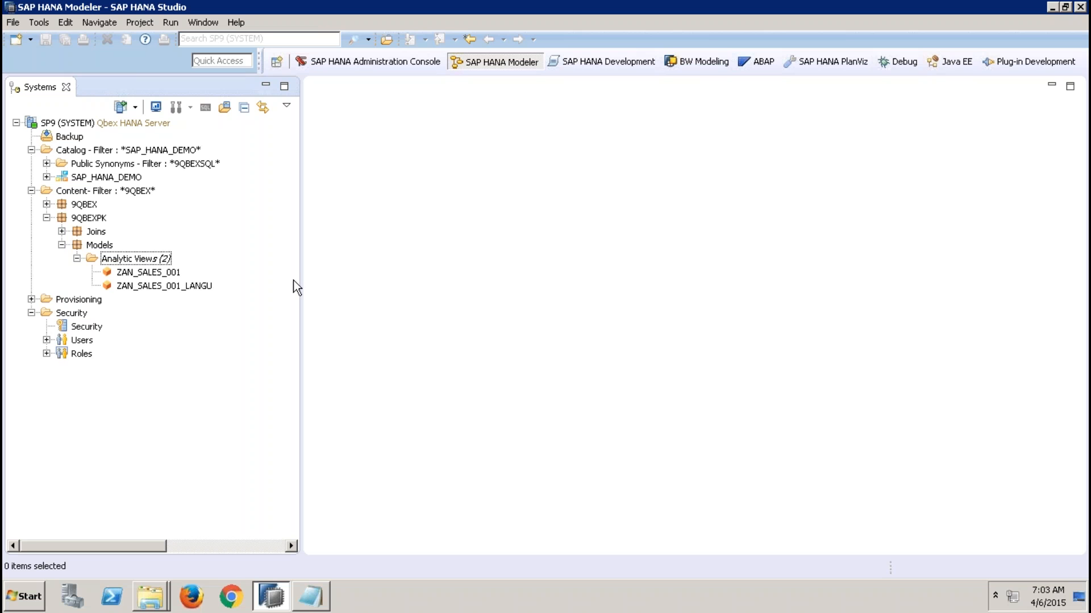
Open the analytic view ZAN_SALES_001, examine the joined tables in its Data Foundation, and close it.
left_click(151, 275)
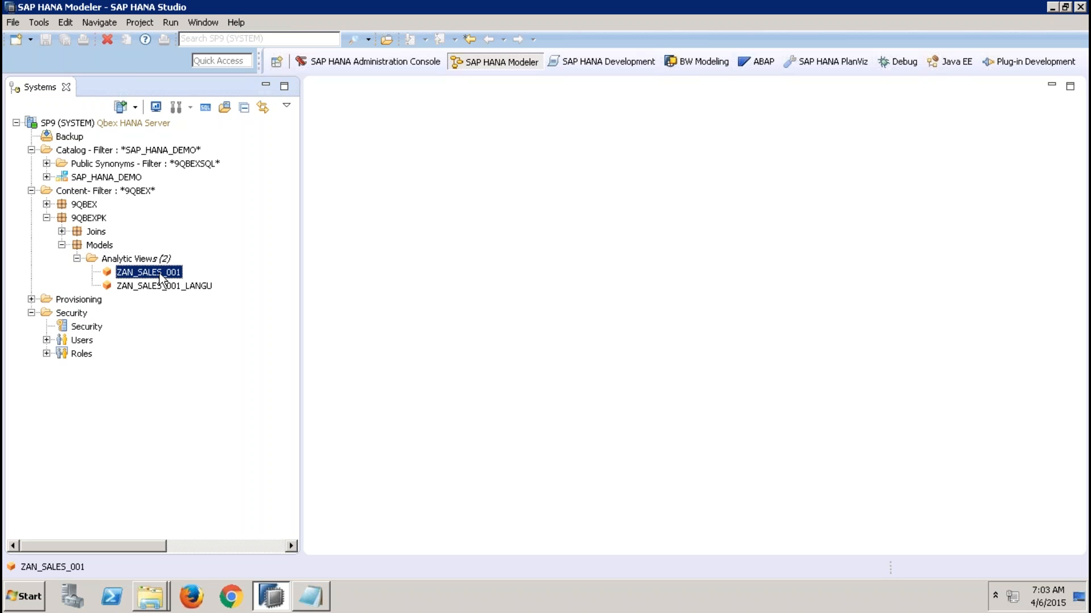
right_click(161, 275)
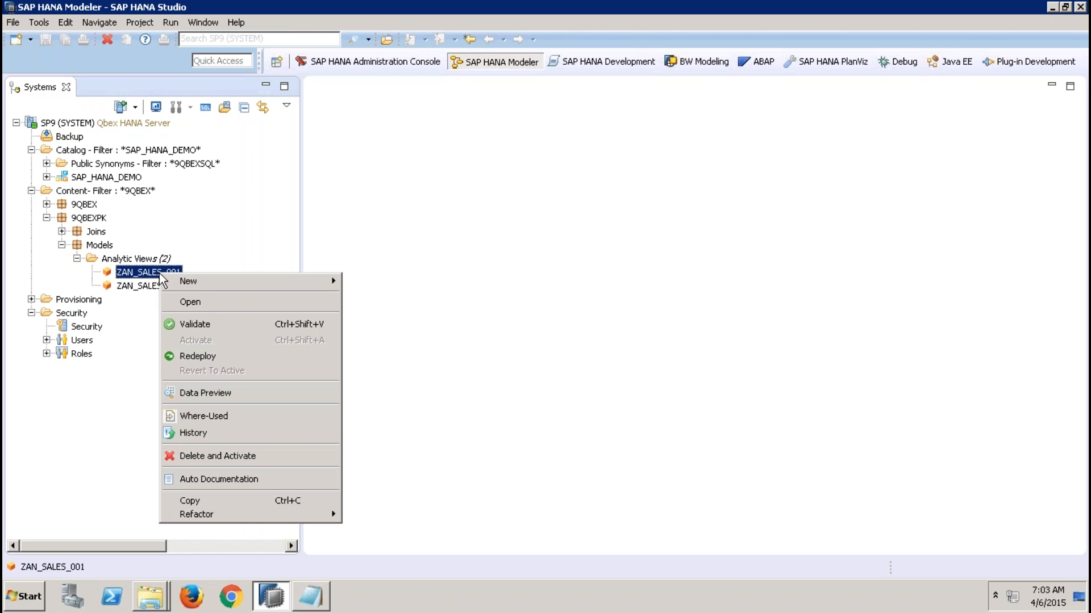
left_click(204, 299)
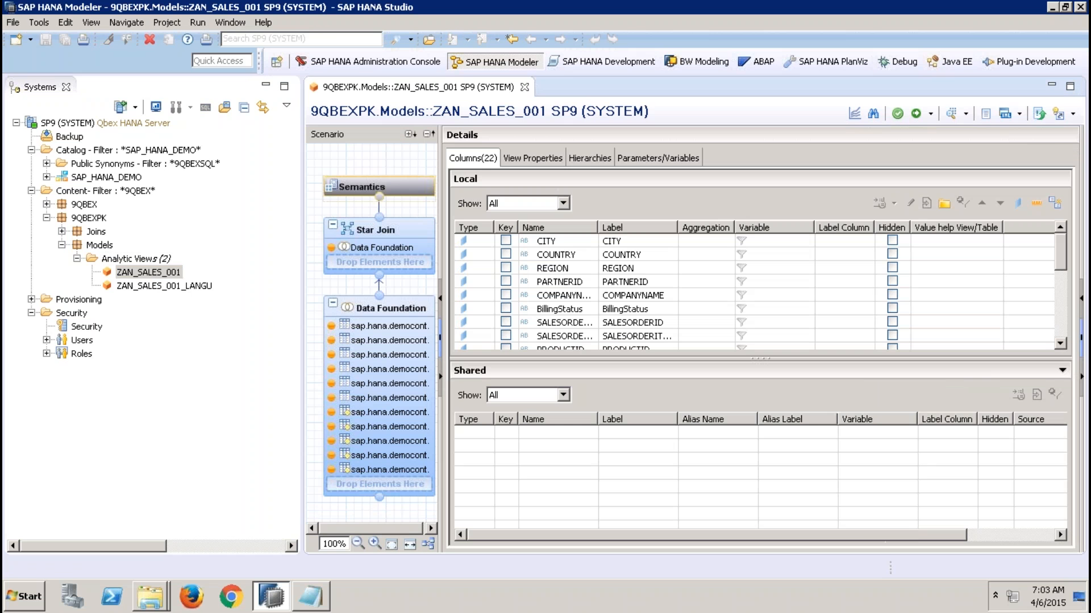
left_click(401, 309)
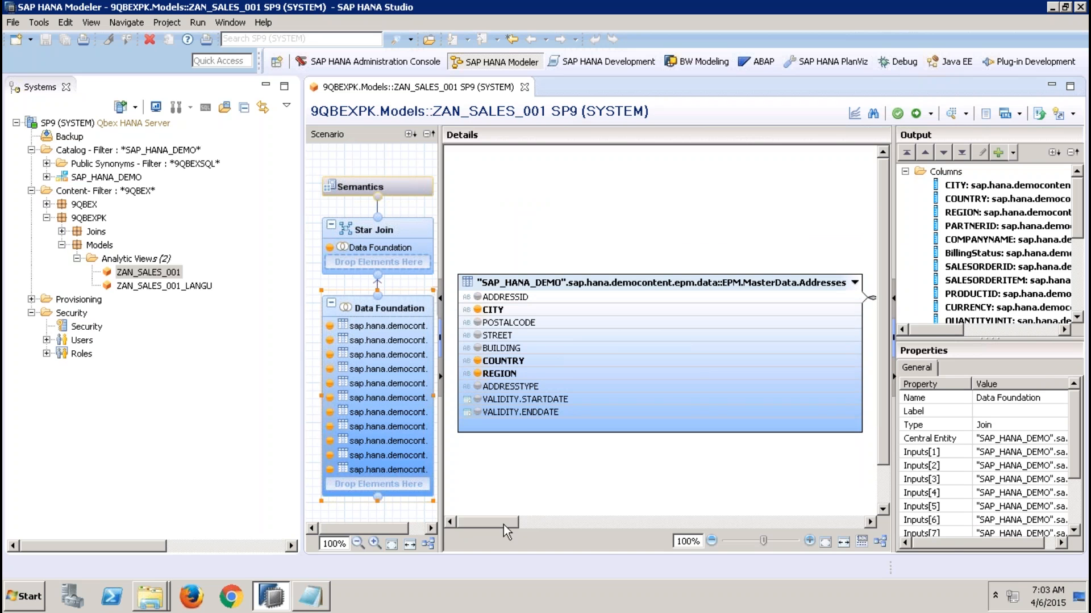
left_click_drag(503, 525, 684, 526)
left_click_drag(772, 537, 848, 522)
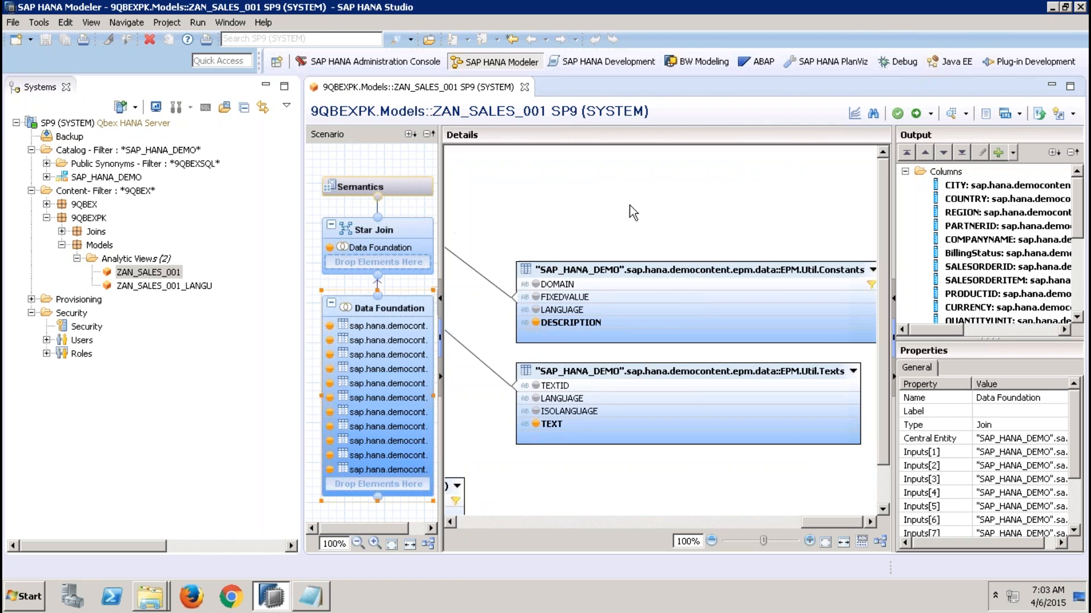
left_click(523, 88)
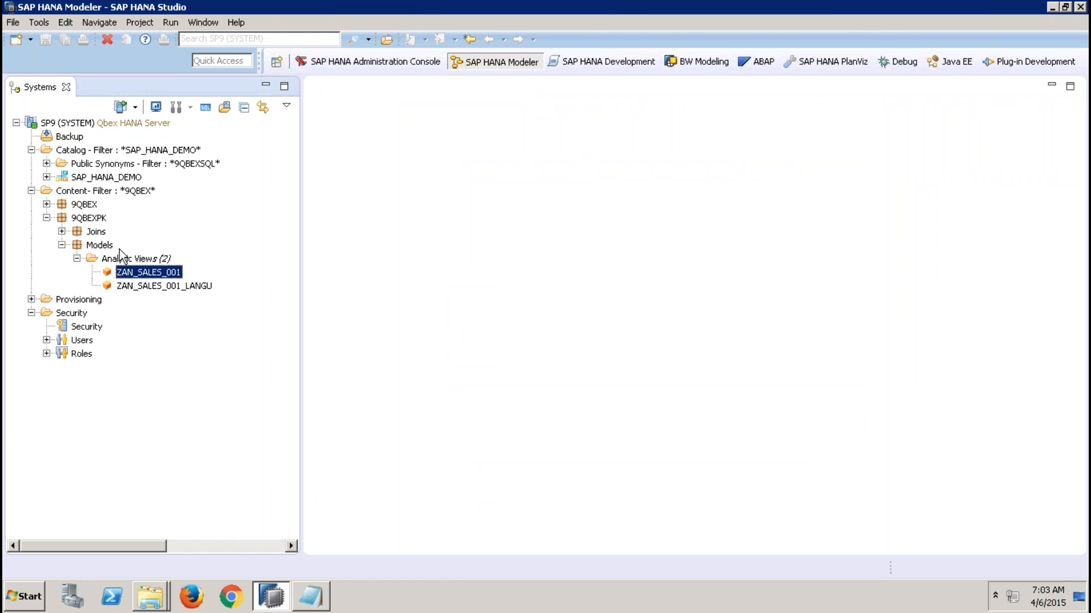
Create an attribute view named ZAT_BP_001 with the Standard subtype in the 9QBEXPK Models package.
left_click(102, 248)
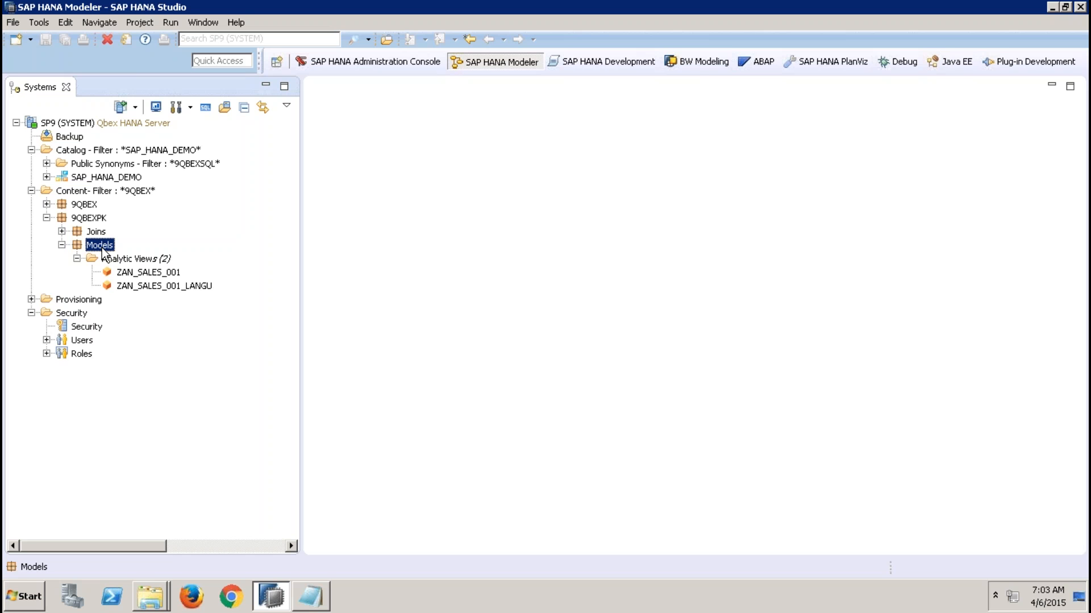
right_click(101, 248)
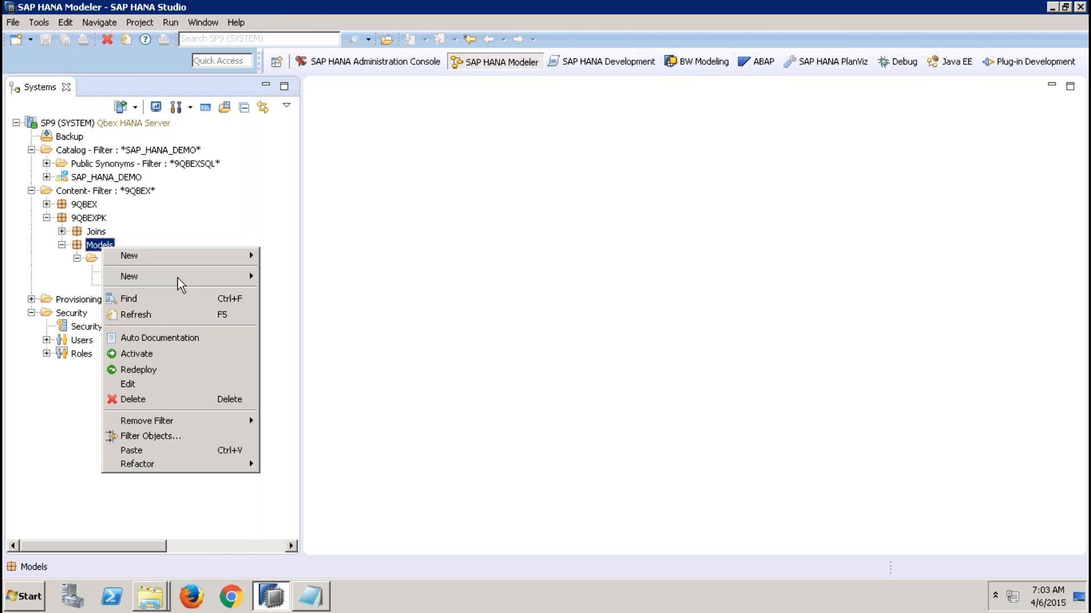
mouse_move(204, 279)
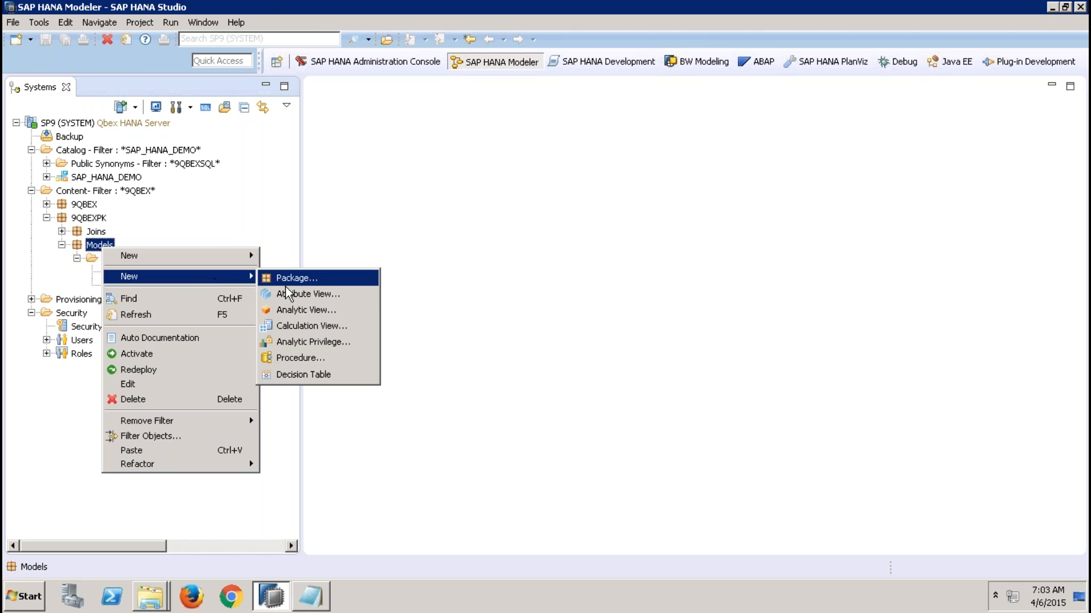
left_click(300, 294)
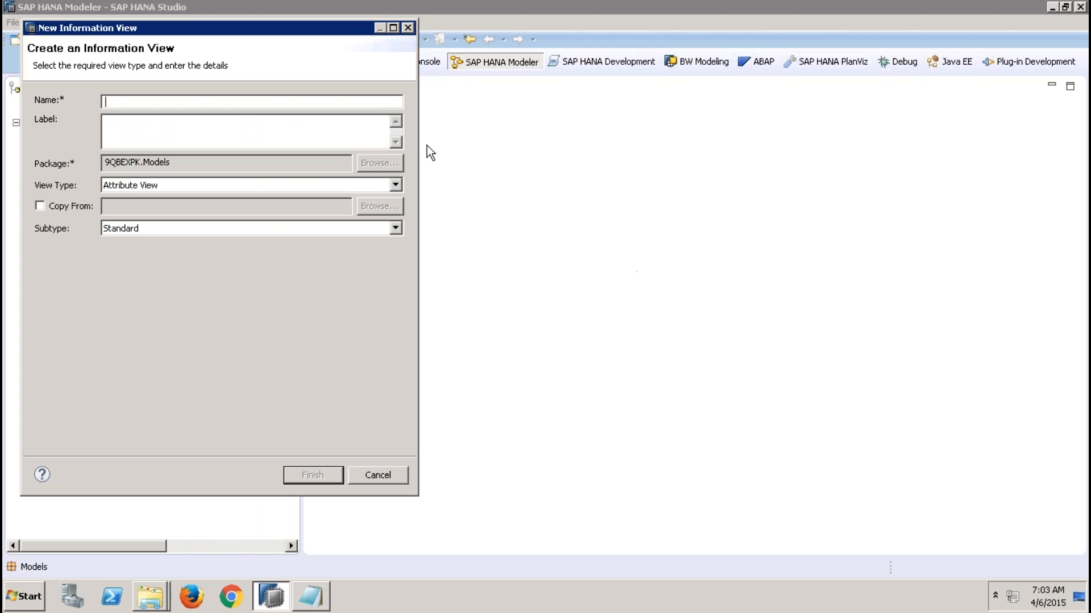
type("ZAT_BP_001")
left_click(311, 130)
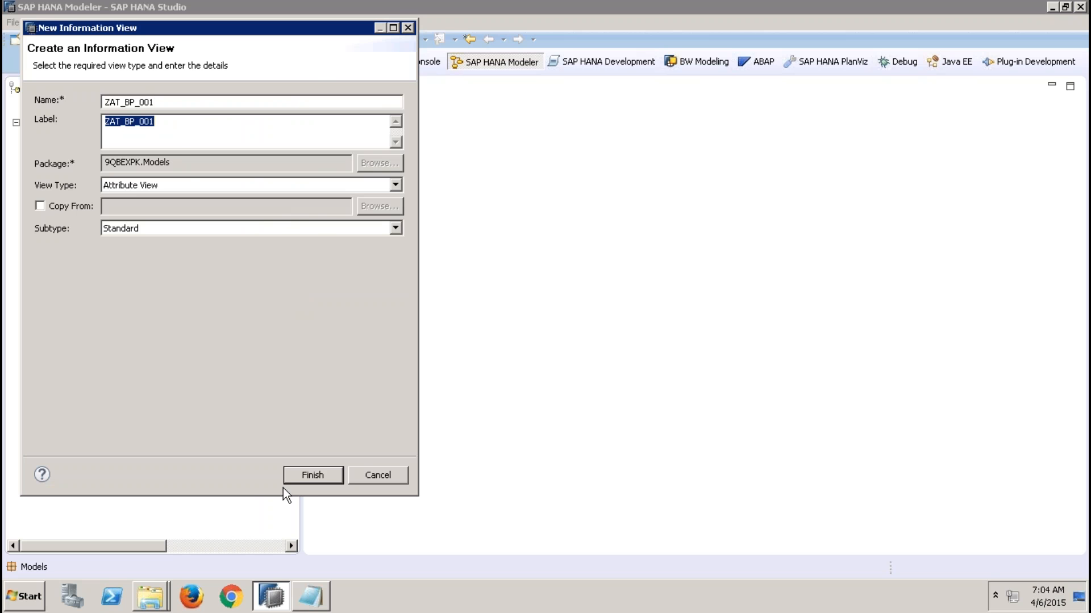
left_click(164, 101)
left_click(174, 126)
left_click(179, 226)
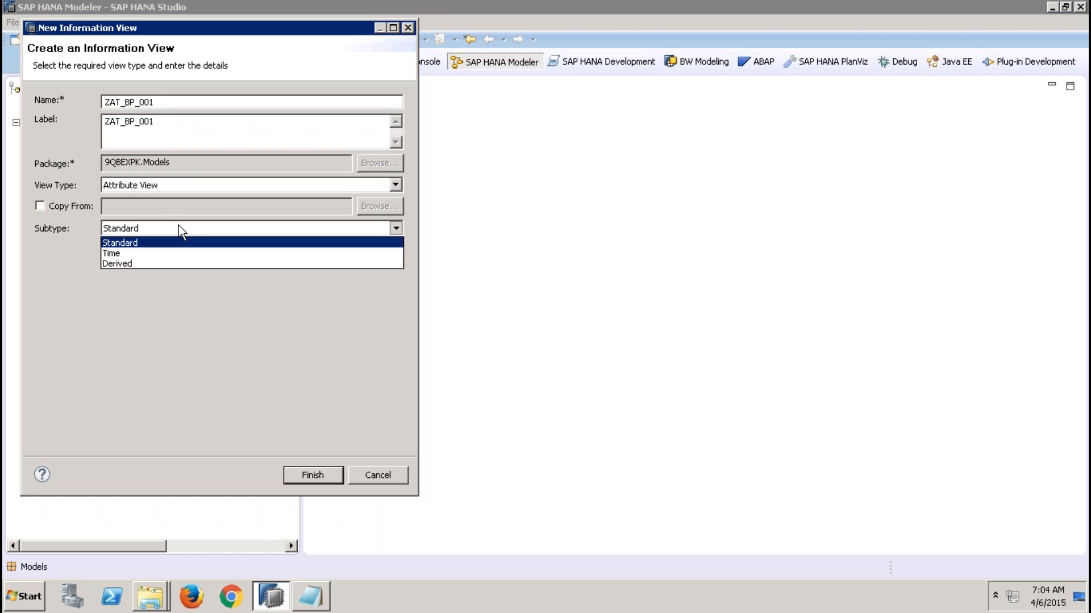
left_click(145, 243)
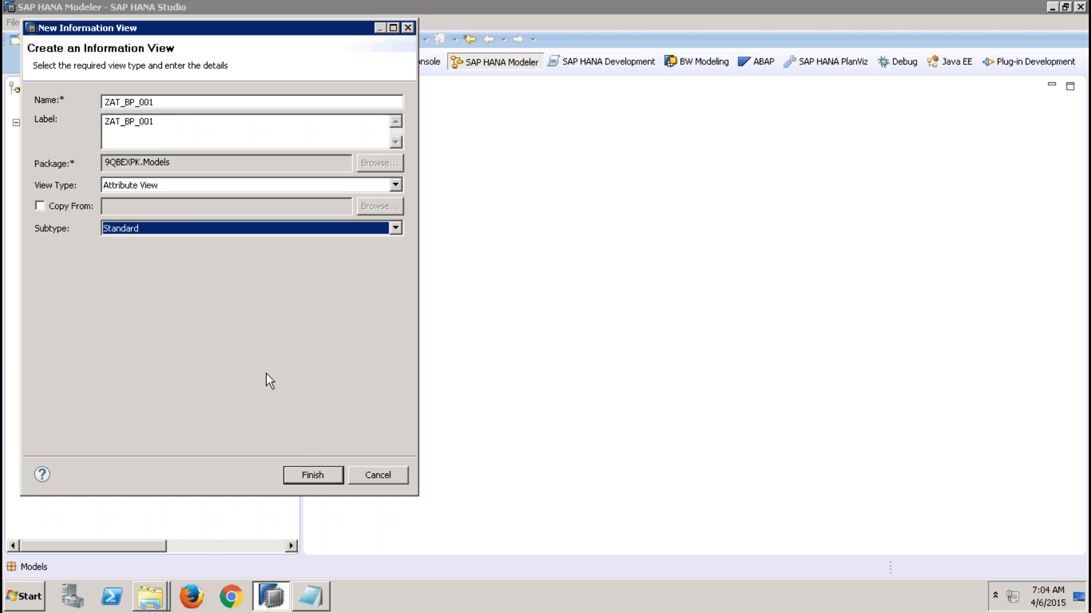
left_click(311, 476)
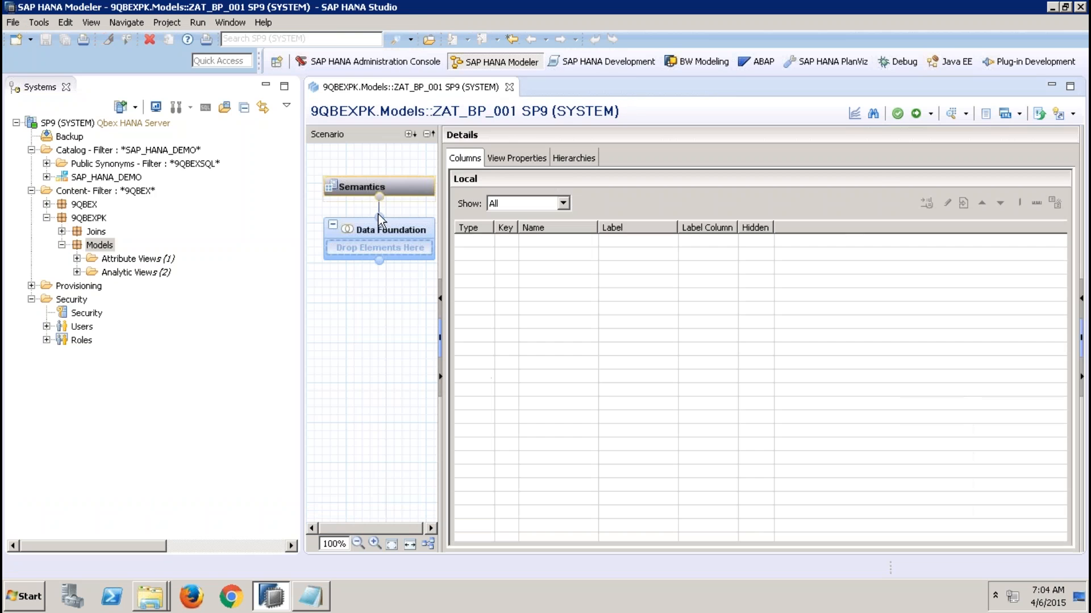
Add the EPM.MasterData.Addresses table from SAP_HANA_DEMO to the Data Foundation, searching for sap.hana.demo.
left_click(265, 84)
mouse_move(148, 216)
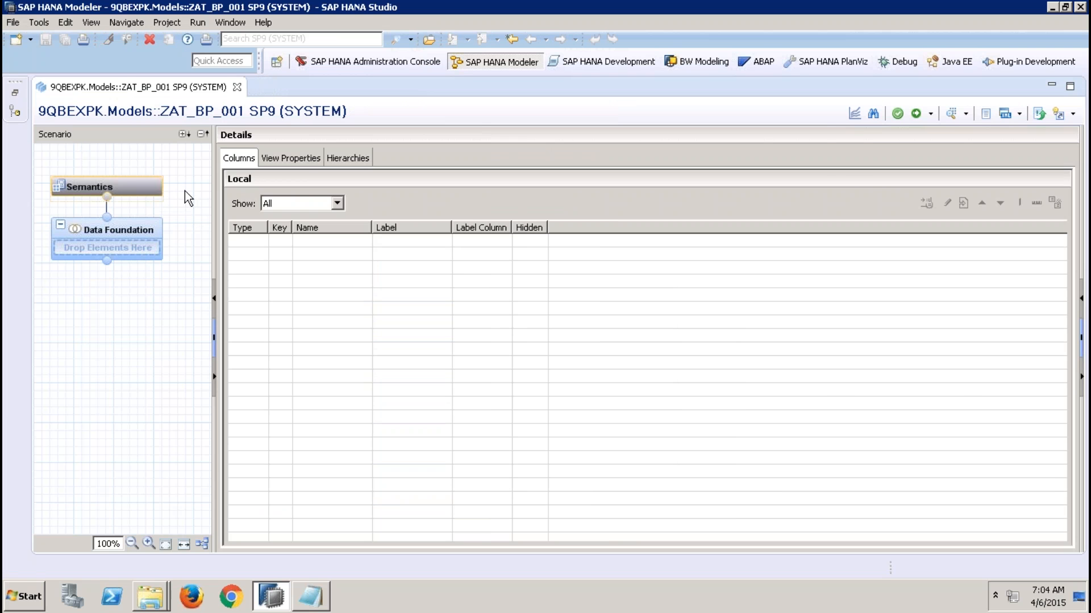
left_click(134, 227)
left_click(135, 187)
left_click(148, 233)
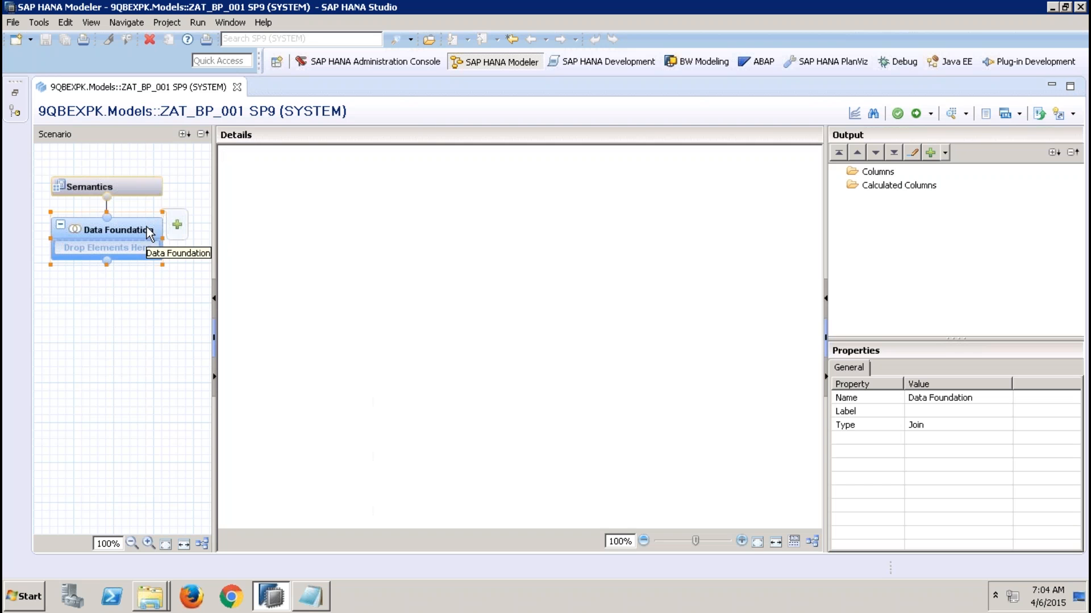
right_click(379, 225)
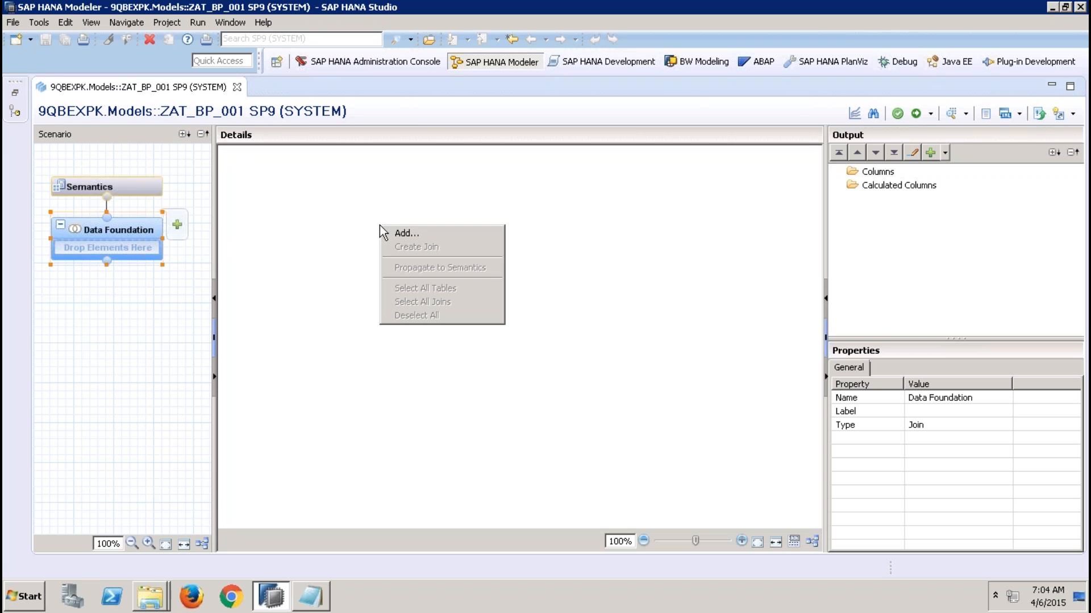
left_click(414, 233)
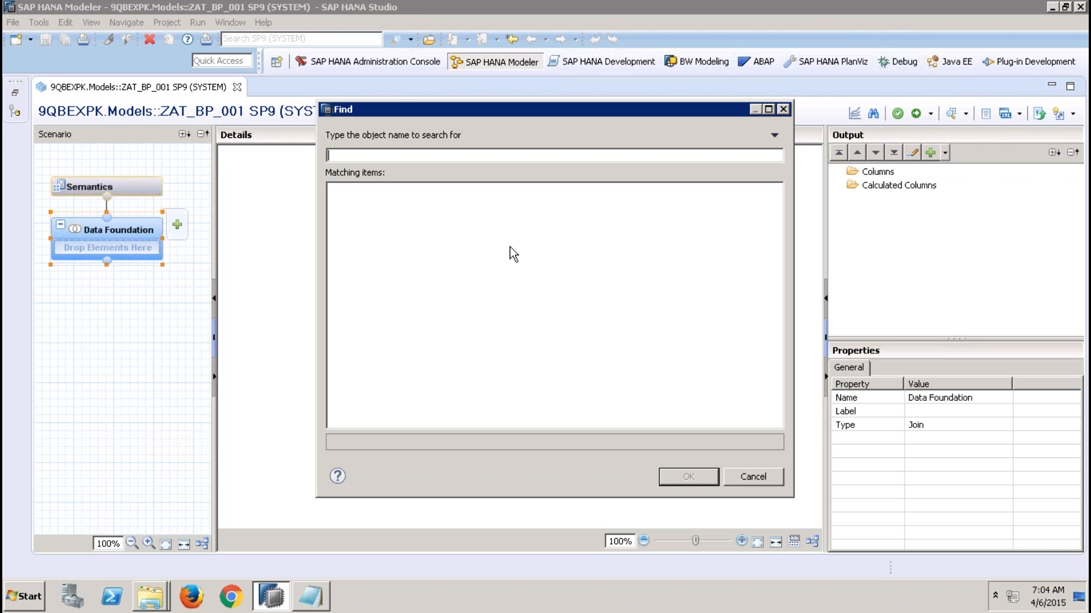
type("ca")
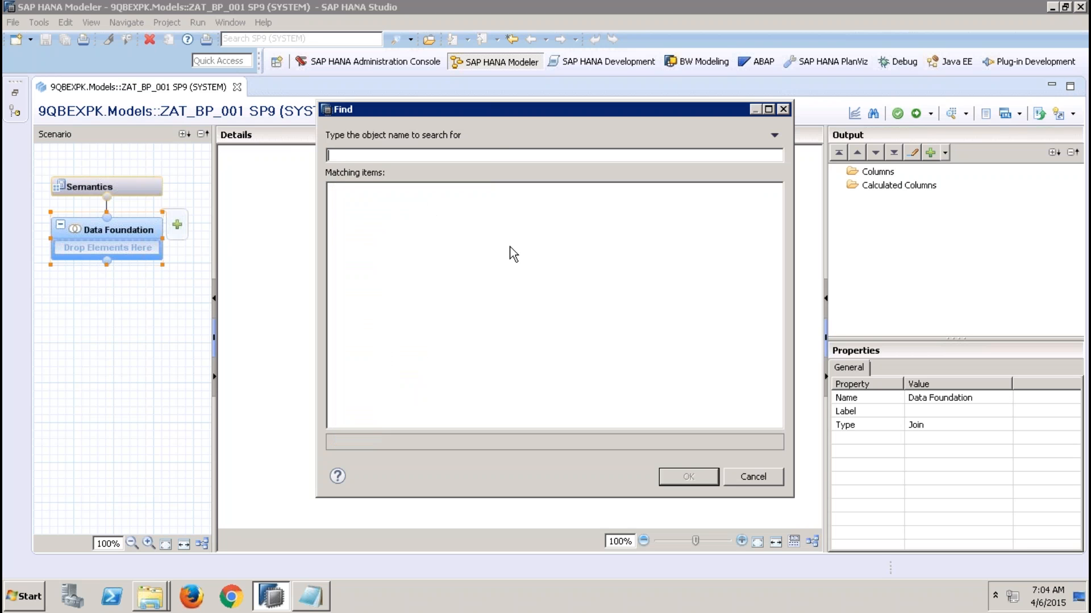
type("sap.hana")
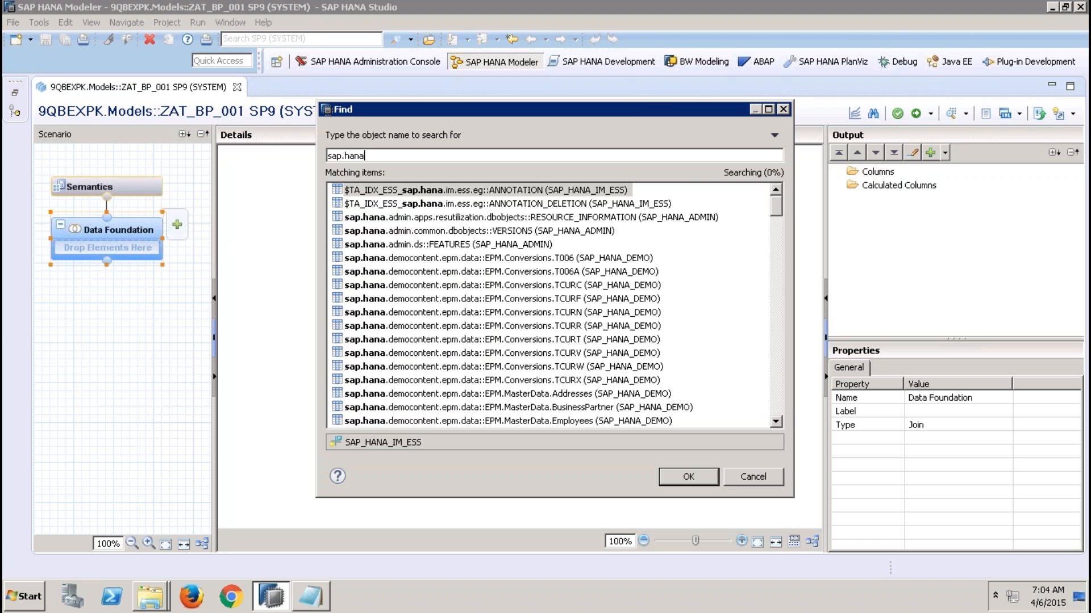
type(".demo")
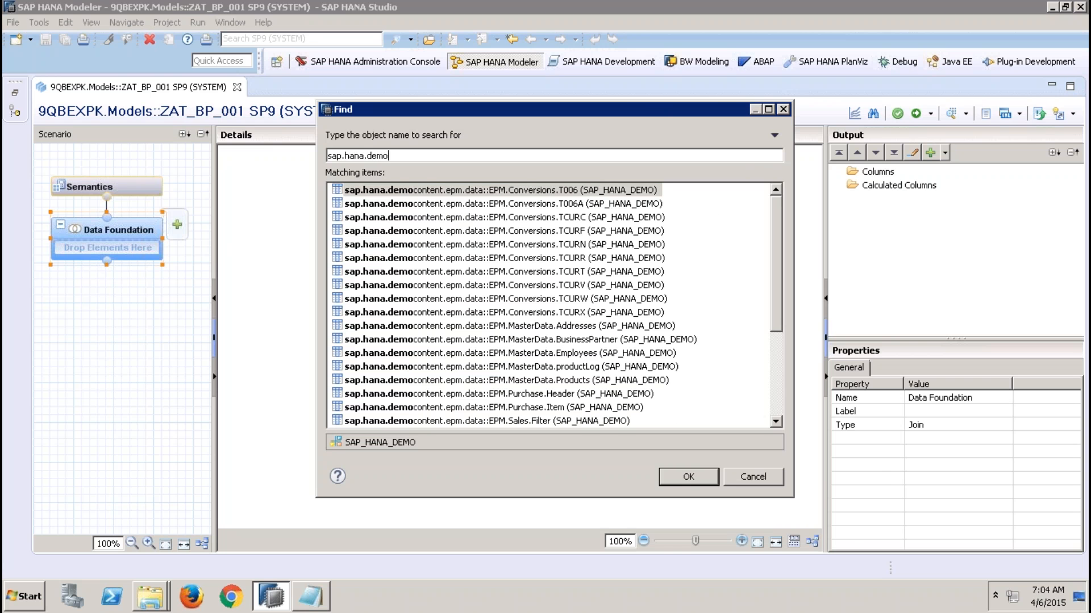
double_click(586, 330)
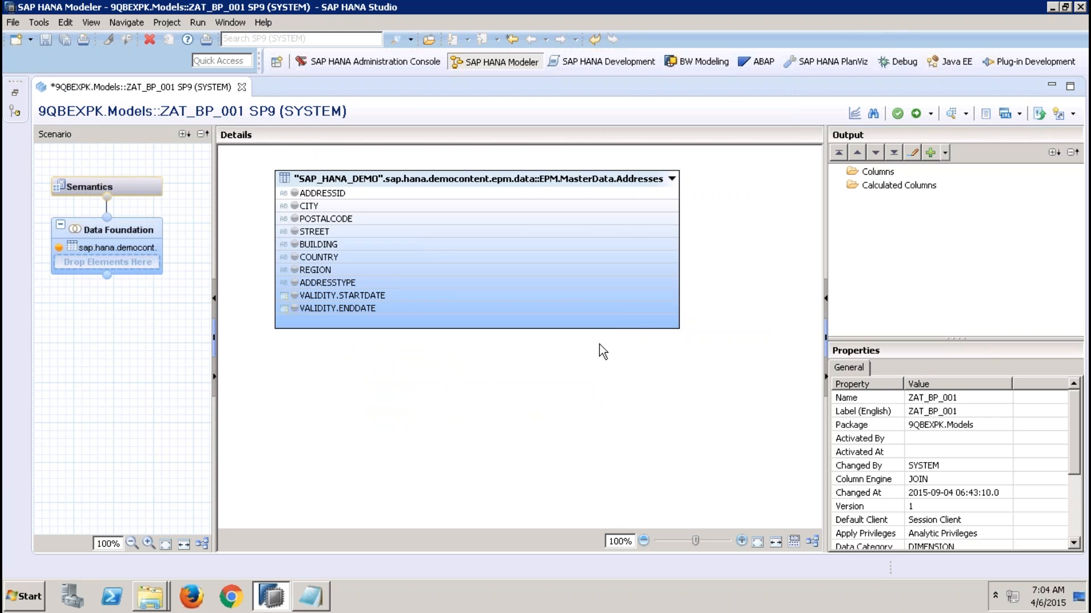
Add the EPM.MasterData.BusinessPartner table to the Data Foundation and join it to the Addresses table on ADDRESSID.
right_click(580, 371)
left_click(594, 378)
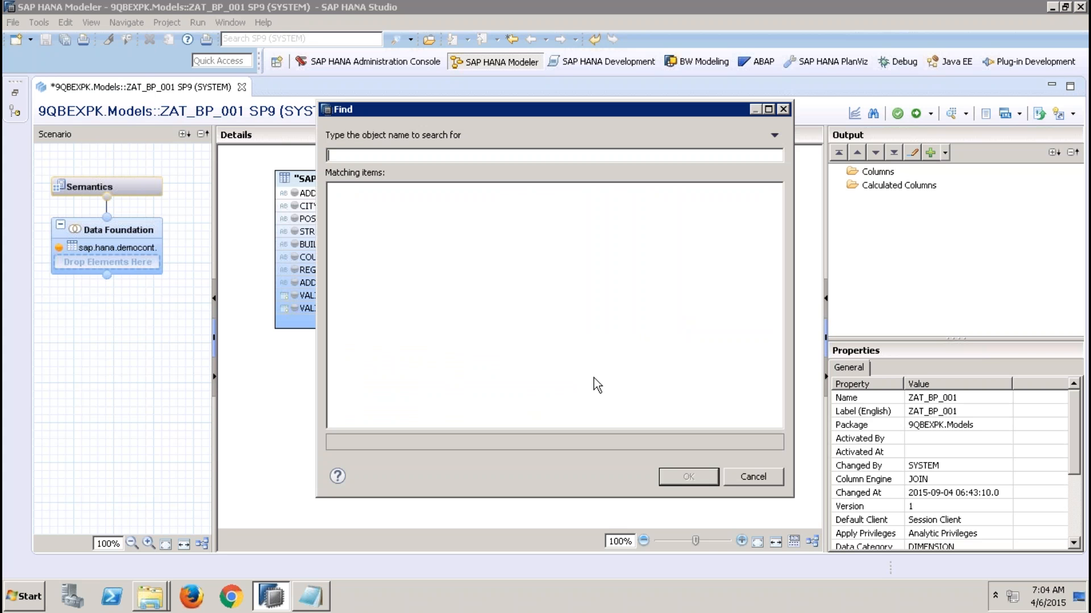
type("sap.hana.d")
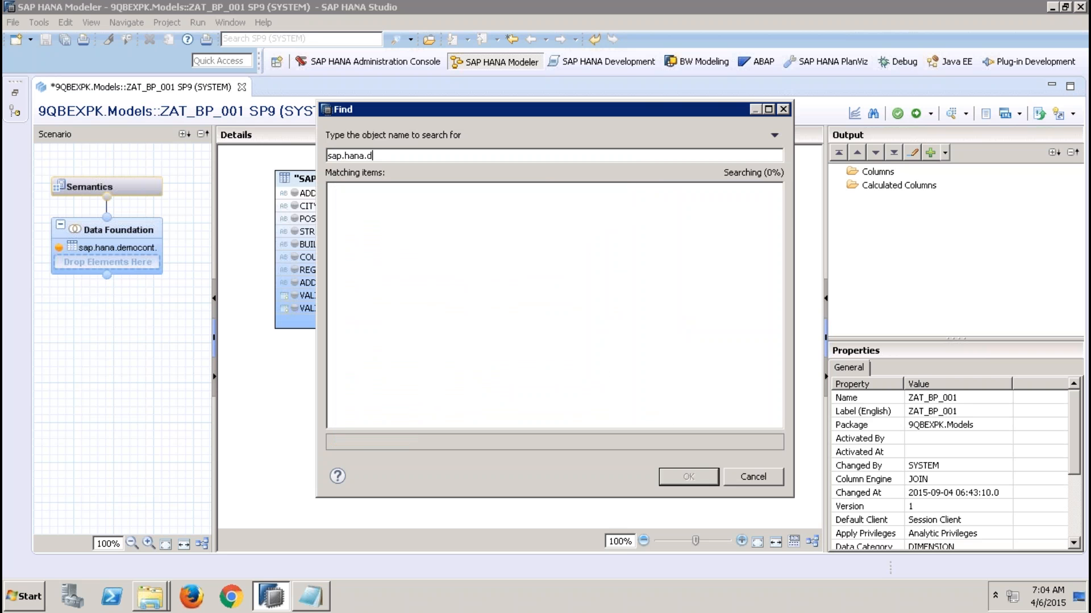
type("emo")
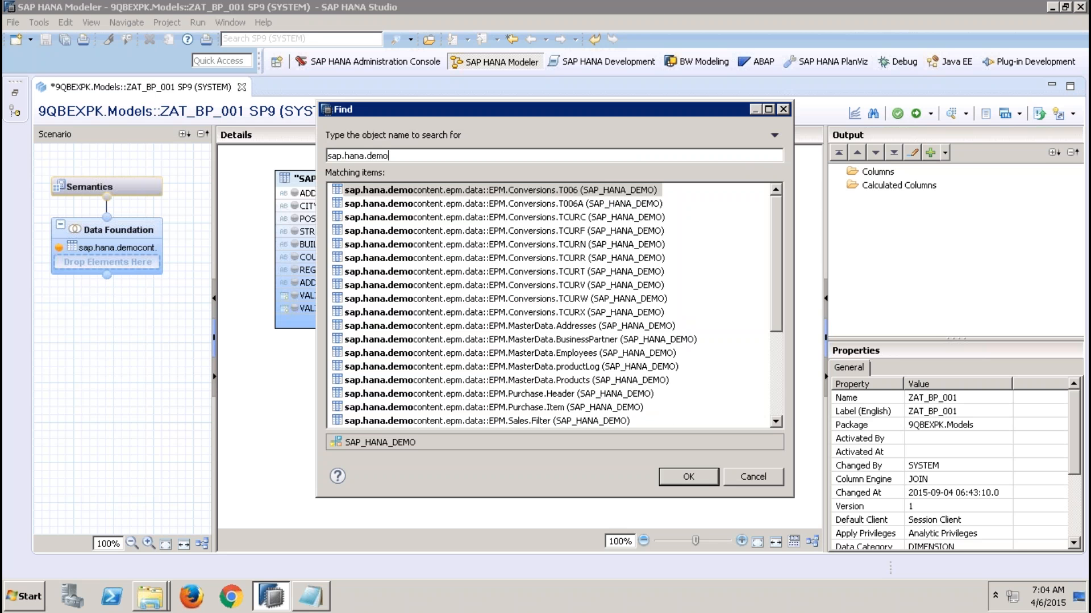
key("ctrl+a")
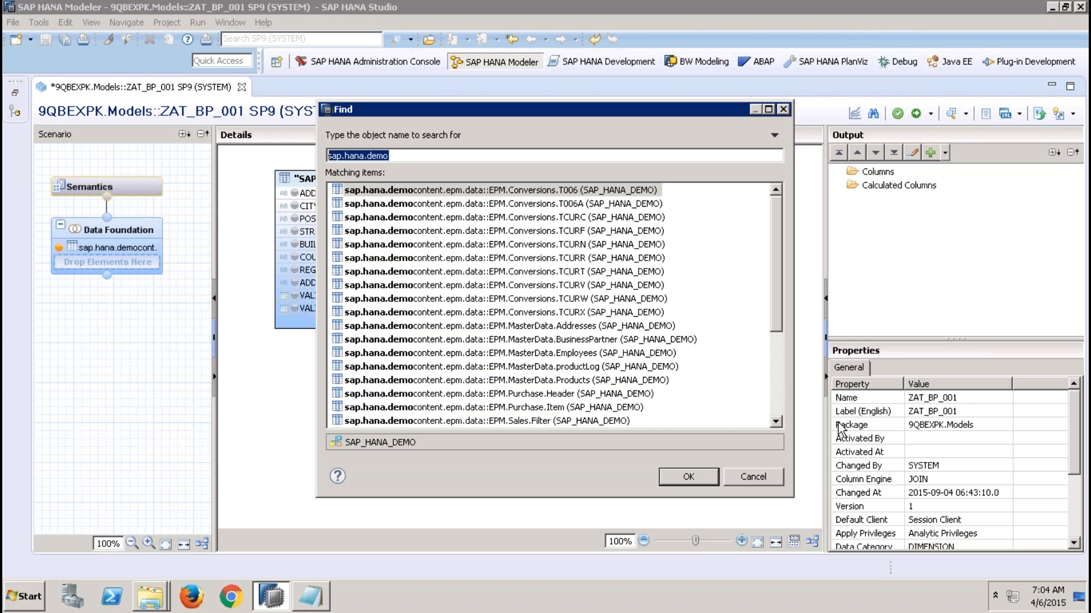
left_click(629, 339)
left_click(692, 476)
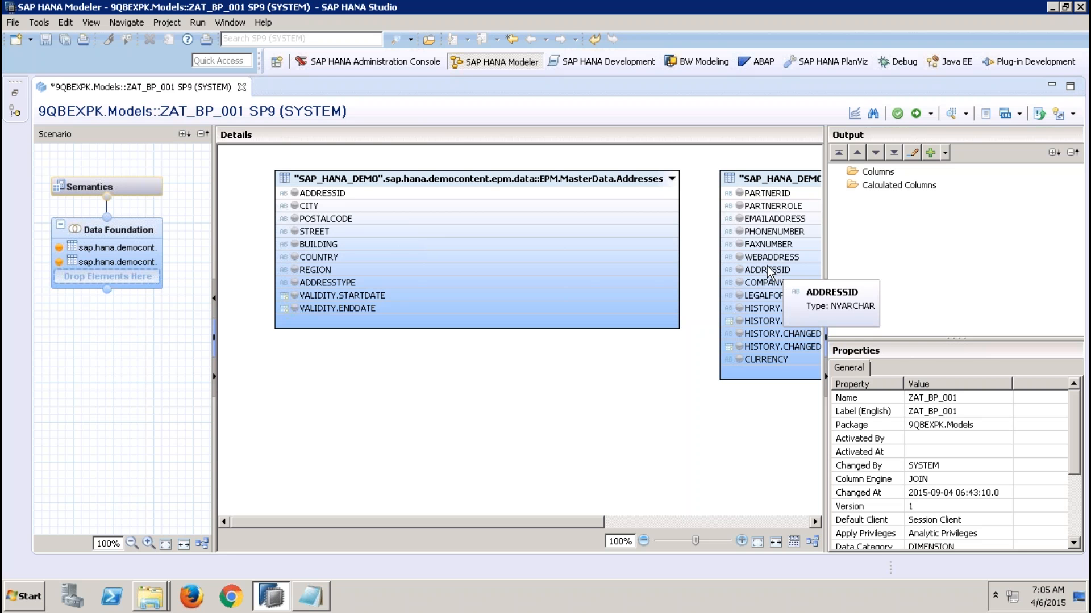
left_click_drag(775, 268, 677, 195)
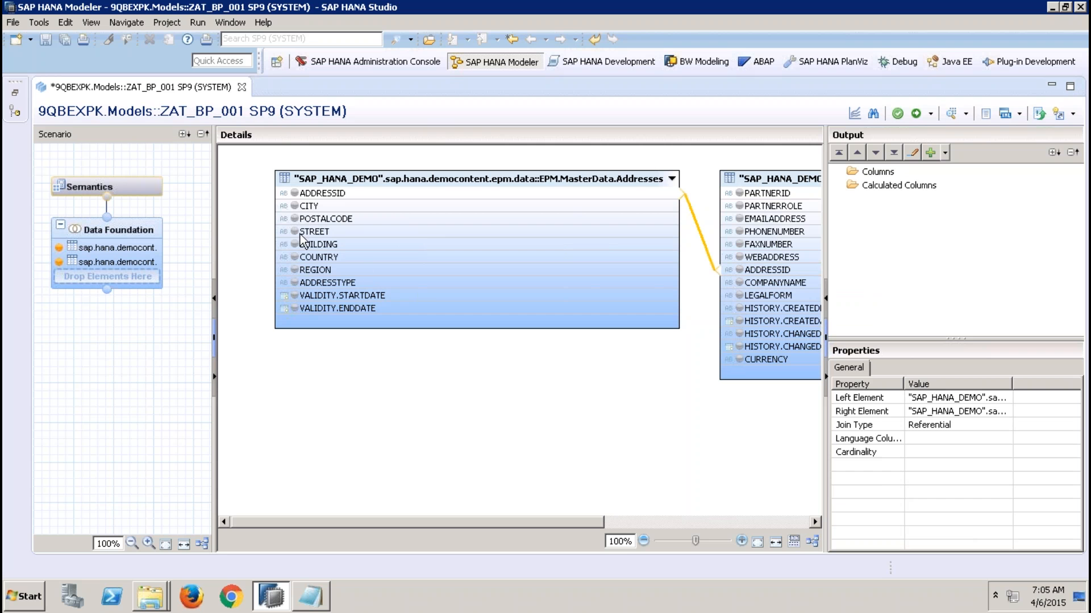
Add CITY, COUNTRY and REGION from Addresses and PARTNERID and COMPANYNAME from BusinessPartner to the output columns.
left_click(293, 207)
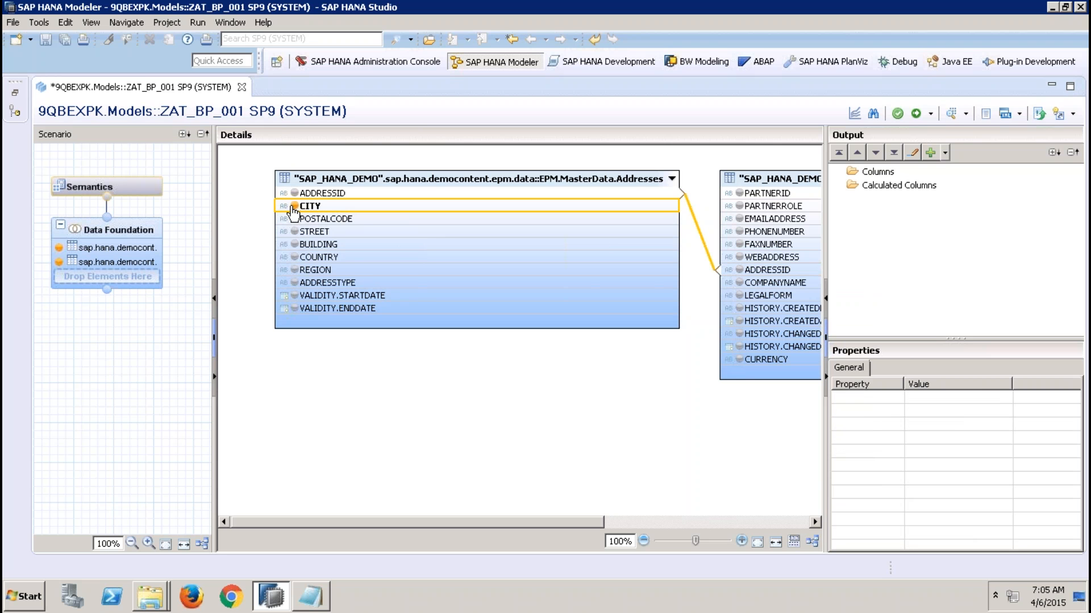
left_click(294, 258)
left_click(294, 270)
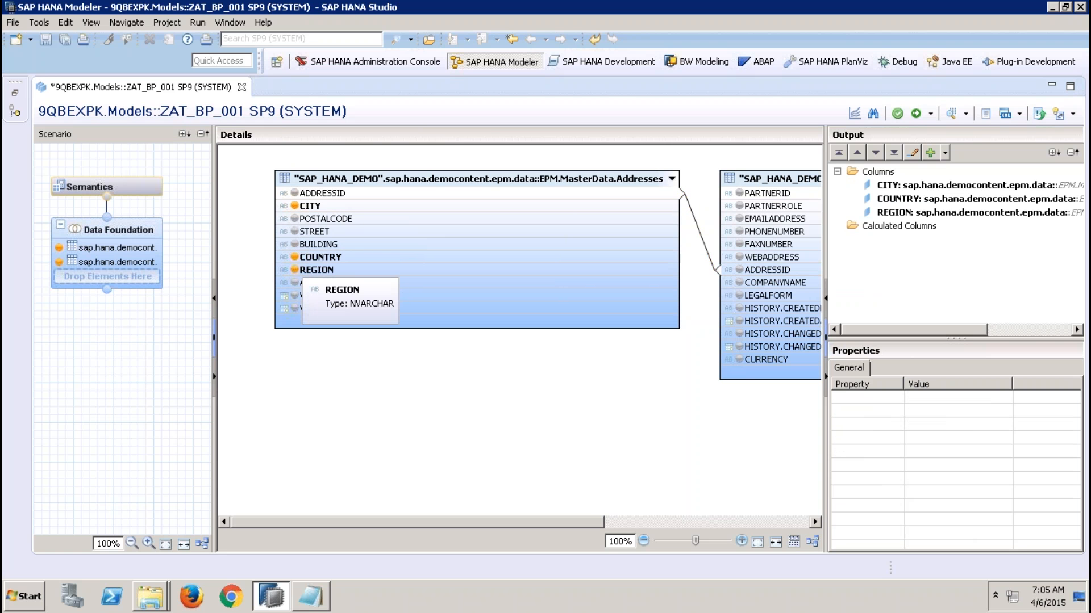
left_click(740, 194)
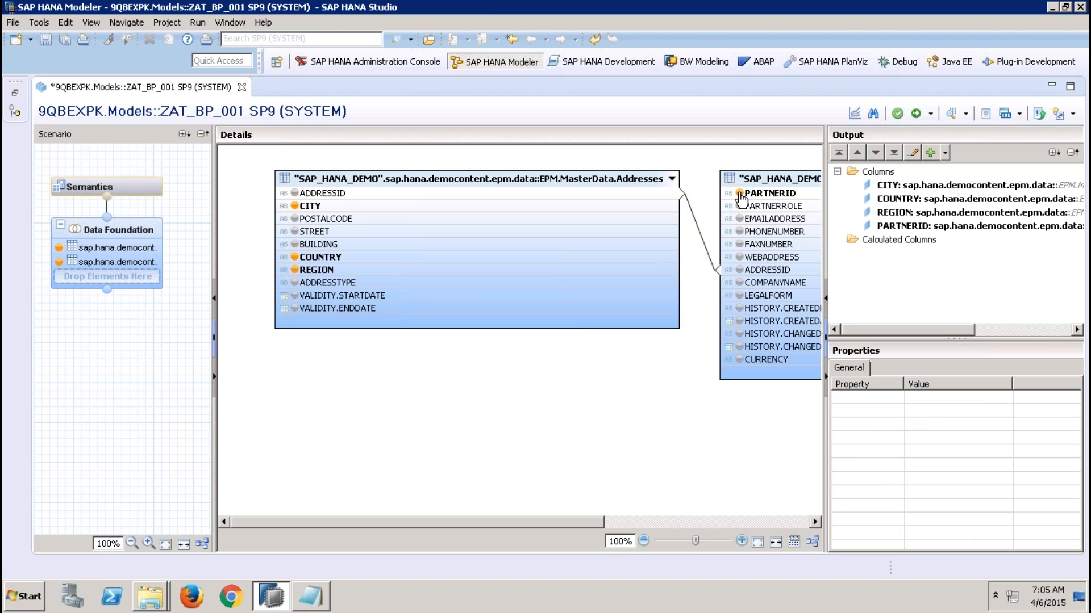
left_click(739, 283)
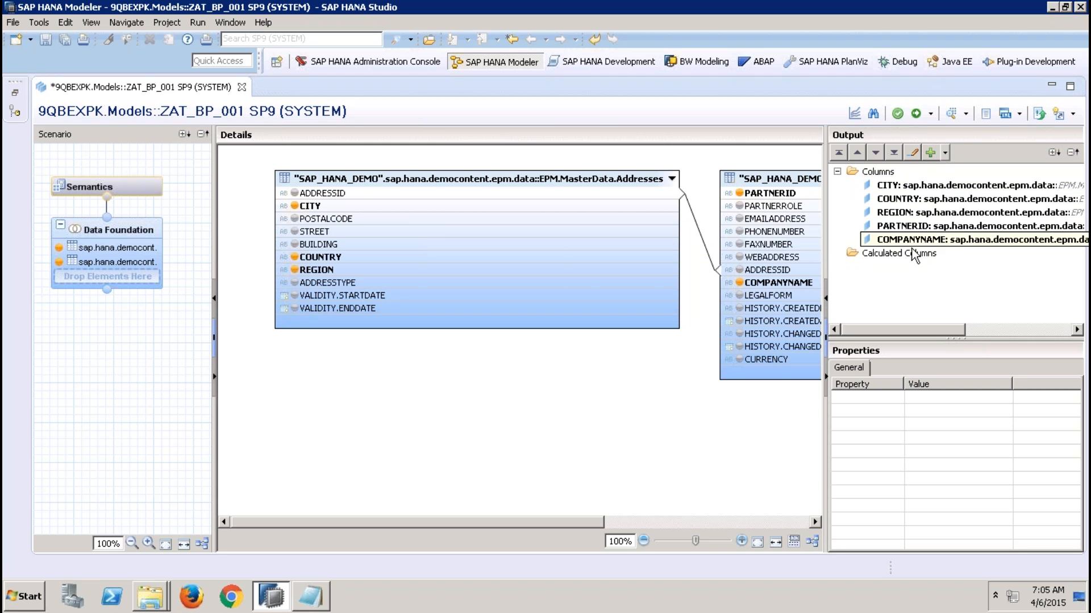
Review the attribute view's columns and general view properties in the Semantics node.
left_click(151, 185)
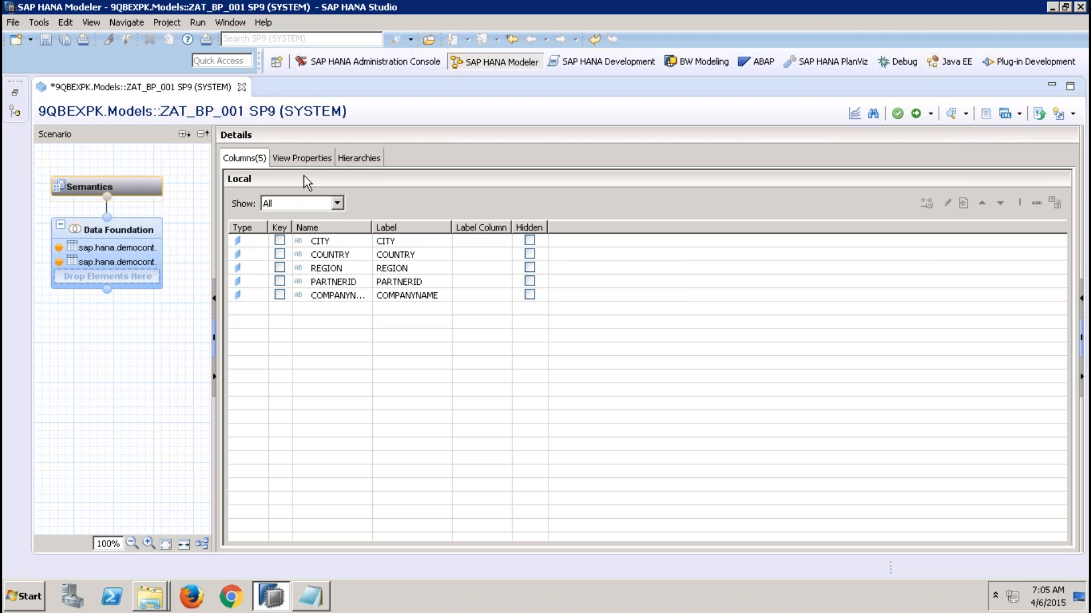
left_click(323, 158)
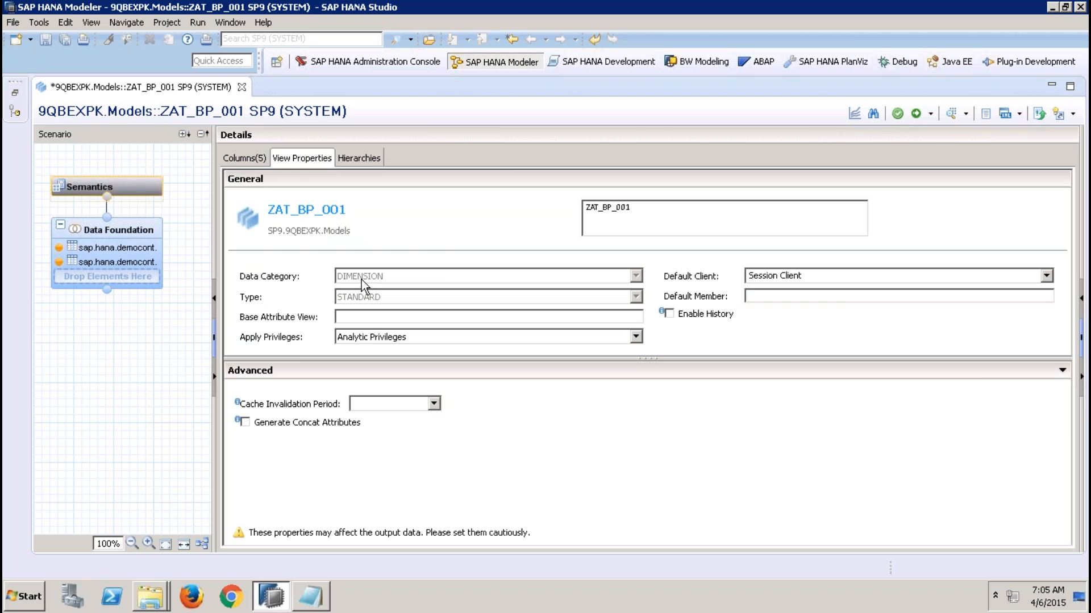
left_click(247, 161)
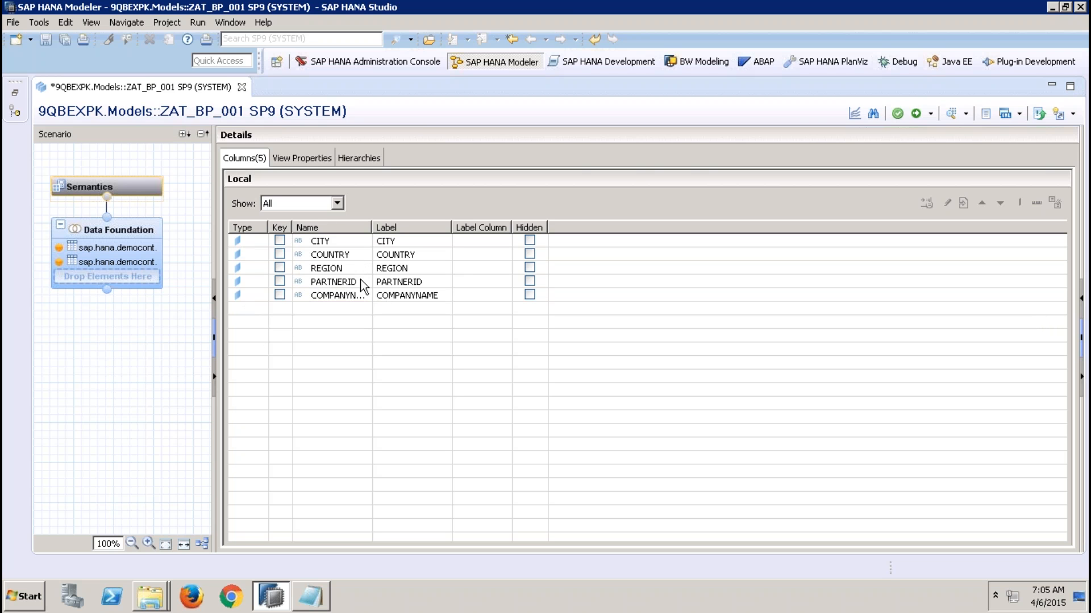
Mark PARTNERID as the key column and activate the ZAT_BP_001 view, closing its editor and the job log.
left_click(279, 282)
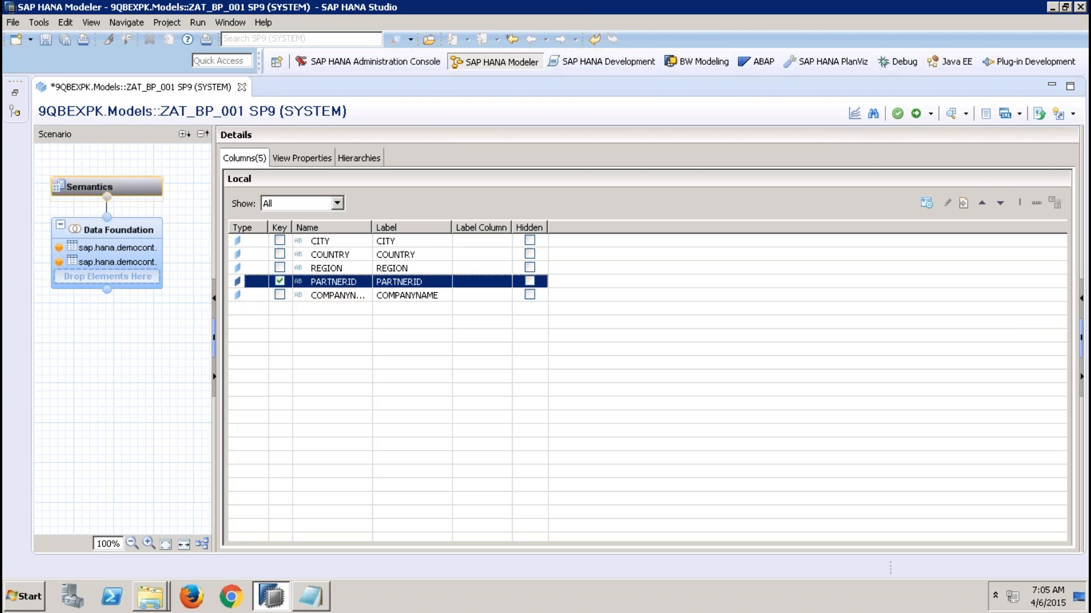
left_click(917, 114)
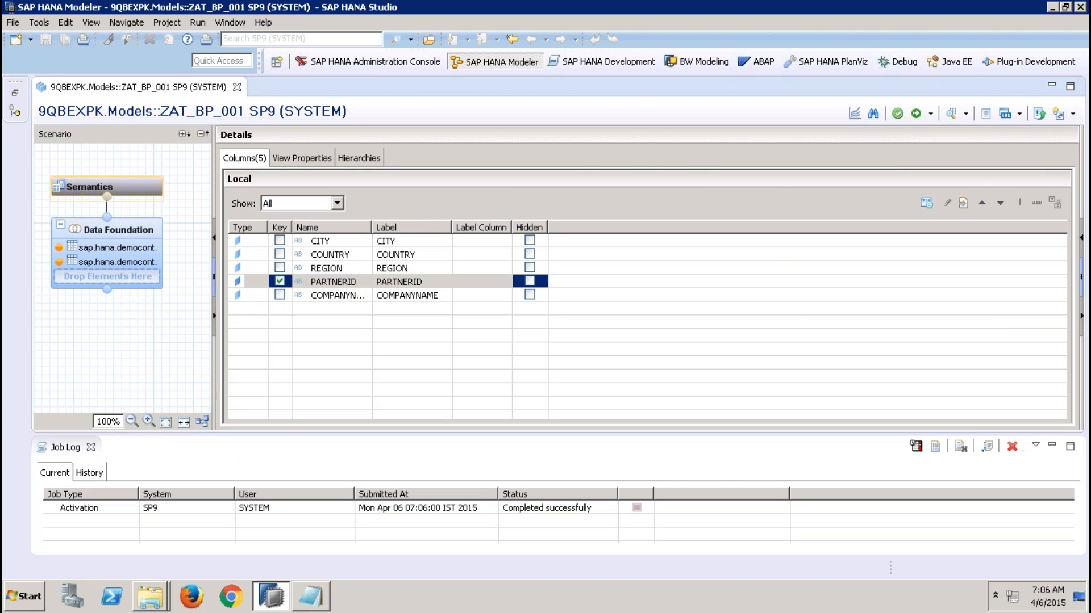
left_click(237, 87)
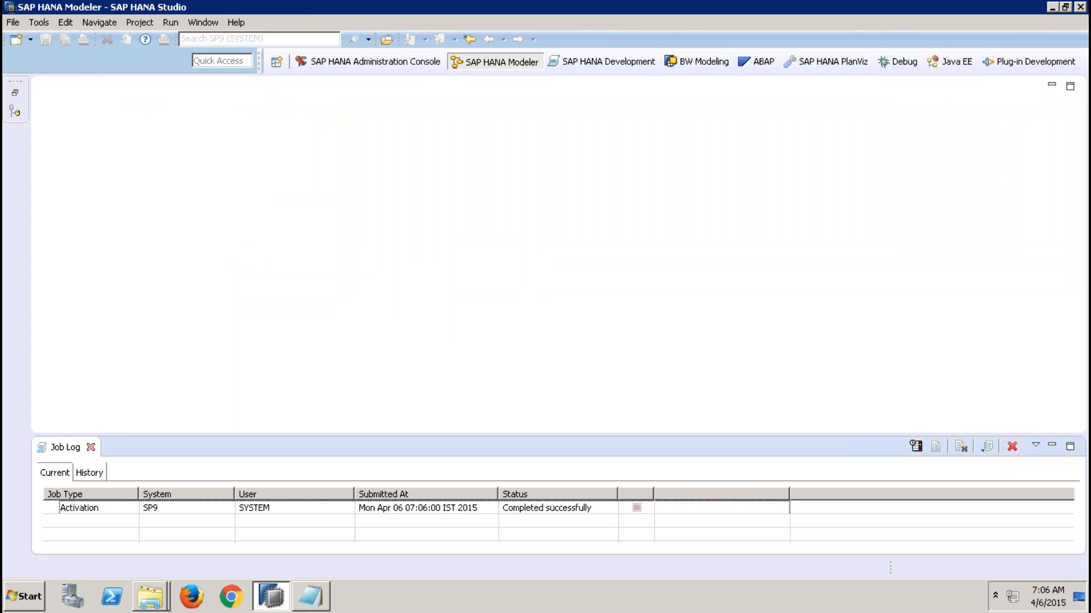
left_click(92, 448)
Create a standard attribute view named ZAT_PRODUCT_001 in the 9QBEXPK.Models package.
left_click(15, 92)
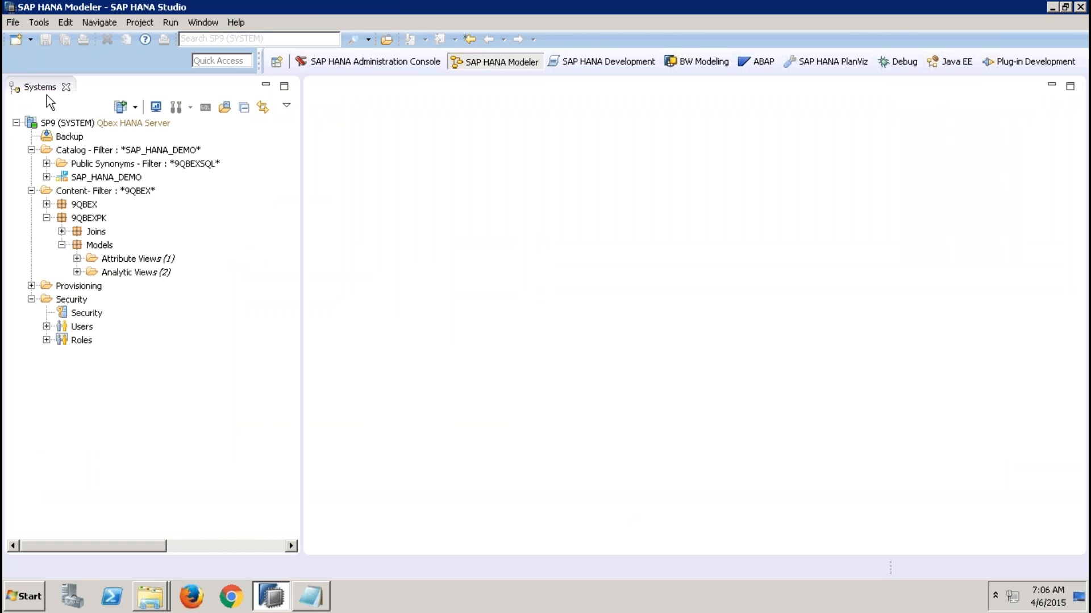
left_click(102, 247)
right_click(103, 248)
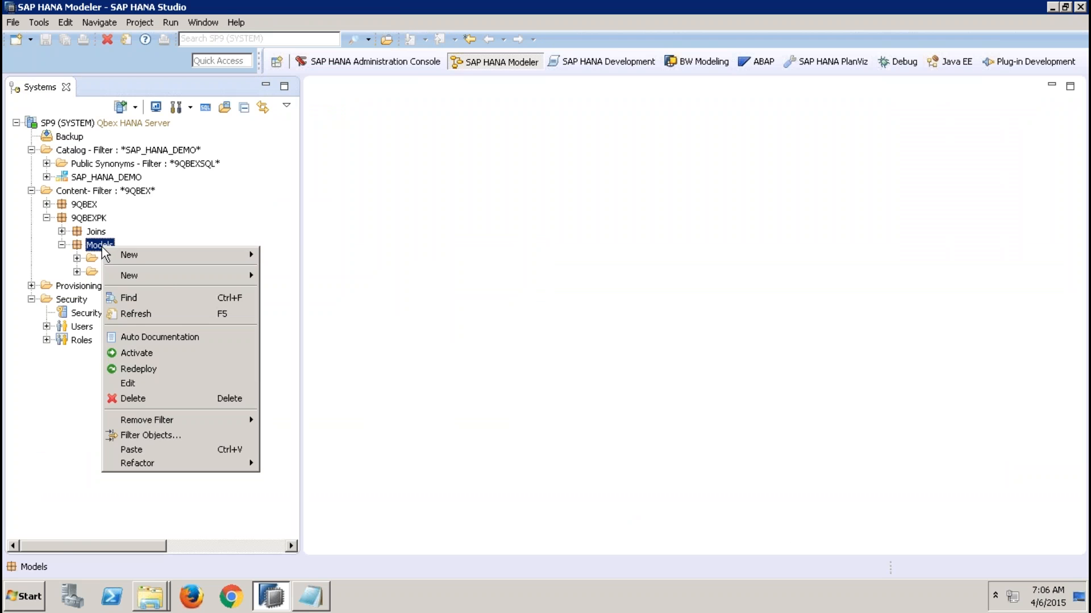
mouse_move(249, 274)
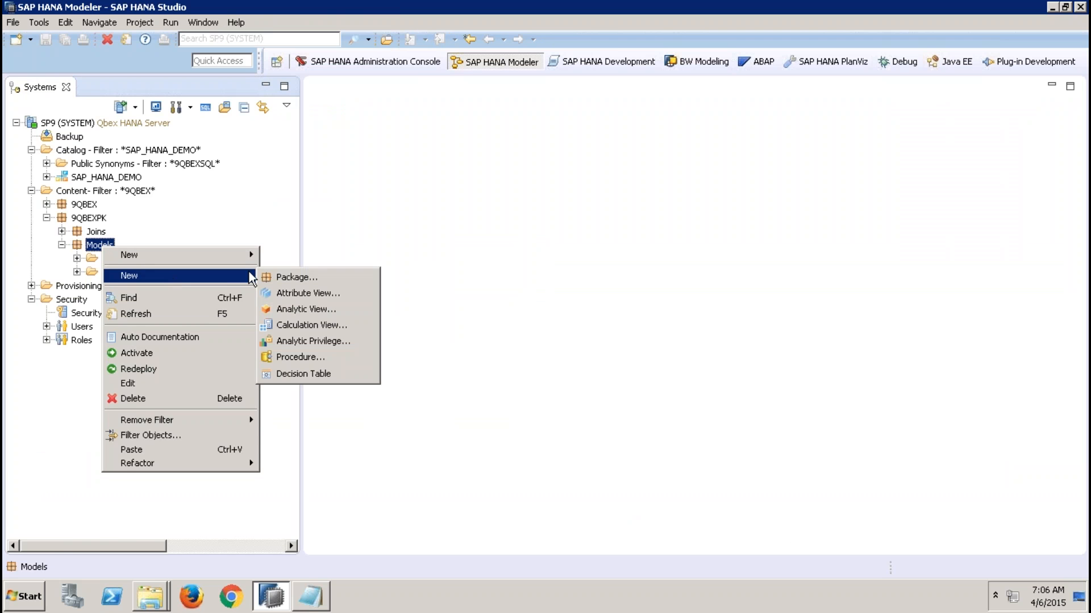
left_click(318, 292)
type("Z")
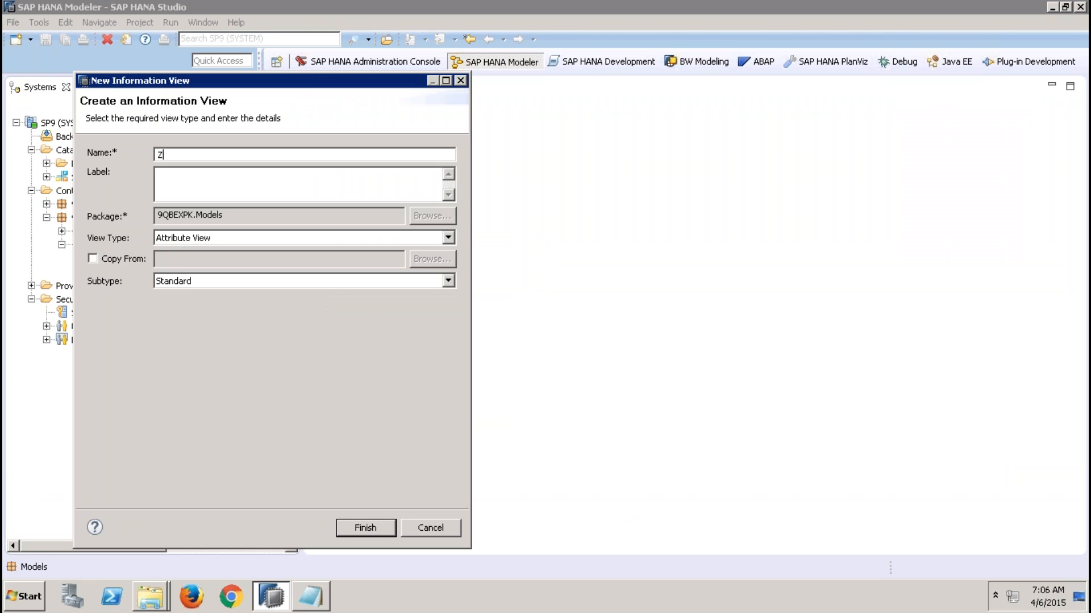
type("AT_PRODUCT_001")
key("Tab")
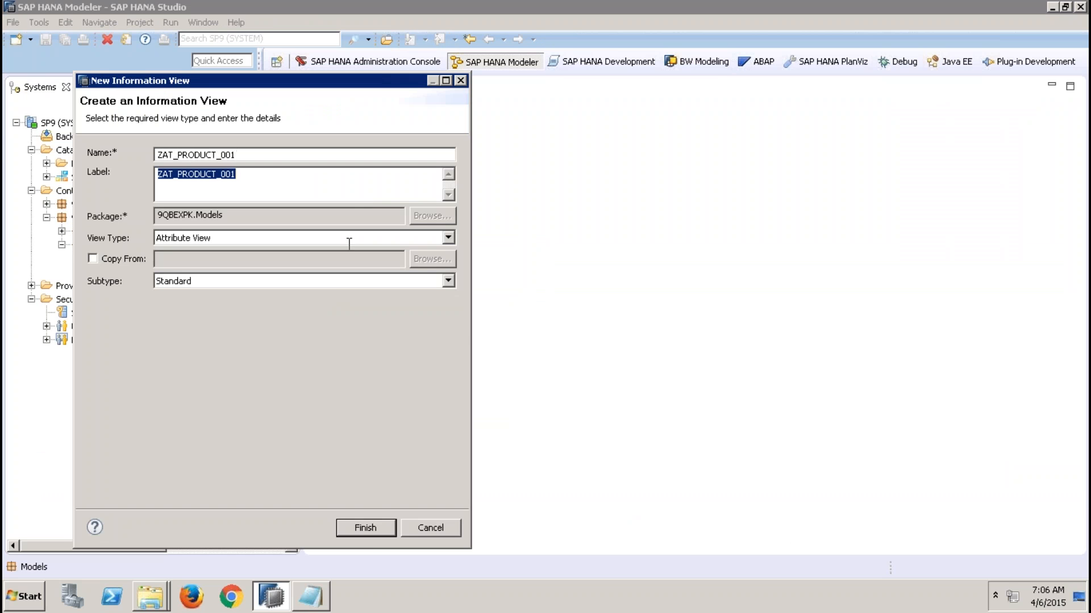
left_click(366, 530)
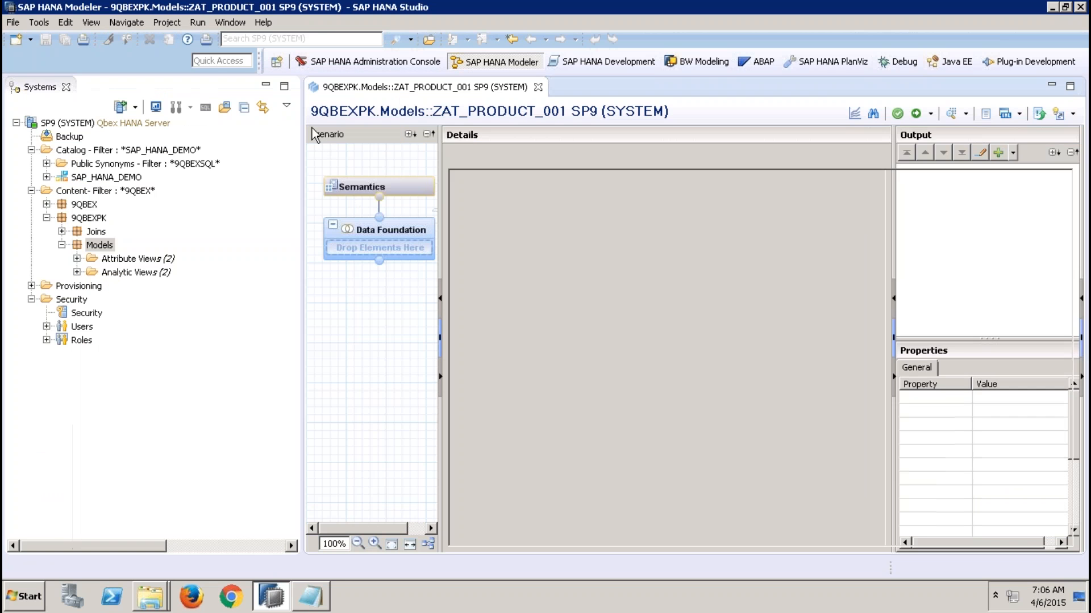
Search for sap.hana.demo and add the EPM.MasterData.Products, EPM.Util.Texts and EPM.Util.Constants tables from SAP_HANA_DEMO to the Data Foundation.
left_click(265, 85)
left_click(138, 247)
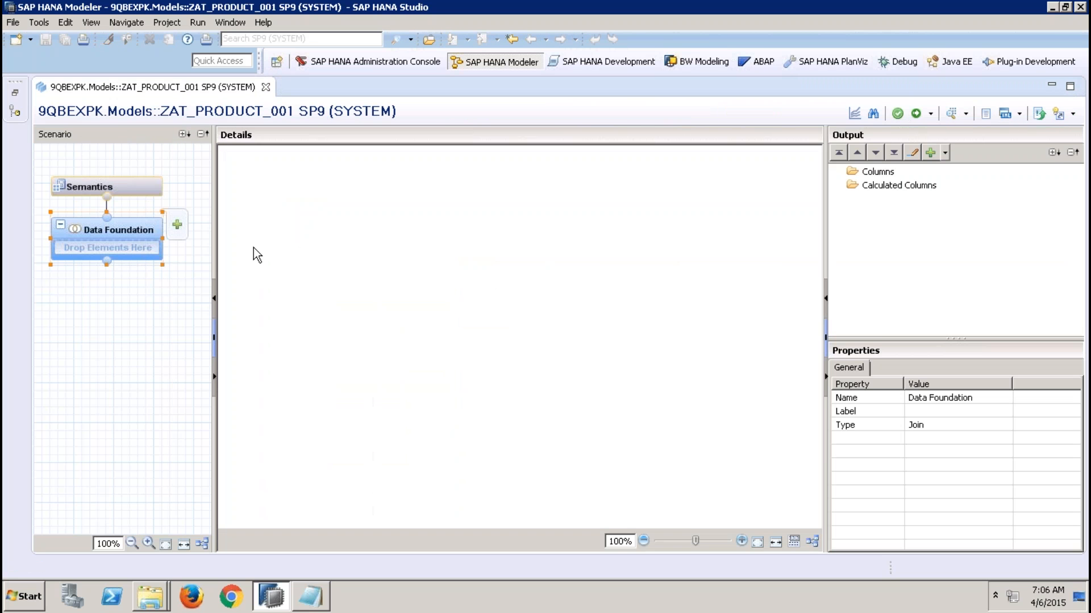
right_click(401, 247)
left_click(427, 253)
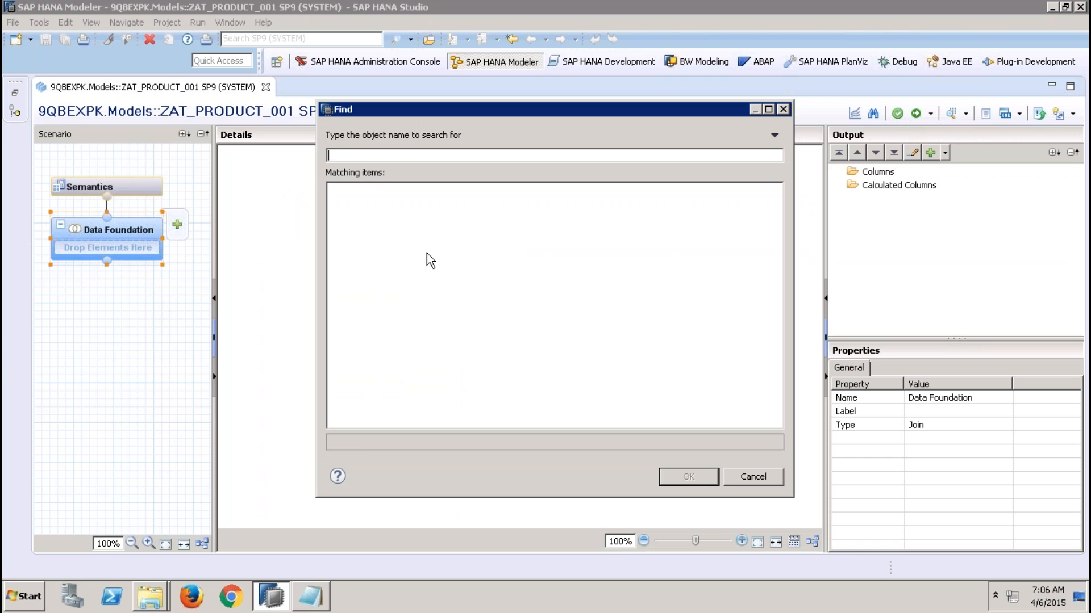
type("sap.hana.demo")
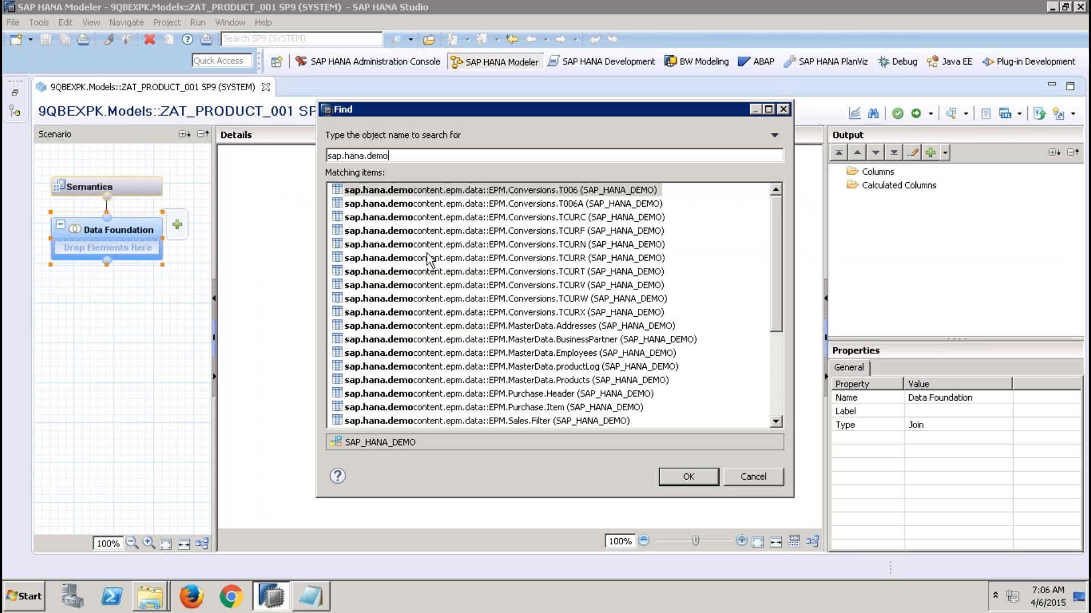
left_click(592, 380)
left_click(776, 395)
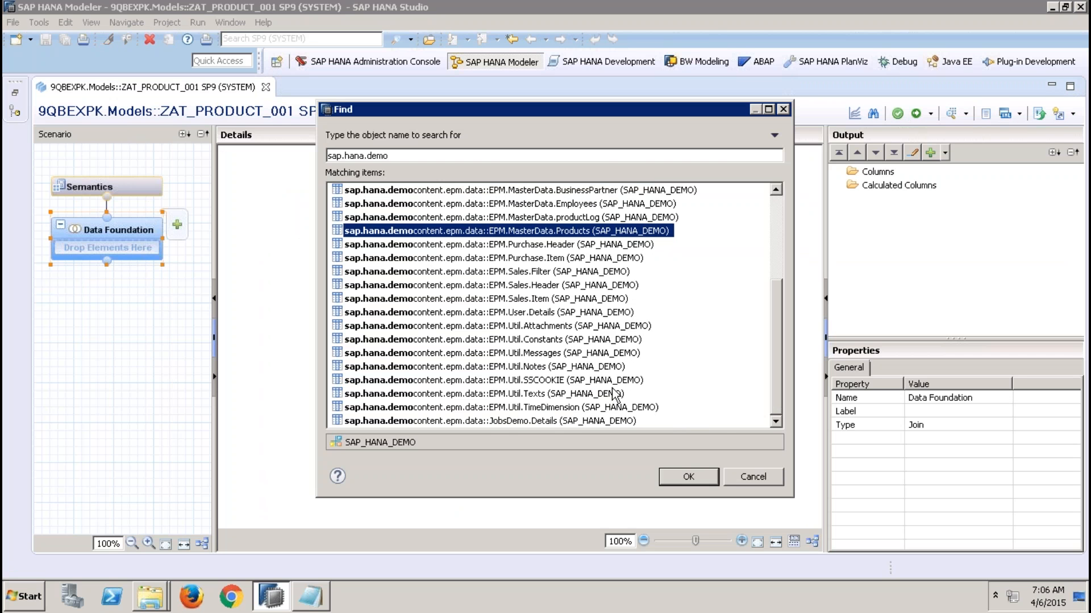
left_click(583, 395, "ctrl")
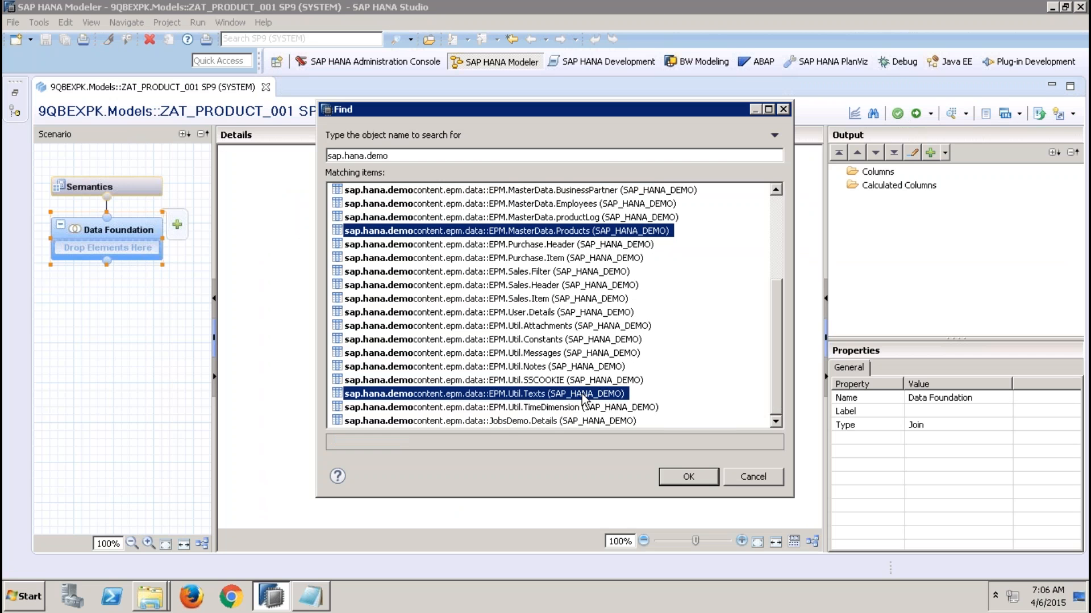
left_click(588, 340, "ctrl")
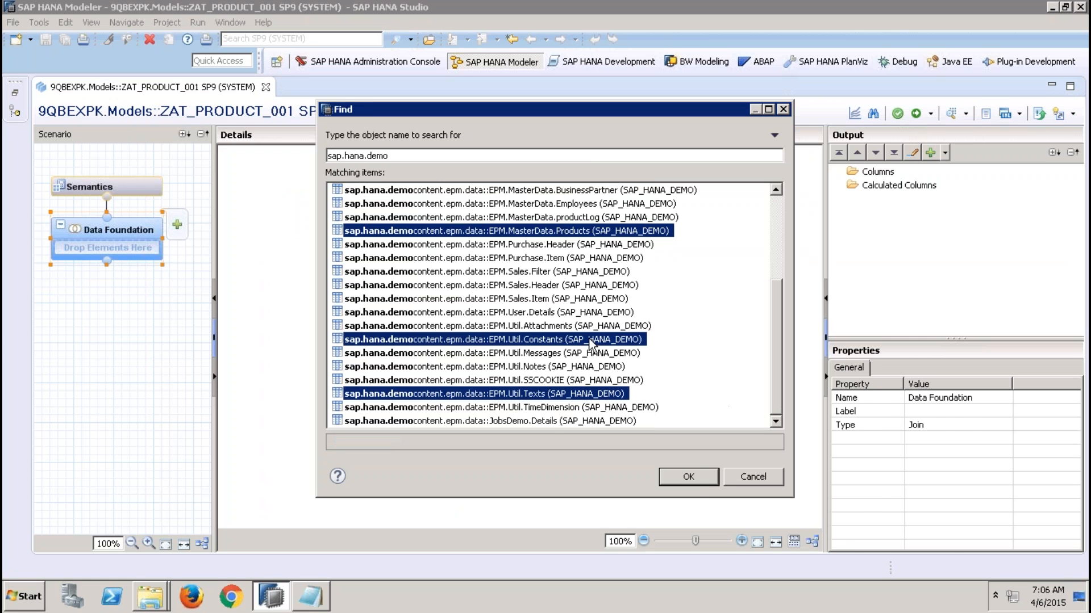
left_click(692, 477)
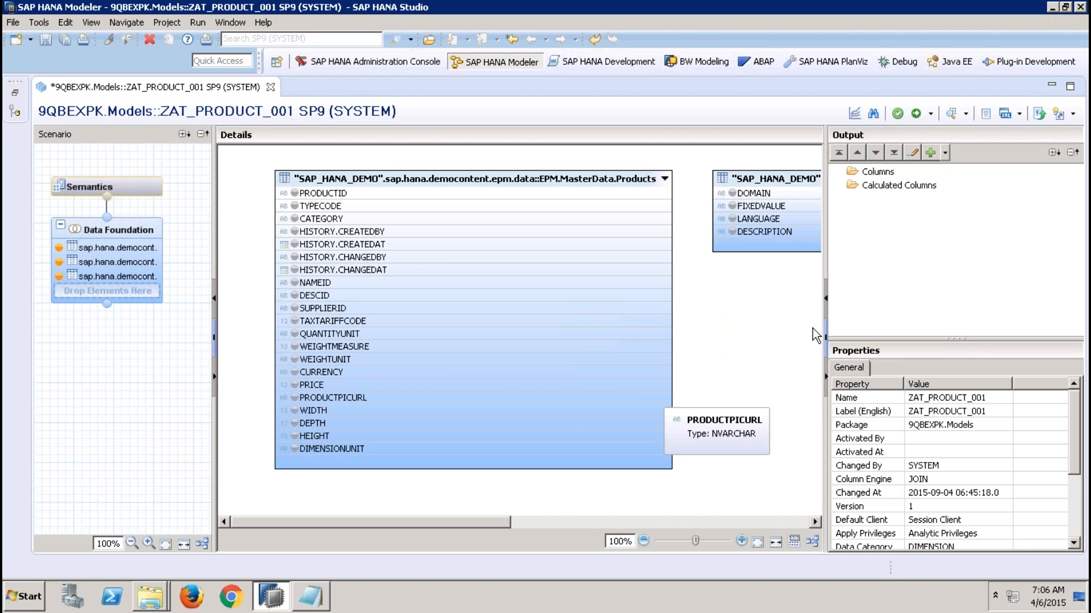
Set up a new join between the Products and Texts tables, linking NAMEID to TEXTID.
right_click(753, 347)
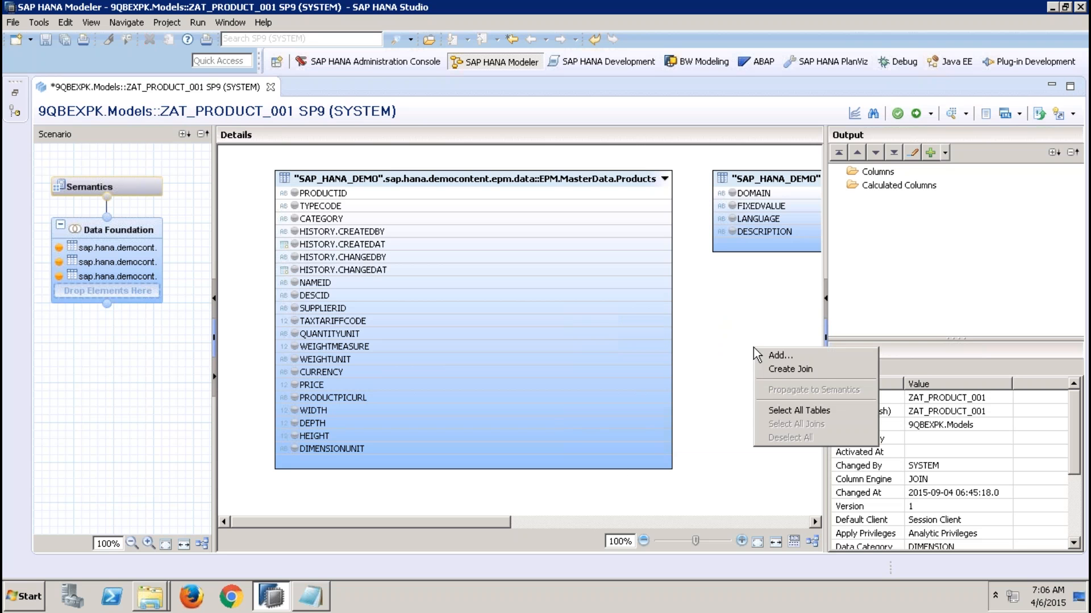
left_click(788, 369)
left_click(495, 107)
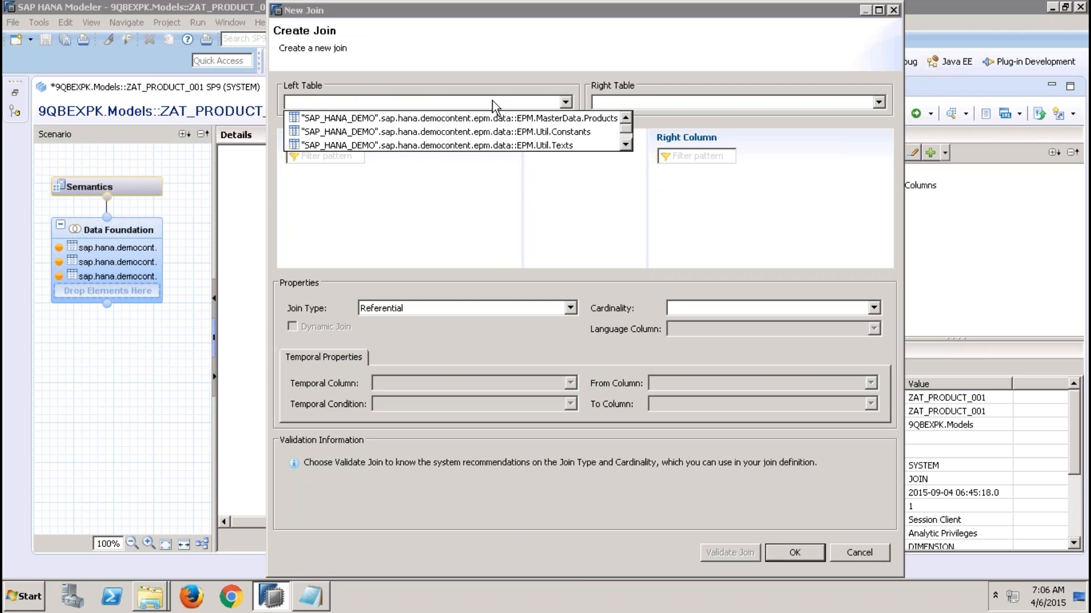
left_click(520, 118)
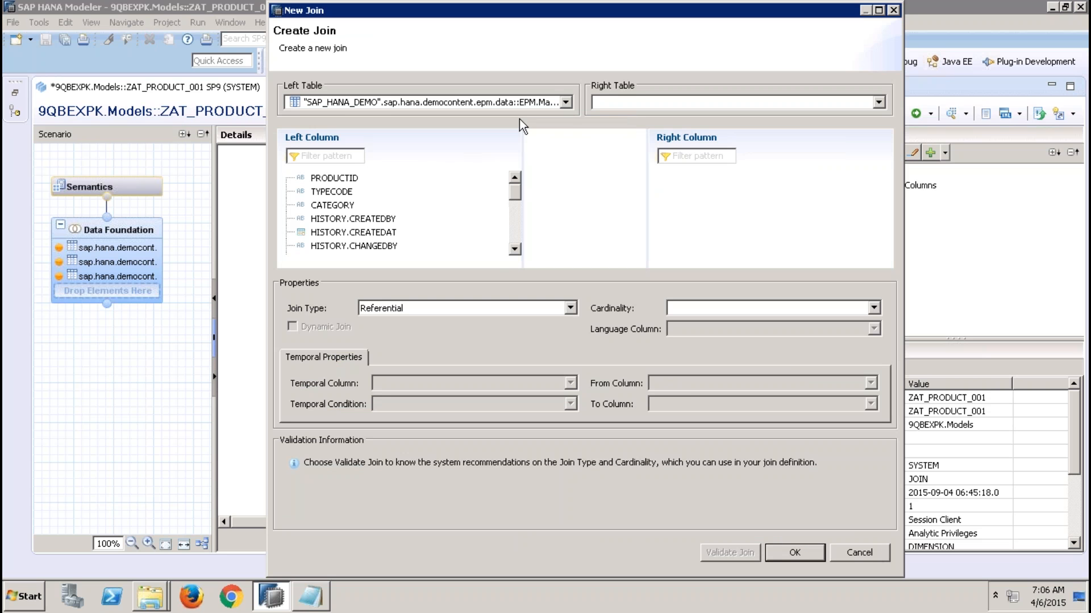
left_click(629, 98)
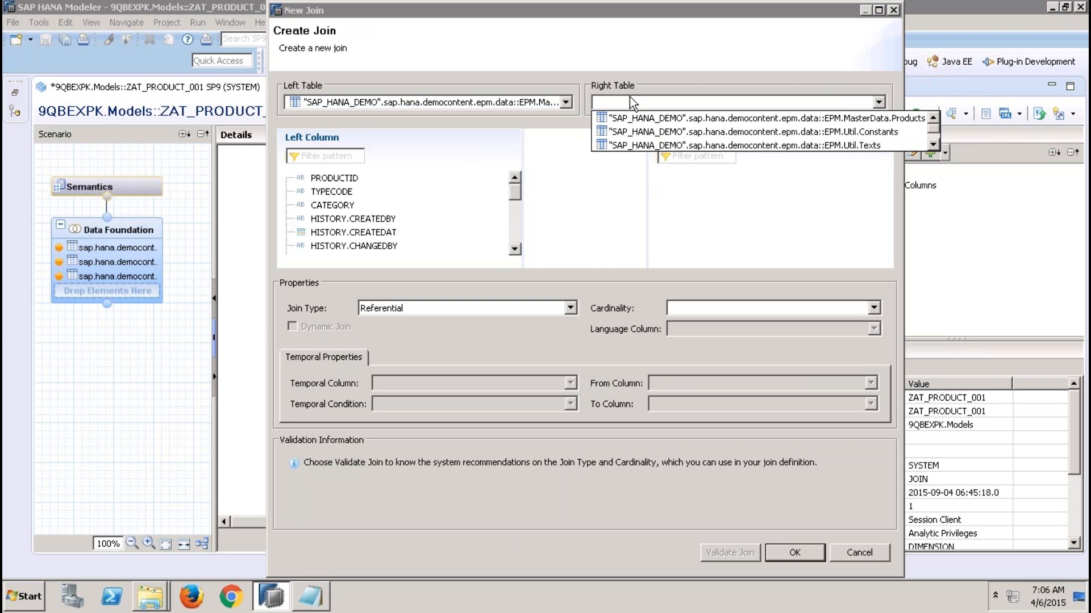
left_click(662, 146)
left_click(513, 232)
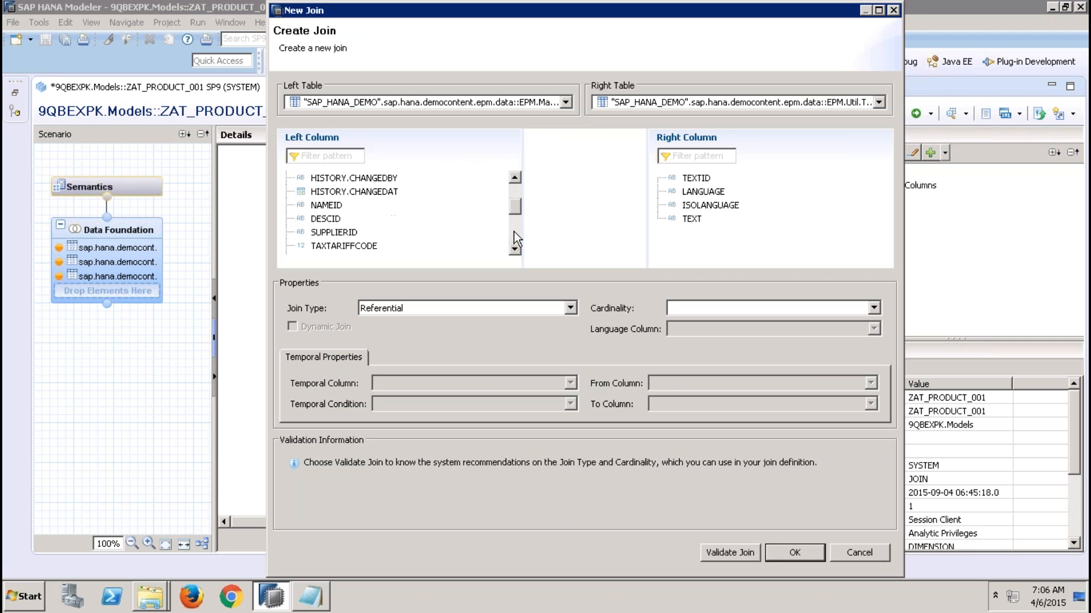
left_click(329, 206)
mouse_move(408, 193)
left_mouse_down()
mouse_move(654, 196)
mouse_move(698, 178)
left_mouse_up()
Set the join type to Text Join with LANGUAGE as the language column and create the join.
left_click(569, 309)
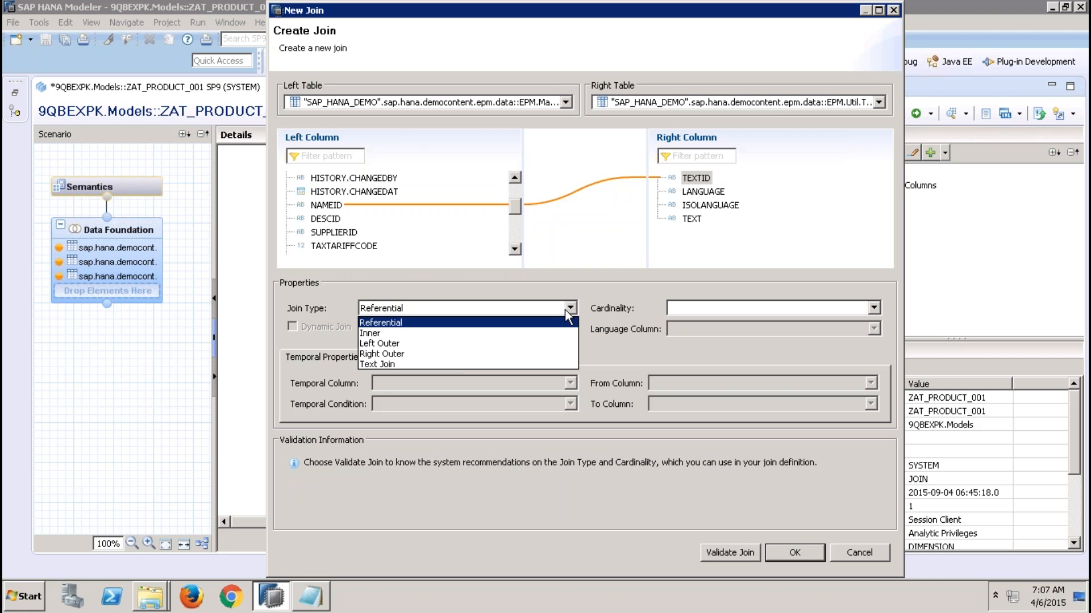
left_click(449, 364)
left_click(744, 333)
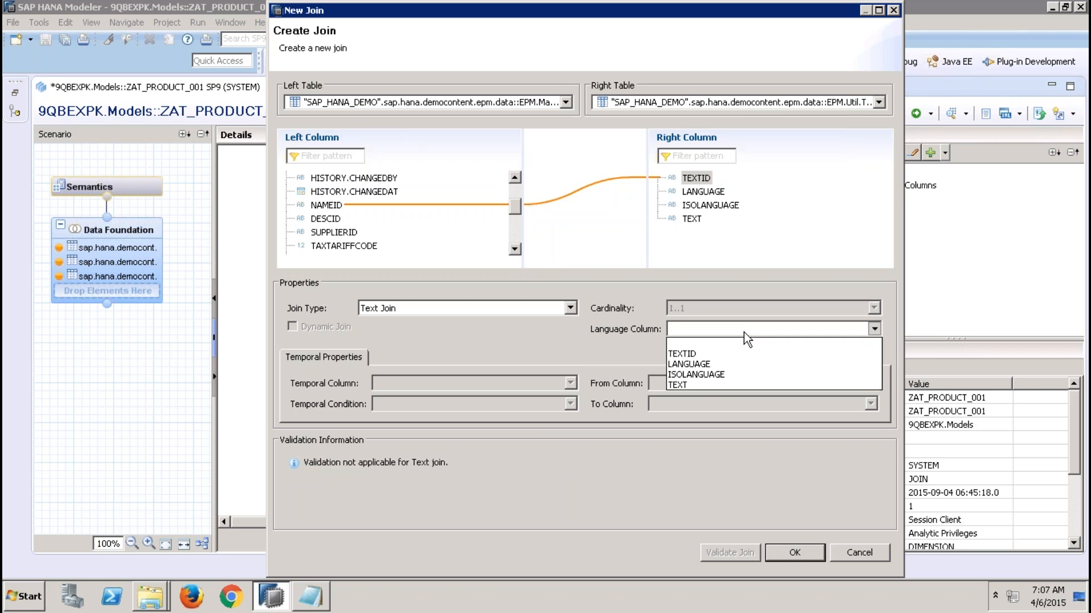
left_click(728, 364)
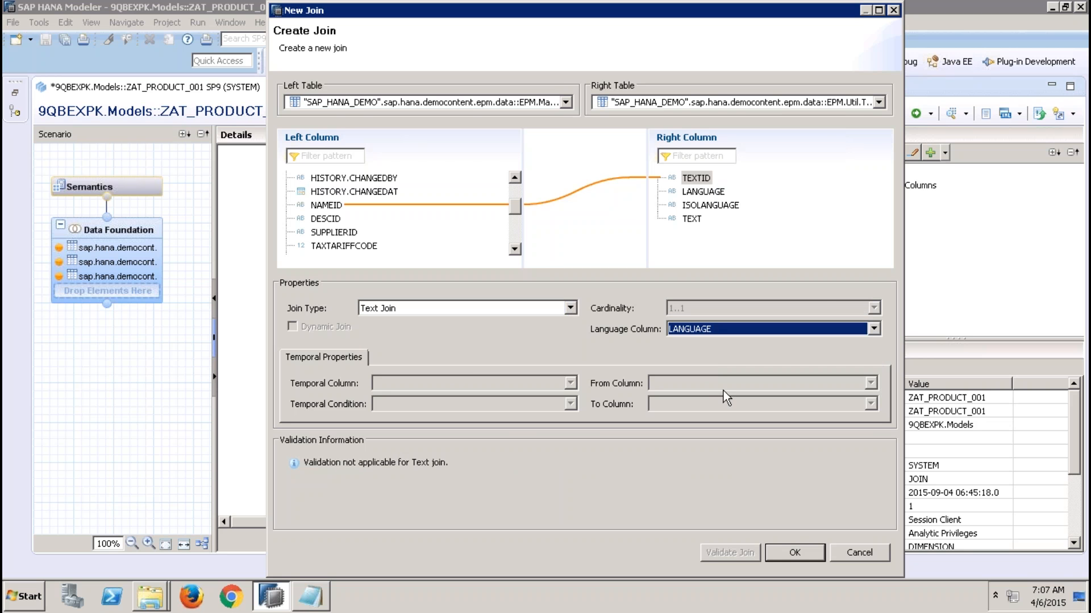
left_click(789, 551)
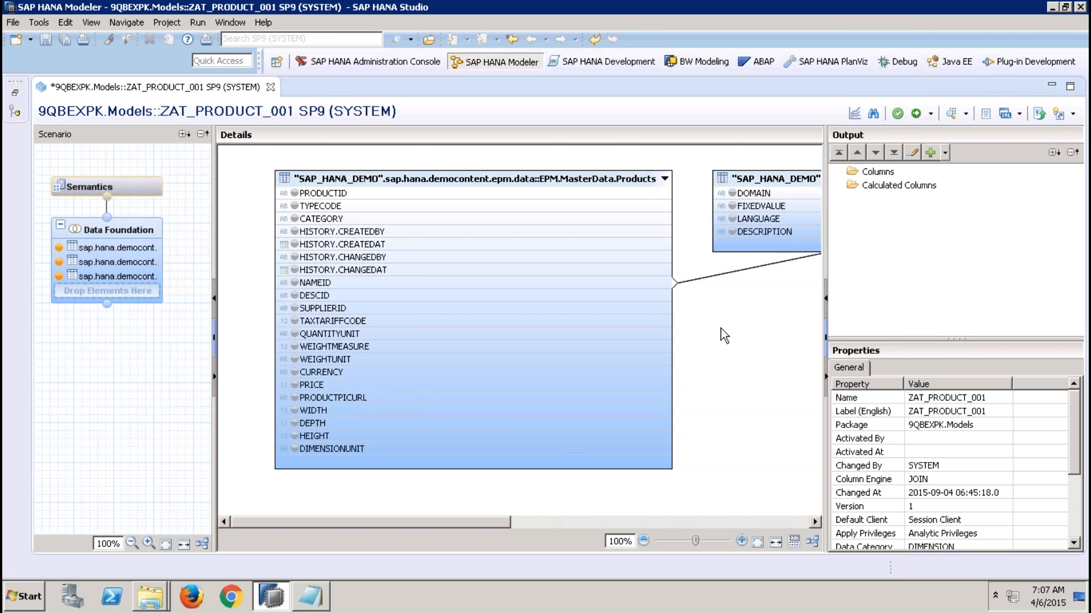
right_click(720, 329)
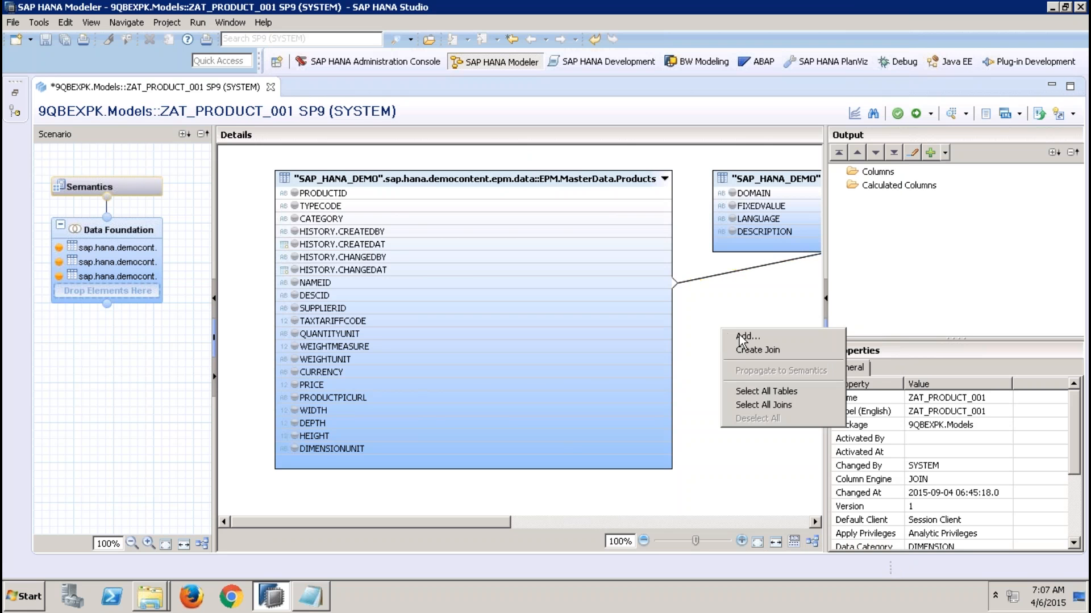
left_click(500, 526)
left_click_drag(500, 525, 534, 526)
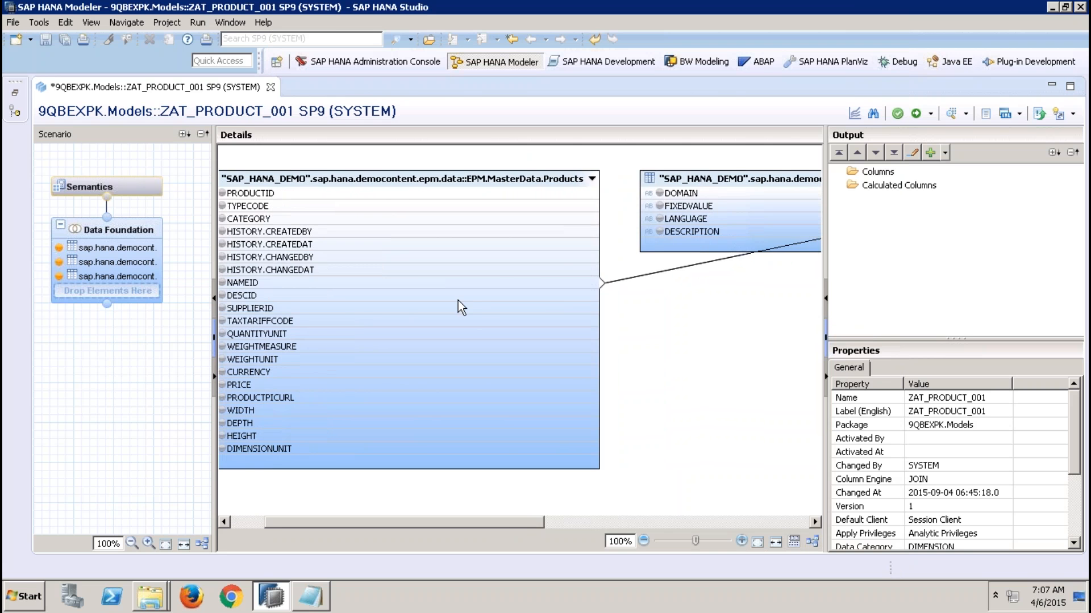
left_click(387, 205)
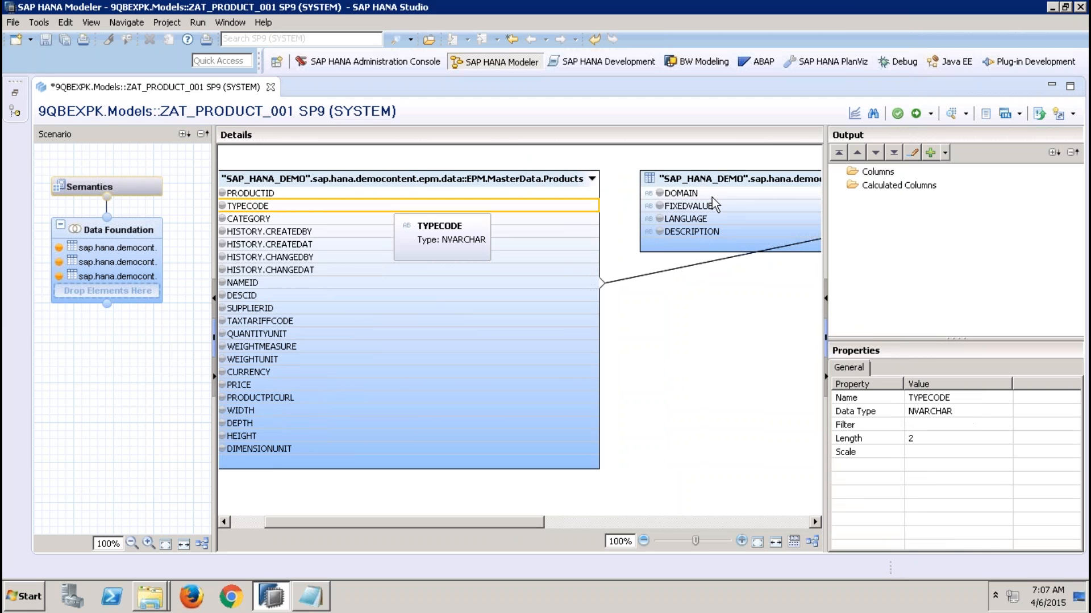
right_click(712, 181)
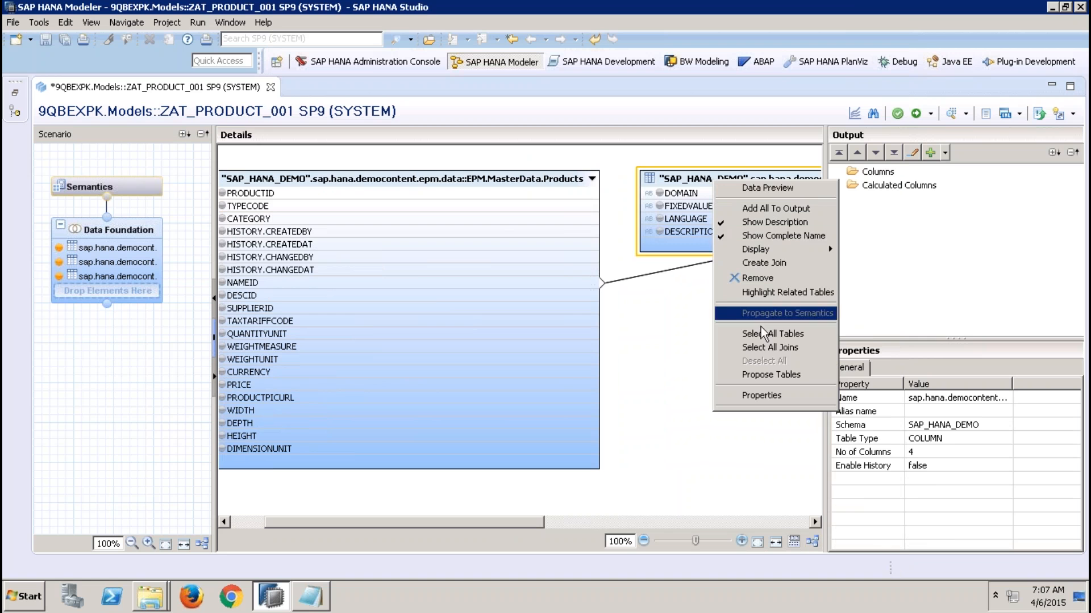
left_click(678, 319)
Apply an Equal filter with the value D_PR_TYPE to the DOMAIN column of the Constants table.
left_click(695, 193)
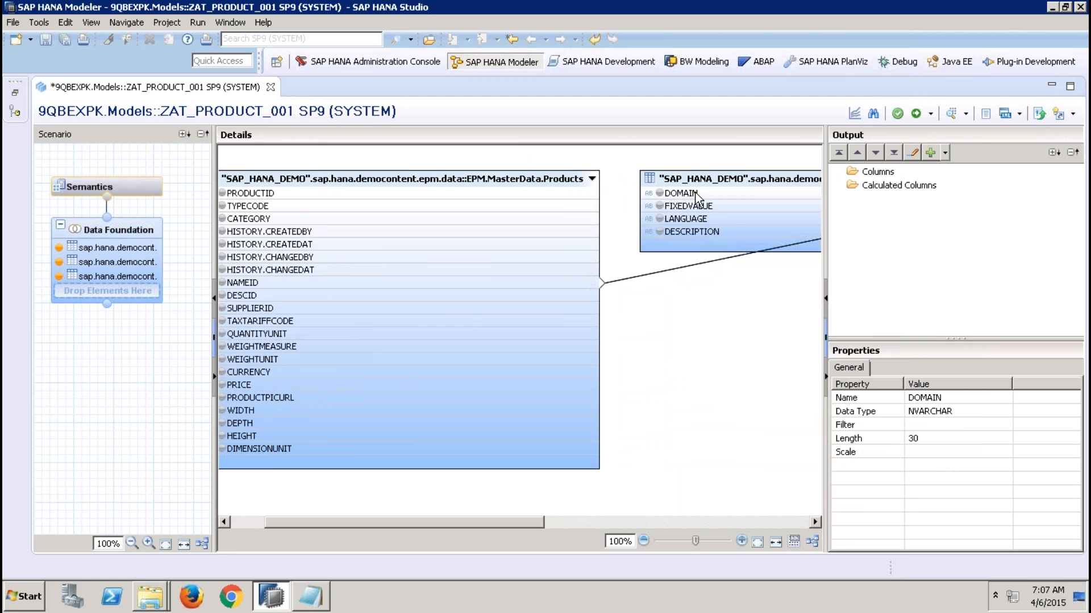
right_click(696, 193)
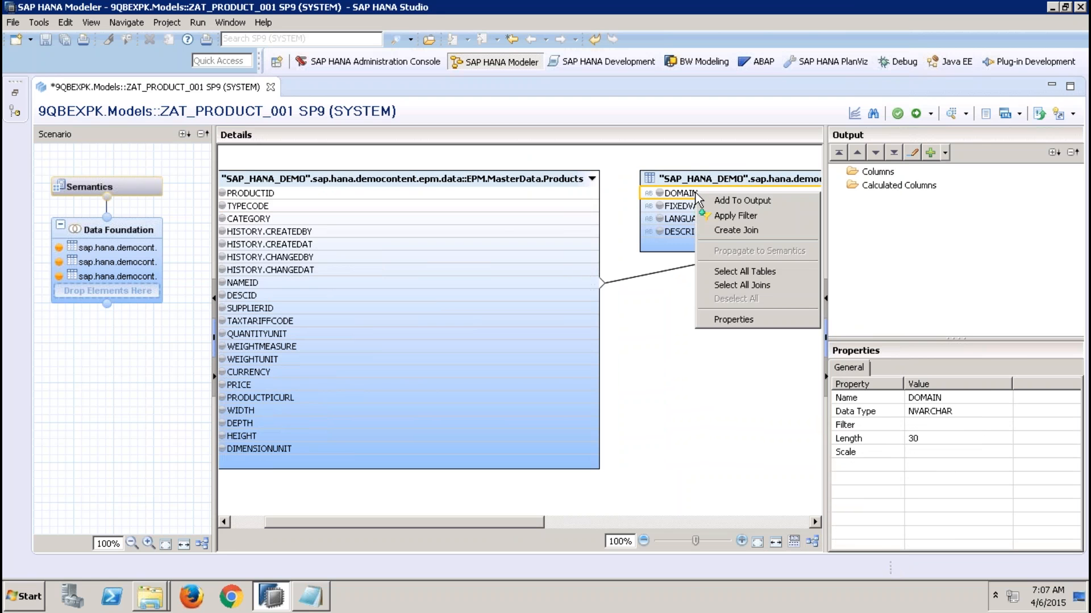
left_click(738, 215)
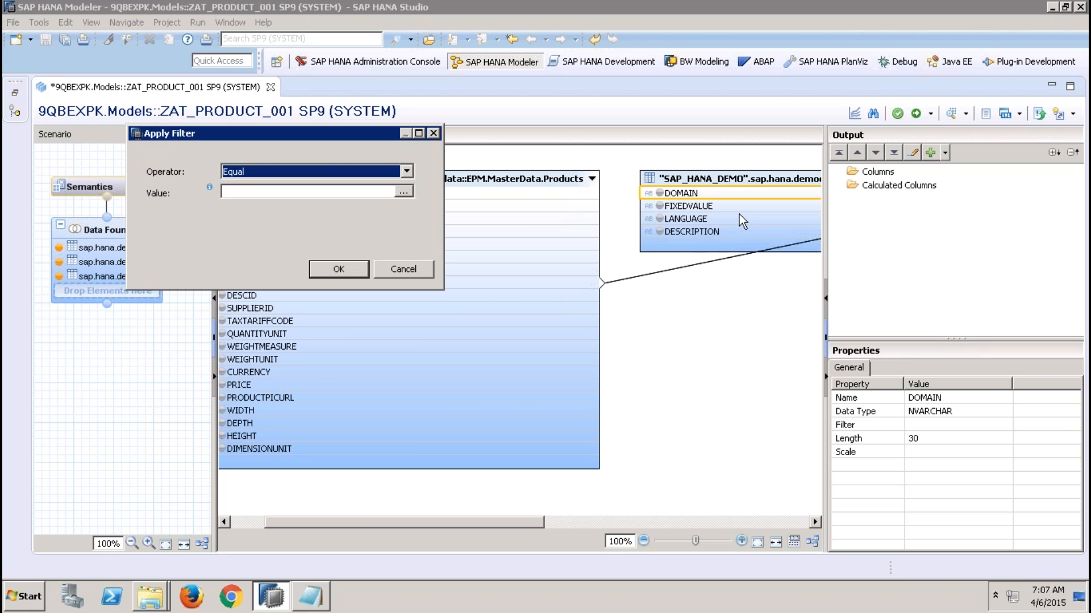
left_click(405, 192)
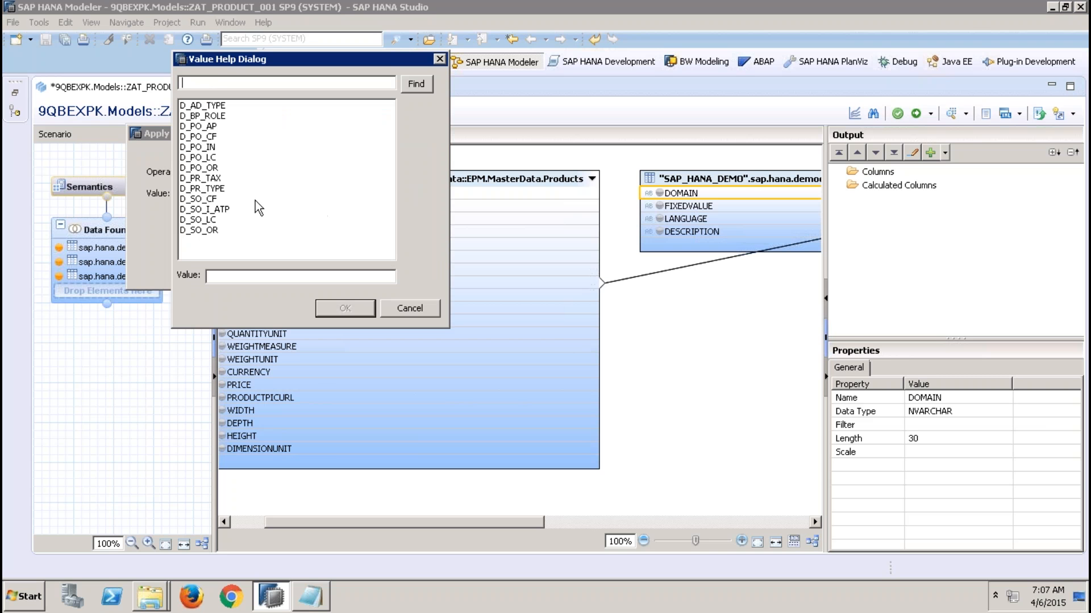
left_click(273, 188)
left_click(345, 308)
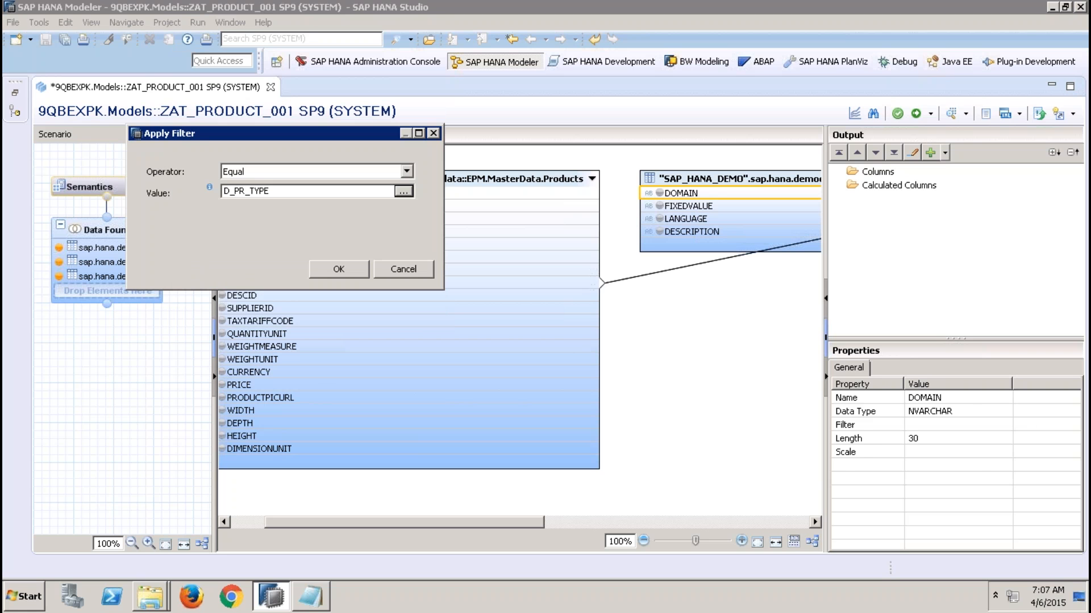
left_click(342, 265)
left_click(691, 335)
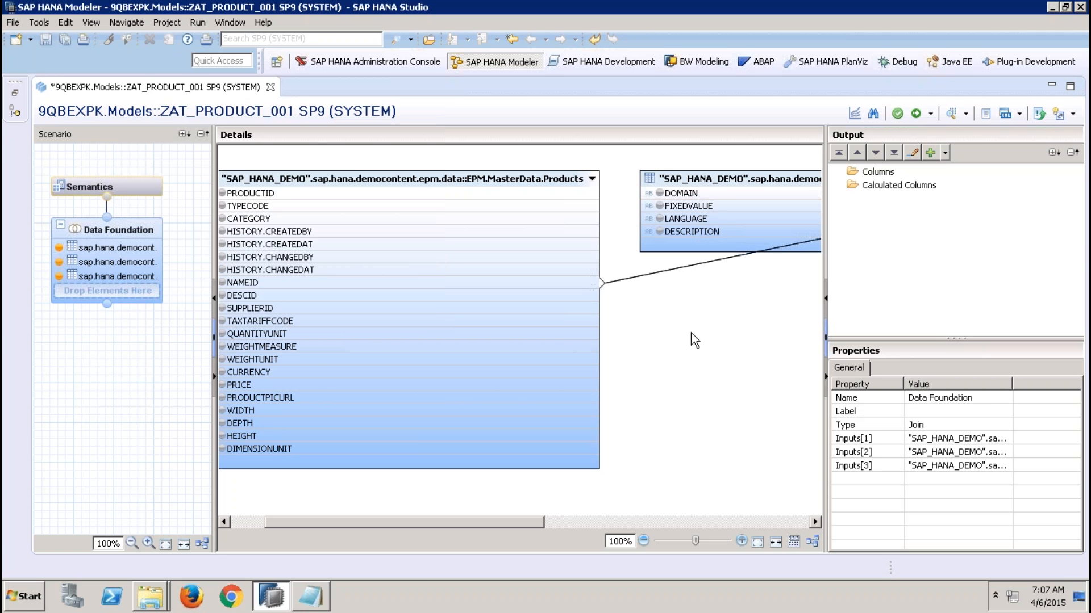
Set up a new join between the Products and Constants tables, linking TYPECODE to FIXEDVALUE.
right_click(703, 339)
left_click(727, 354)
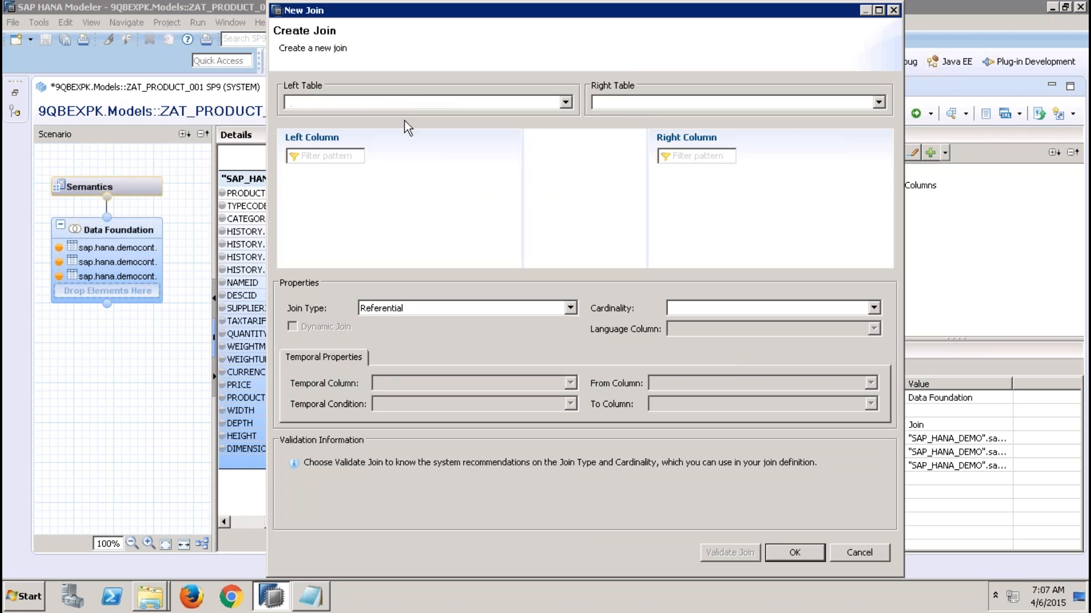
left_click(401, 104)
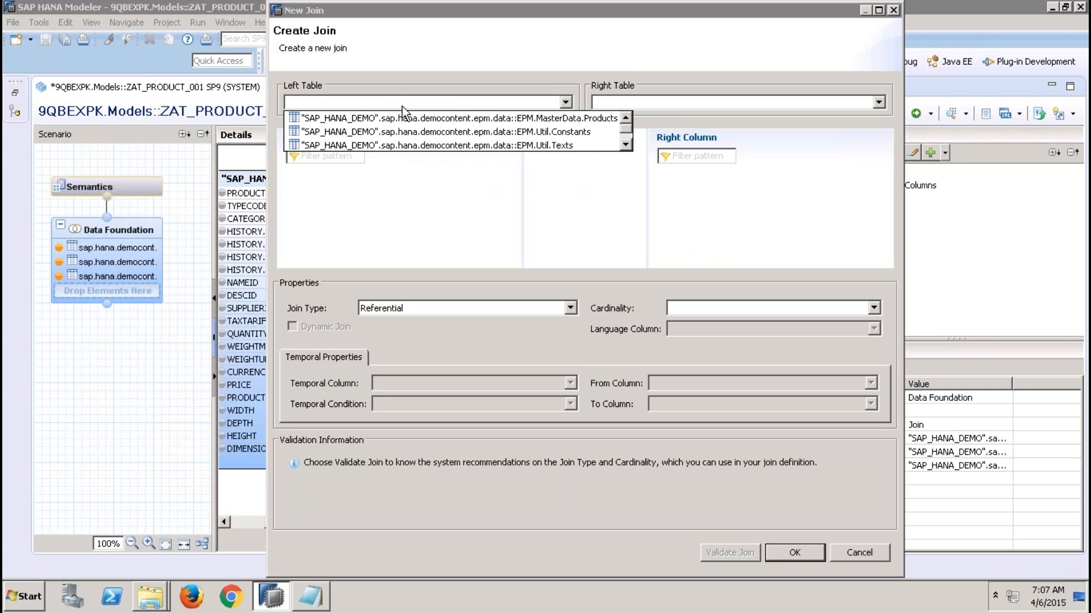
left_click(417, 122)
left_click(646, 100)
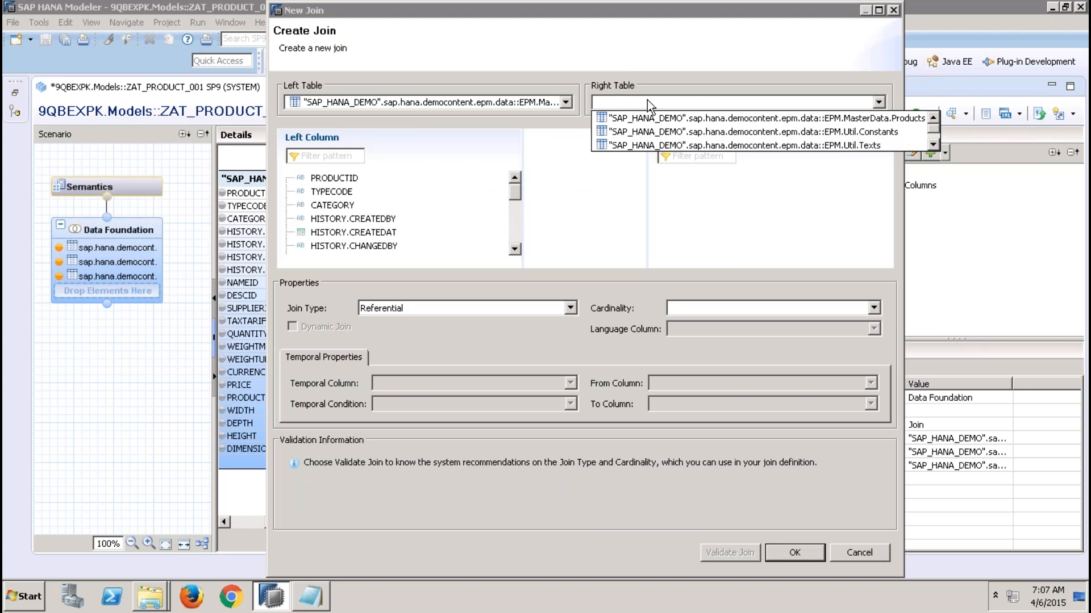
left_click(672, 132)
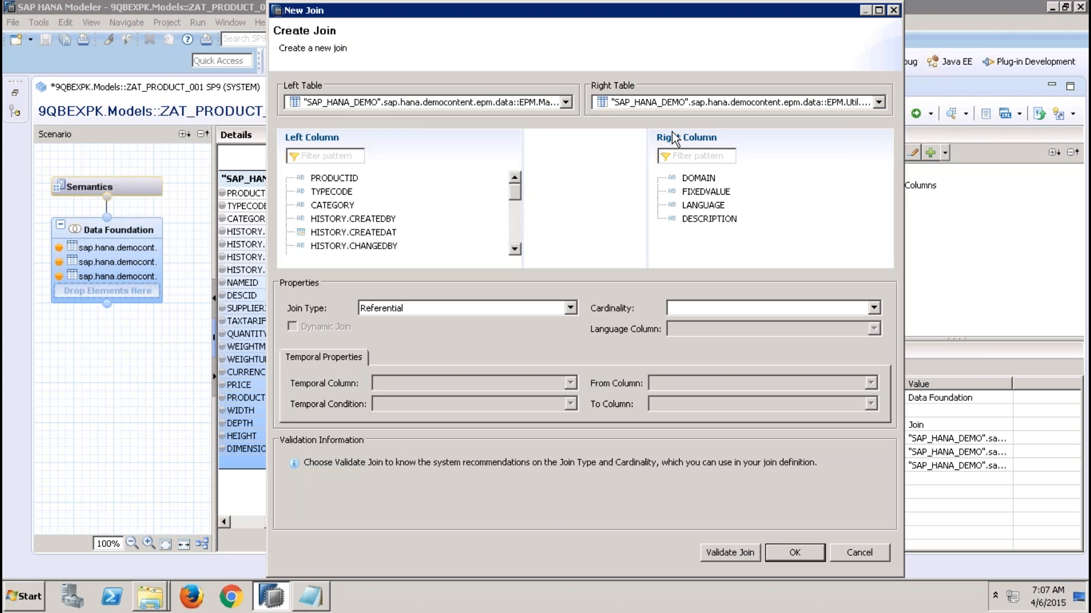
left_click_drag(349, 196, 699, 194)
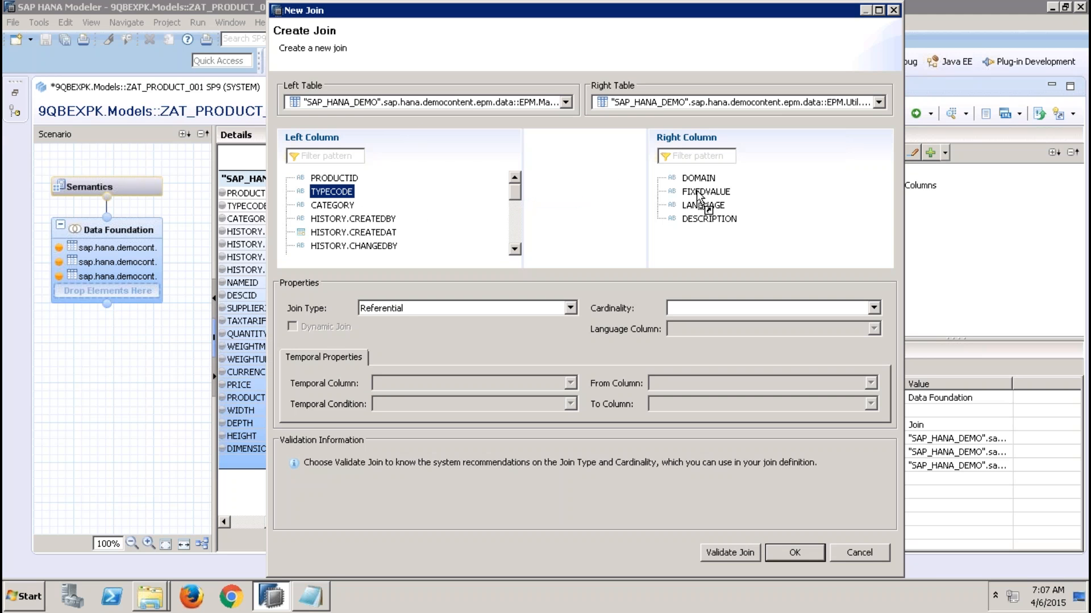
Make the Products–Constants join a Text Join with LANGUAGE as the language column and create it.
left_click(554, 307)
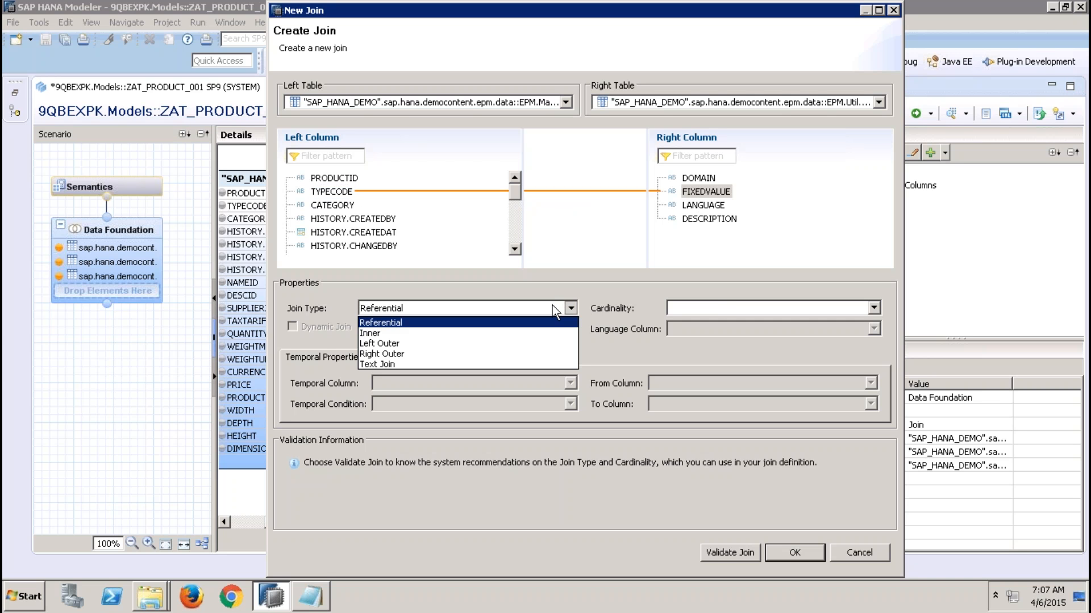
left_click(434, 364)
left_click(727, 330)
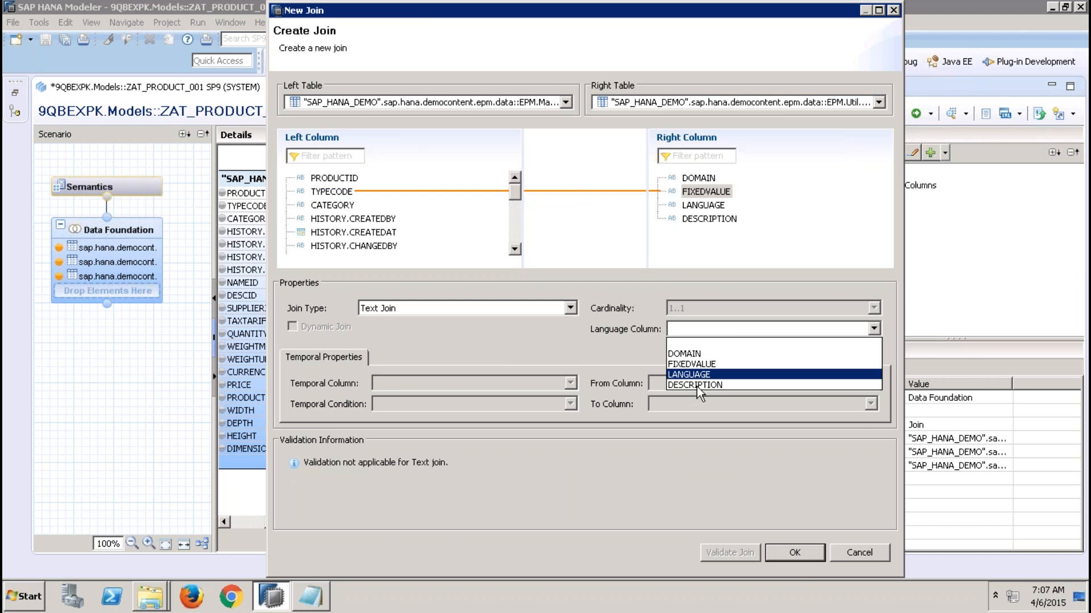
left_click(699, 375)
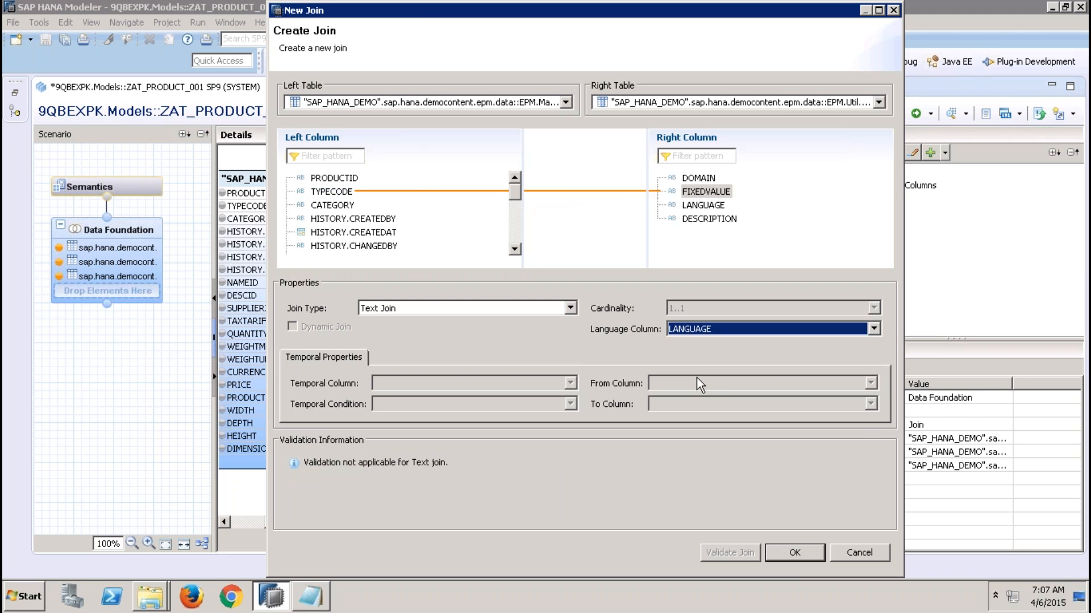
left_click(795, 554)
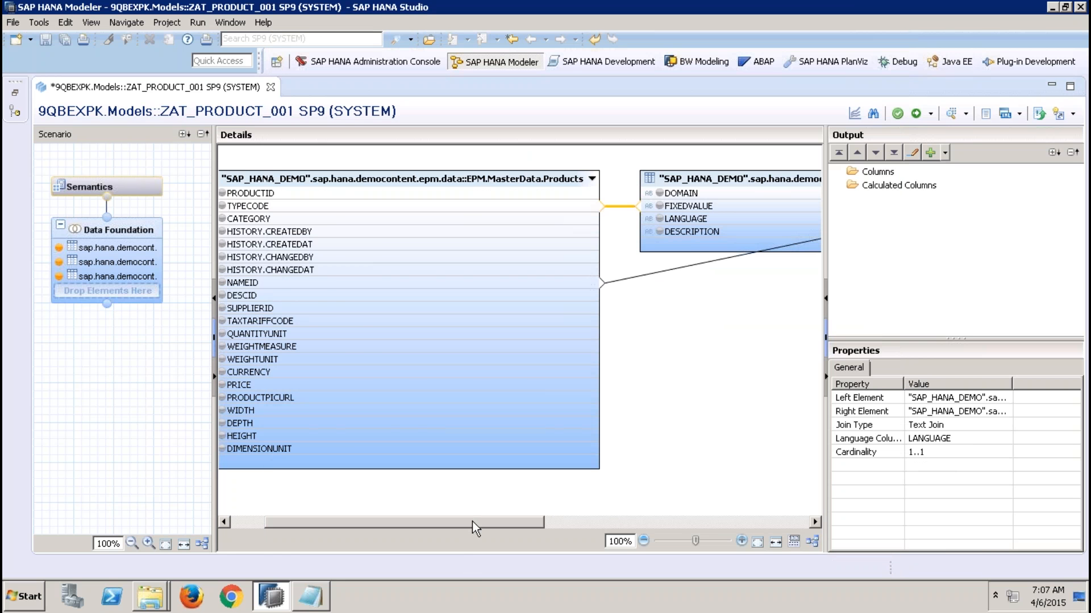
Add PRODUCTID and CATEGORY from the Products table and DESCRIPTION from the Constants table to the output columns.
left_click_drag(469, 522, 435, 522)
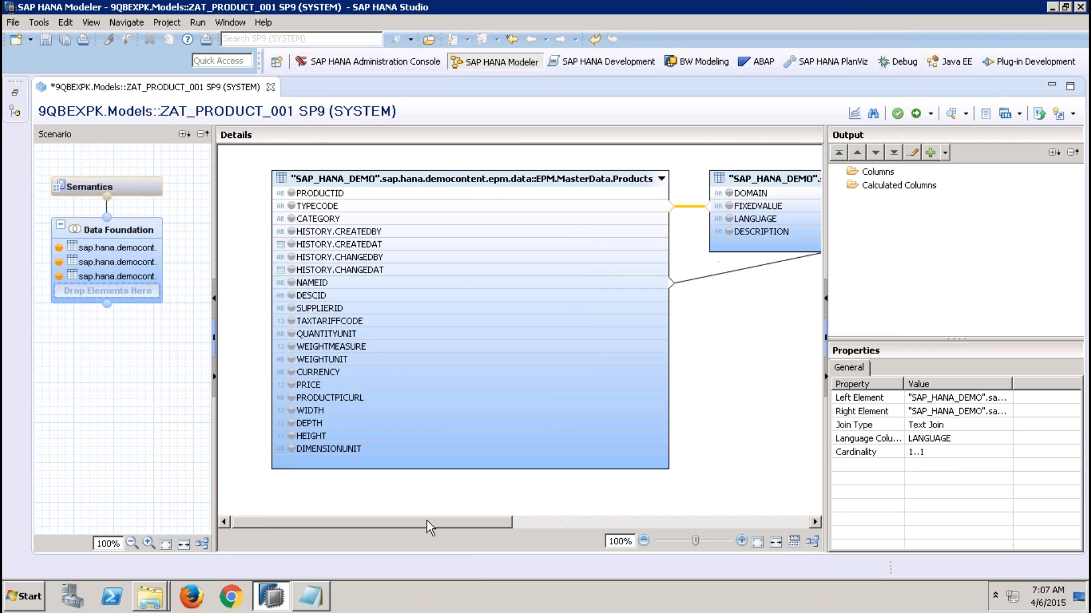
left_click(295, 193)
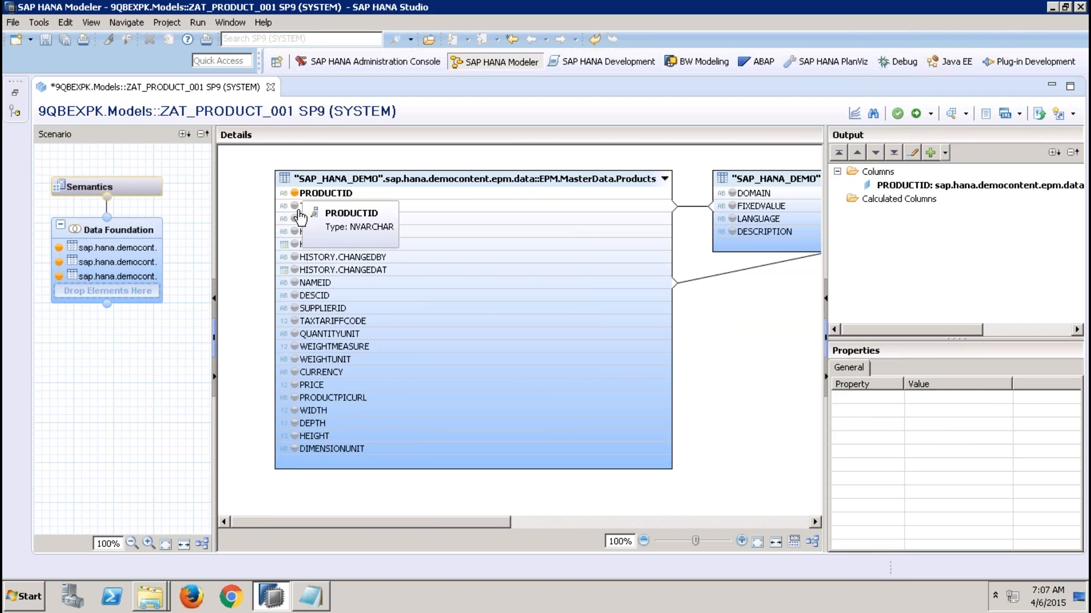
left_click(295, 219)
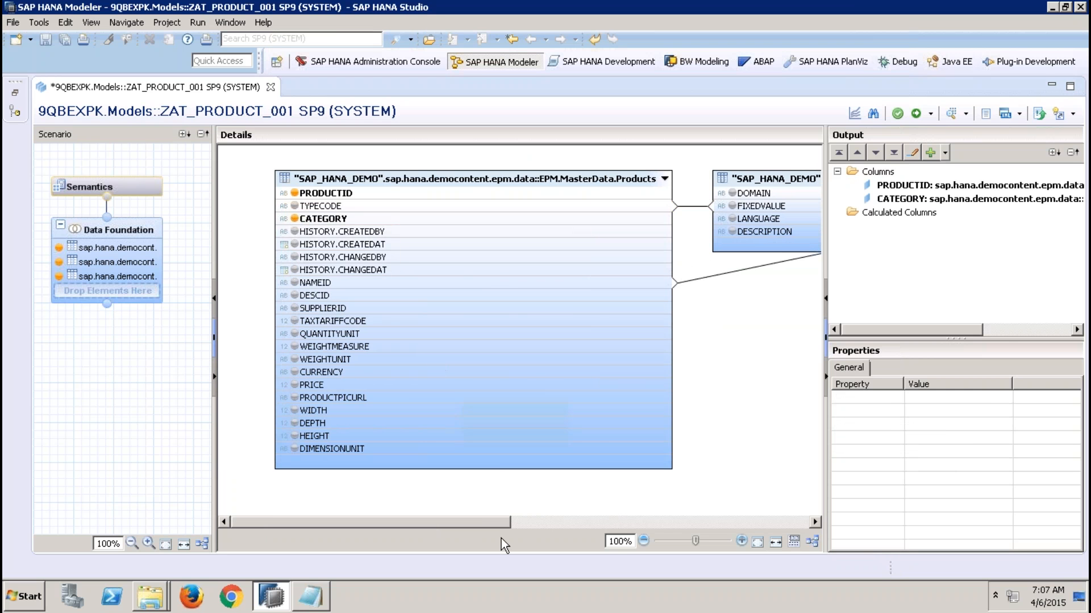
left_click_drag(495, 523, 598, 522)
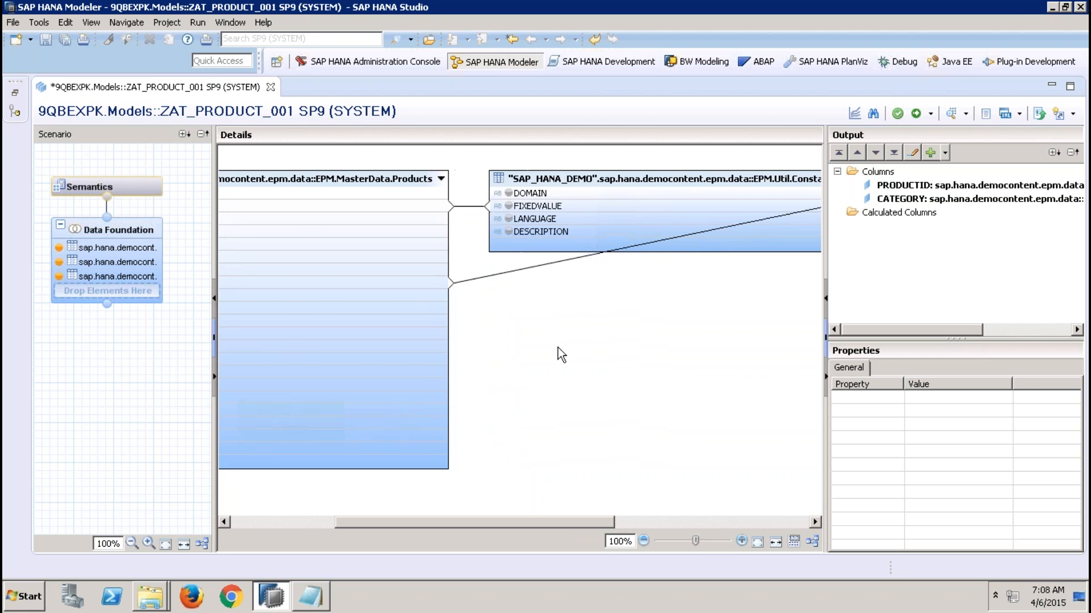
left_click(508, 232)
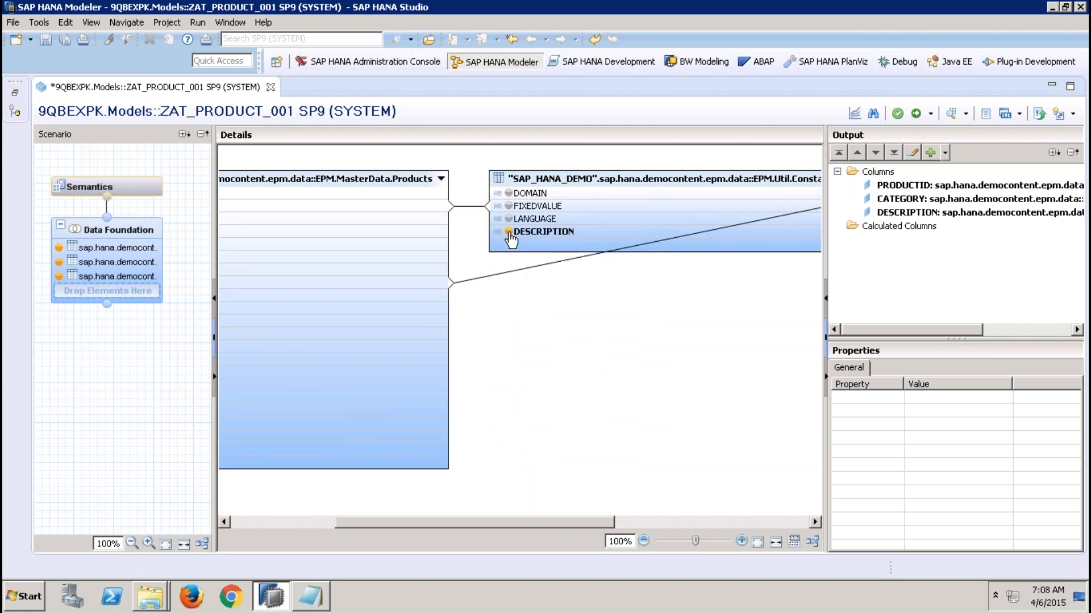
Set both the name and the label of the DESCRIPTION output column to ProductType.
left_click(913, 213)
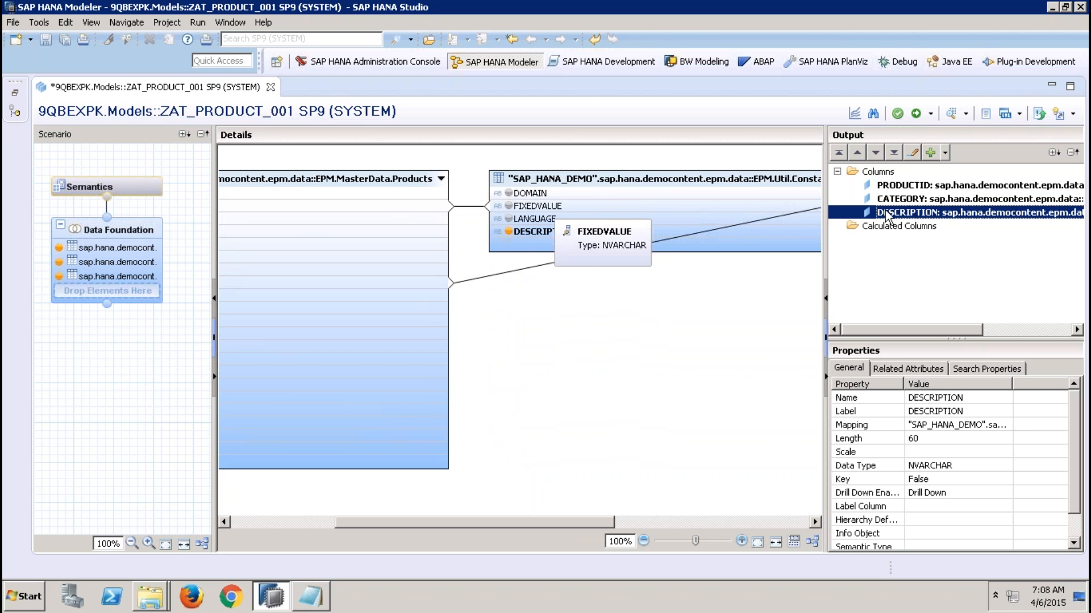
left_click(970, 398)
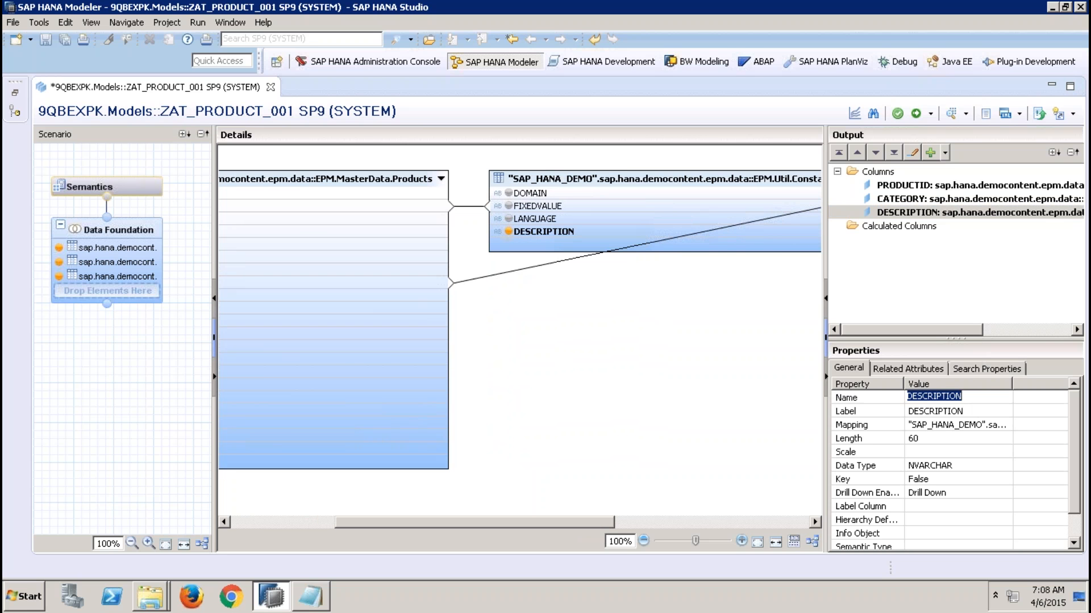
type("ProductType")
key("ctrl+a")
key("ctrl+c")
left_click(918, 408)
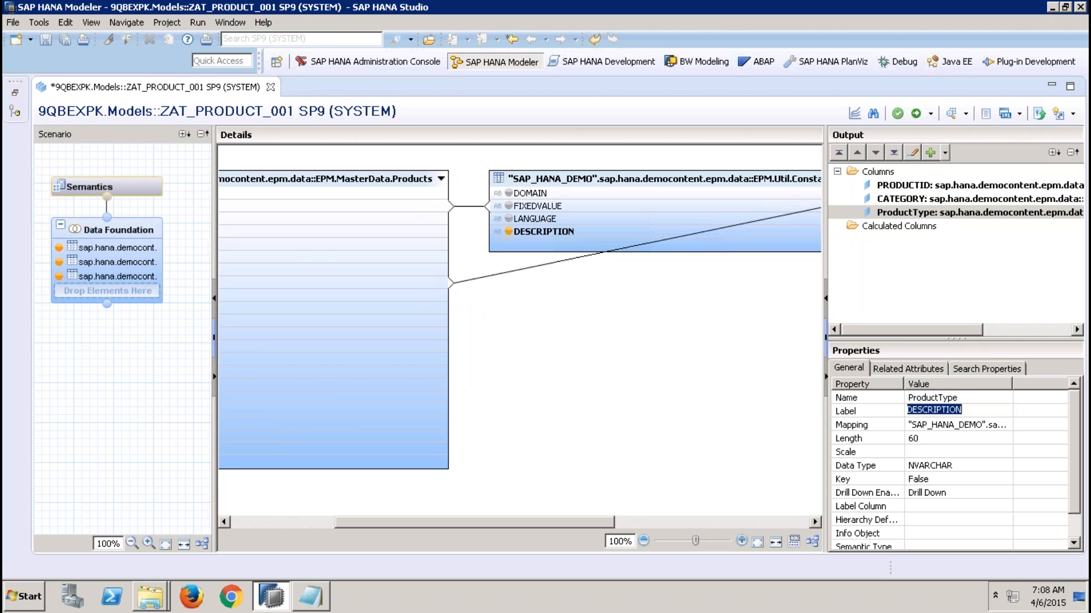
key("ctrl+v")
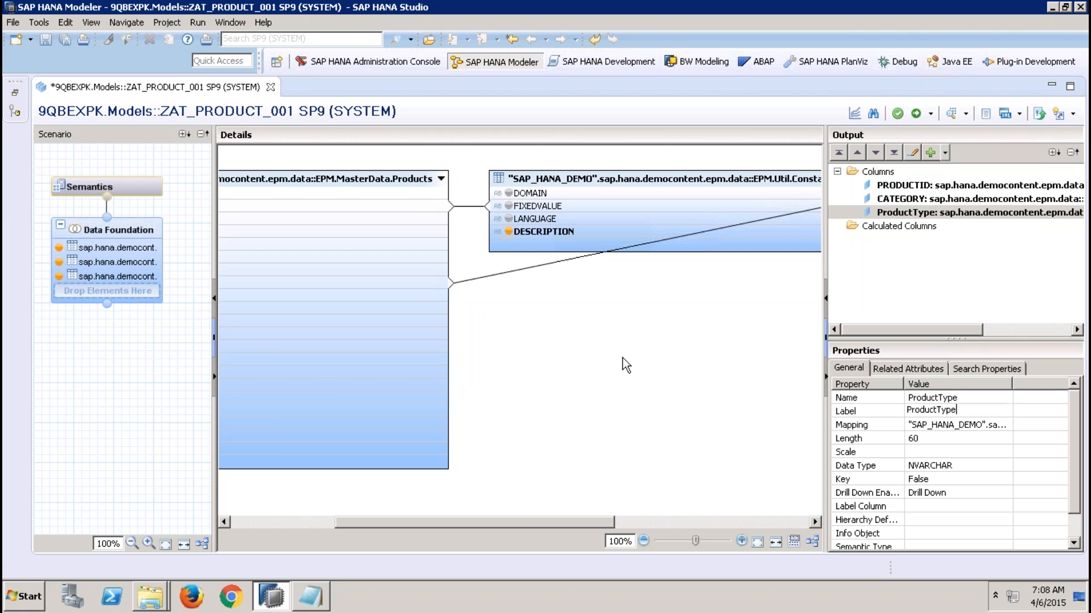
left_click(626, 365)
Add TEXT from the Texts table to the output and set its name and label to ProductName.
left_click(681, 529)
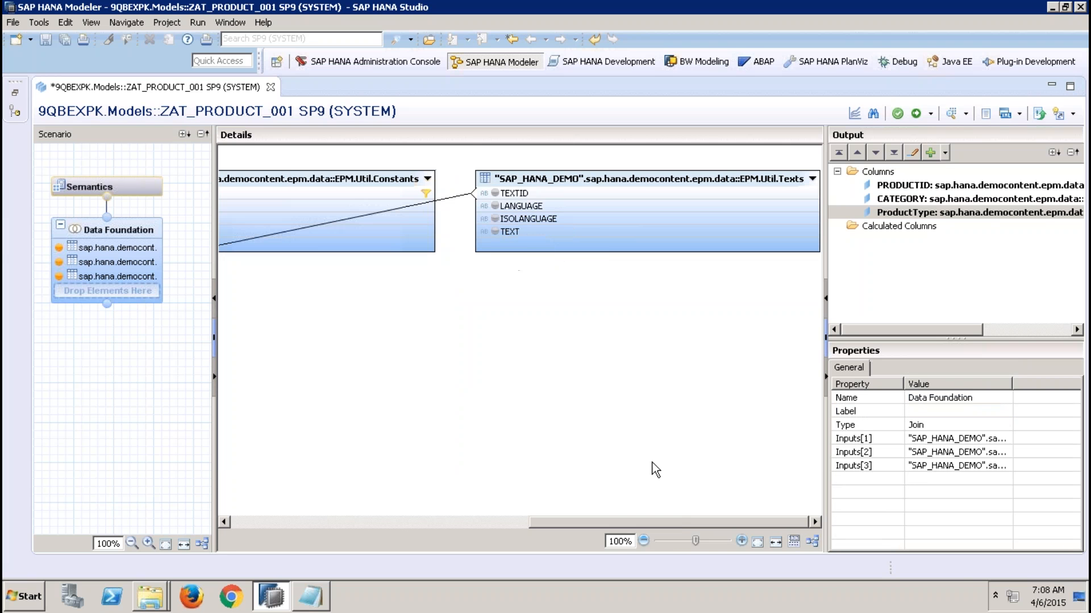
left_click(496, 232)
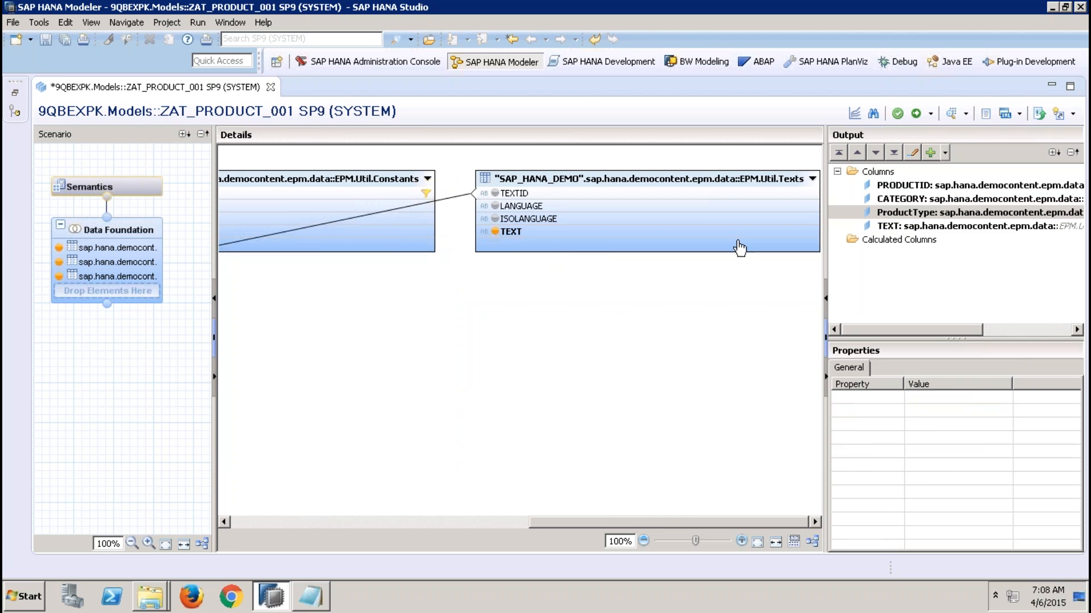
left_click(909, 227)
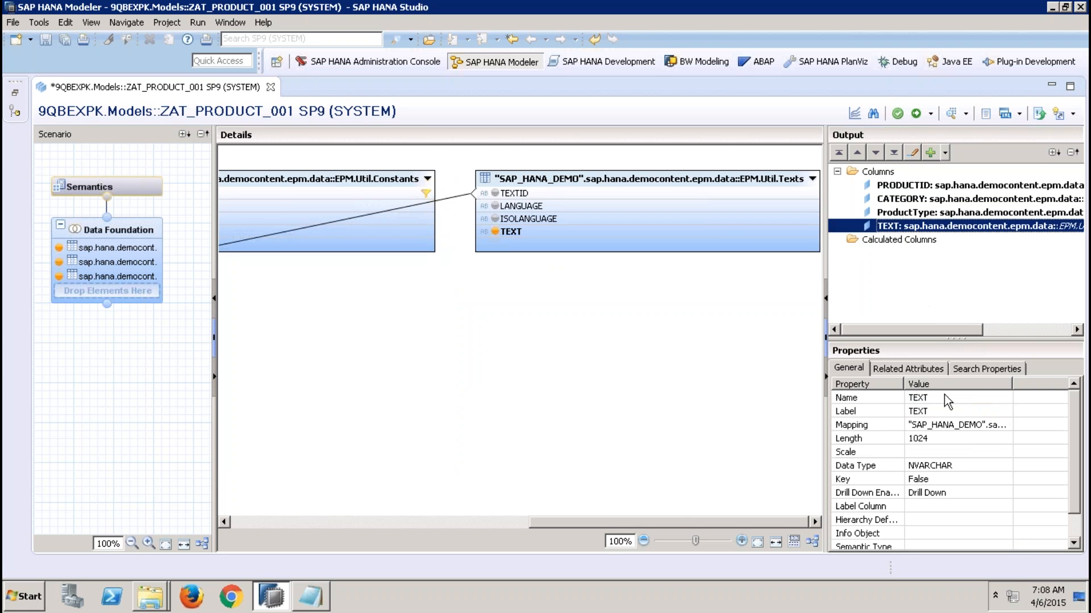
left_click(946, 397)
type("P")
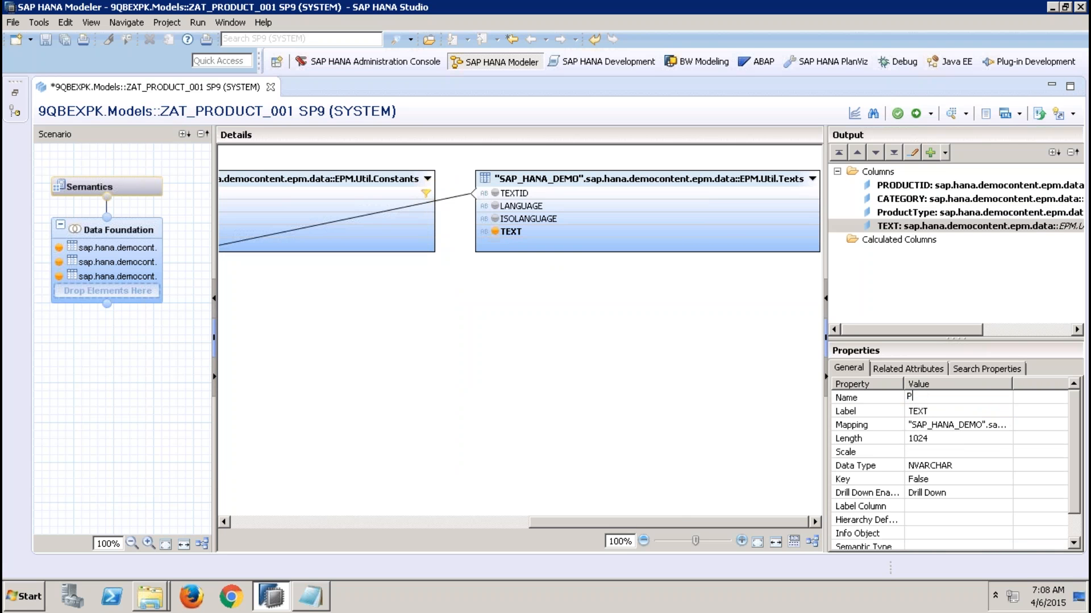
type("roductName")
key("shift+Home")
key("ctrl+c")
left_click(962, 415)
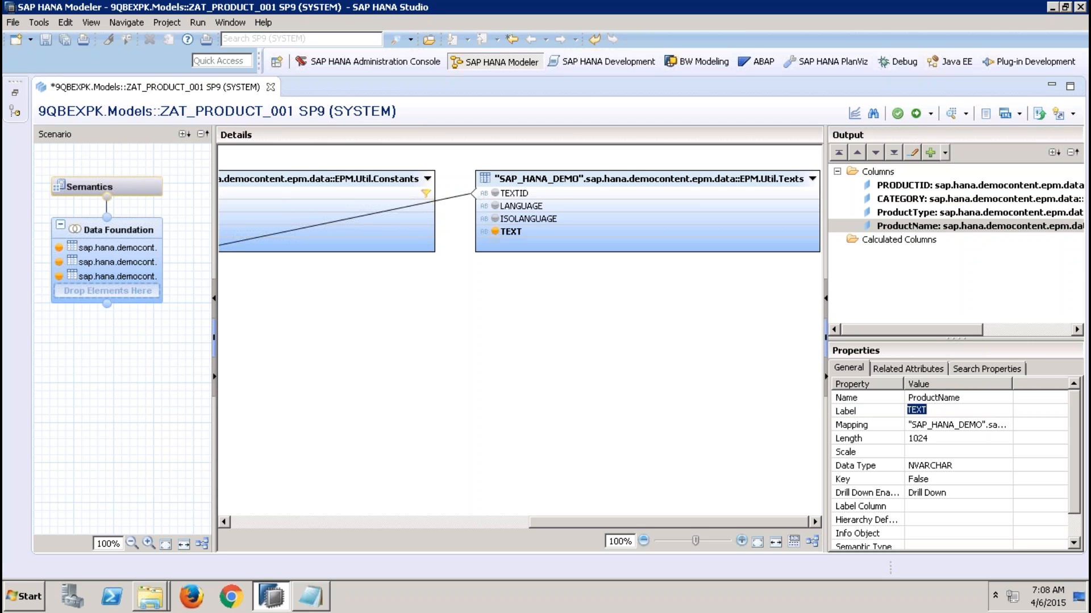
key("ctrl+v")
left_click(426, 308)
Mark PRODUCTID as the key column in the Semantics node, and activate and close the product view.
left_click(134, 189)
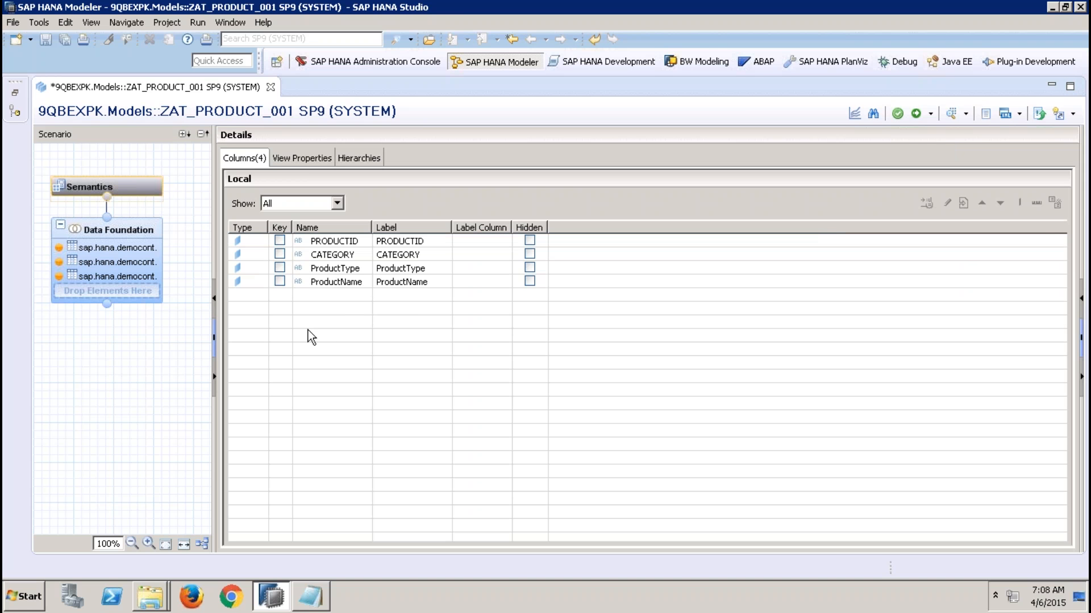
left_click(280, 240)
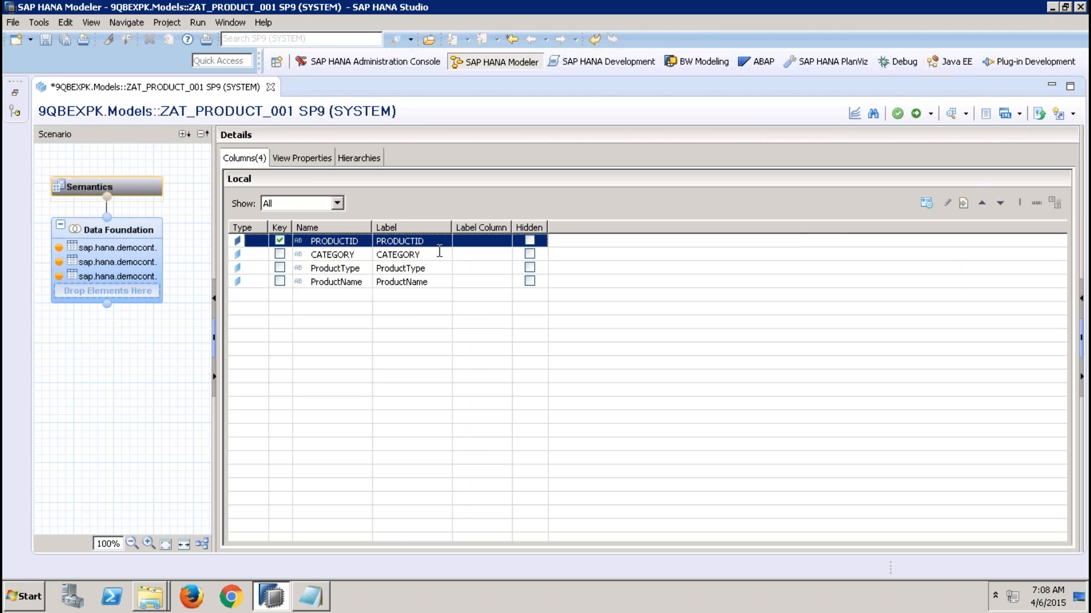
left_click(916, 113)
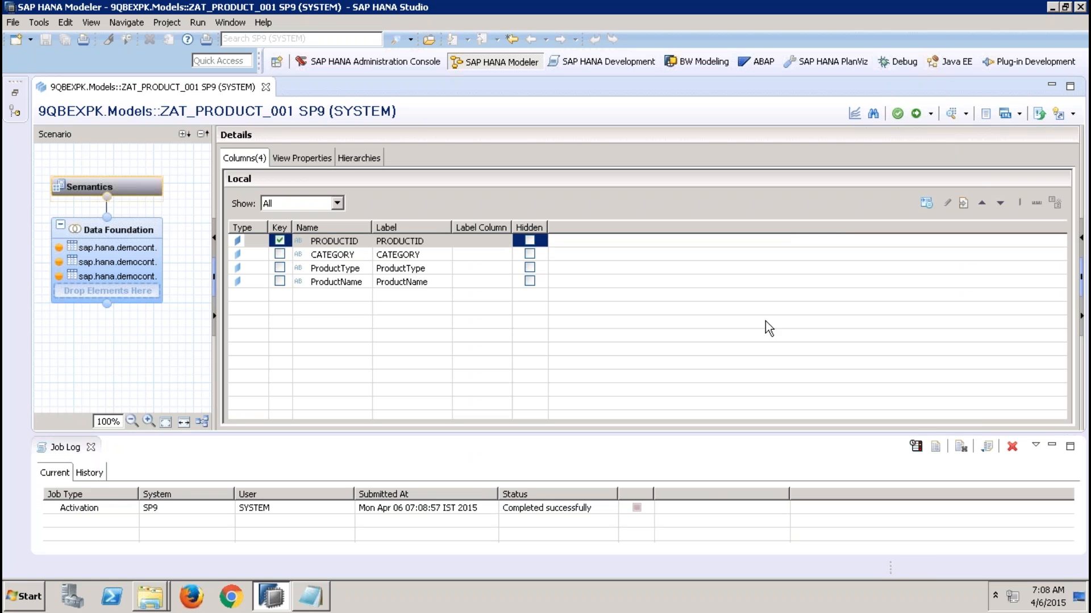
left_click(265, 87)
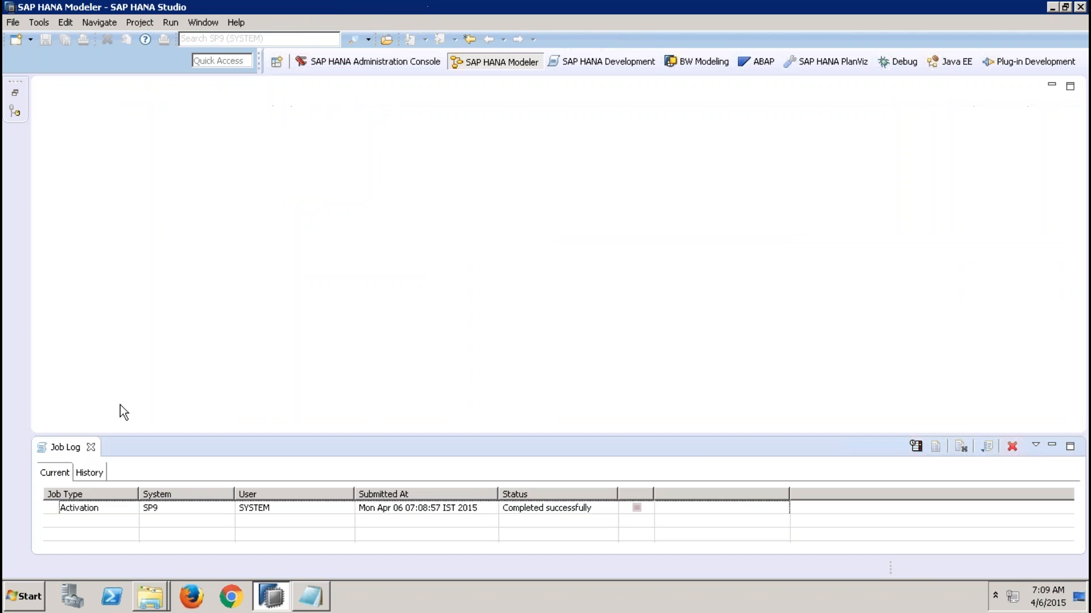
left_click(91, 447)
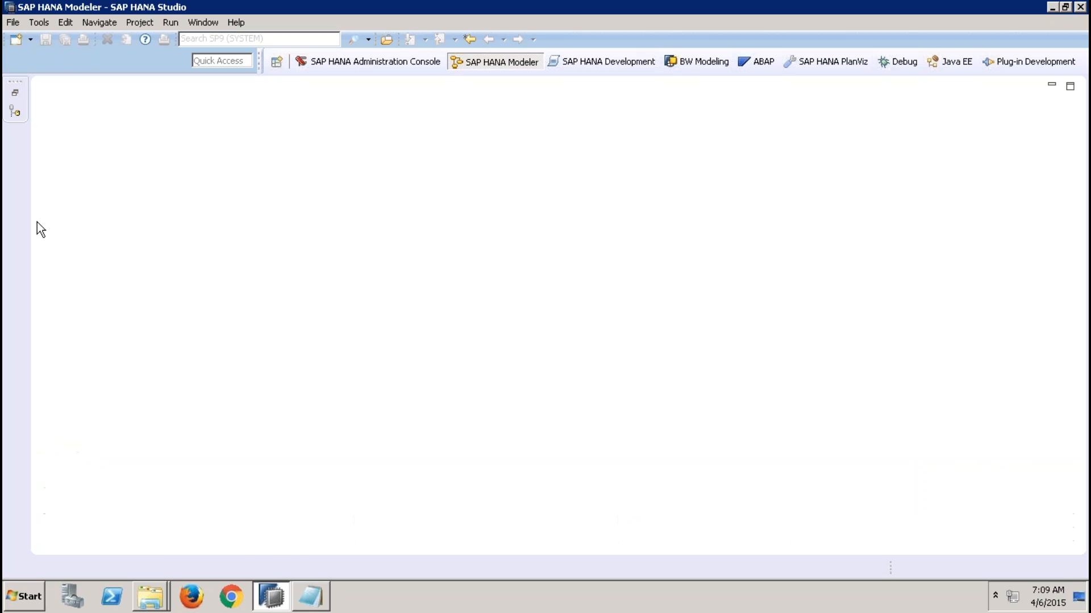
Create a standard attribute view named ZAT_SLSORDER_STATUS_001 in the 9QBEXPK Models package.
left_click(17, 93)
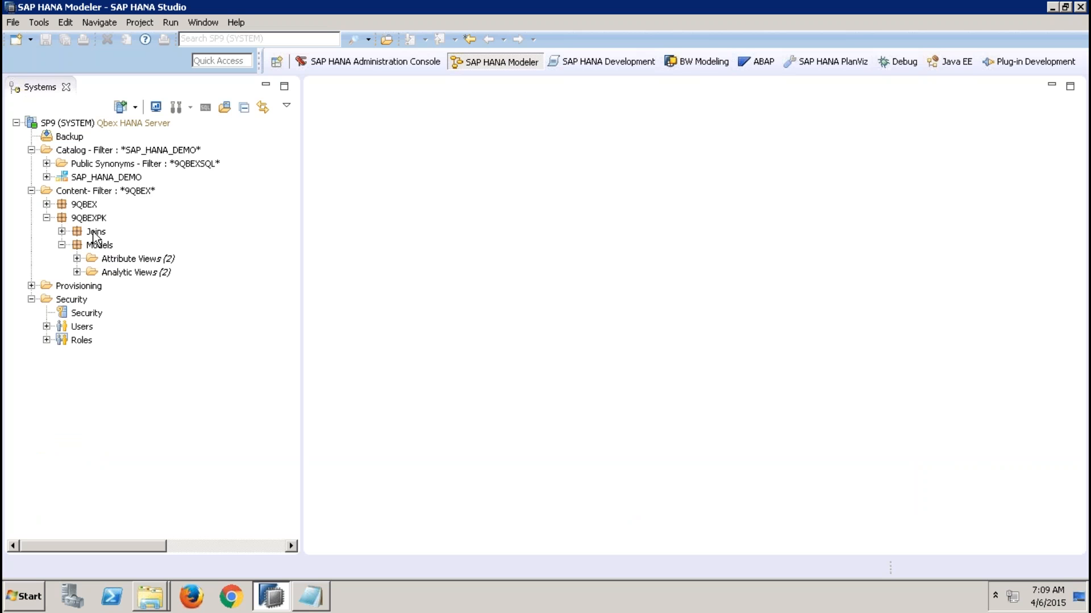
left_click(103, 245)
right_click(106, 250)
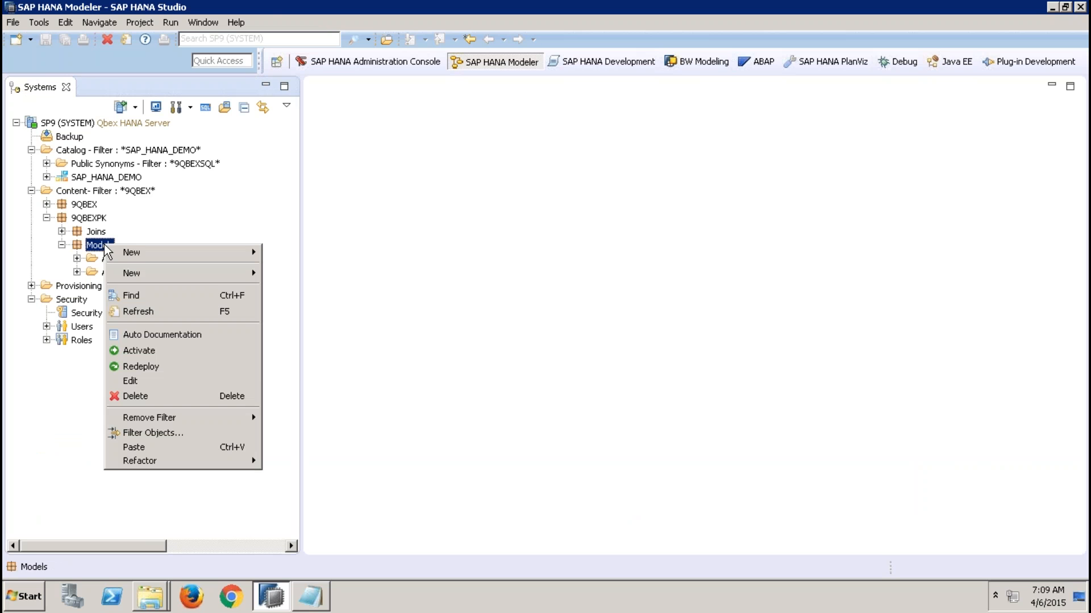
mouse_move(210, 271)
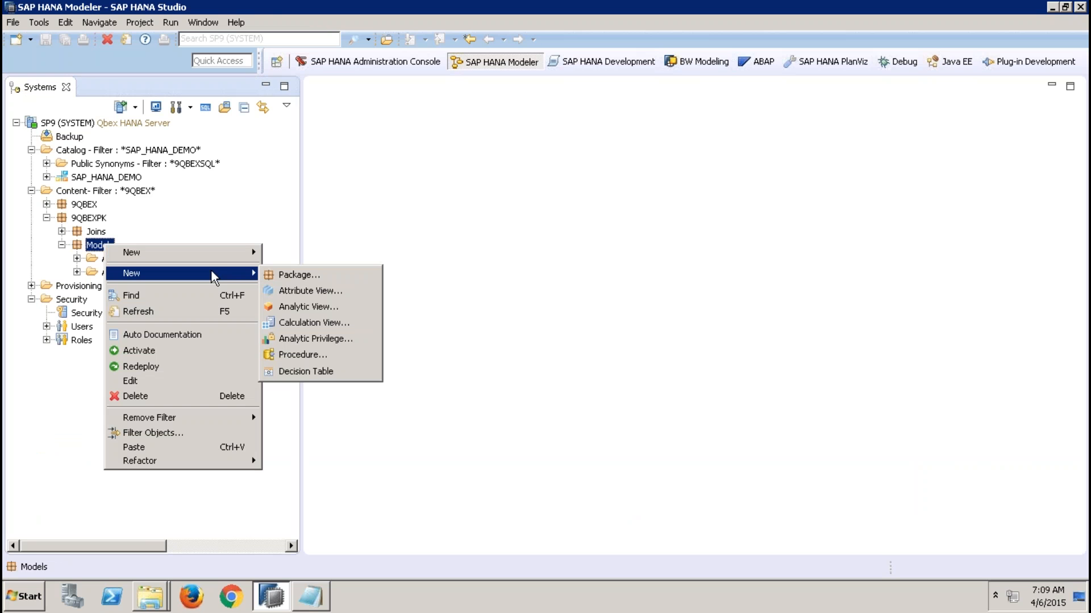
left_click(323, 291)
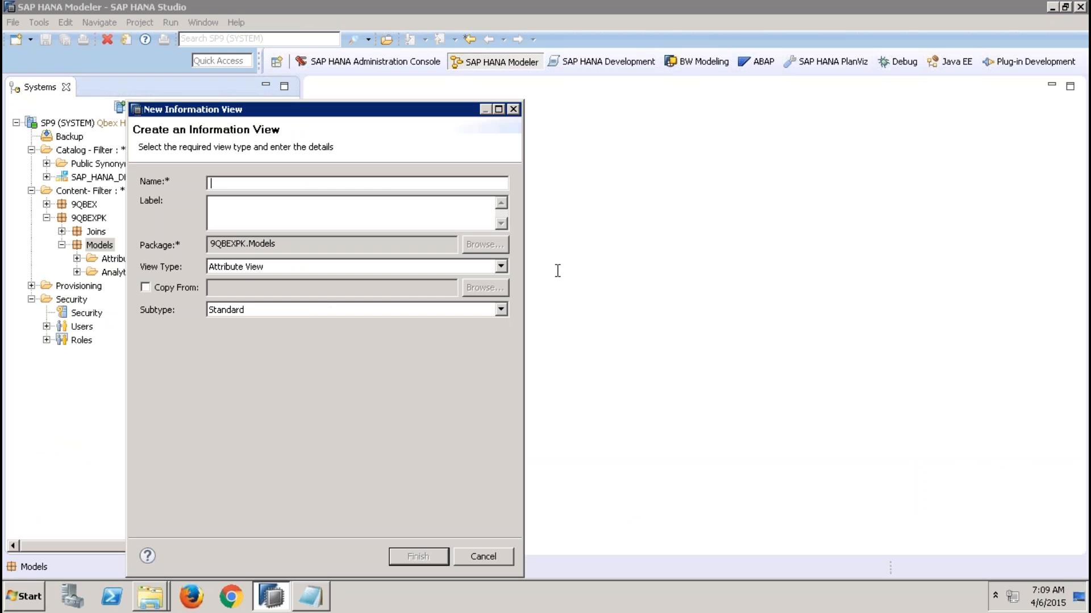
type("ZAT_SLSORDER_STAT")
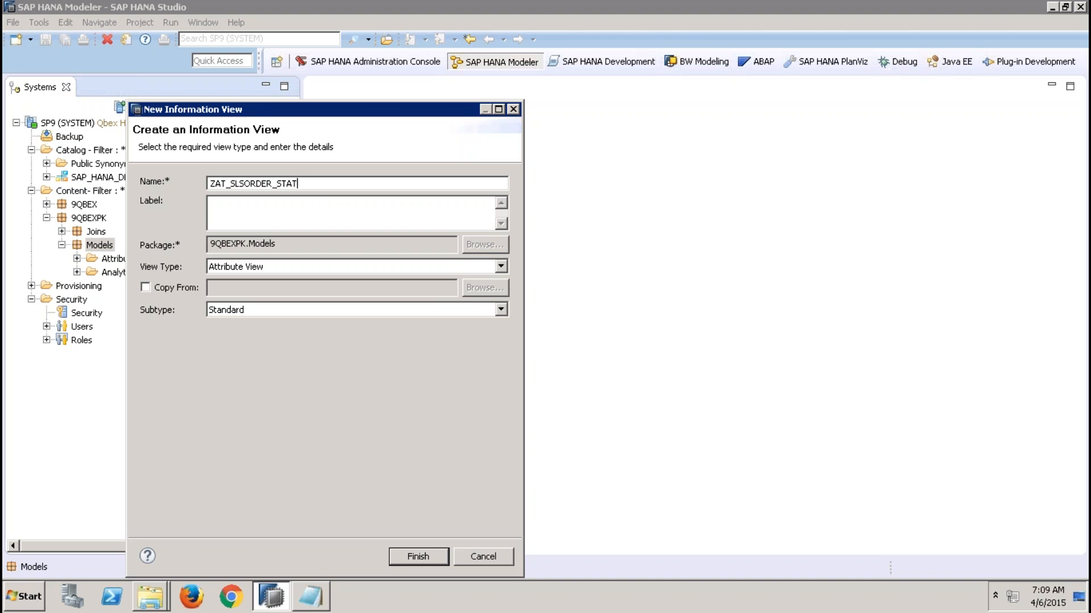
type("US_001")
key("Tab")
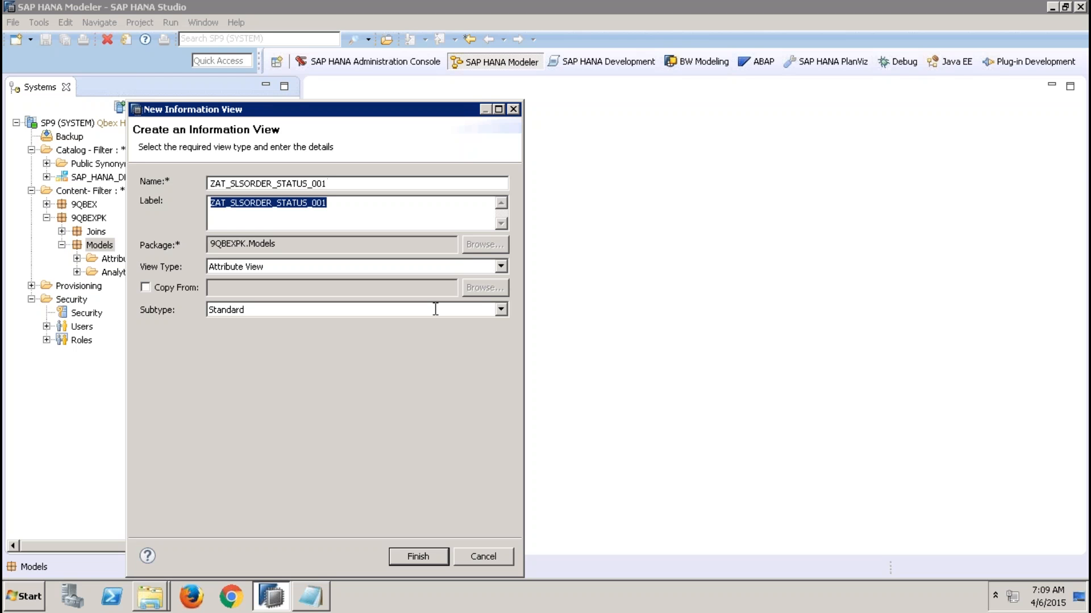
left_click(418, 556)
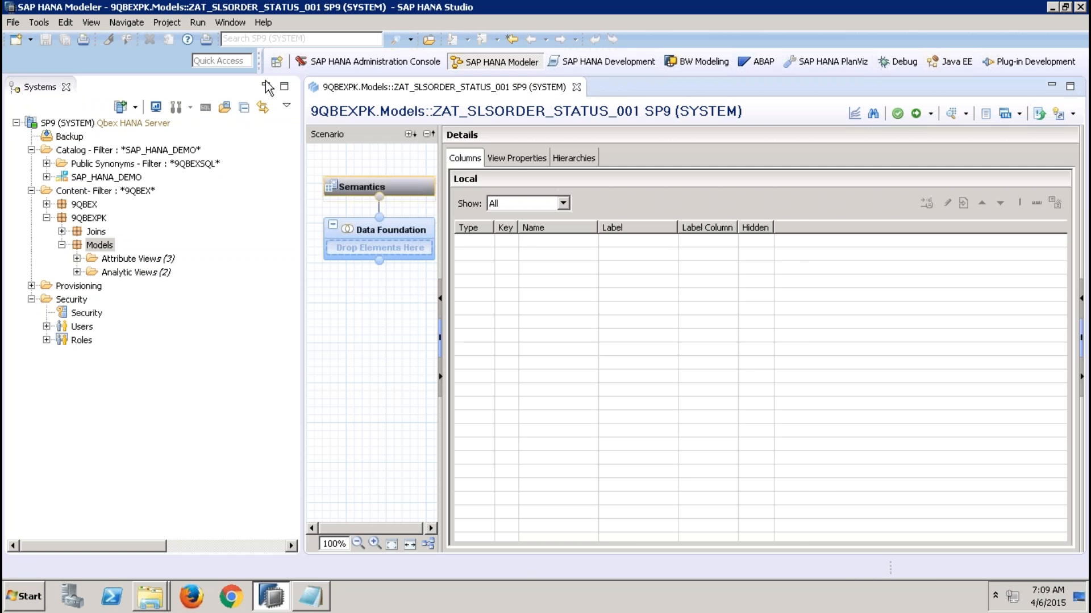
Minimize the Systems view and open the table search for adding tables to the Data Foundation node.
left_click(267, 86)
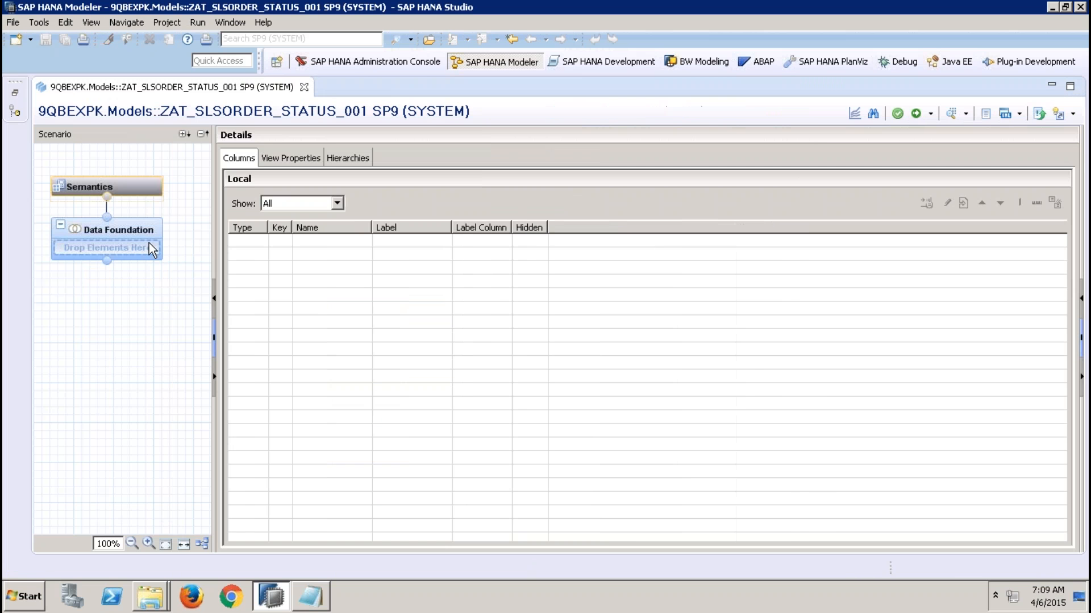
left_click(145, 238)
right_click(333, 233)
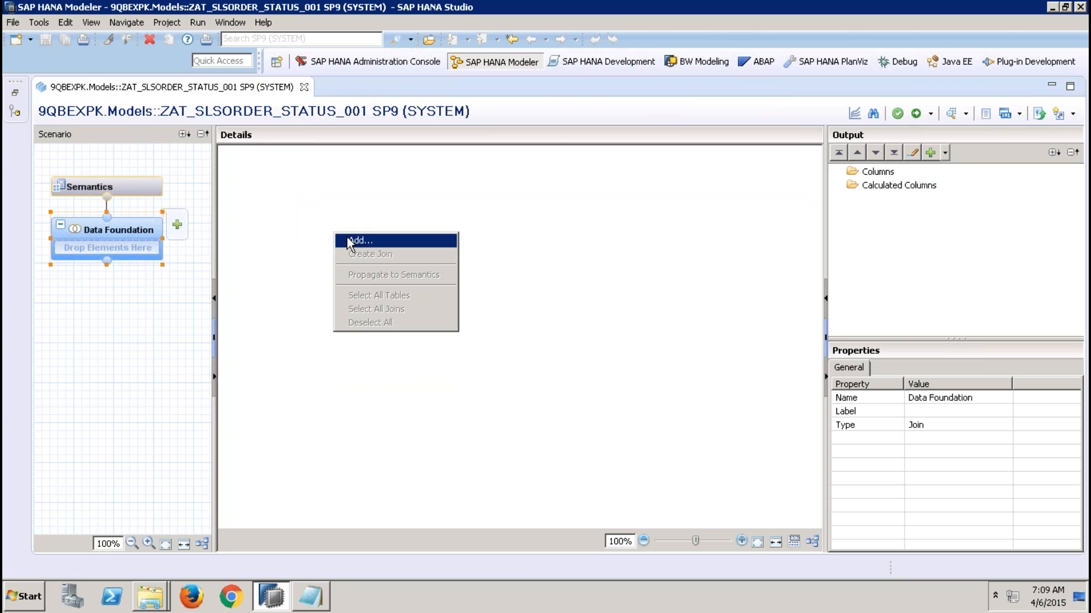
left_click(346, 238)
type("ProductName")
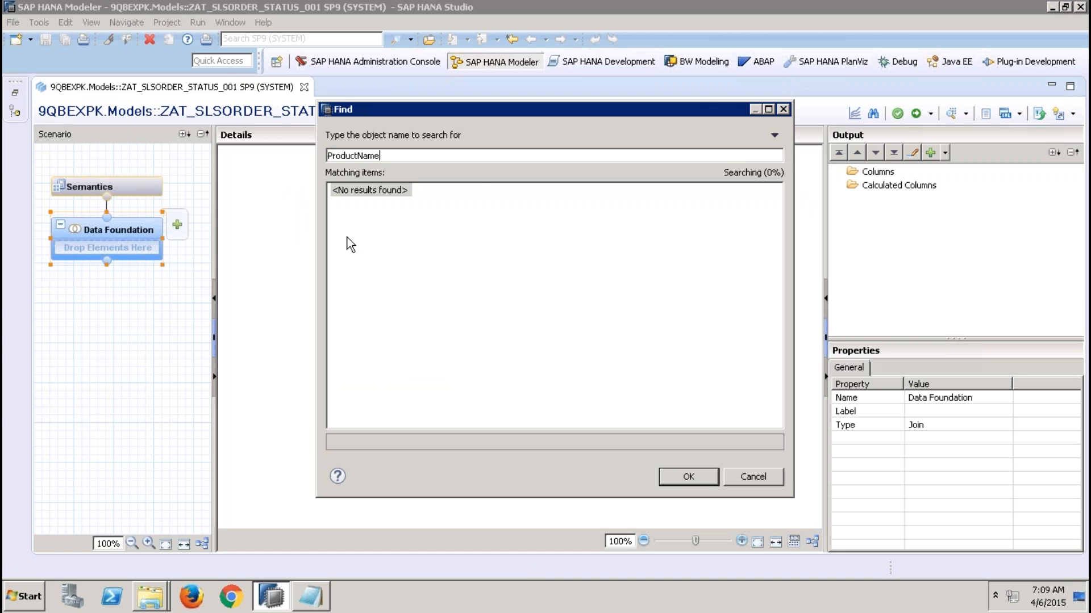
key("BackSpace")
key("BackSpace")
key("BackSpace")
key("BackSpace")
key("BackSpace")
key("BackSpace")
key("BackSpace")
key("BackSpace")
key("BackSpace")
key("BackSpace")
key("BackSpace")
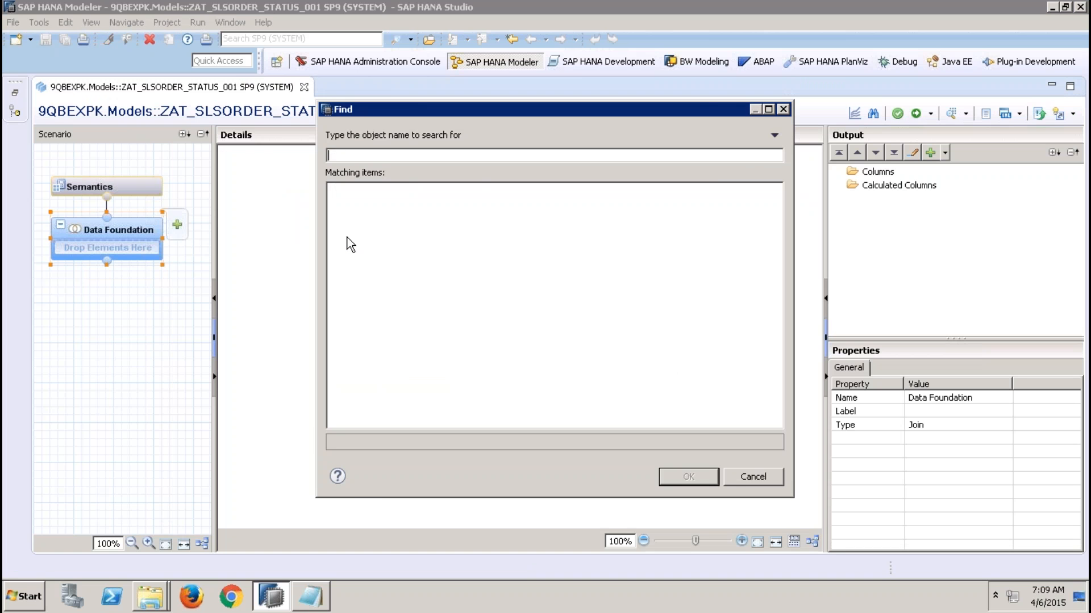
type("P")
key("BackSpace")
Search for sap.hana.demo and add the EPM.Sales.Header and EPM.Util.Constants tables to the Data Foundation.
type("sa")
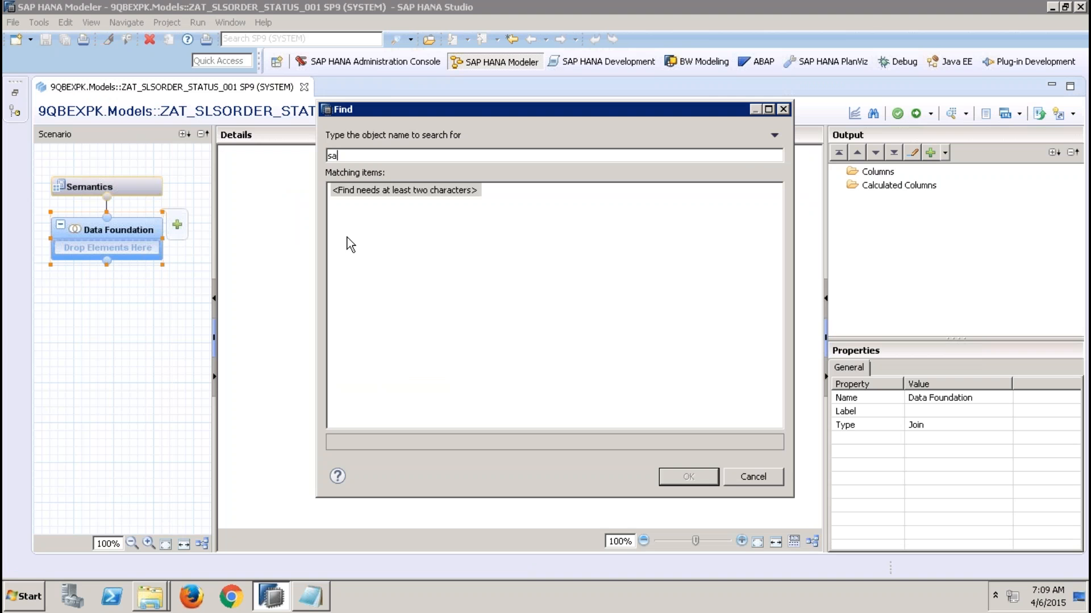
type("p.ha")
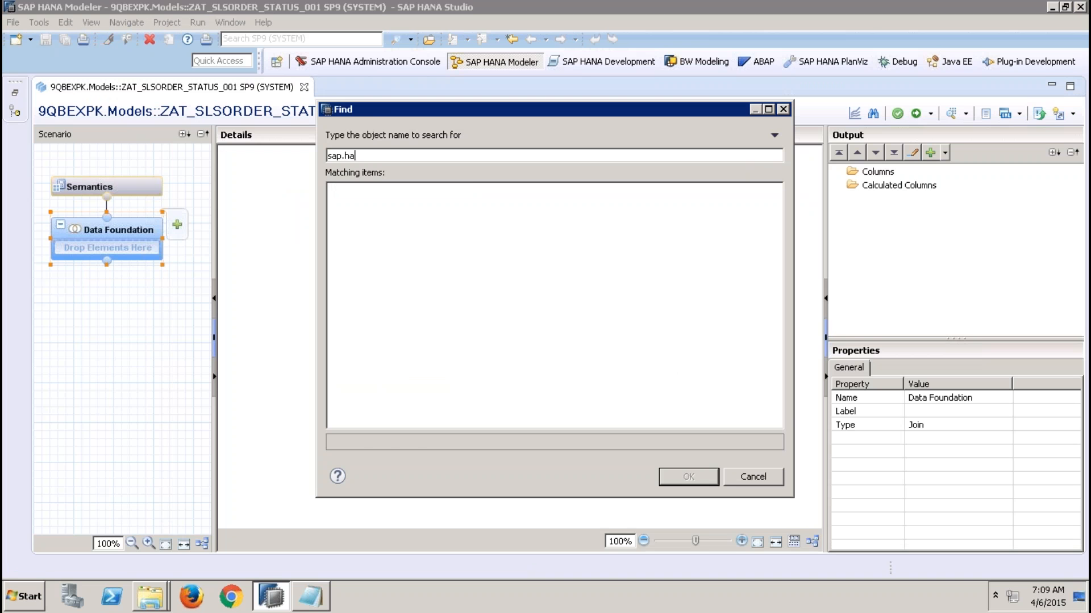
type("na.demo")
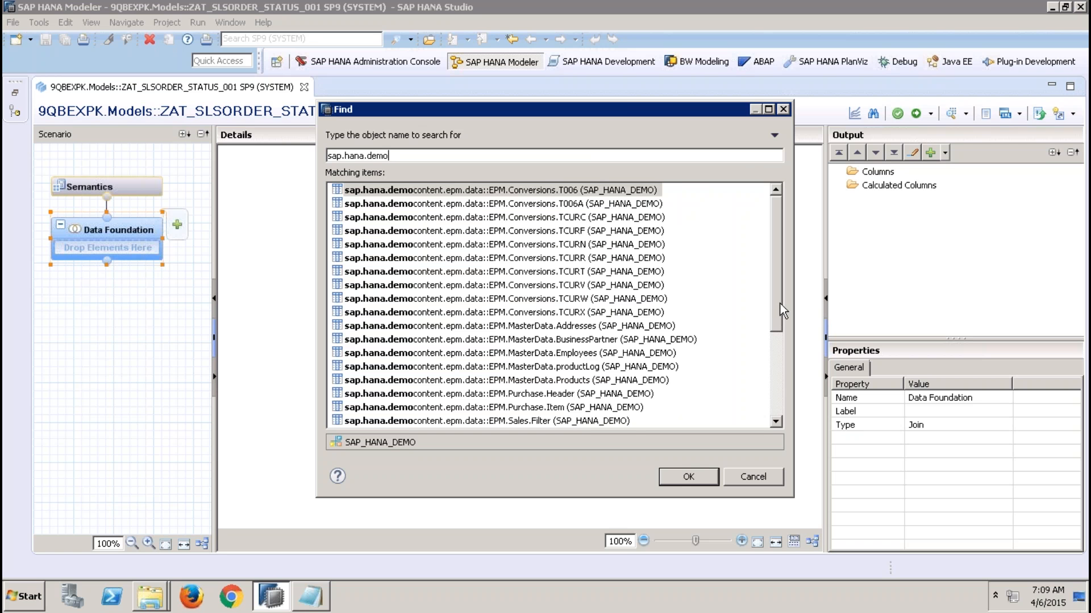
left_click_drag(781, 301, 779, 364)
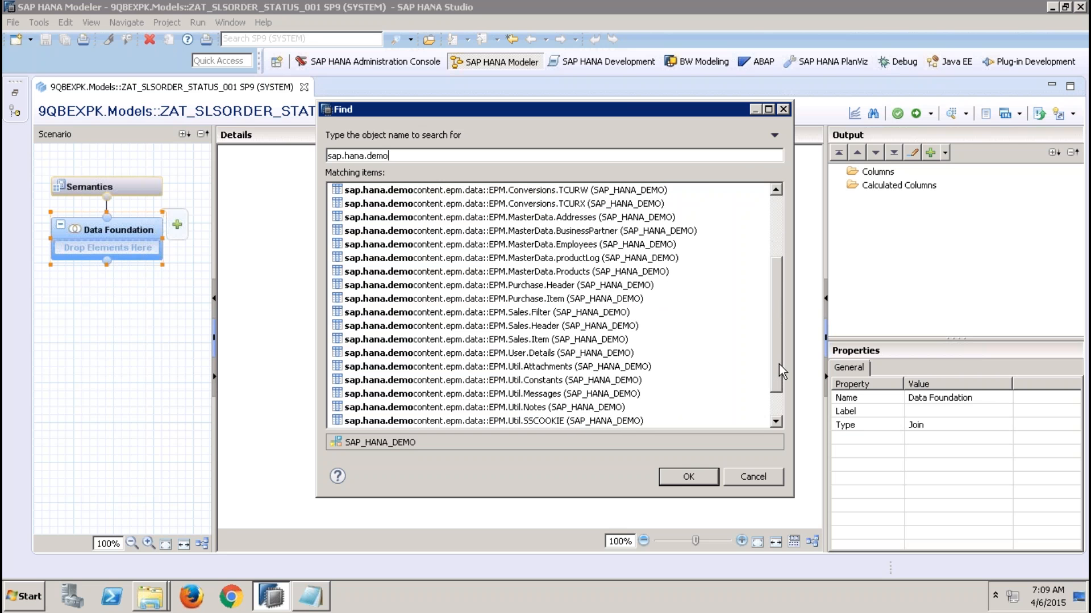
left_click(590, 326)
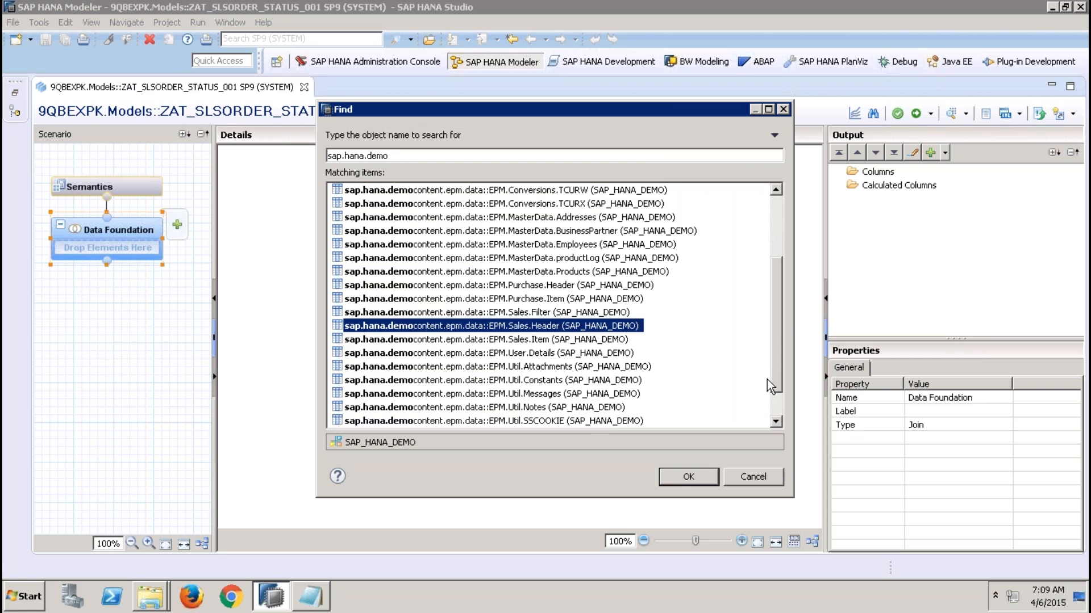
scroll(775, 390, "down", 1)
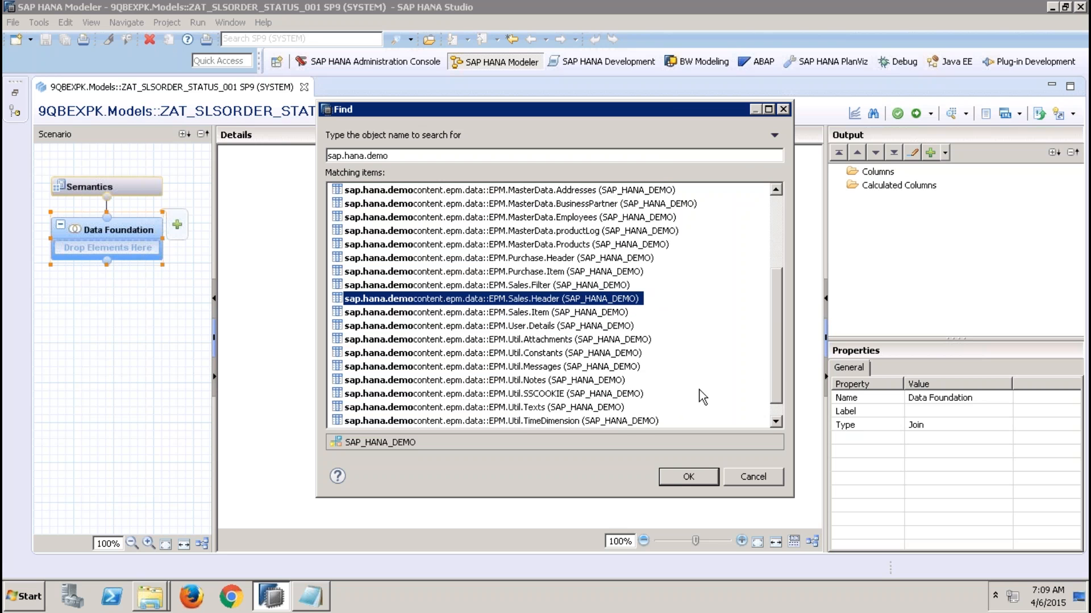
left_click(617, 352, "ctrl")
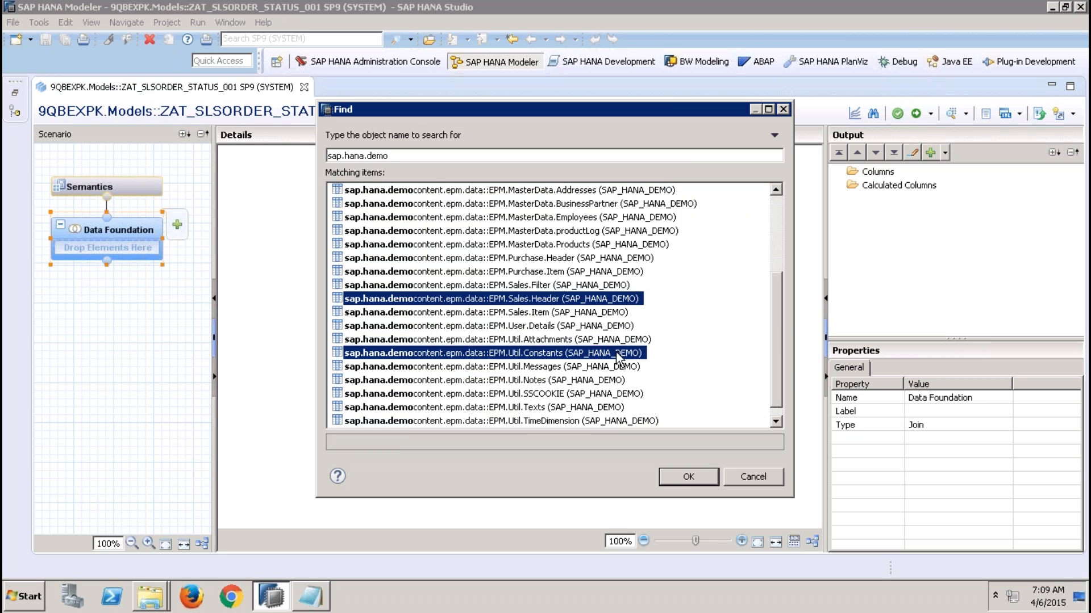
left_click(696, 480)
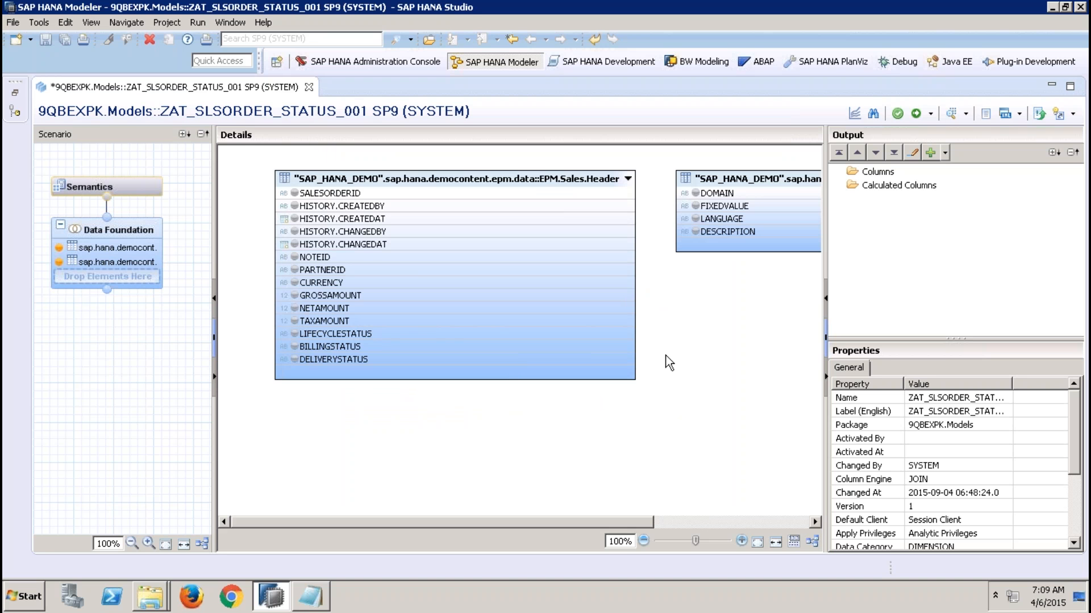
Apply a filter on the DOMAIN column of the Constants table with operator Equal and value D_SO_LC.
right_click(721, 193)
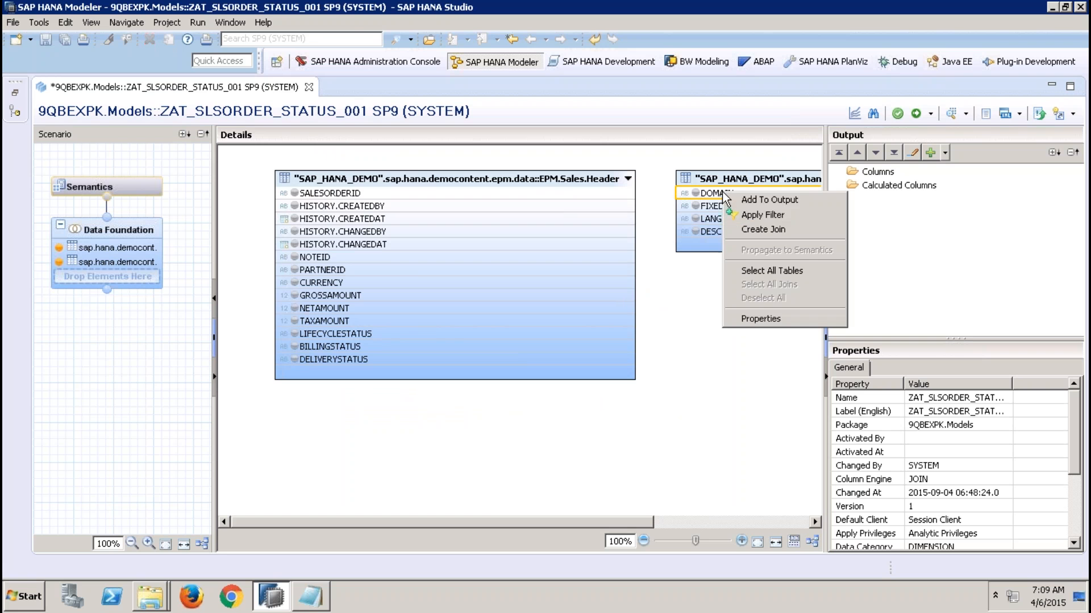
left_click(757, 216)
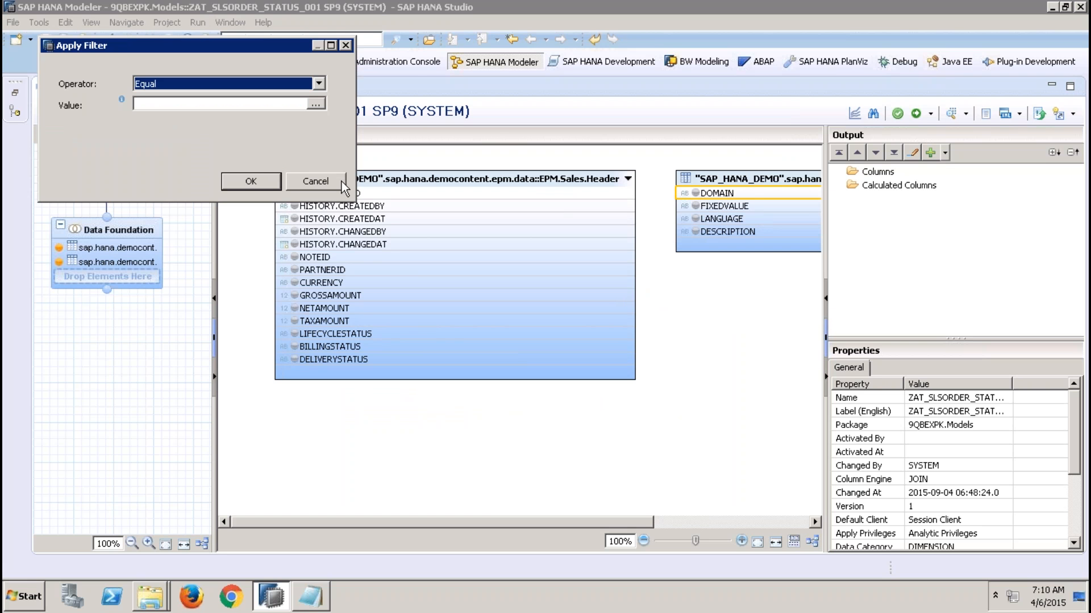
left_click(318, 104)
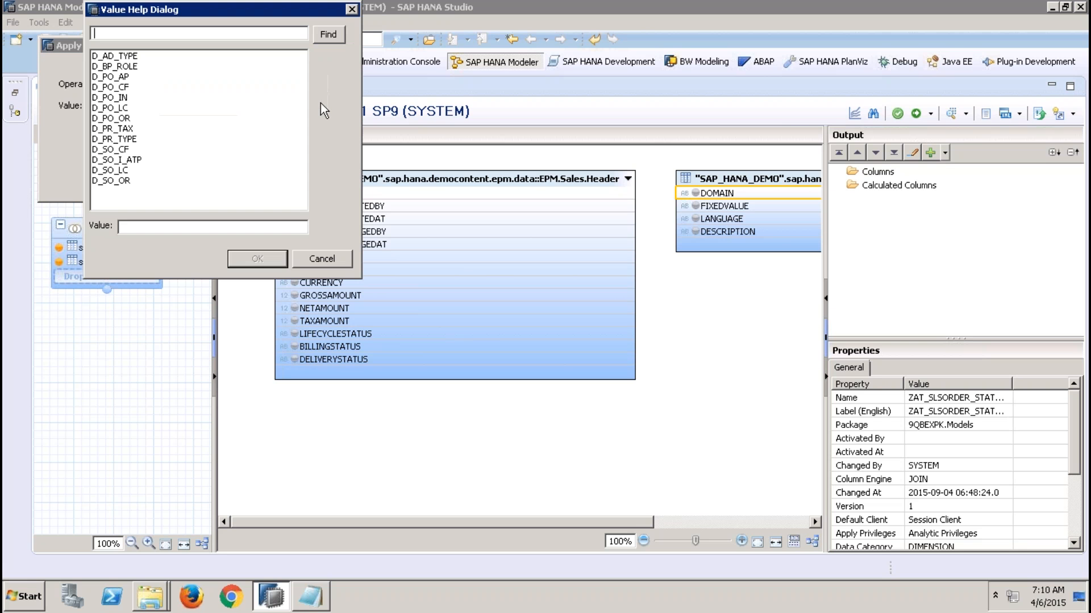
left_click(135, 171)
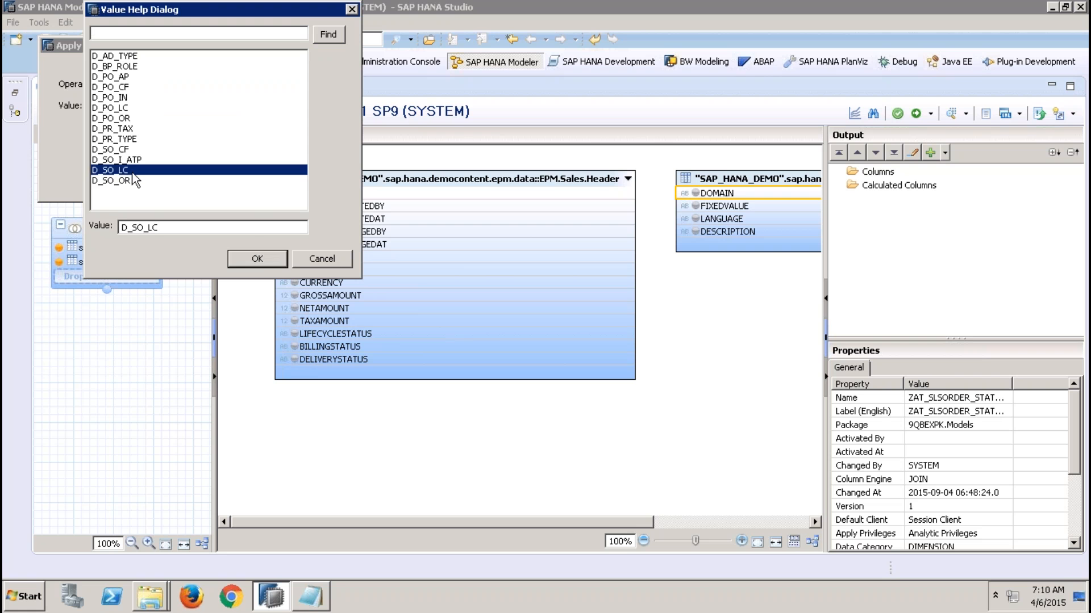
left_click(257, 260)
left_click(251, 181)
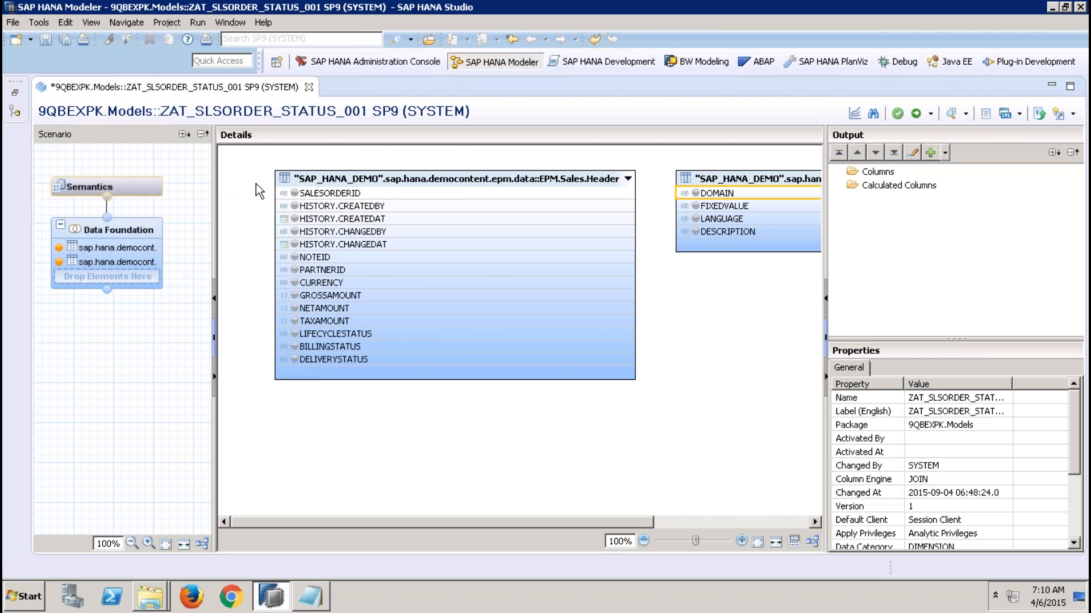
Create a join from LIFECYCLESTATUS in the Sales.Header table to FIXEDVALUE in the Util.Constants table.
right_click(672, 295)
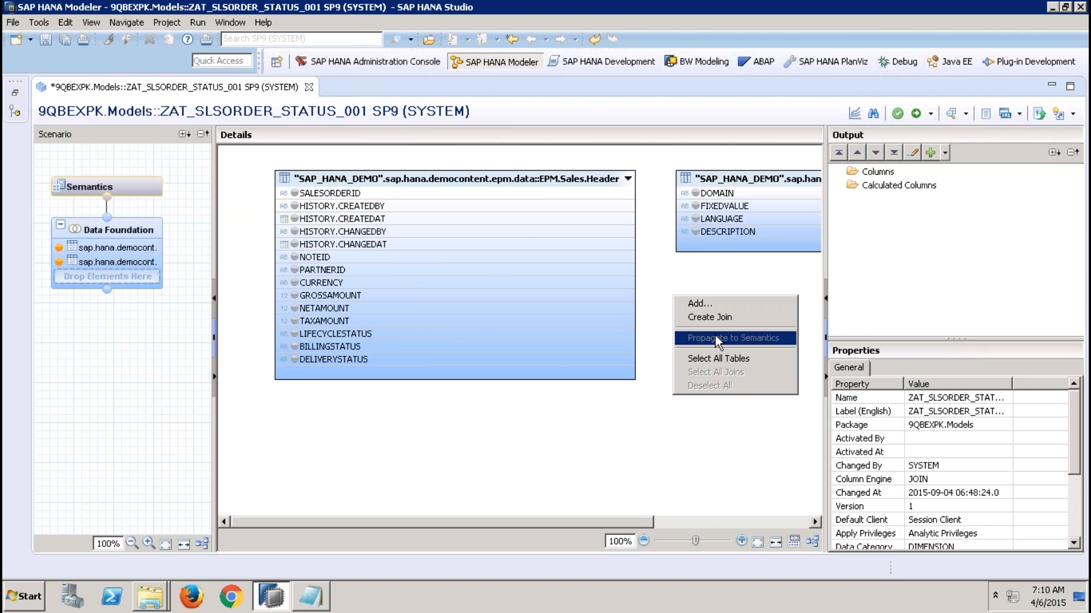
left_click(714, 318)
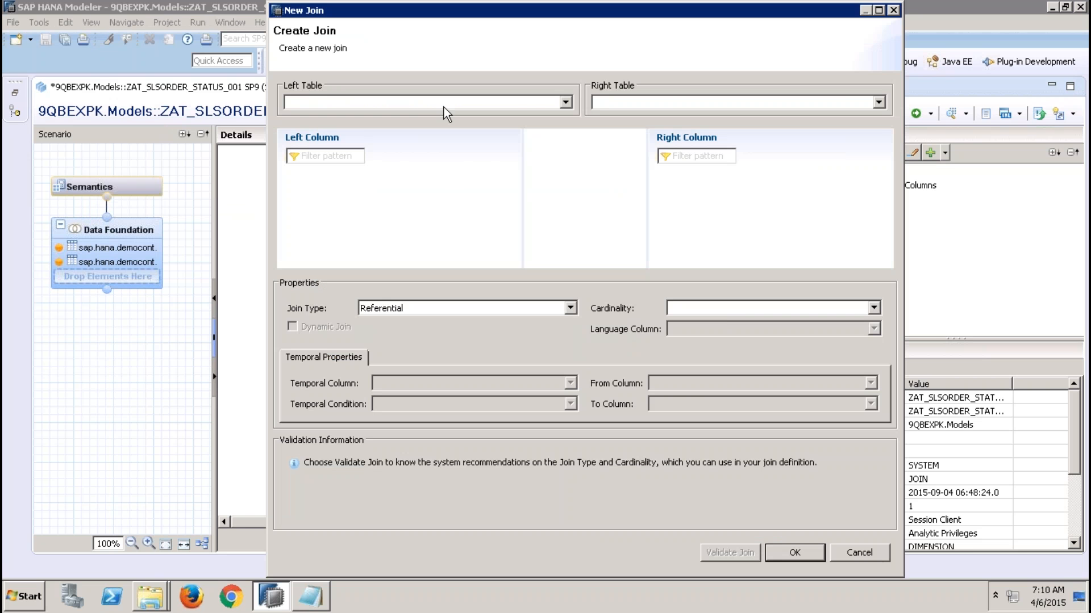
left_click(447, 104)
left_click(475, 118)
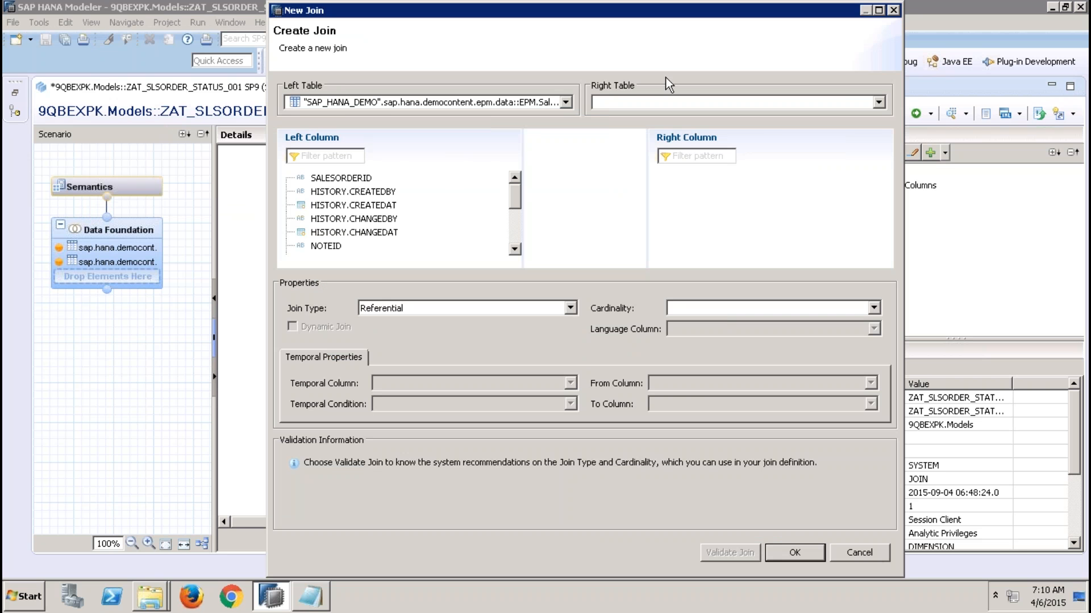
left_click(672, 105)
left_click(685, 131)
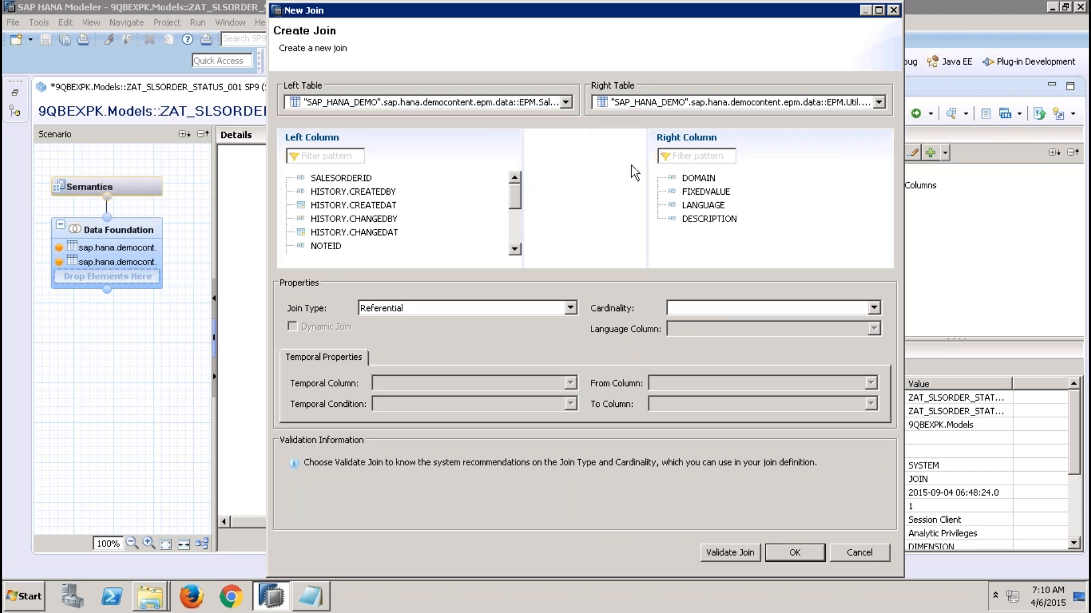
scroll(513, 232, "down", 3)
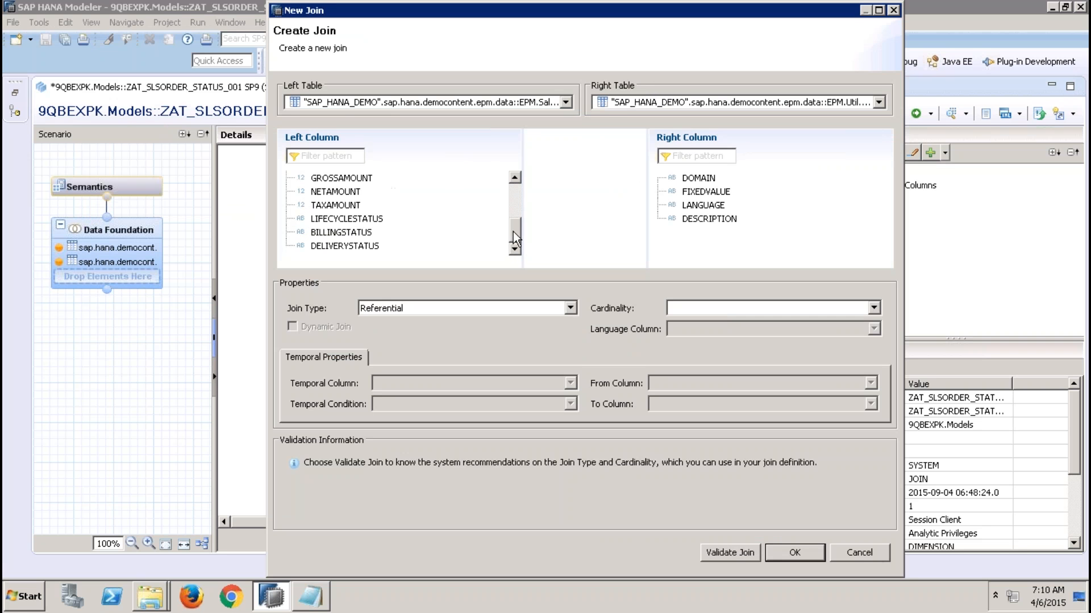
left_click(376, 222)
mouse_move(376, 223)
left_mouse_down()
mouse_move(696, 207)
mouse_move(704, 193)
left_mouse_up()
Set the join type to Text Join with LANGUAGE as the language column and confirm the join.
left_click(570, 308)
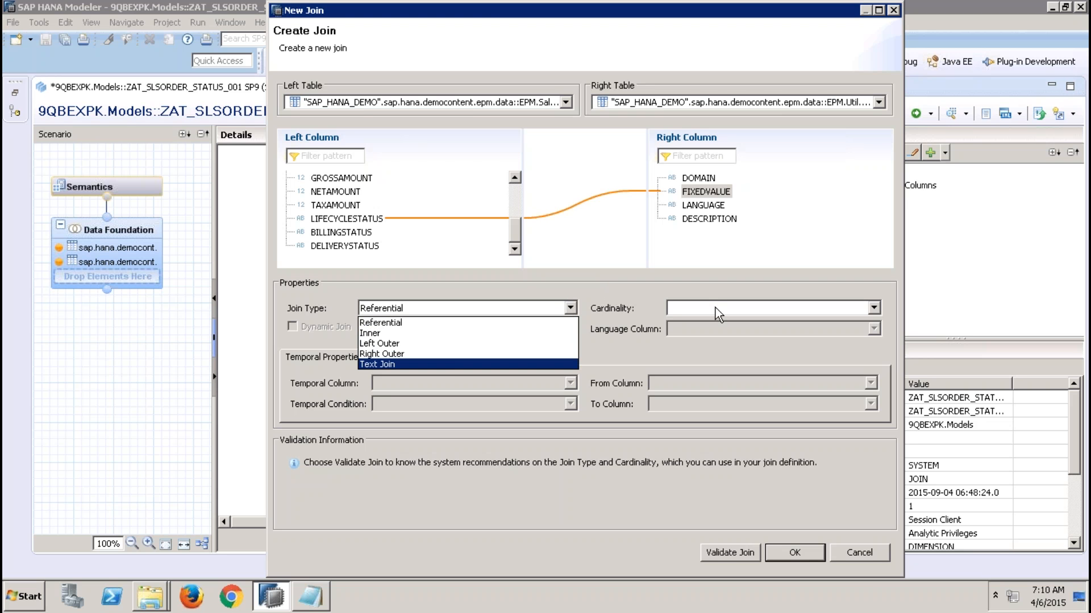
left_click(540, 365)
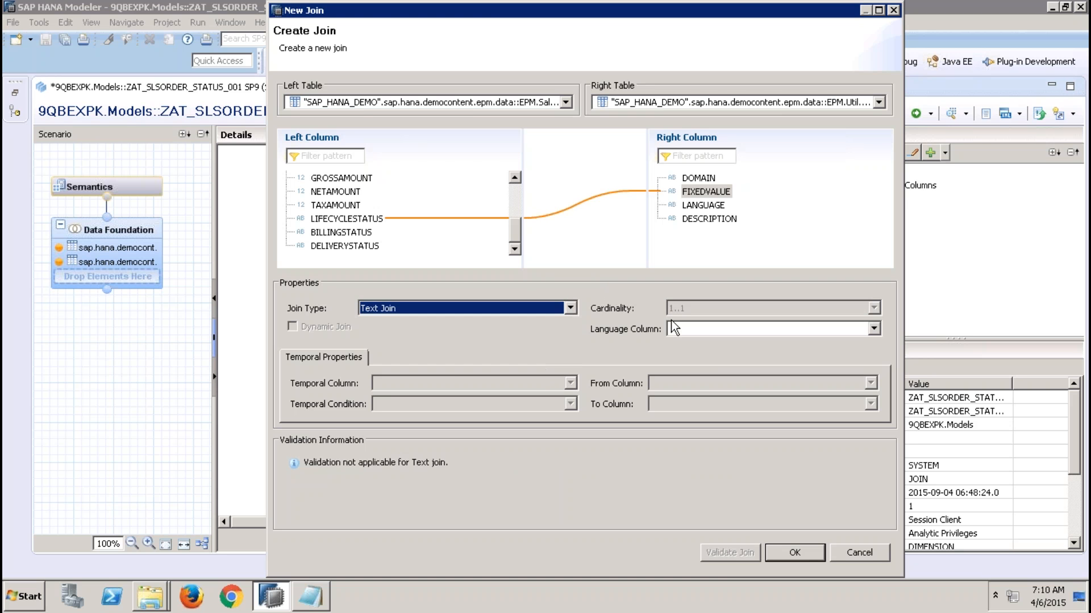
left_click(731, 329)
left_click(701, 374)
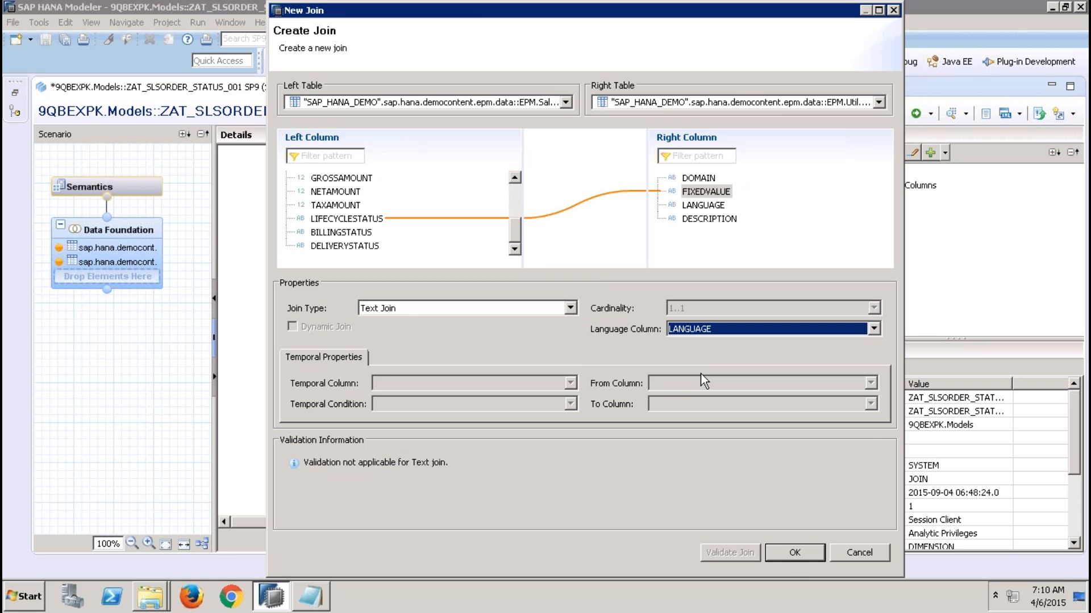
left_click(791, 553)
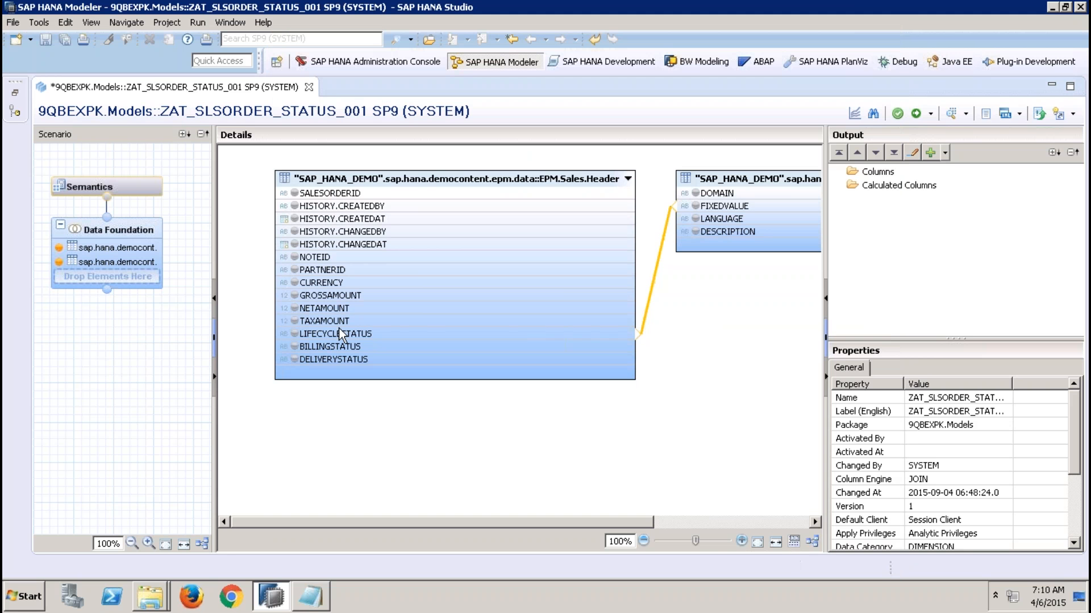
Add SALESORDERID, BILLINGSTATUS and DELIVERYSTATUS from Sales.Header and DESCRIPTION from Util.Constants to the output.
left_click(294, 193)
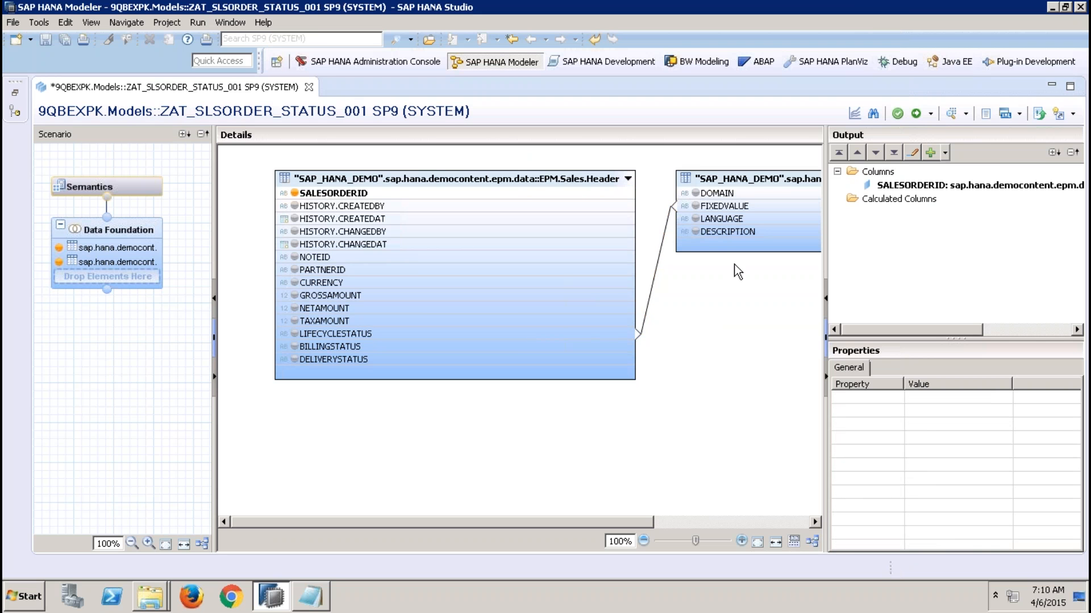
left_click(695, 232)
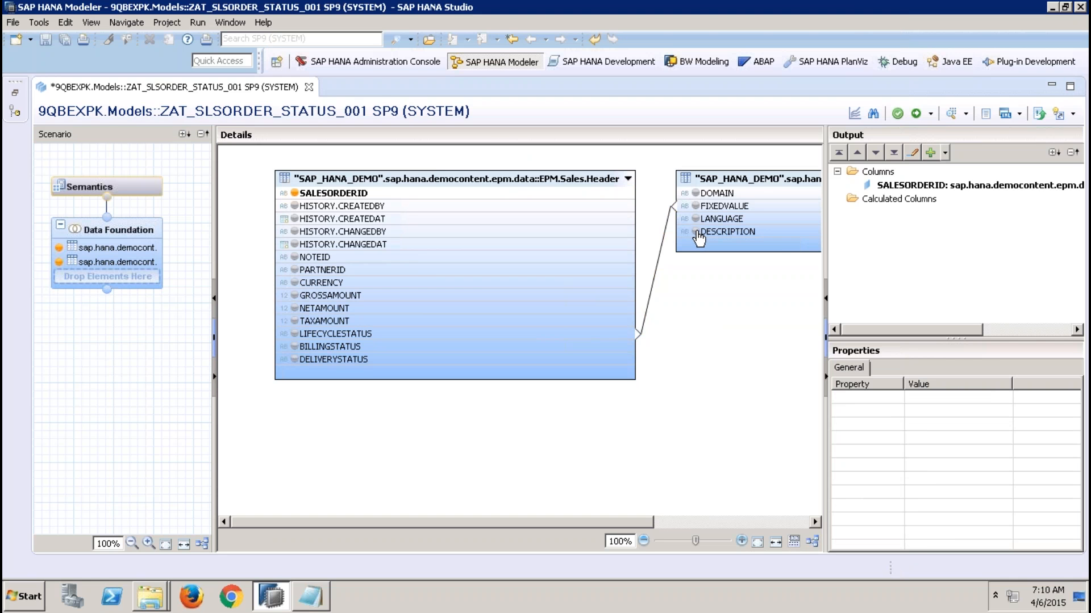
left_click(294, 347)
left_click(295, 359)
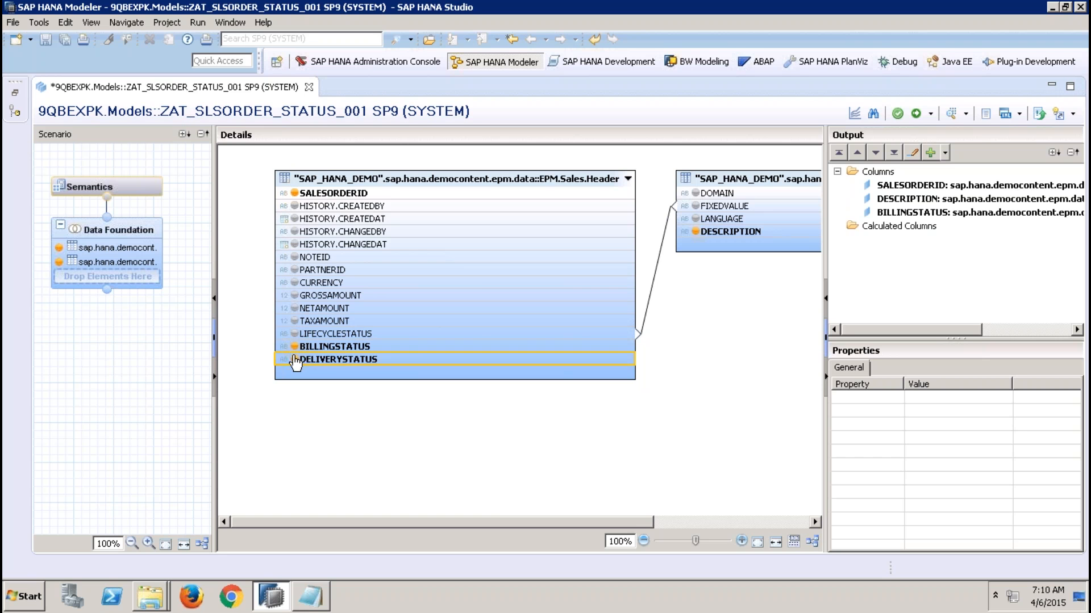
Set both the name and the label of the DESCRIPTION output column to LifeCycleStatus.
left_click(911, 201)
left_click(948, 396)
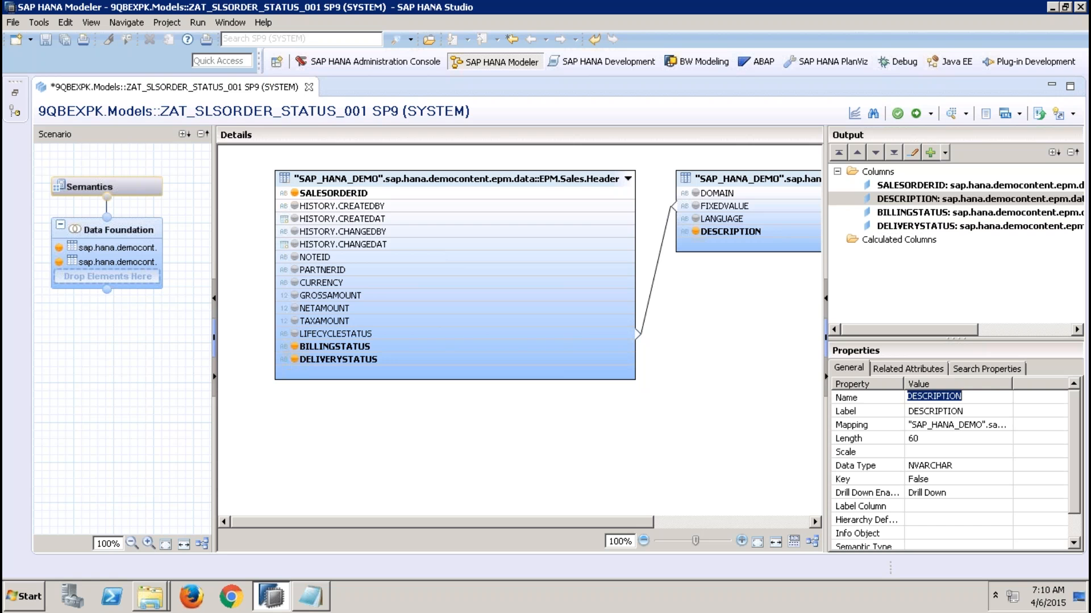
type("Life")
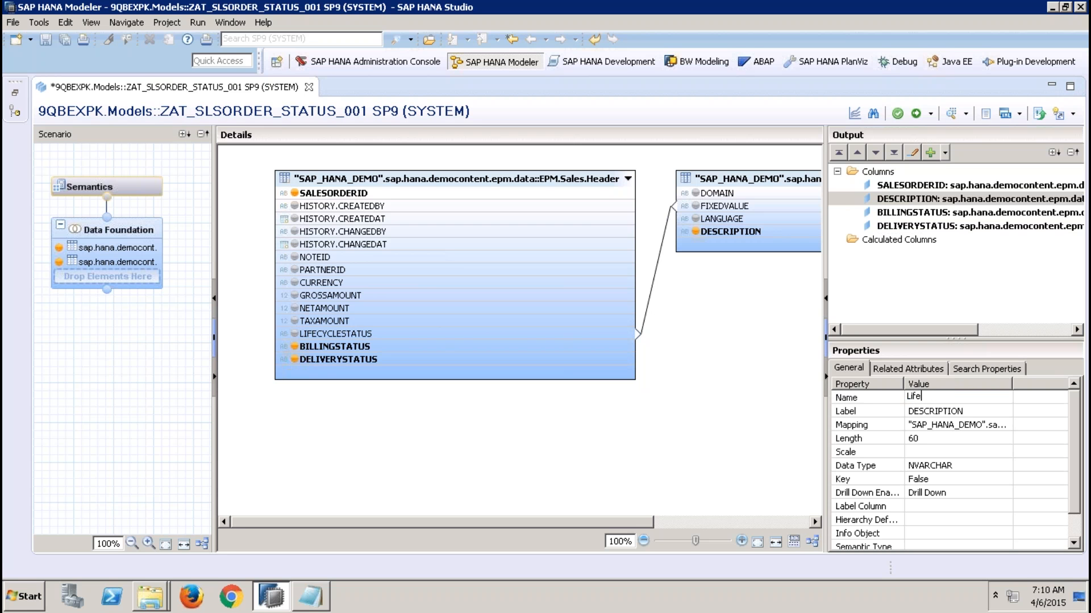
type("CycleStatus")
key("ctrl+a")
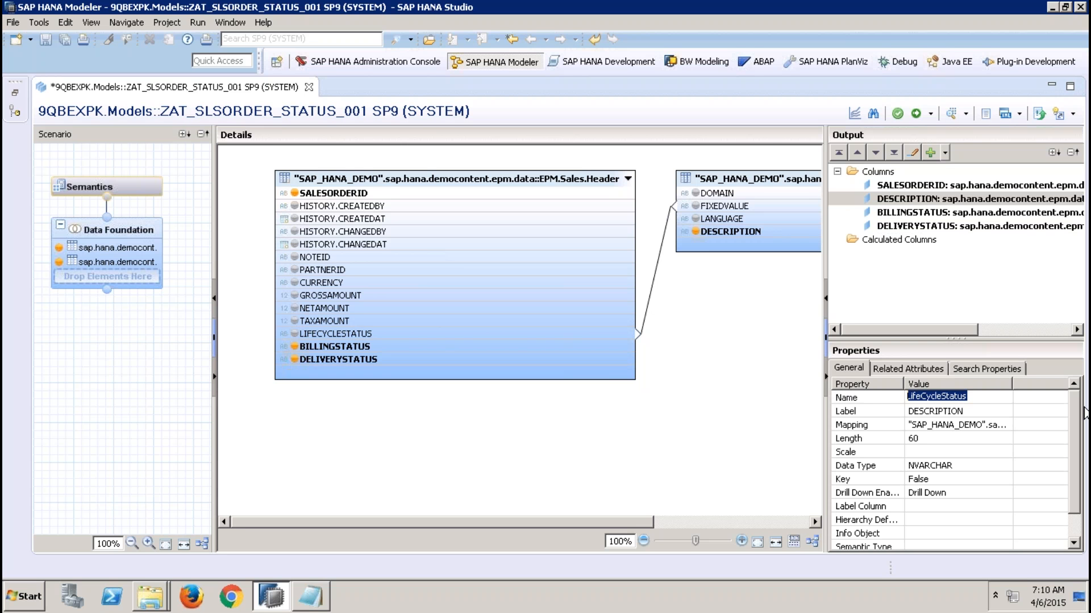
left_click(990, 410)
left_click(990, 411)
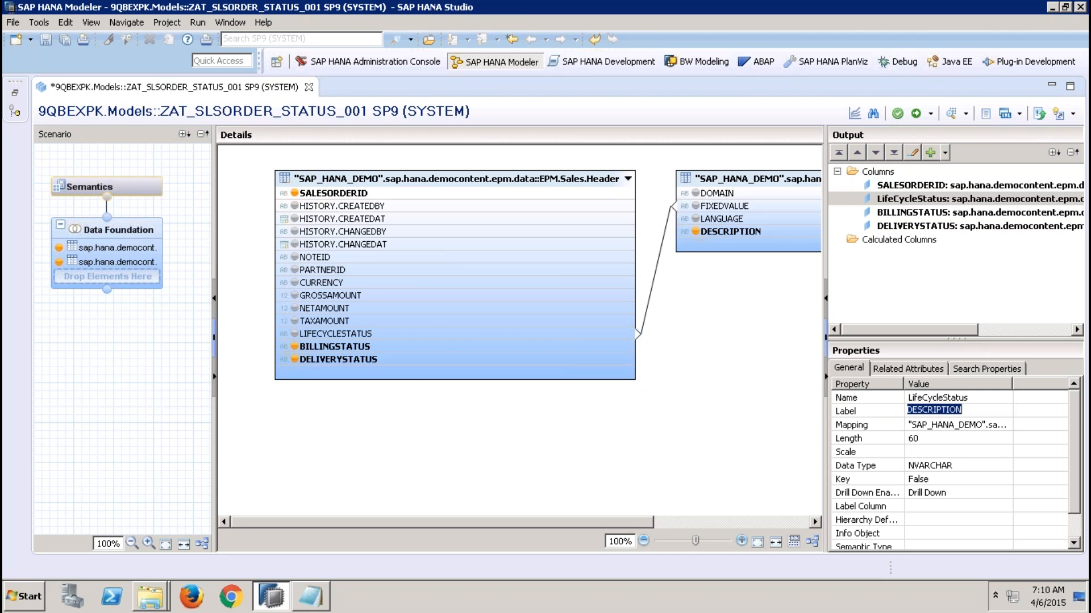
left_click(635, 428)
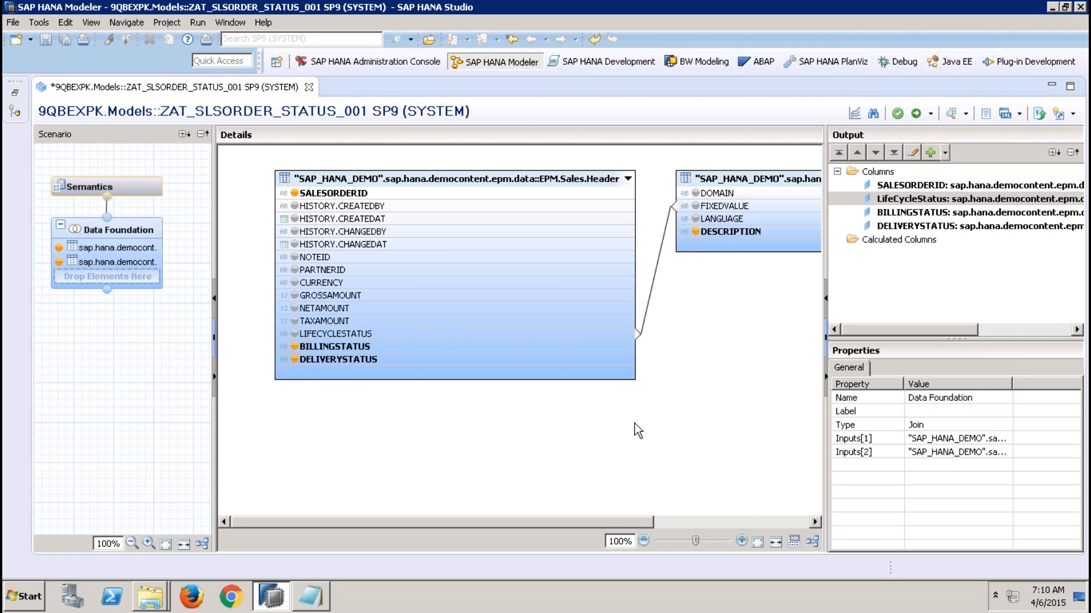
Mark SALESORDERID as the key attribute in the semantics, then save and activate the sales order status view and close it.
left_click(129, 182)
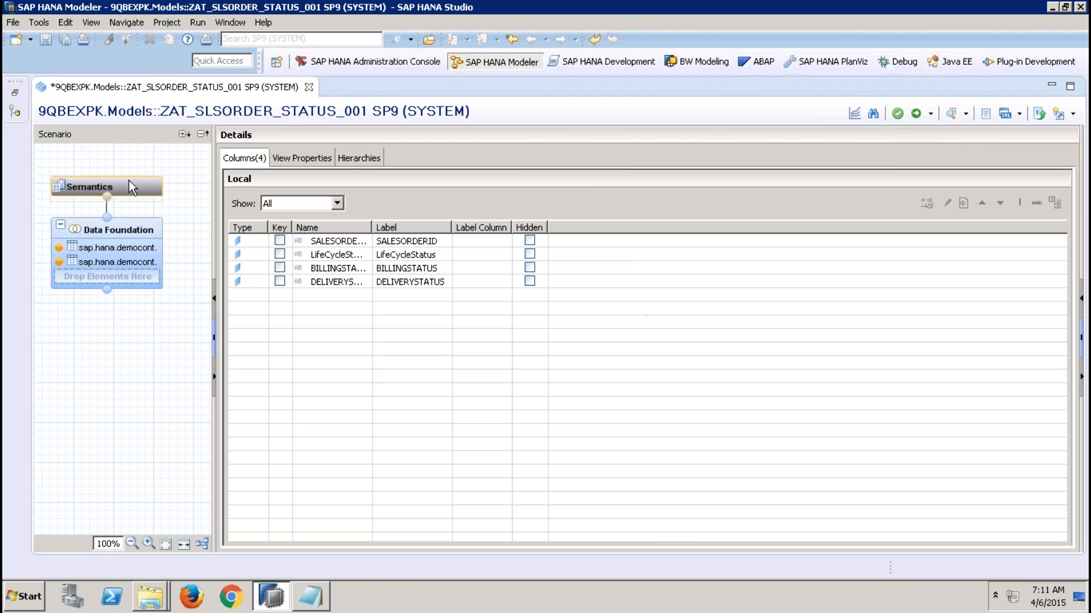
left_click(279, 240)
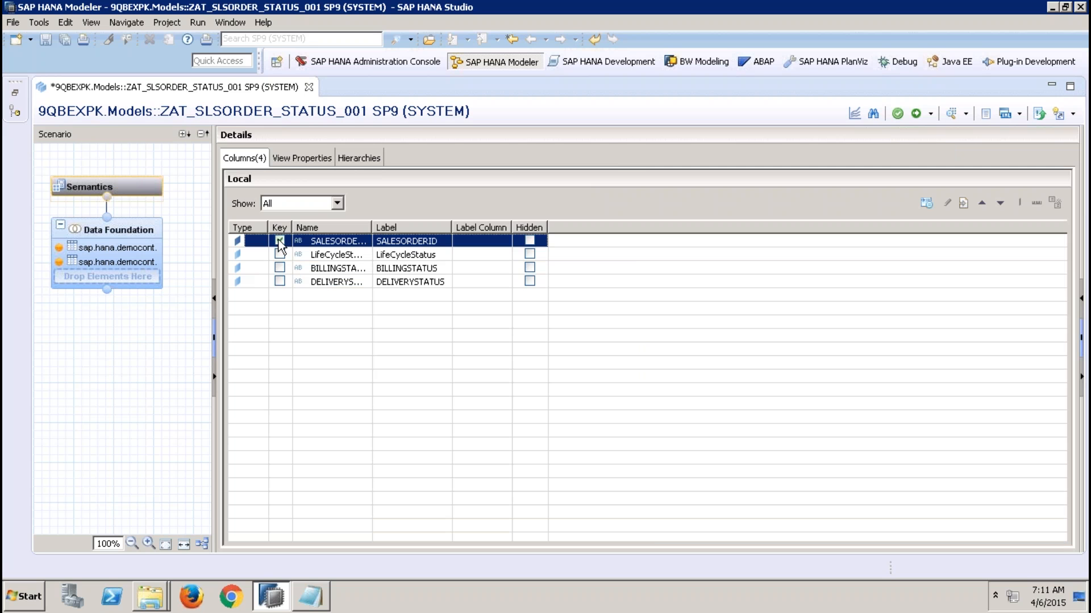
left_click(915, 114)
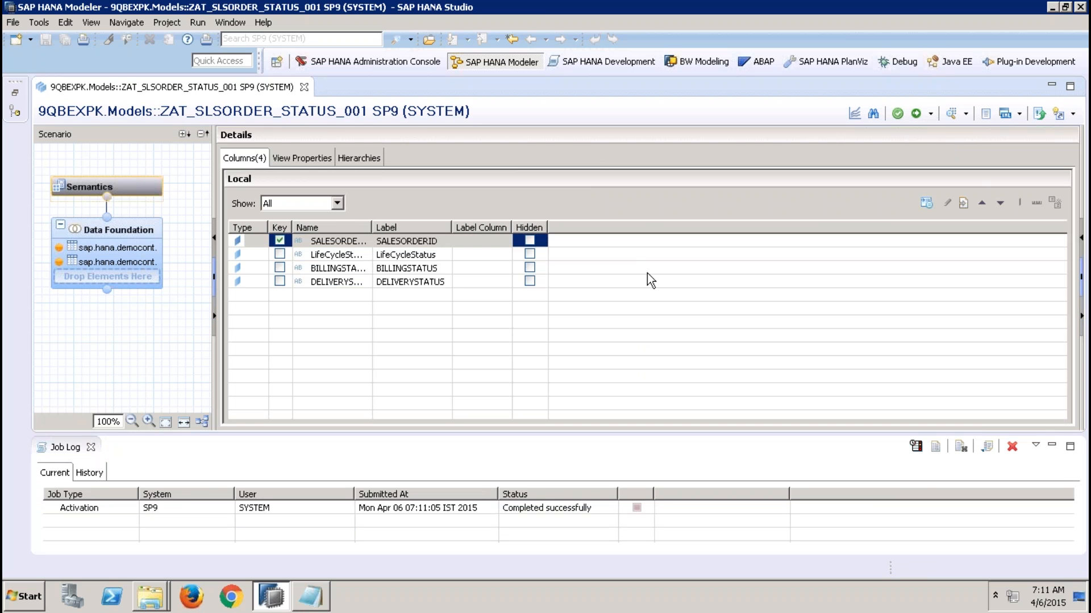
left_click(304, 86)
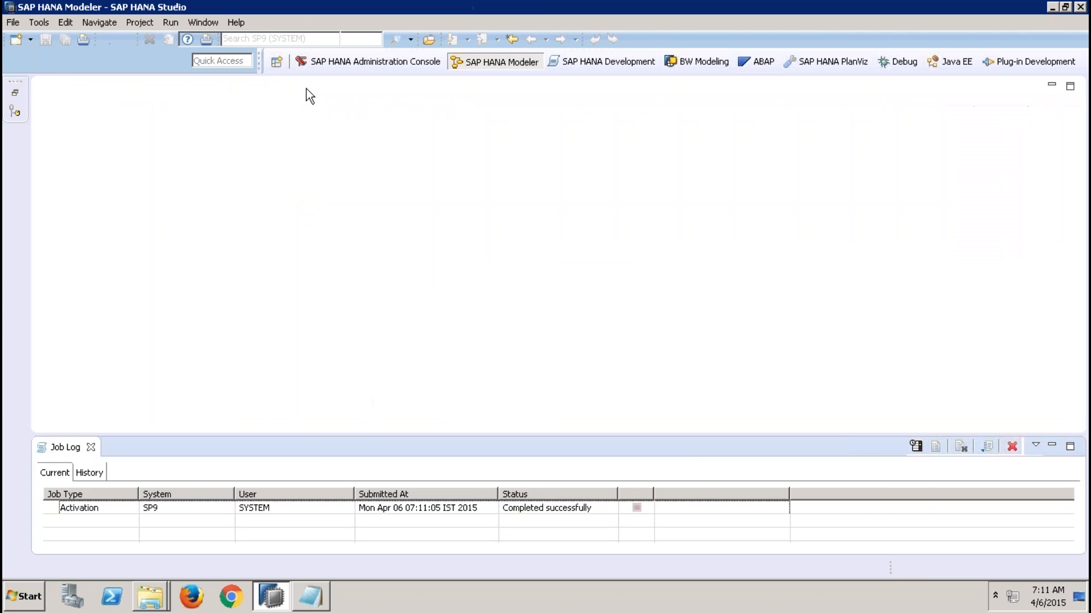
Create an analytic view named ZAN_SALES_USING_ATTR_001 in the Models package of 9QBEXPK.
left_click(16, 94)
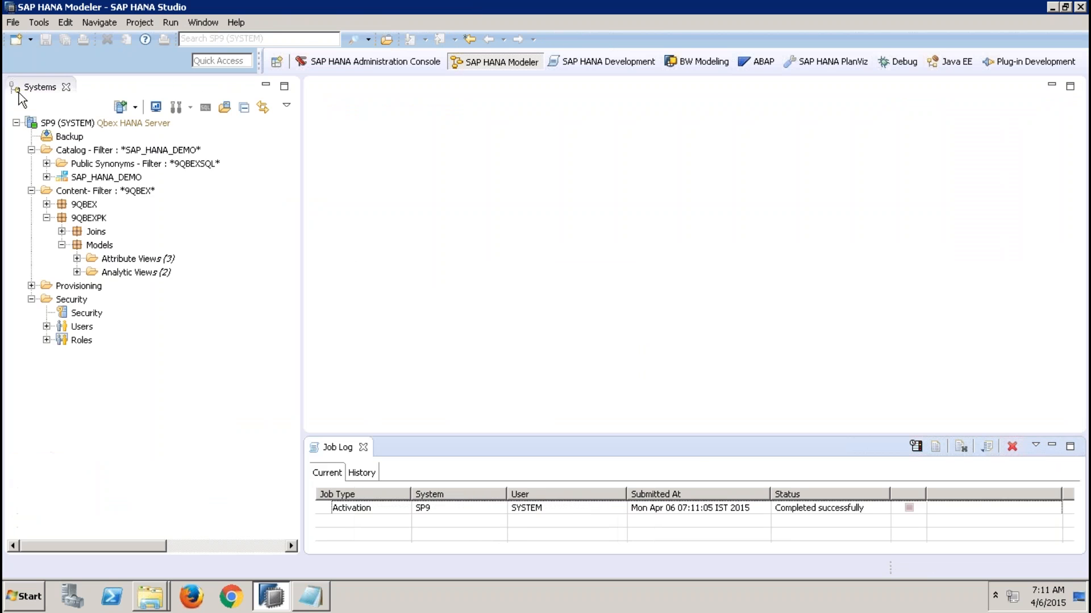
left_click(364, 448)
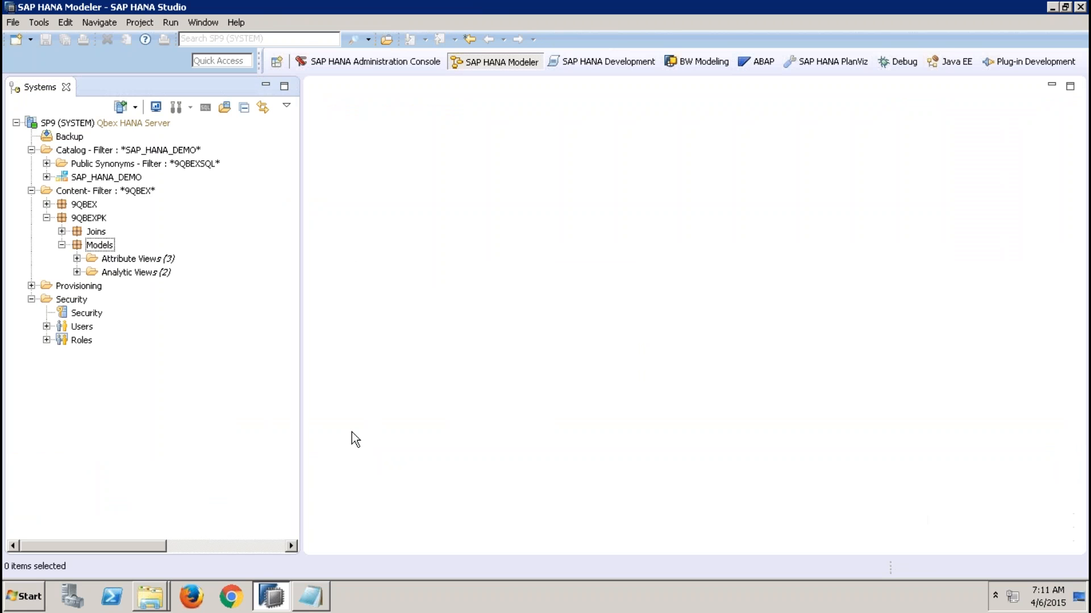
left_click(105, 246)
right_click(104, 247)
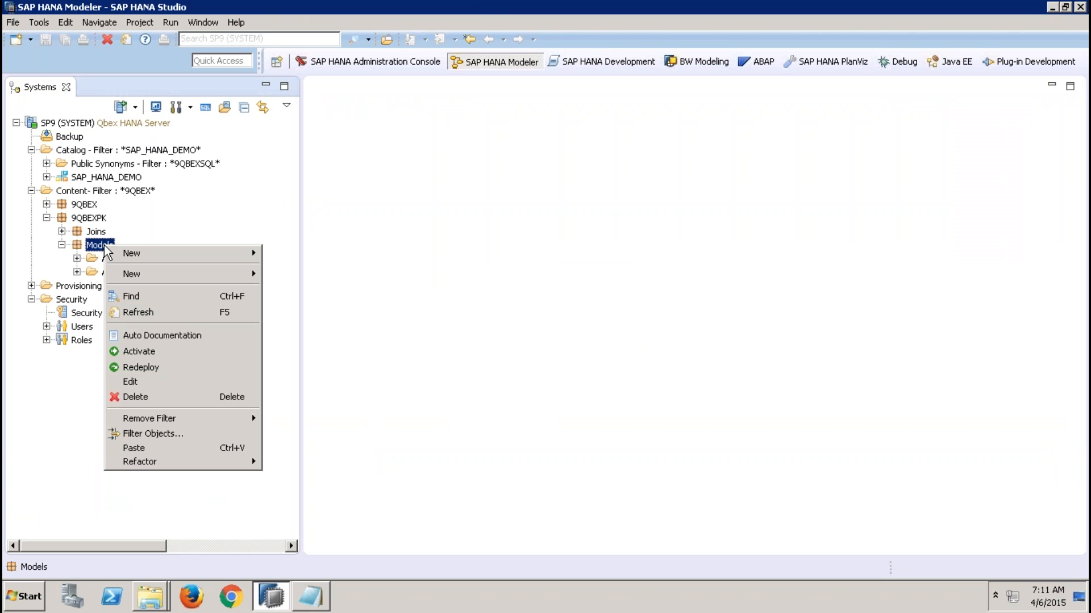
mouse_move(186, 268)
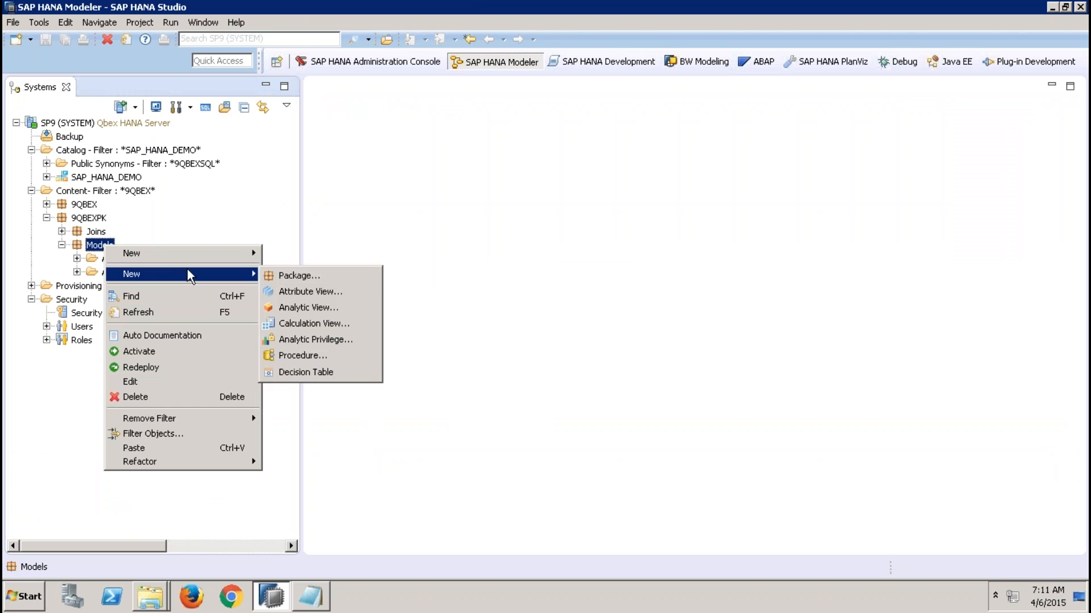
left_click(293, 302)
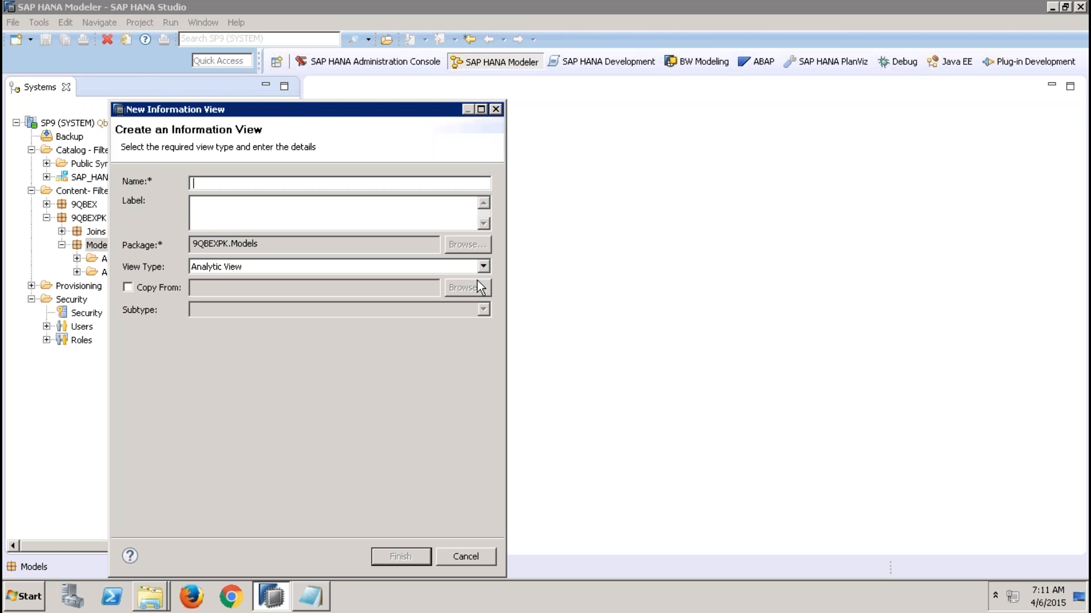
type("ZAN_SALES_USING_A")
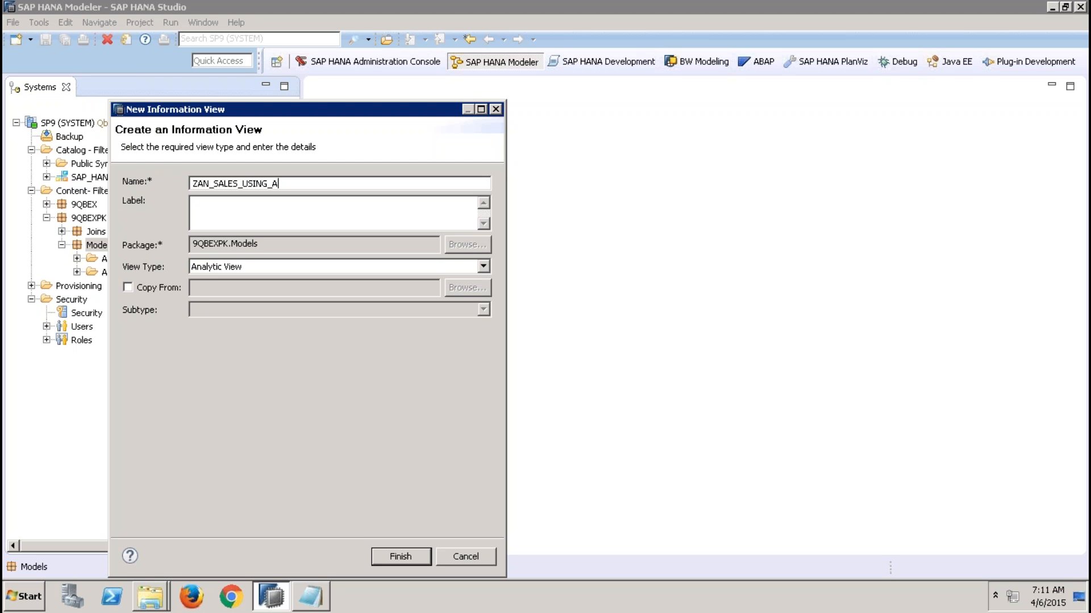
type("TTR_001")
left_click(402, 554)
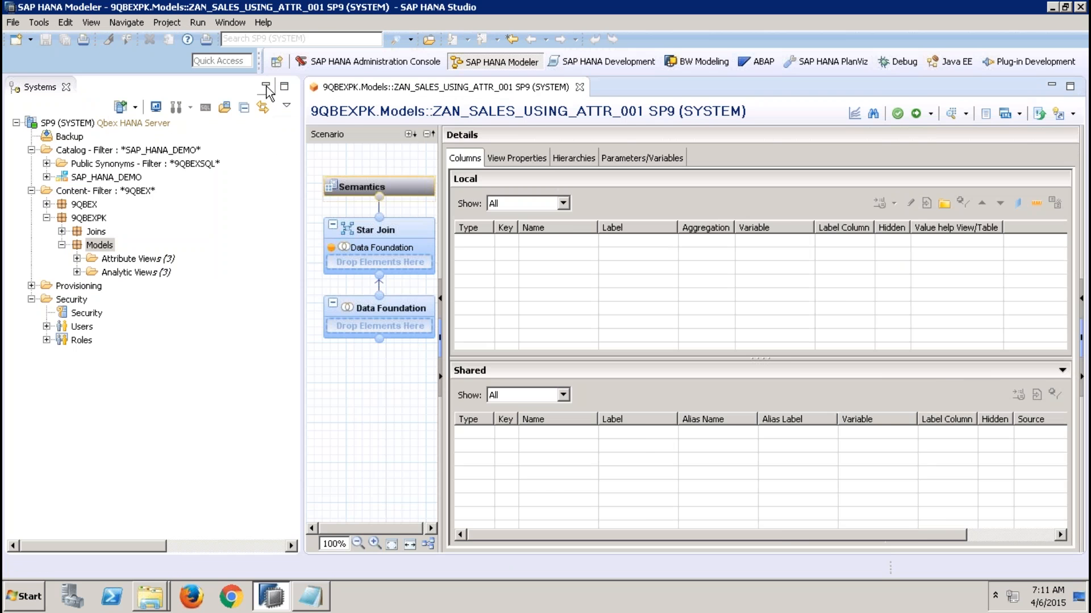
left_click(265, 85)
Search for sap.hana.demo and add the EPM Sales.Header and Sales.Item tables to the Data Foundation.
left_click(142, 306)
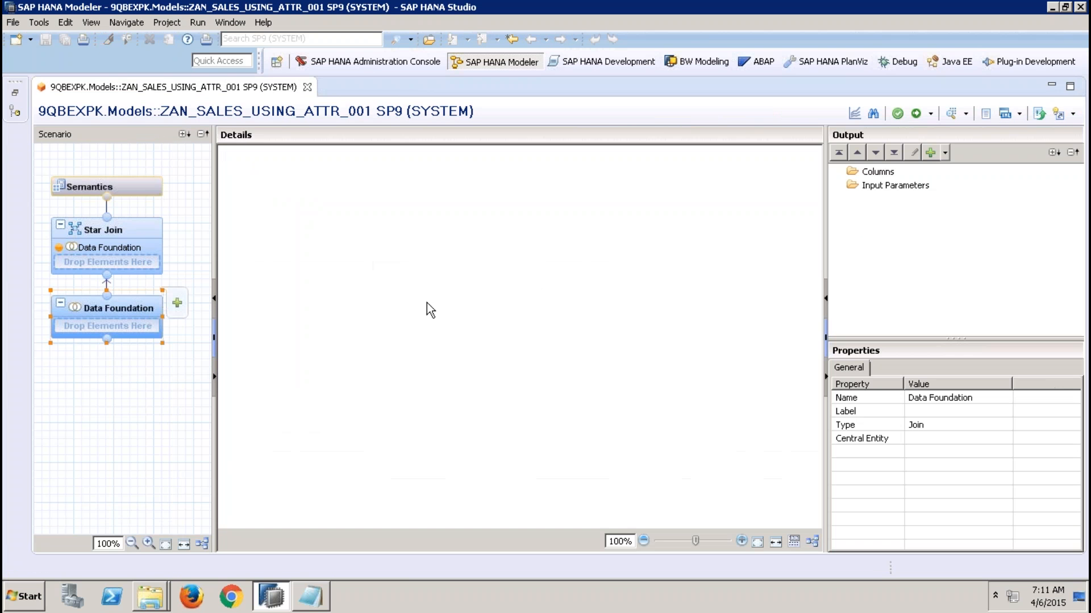
right_click(478, 287)
left_click(505, 295)
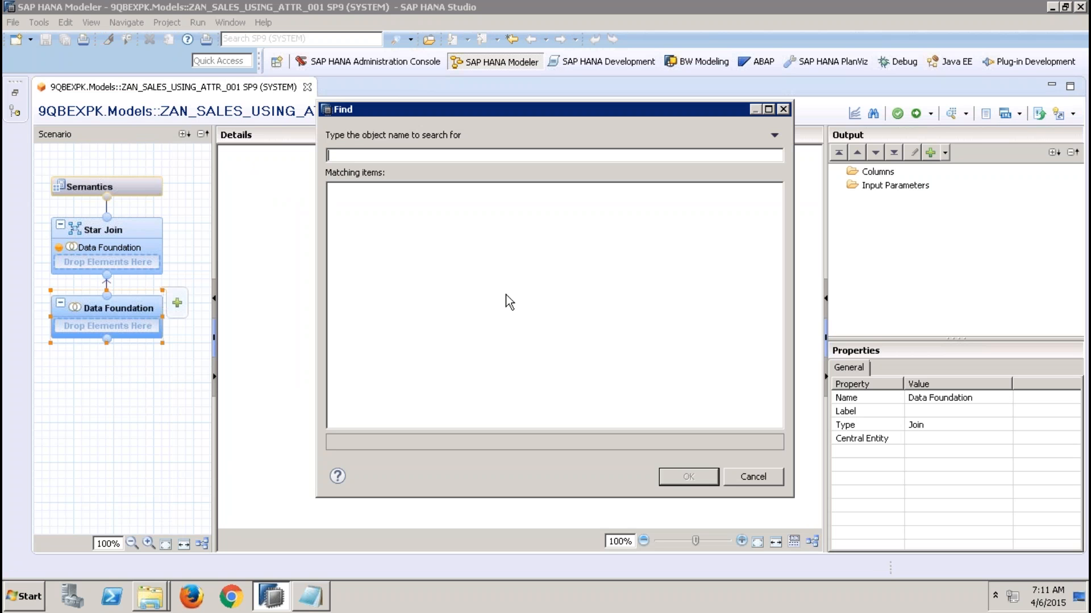
type("SA")
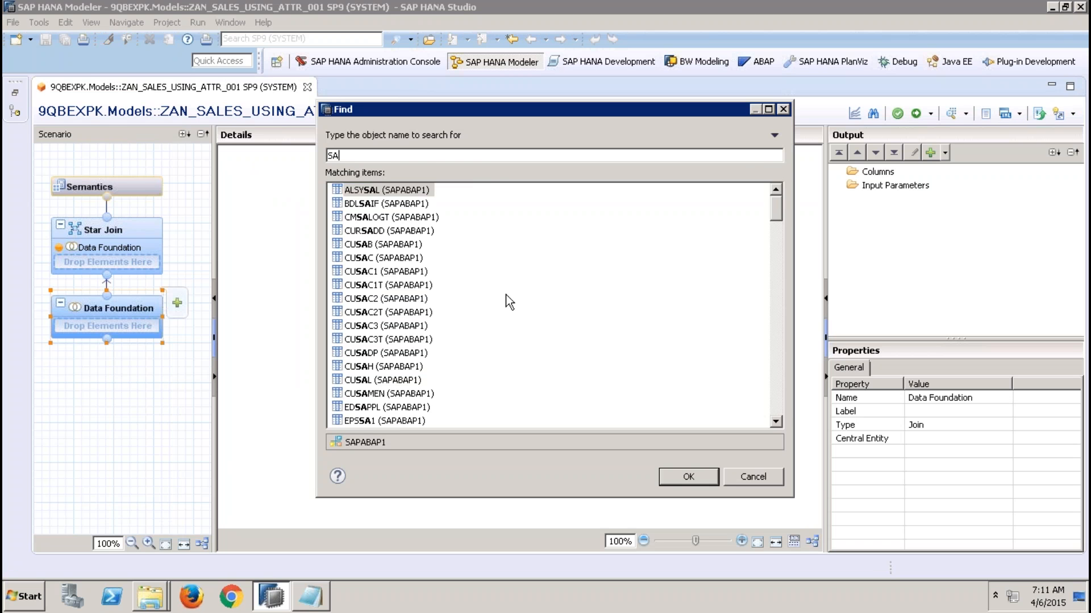
key("BackSpace")
key("BackSpace")
type("s")
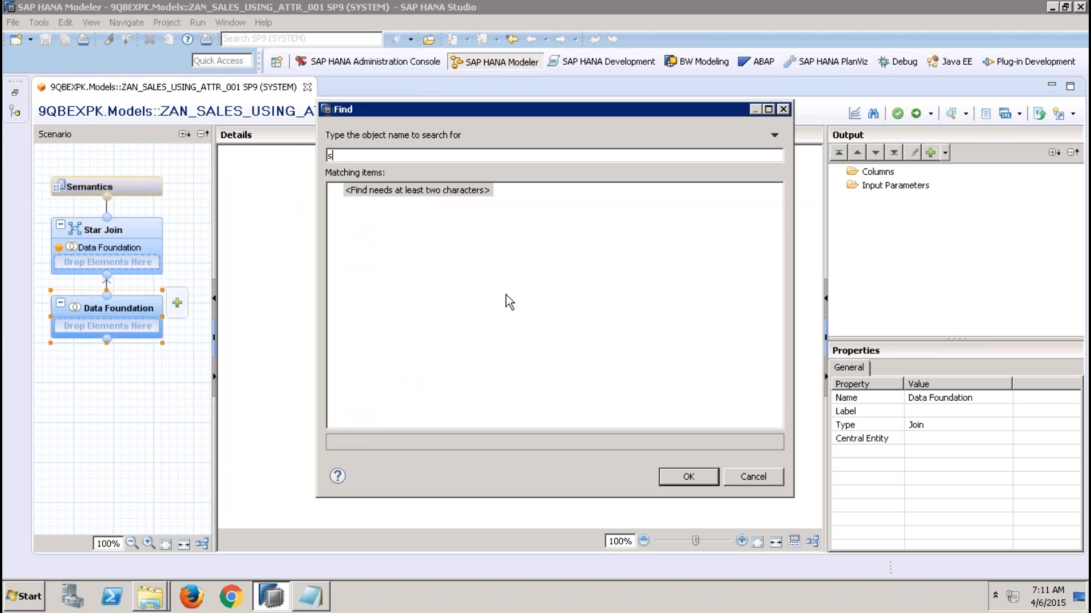
type("ap.hana")
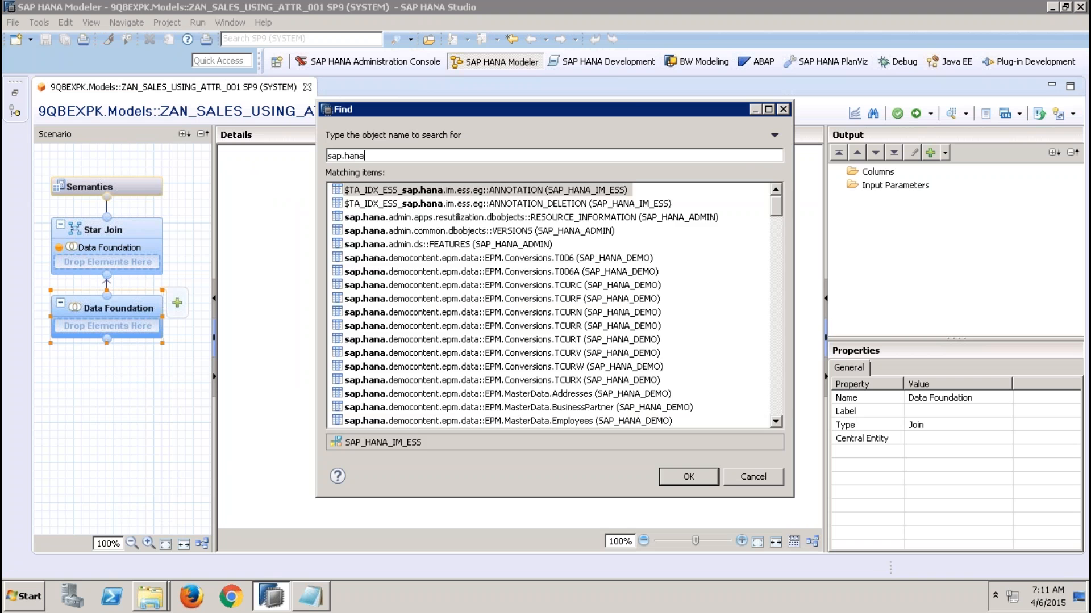
type(".demo")
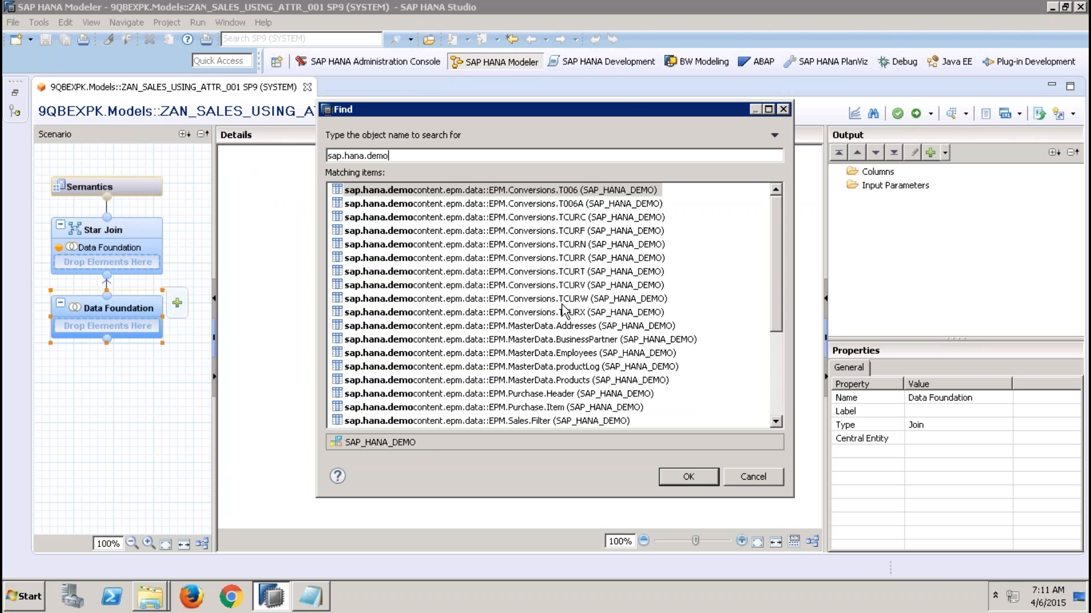
left_click(776, 422)
left_click(776, 422)
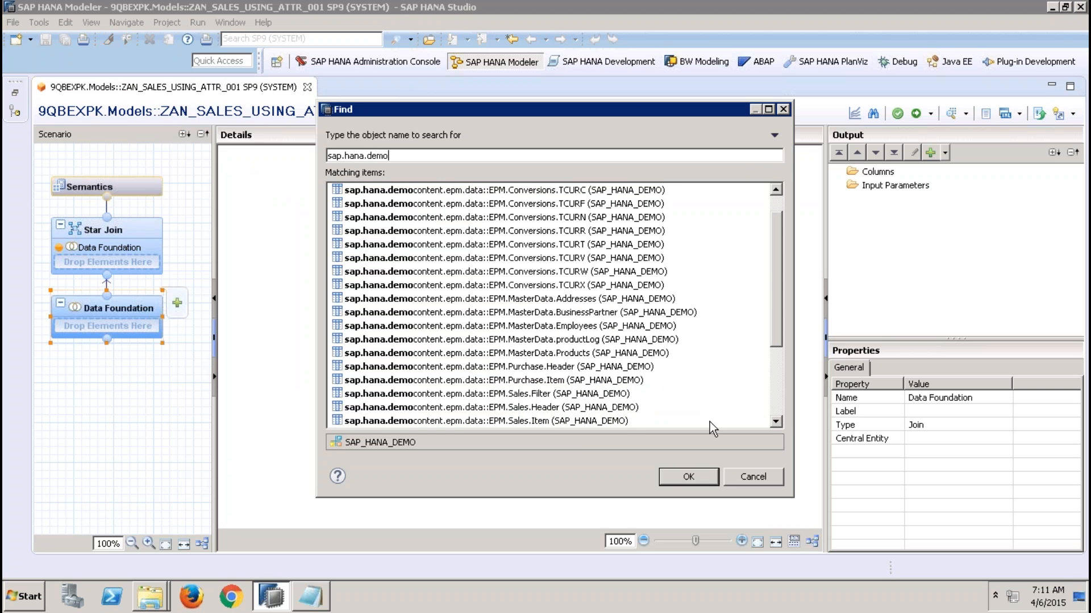
left_click(577, 421)
left_click(584, 408, "ctrl")
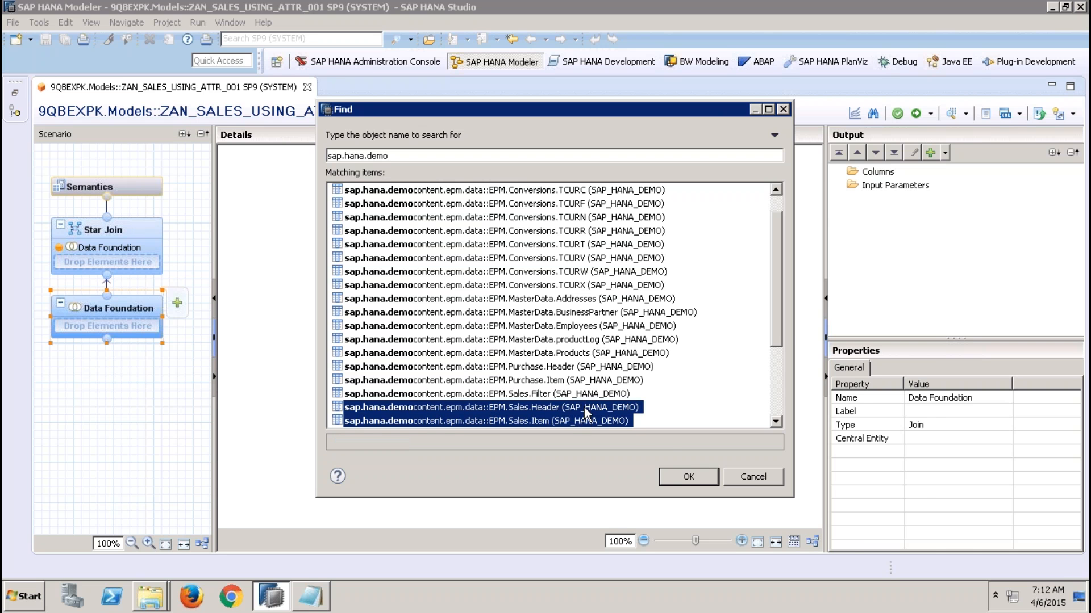
left_click(677, 477)
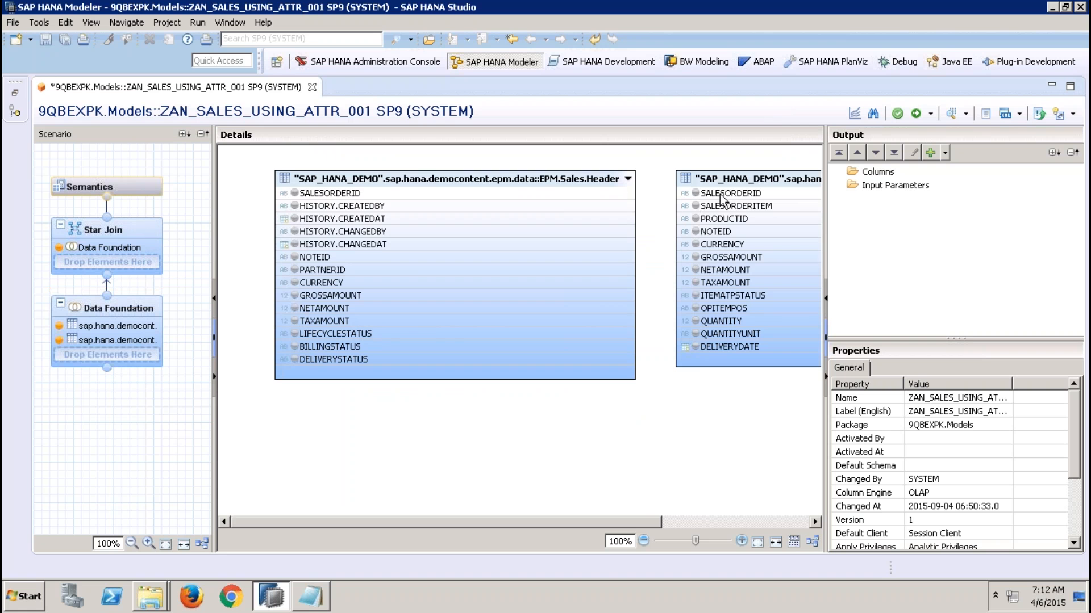
Join Sales.Item to Sales.Header on SALESORDERID and set the join type to Inner.
left_click_drag(724, 194, 628, 196)
double_click(655, 192)
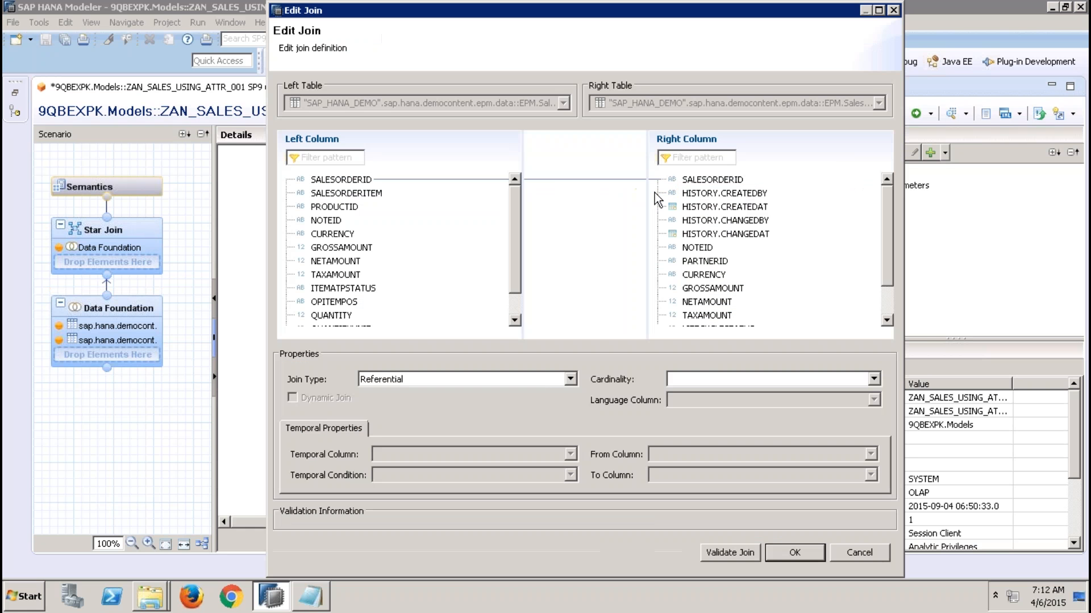
left_click(543, 376)
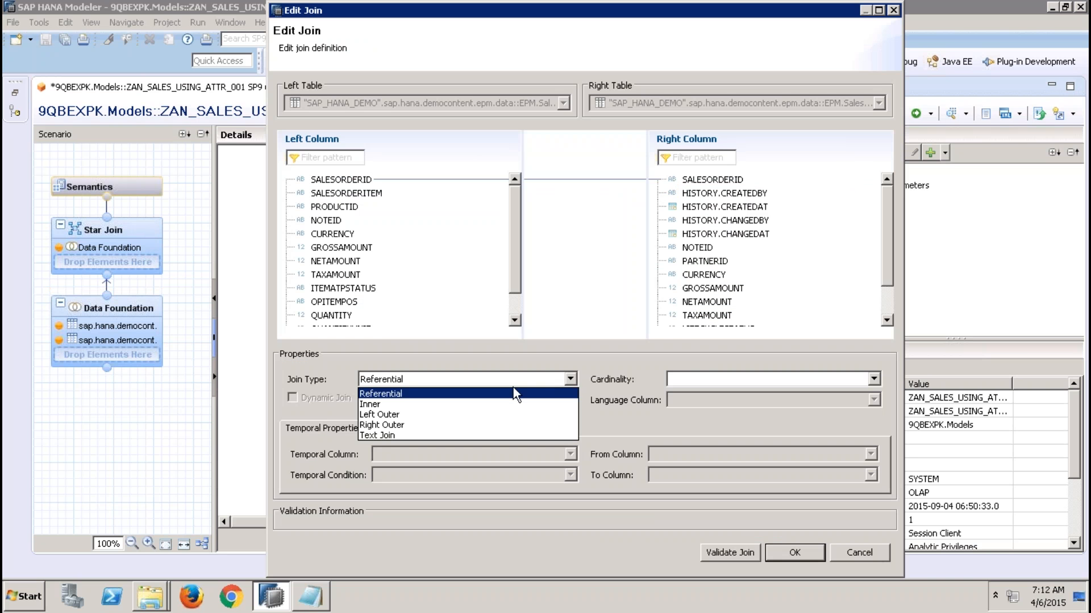
left_click(455, 405)
left_click(794, 553)
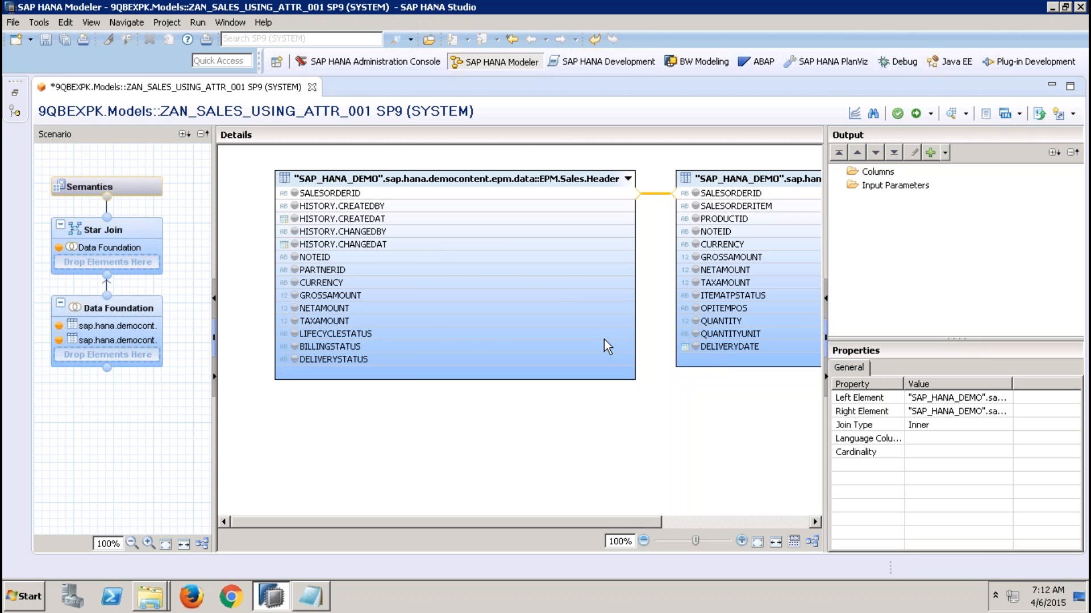
Add SALESORDERID, SALESORDERITEM and PRODUCTID from Sales.Item and PARTNERID from Sales.Header to the output.
left_click(696, 193)
left_click(695, 206)
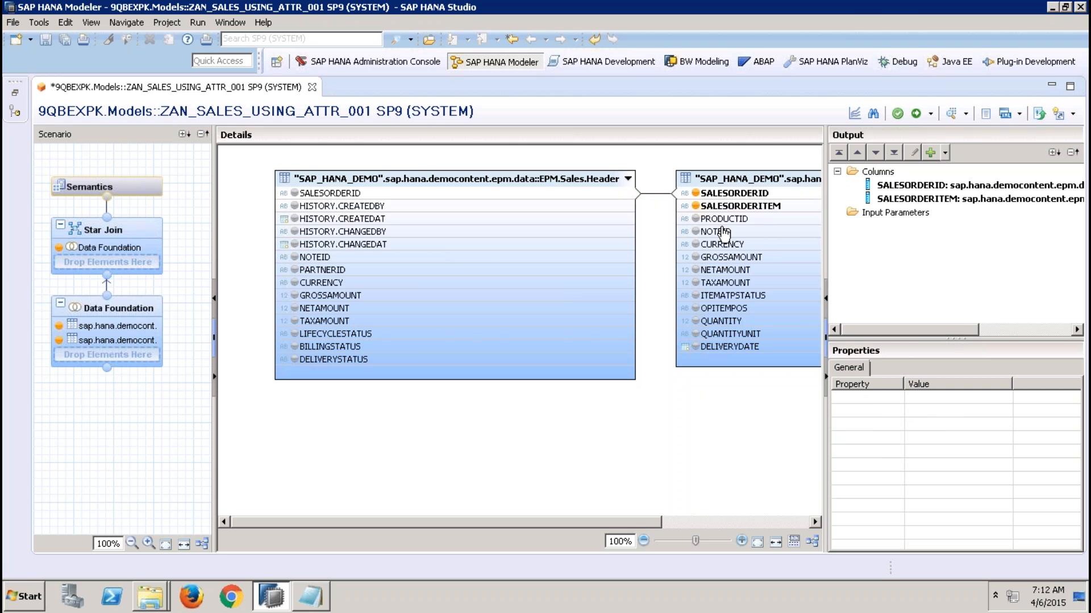
left_click(696, 219)
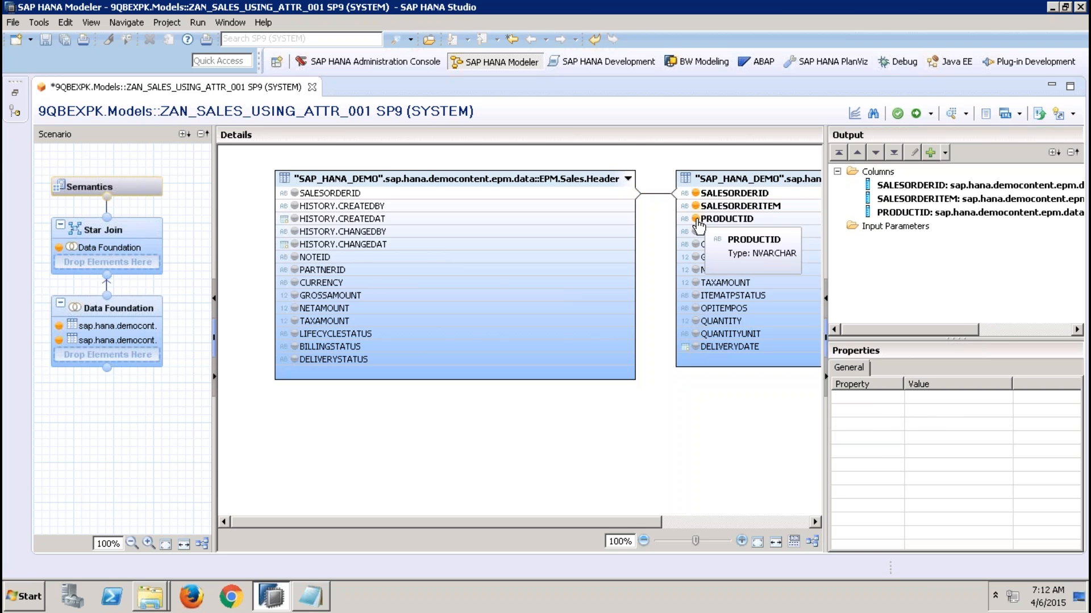
left_click(295, 270)
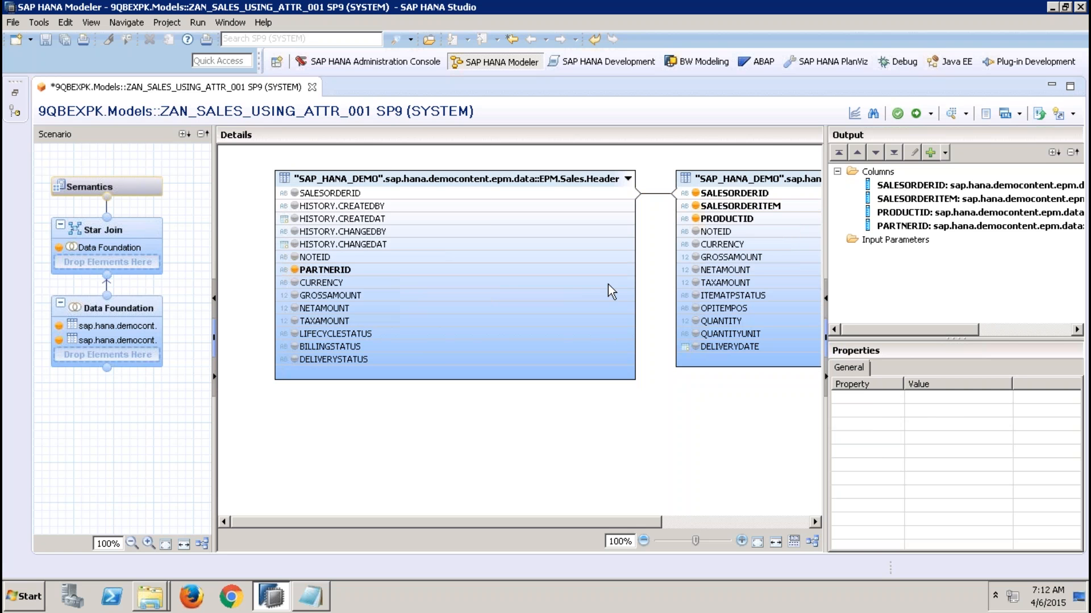
Add GROSSAMOUNT, NETAMOUNT, TAXAMOUNT, CURRENCY, QUANTITY and QUANTITYUNIT from Sales.Item to the output.
left_click(696, 258)
left_click(695, 271)
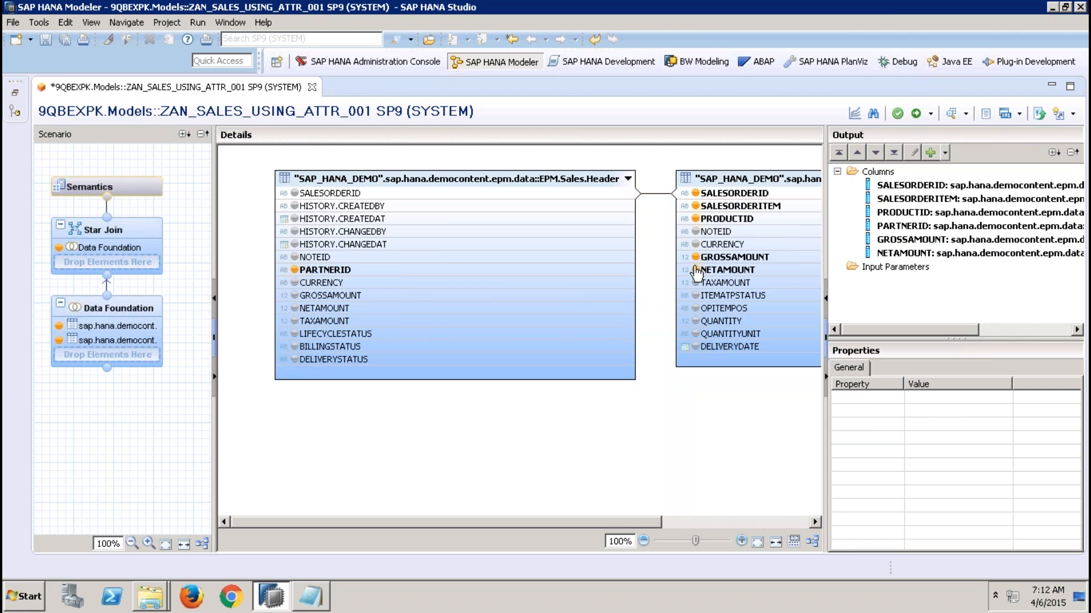
left_click(696, 283)
left_click(696, 244)
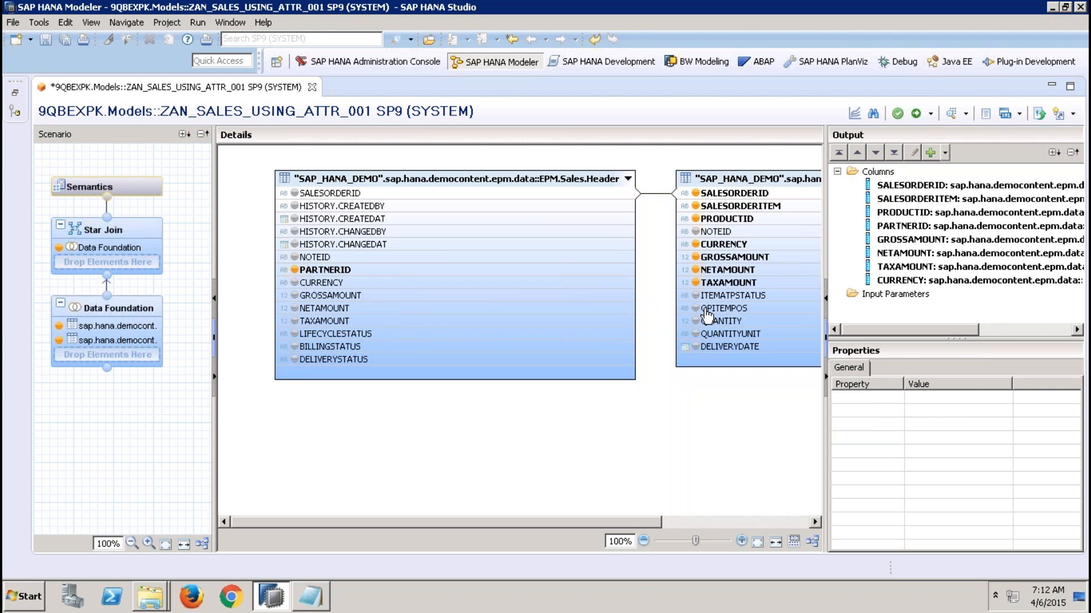
left_click(696, 321)
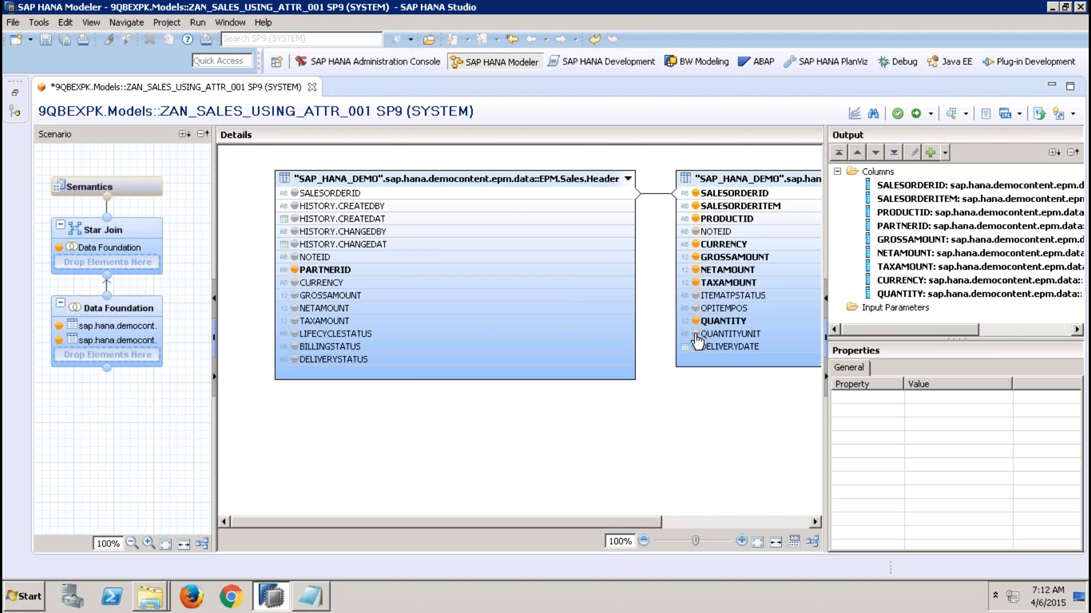
left_click(695, 335)
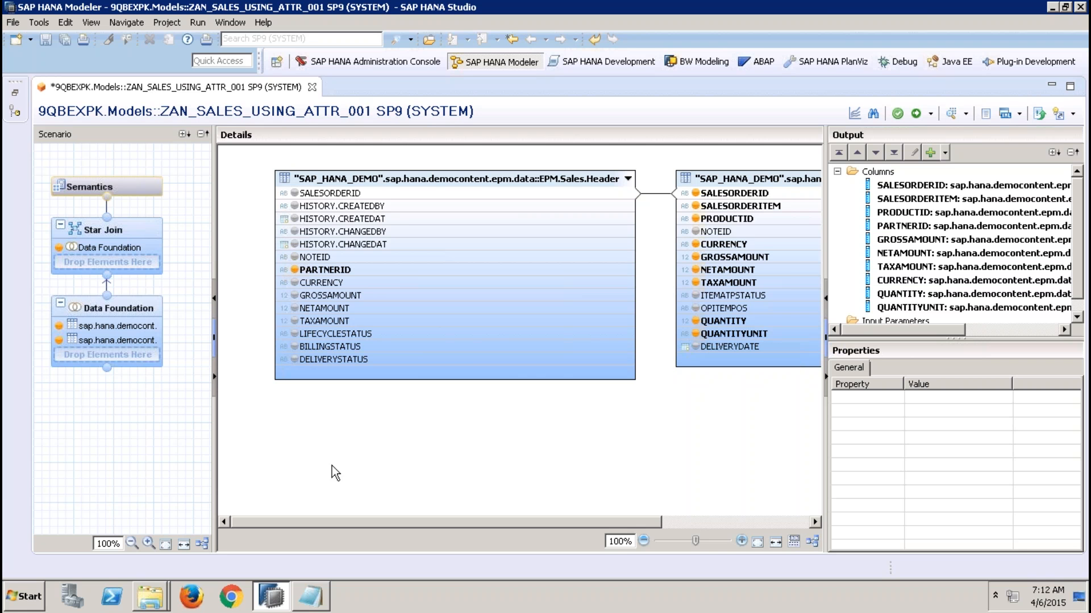
Open the Star Join node and examine the columns passed on from the Data Foundation.
mouse_move(137, 225)
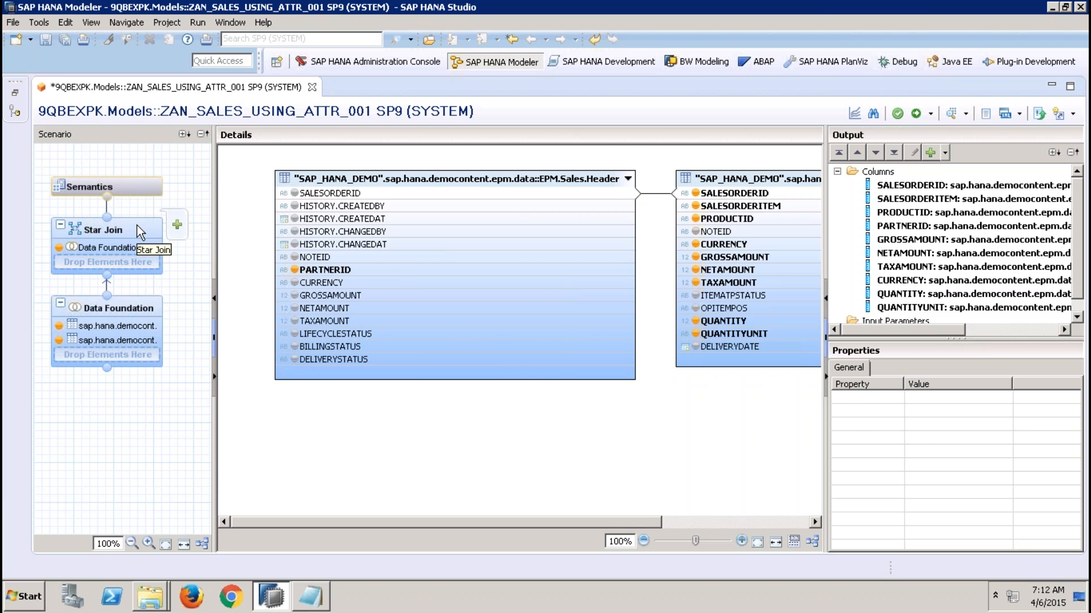
left_click(138, 225)
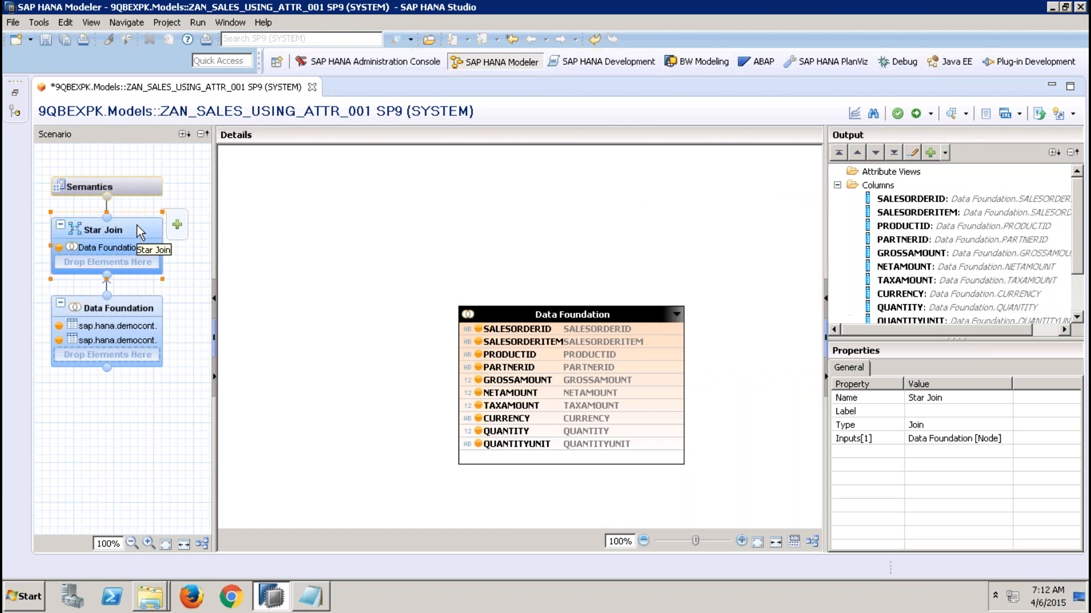
left_click(559, 313)
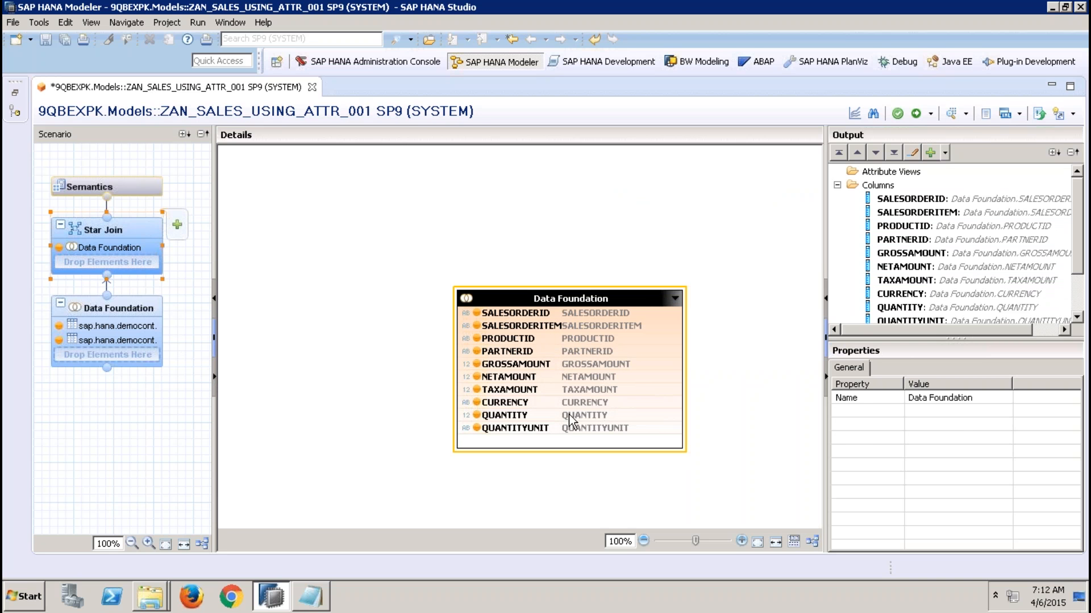
left_click(533, 314)
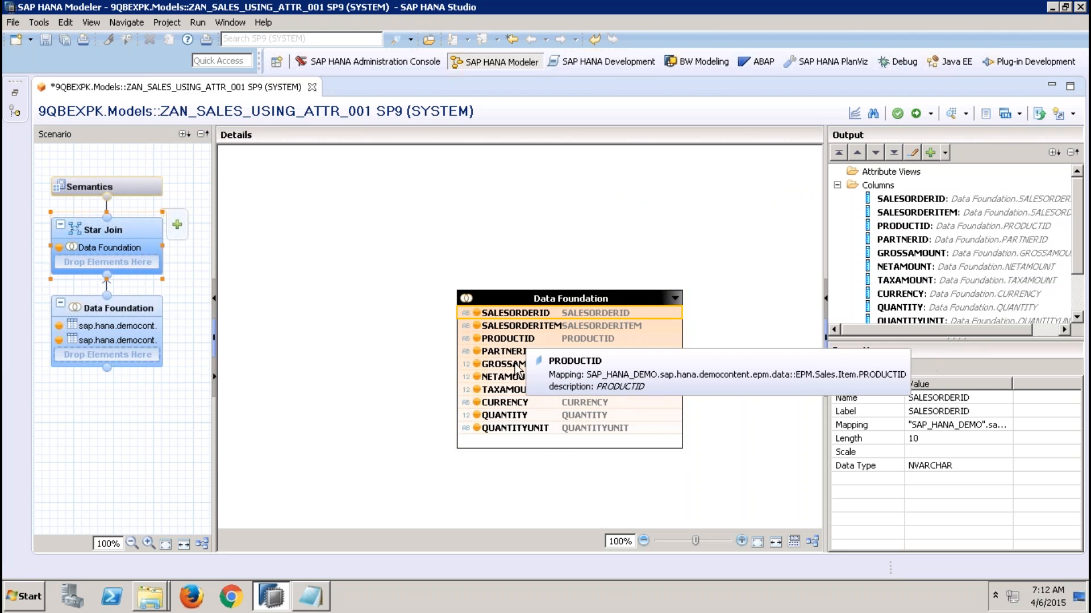
left_click(329, 360)
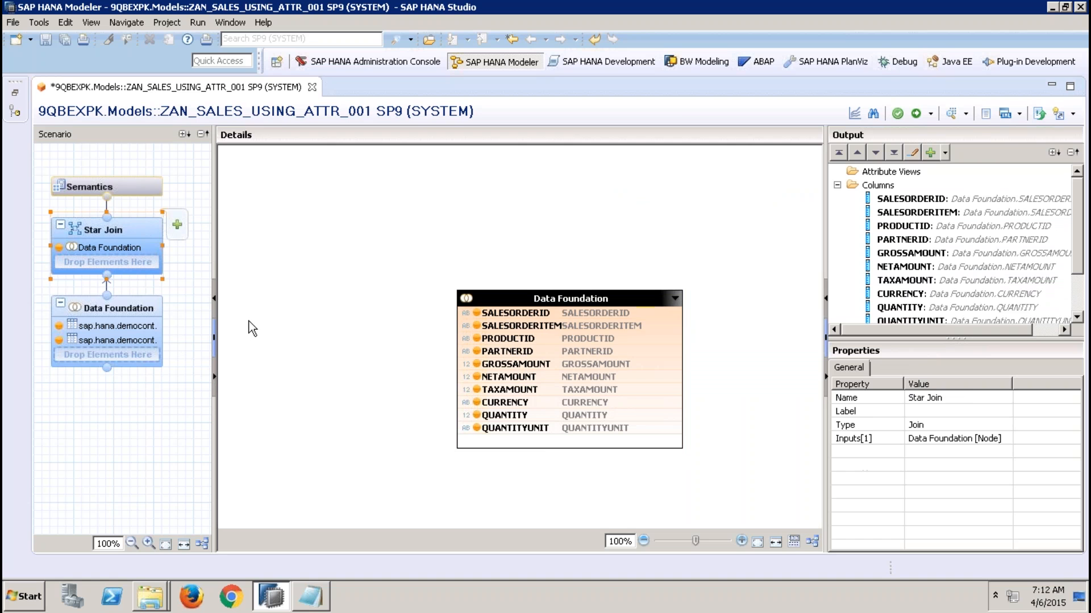
Add the attribute views ZAT_BP_001, ZAT_PRODUCT_001 and ZAT_SLSORDER_STATUS_001 from the Models package to the Star Join node.
left_click(16, 95)
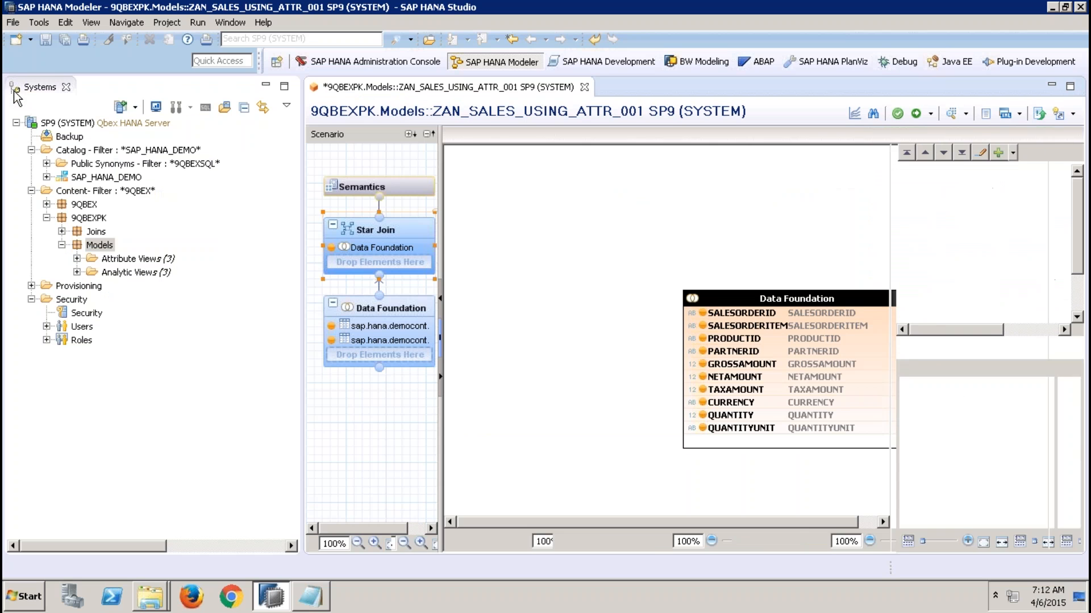
left_click(77, 259)
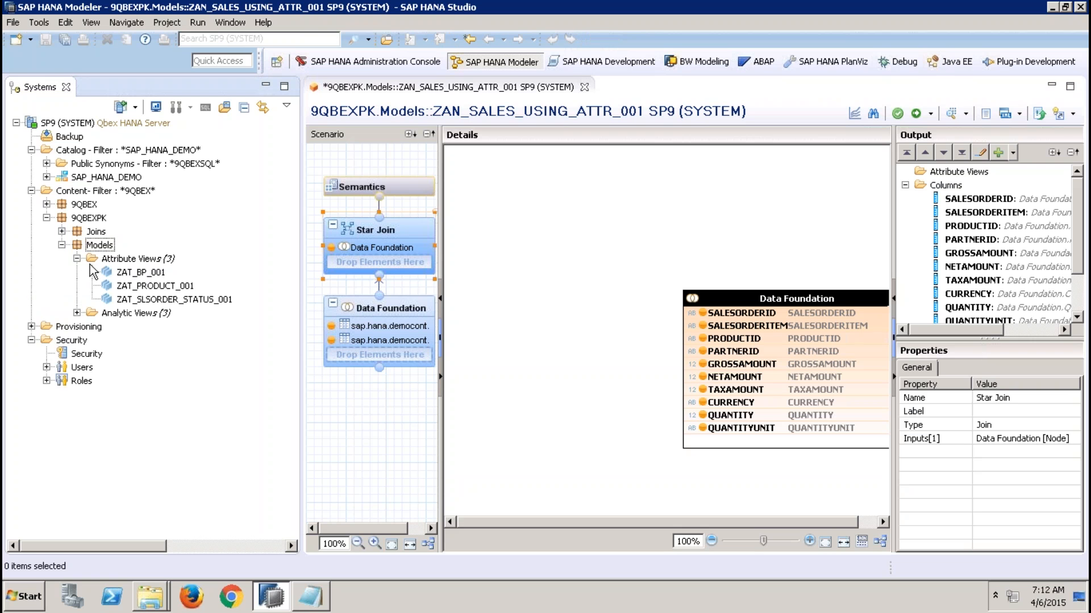
left_click(153, 272)
left_click_drag(154, 273, 379, 262)
left_click(189, 287)
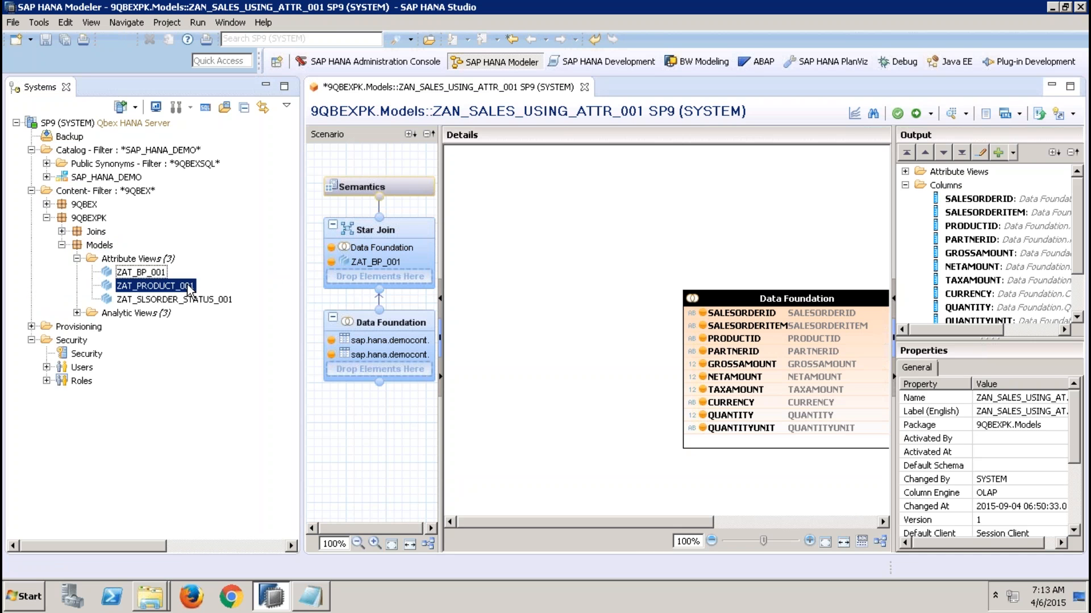
left_click_drag(189, 287, 378, 276)
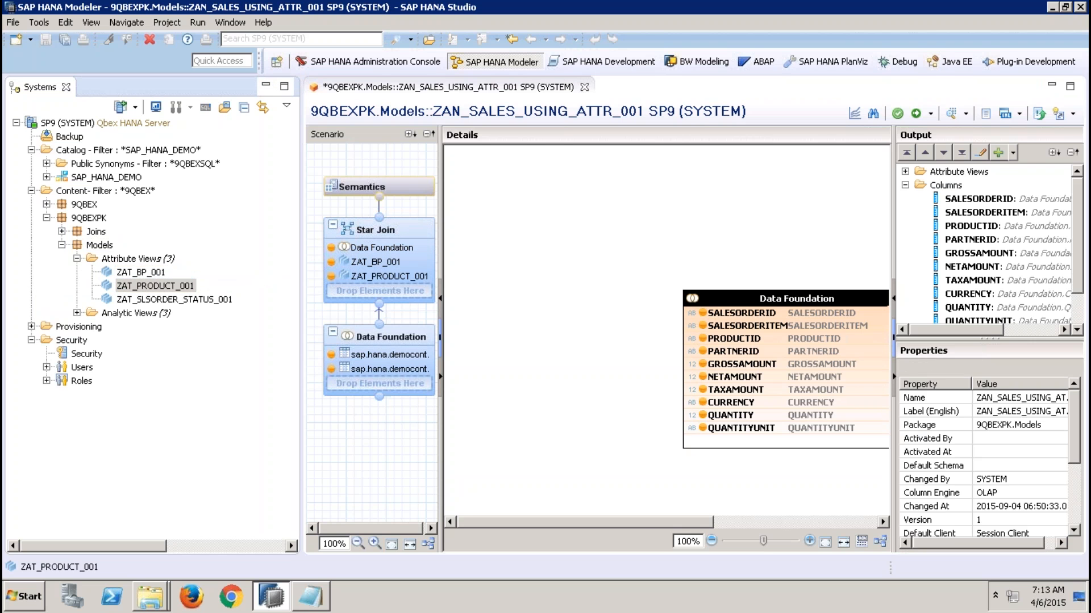
left_click(187, 299)
left_click_drag(187, 299, 342, 288)
left_click(266, 87)
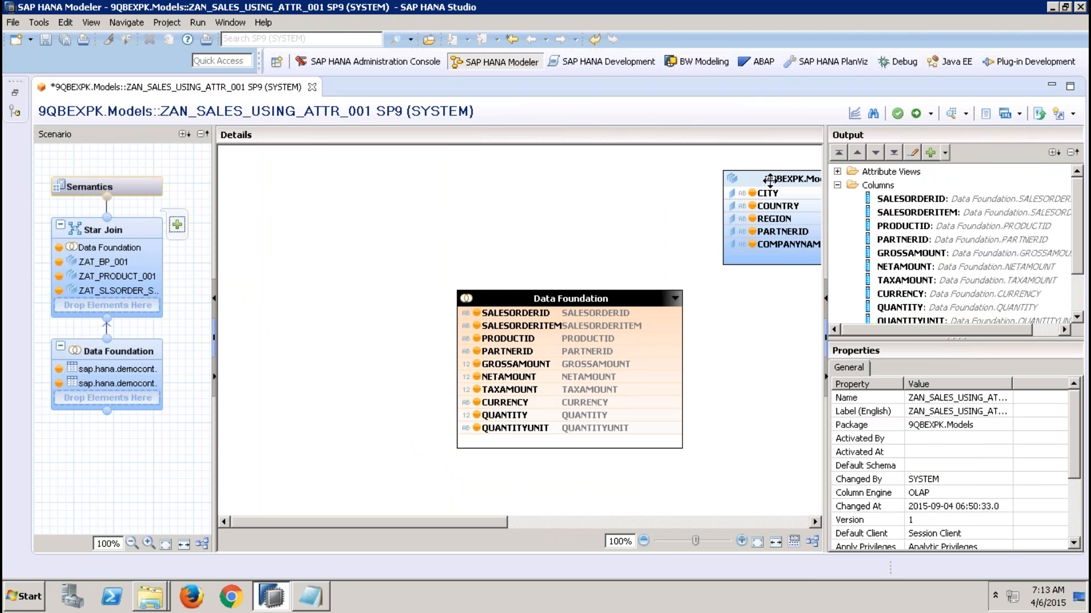
Arrange the three attribute views around the Data Foundation in the Star Join diagram so their join columns are accessible.
left_click_drag(767, 179, 292, 177)
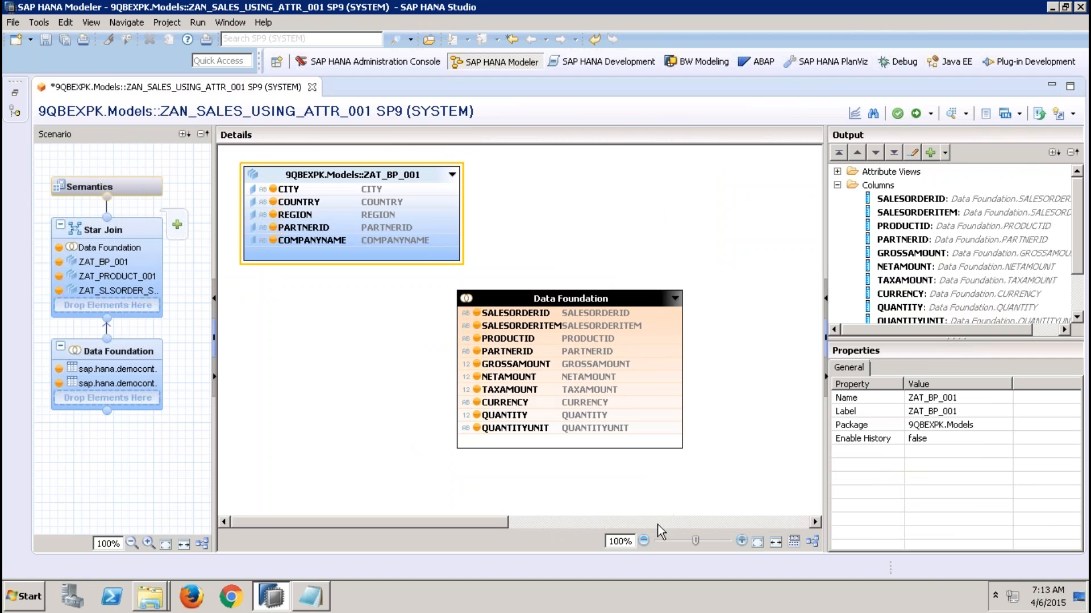
left_click(657, 524)
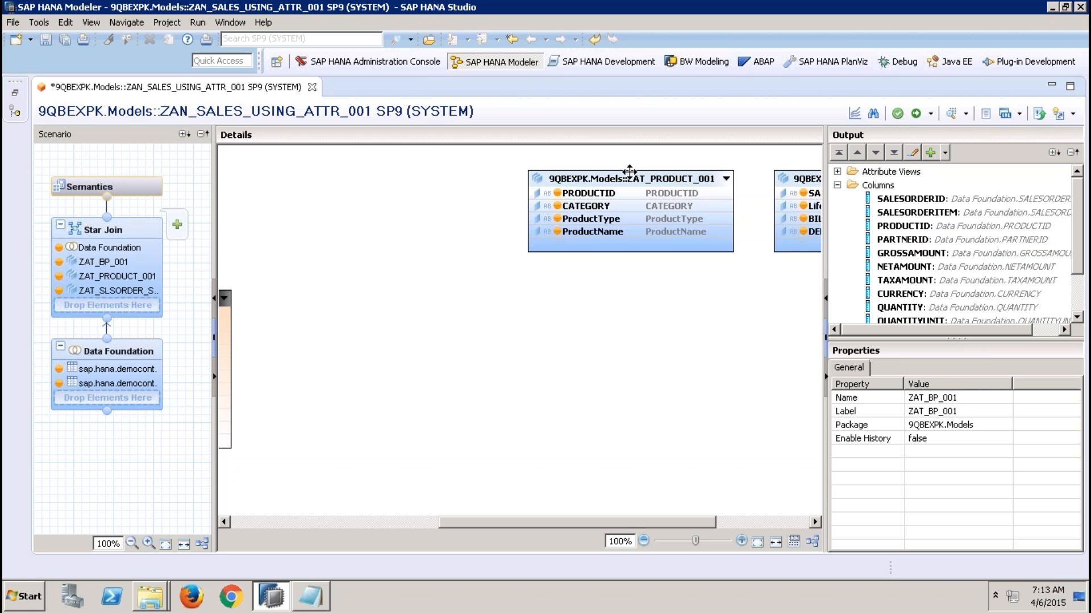
left_click_drag(630, 171, 316, 169)
left_click_drag(796, 179, 324, 416)
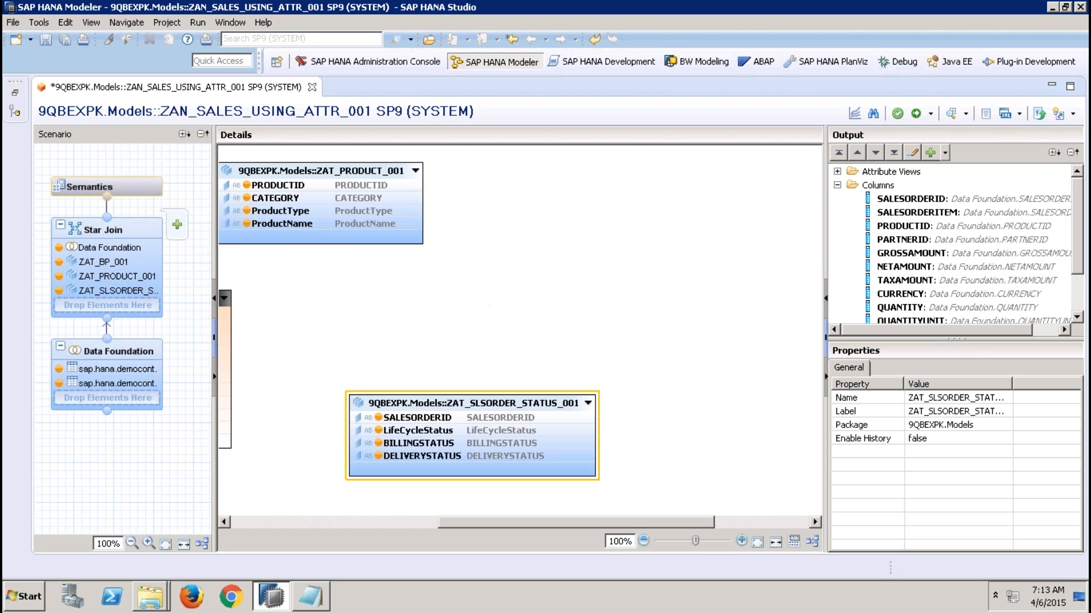
left_click(333, 521)
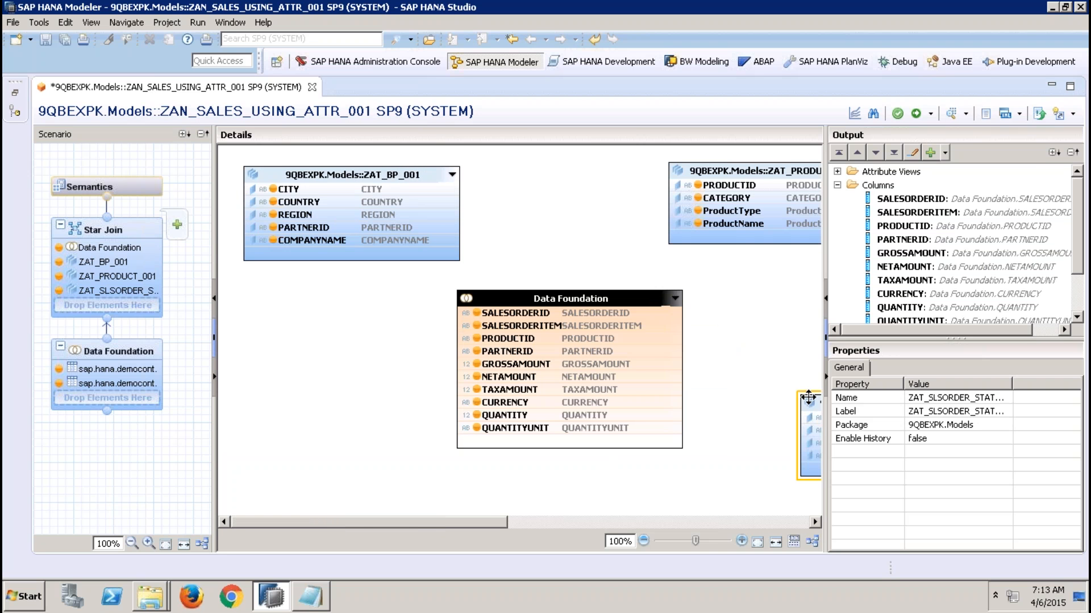
left_click_drag(809, 398, 272, 409)
left_click_drag(544, 290, 690, 292)
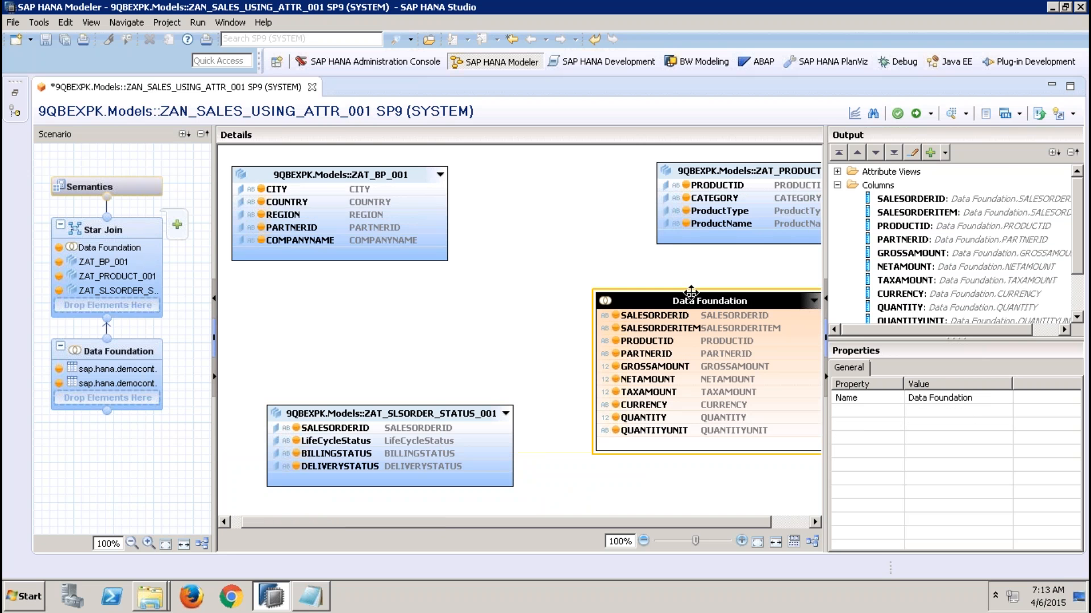
left_click(552, 287)
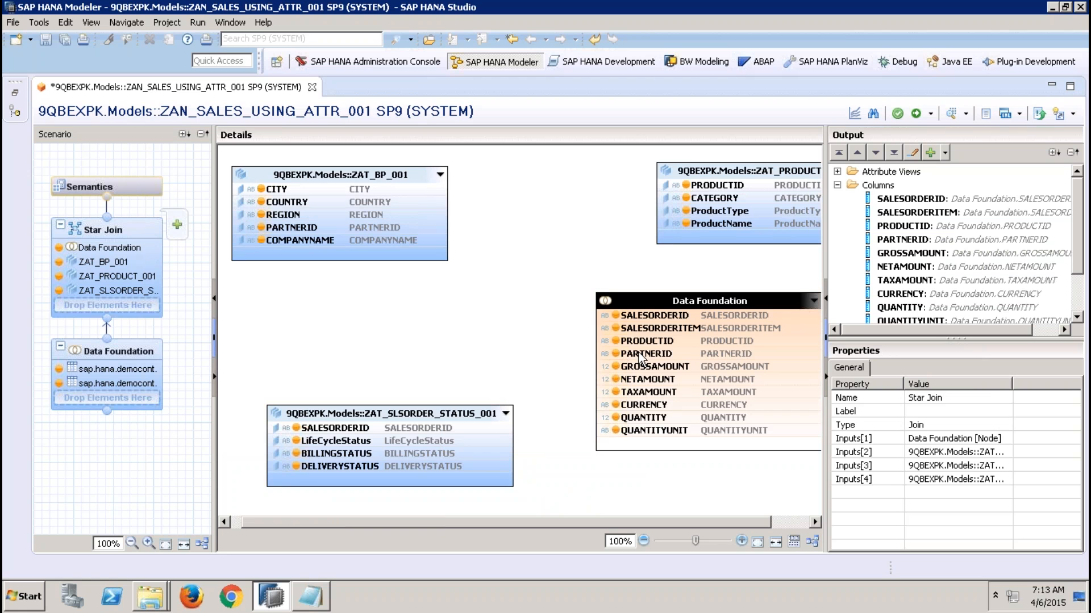
Join the Data Foundation to ZAT_BP_001 on PARTNERID, ZAT_PRODUCT_001 on PRODUCTID and ZAT_SLSORDER_STATUS_001 on SALESORDERID.
left_click_drag(639, 352, 446, 228)
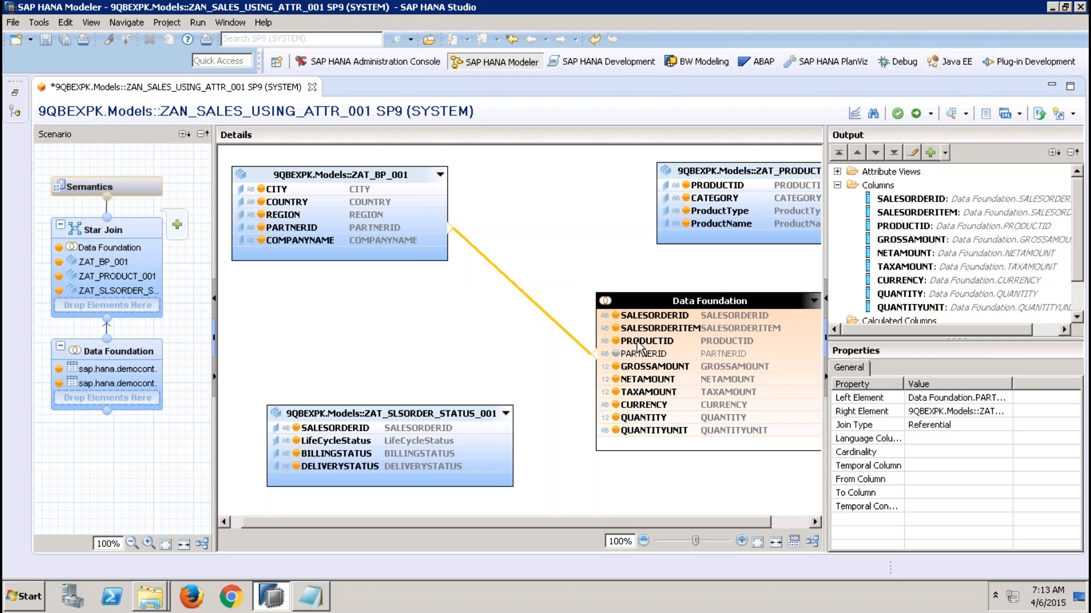
left_click_drag(639, 345, 659, 186)
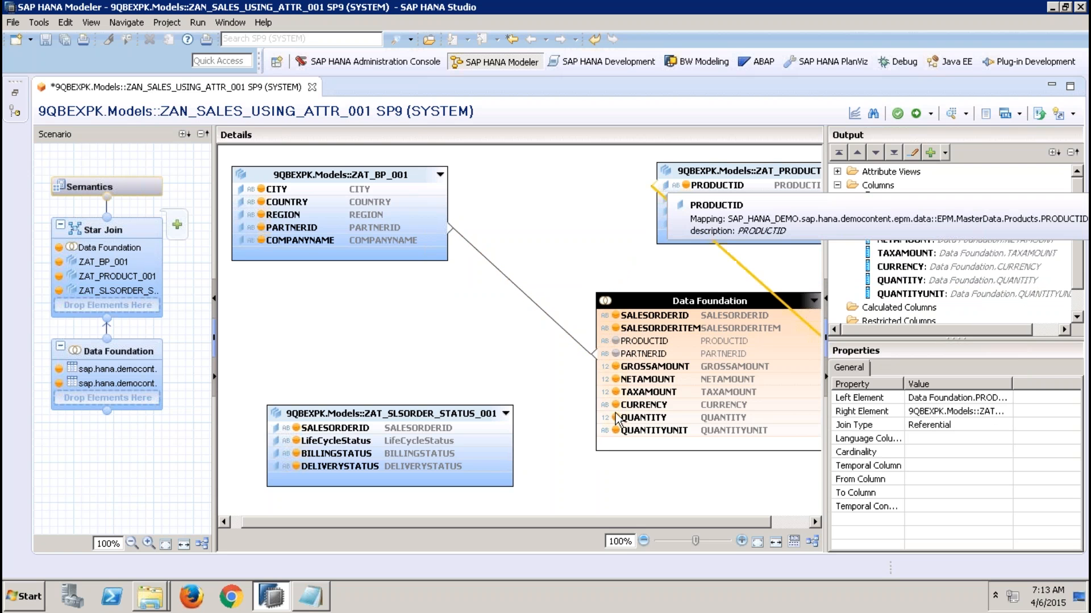
left_click_drag(639, 316, 515, 431)
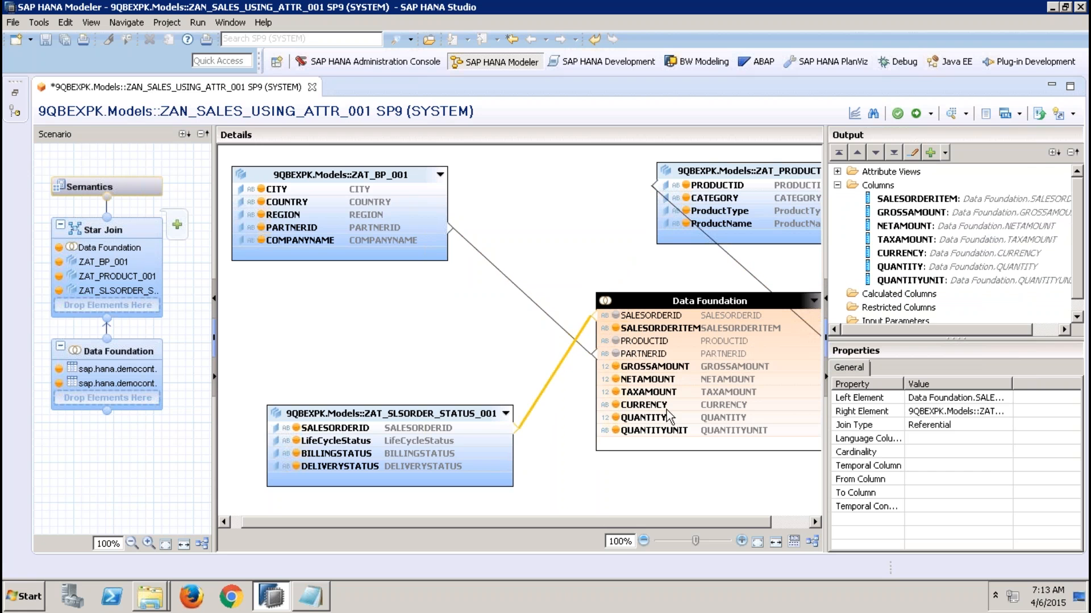
left_click(838, 185)
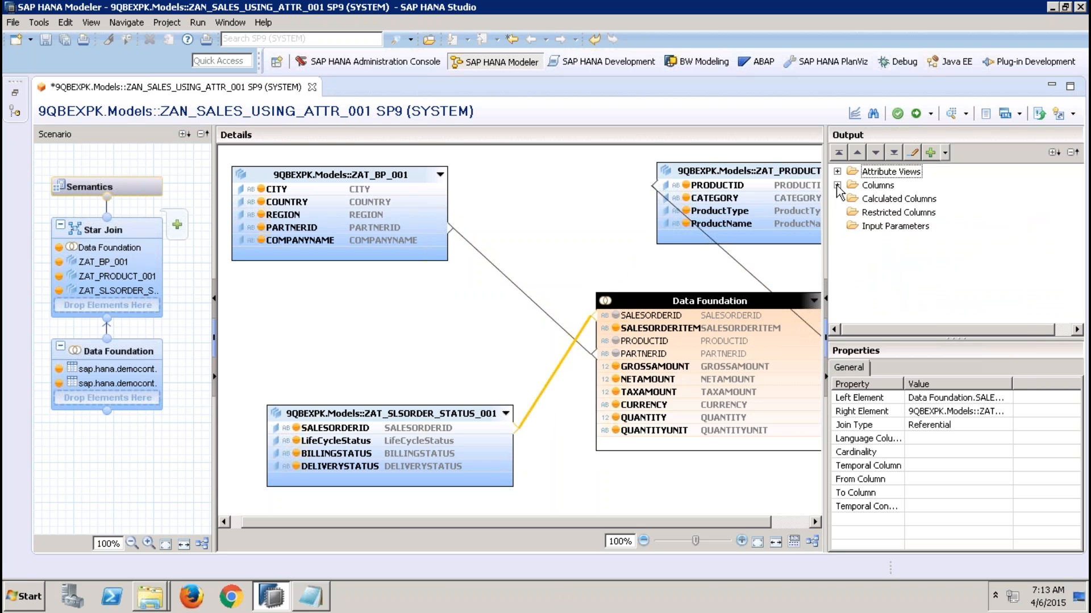
Set the join type between the Data Foundation and ZAT_SLSORDER_STATUS_001 to Inner.
double_click(557, 372)
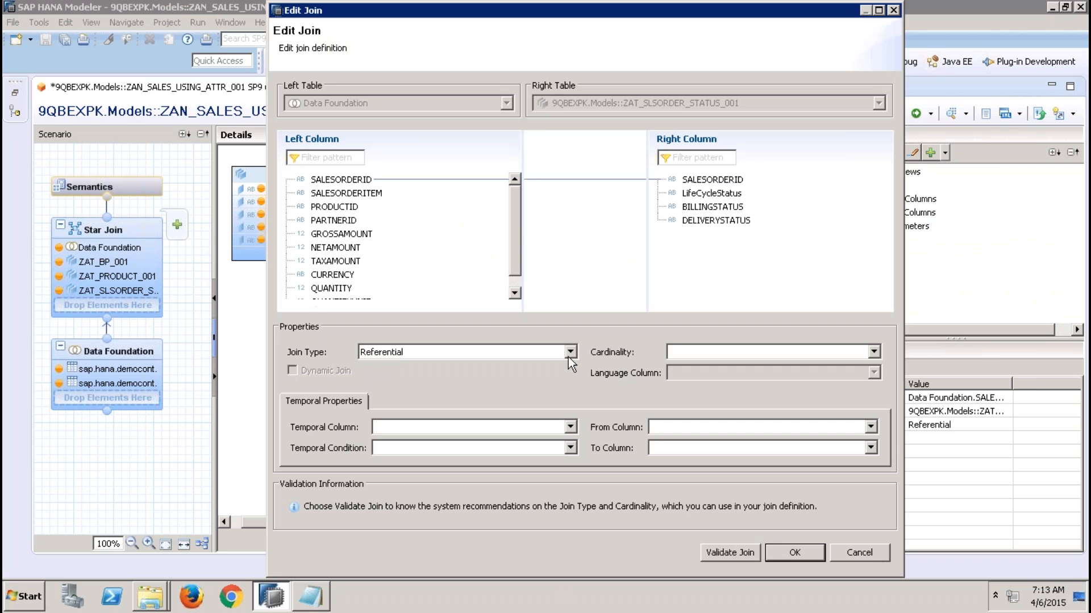
left_click(569, 352)
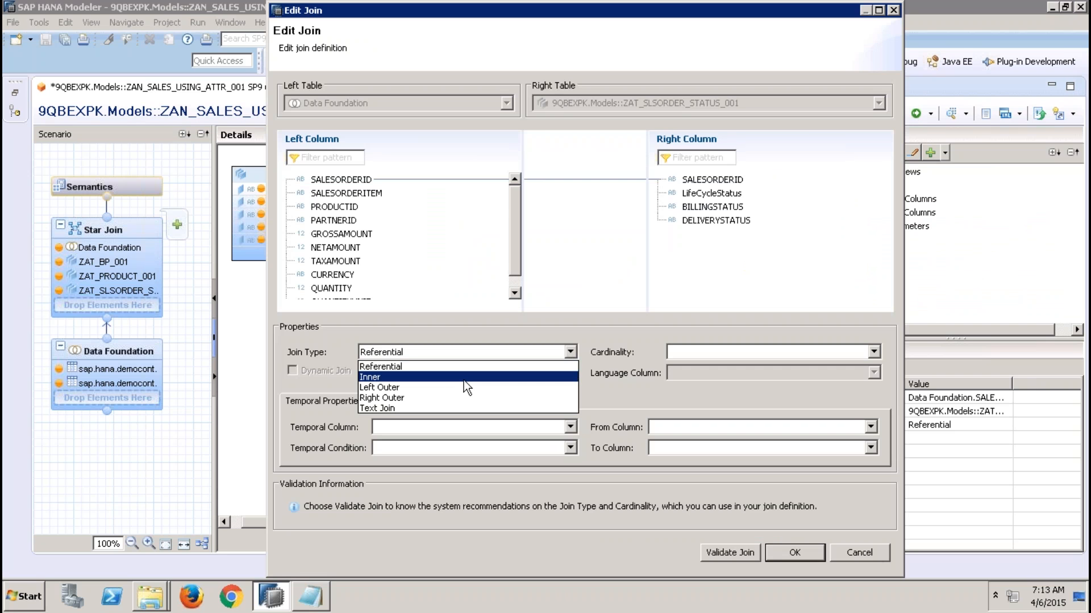
left_click(622, 389)
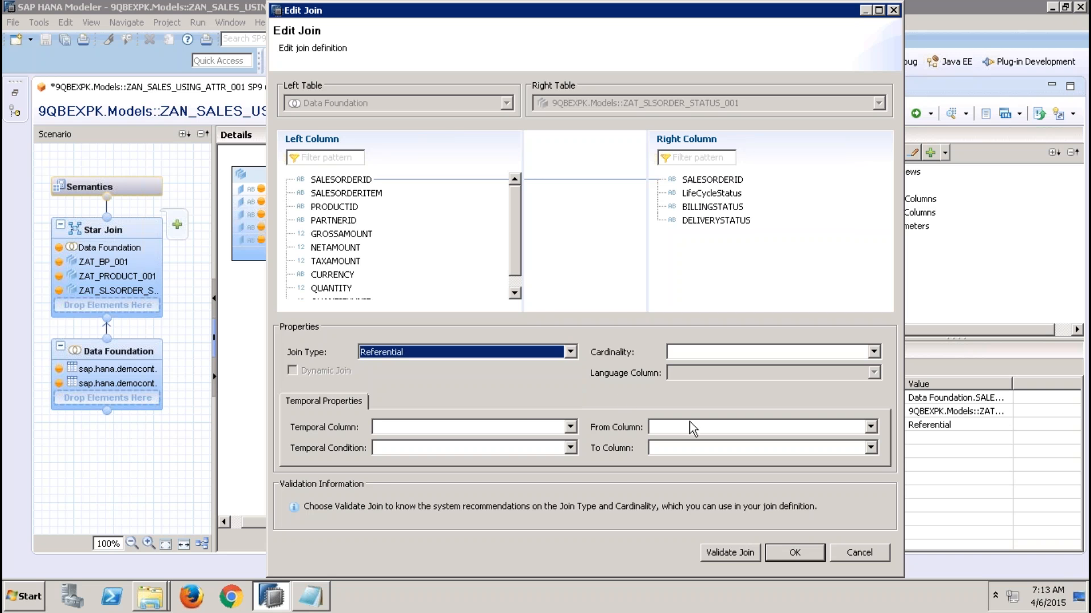
left_click(571, 351)
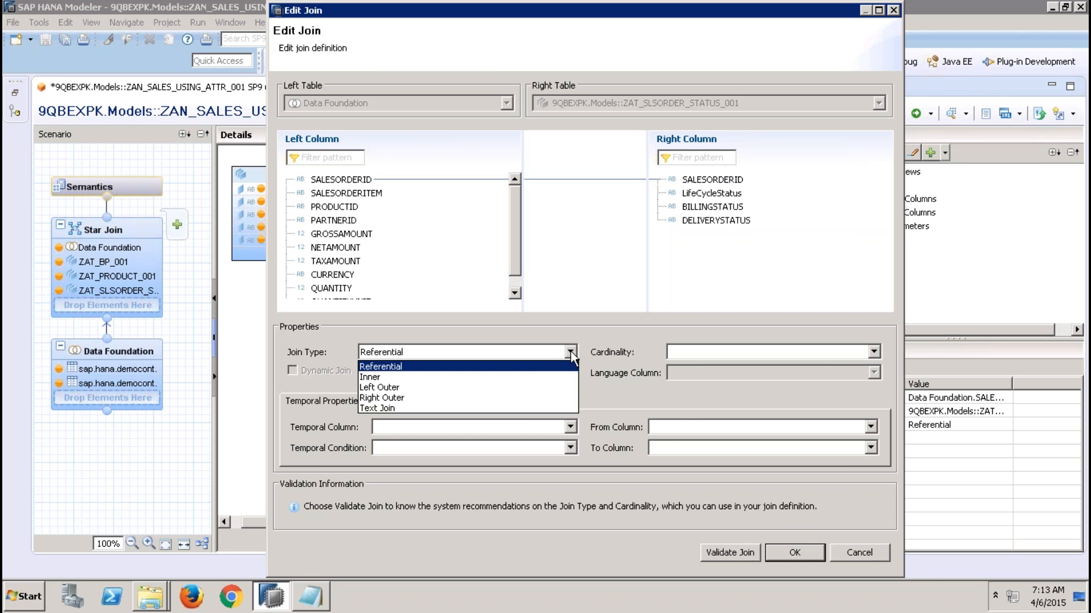
left_click(521, 378)
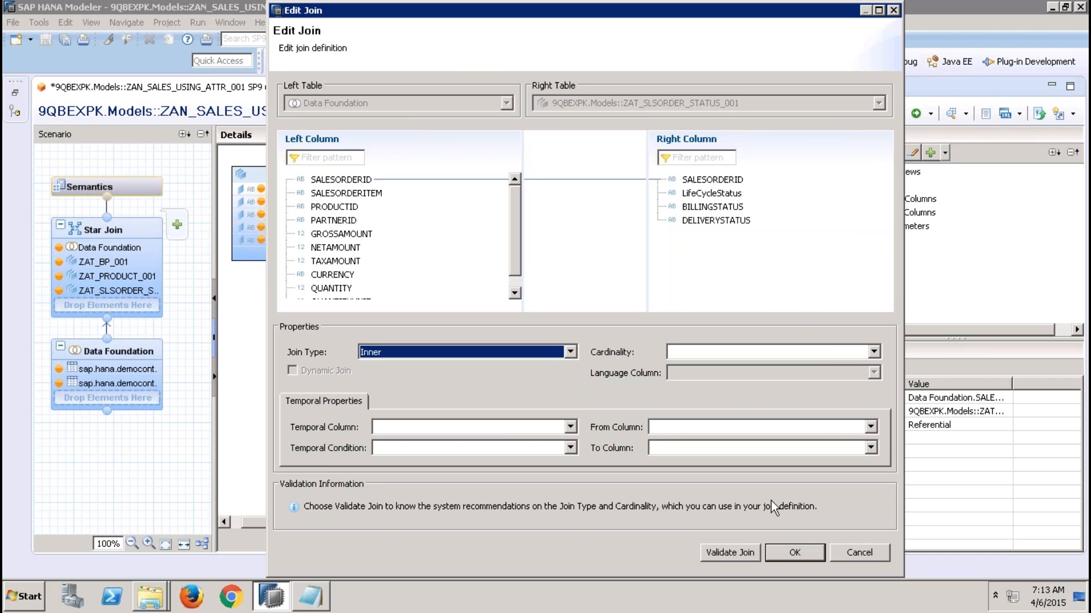
left_click(793, 552)
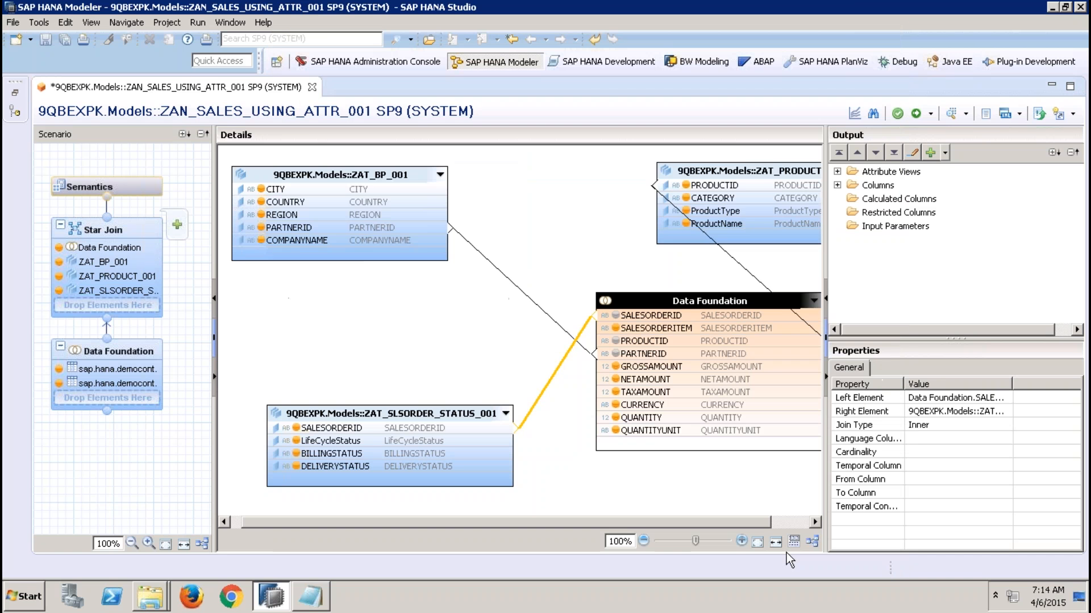
Set the join type between the Data Foundation and ZAT_BP_001 to Inner.
double_click(534, 303)
left_click(498, 353)
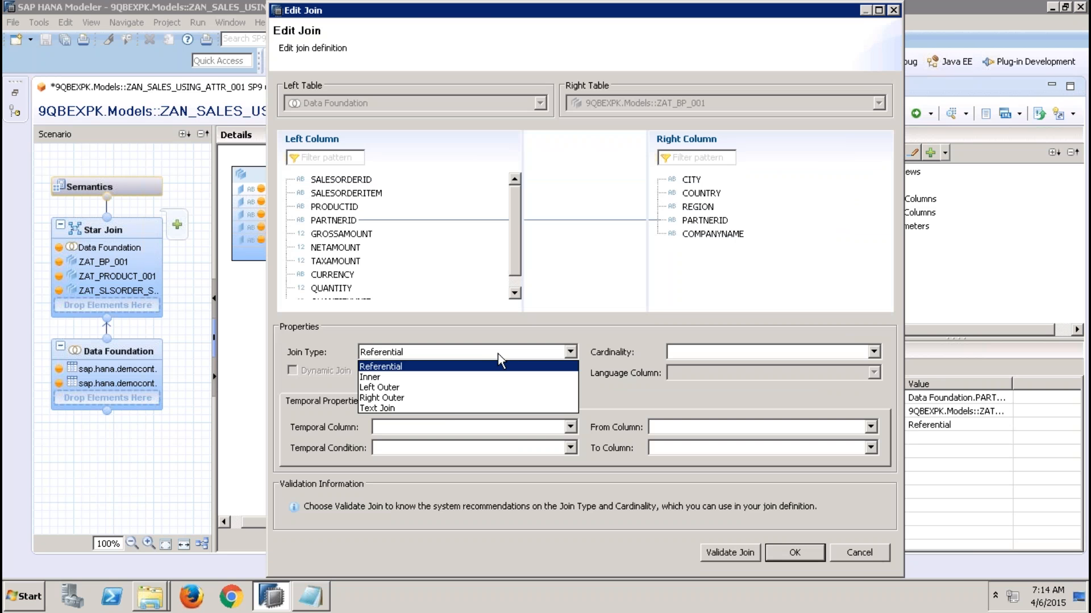
left_click(420, 374)
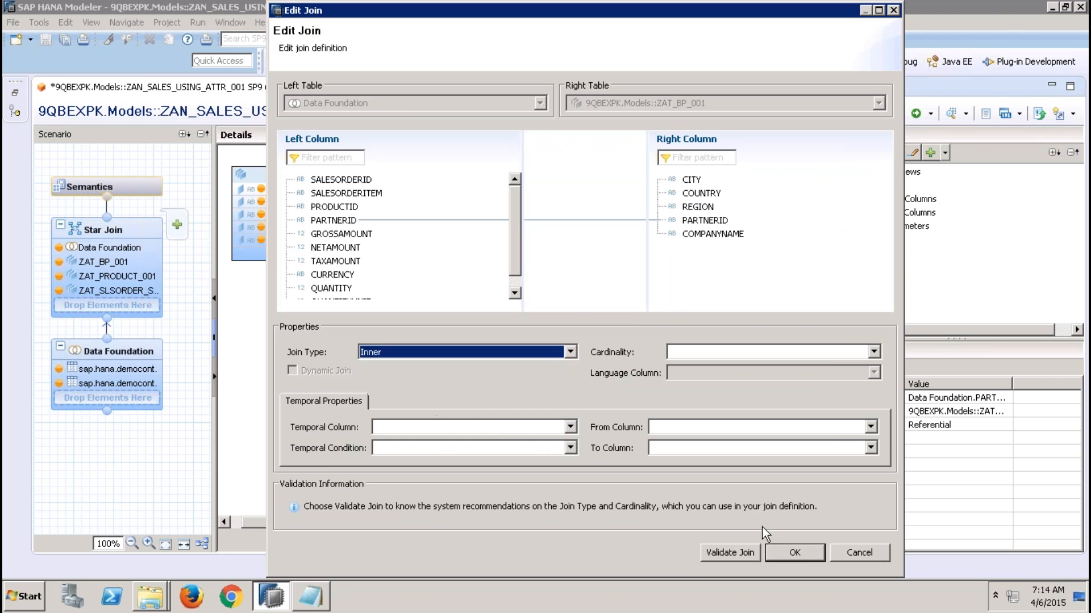
left_click(793, 553)
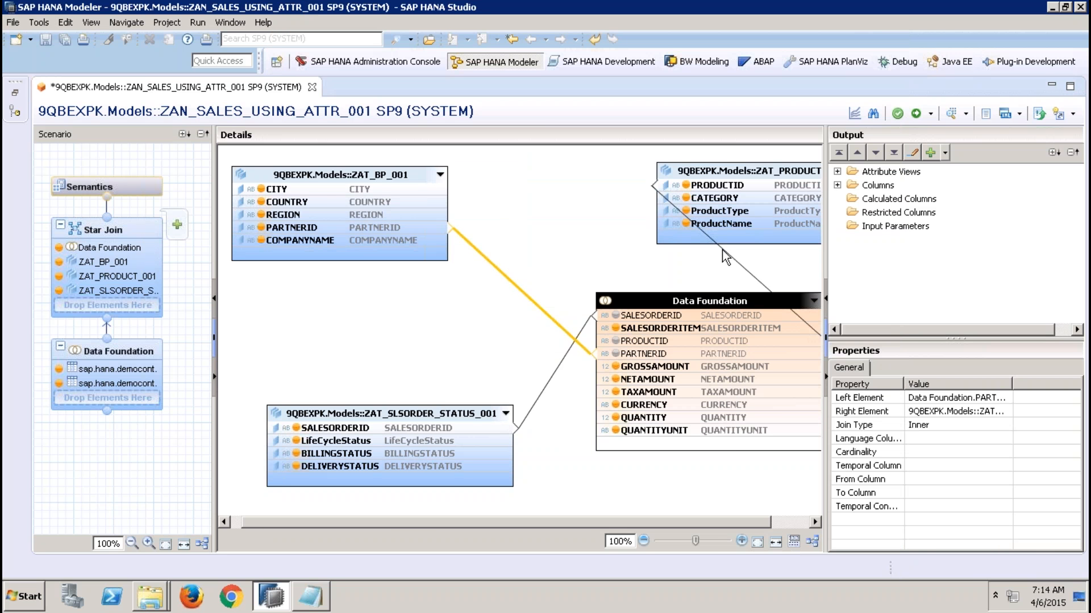
Set the join type between the Data Foundation and ZAT_PRODUCT_001 to Inner.
double_click(722, 252)
left_click(493, 356)
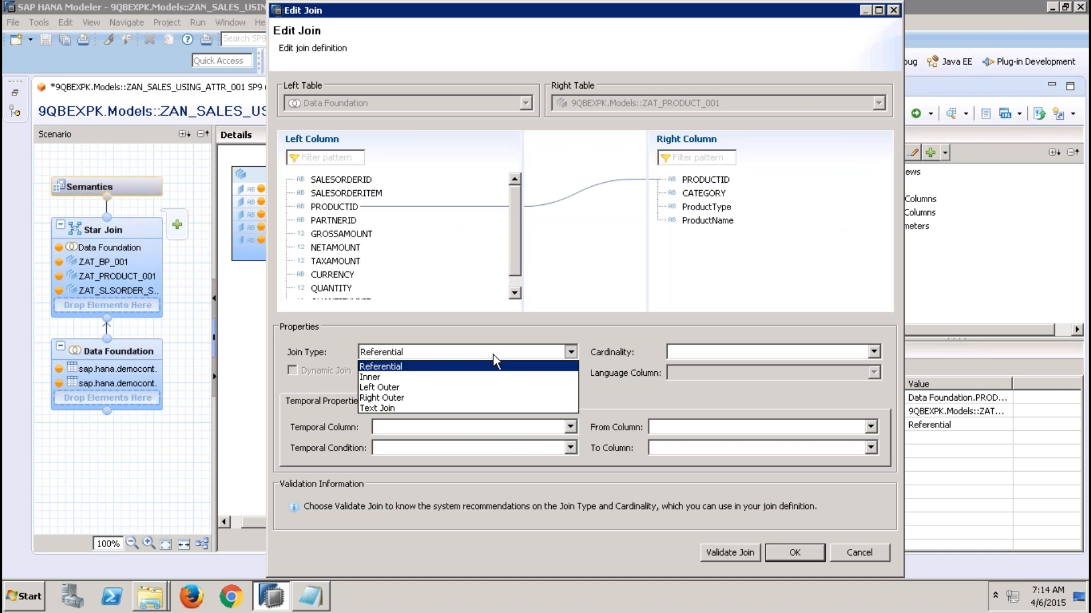
left_click(439, 377)
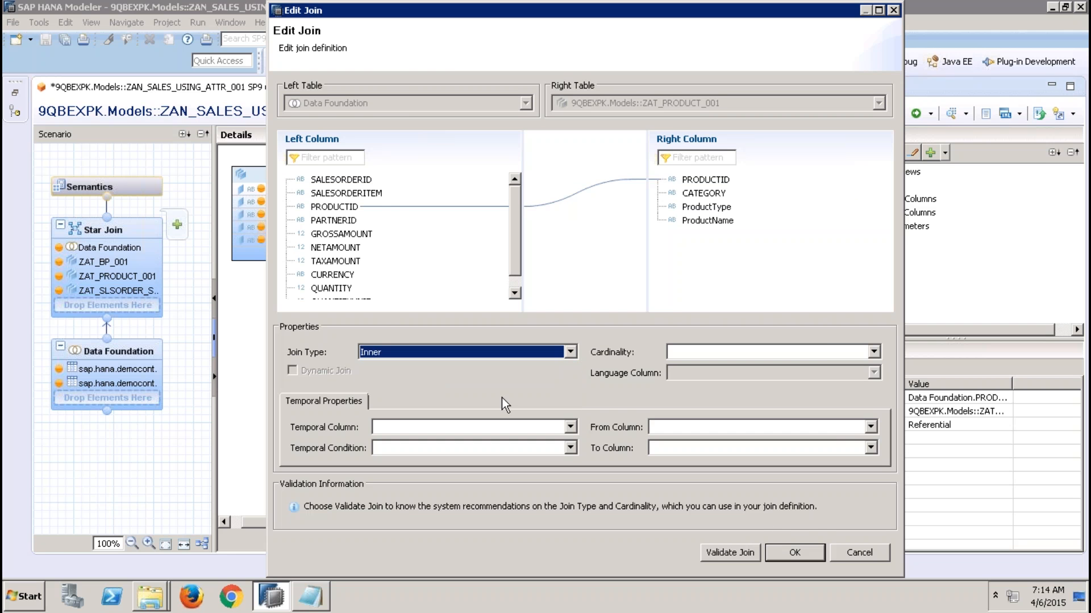
left_click(785, 549)
left_click(578, 431)
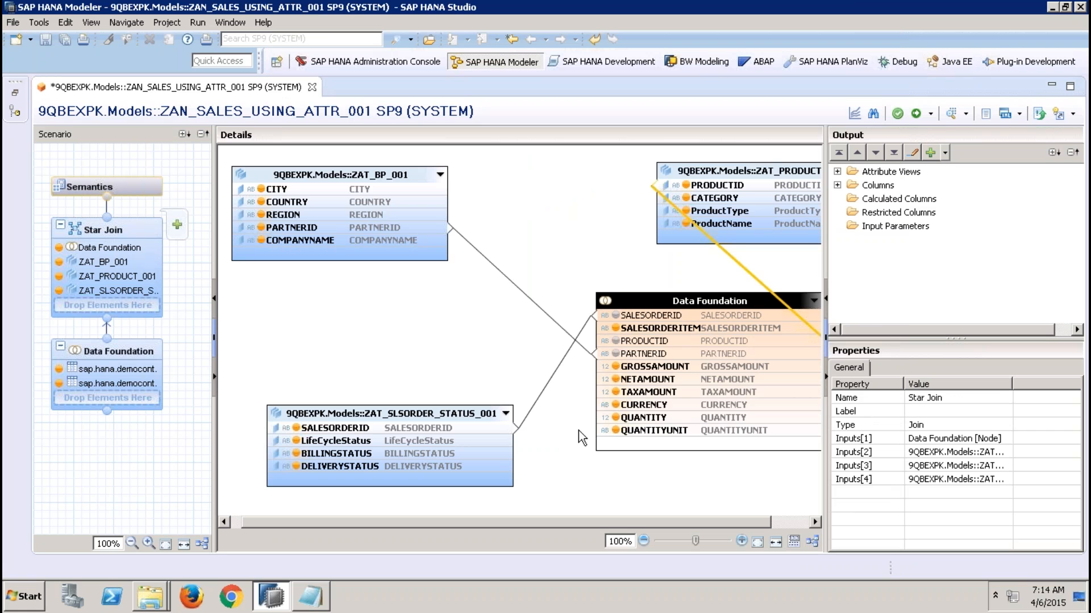
Examine the Star Join output's columns and attribute views, including the fields of ZAT_BP_001.
left_click(837, 185)
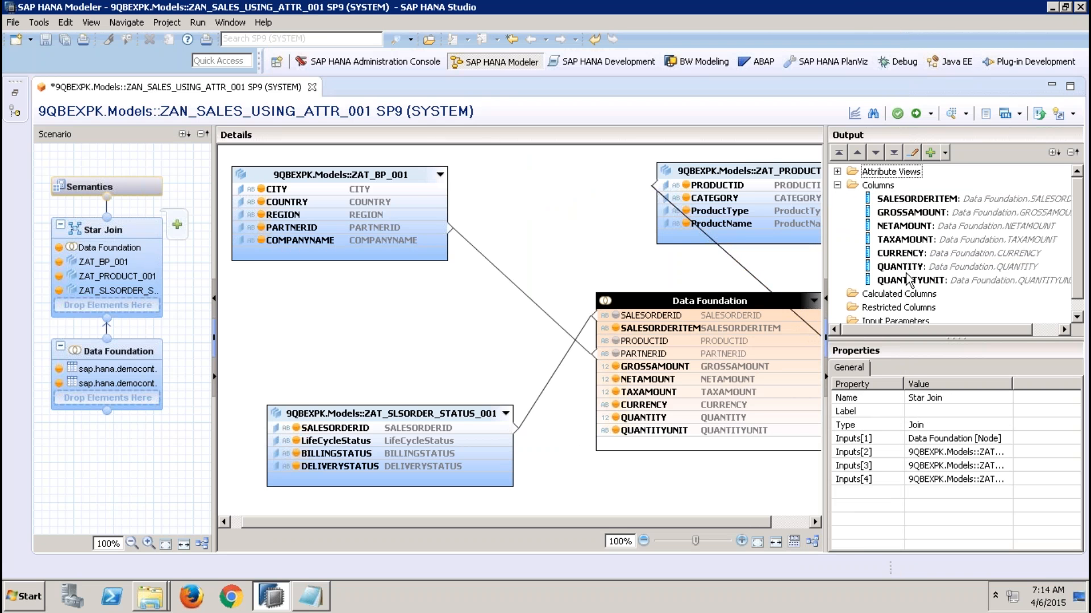
left_click(838, 185)
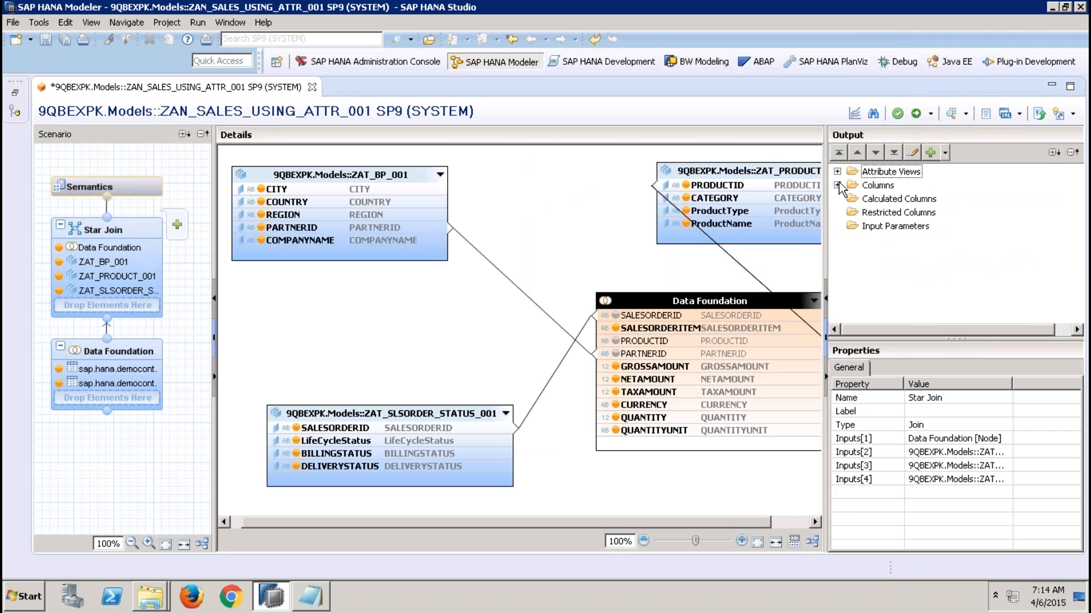
left_click(837, 171)
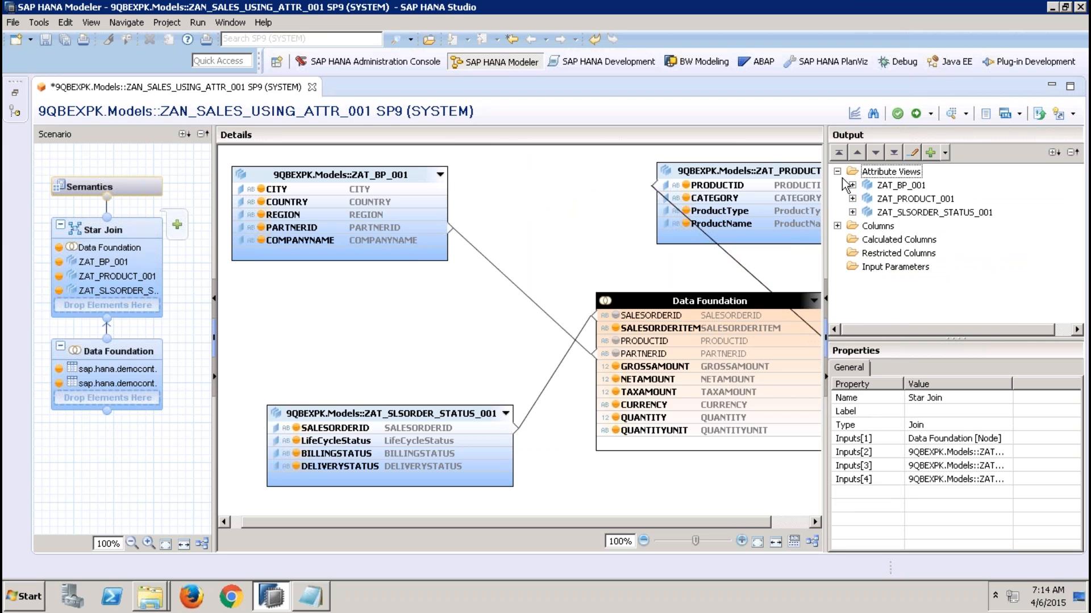
left_click(852, 186)
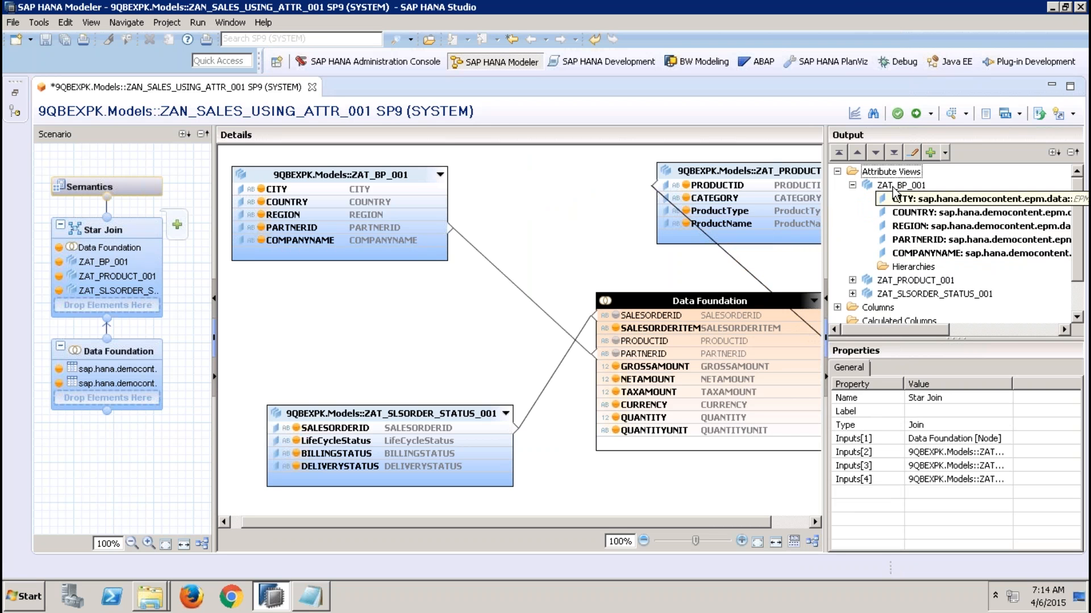
left_click(852, 186)
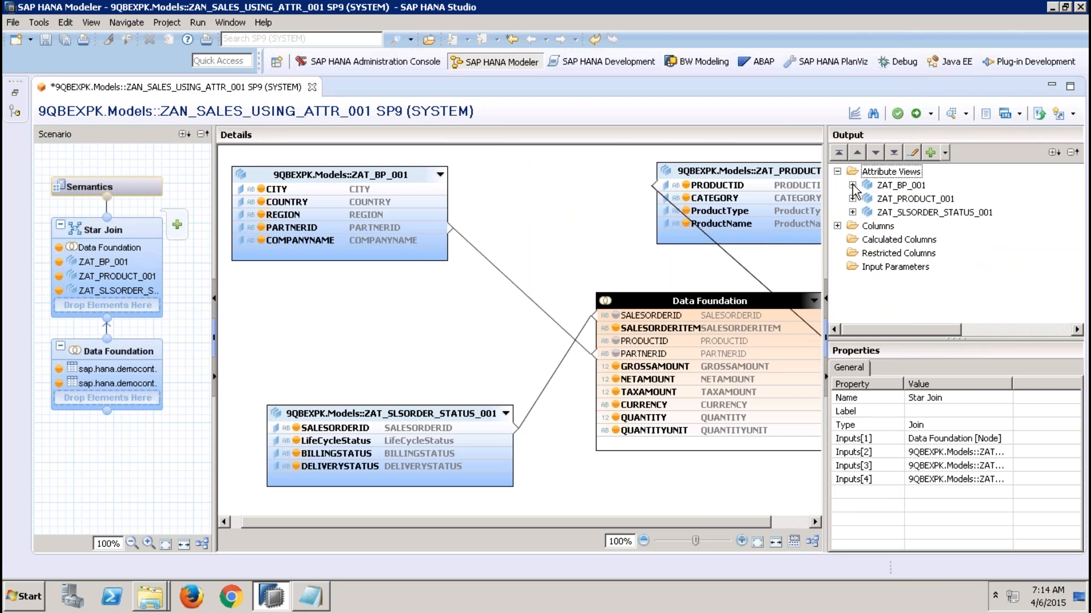
Open the Semantics node and examine its local columns and the shared columns from the attribute views.
left_click(151, 189)
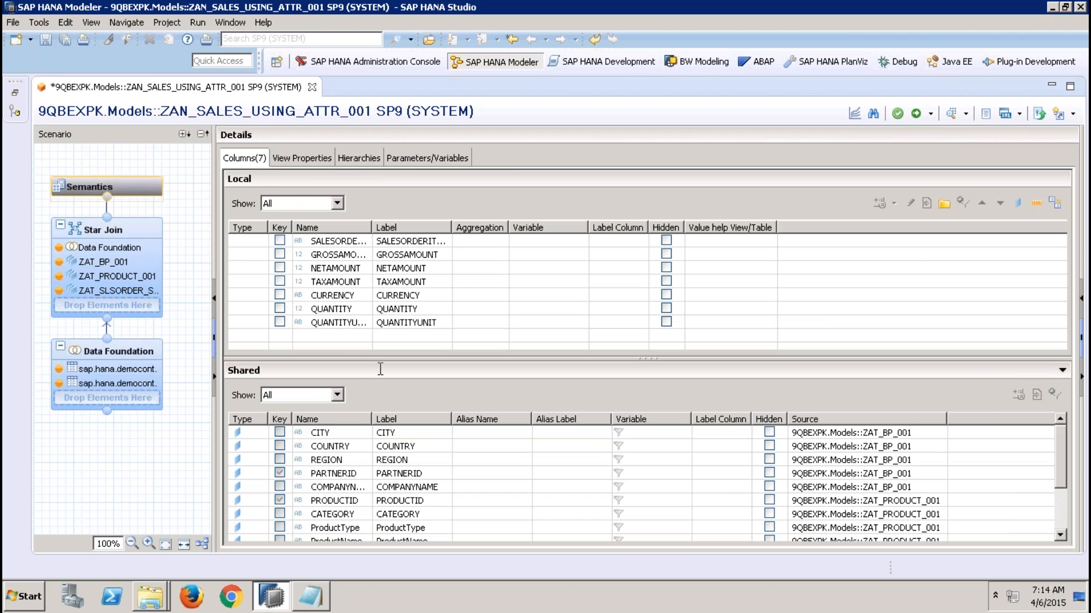
left_click_drag(379, 361, 352, 275)
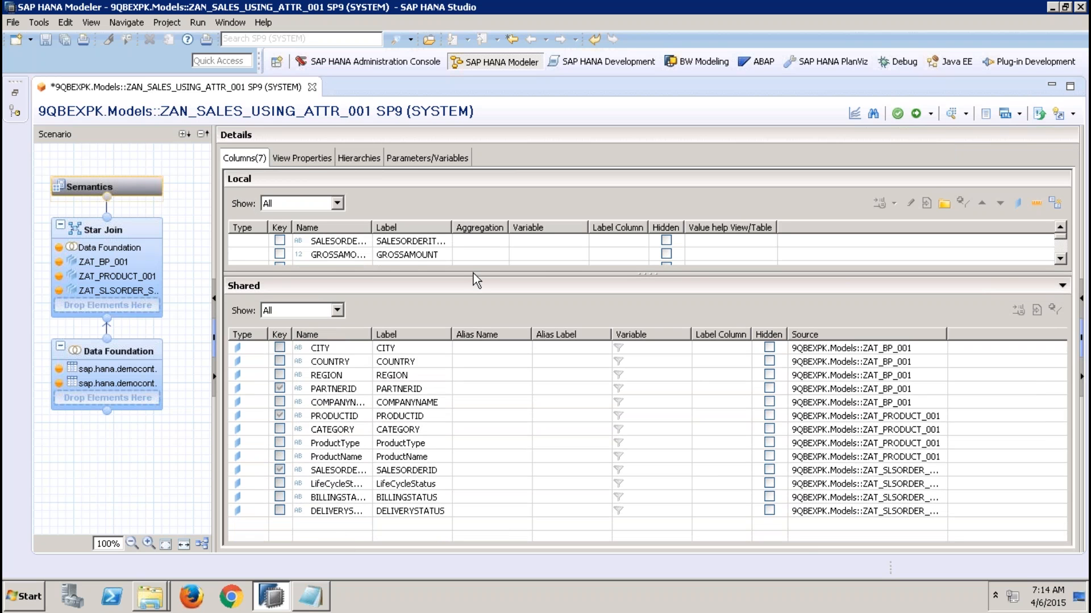
left_click_drag(473, 274, 480, 377)
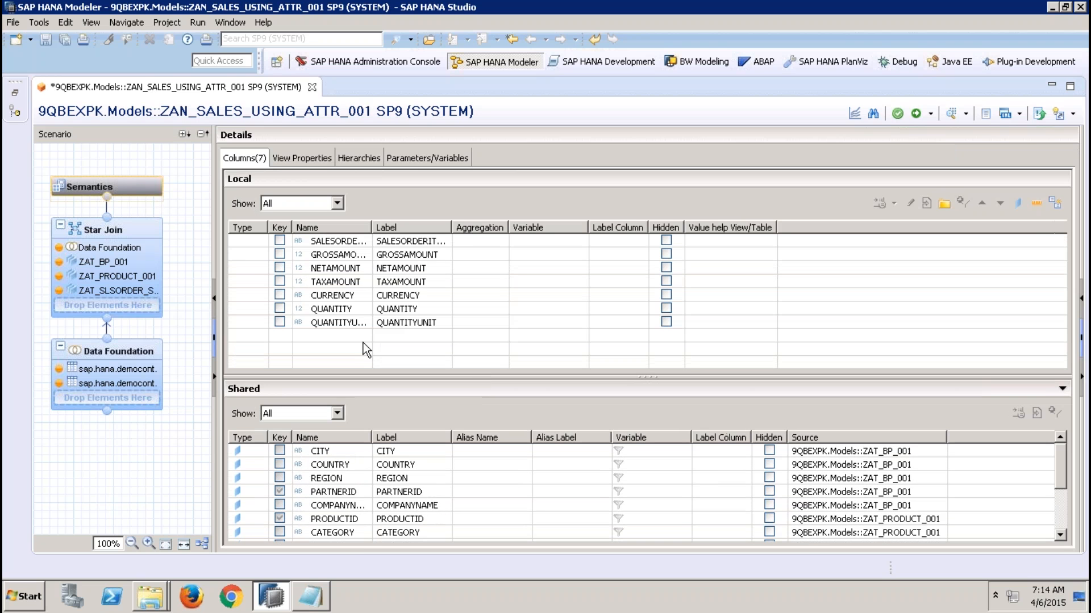
Set the central entity of the Data Foundation to the EPM.Sales.Item table.
left_click(137, 343)
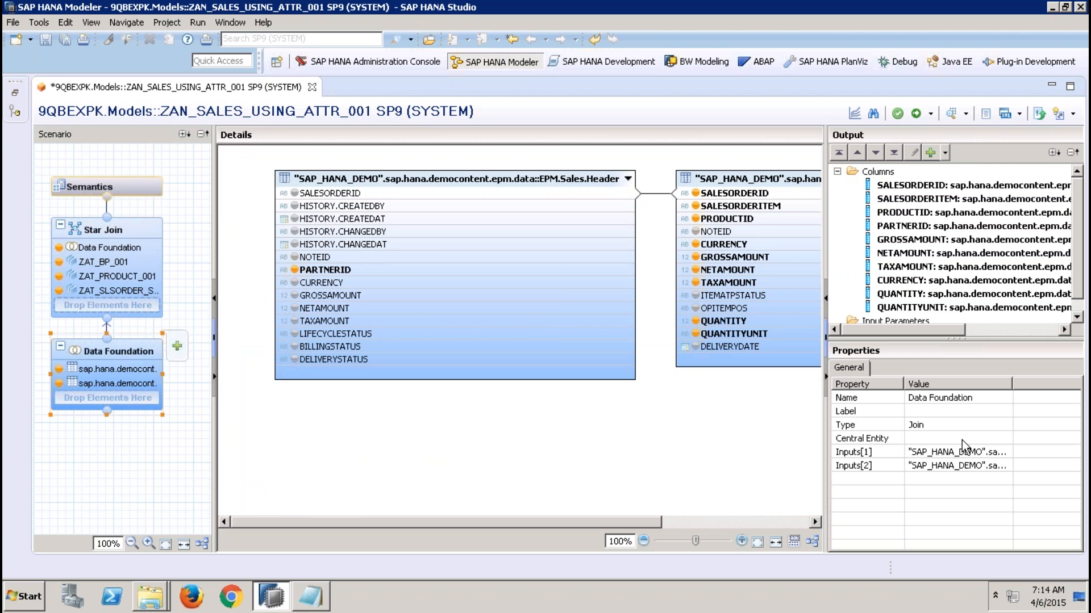
left_click(963, 441)
left_click(1005, 438)
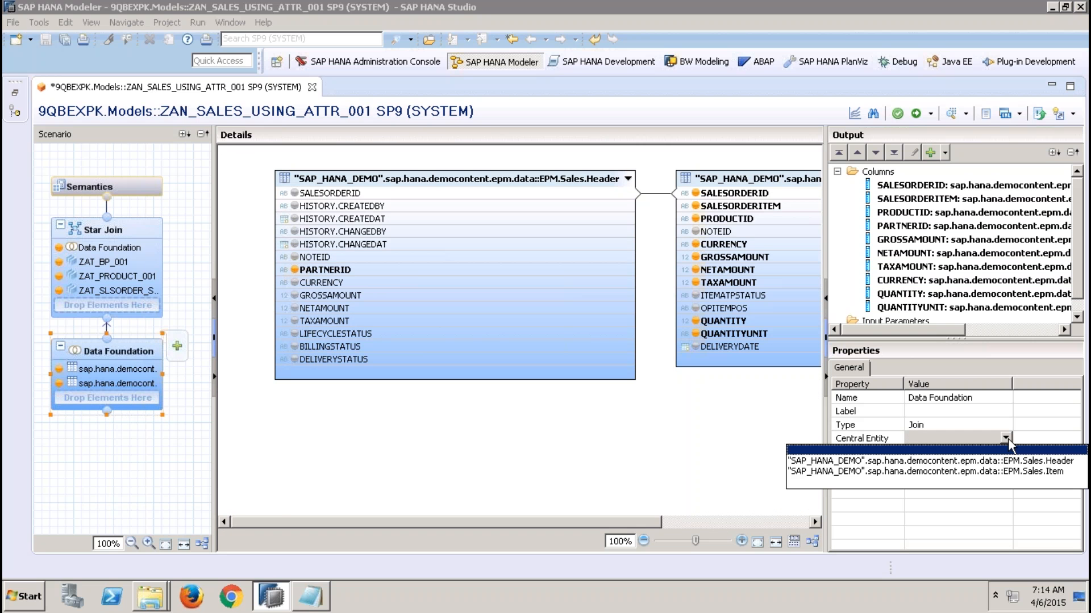
left_click(1012, 472)
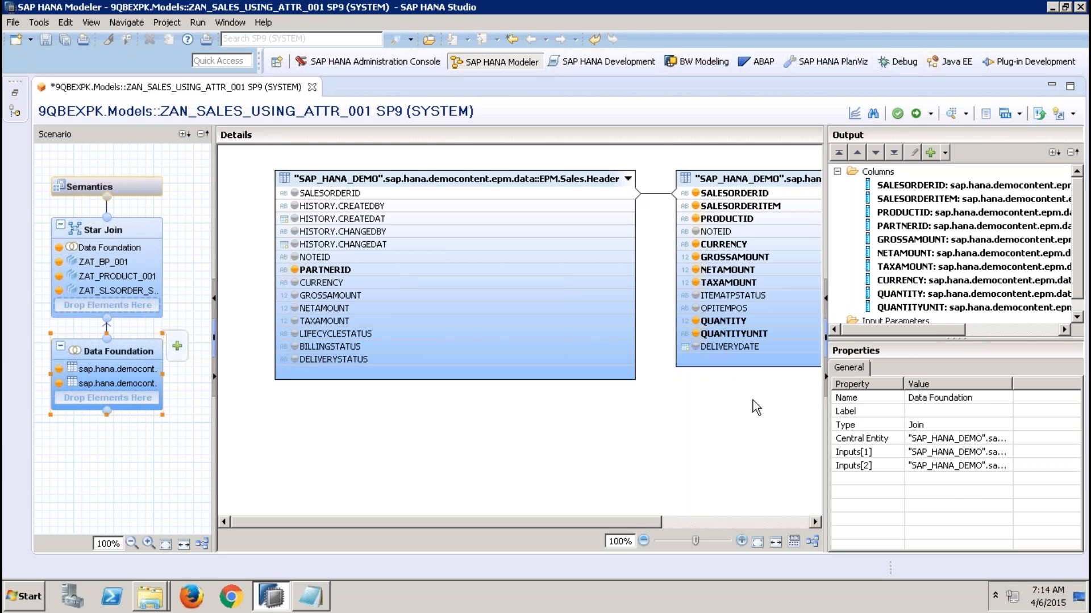
Auto-assign attribute and measure types to the local columns in Semantics, and activate the analytic view.
left_click(97, 185)
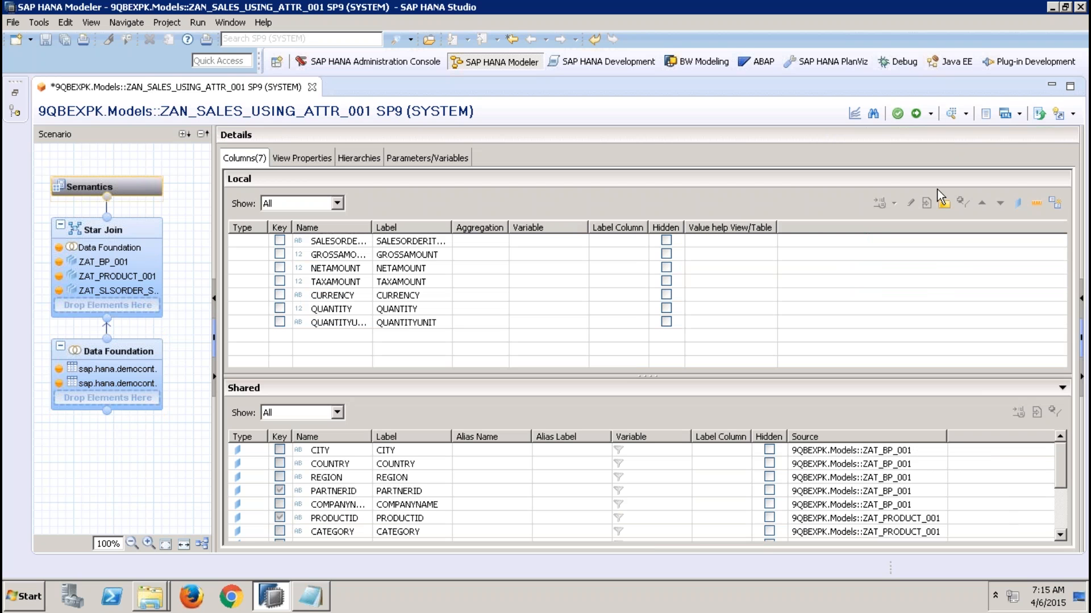
left_click(1054, 202)
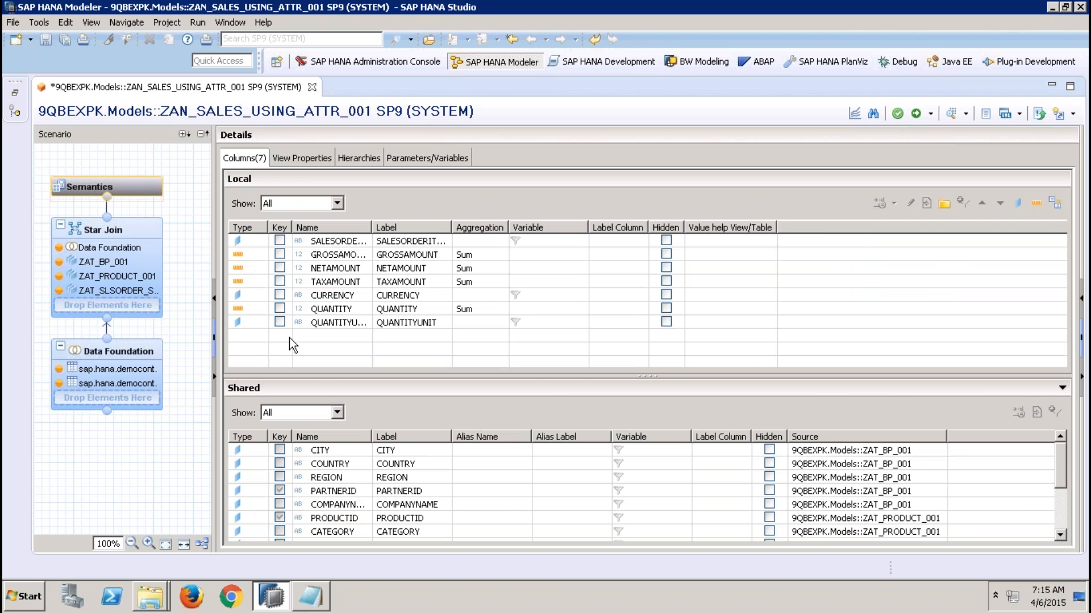
left_click(914, 114)
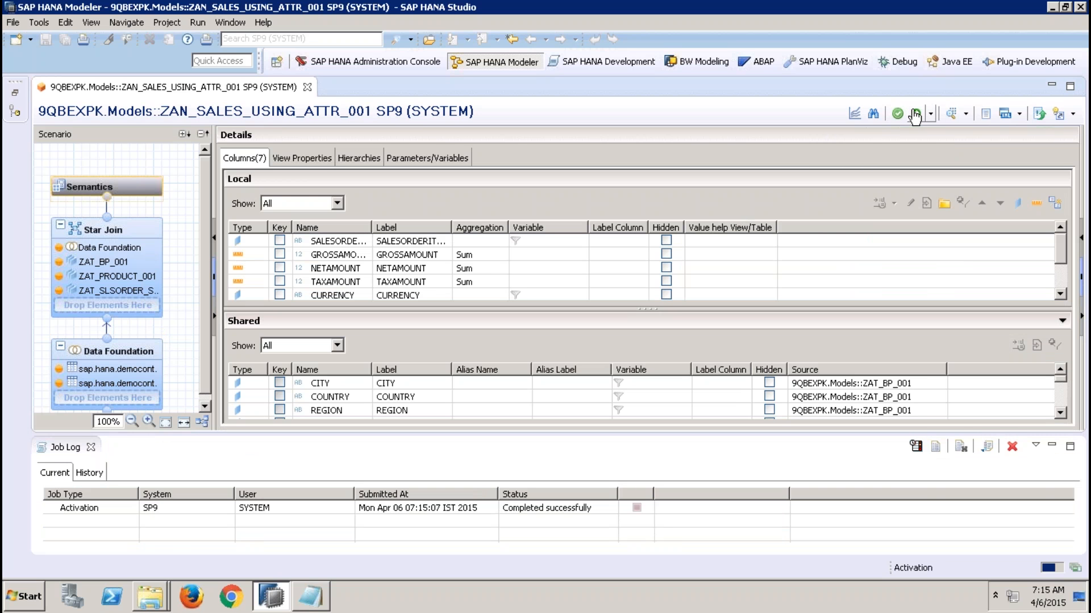
left_click(90, 447)
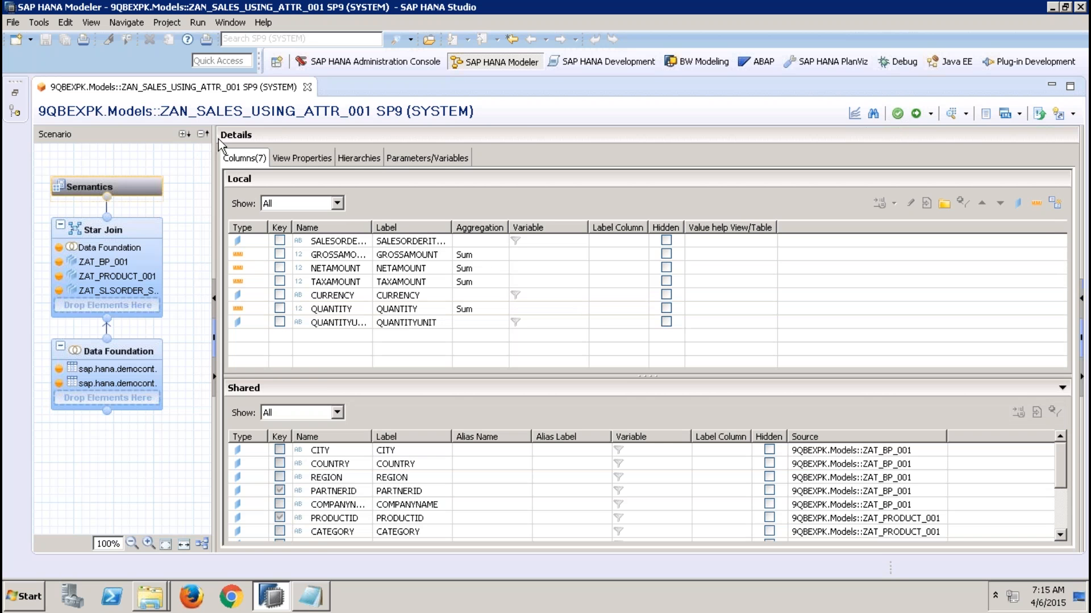
Launch SAP BusinessObjects Analysis for Microsoft Excel, show its Analysis tools and dismiss the Office activation notice.
left_click(28, 597)
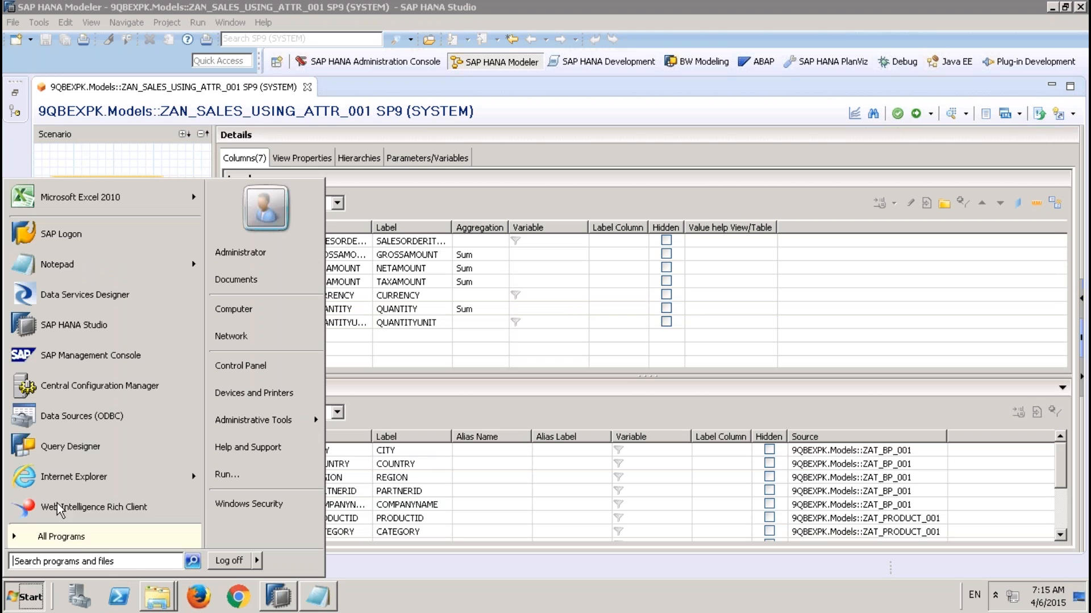
left_click(88, 541)
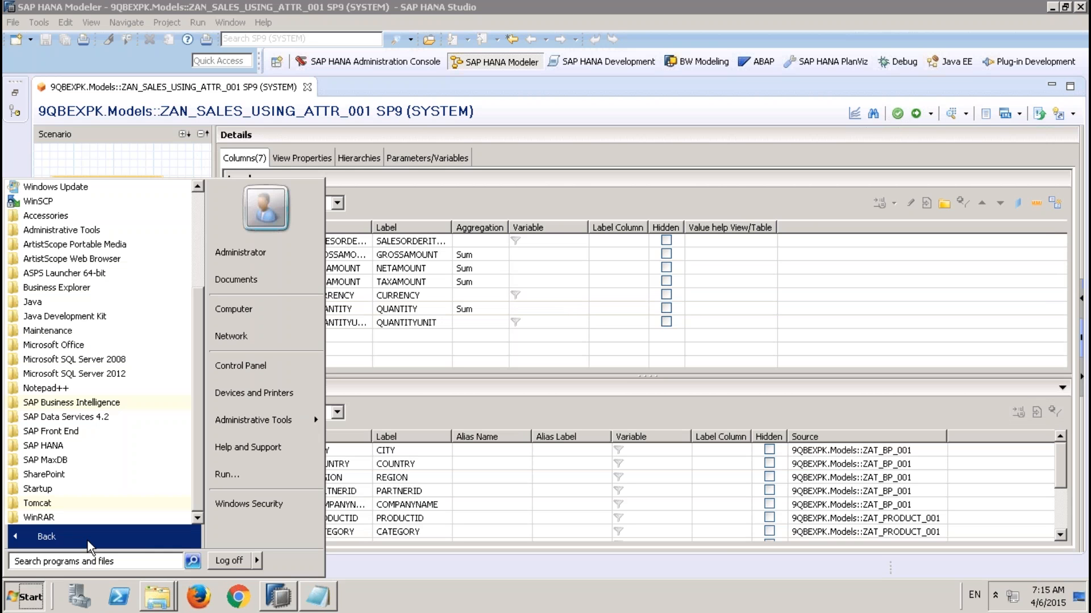
left_click(86, 406)
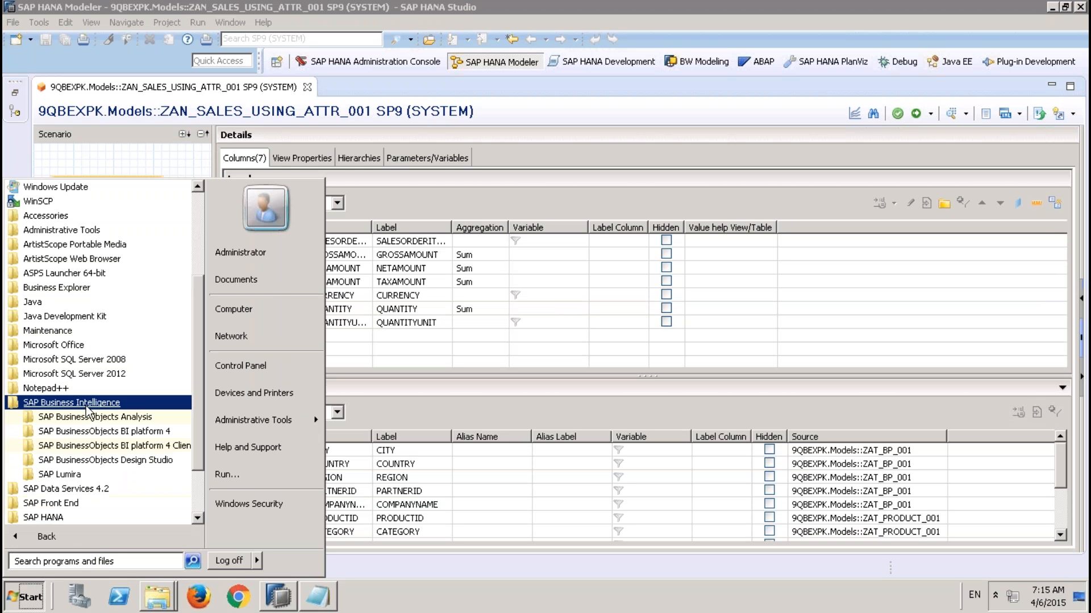
left_click(121, 418)
left_click(131, 430)
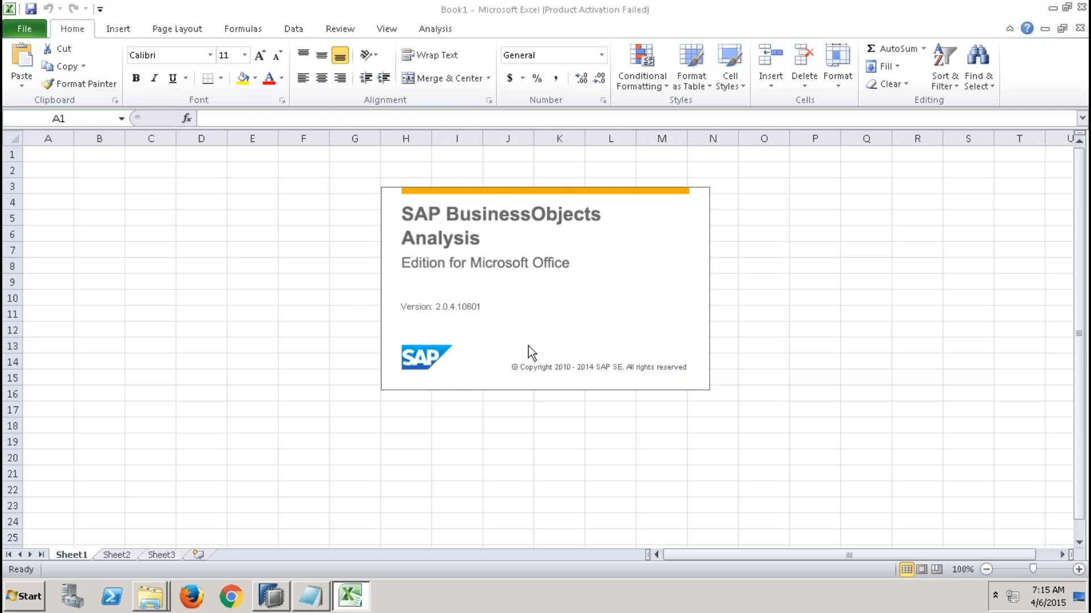
left_click(432, 29)
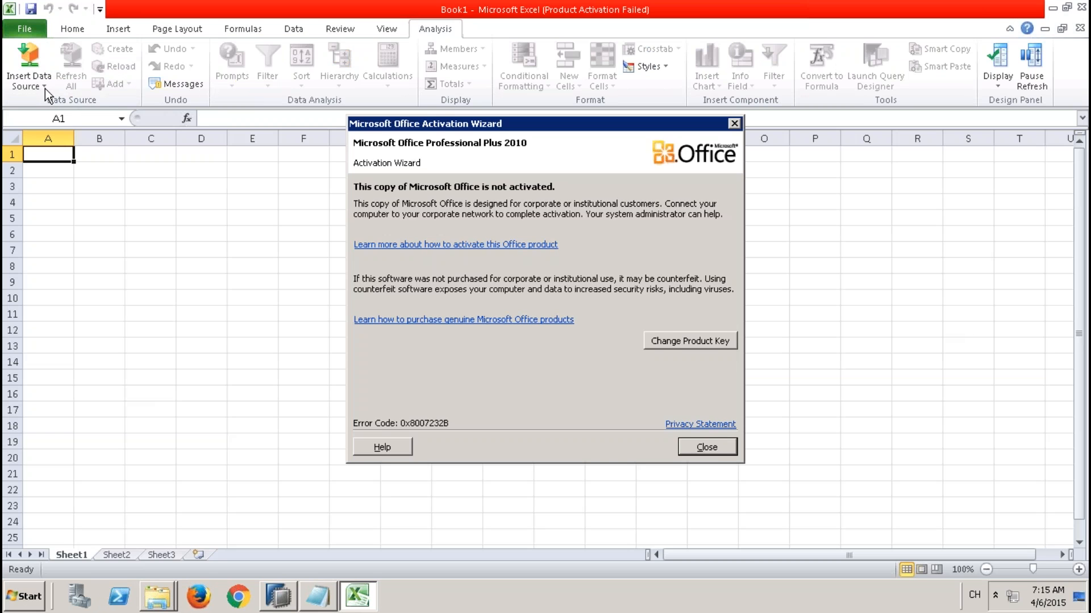
left_click(711, 445)
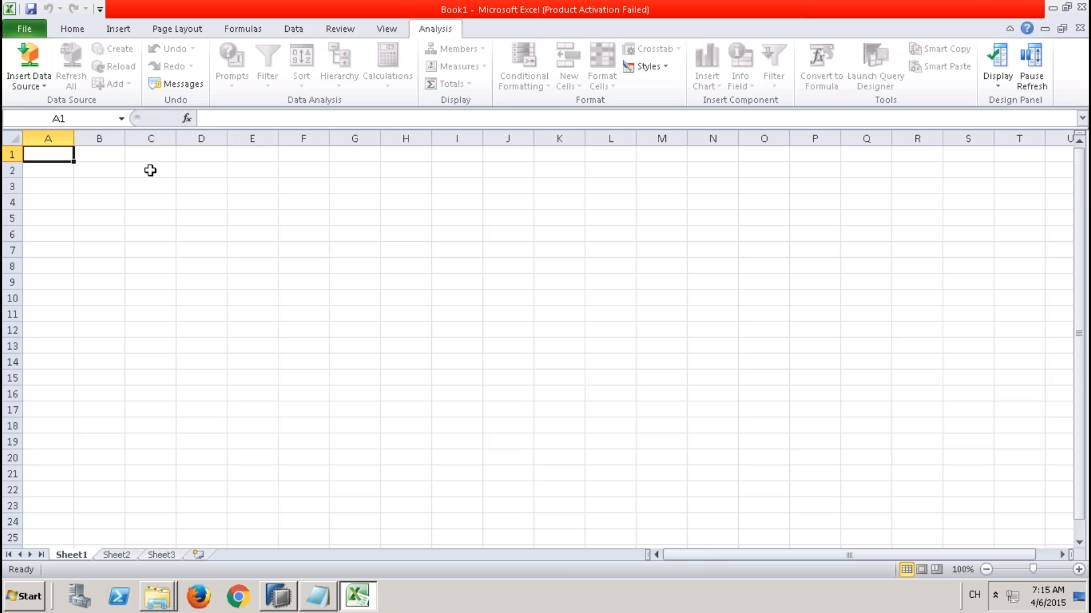
Select 9QBEXCONNECTION TO HANA as the data source connection and log on with the user name and password.
left_click(35, 87)
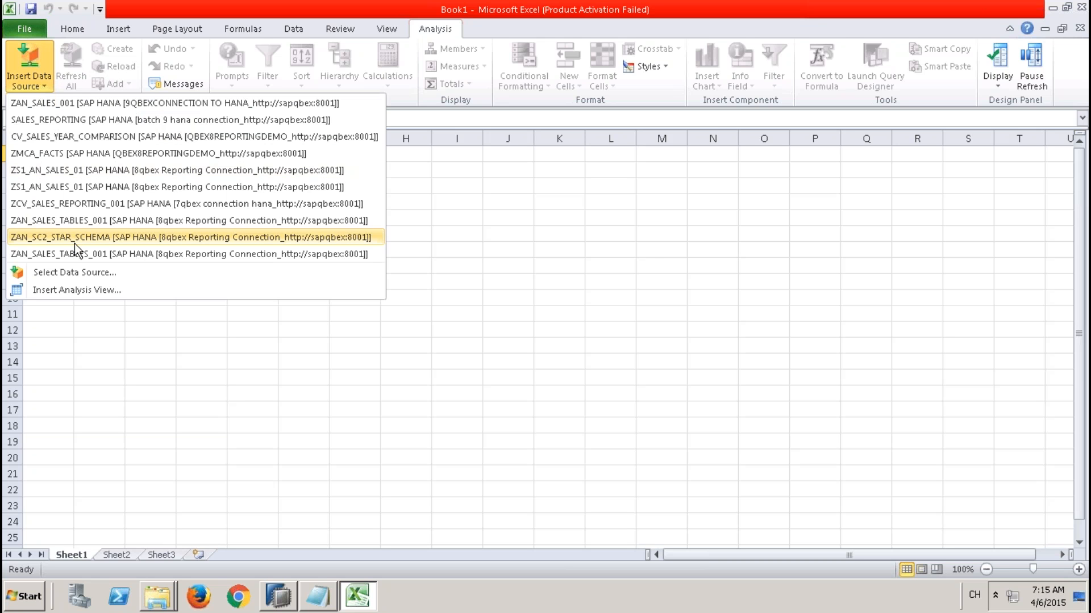
left_click(85, 274)
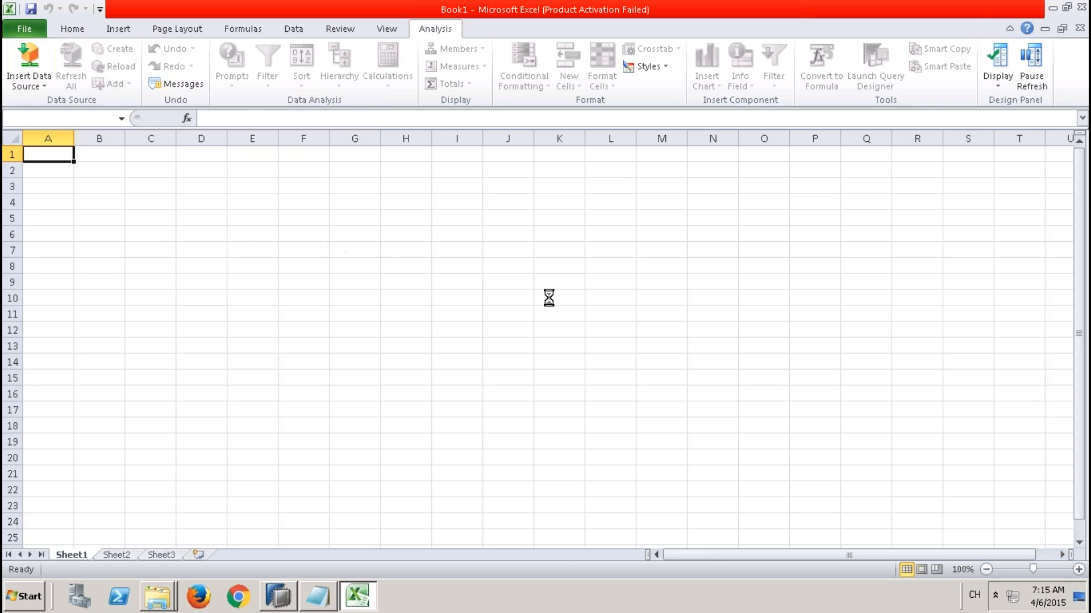
left_click(542, 361)
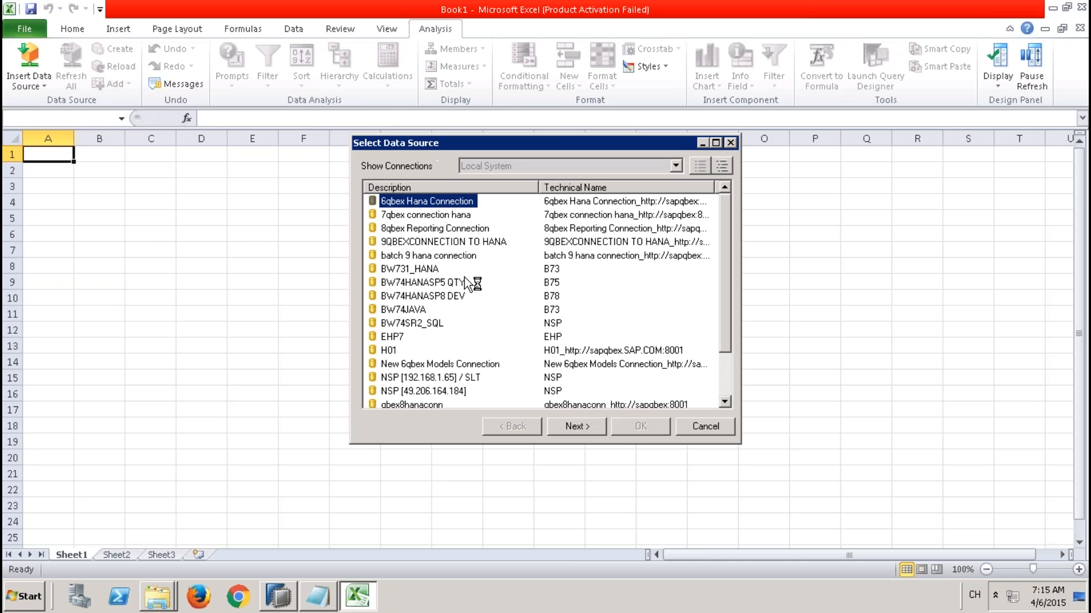
left_click(434, 243)
left_click(579, 428)
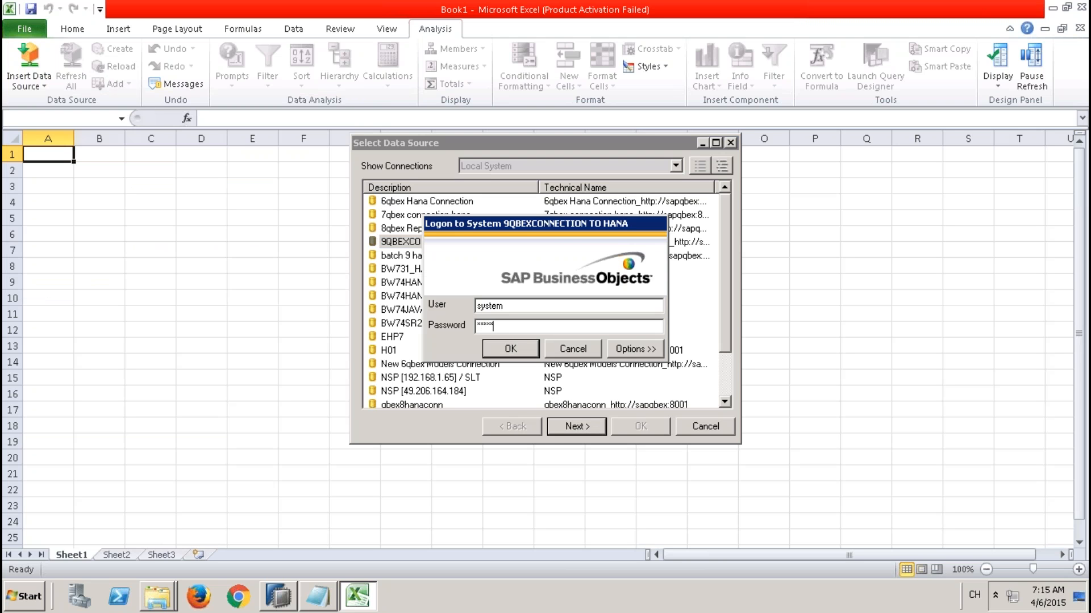
key("Return")
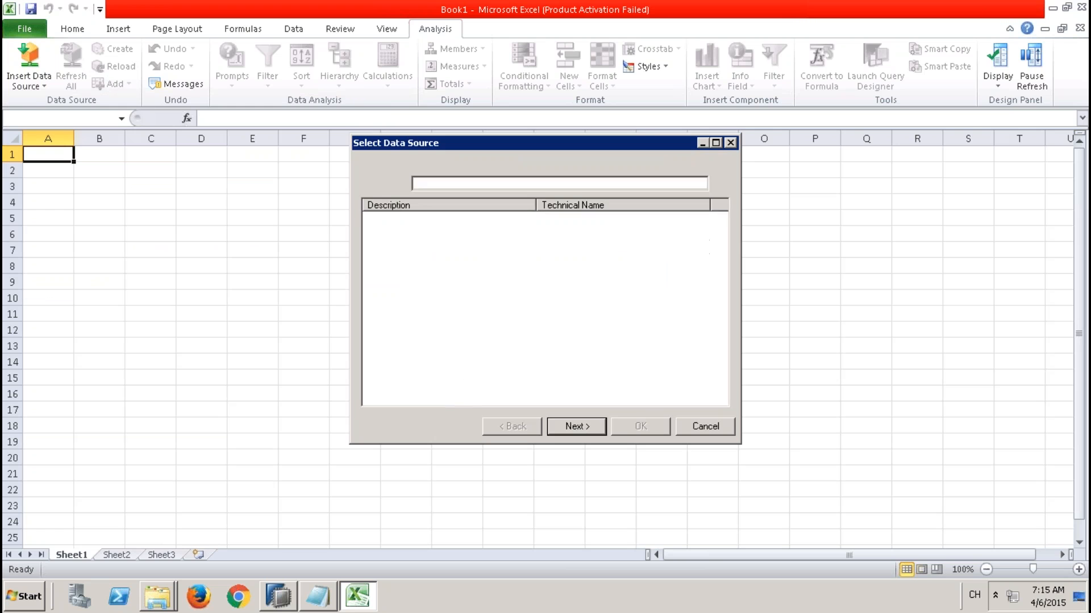
Insert ZAN_SALES_USING_ATTR_001 from the Models folder of 9QBEXPK and add COMPANYNAME to the report's rows.
left_click(448, 165)
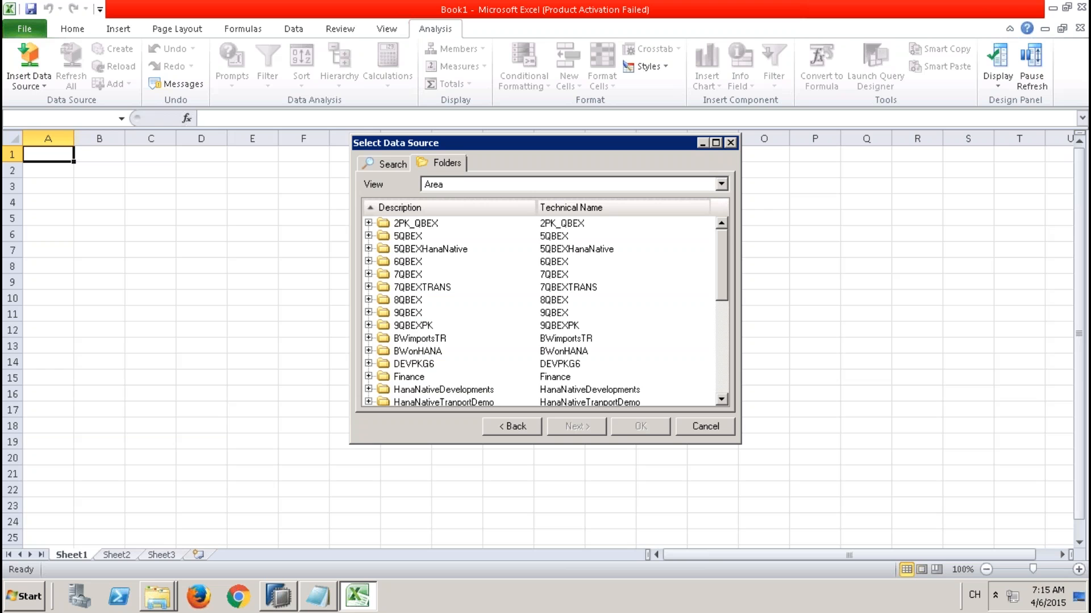
left_click(384, 326)
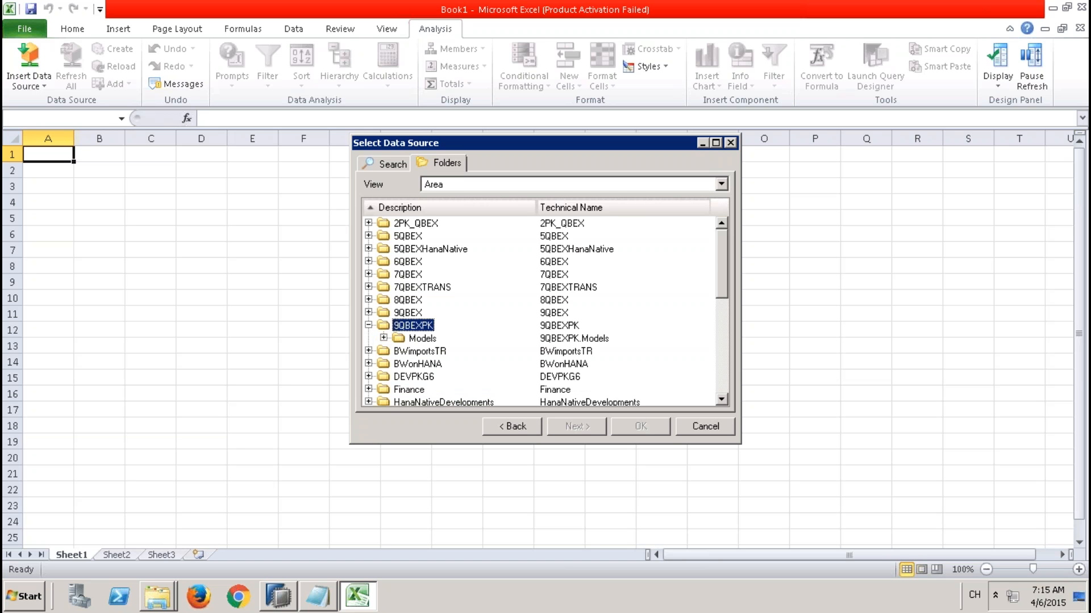
left_click(384, 338)
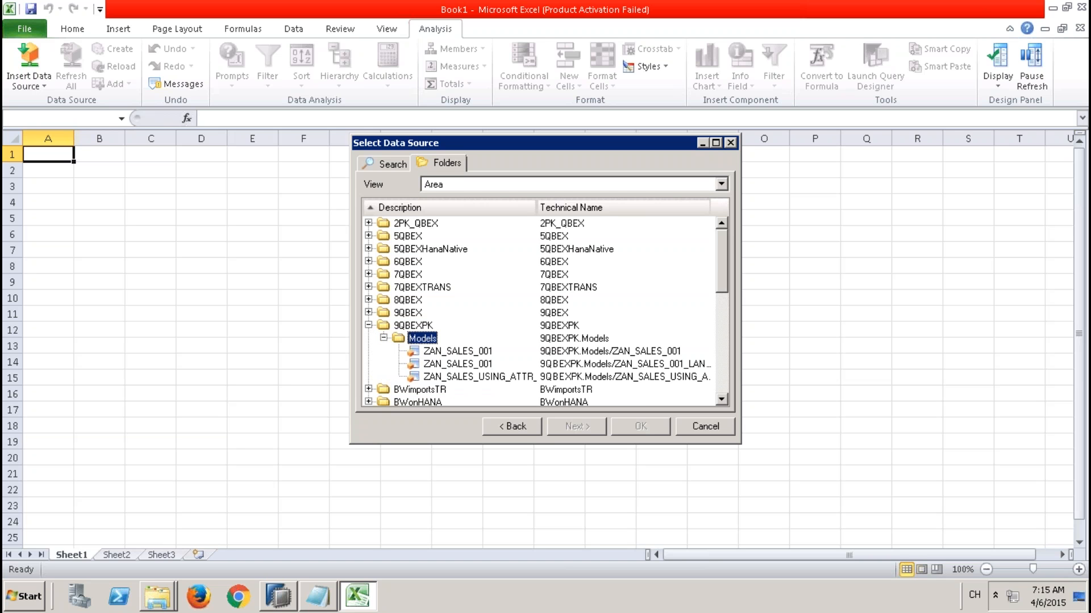
left_click(486, 377)
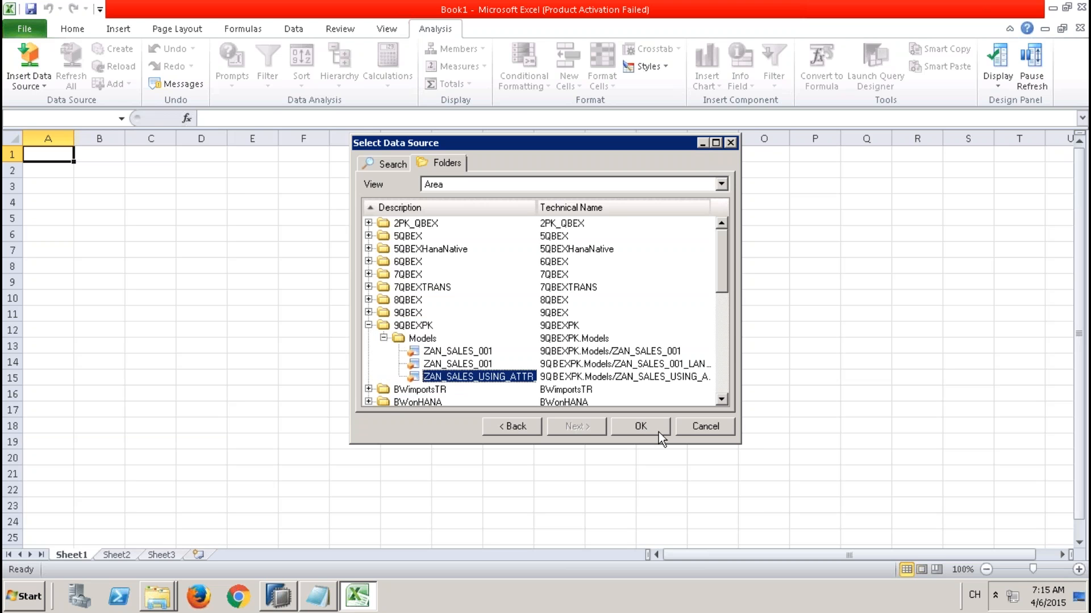
left_click(658, 431)
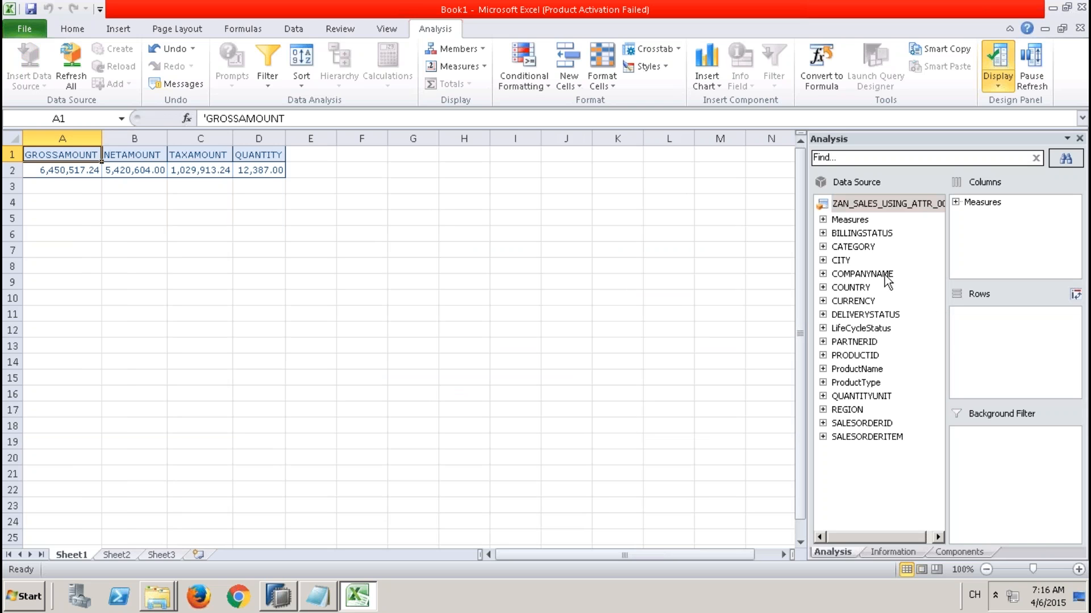
left_click_drag(887, 276, 954, 320)
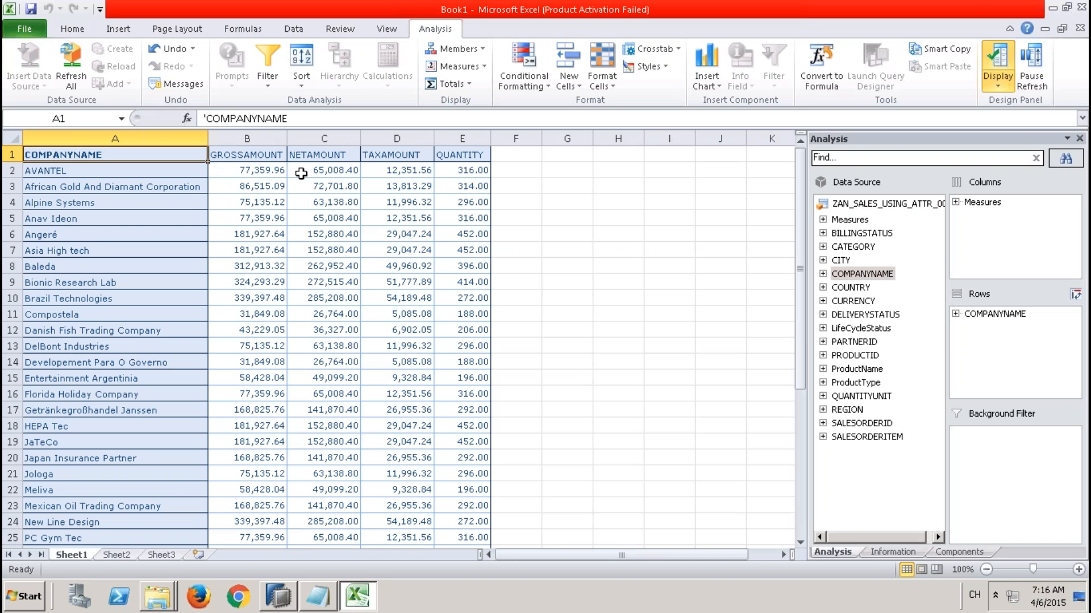
Create a new blank workbook.
left_click(25, 28)
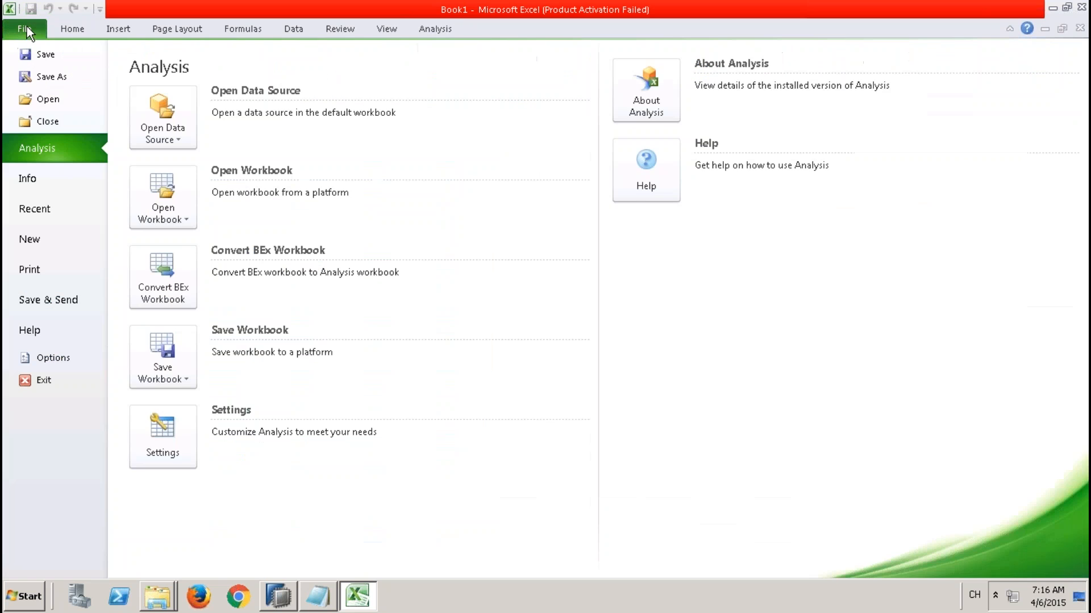
left_click(50, 242)
double_click(171, 153)
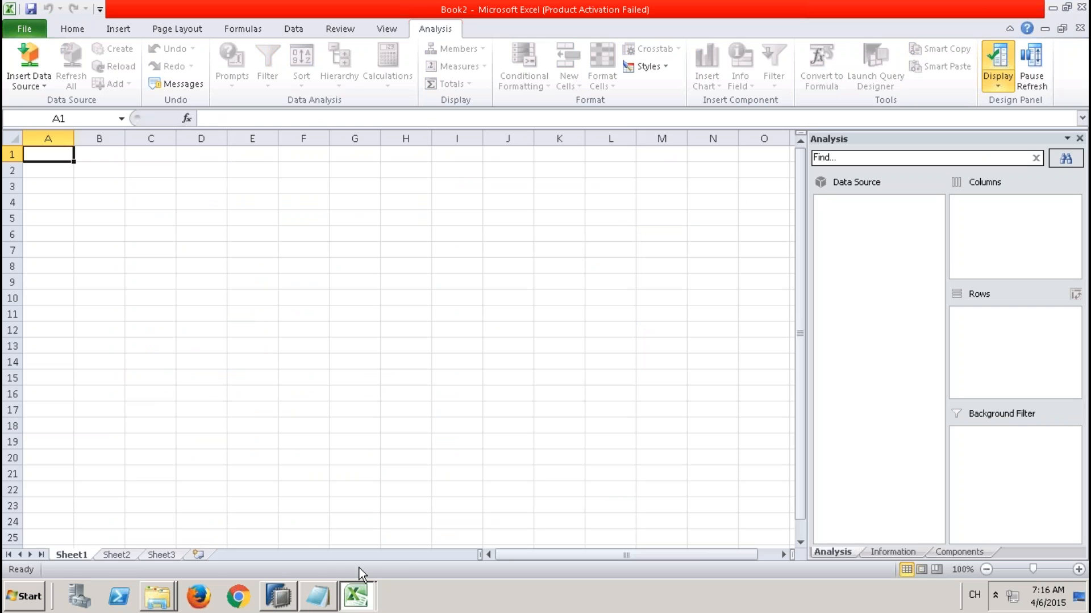
Check the COMPANYNAME report in Book1 and return to the blank Book2.
mouse_move(358, 605)
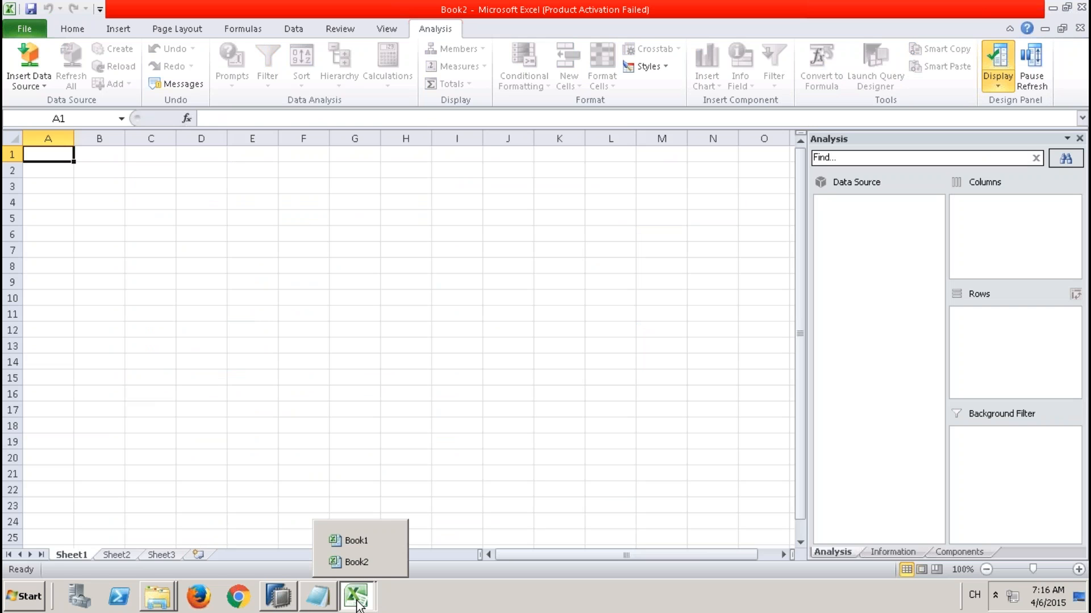
left_click(355, 540)
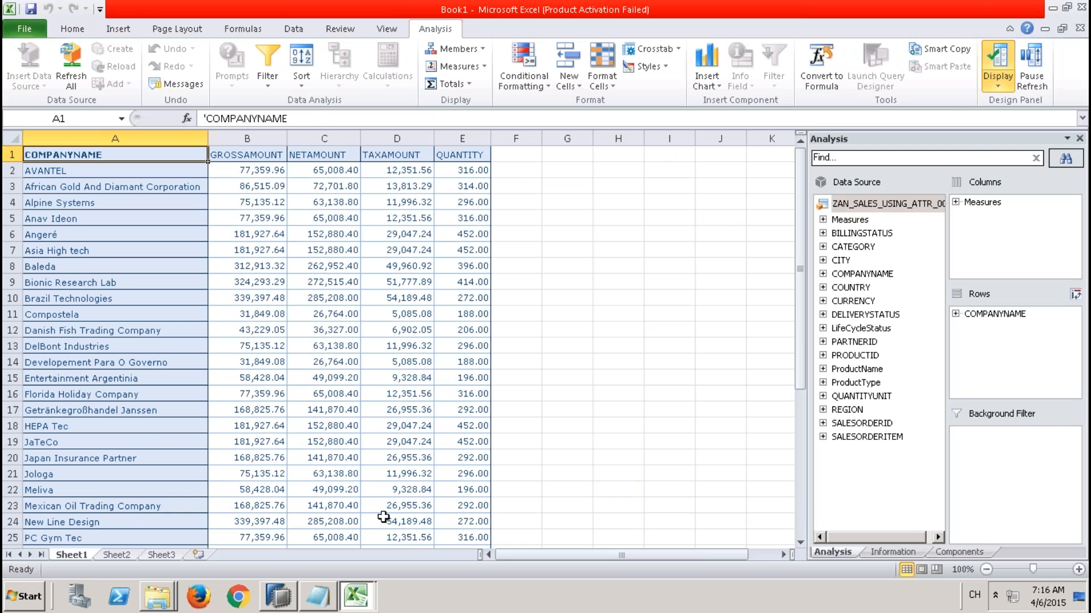
mouse_move(358, 605)
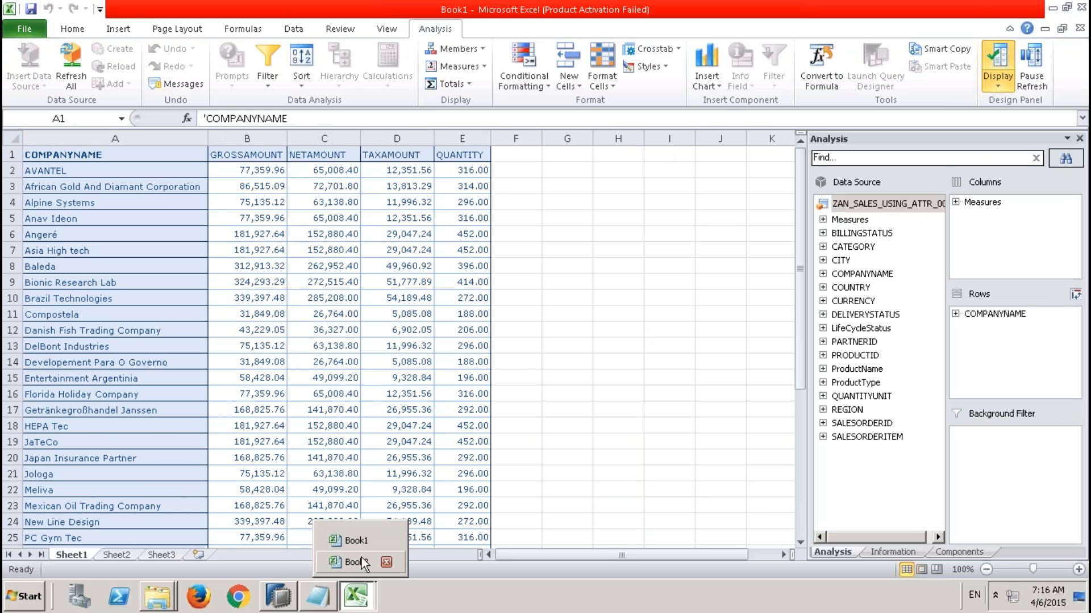
left_click(356, 562)
Insert the recently used ZAN_SALES_001 data source into Book2 and add COMPANYNAME to the rows.
left_click(41, 86)
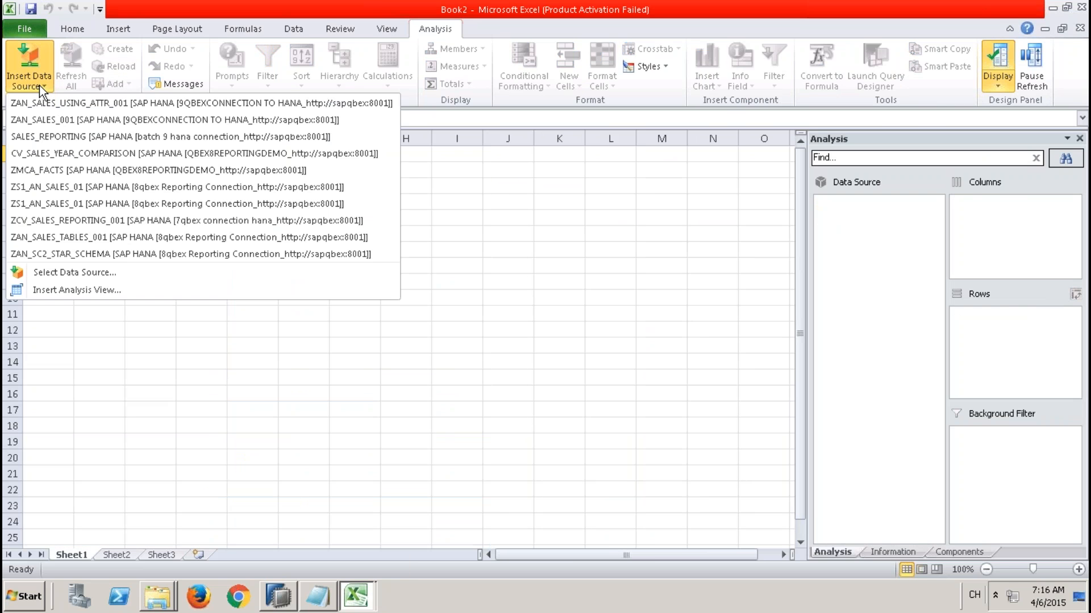
left_click(60, 121)
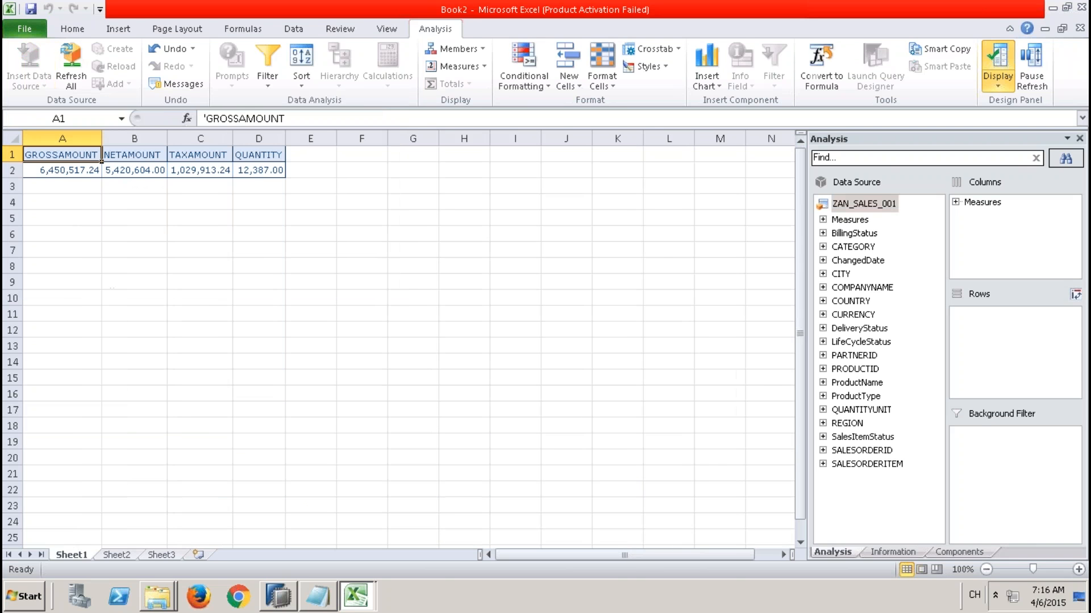
left_click(886, 290)
left_click_drag(888, 296, 966, 346)
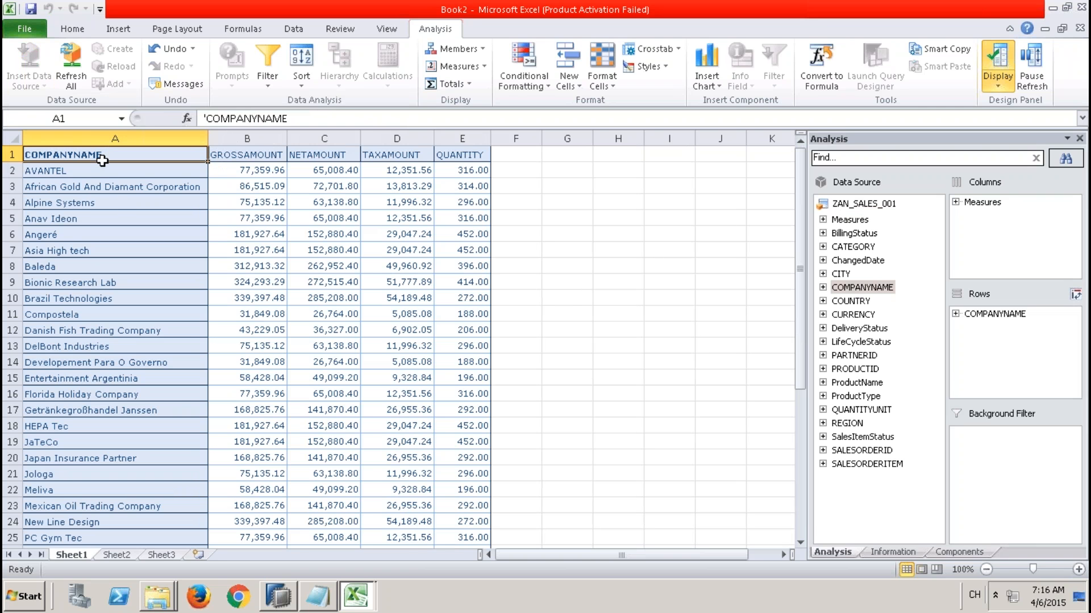
Compare the AVANTEL figures in Book2 with the same company's figures in Book1.
left_click(139, 169)
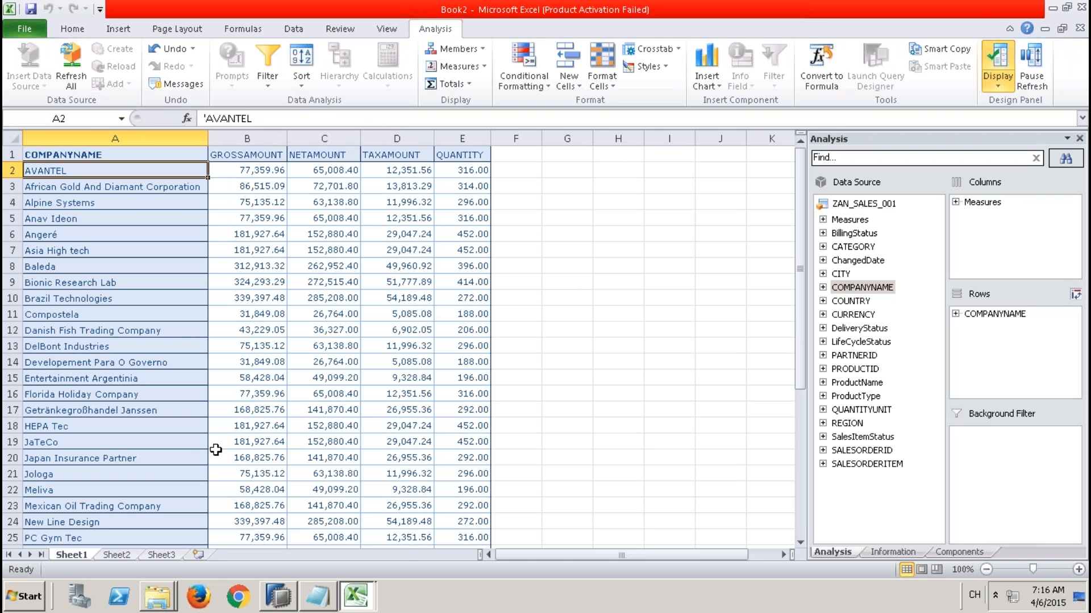
mouse_move(356, 596)
left_click(358, 540)
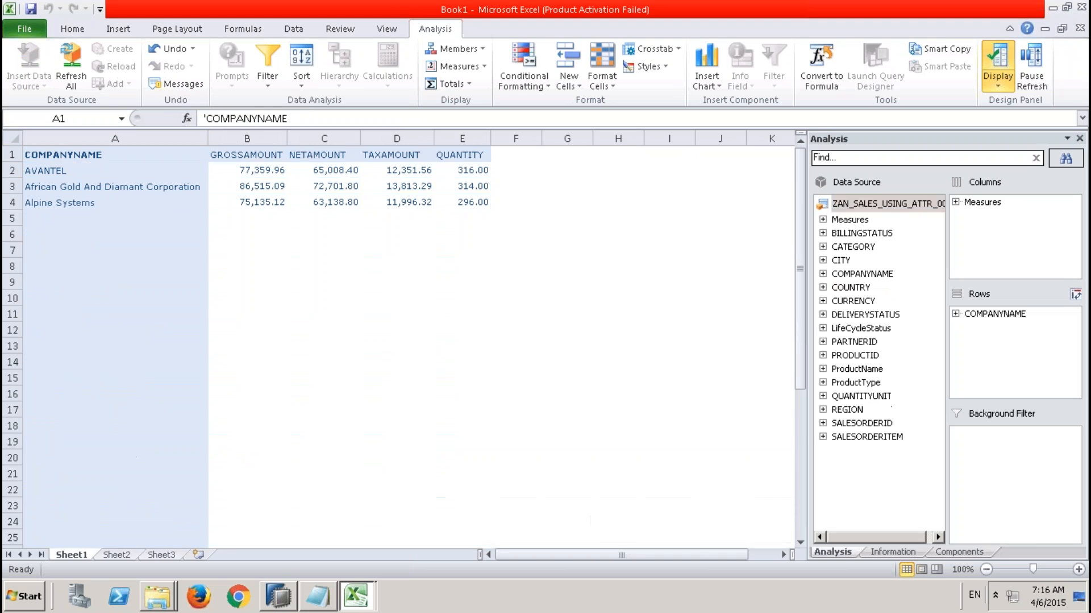
left_click(256, 169)
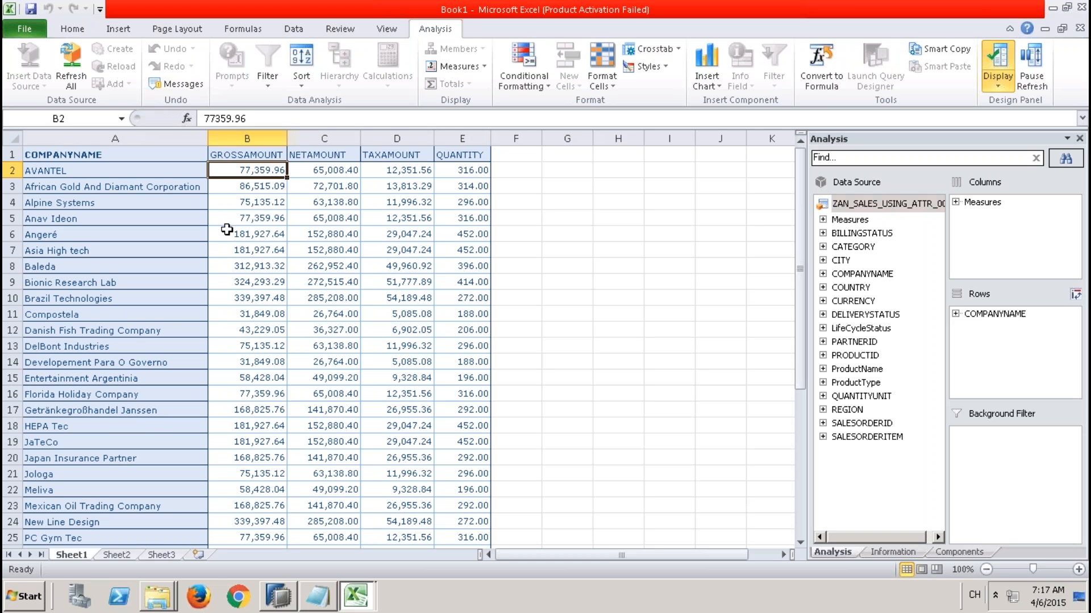
Switch to SAP HANA Studio to check the local columns of ZAN_SALES_USING_ATTR_001, and return to Book2 in Excel.
left_click(279, 597)
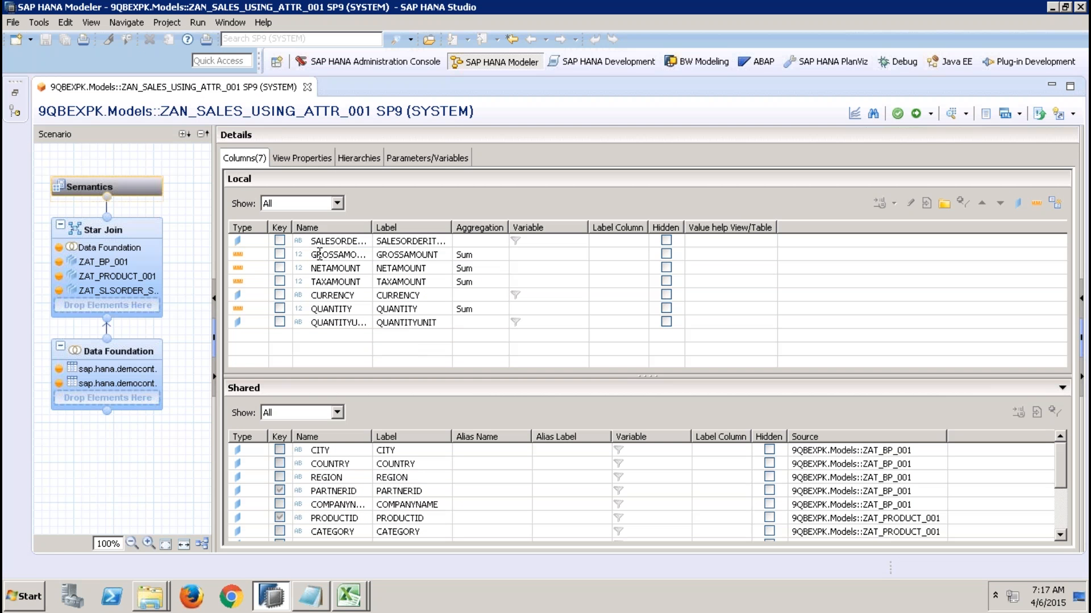
left_click(319, 254)
mouse_move(353, 588)
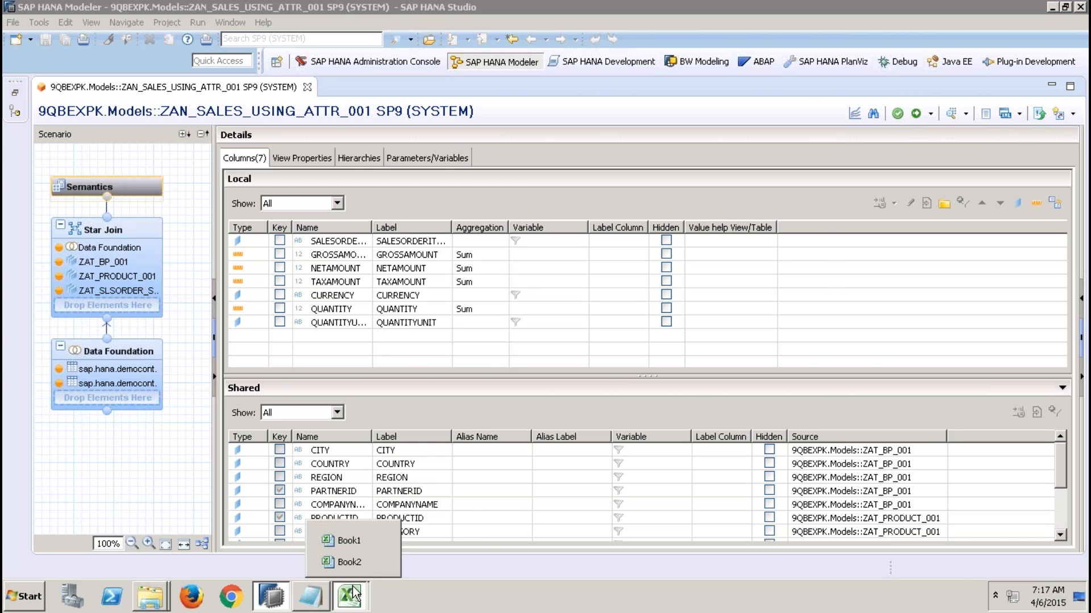
left_click(357, 562)
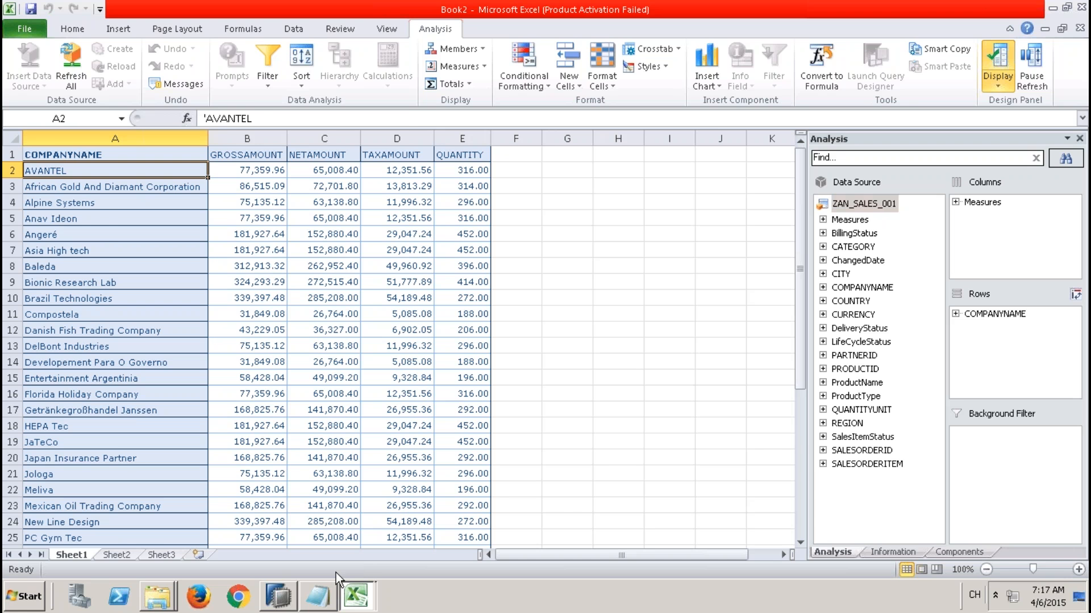
Switch to SAP HANA Studio, restore the Systems tree and close the ZAN_SALES_USING_ATTR_001 editor.
left_click(278, 596)
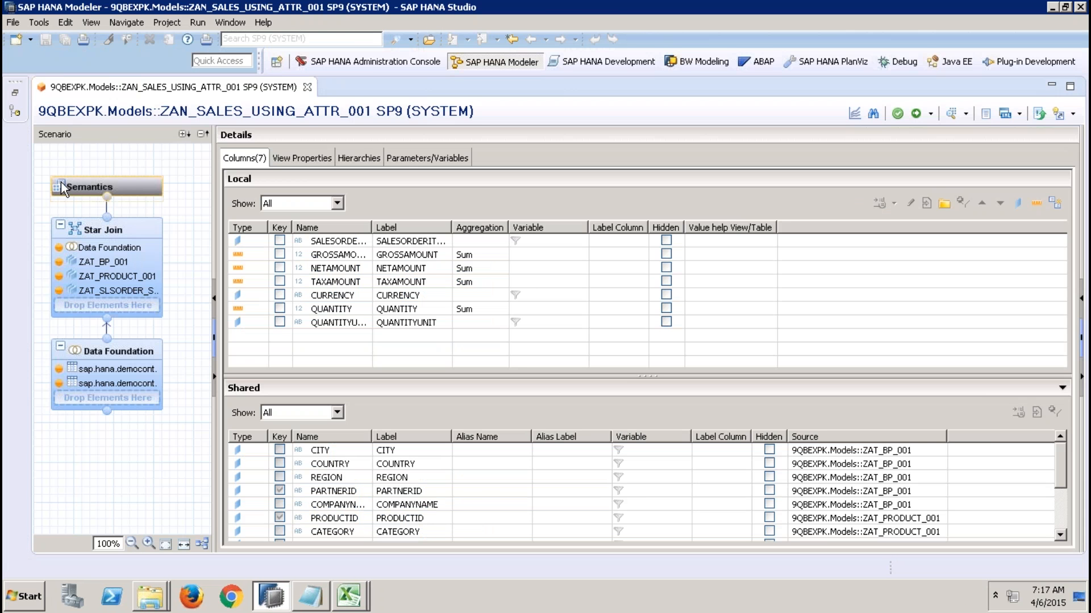
left_click(15, 92)
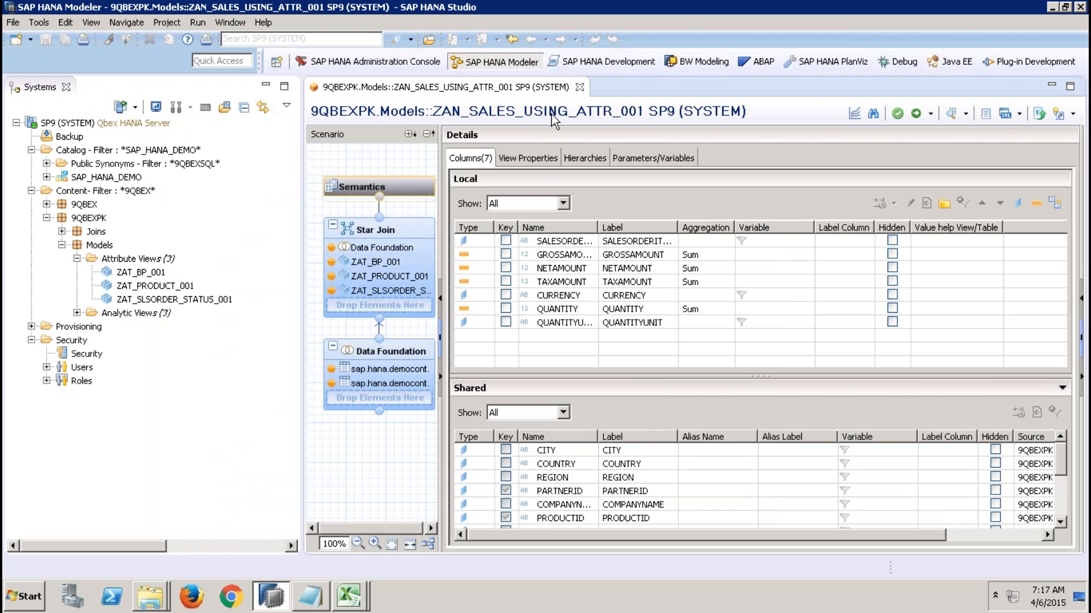
left_click(580, 87)
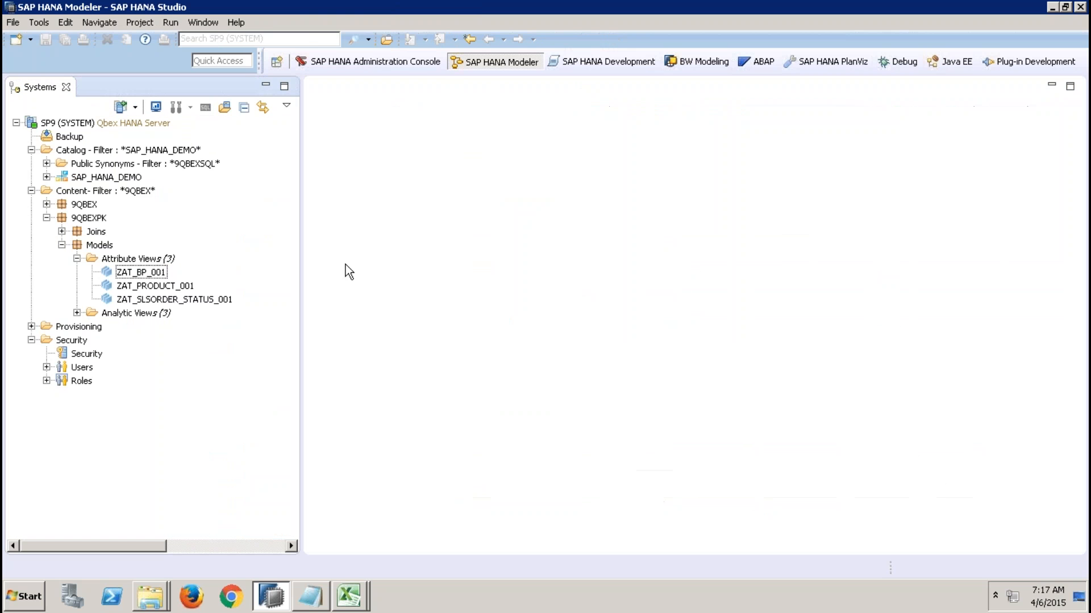
Expand the Analytic Views of the Models package and point out ZAN_SALES_001 and ZAN_SALES_USING_ATTR_001.
left_click(77, 313)
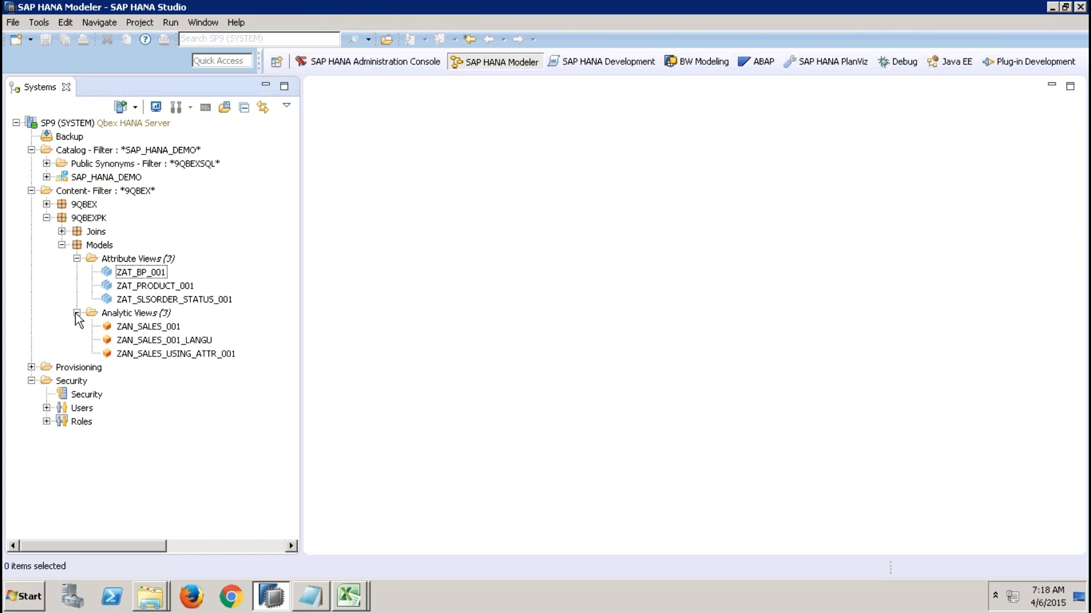
left_click(137, 327)
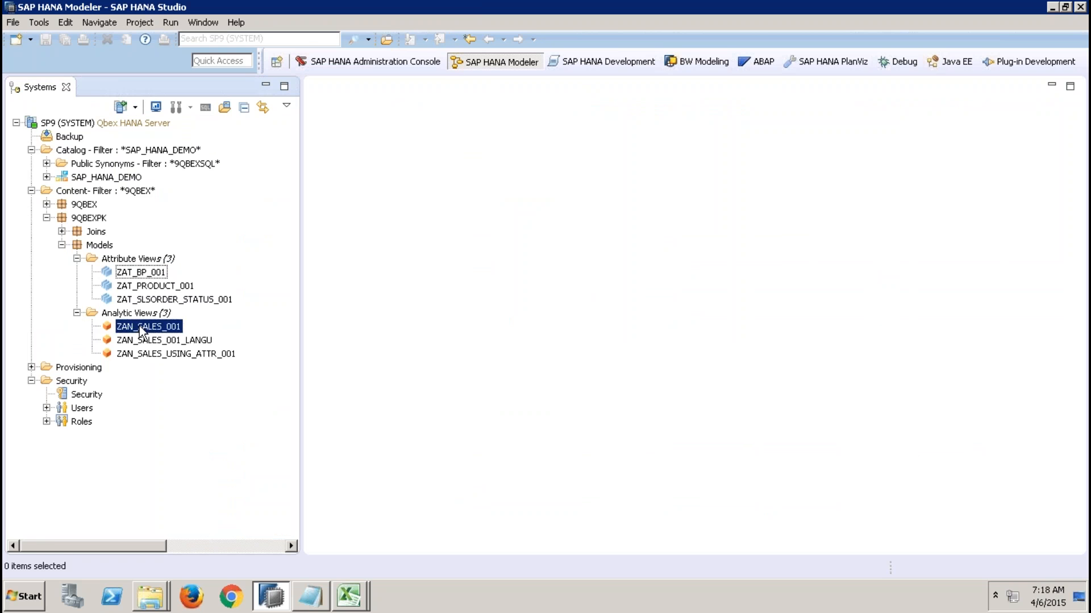
left_click(175, 356)
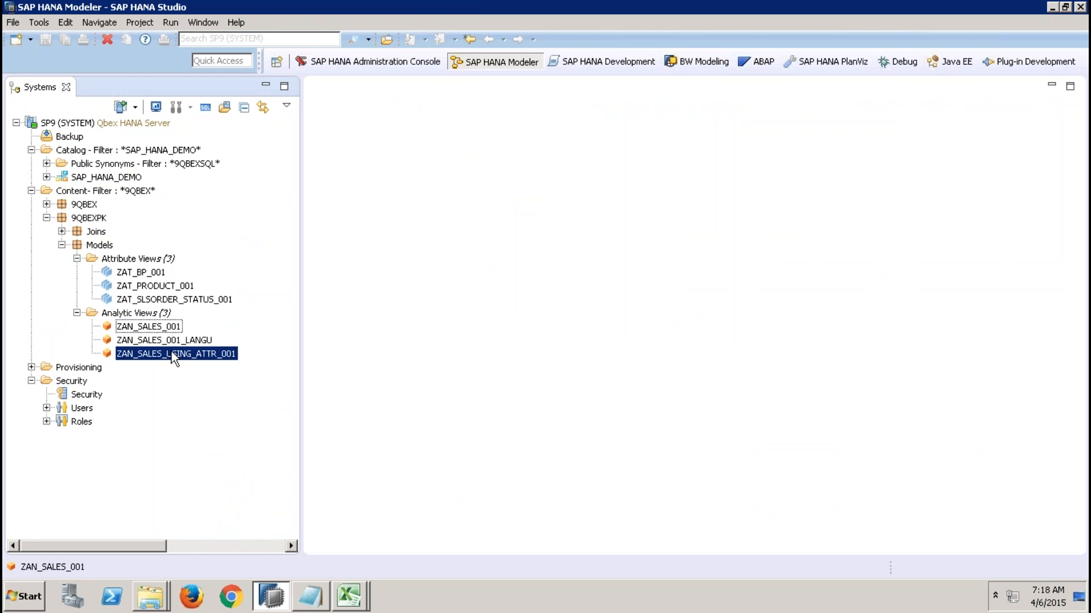
Open the attribute view ZAT_BP_001, examine its Data Foundation tables and output columns, and close it.
left_click(152, 275)
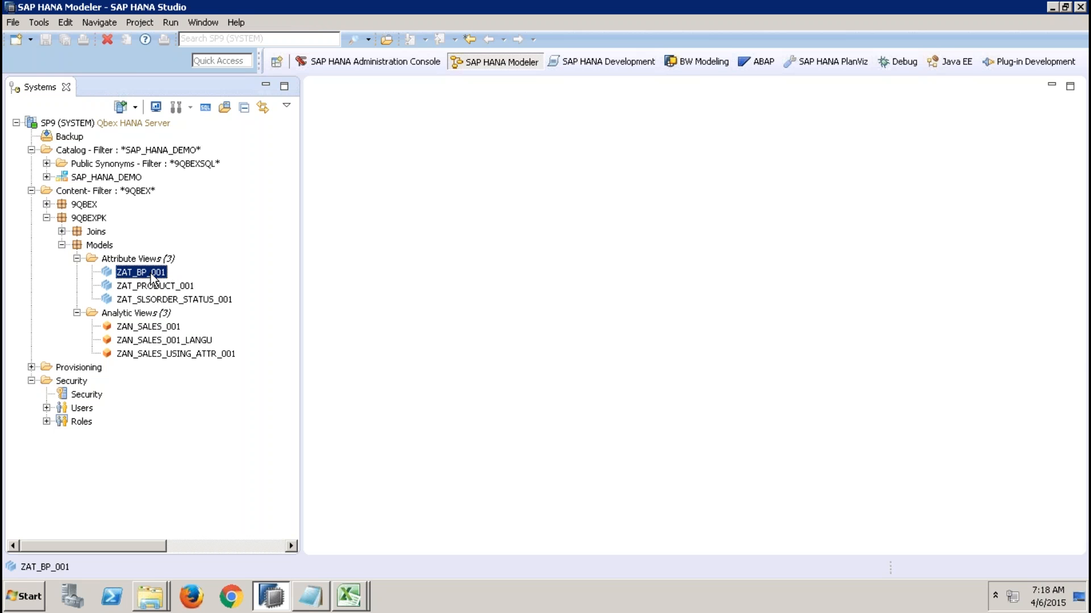
double_click(141, 272)
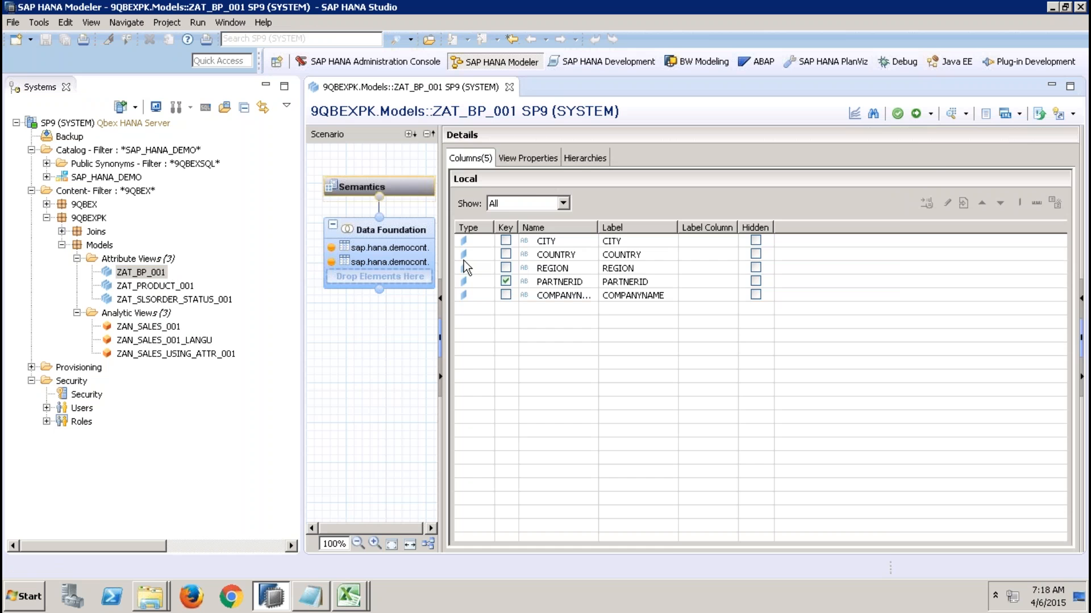
left_click(408, 234)
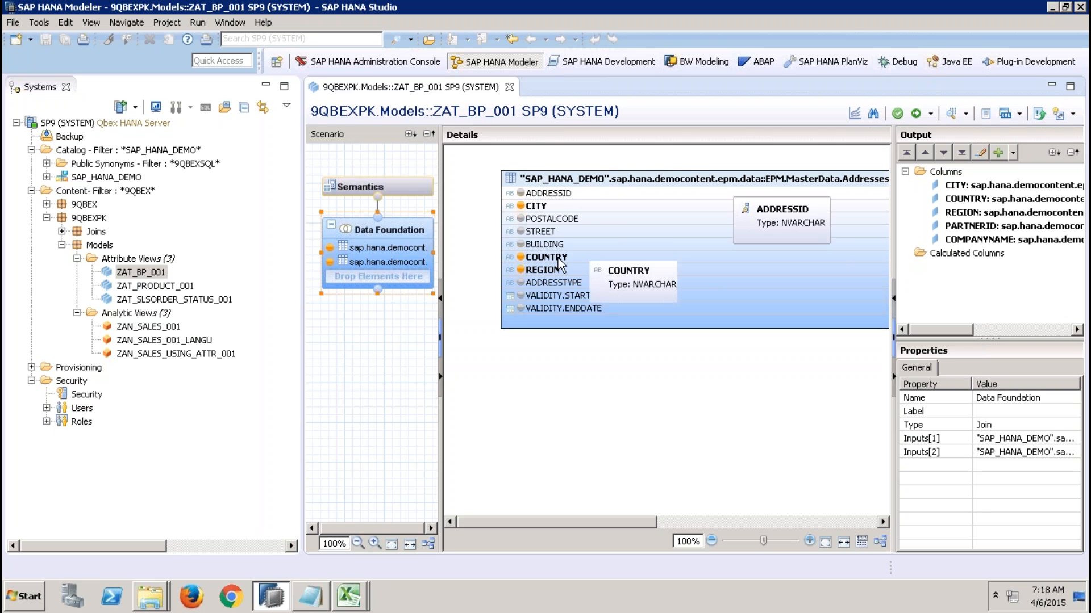
left_click(509, 87)
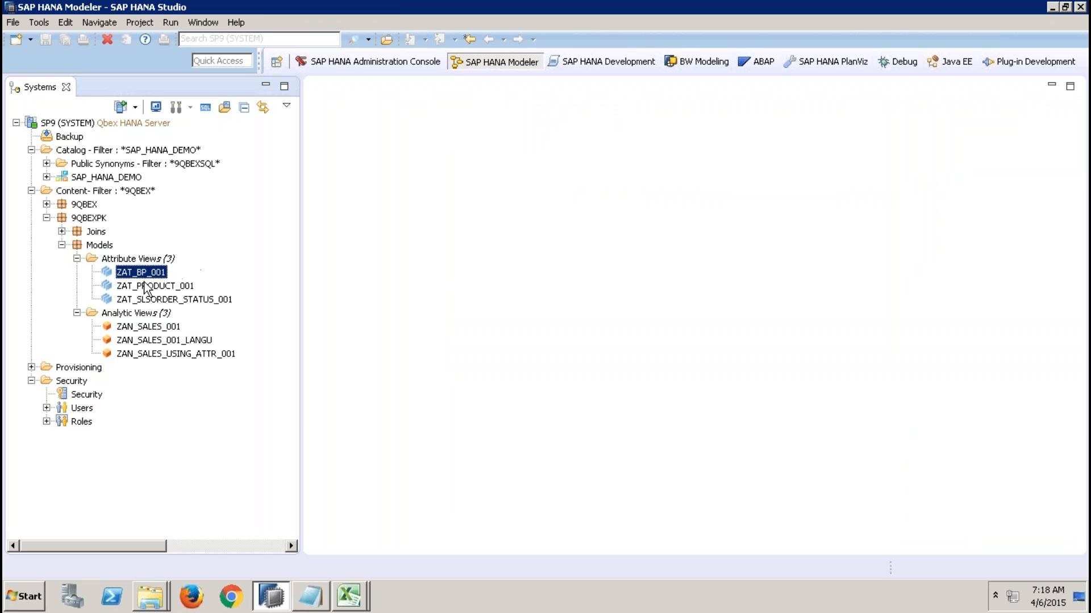
Examine the hierarchies section of the analytic view ZAN_SALES_001, close it and open the attribute view ZAT_BP_001.
double_click(157, 327)
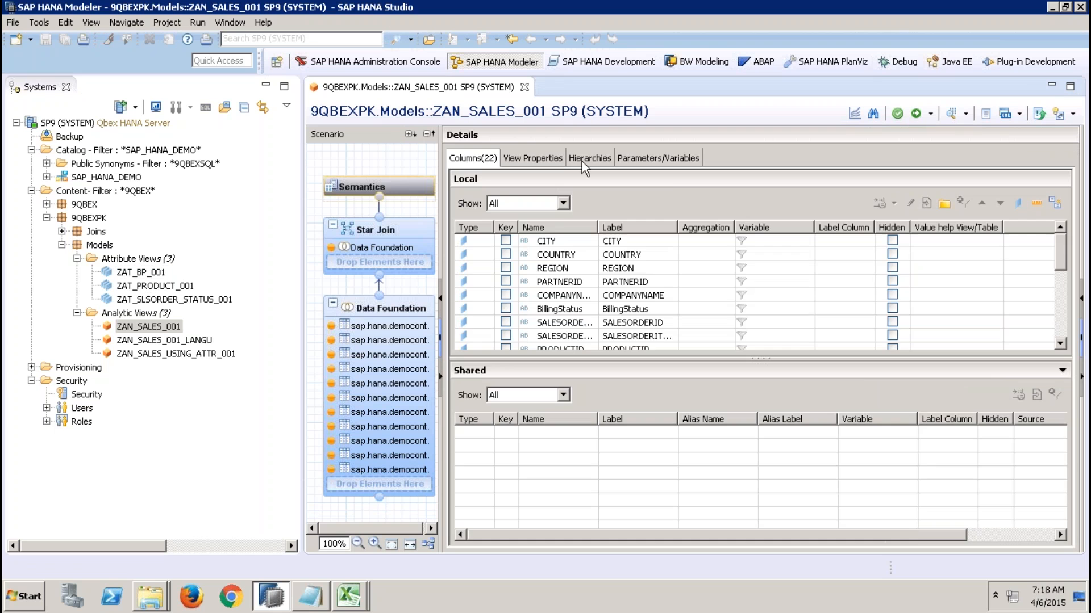
left_click(585, 159)
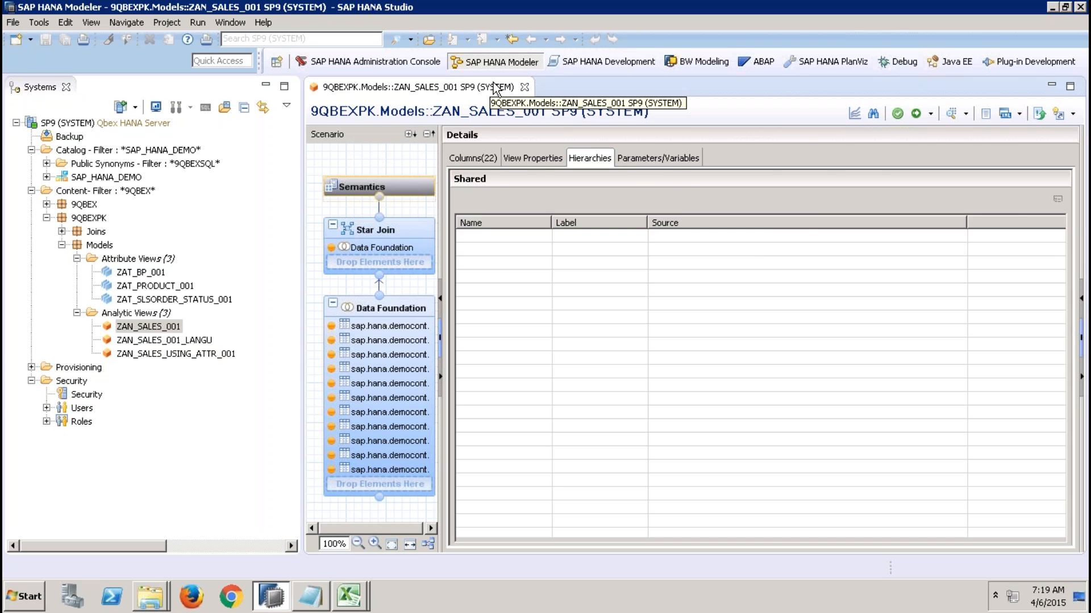
left_click(524, 87)
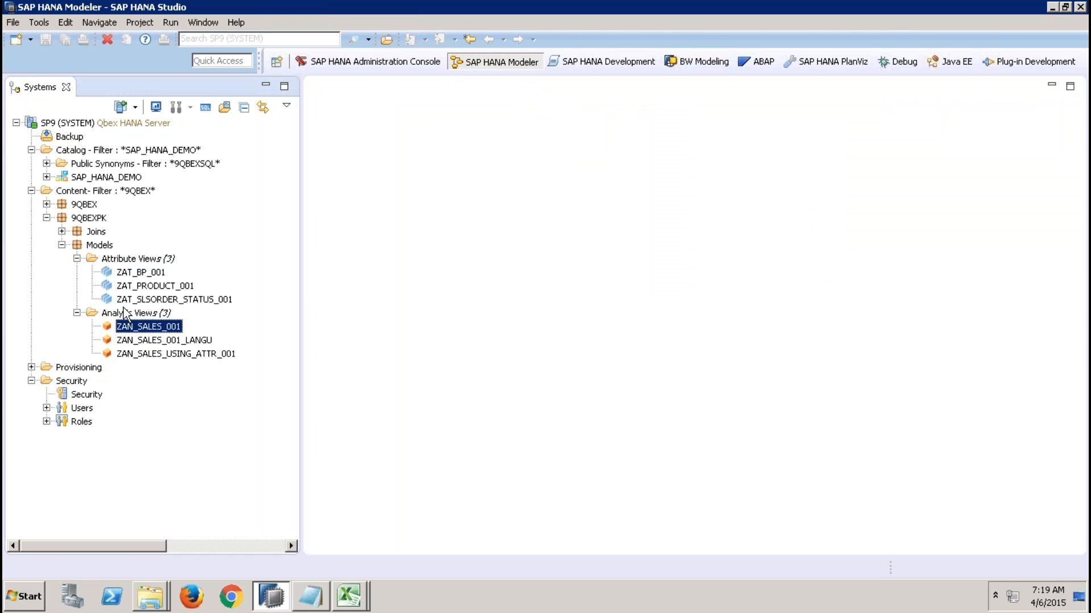
double_click(140, 274)
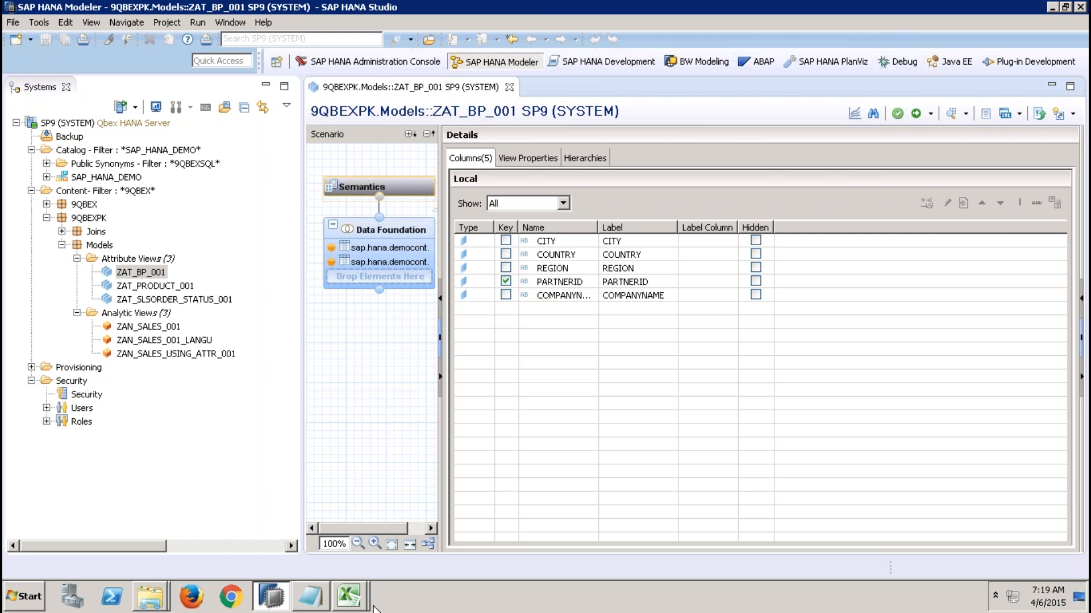
Switch to Sheet2 of Book2 in Excel and enter "region" in cell C10.
left_click(351, 596)
left_click(350, 562)
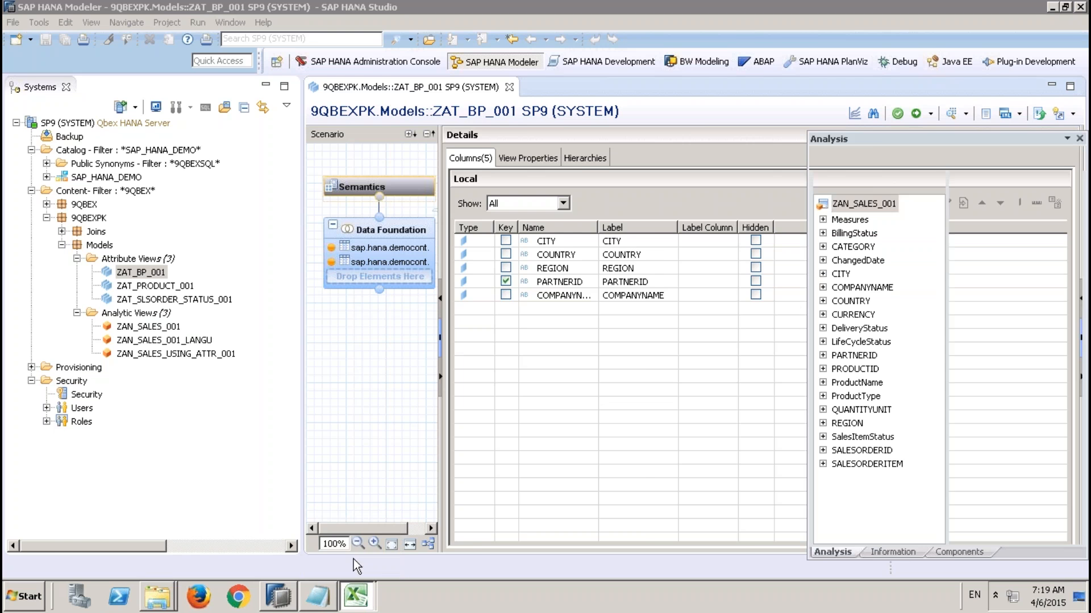
left_click(123, 550)
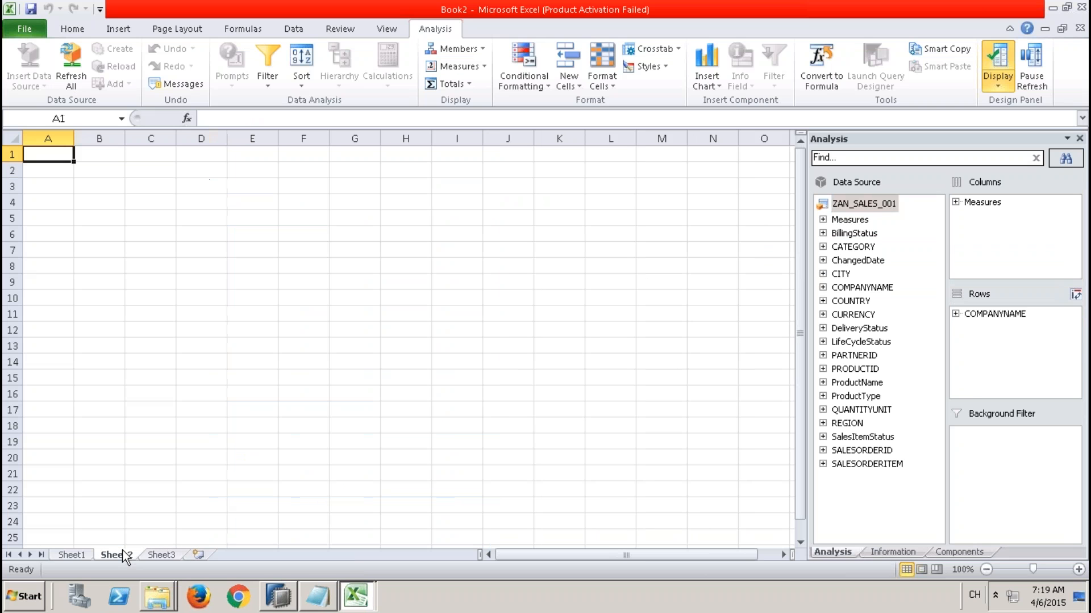
left_click(171, 295)
type("region")
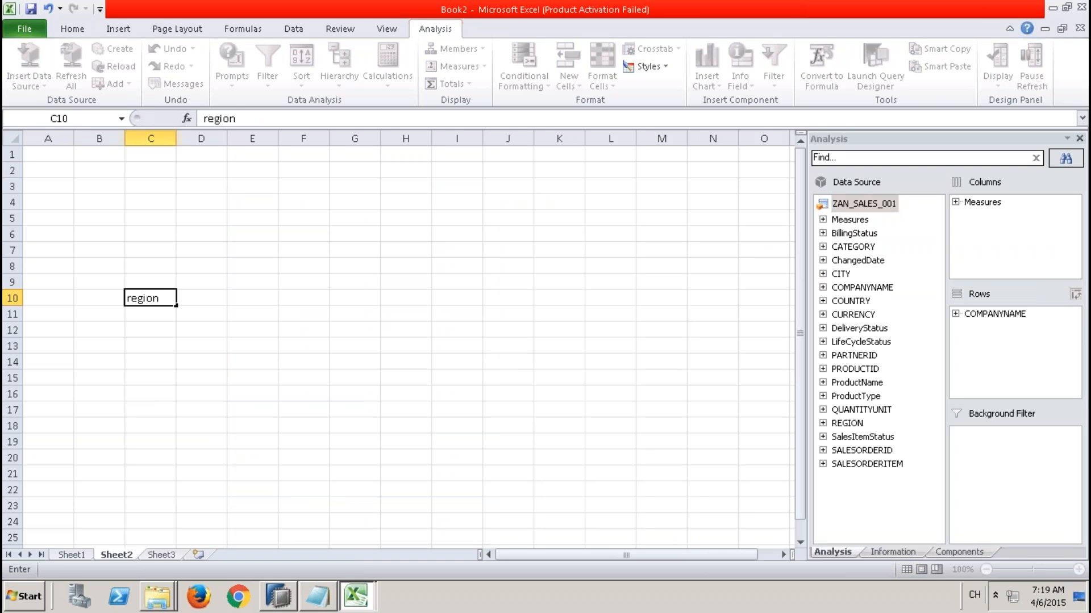
key("Return")
key("Return")
Enter "country" in cell C12 and "city" in cell C15 of Sheet2.
type("c")
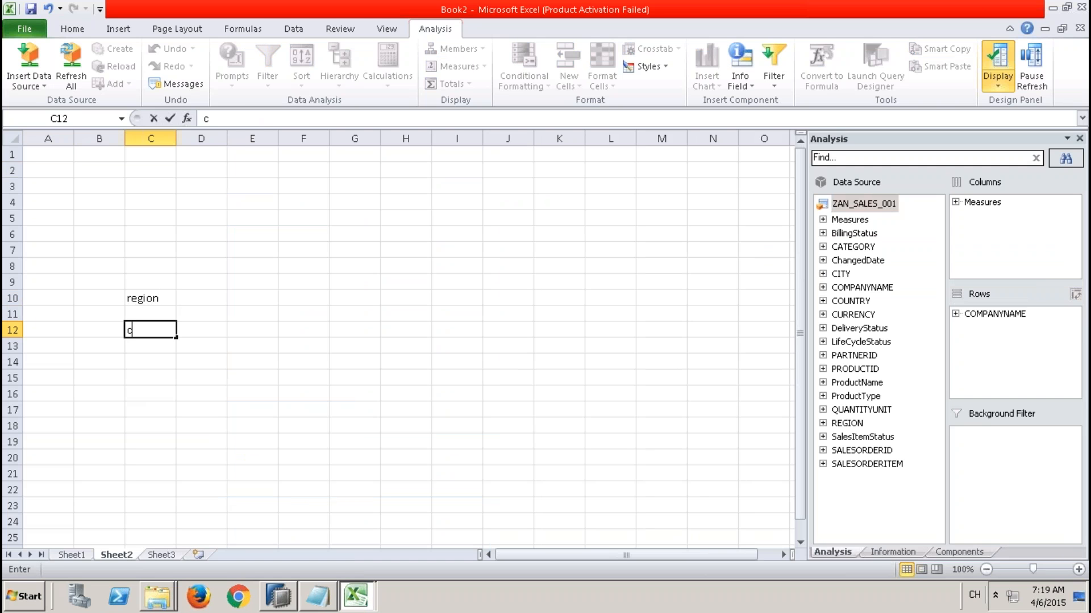
type("ountry")
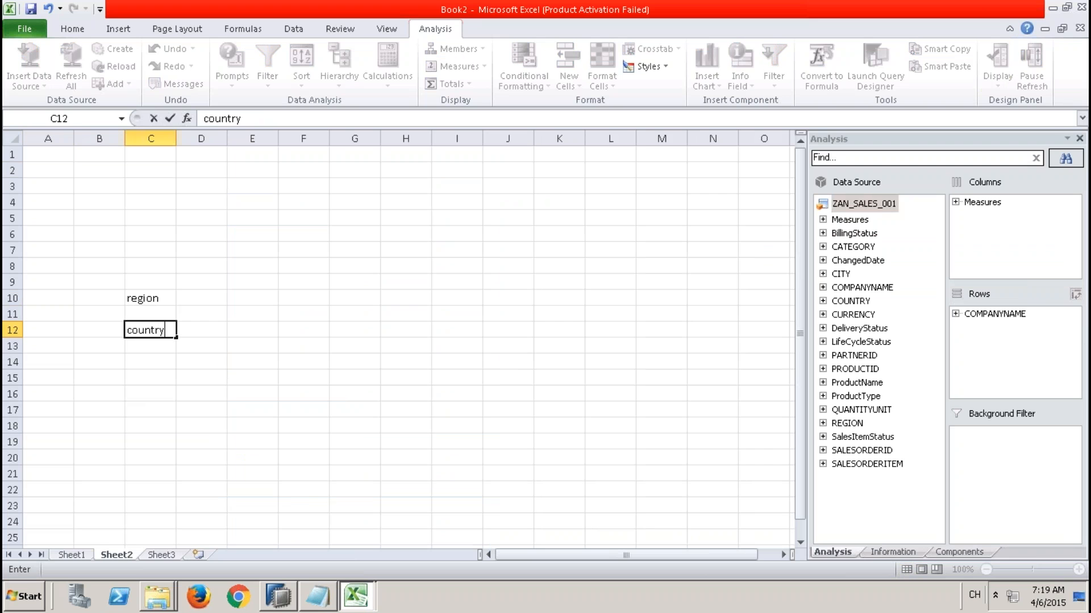
key("Return")
key("Return")
key("Return")
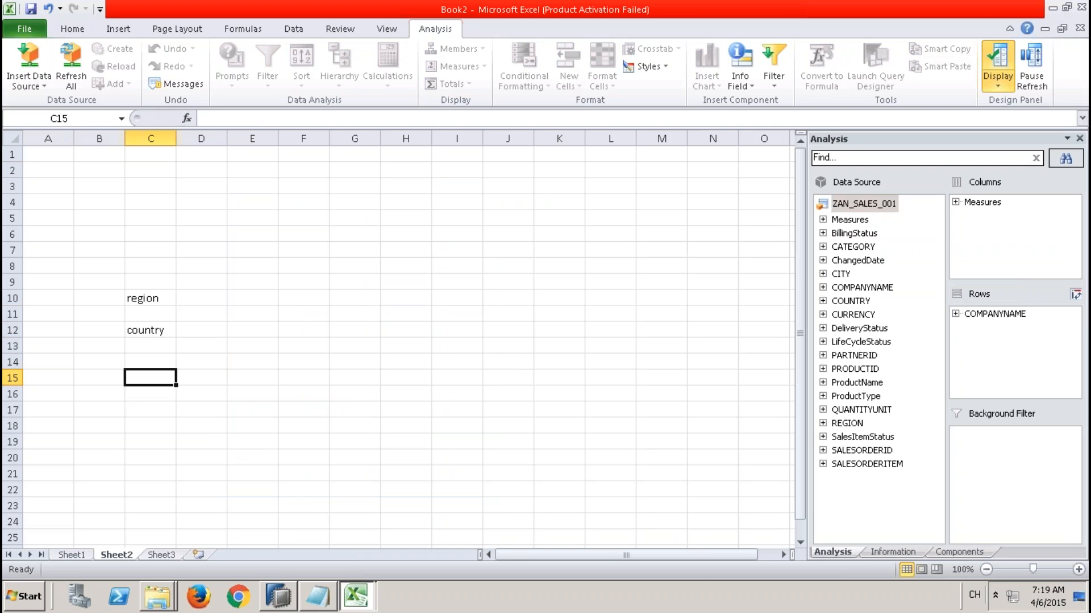
type("city")
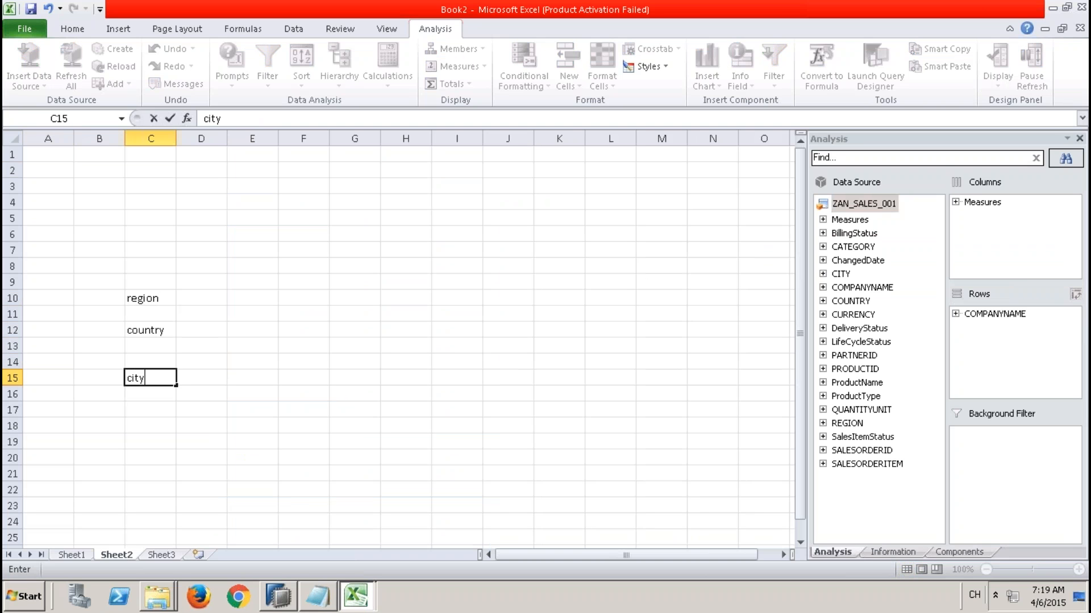
Highlight the range C10:C15, followed by the whole region, country and city rows one after another.
left_click(165, 297)
left_click(158, 378, "shift")
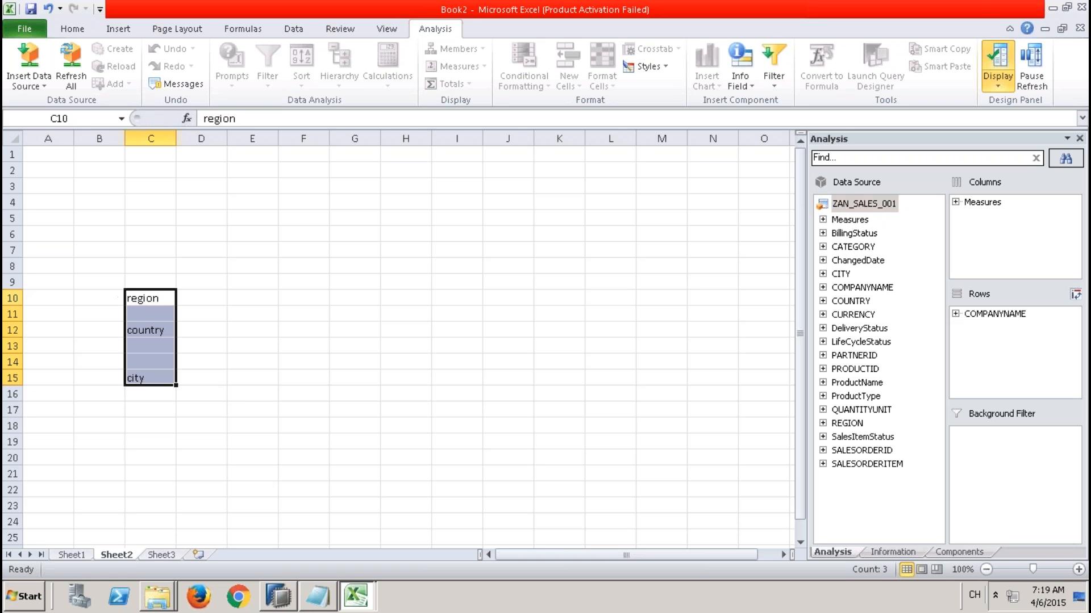
left_click(12, 298)
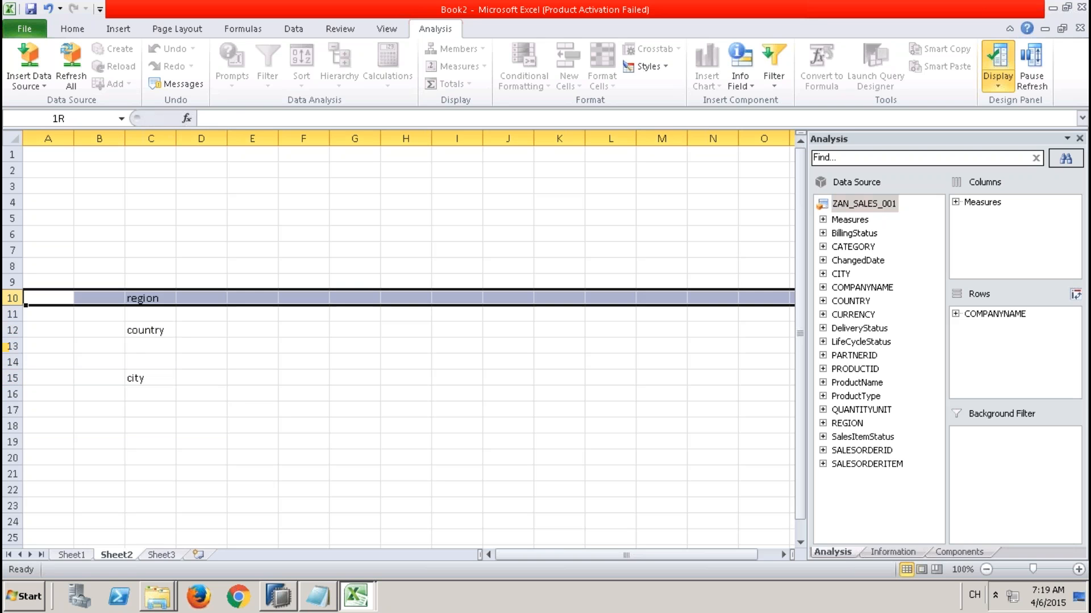
left_click(12, 329)
left_click(12, 377)
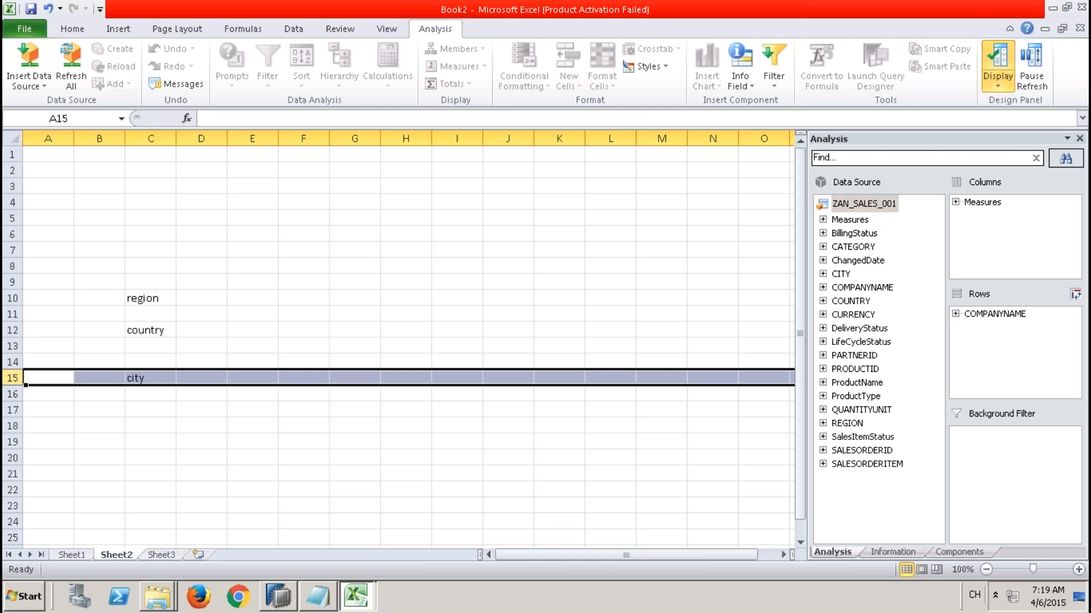
left_click(13, 298)
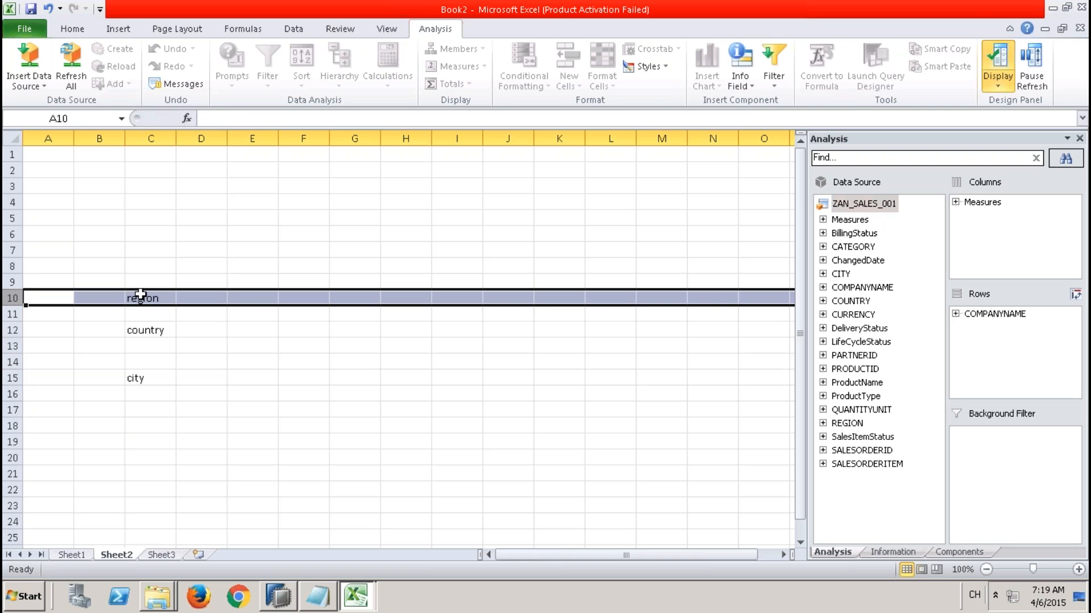
Point out each level across its neighbouring cells: region in row 10, country in row 12 and city in row 15.
left_click(162, 297)
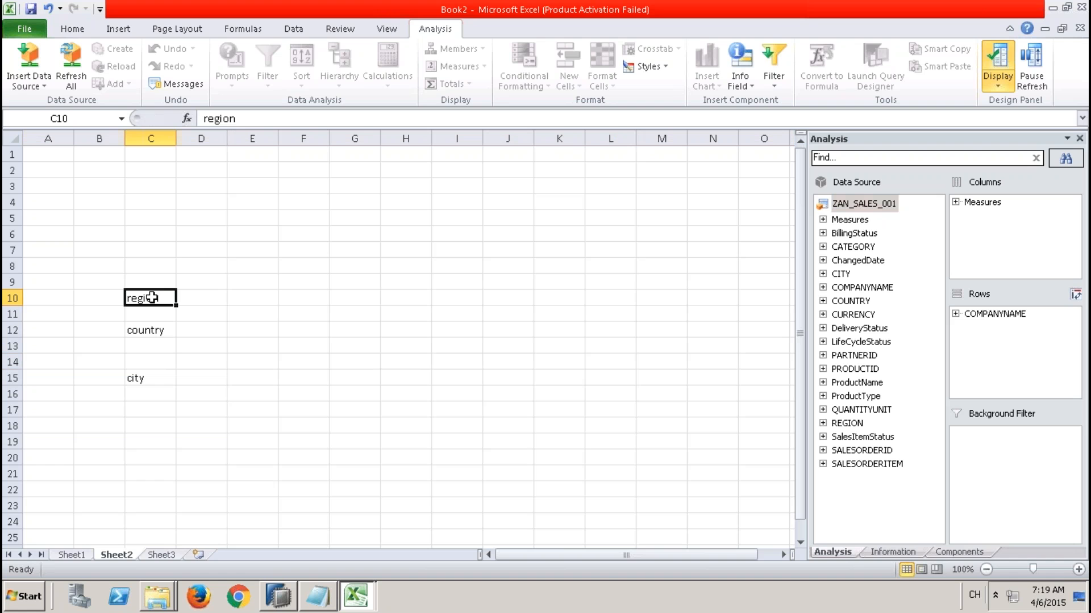
left_click_drag(151, 297, 251, 298)
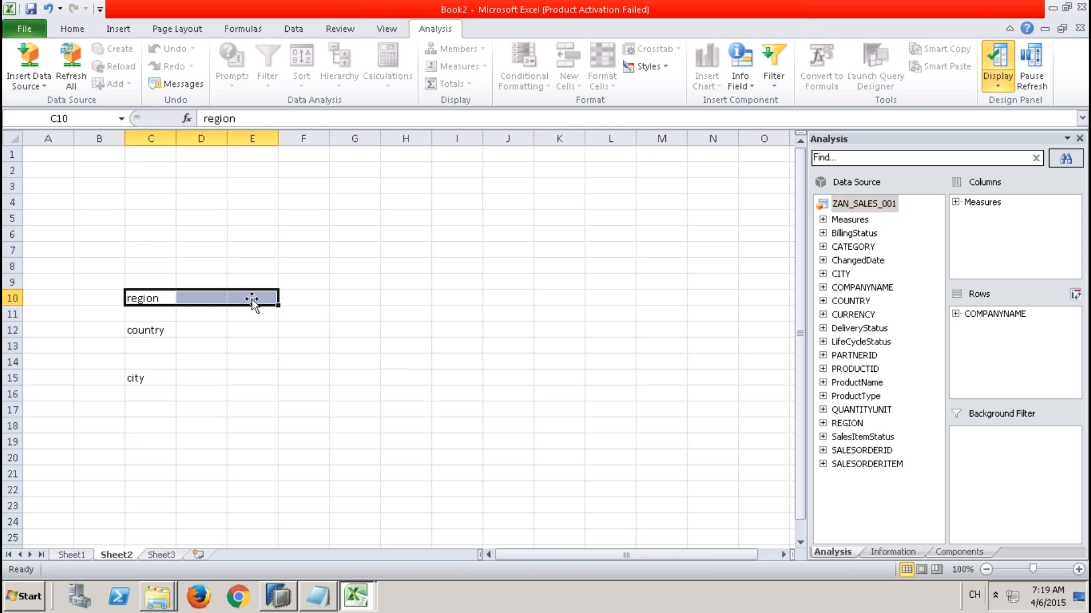
left_click(153, 330)
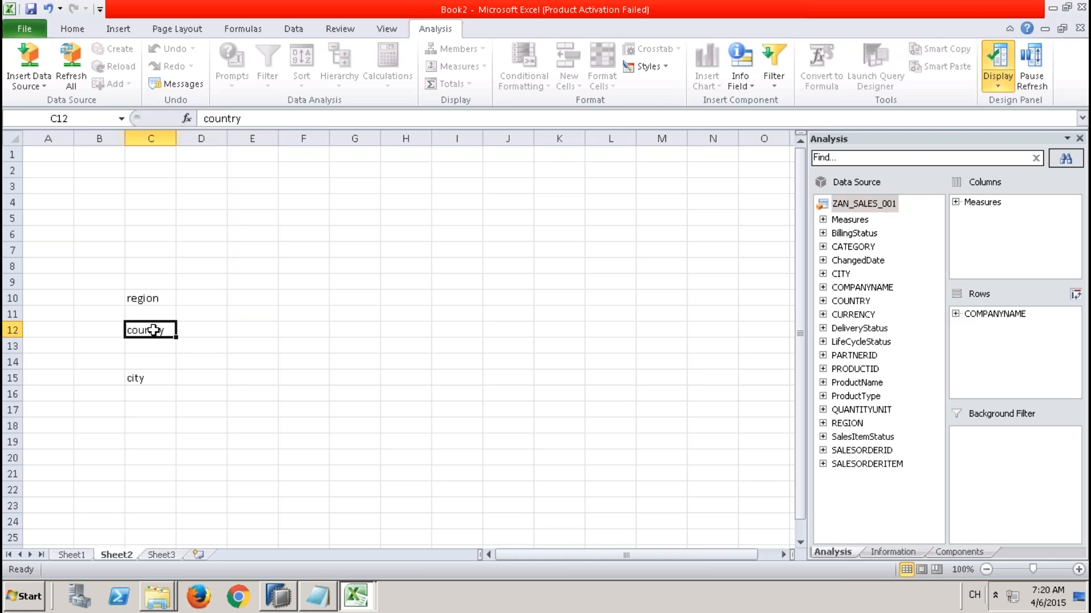
left_click_drag(153, 330, 285, 330)
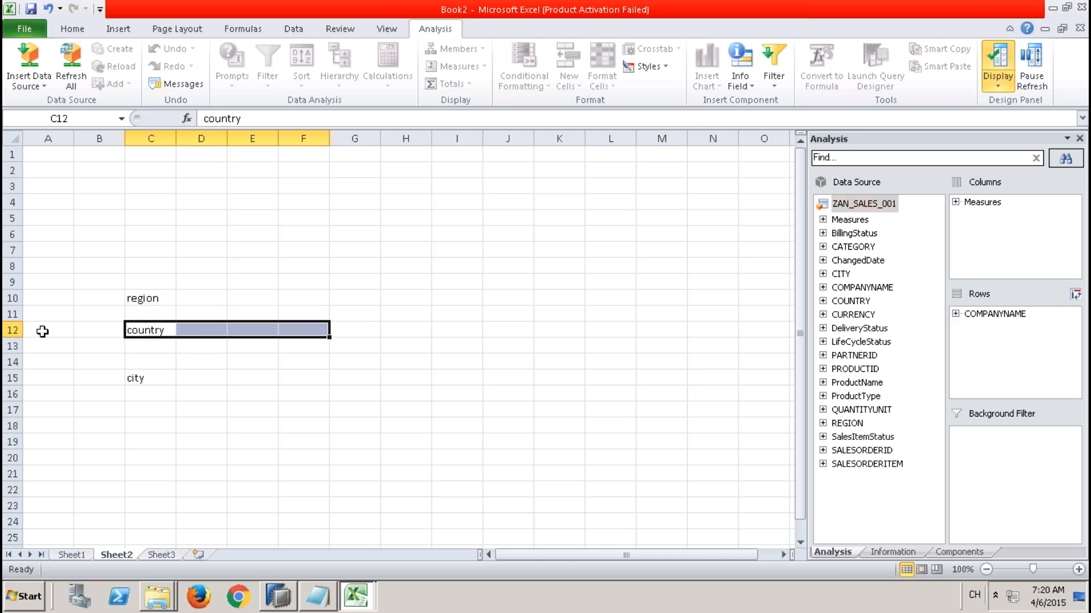
left_click(13, 330)
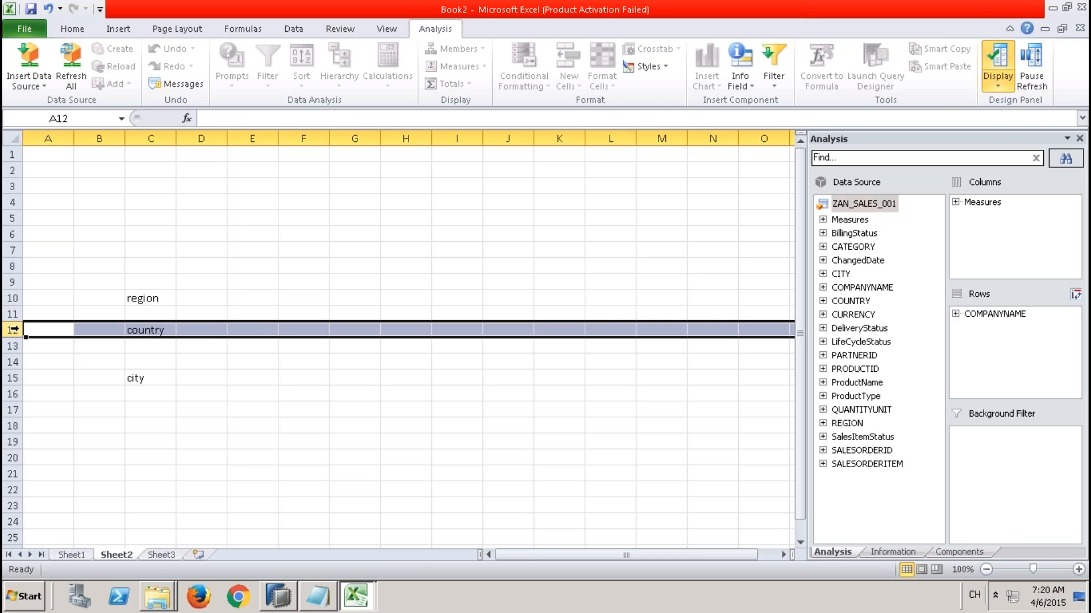
left_click(153, 379)
left_click_drag(152, 379, 318, 376)
left_click(14, 379)
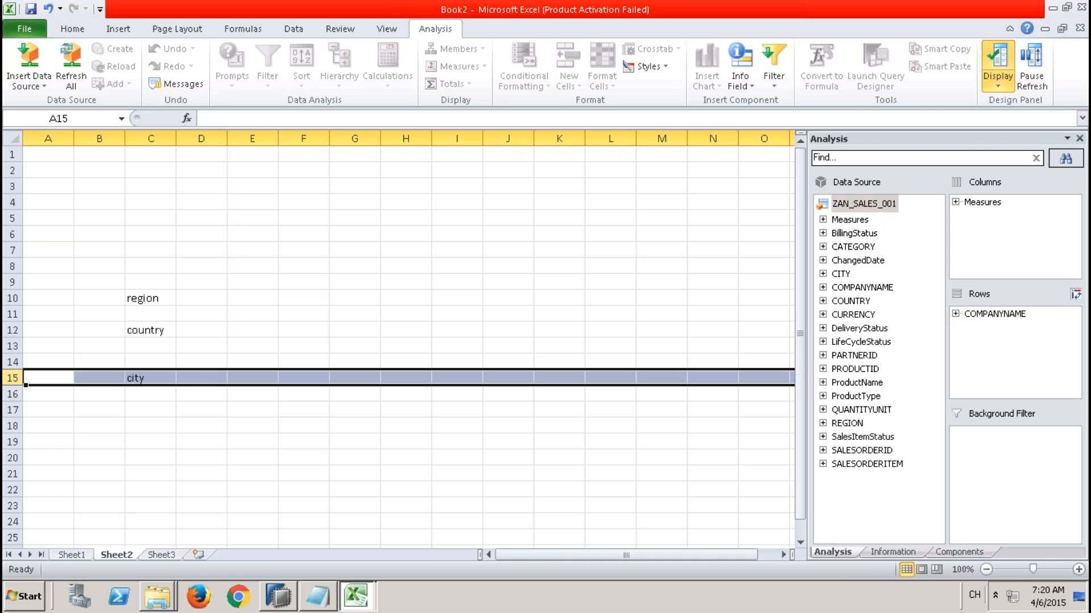
left_click(160, 261)
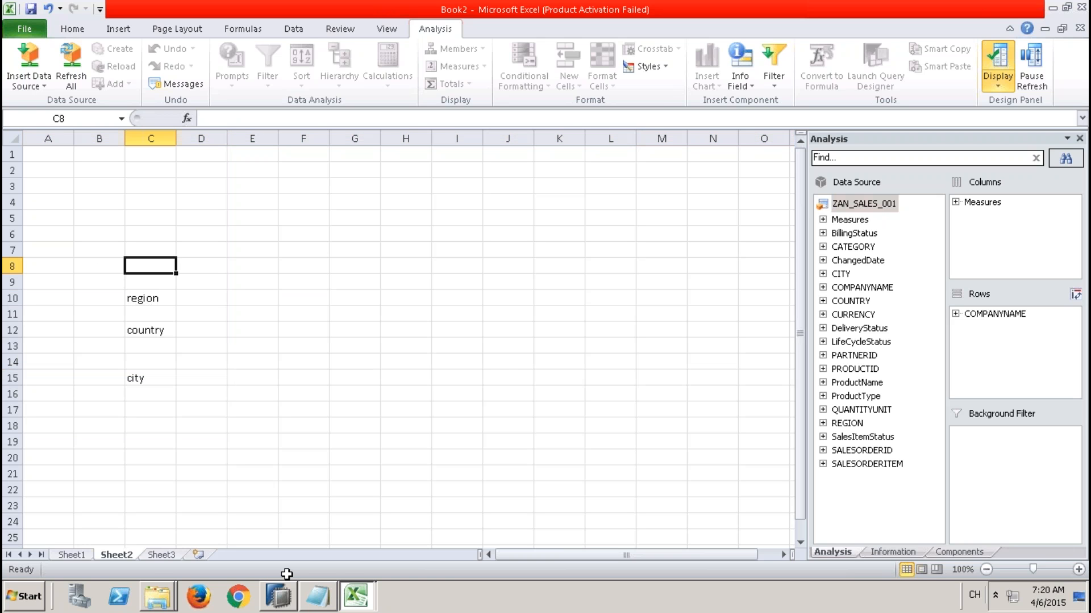
Switch to SAP HANA Studio and start a new hierarchy for ZAT_BP_001 named zcust_hirarchier, with type Level Hierarchy.
left_click(281, 598)
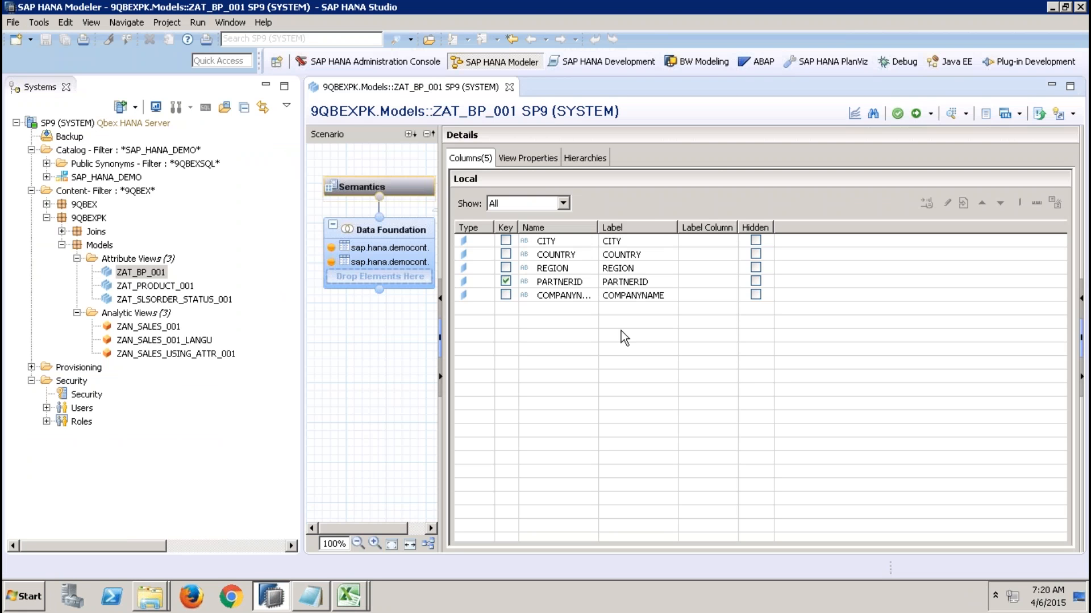
left_click(580, 159)
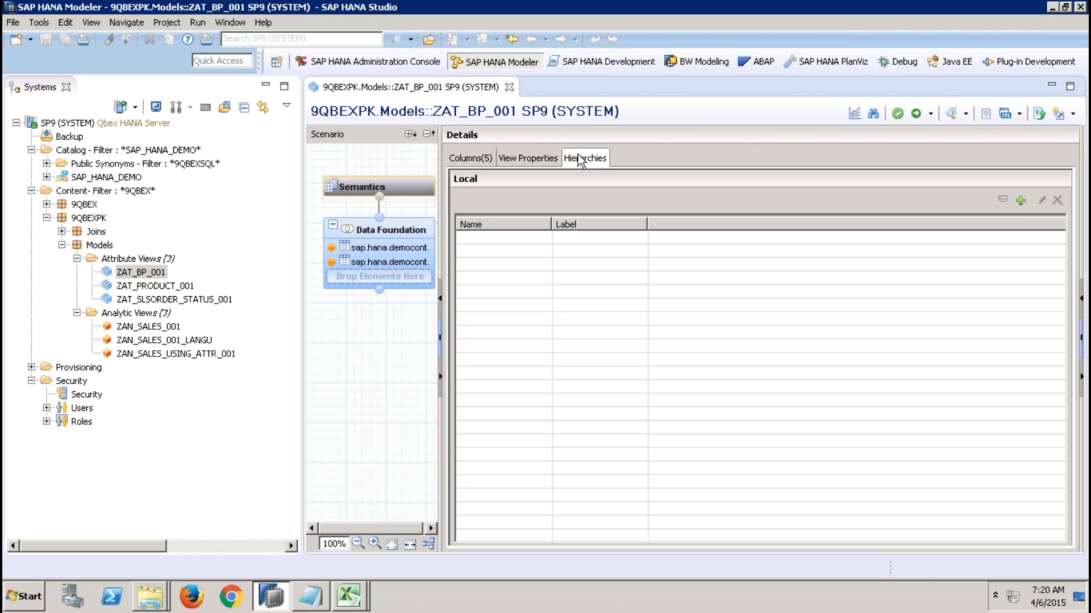
left_click(1021, 200)
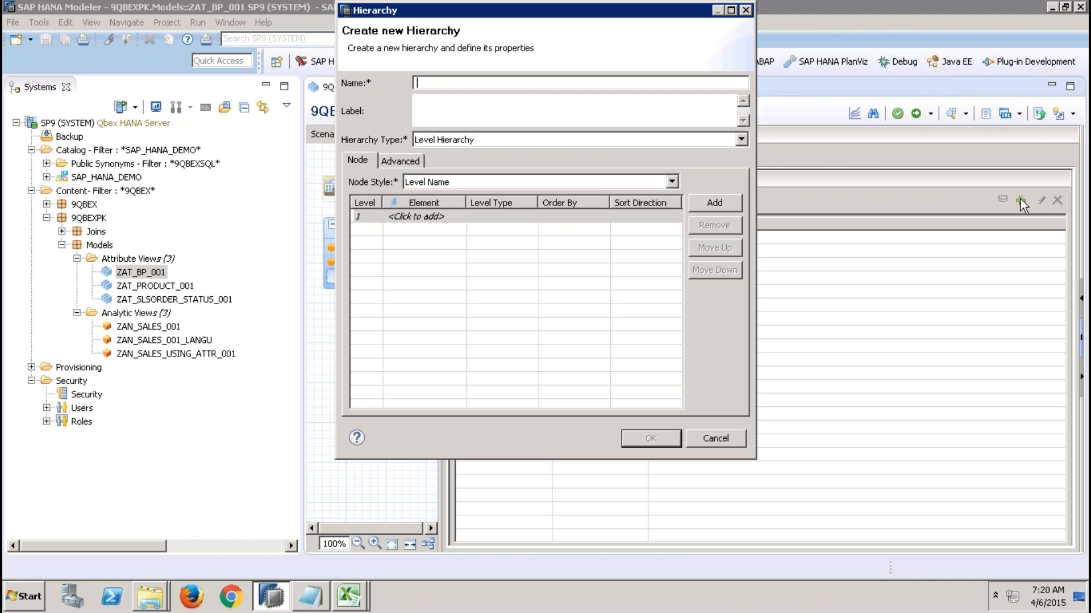
type("zcust_hirarchier")
left_click(611, 138)
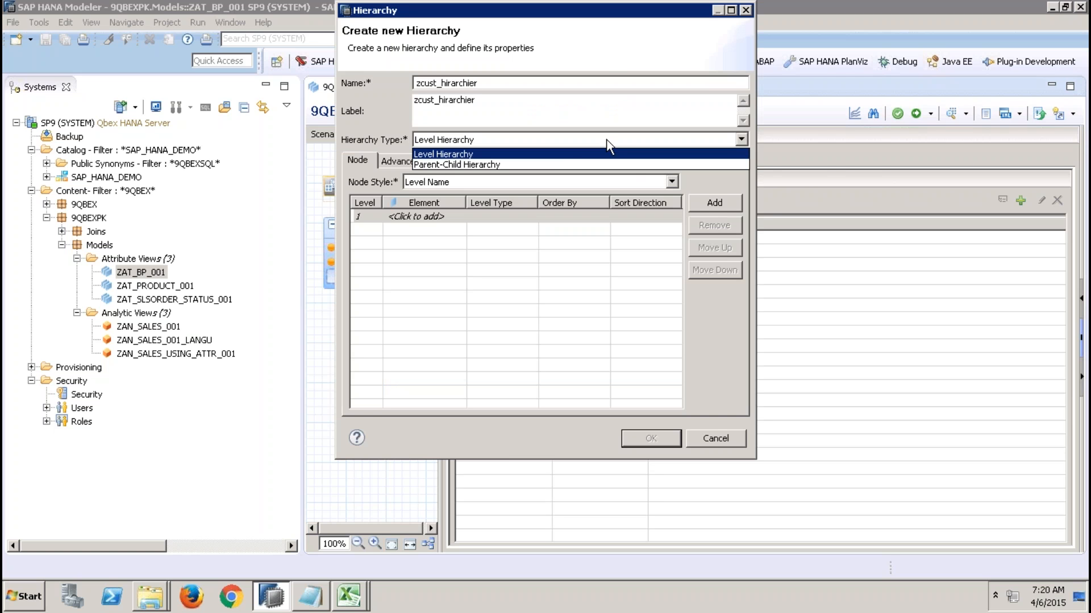
left_click(526, 154)
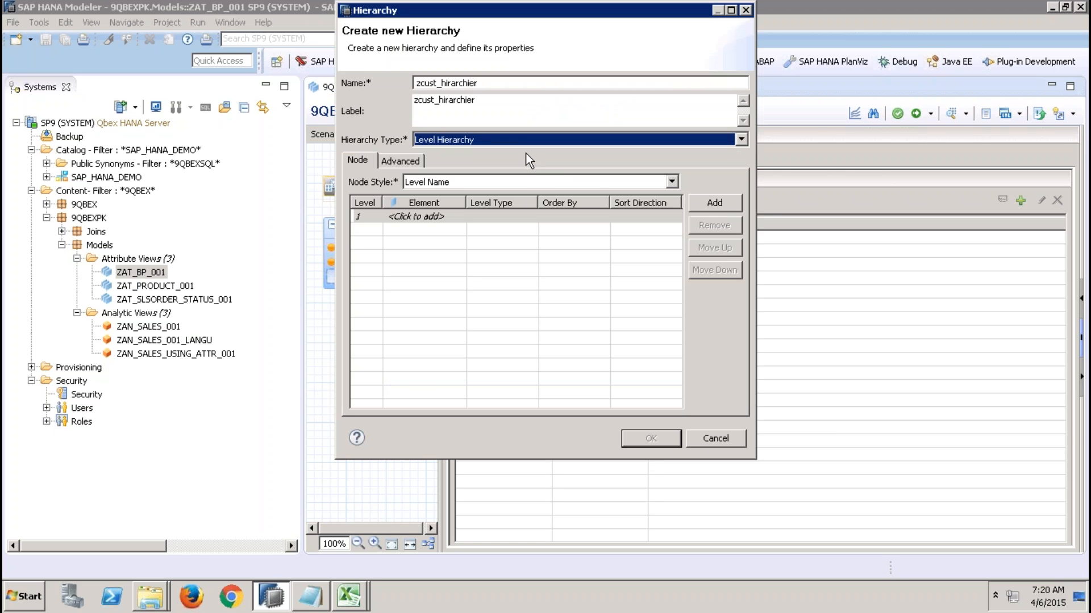
Switch back to Sheet2 in Excel and point out the region, country and city cells in order, going through them repeatedly.
left_click(348, 596)
left_click(354, 562)
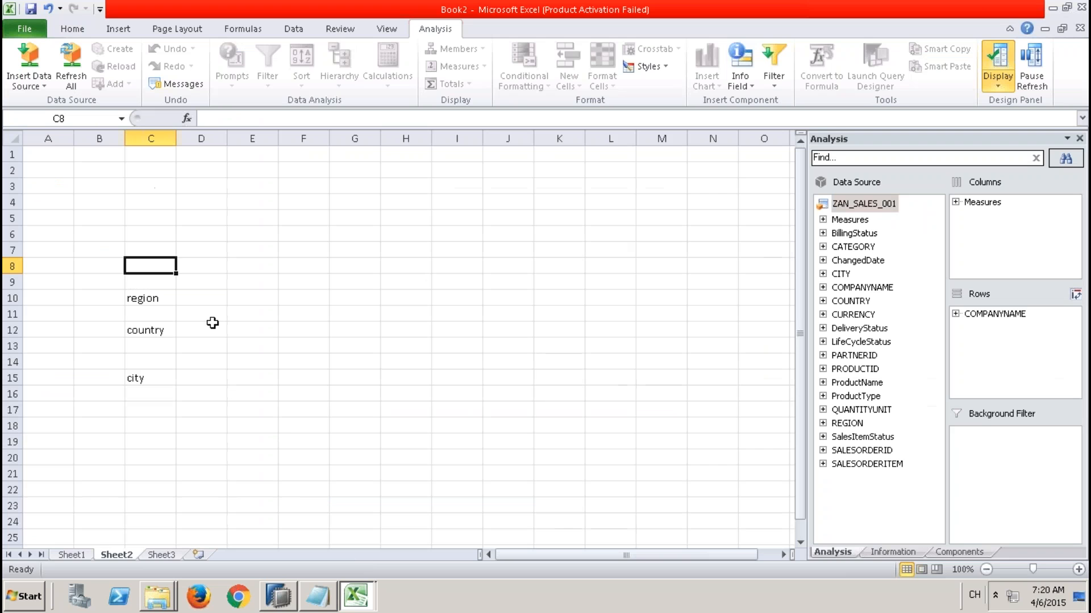
left_click(162, 298)
left_click(154, 332)
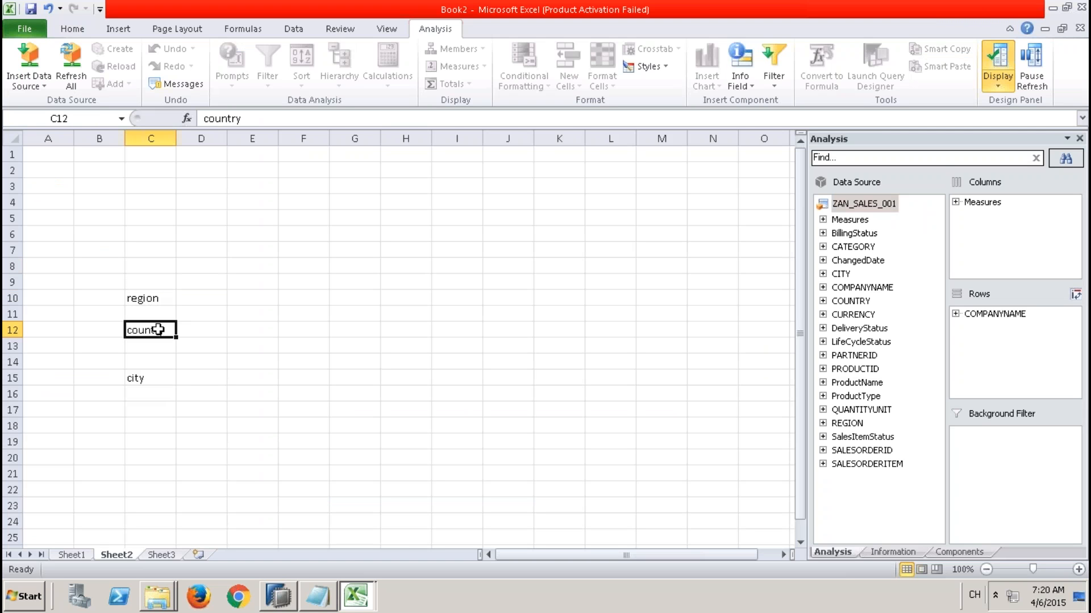
left_click(154, 385)
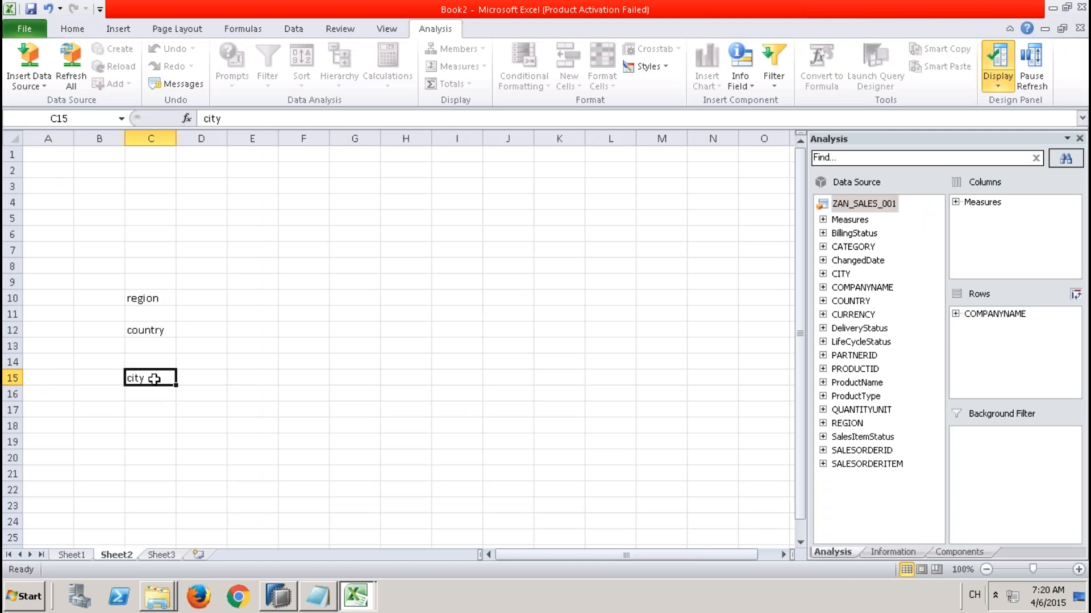
left_click(146, 298)
left_click_drag(147, 298, 316, 310)
left_click(145, 333)
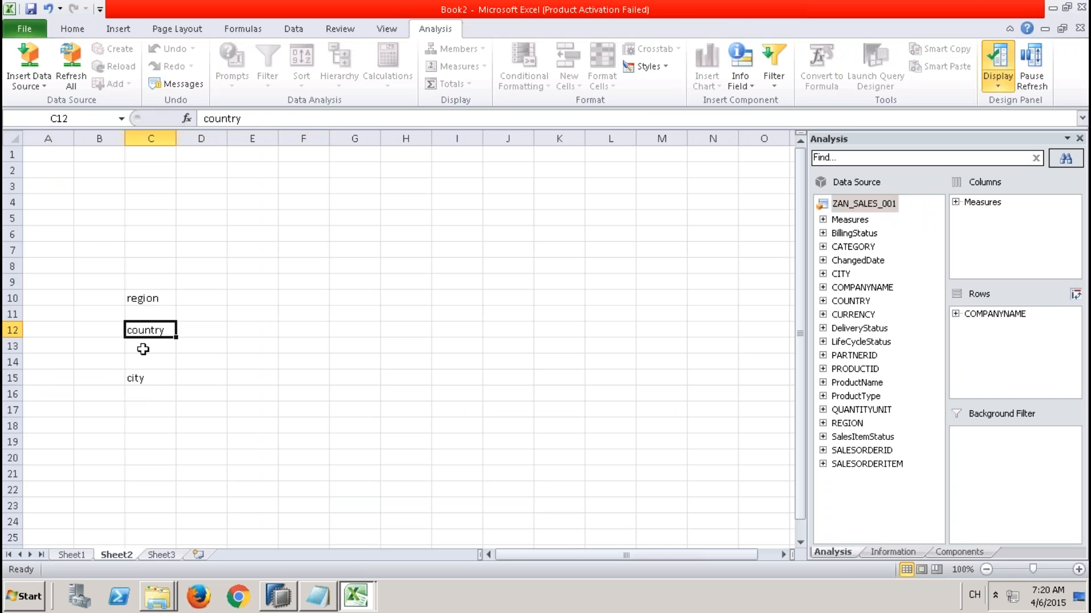
left_click(139, 381)
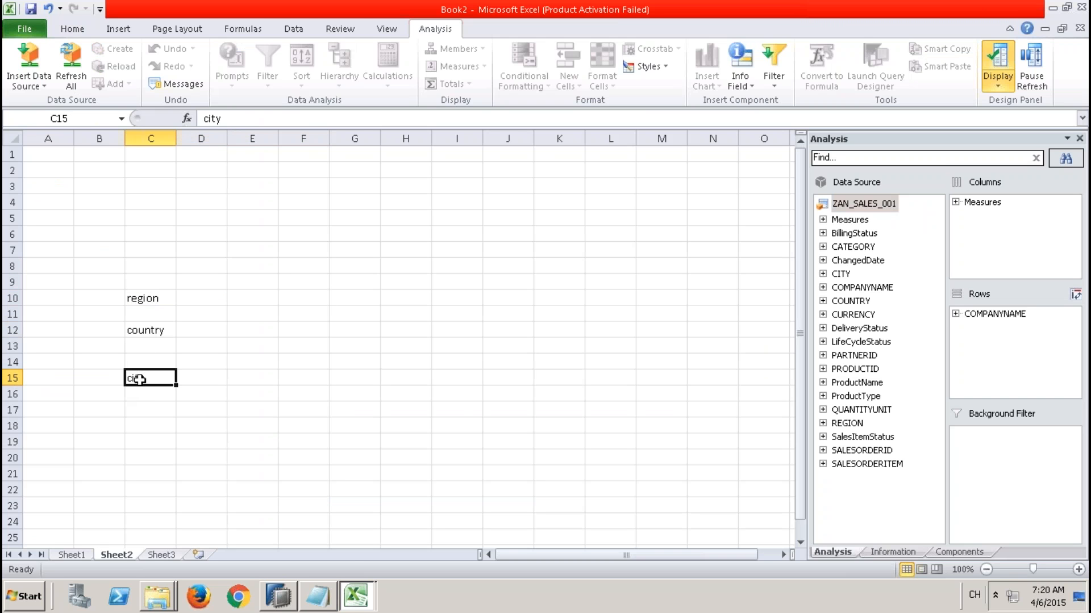
left_click(145, 298)
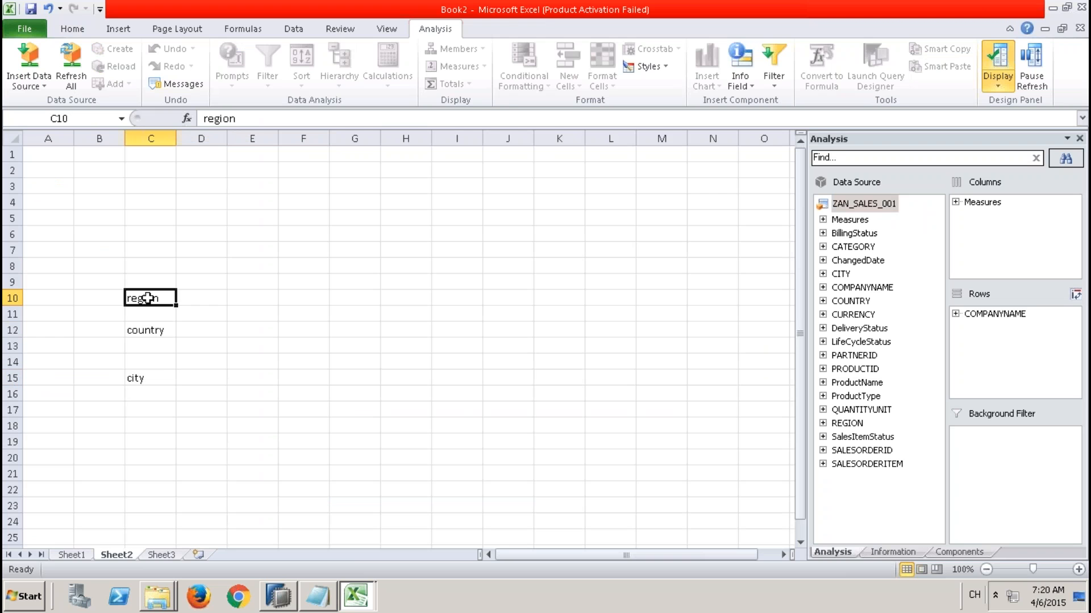
left_click(151, 330)
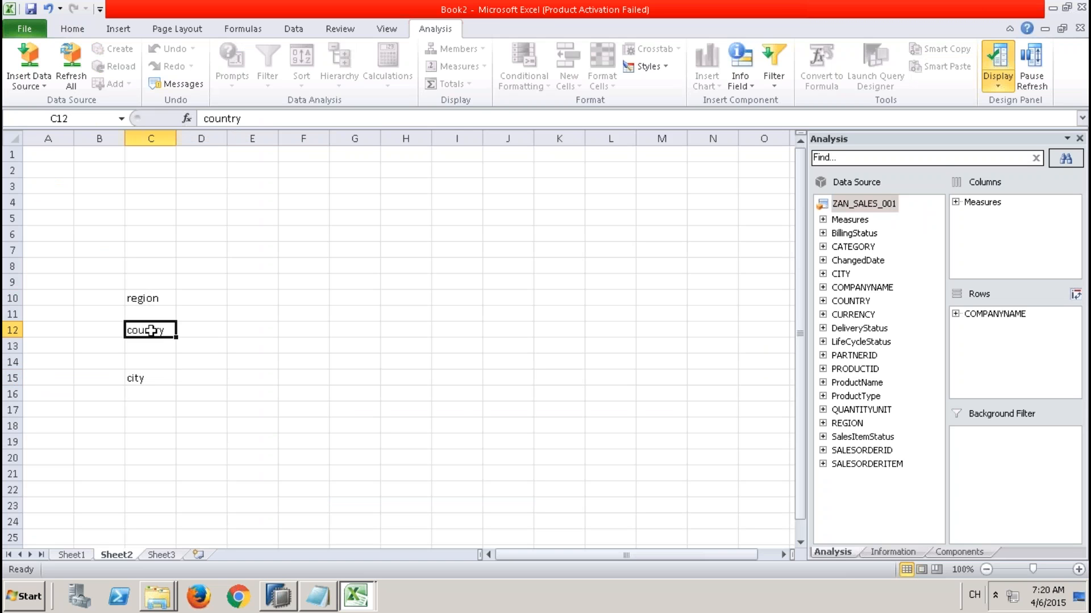
left_click(150, 377)
Highlight columns C to F of the region, country and city rows one after another, then point out the three labels again.
left_click(141, 296)
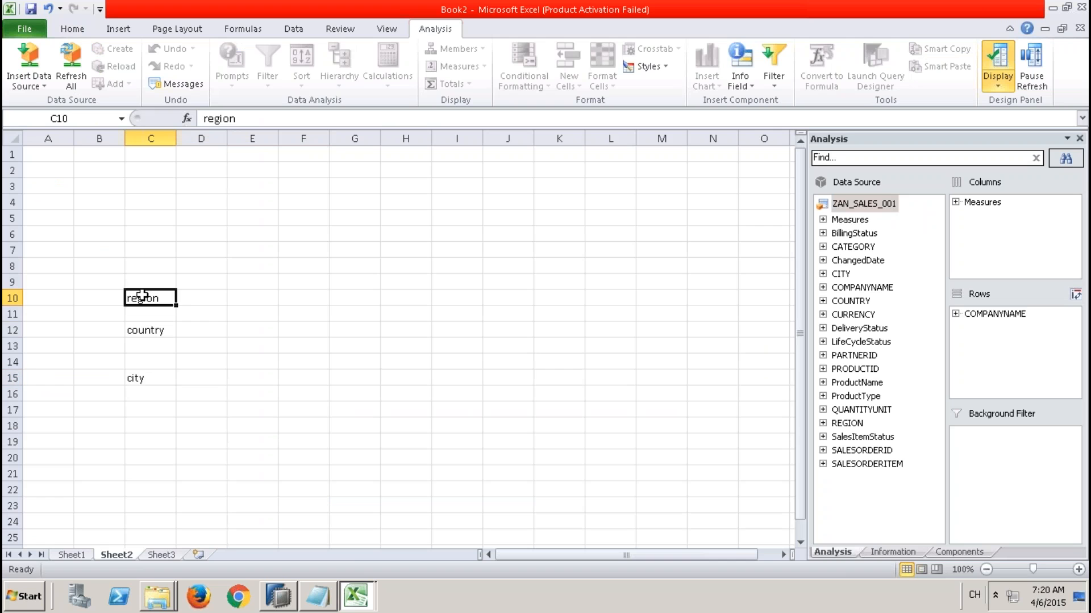
left_click(207, 296)
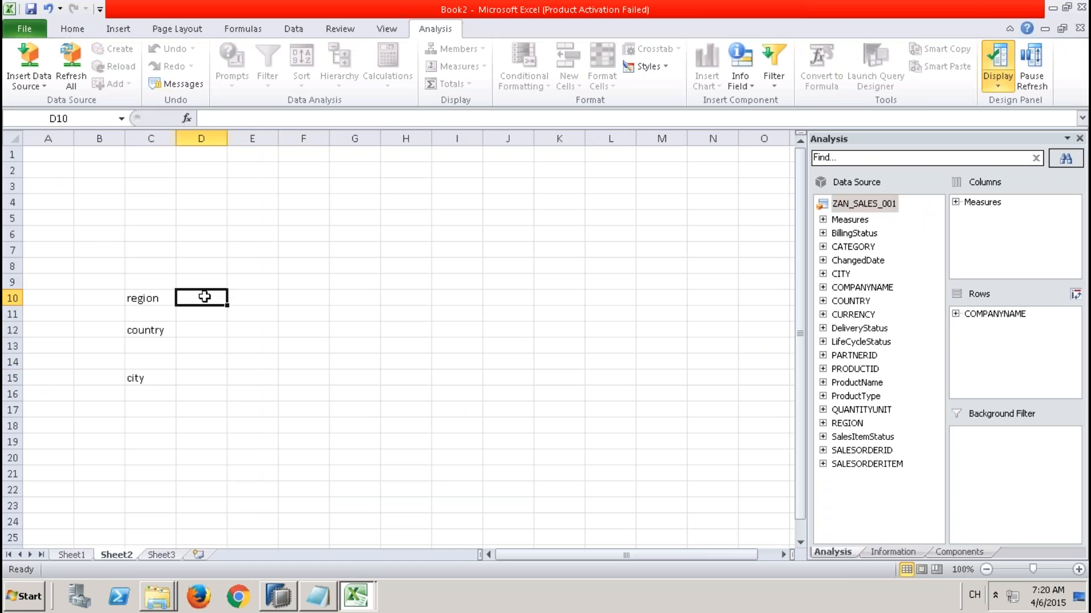
left_click(239, 296)
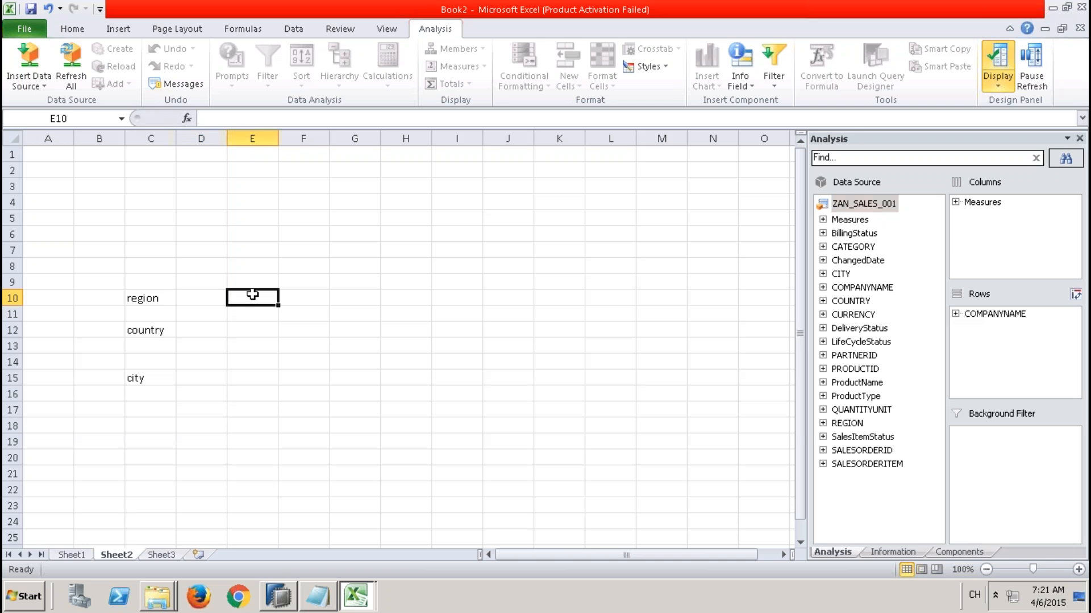
left_click(155, 296)
left_click_drag(155, 296, 307, 297)
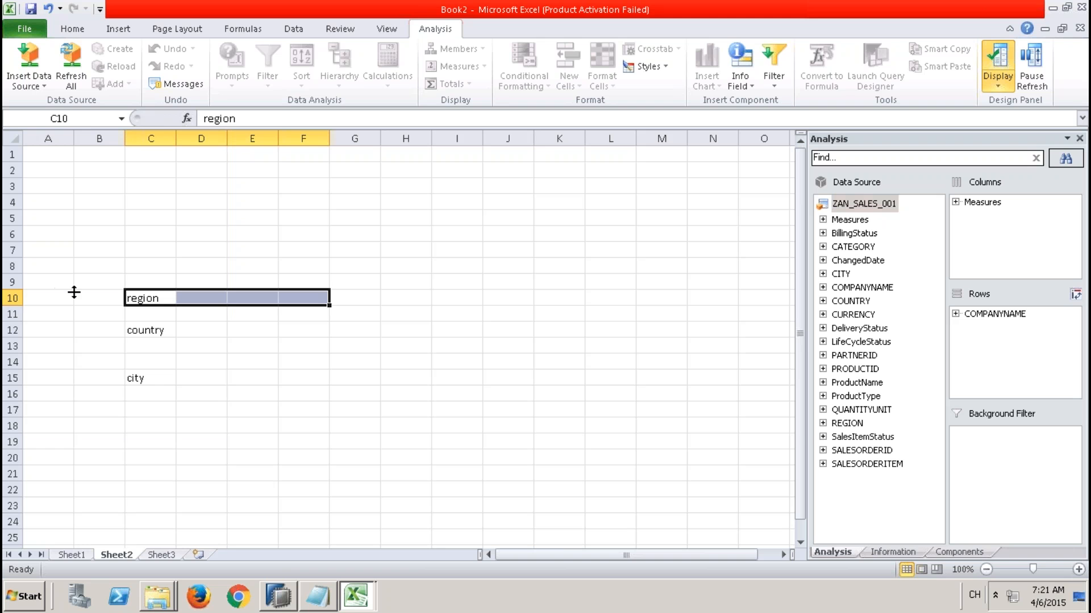
left_click(153, 329)
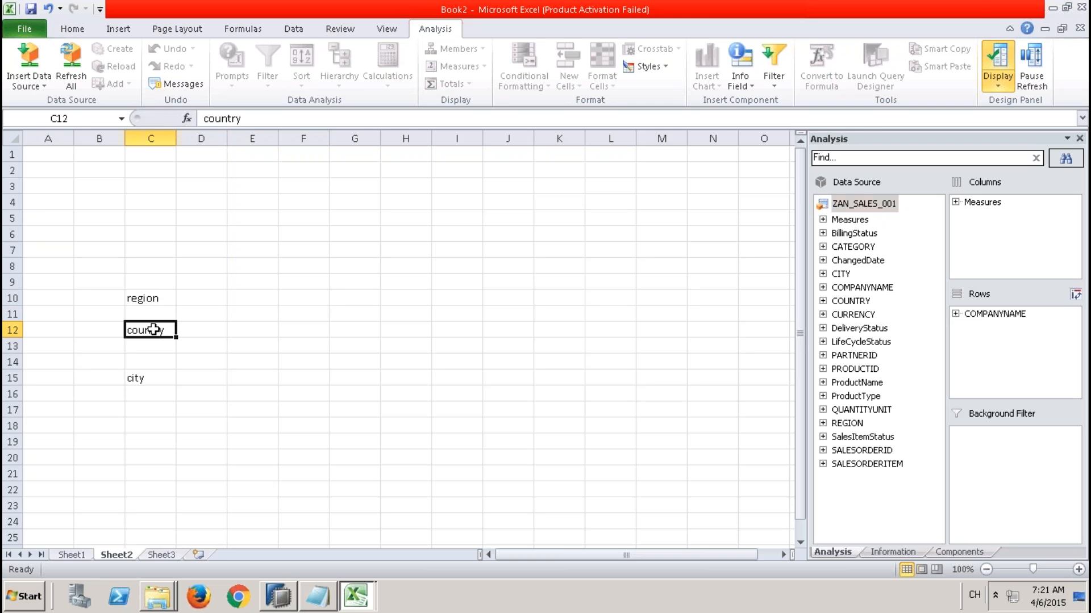
left_click_drag(153, 330, 320, 328)
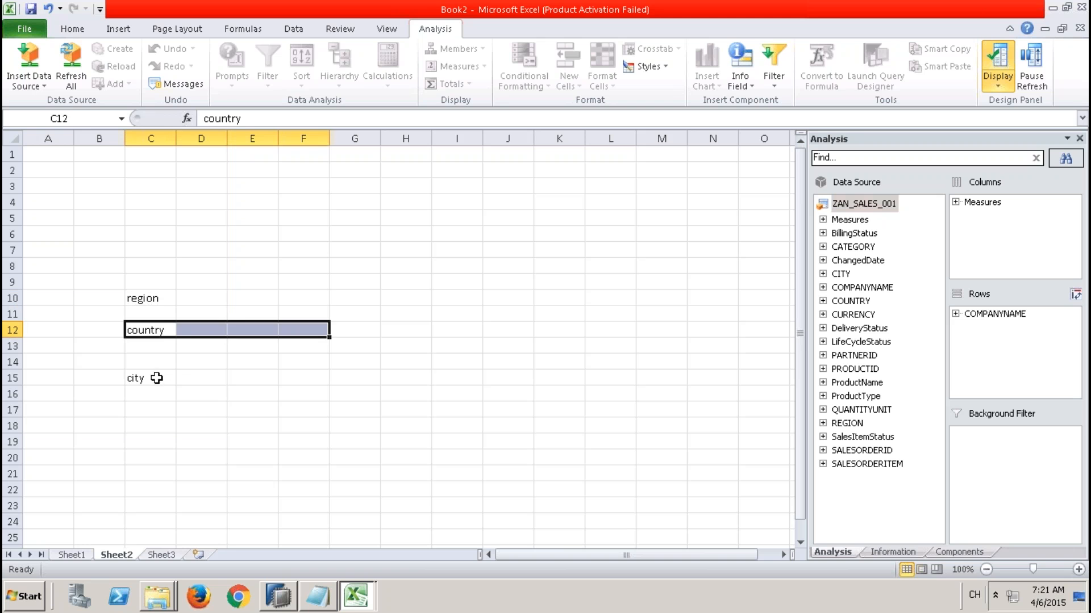
left_click_drag(156, 378, 322, 375)
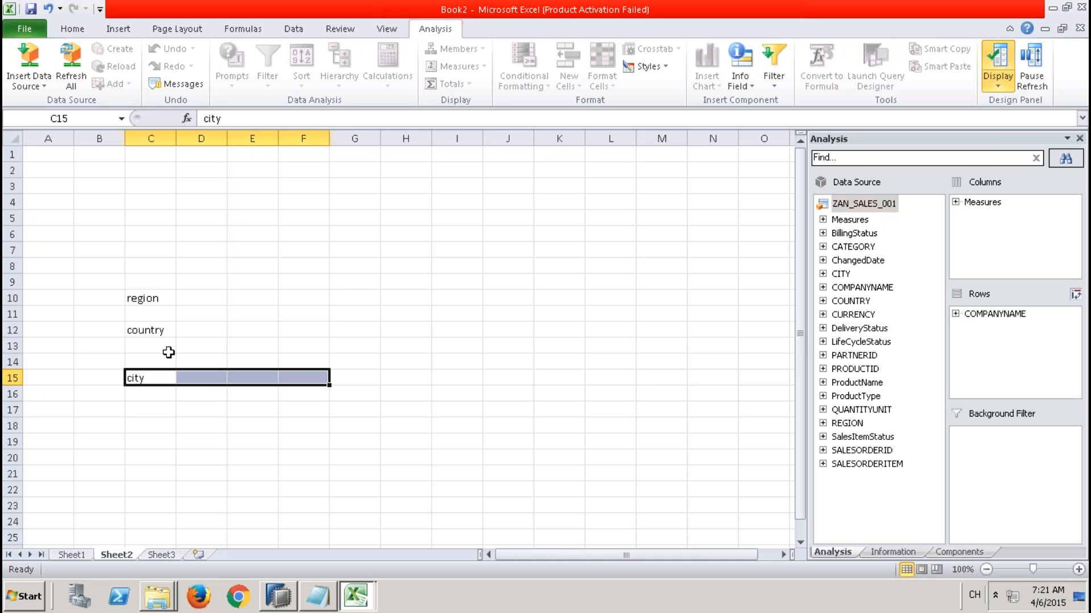
left_click(154, 296)
left_click(156, 329)
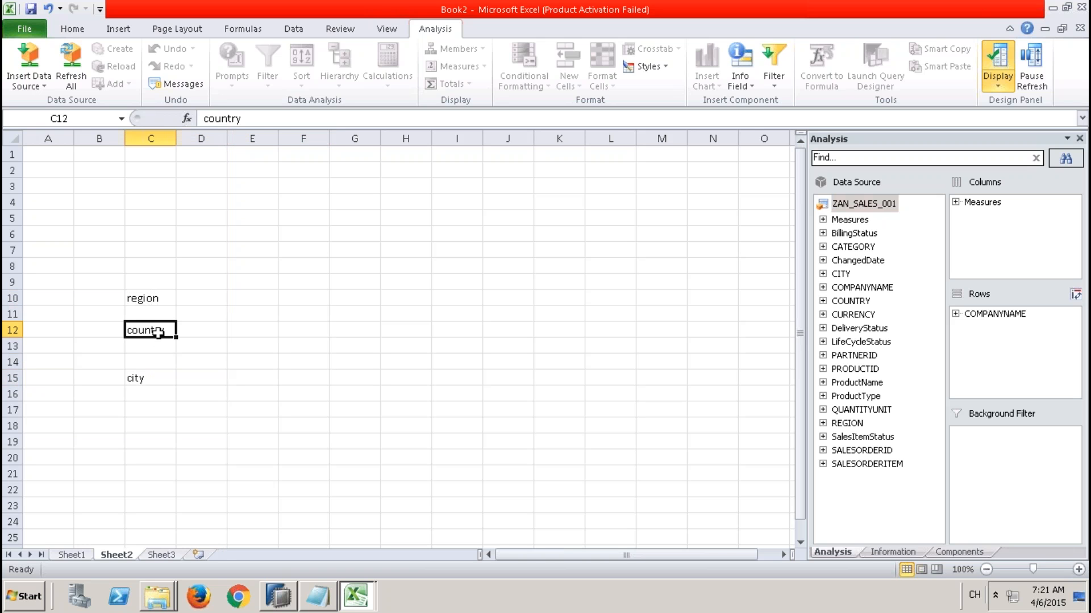
left_click(152, 371)
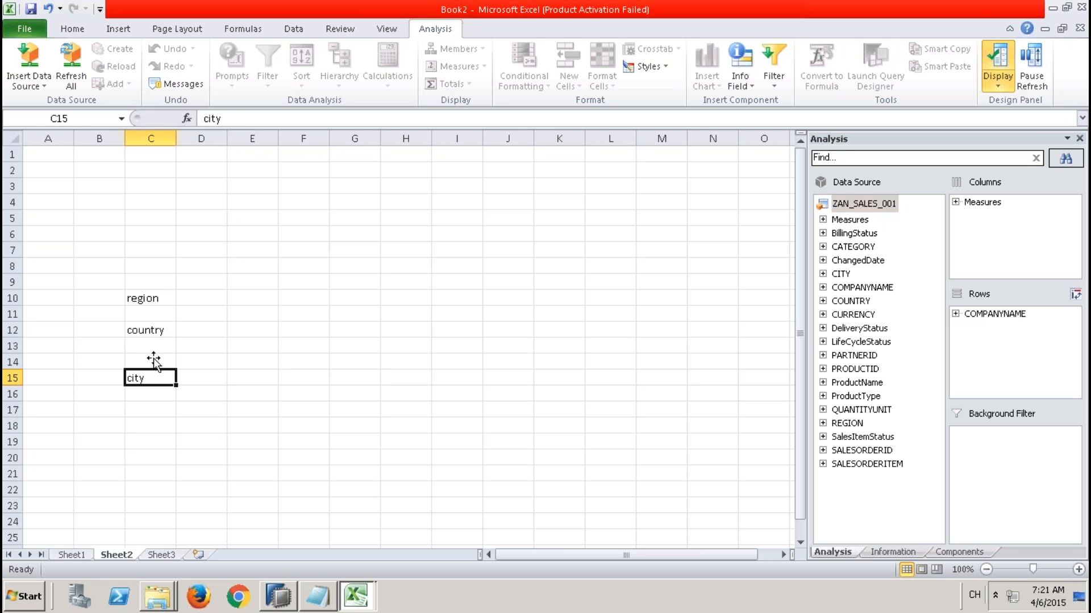
Enter the heading "level based" in cell C7 above the region, country and city list.
left_click(158, 250)
type("l")
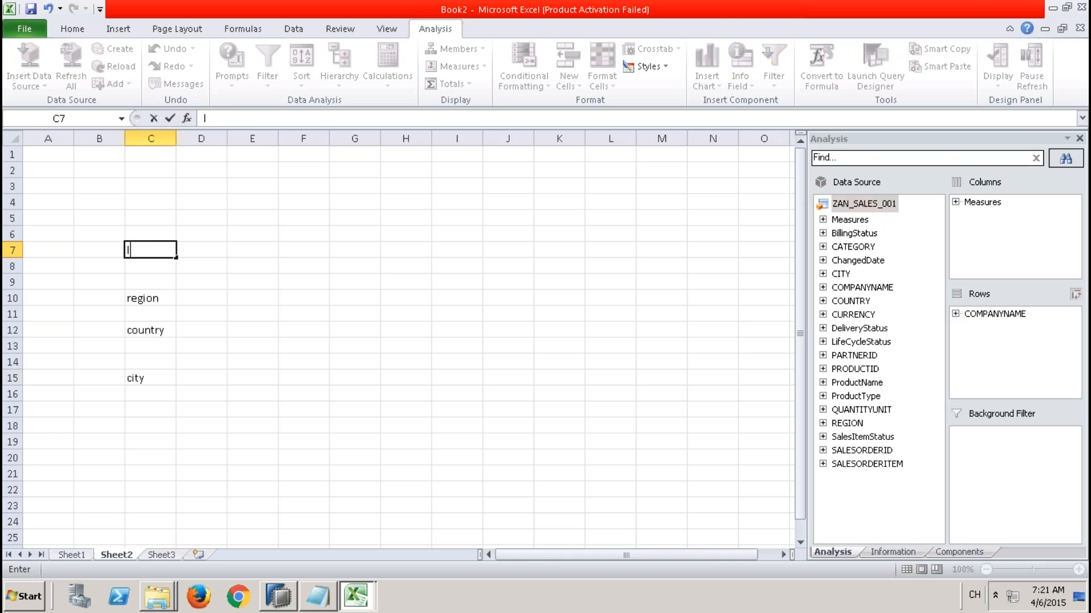
type("evel based")
left_click(421, 251)
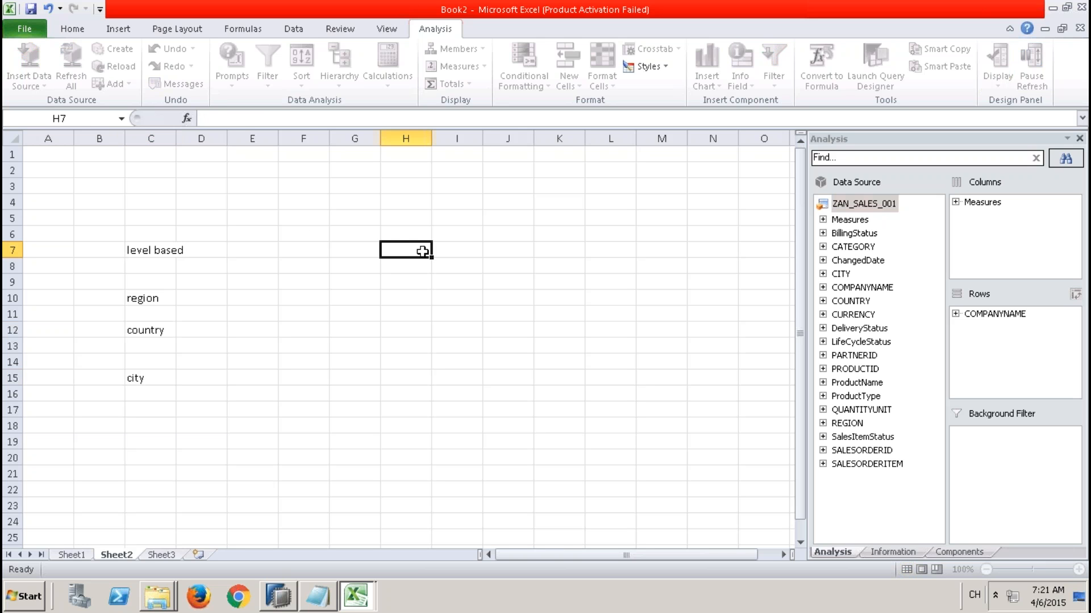
Enter the column headings "emp" in cell H9 and "mng" in cell K9.
left_click(399, 286)
type("emp")
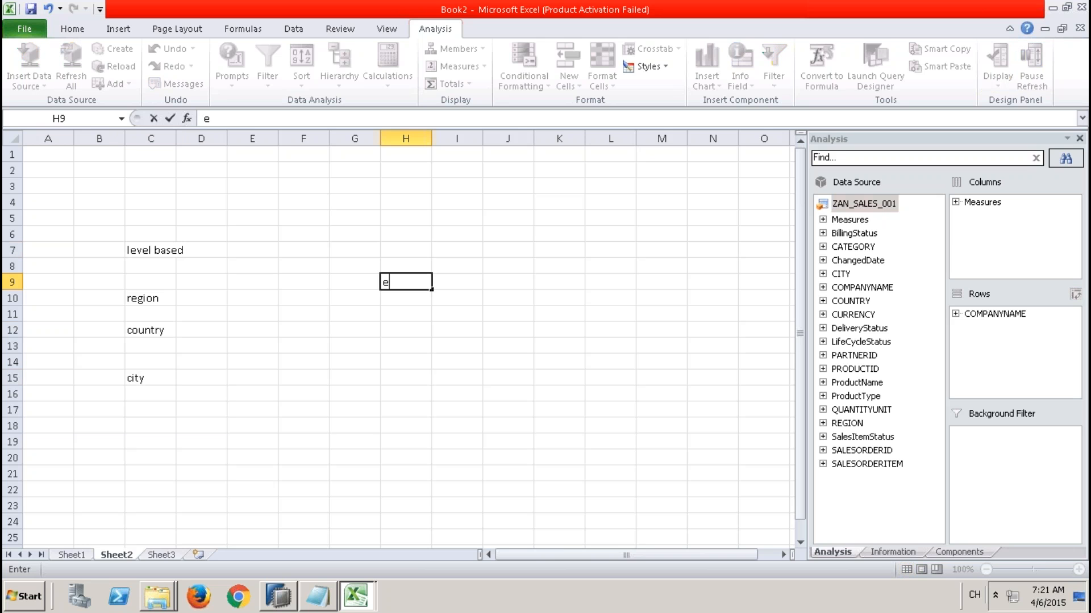
key("Tab")
key("Tab")
key("Tab")
type("mng")
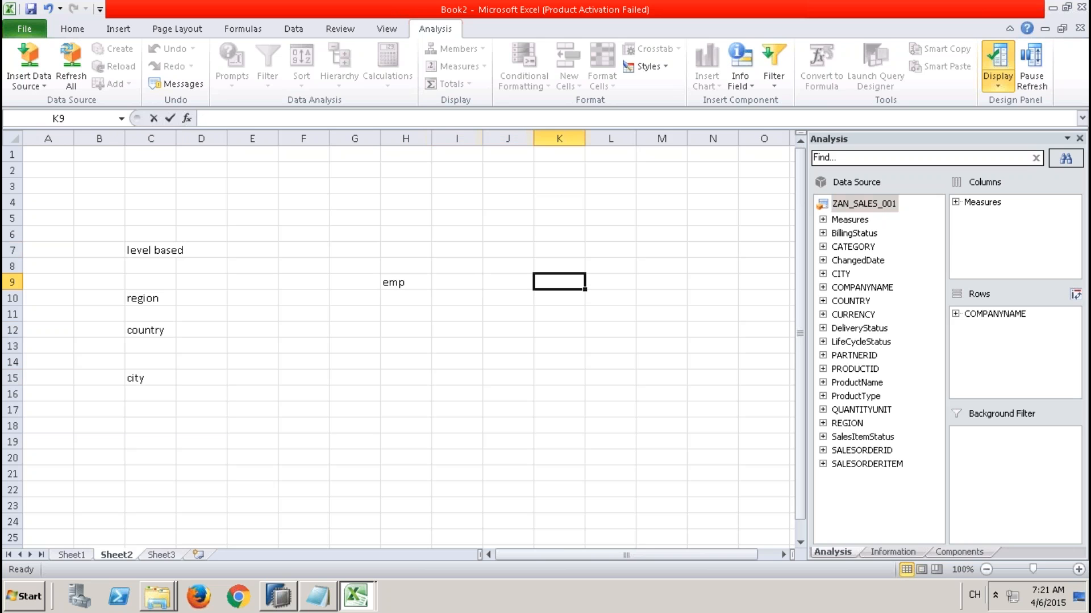
Enter "e1" in H10 under emp and "m1" in K10 under mng.
left_click(398, 295)
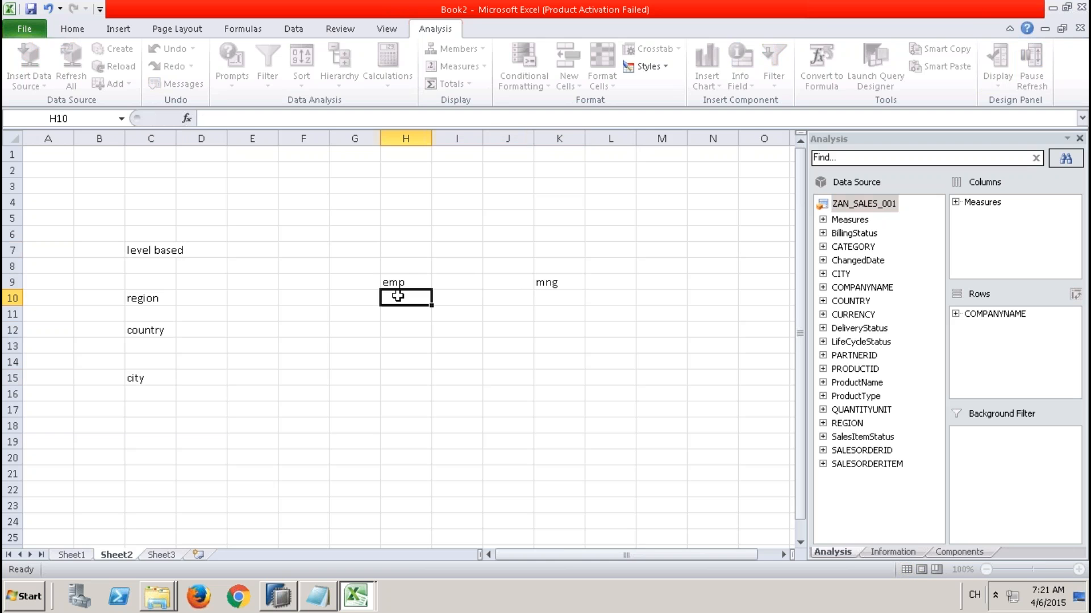
type("e1")
key("Tab")
key("Tab")
key("Tab")
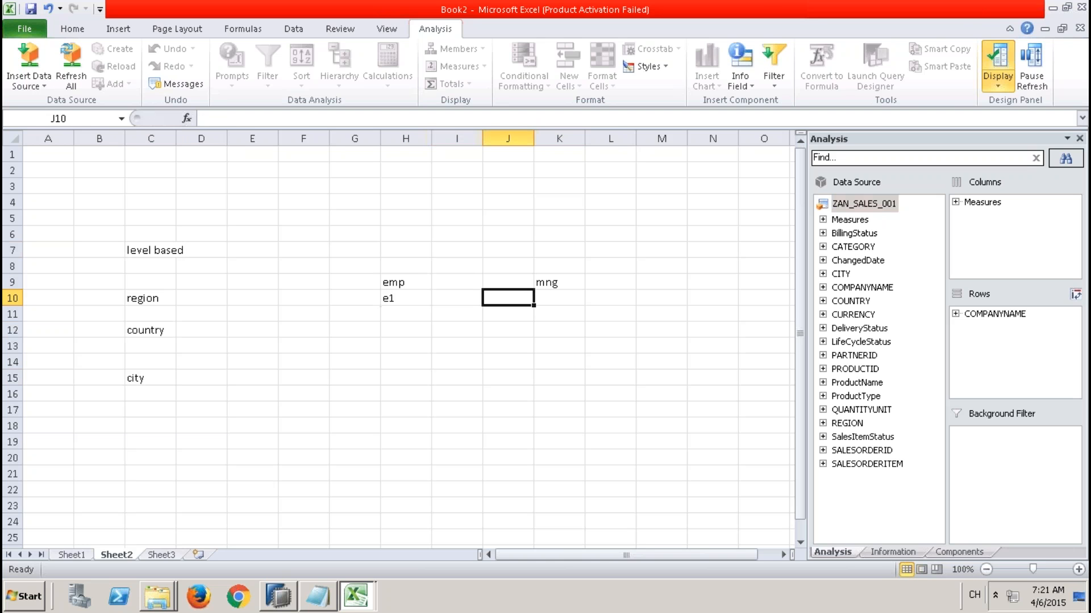
type("m1")
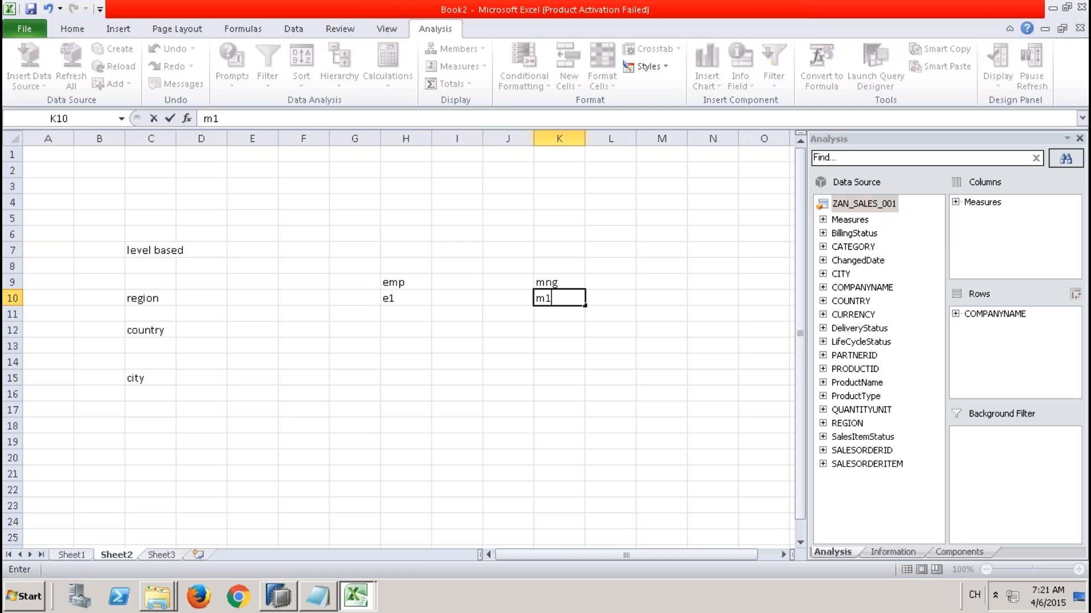
Enter "m1" in H11 under emp and "m2" in K11 under mng.
key("Down")
key("Left")
key("Left")
key("Left")
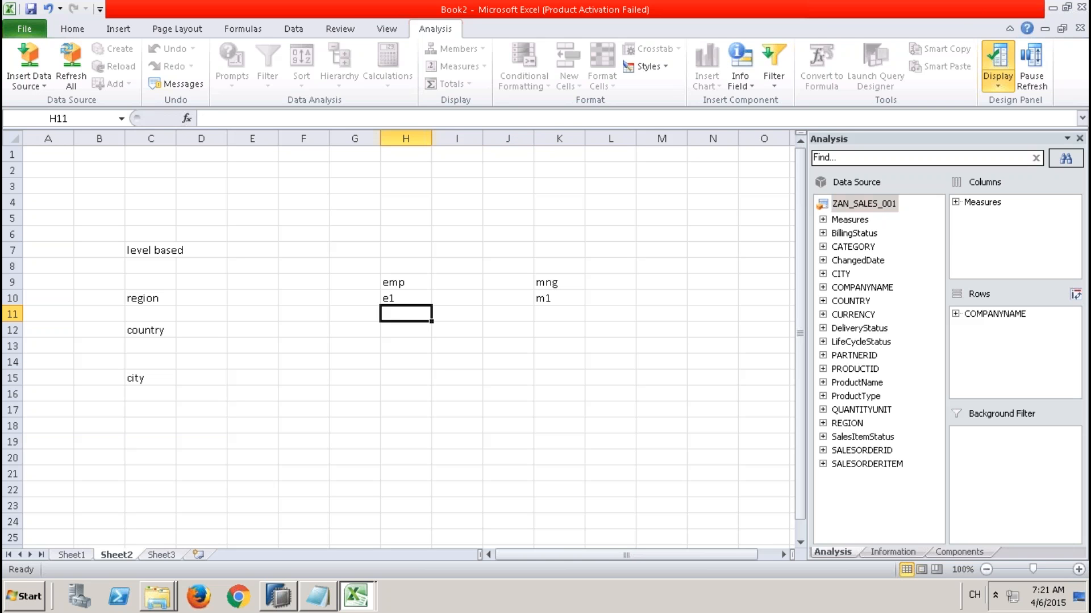
type("m1")
key("Tab")
key("Tab")
key("Tab")
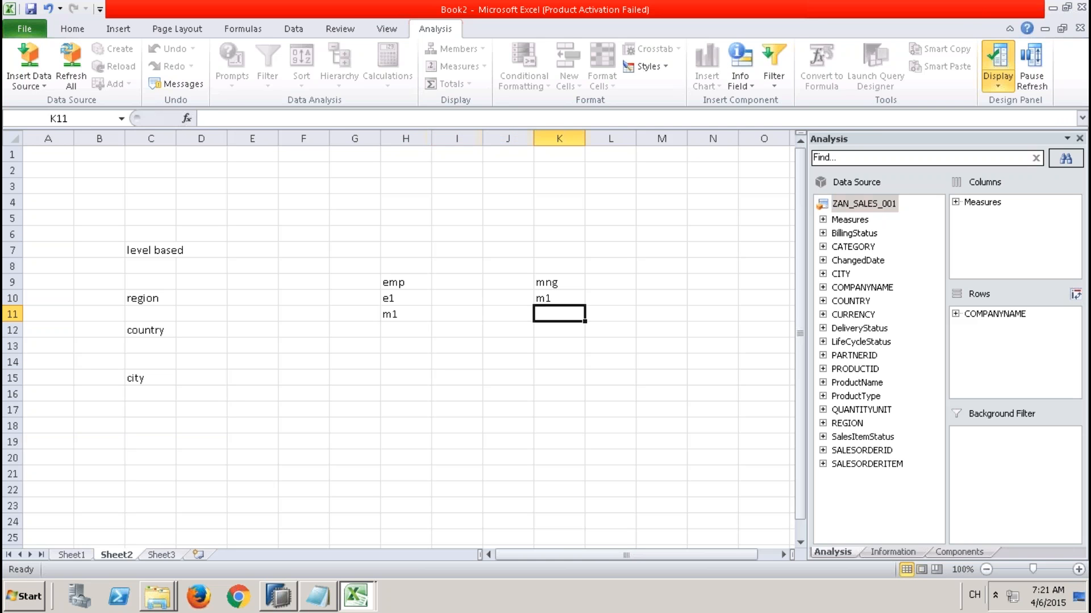
type("m2")
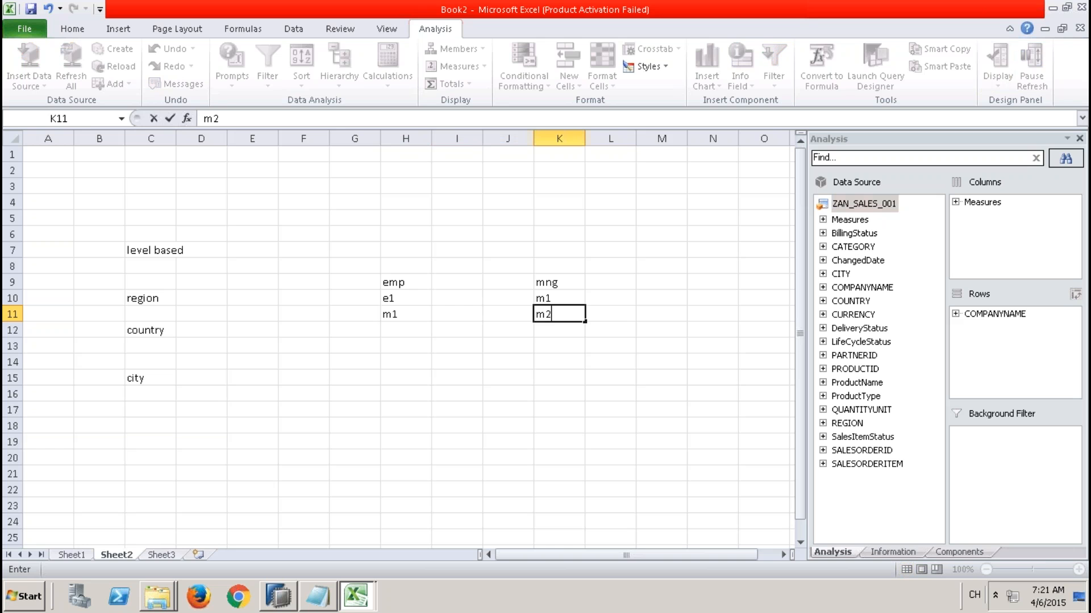
Point out the e1 and m1 pair in row 10, highlight the emp column, and highlight the whole emp and mng table H9:K11.
left_click(405, 298)
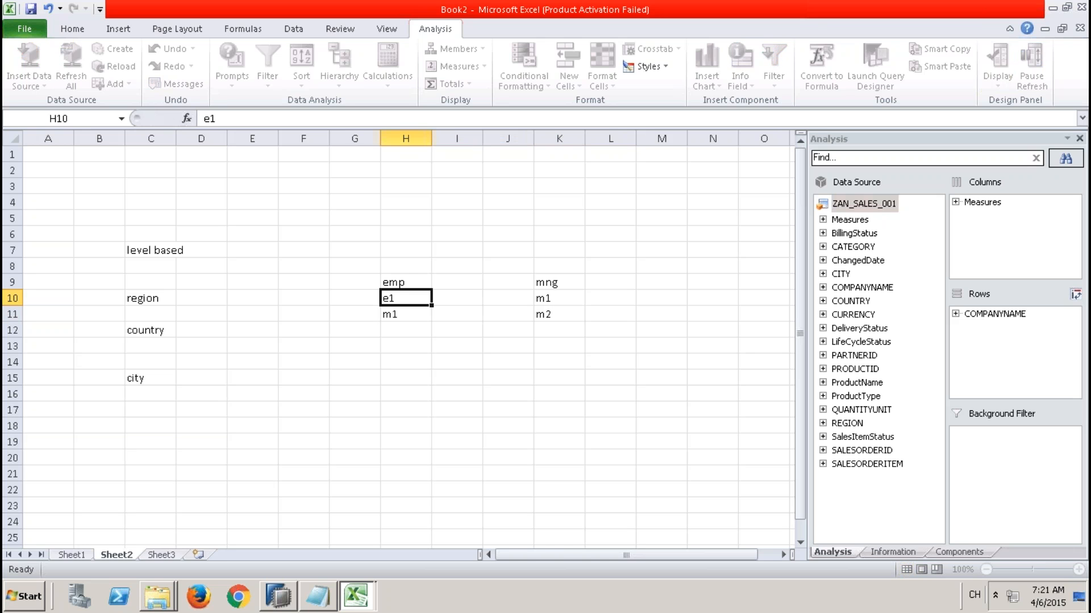
left_click(558, 297)
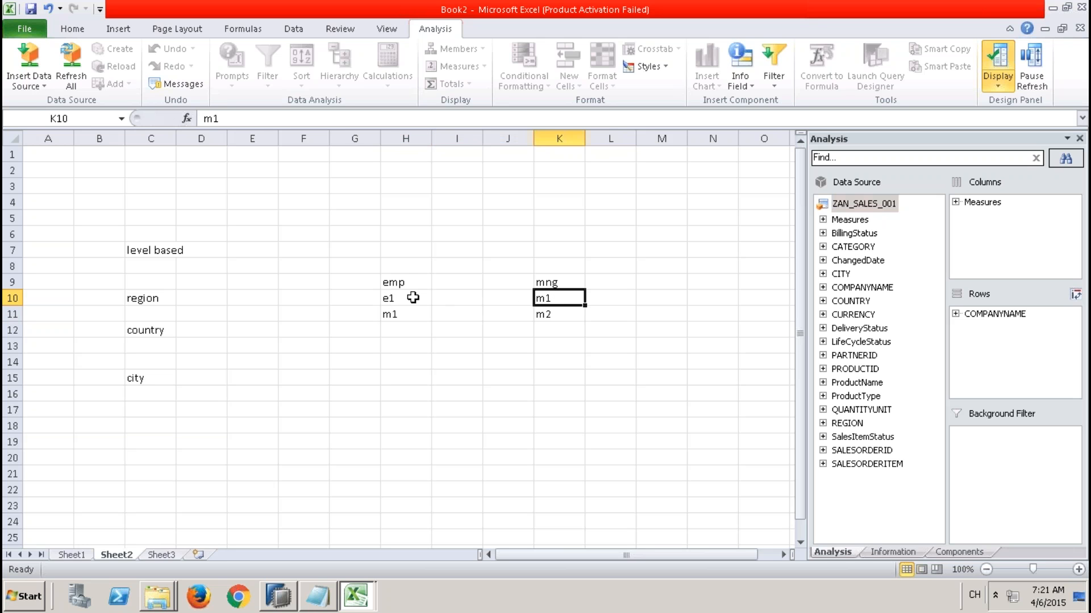
left_click_drag(408, 282, 409, 331)
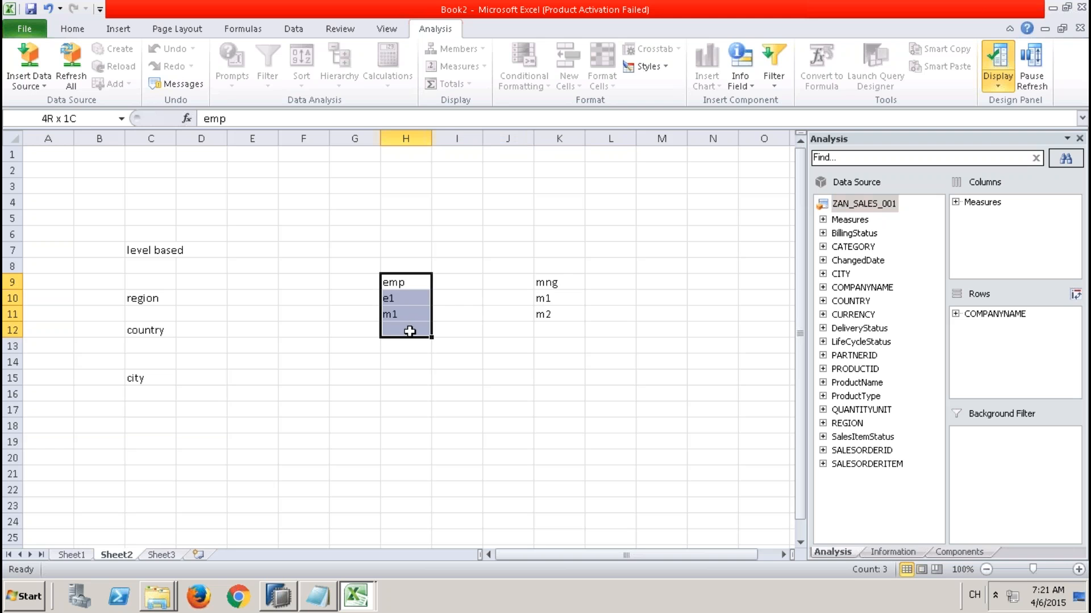
left_click(560, 297)
left_click_drag(562, 288, 386, 316)
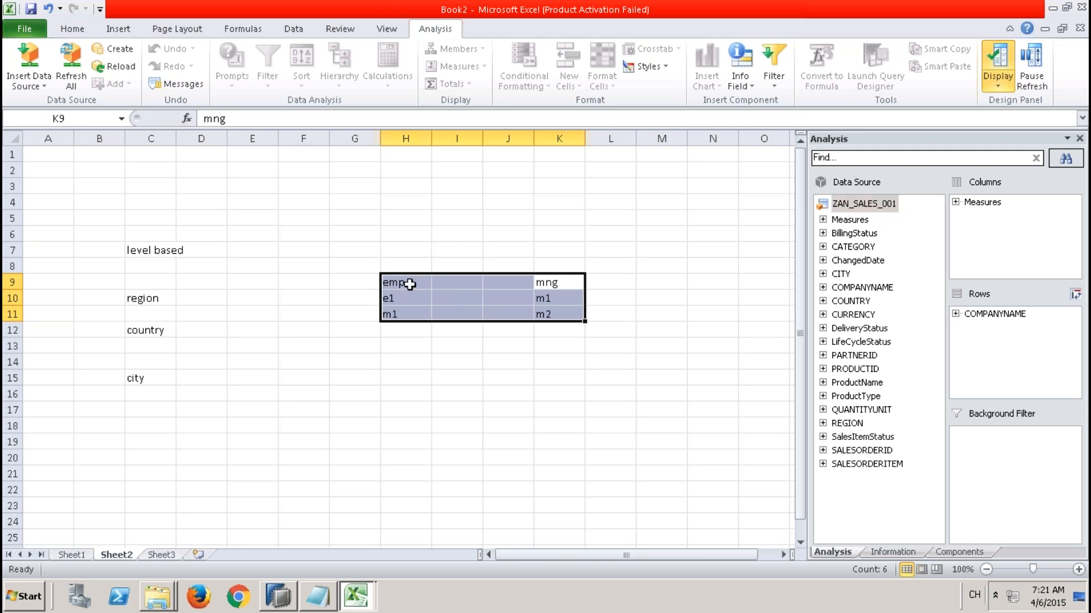
Point out the emp heading and e1 in the employee/manager example, and highlight the whole table H9:K11.
left_click(409, 282)
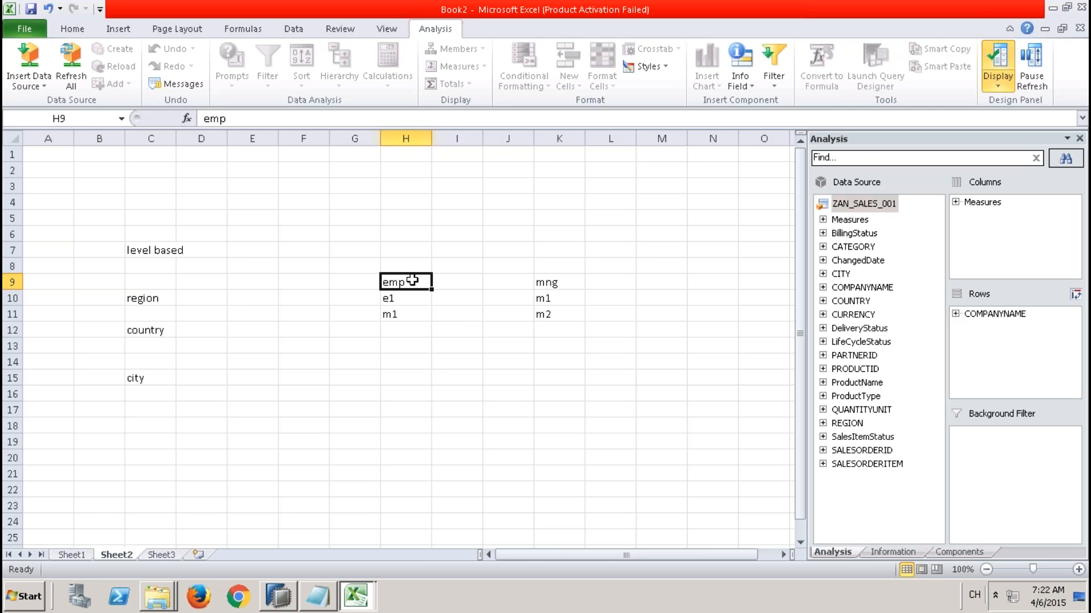
left_click_drag(429, 280, 552, 311)
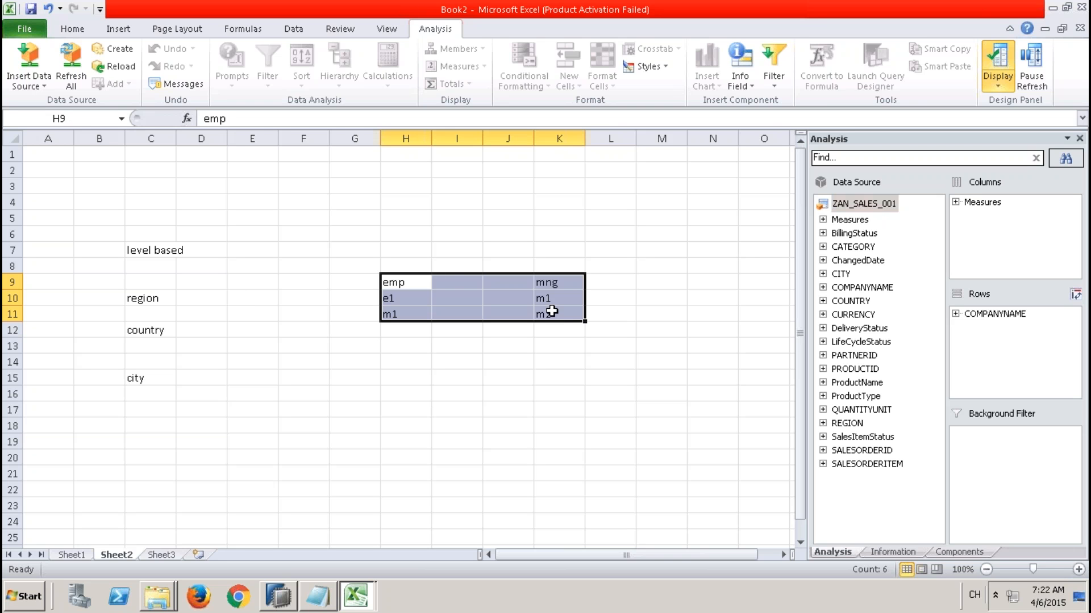
left_click(412, 278)
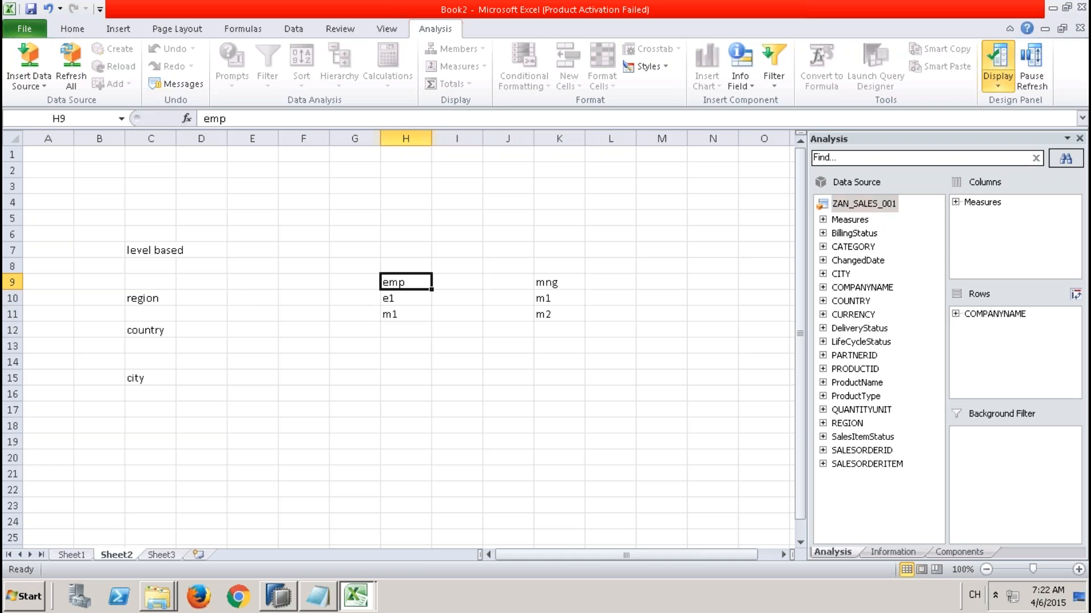
left_click(407, 296)
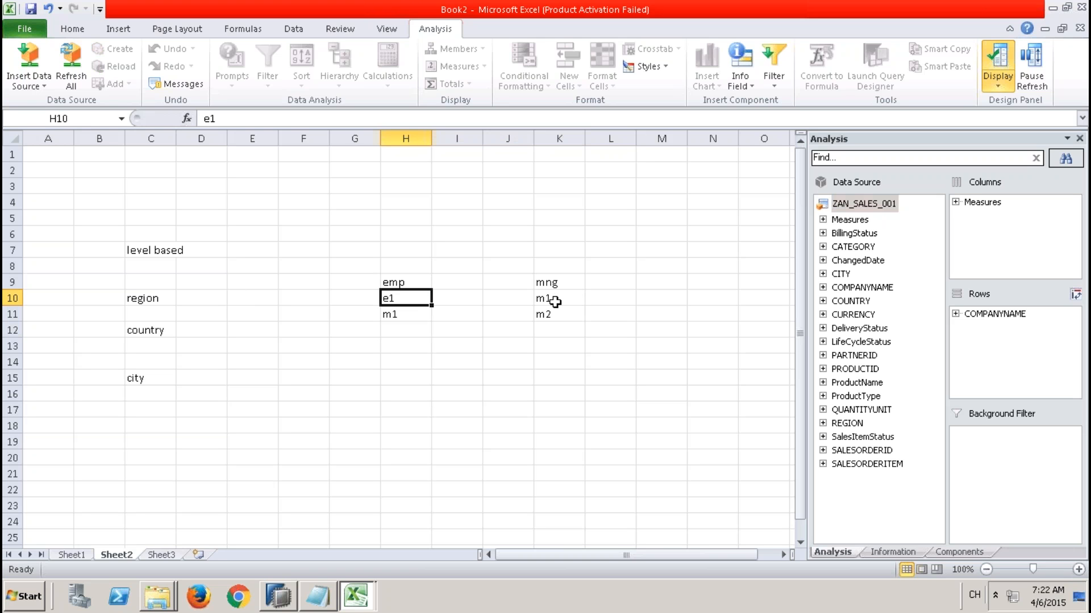
left_click_drag(396, 283, 552, 314)
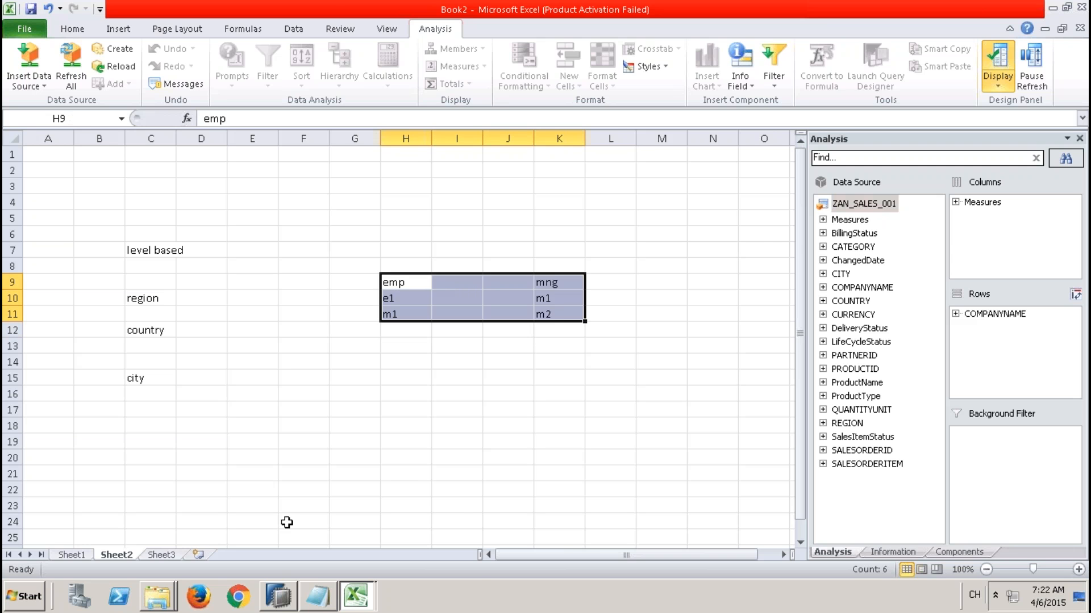
Switch to SAP HANA Studio, choose Level Hierarchy as the type of zcust_hirarchier, and add REGION as level 1.
left_click(278, 596)
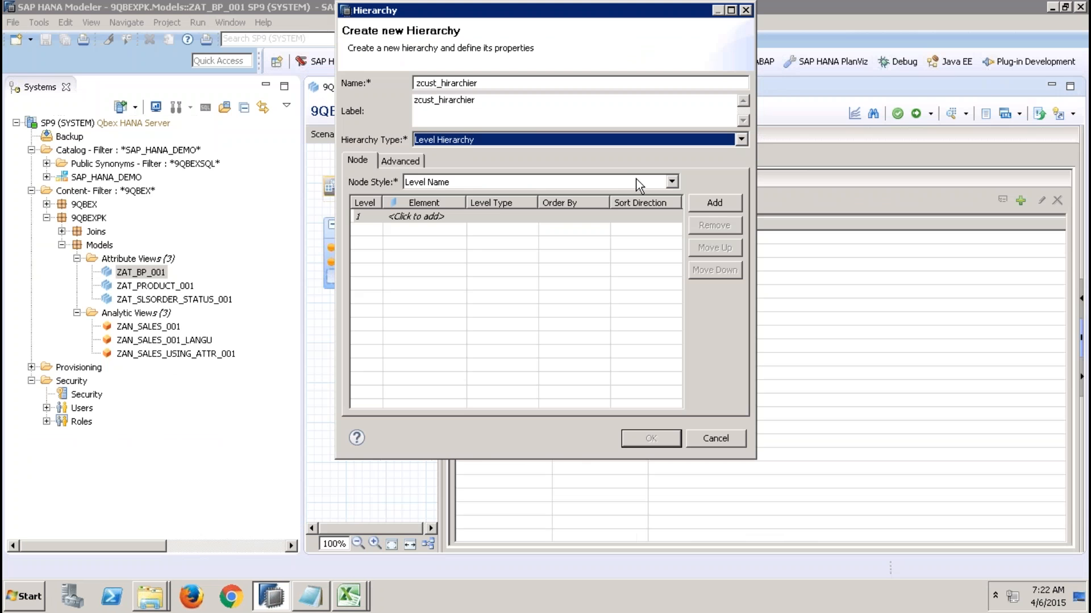
left_click(619, 142)
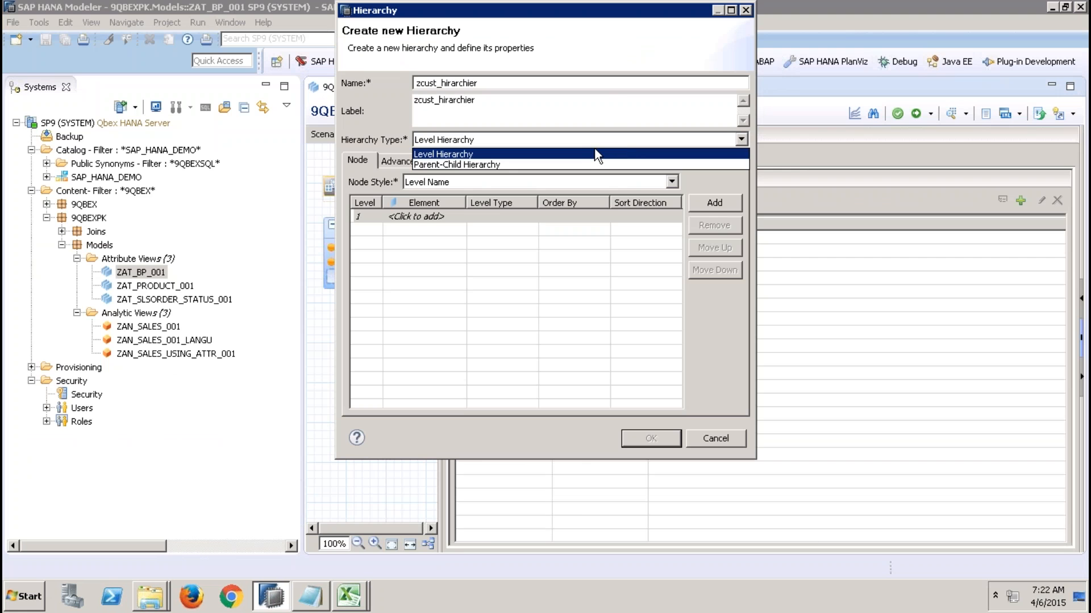
left_click(643, 152)
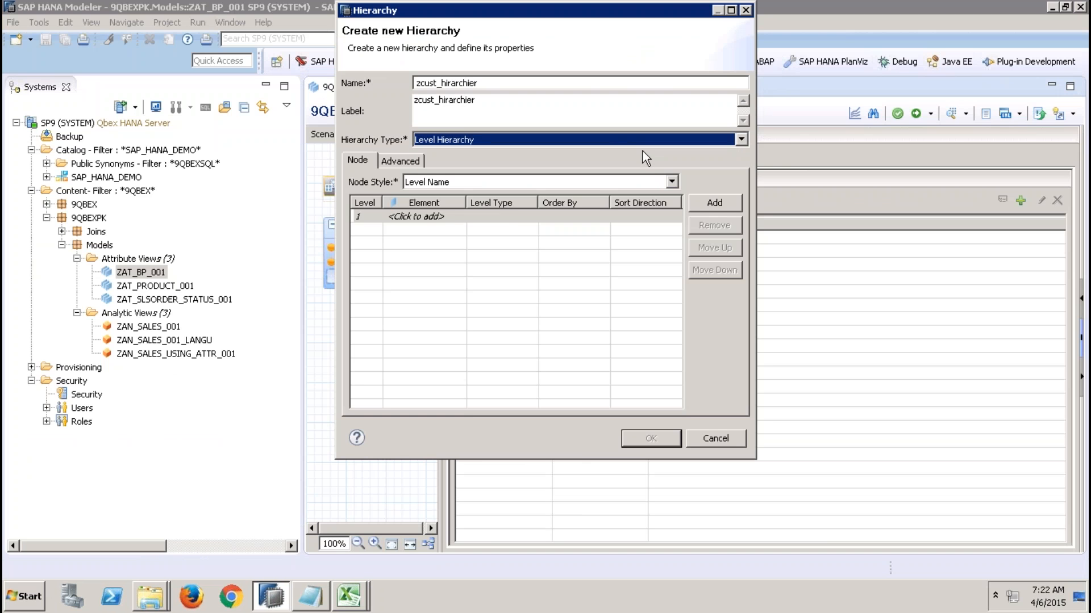
left_click(445, 217)
left_click(458, 216)
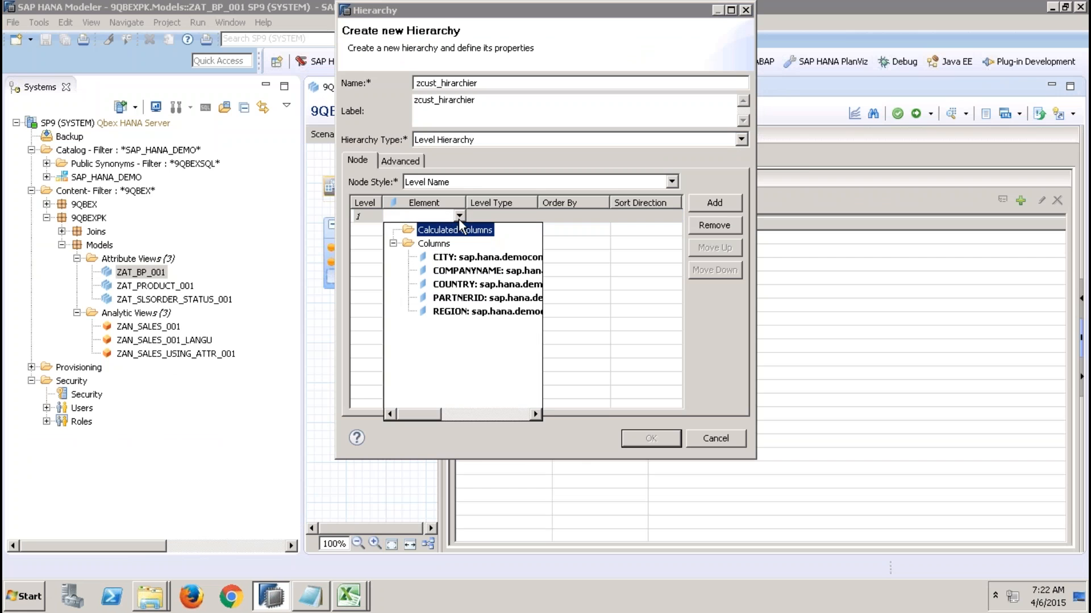
left_click(458, 312)
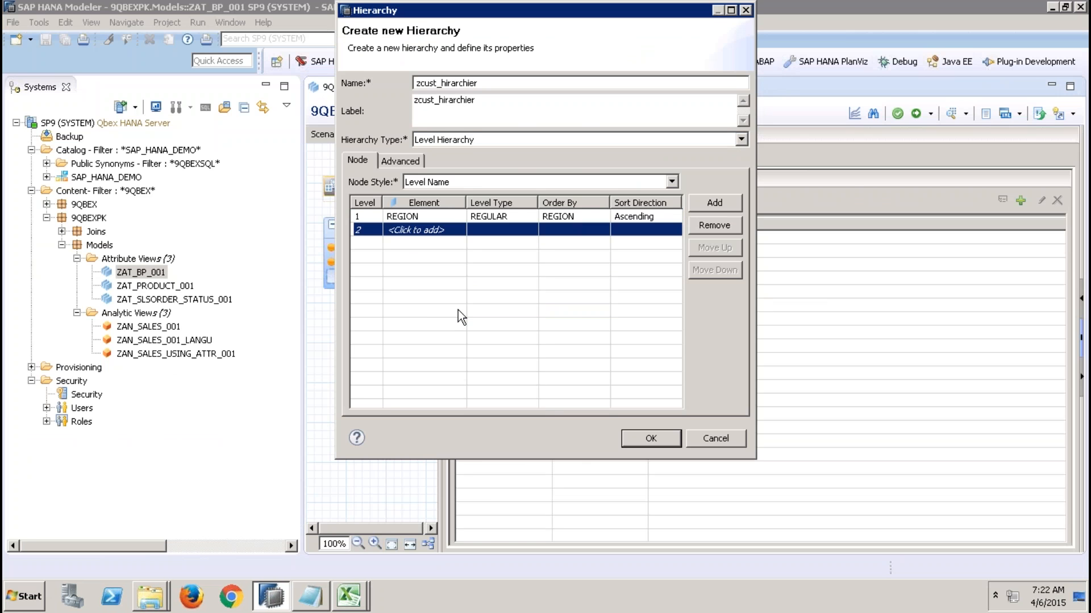
Add COUNTRY, CITY and PARTNERID as levels 2 to 4 and create the zcust_hirarchier hierarchy.
left_click(444, 230)
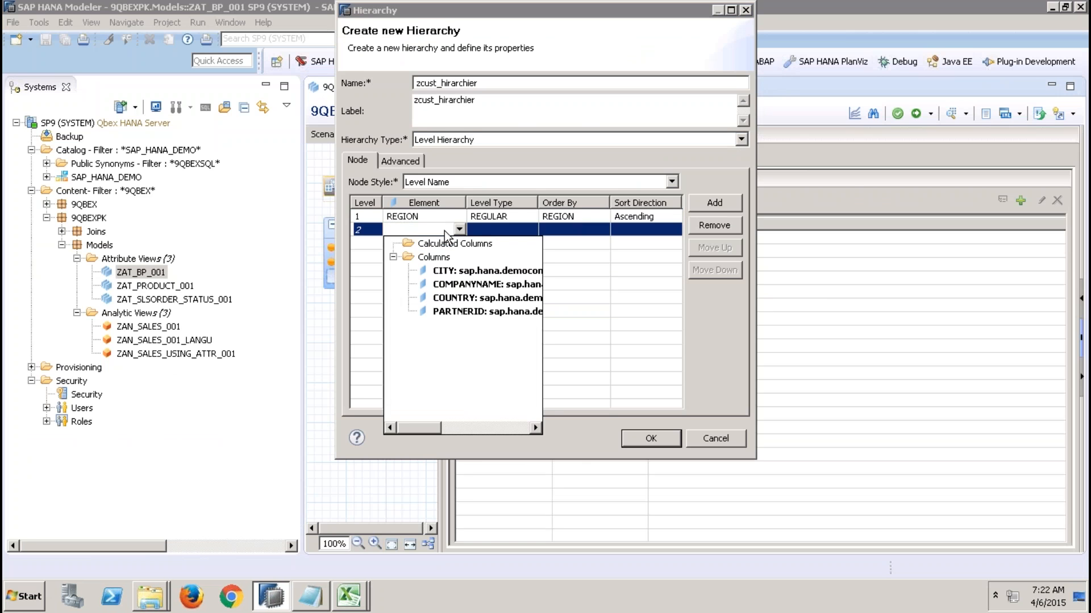
left_click(470, 295)
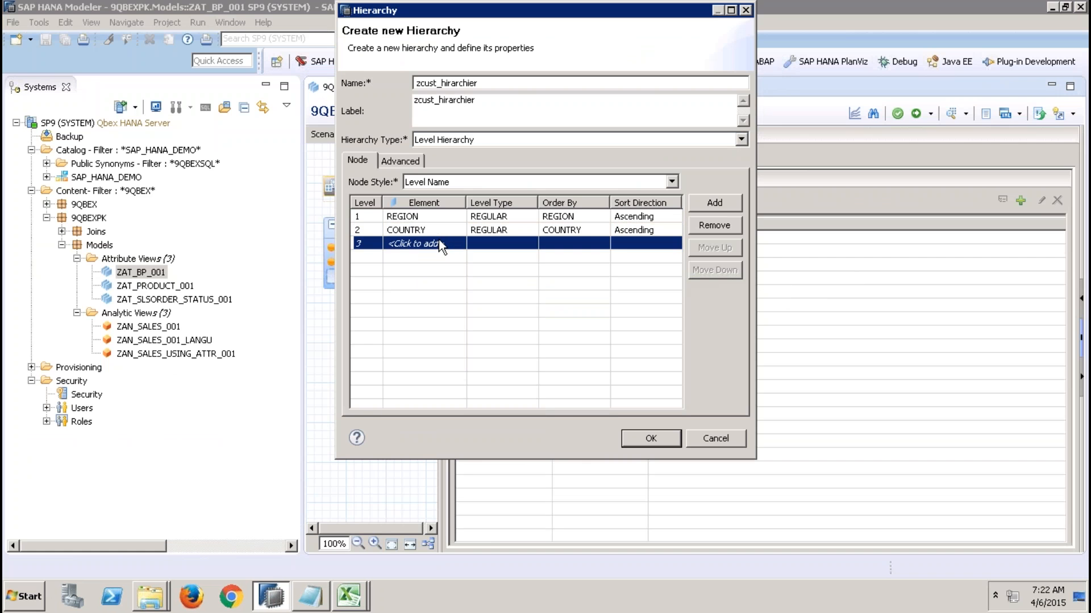
left_click(440, 246)
left_click(461, 282)
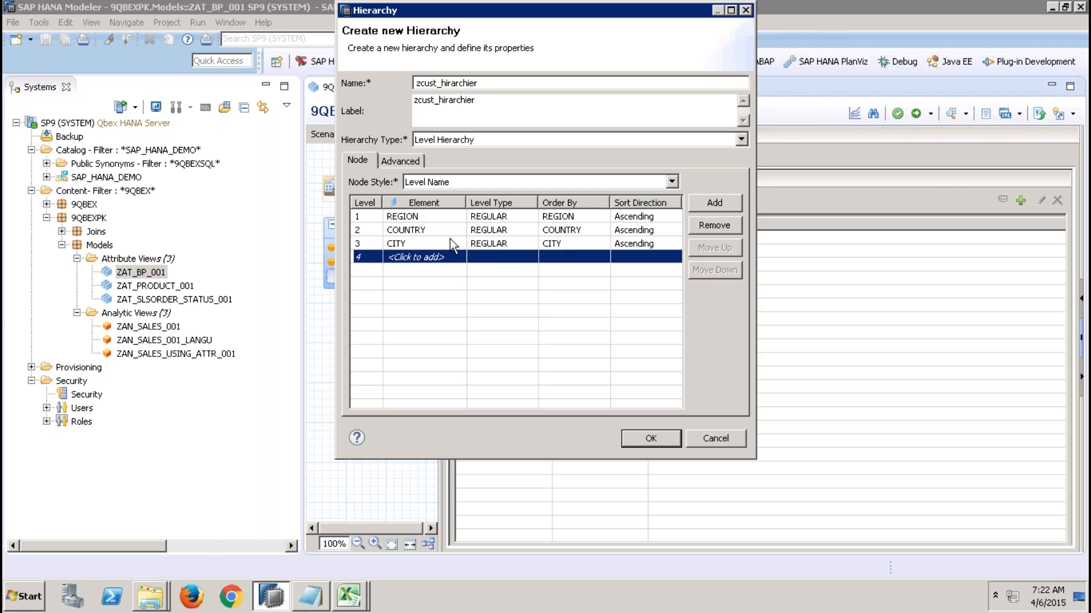
left_click(453, 254)
left_click(455, 309)
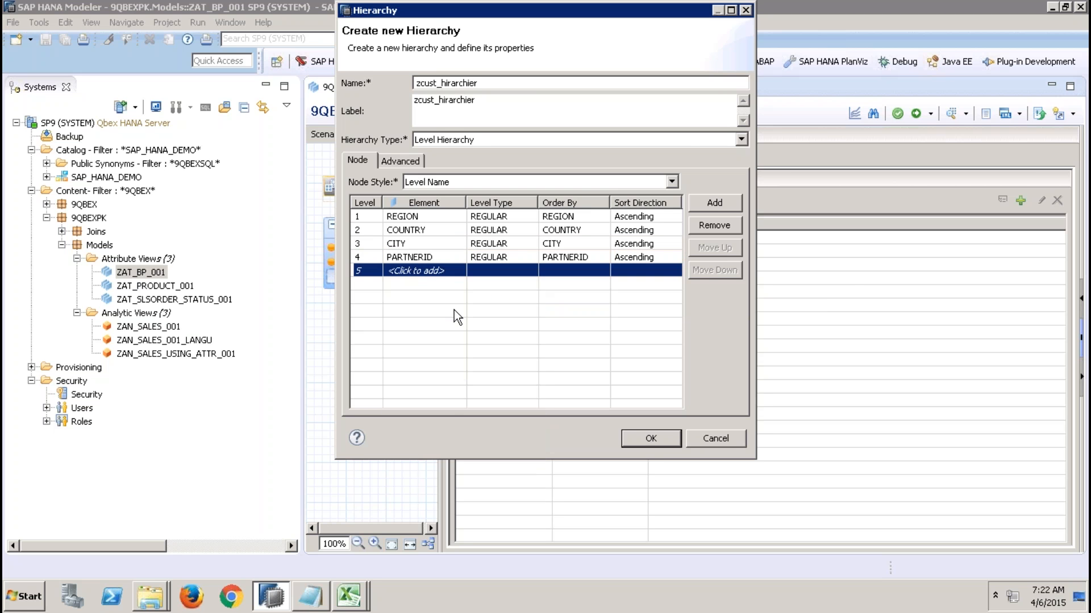
left_click(644, 443)
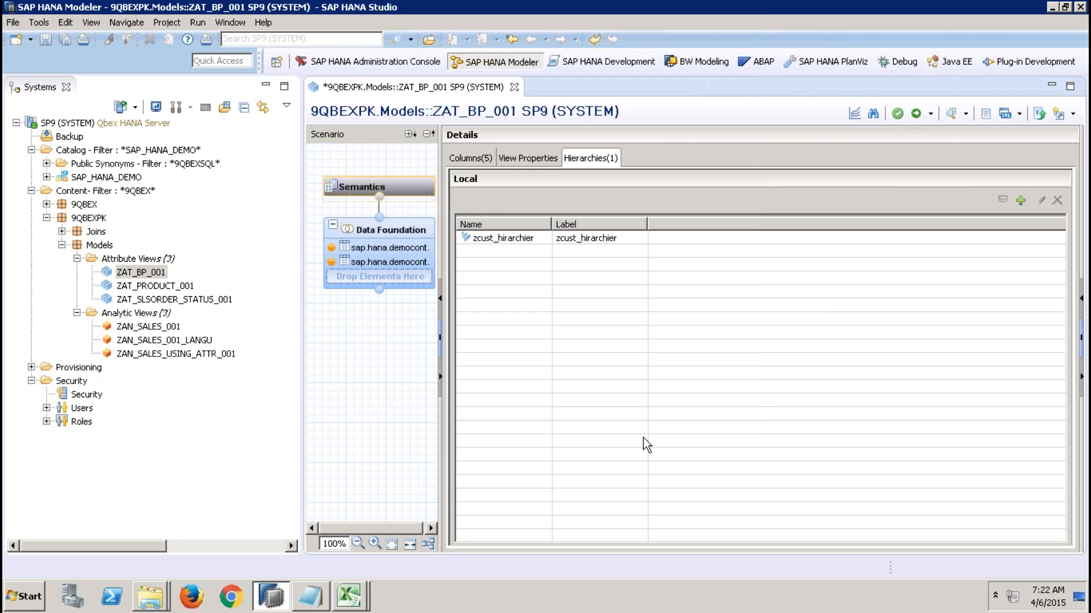
Reopen zcust_hirarchier and, in its advanced settings, keep Root Node Visibility at Add Root Node and enable Multiple Parent.
double_click(582, 239)
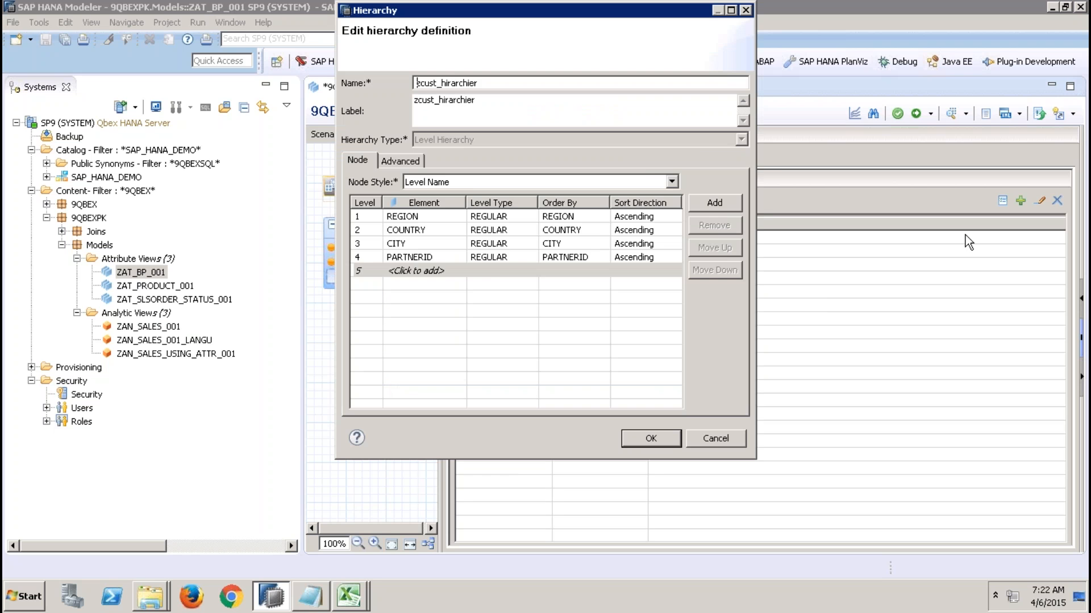
left_click(404, 164)
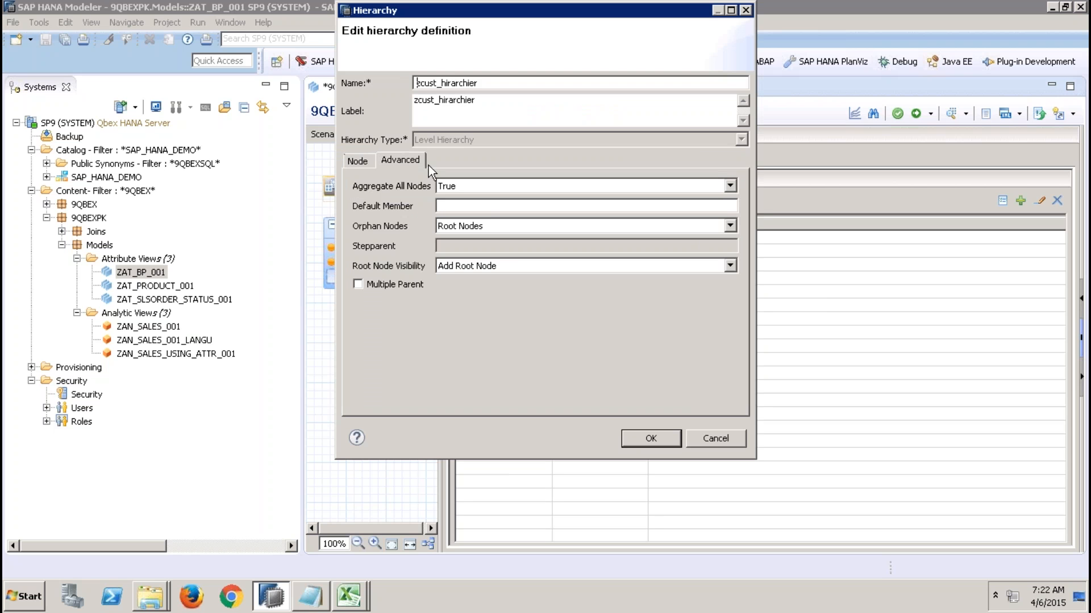
left_click(458, 267)
left_click(459, 280)
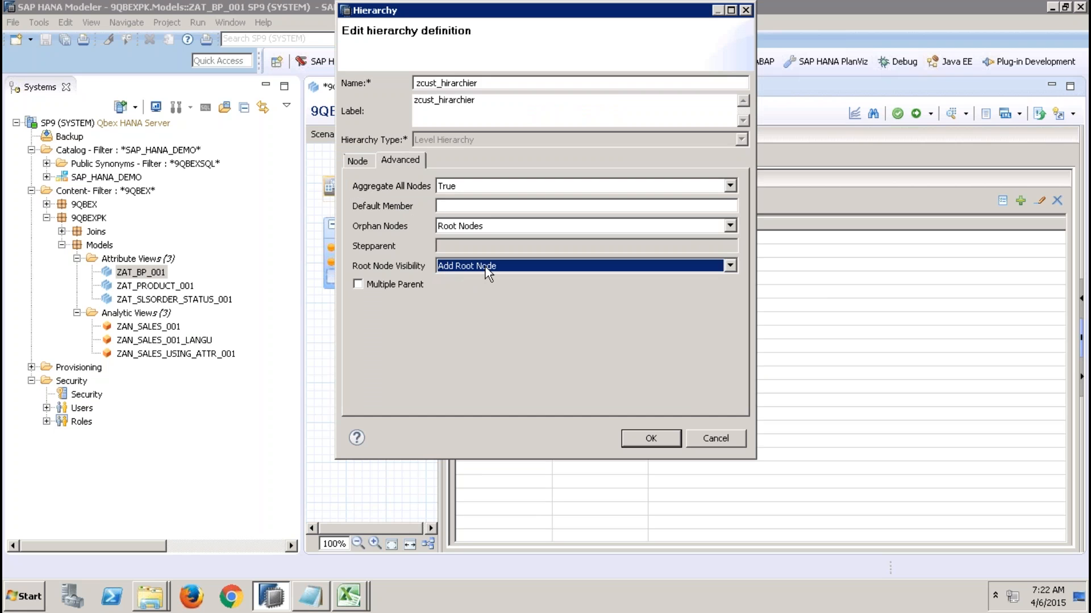
left_click(399, 285)
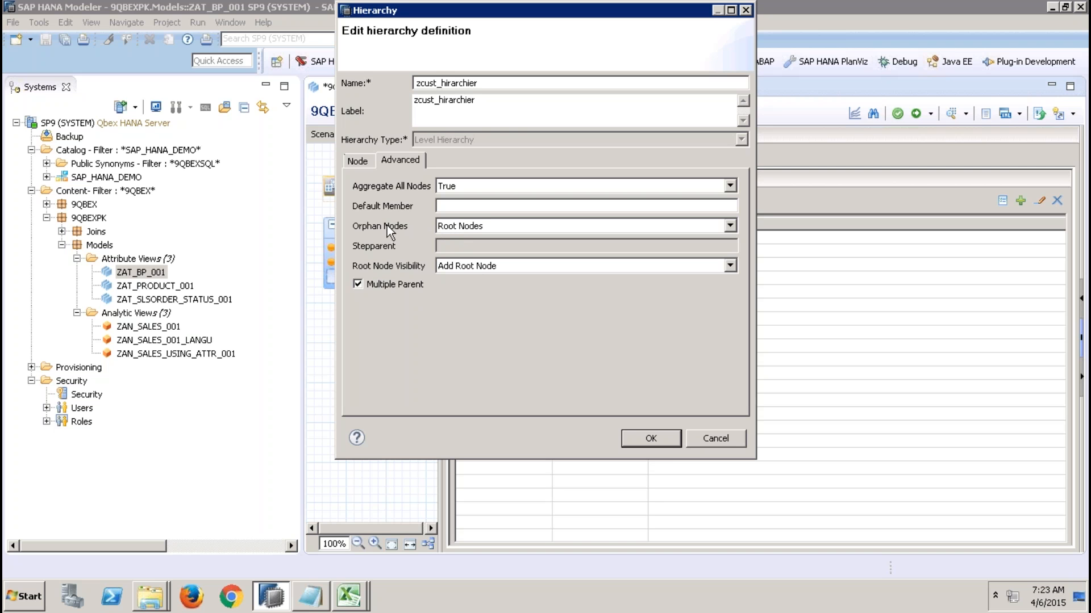
Review the Orphan Nodes options, keep Root Nodes, check the level list, and confirm the hierarchy definition.
left_click(467, 230)
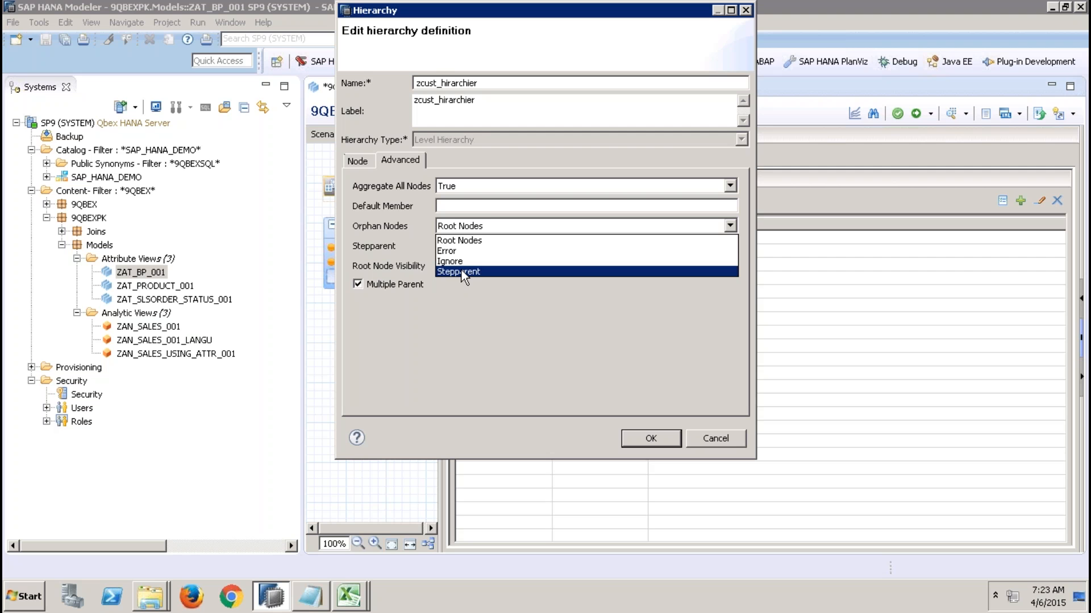
left_click(388, 229)
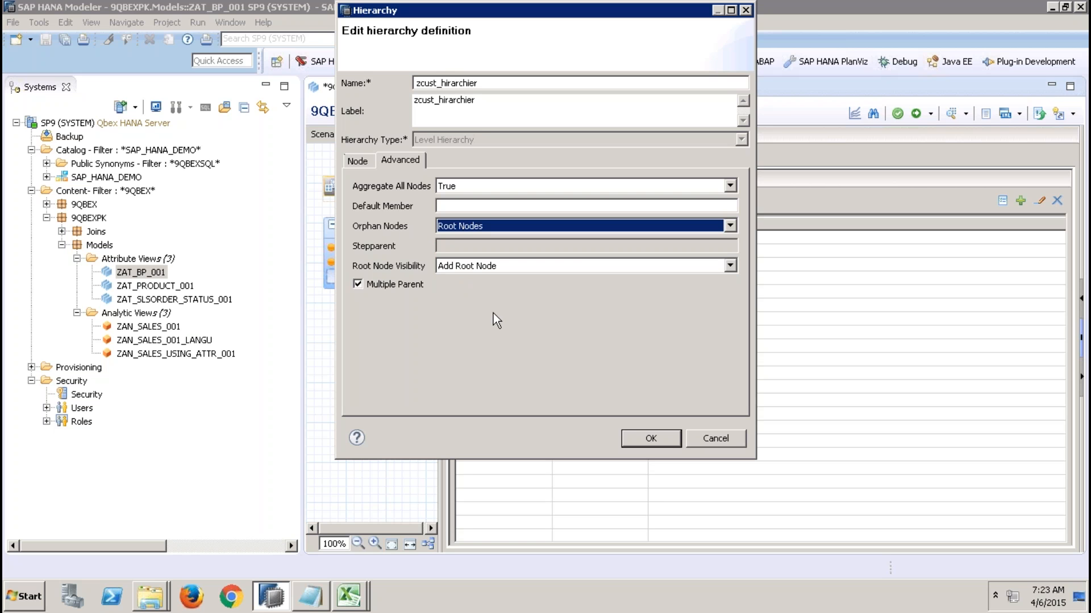
left_click(350, 160)
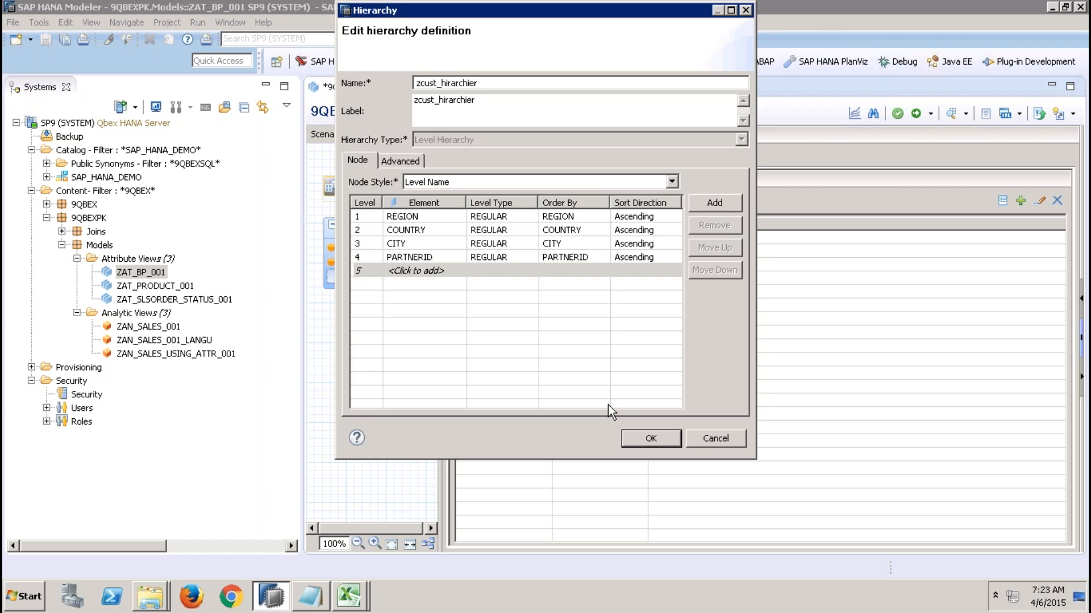
left_click(650, 438)
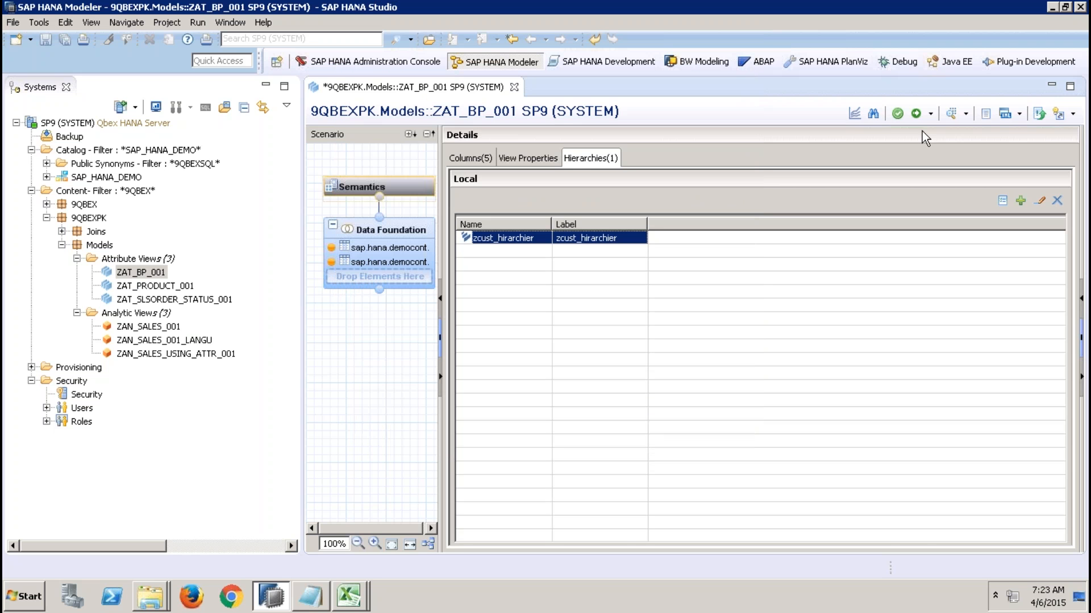
Activate the ZAT_BP_001 attribute view with its zcust_hirarchier hierarchy and close its editor.
left_click(915, 113)
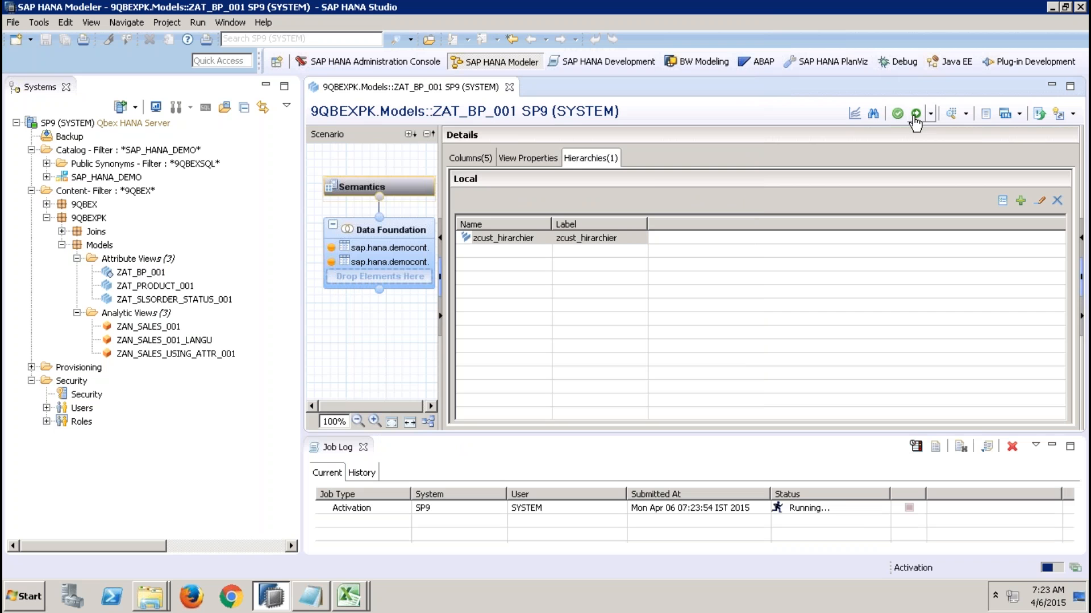
left_click(509, 87)
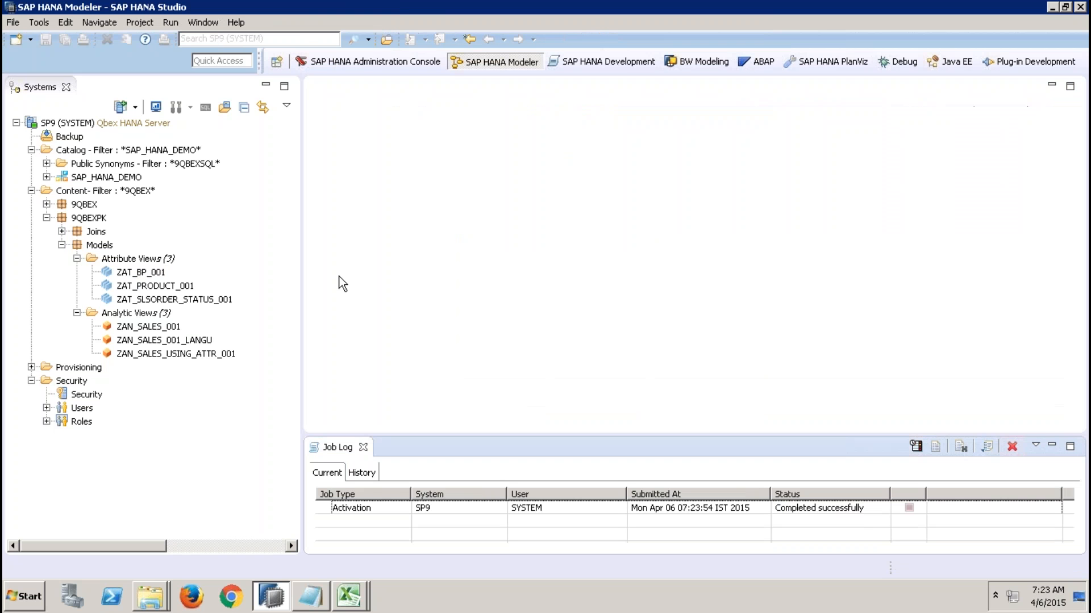
Open the ZAN_SALES_USING_ATTR_001 analytic view for editing and clear the Systems and Job Log views out of the way.
double_click(183, 354)
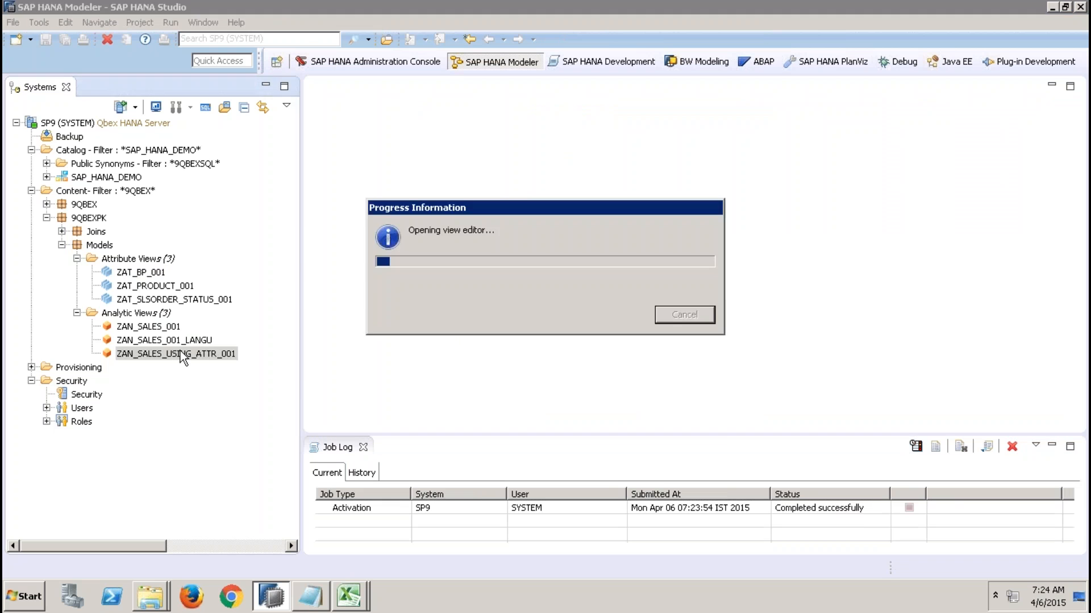
left_click(265, 84)
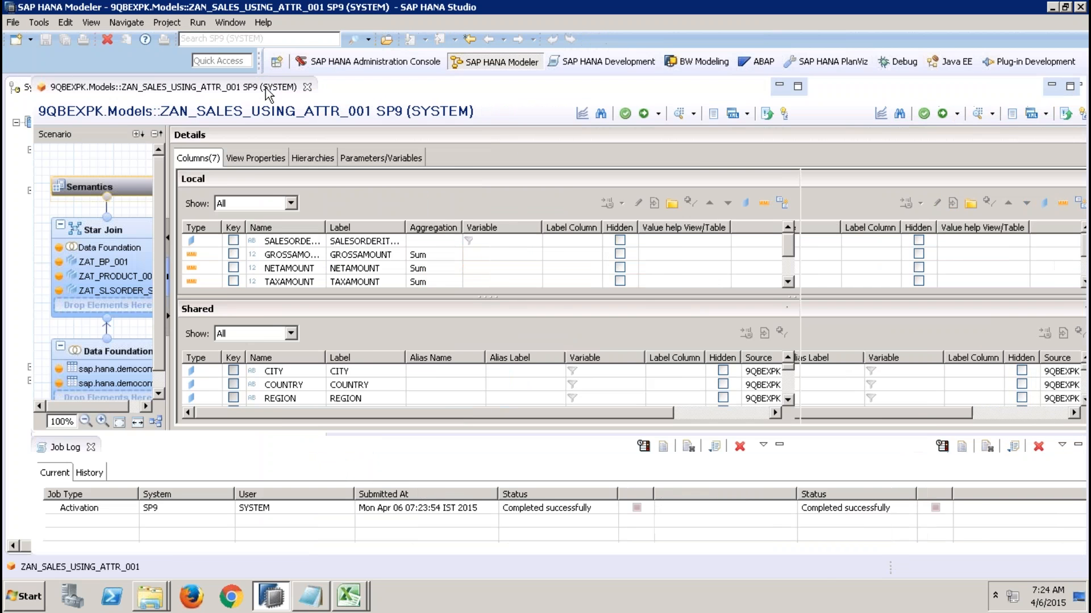
left_click(90, 447)
left_click(91, 449)
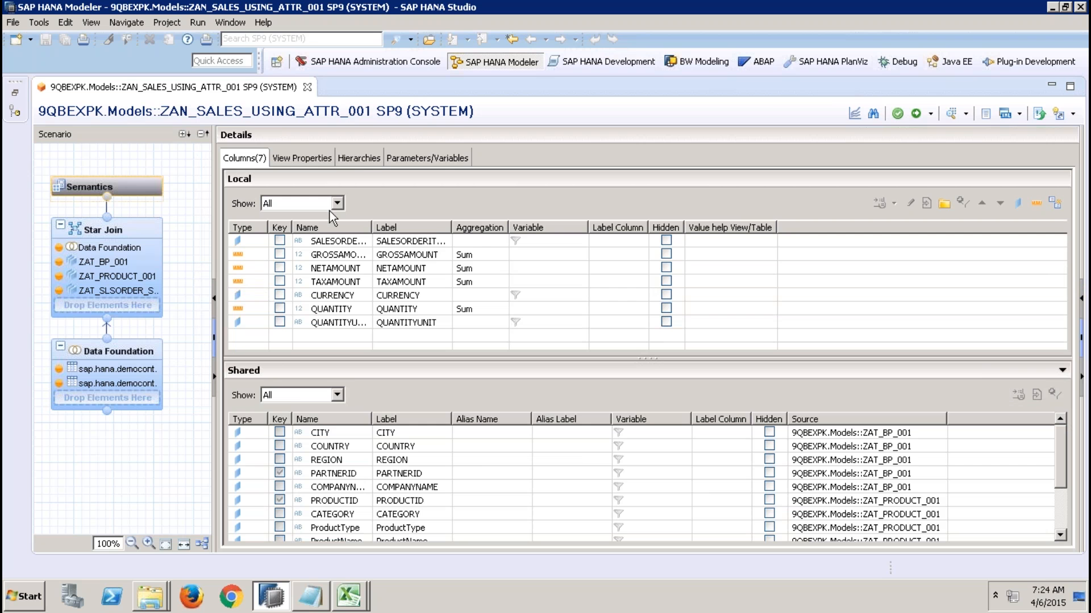
Check the shared zcust_hirarchier hierarchy in the view's Semantics node and redeploy the ZAN_SALES_USING_ATTR_001 analytic view.
left_click(356, 158)
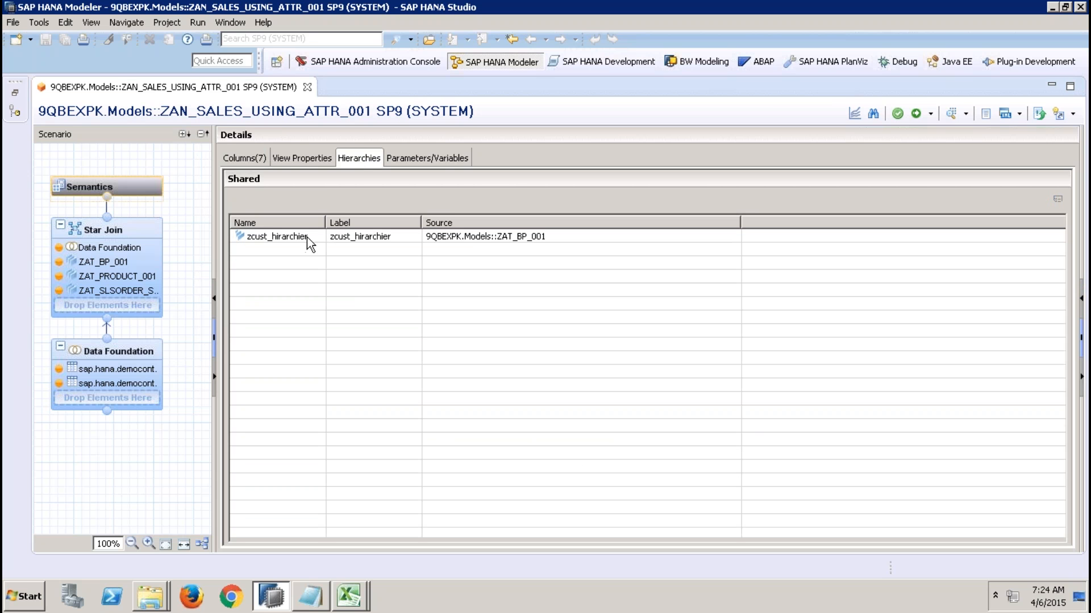
left_click(111, 263)
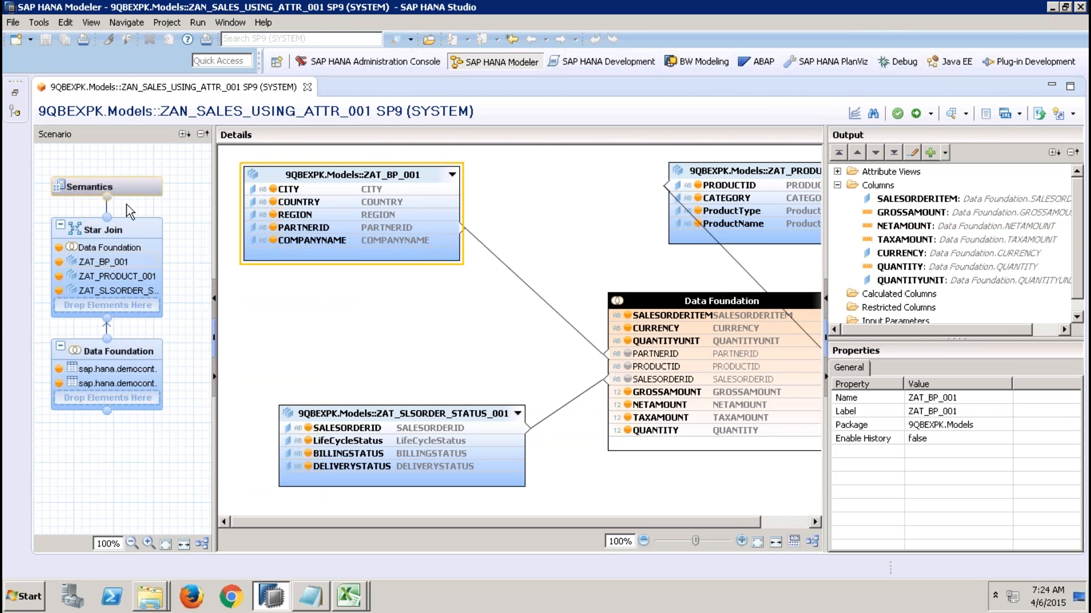
left_click(136, 186)
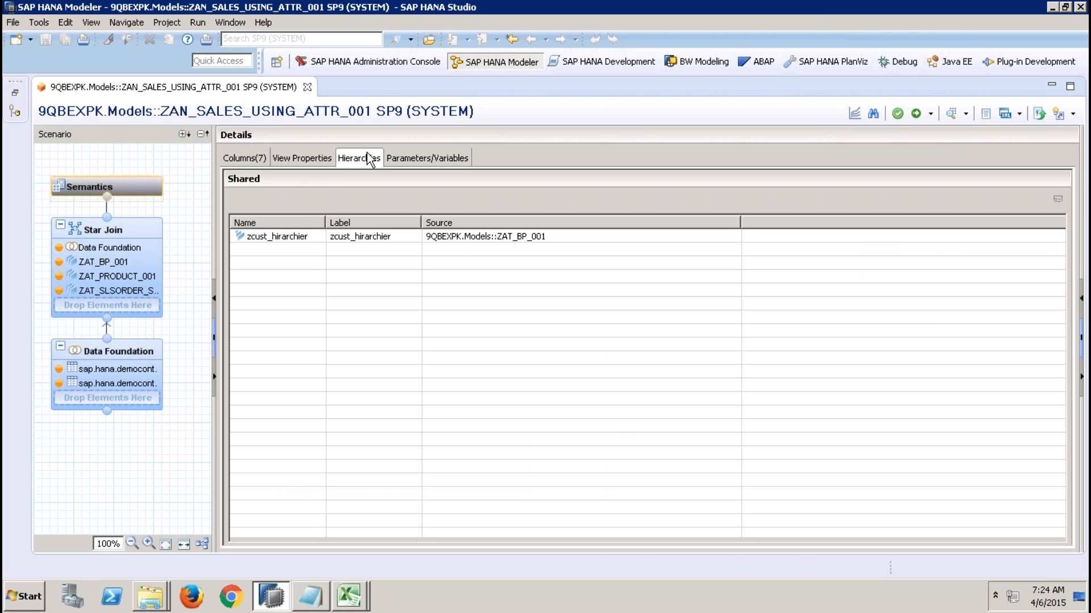
left_click(273, 237)
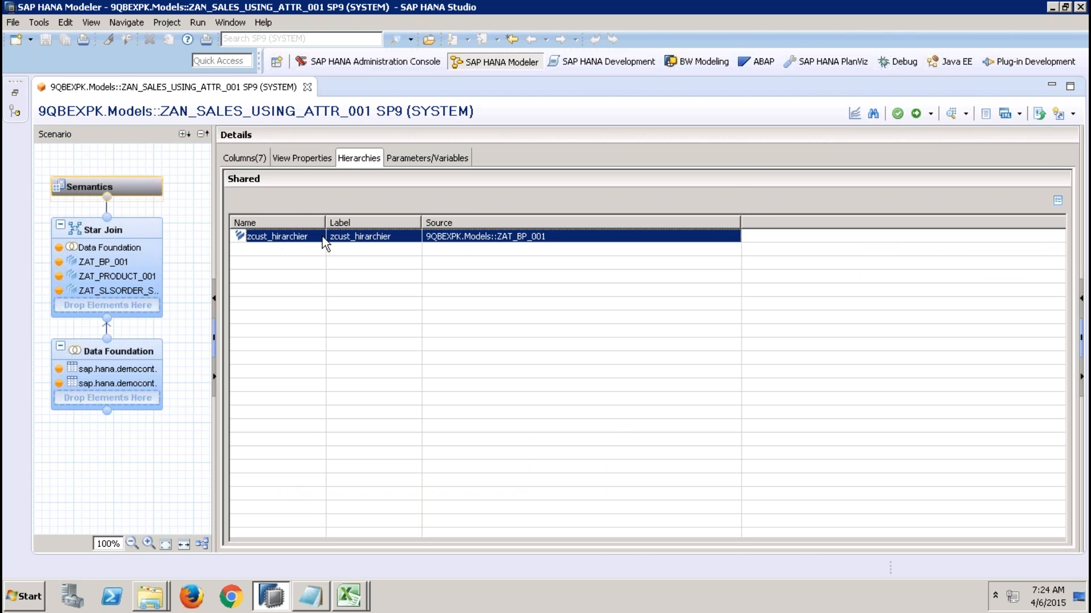
left_click(913, 115)
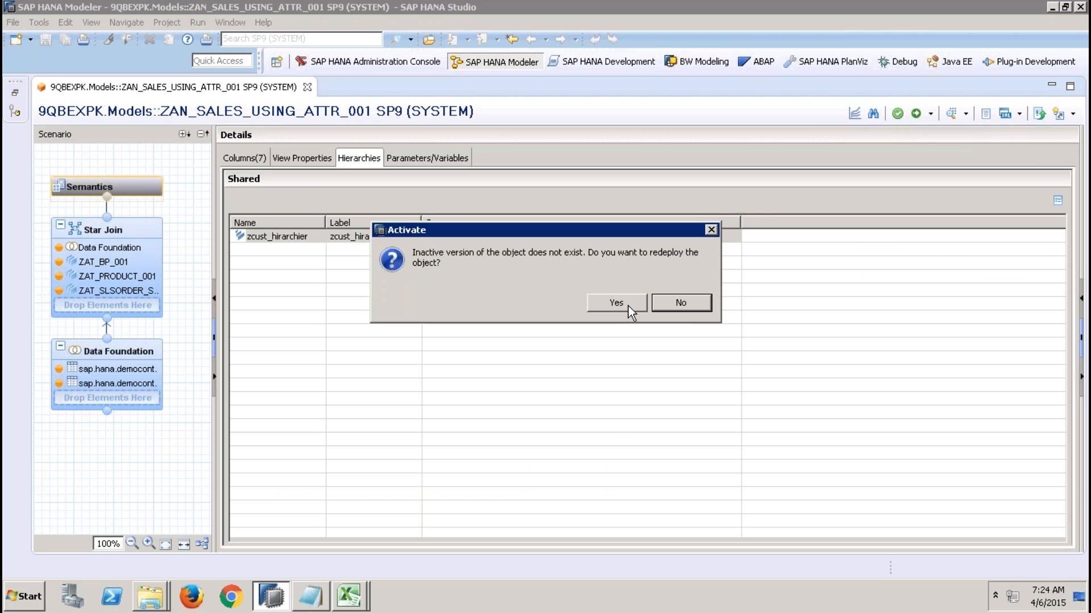
left_click(625, 304)
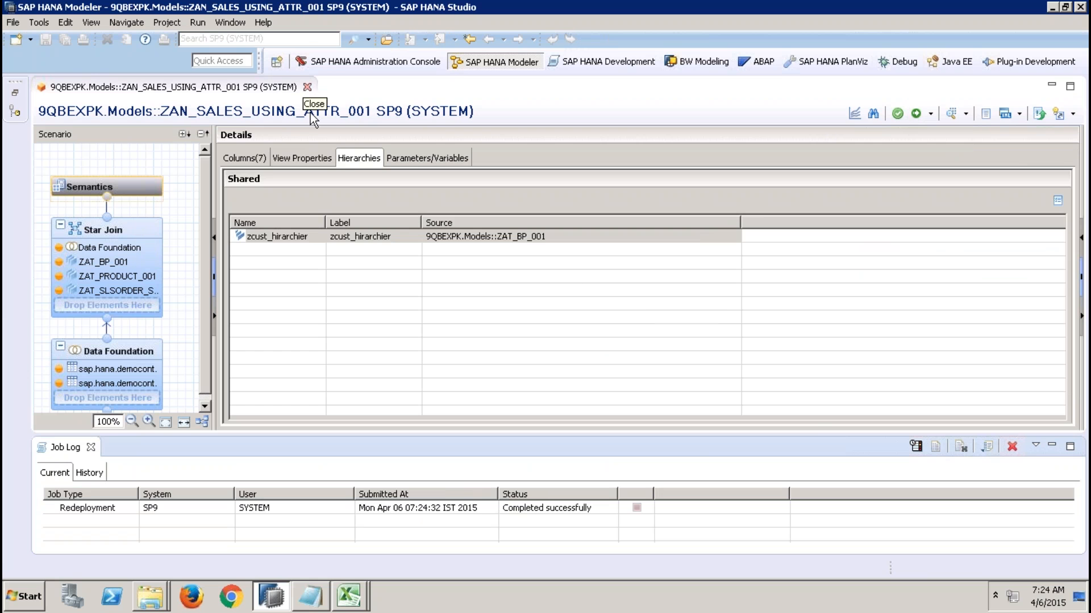
Switch to the Book2 workbook in Excel, refresh the data on Sheet1 and check the PARTNERID field of its data source.
left_click(345, 593)
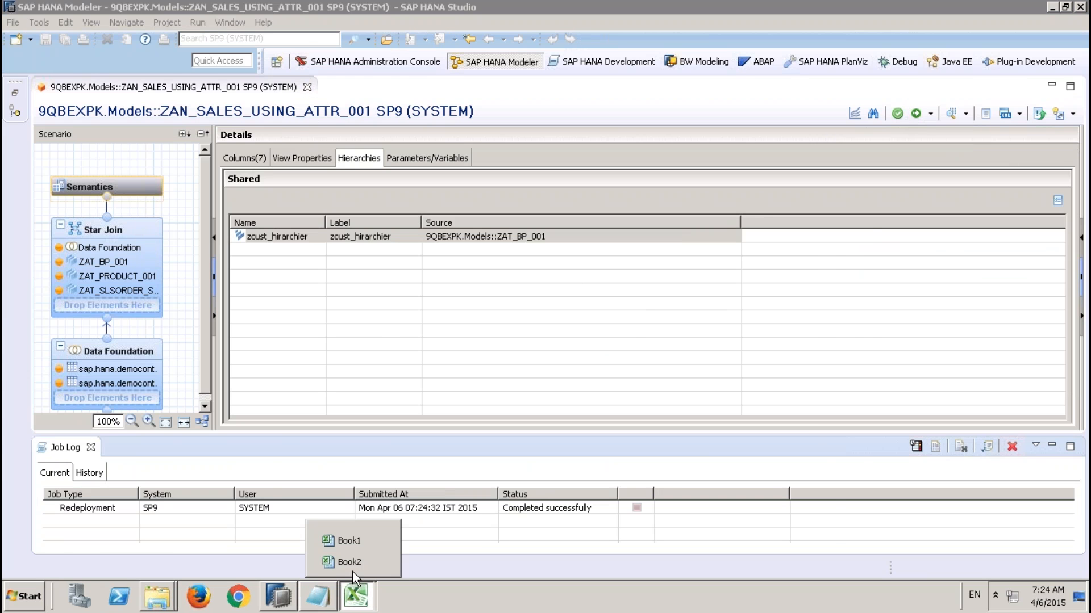
left_click(357, 565)
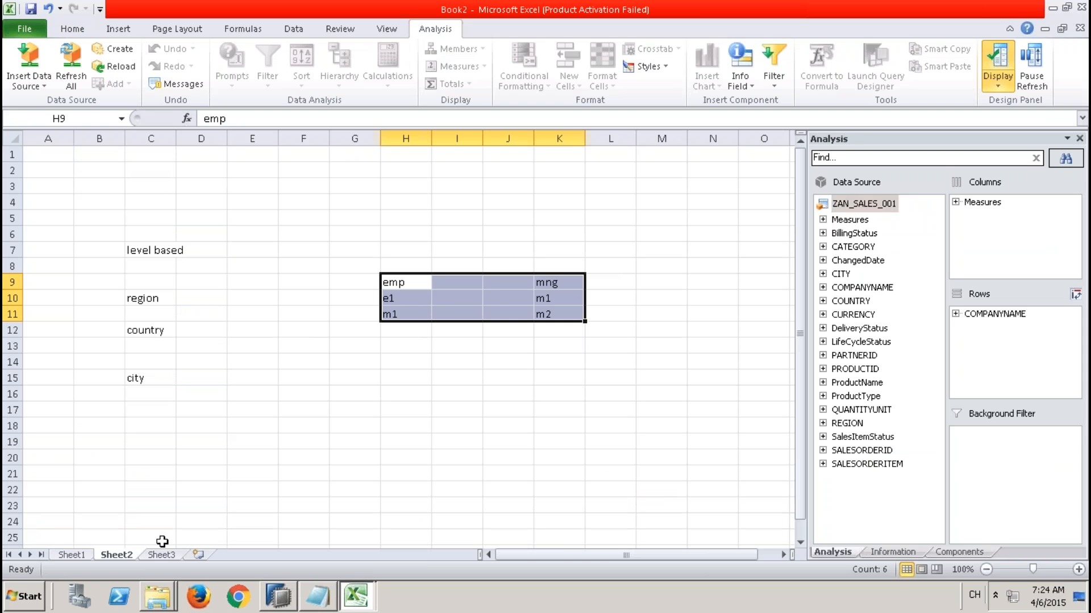
left_click(84, 556)
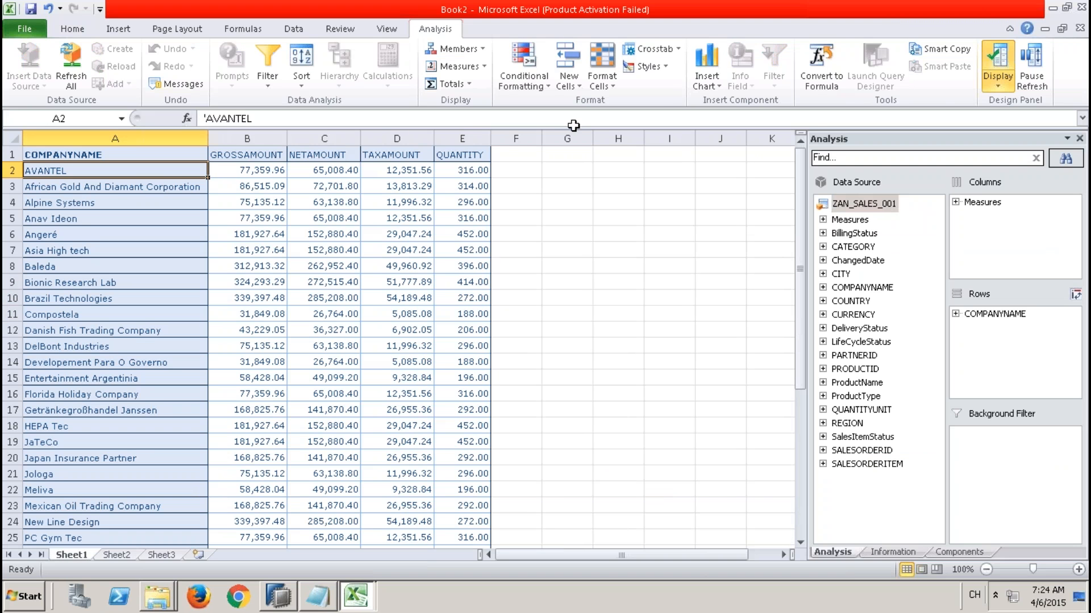
left_click(58, 59)
left_click(823, 356)
left_click(822, 355)
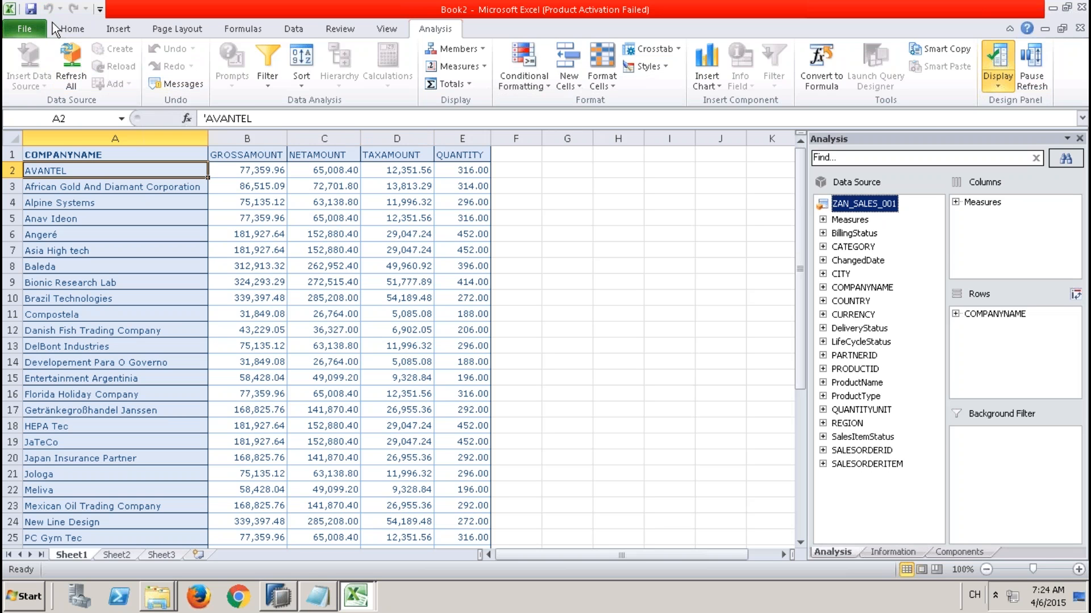
Close both open Excel workbooks without saving.
left_click(1080, 7)
left_click(540, 314)
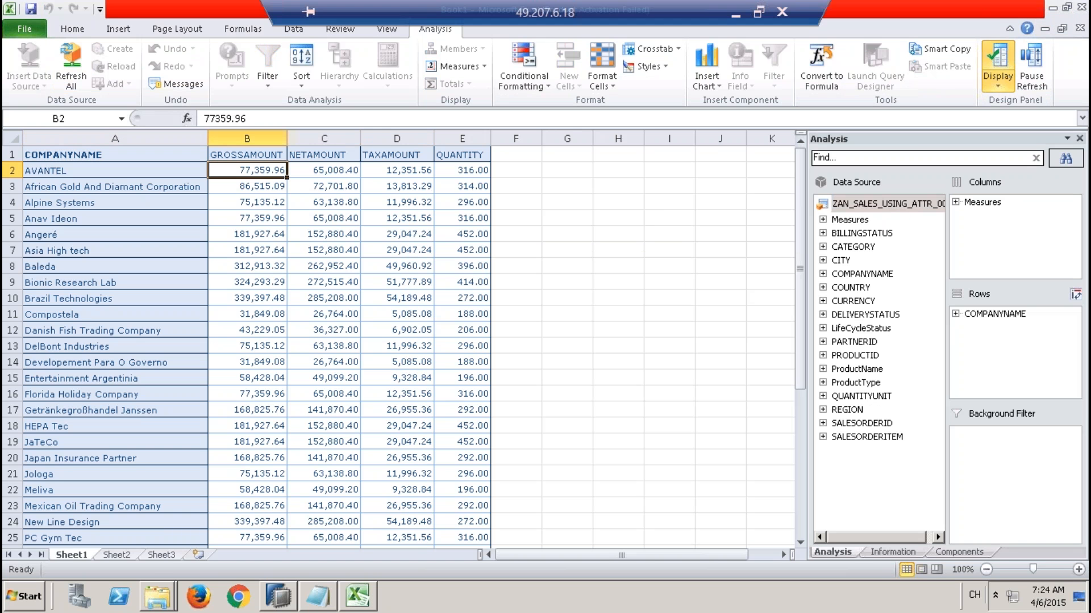
left_click(1081, 7)
left_click(537, 318)
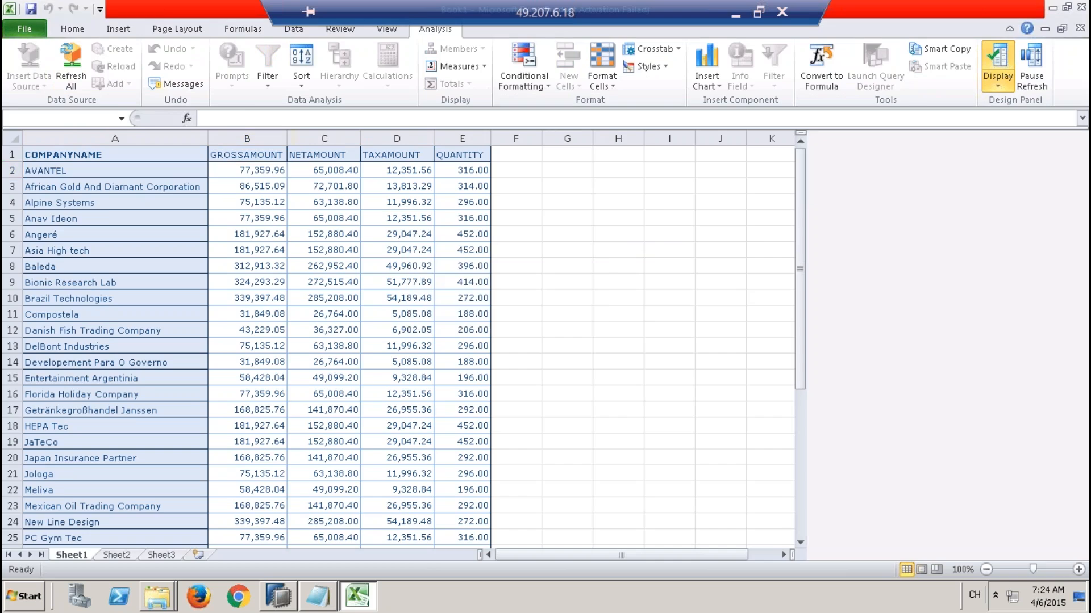
Launch Analysis for Microsoft Excel from the SAP BusinessObjects Analysis programs to get a fresh workbook.
left_click(11, 588)
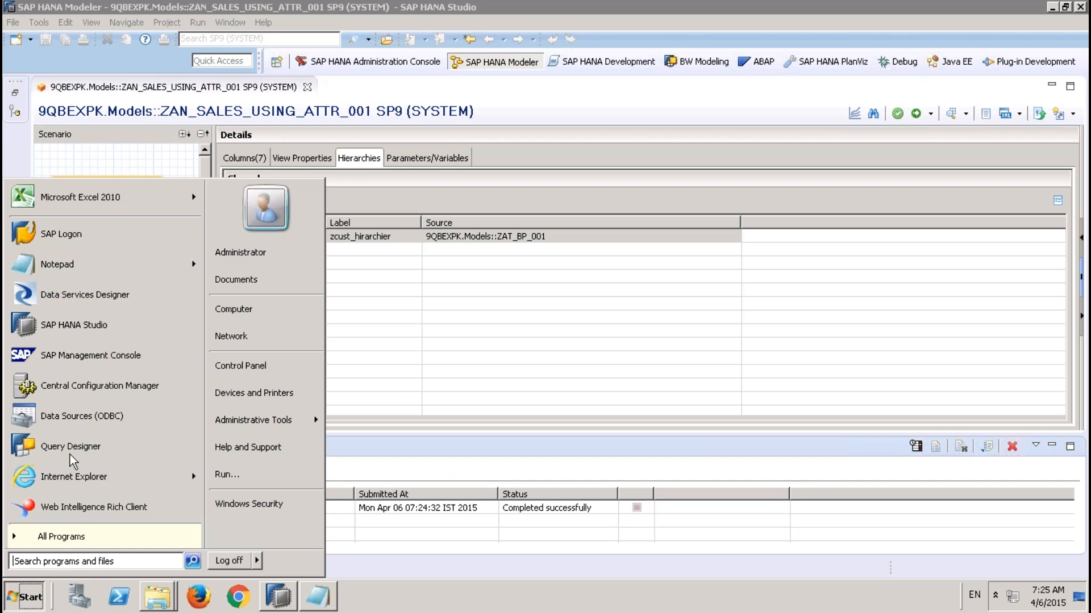
left_click(90, 533)
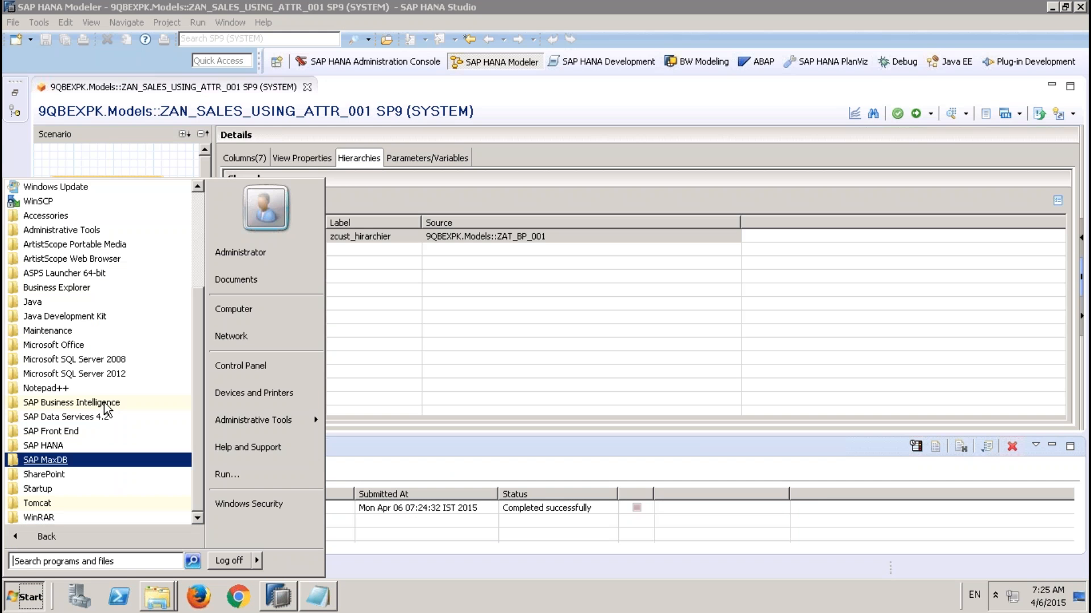
left_click(85, 402)
left_click(112, 416)
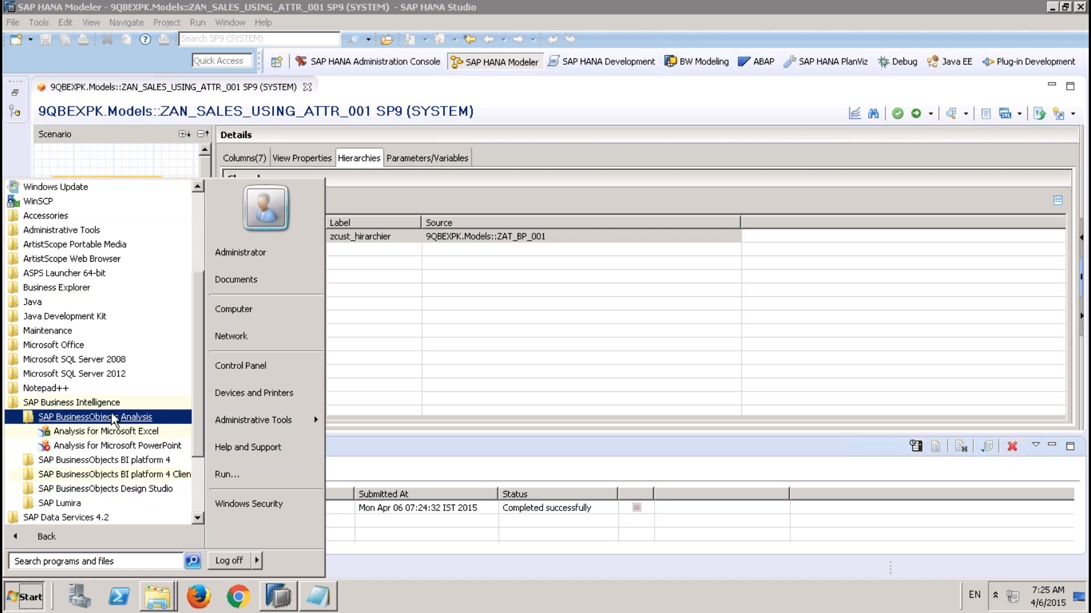
left_click(114, 432)
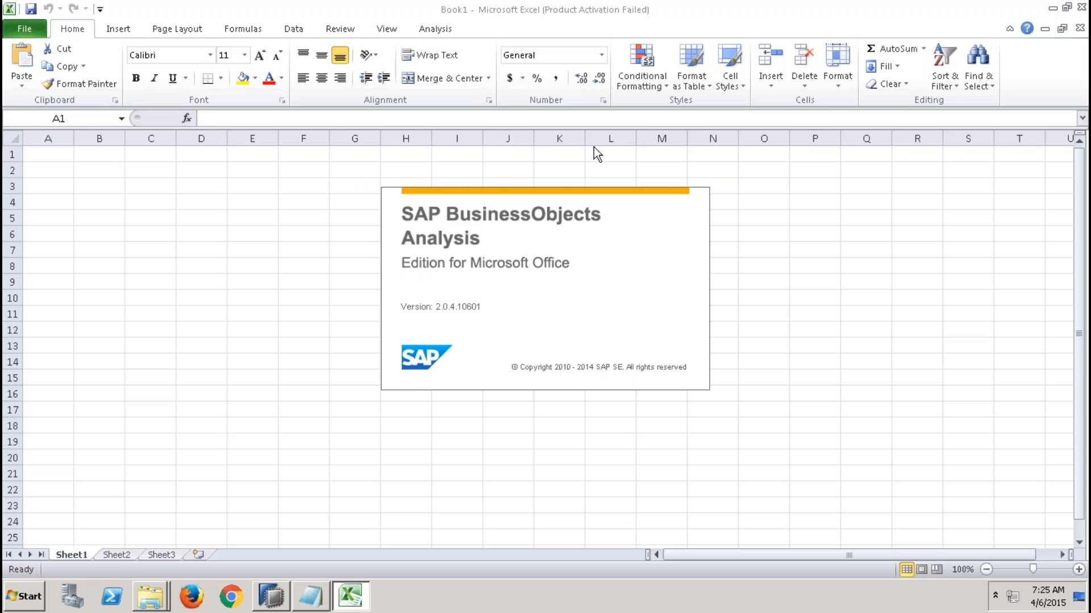
left_click(705, 447)
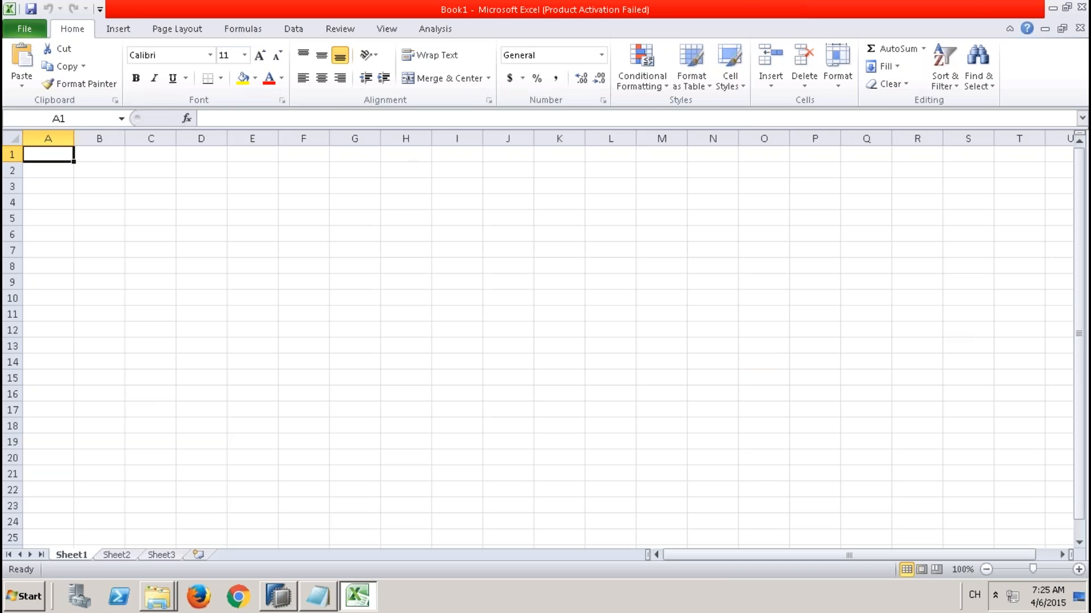
Start selecting an Analysis data source and log on to 9QBEXCONNECTION TO HANA as system with the account password.
left_click(435, 29)
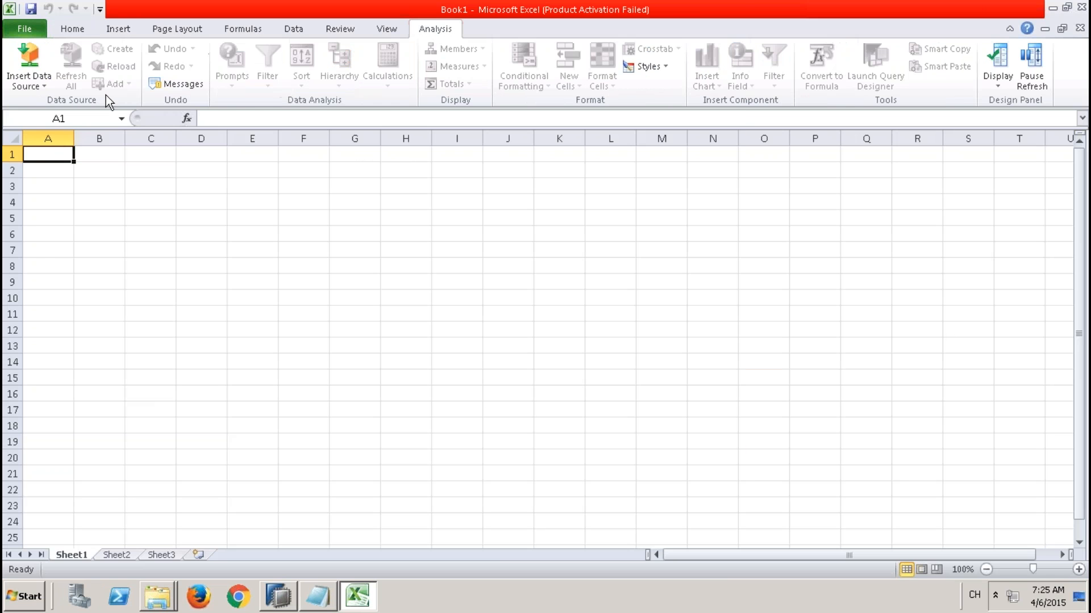
left_click(44, 86)
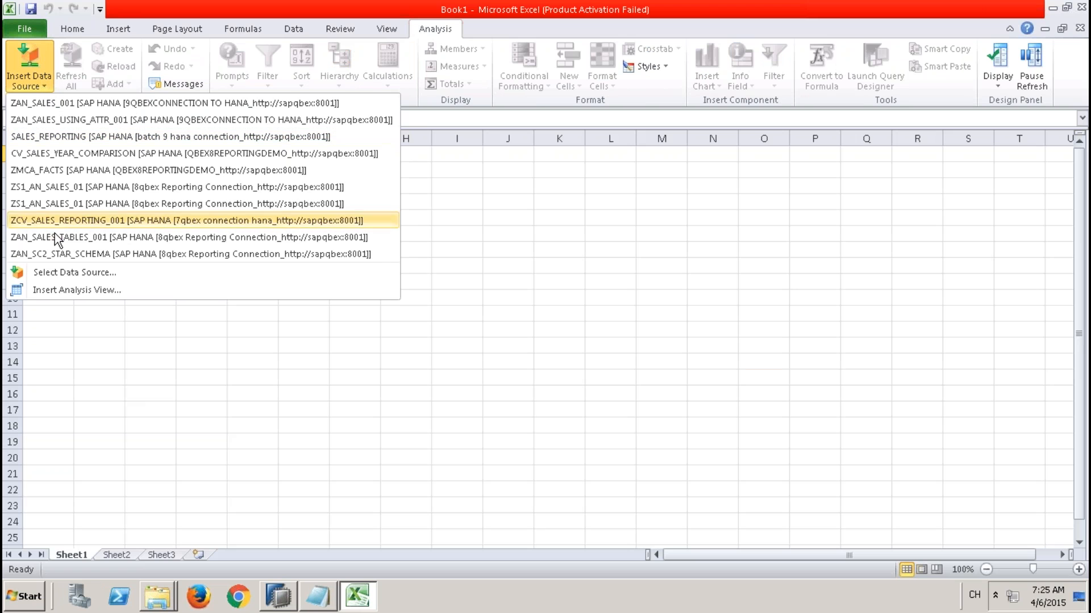
left_click(64, 278)
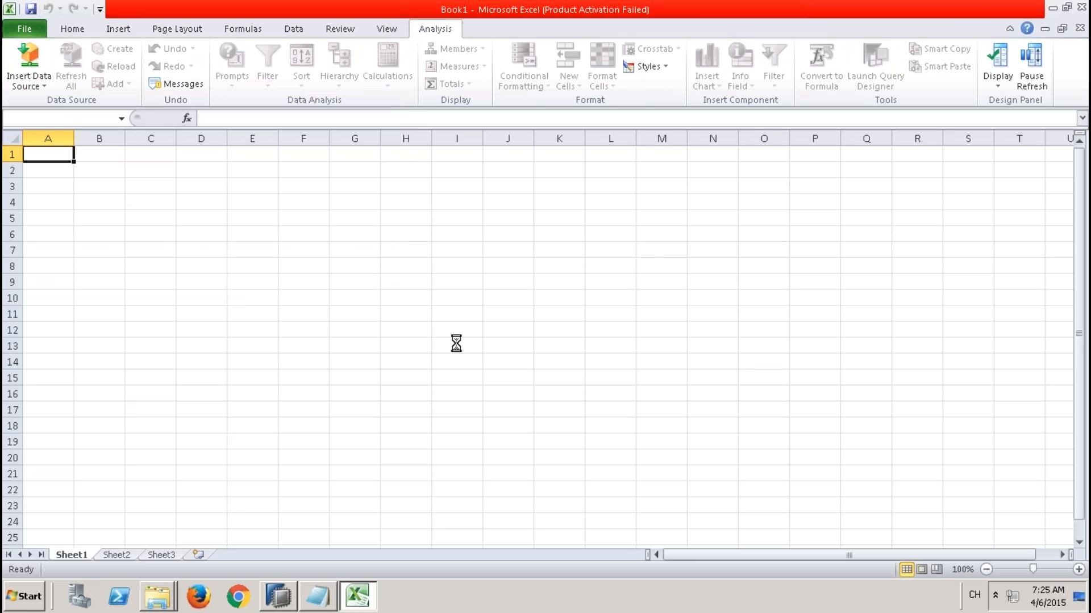
left_click(533, 360)
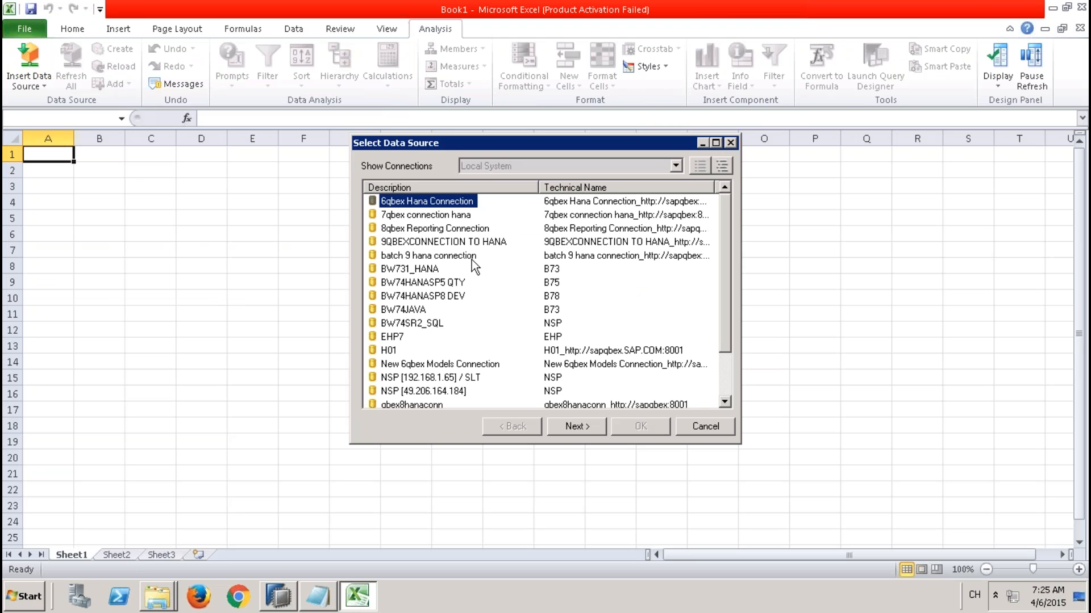
left_click(443, 245)
left_click(571, 426)
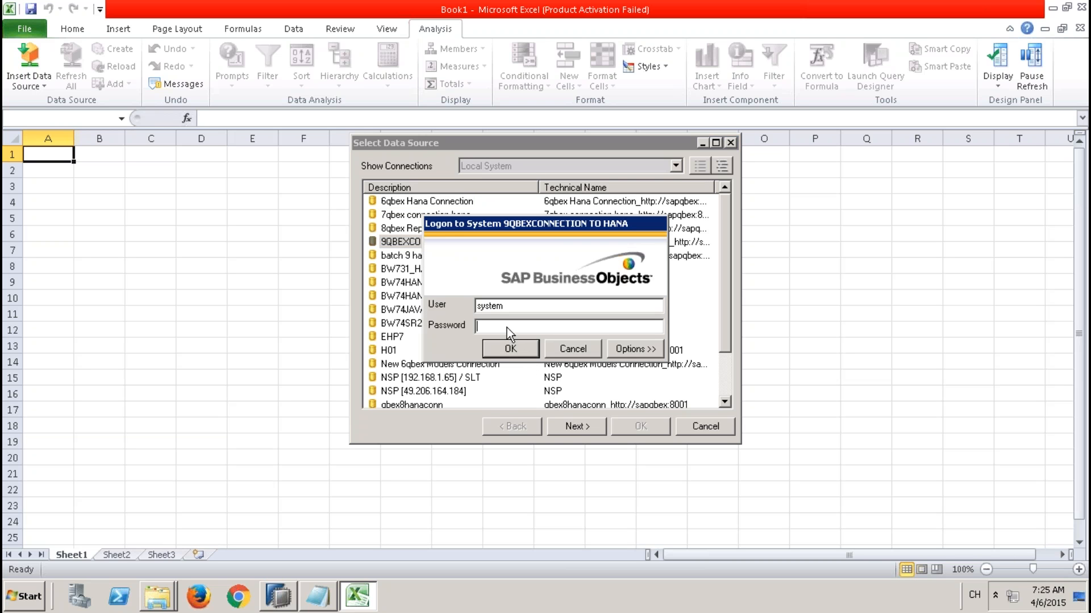
type("**********")
left_click(532, 348)
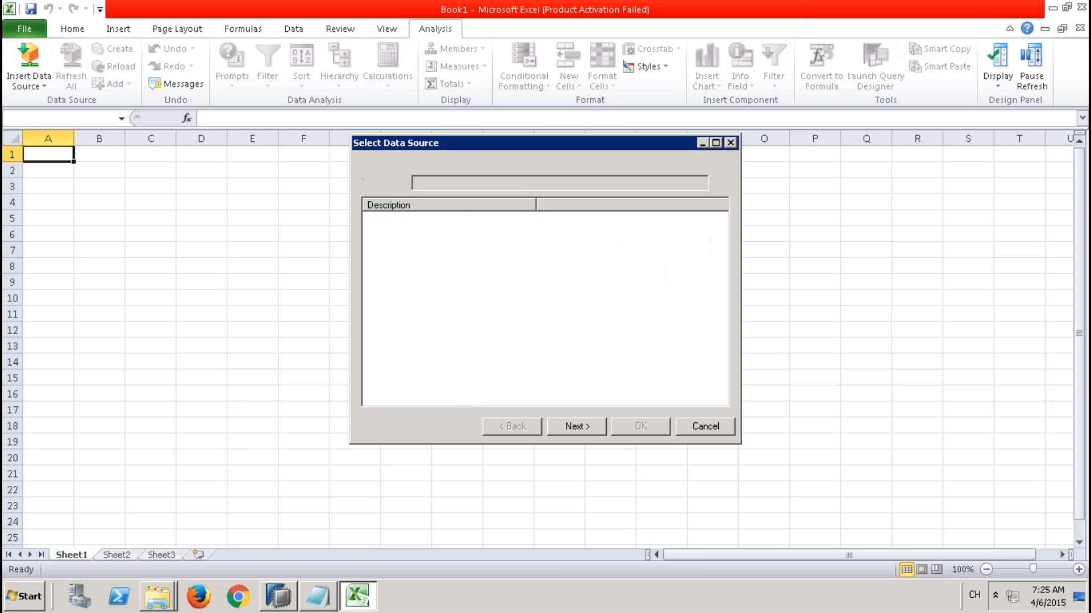
Insert the ZAN_SALES_USING_ATTR_001 view from the Models folder of the 9QBEXPK package as the data source.
left_click(442, 164)
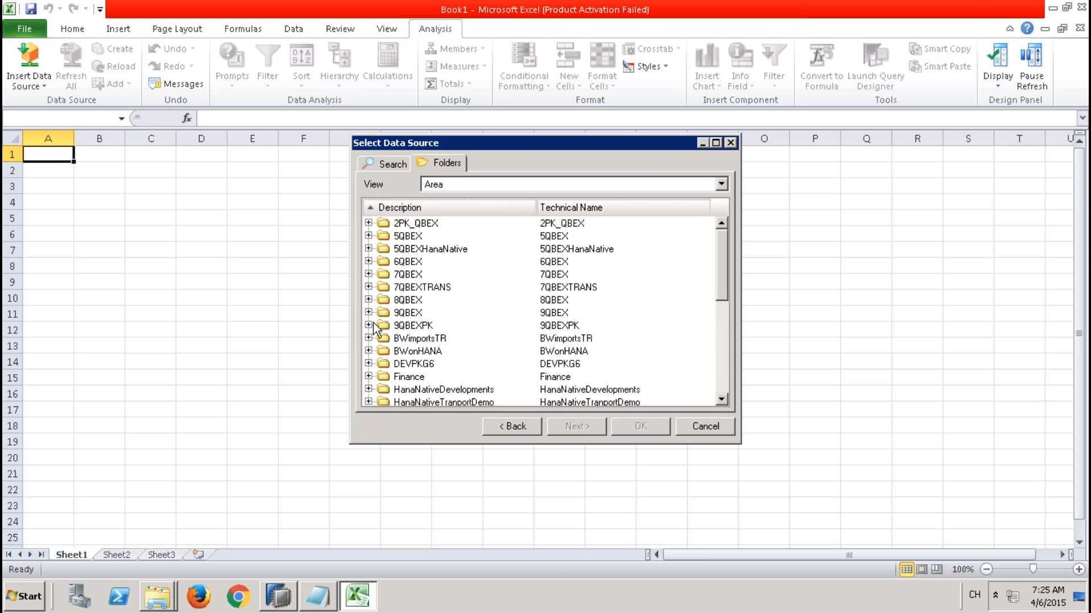
left_click(370, 325)
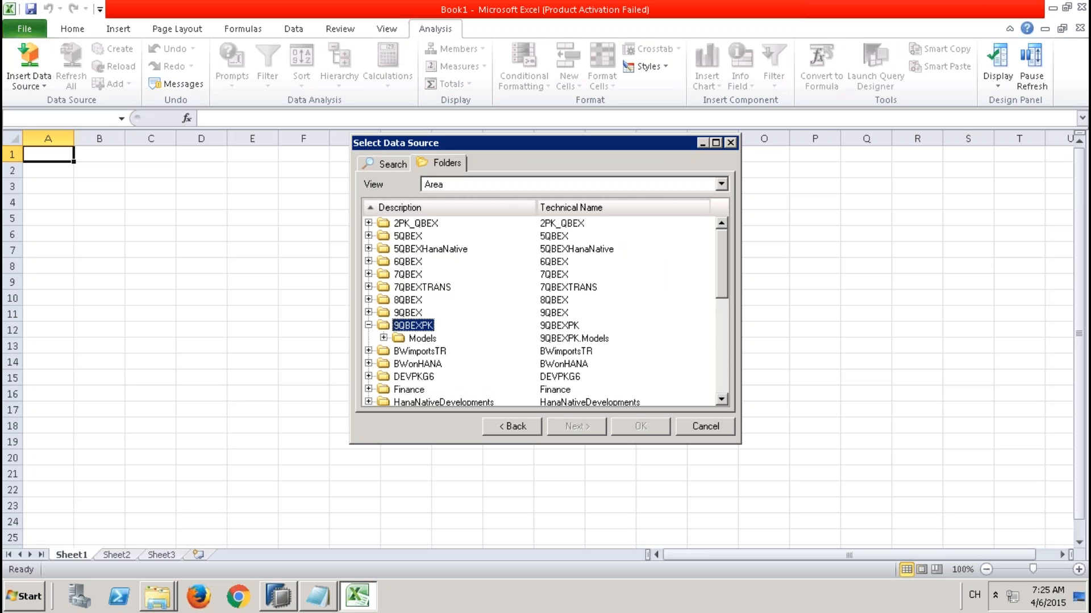
left_click(384, 338)
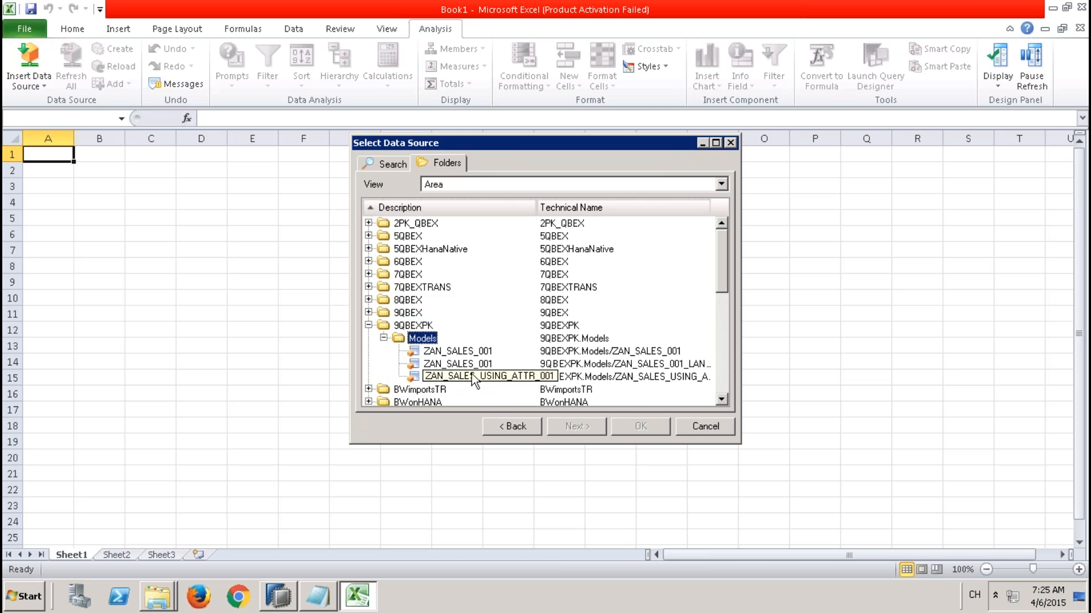
right_click(472, 375)
left_click(507, 382)
left_click(506, 377)
left_click(656, 433)
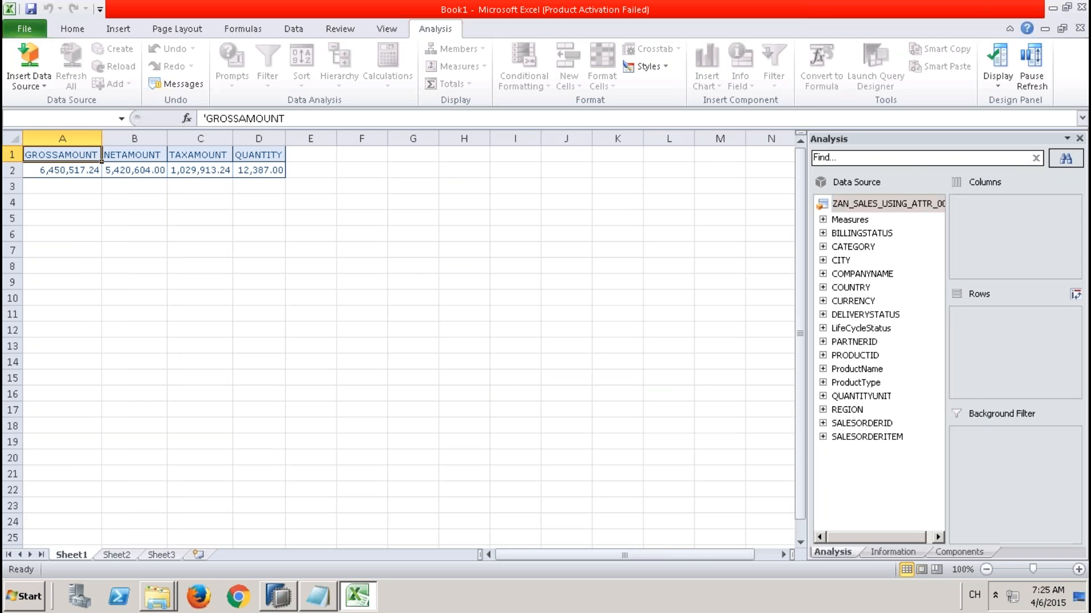
Examine the PARTNERID members and its available options in the data source for the customer hierarchy.
left_click(822, 342)
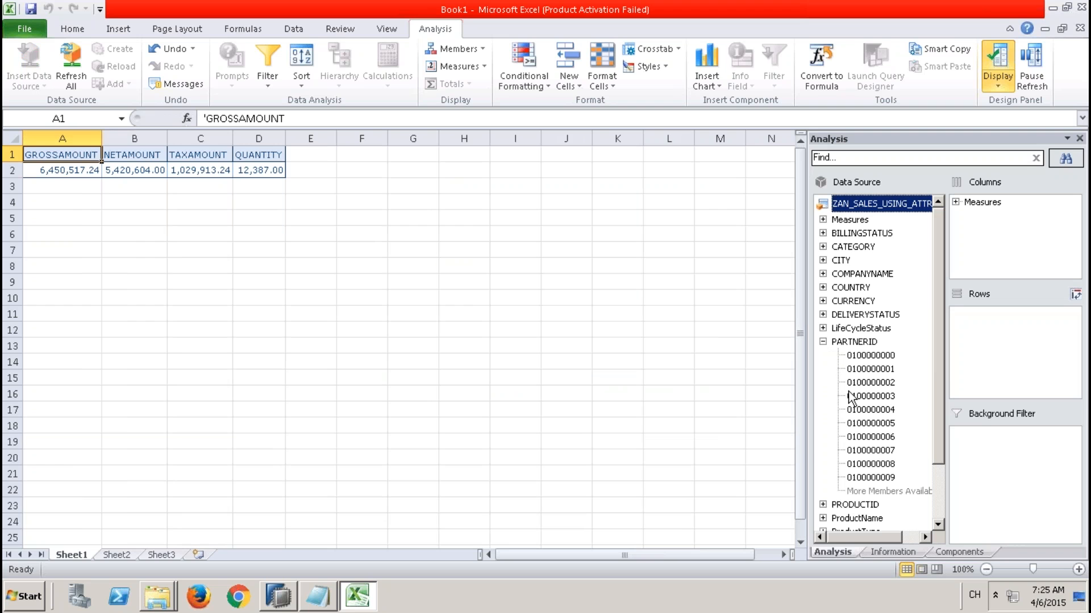
left_click(822, 342)
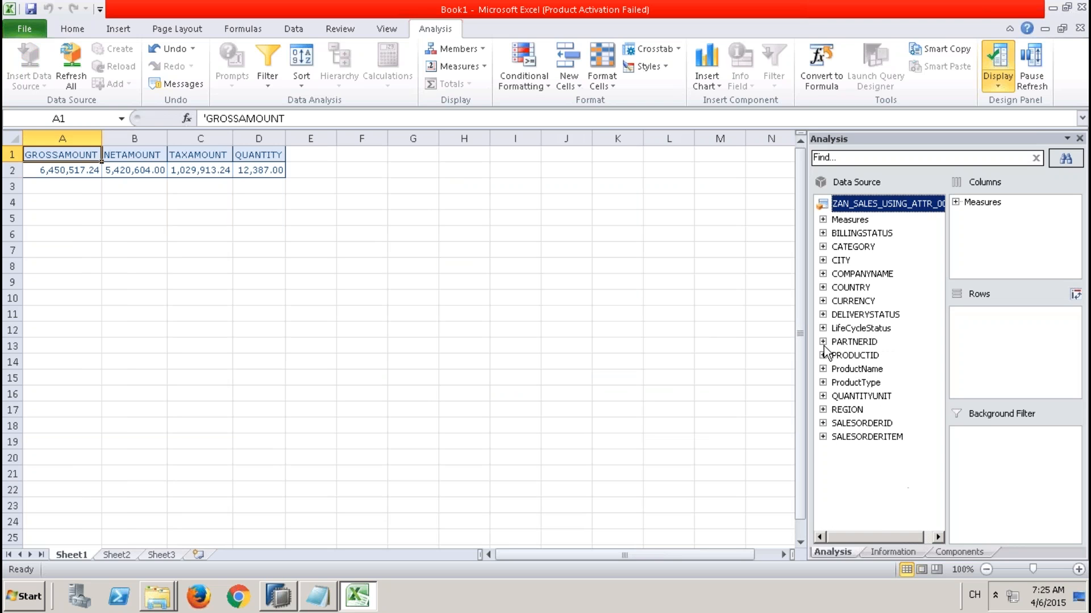
right_click(859, 342)
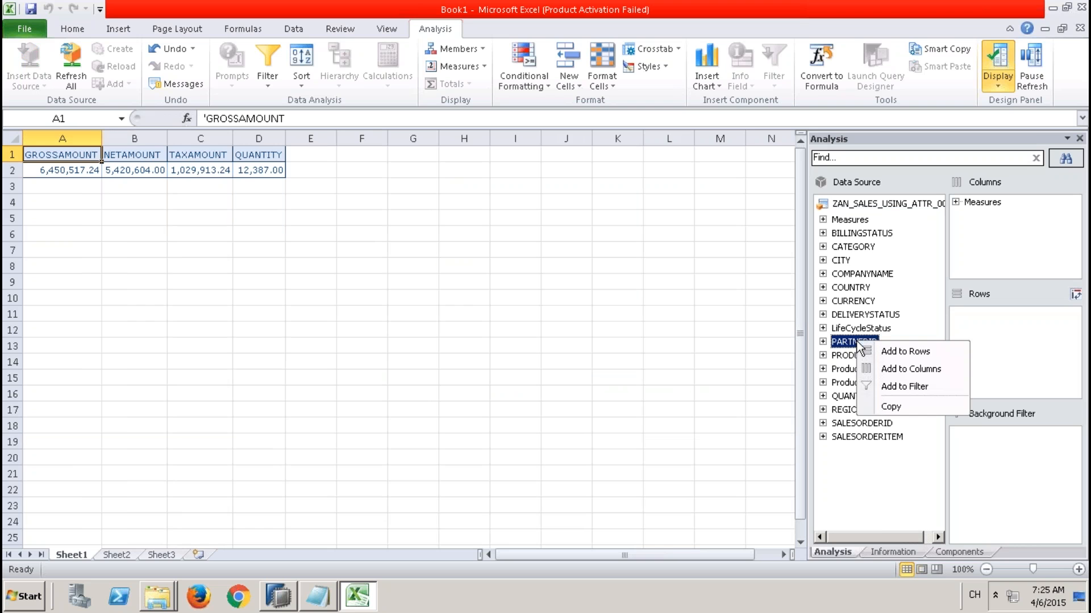
left_click(823, 343)
left_click(823, 343)
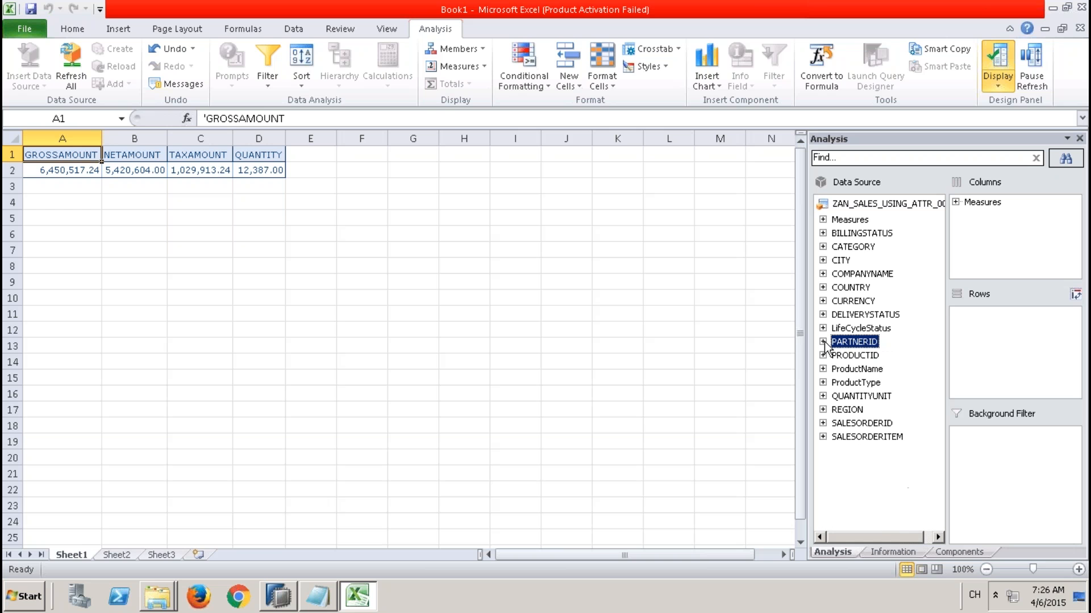
Close the workbook without saving and, in SAP HANA Studio, close the ZAN_SALES_USING_ATTR_001 editor and the Job Log.
left_click(1082, 7)
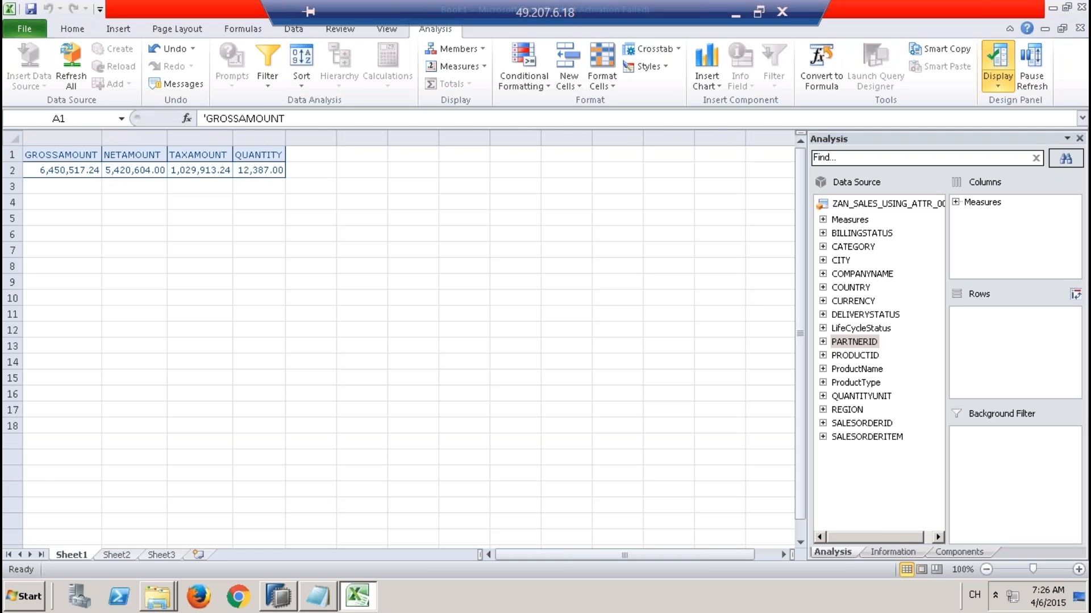
left_click(531, 314)
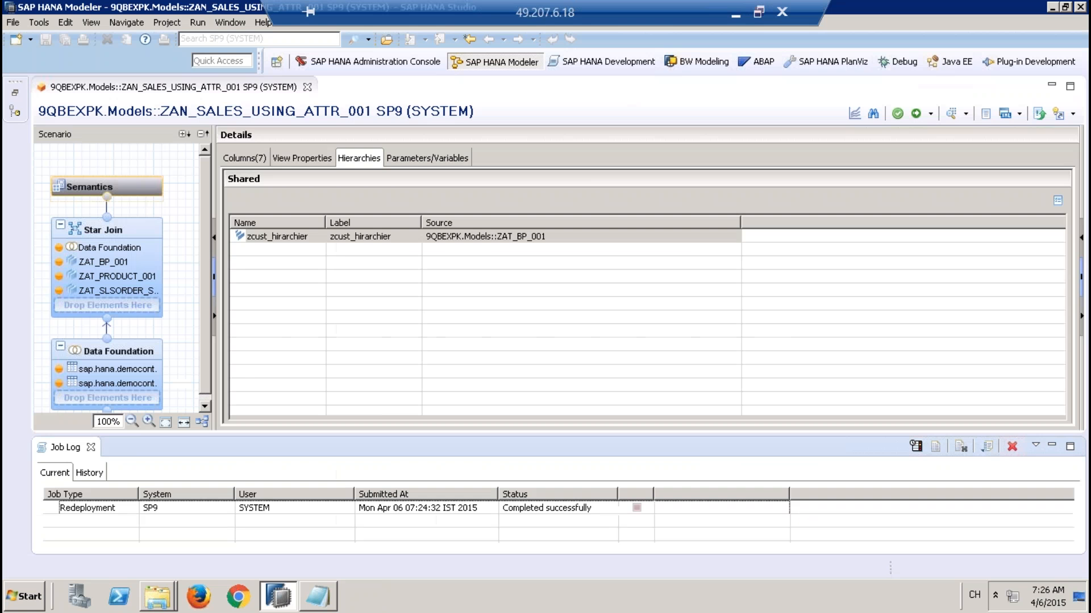
left_click(307, 87)
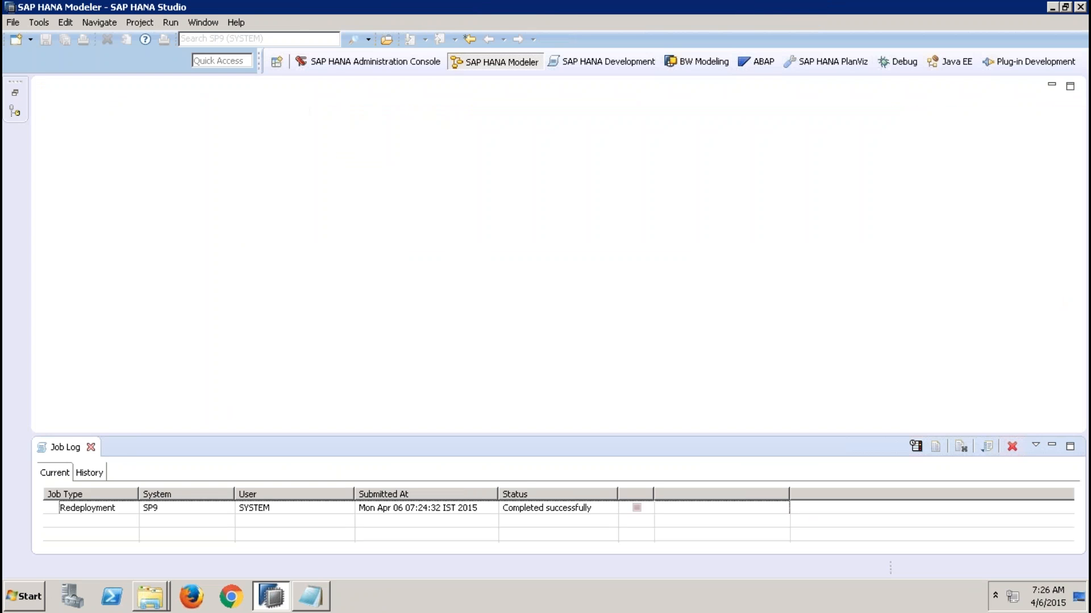
left_click(90, 447)
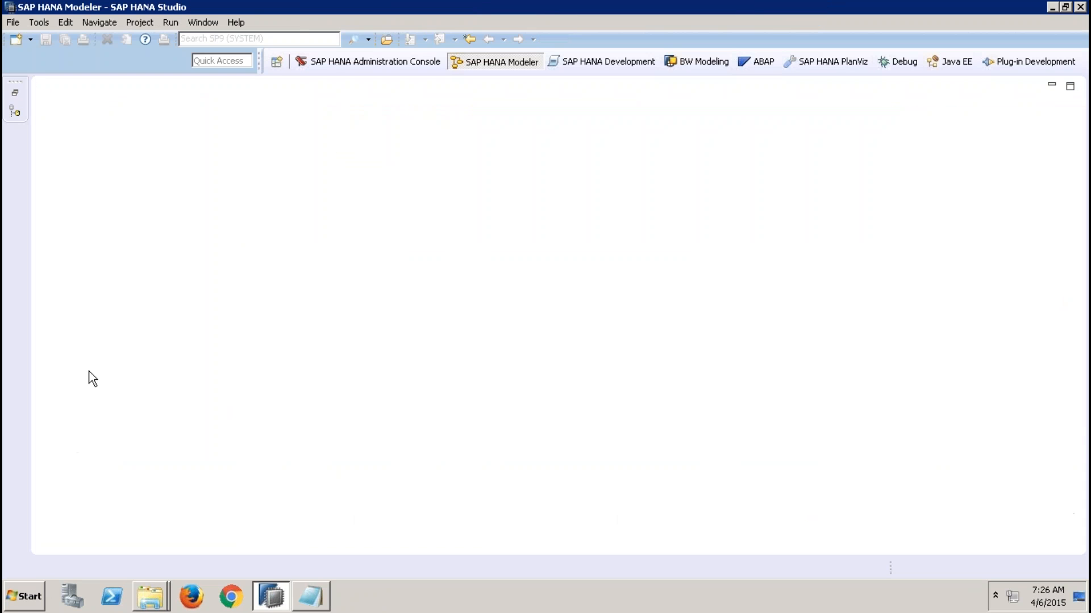
Copy the ZAN_SALES_USING_ATTR_001 analytic view and paste it into the Analytic Views folder of the Models package.
left_click(16, 98)
left_click(162, 353)
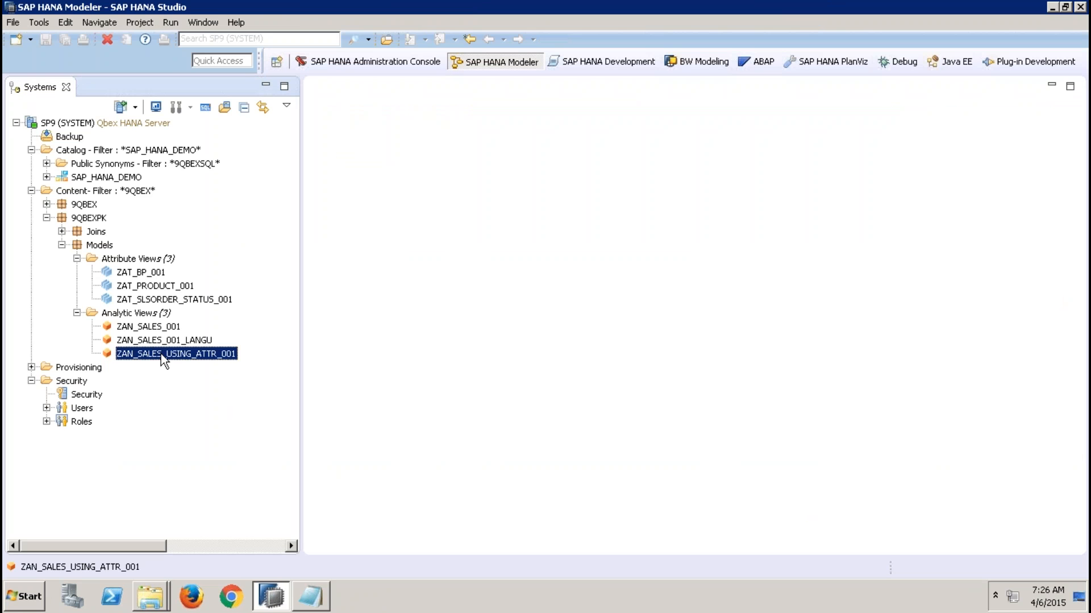
right_click(162, 353)
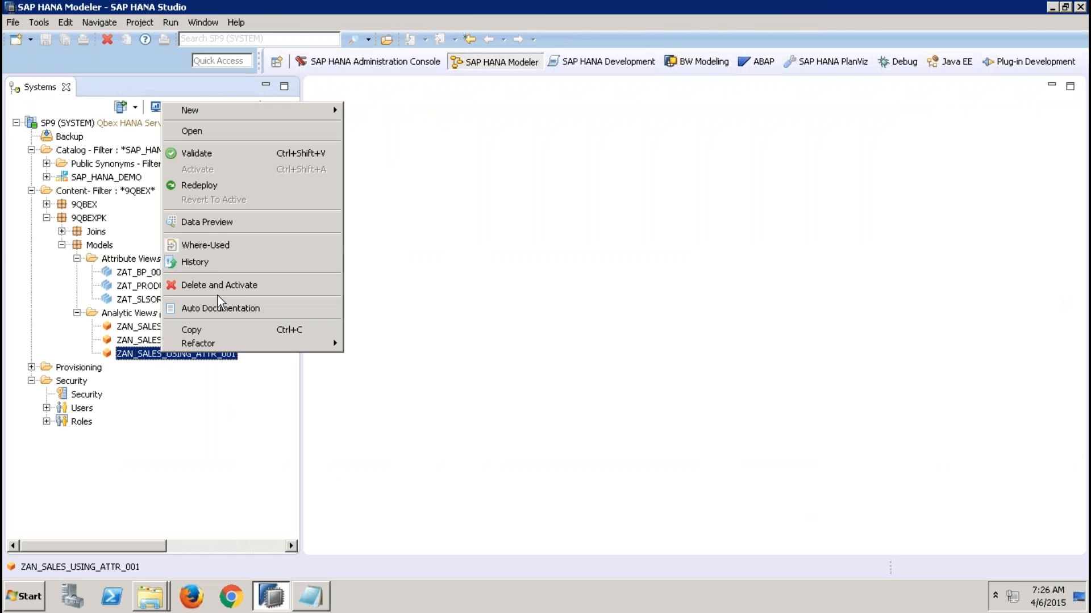
left_click(198, 330)
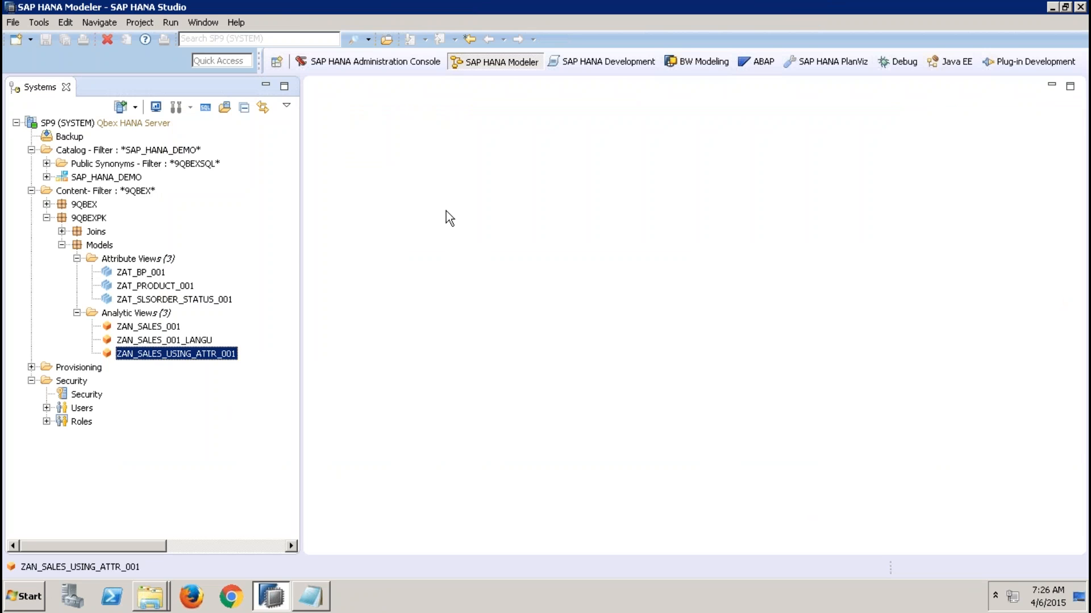
left_click(130, 312)
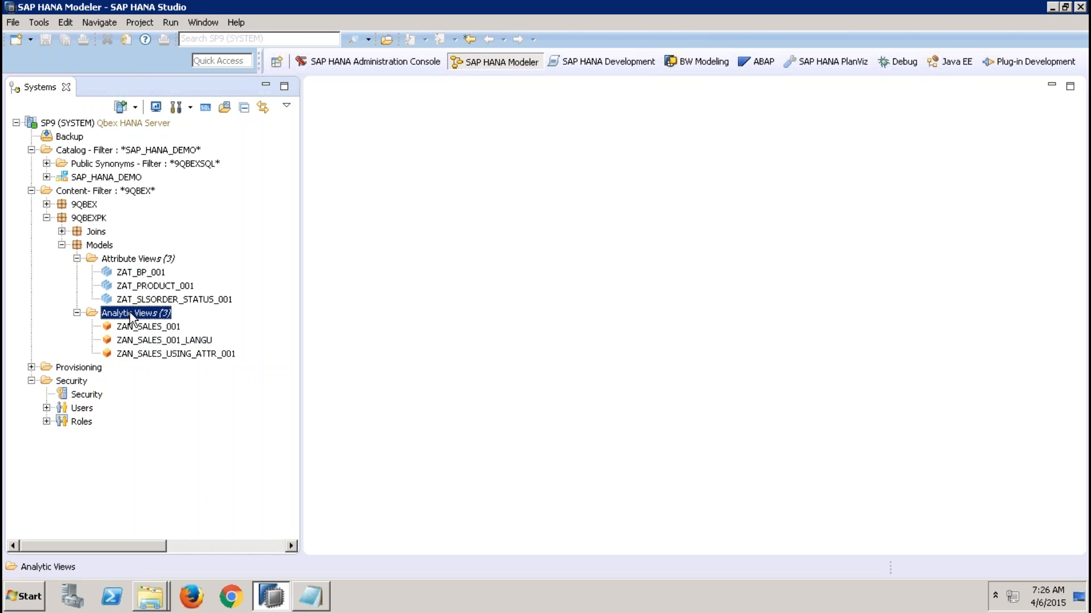
right_click(130, 312)
left_click(175, 396)
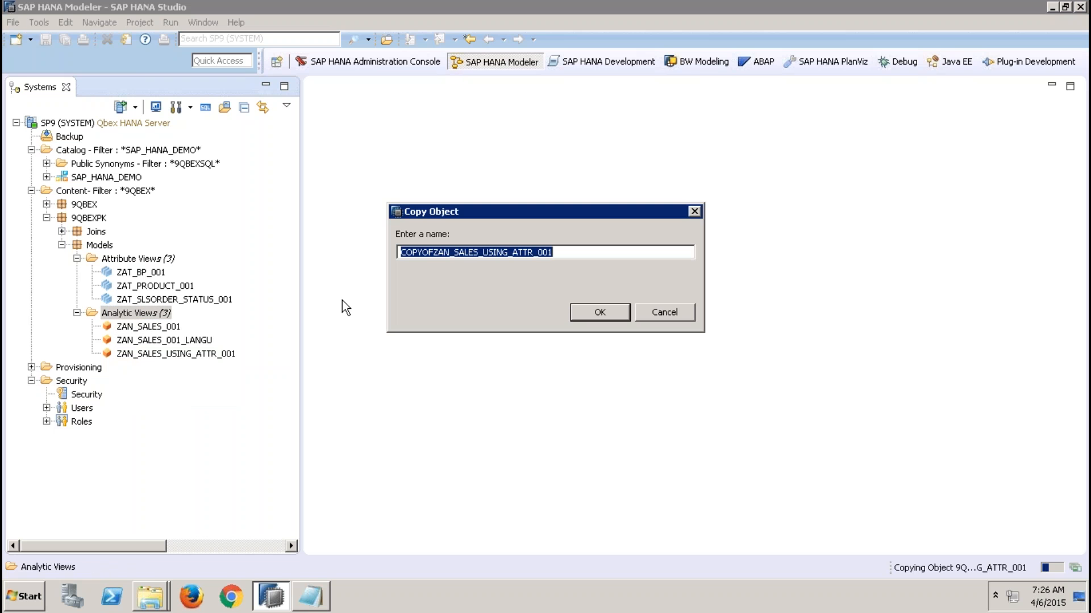
Name the copied analytic view ZAN_SALES_USING_ATTR_HIER_001 and complete the copy.
left_click(436, 252)
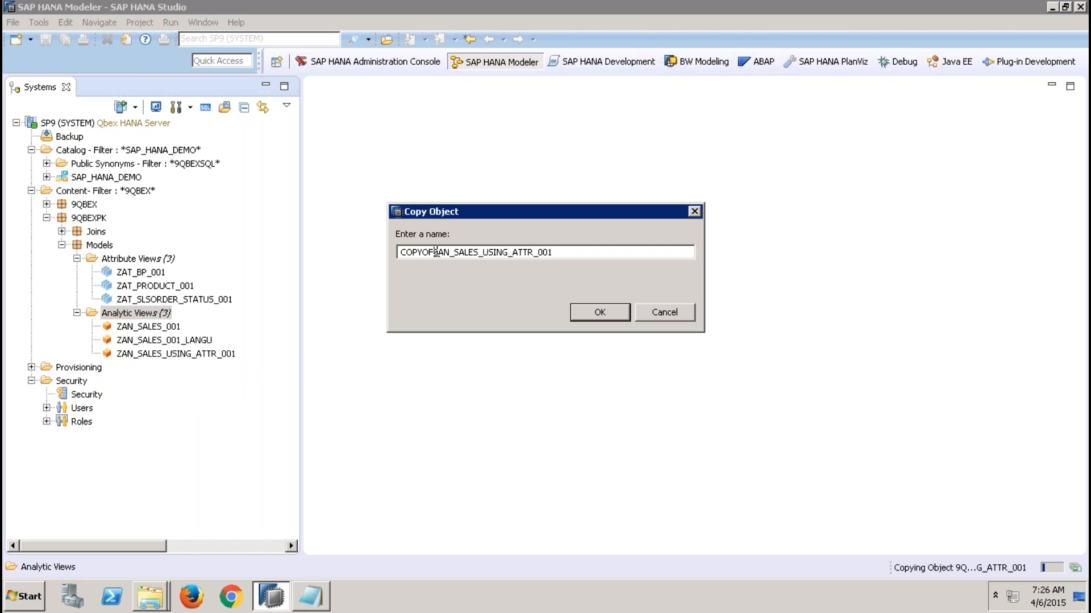
left_click_drag(435, 251, 355, 250)
key("BackSpace")
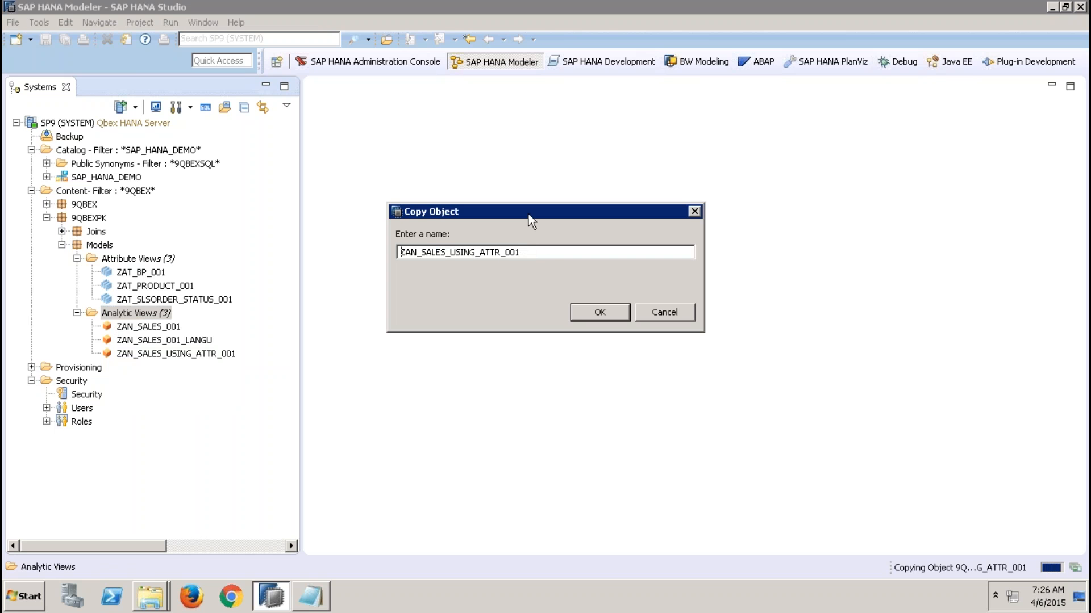
left_click(506, 252)
type("HIER_")
left_click(600, 313)
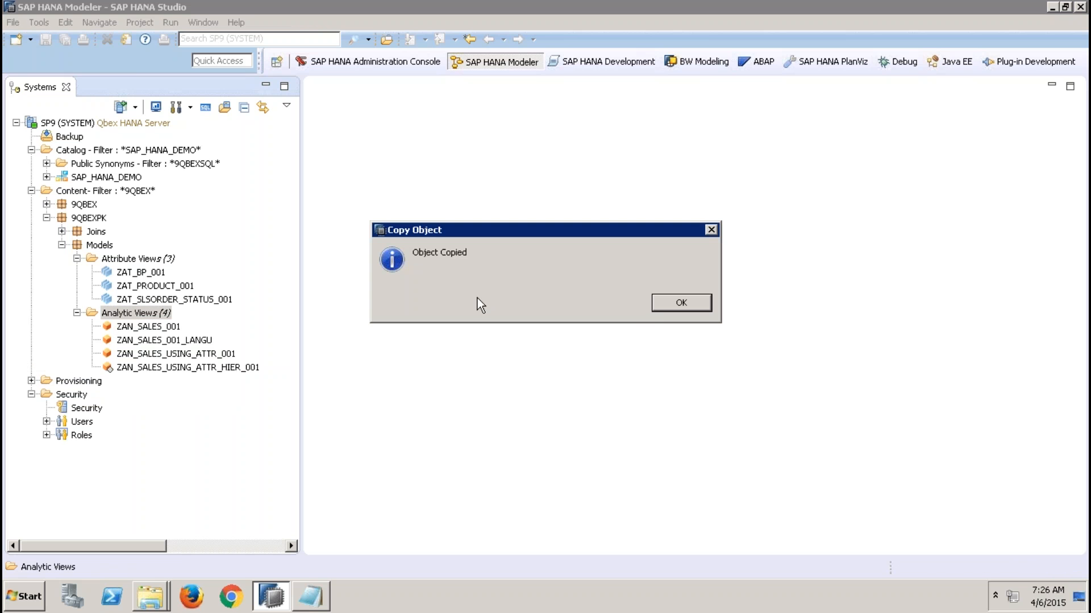
left_click(659, 304)
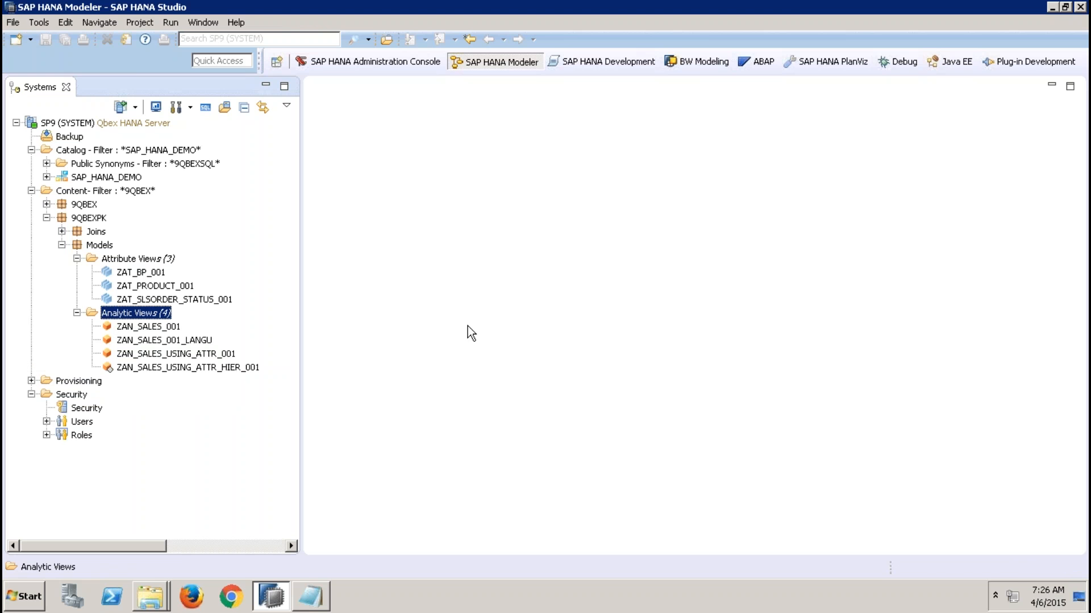
Open the ZAN_SALES_USING_ATTR_HIER_001 analytic view, activate it and close its editor.
double_click(234, 368)
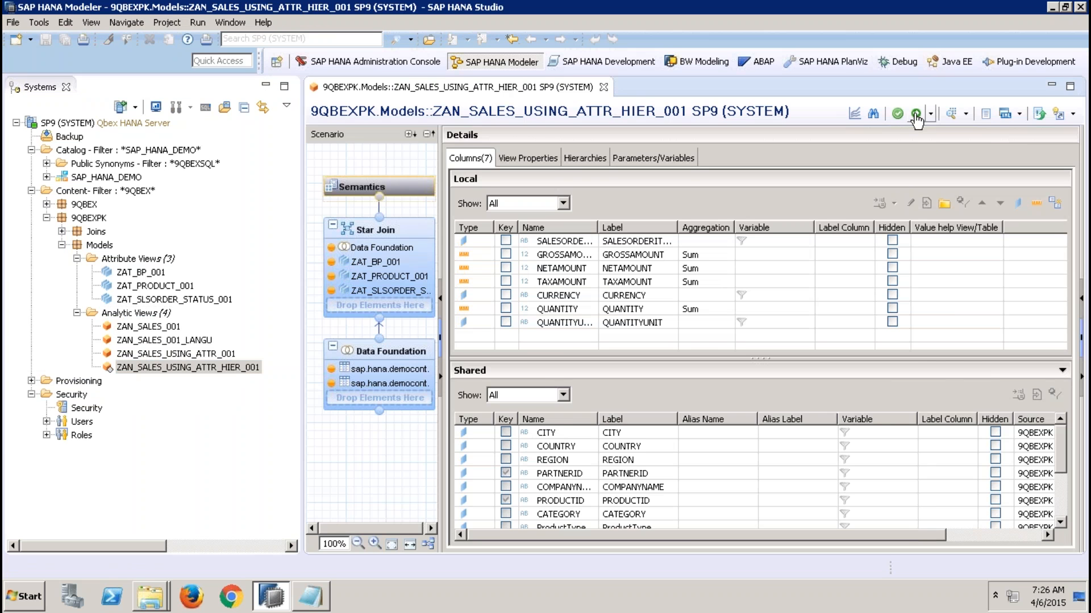
left_click(916, 116)
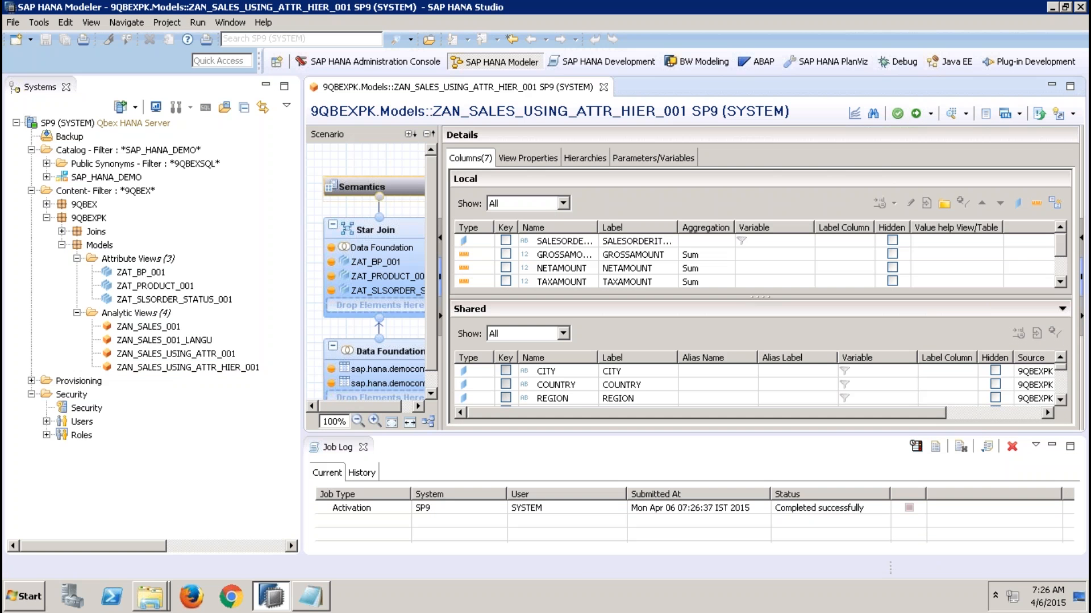
left_click(603, 87)
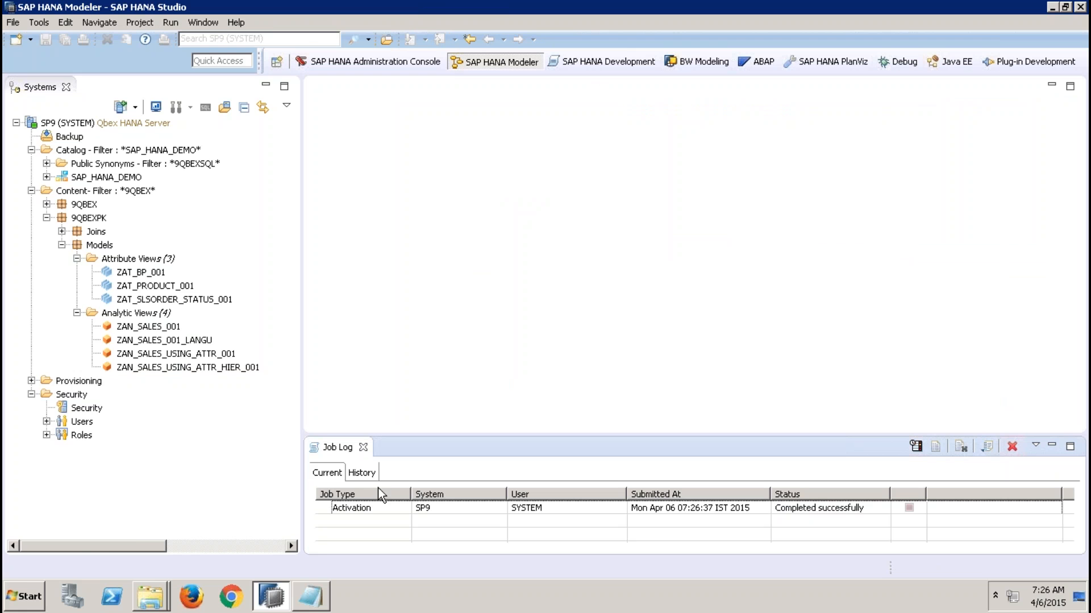
Launch Analysis for Microsoft Excel from the SAP BusinessObjects Analysis programs and dismiss the Office activation wizard.
left_click(26, 596)
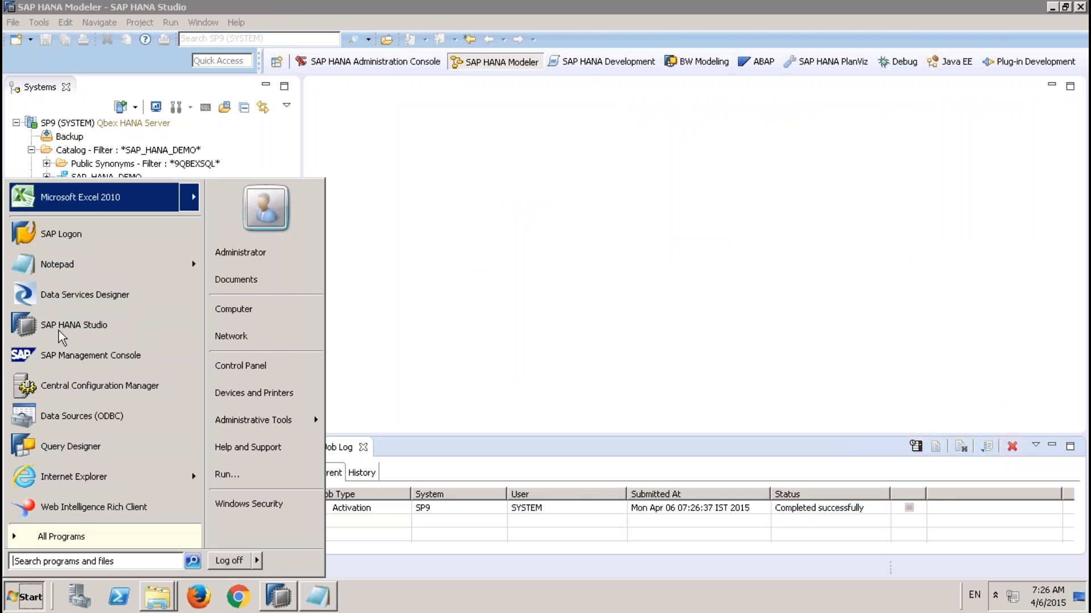
left_click(61, 536)
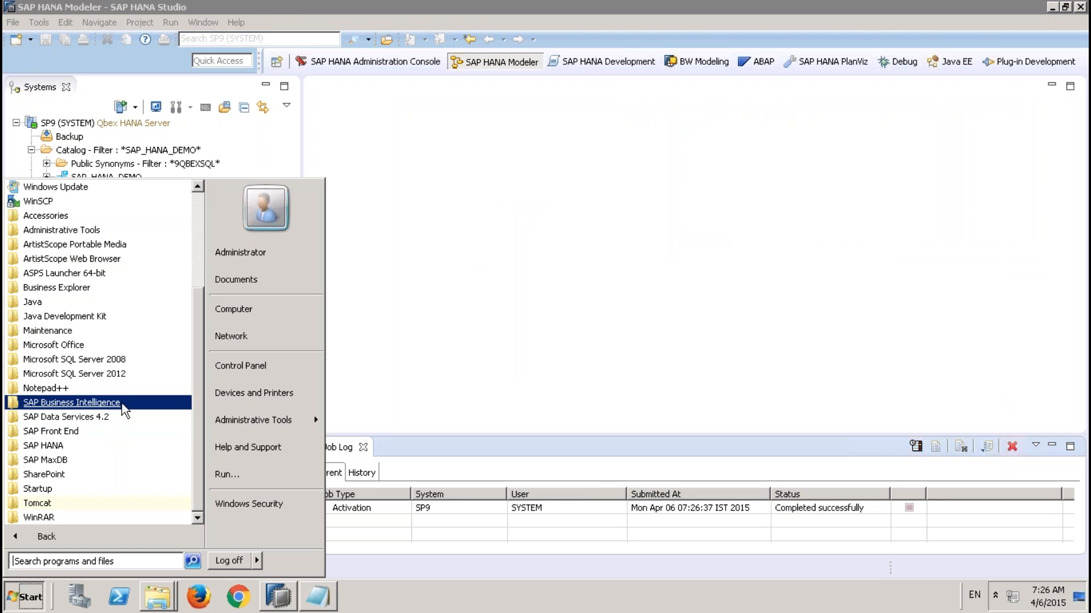
left_click(122, 404)
left_click(113, 417)
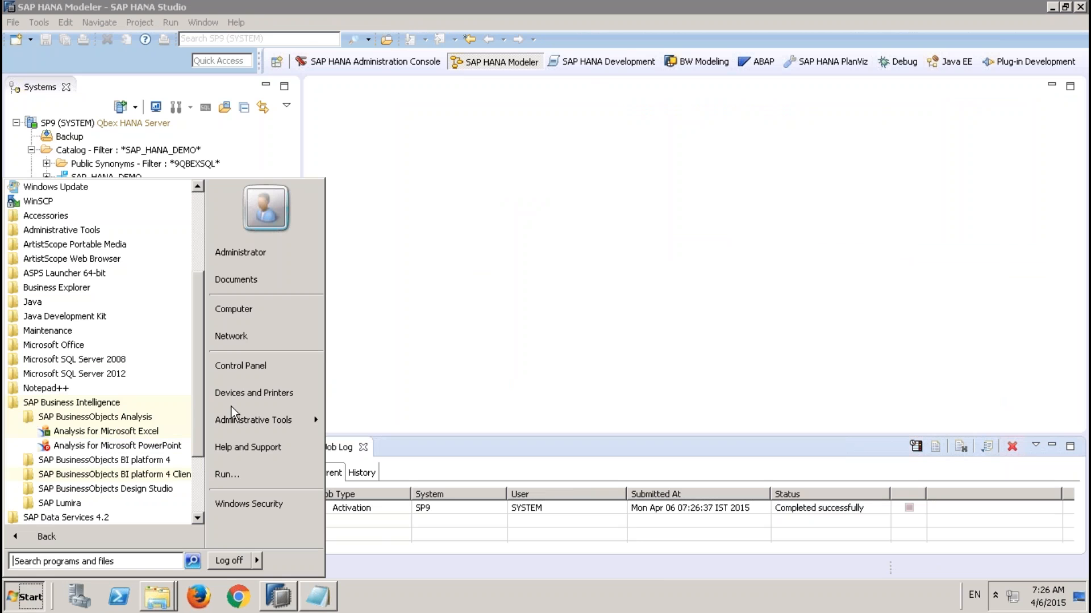
left_click(154, 432)
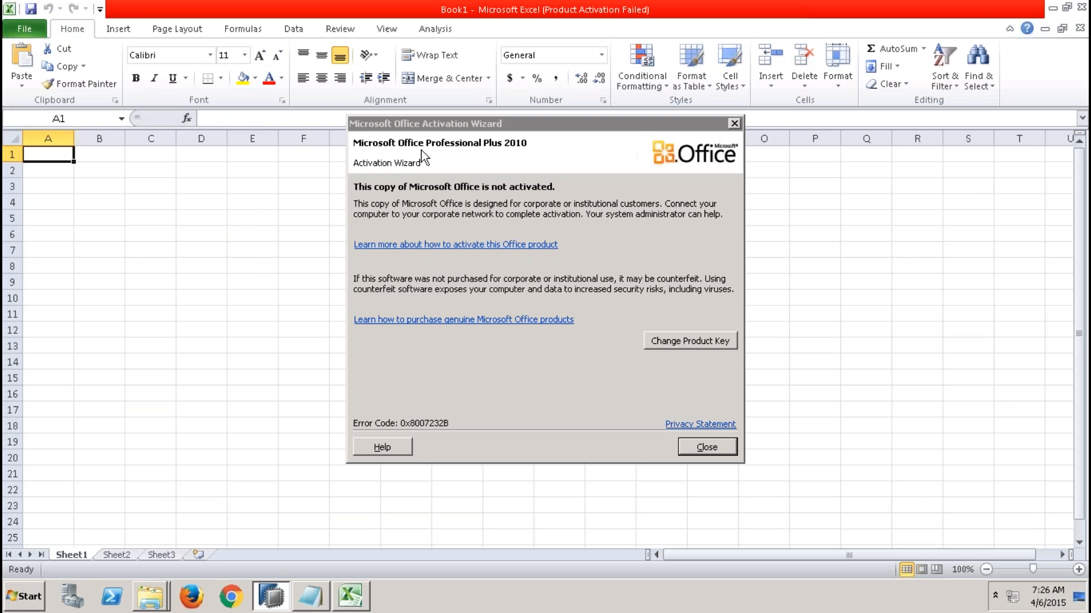
left_click(706, 448)
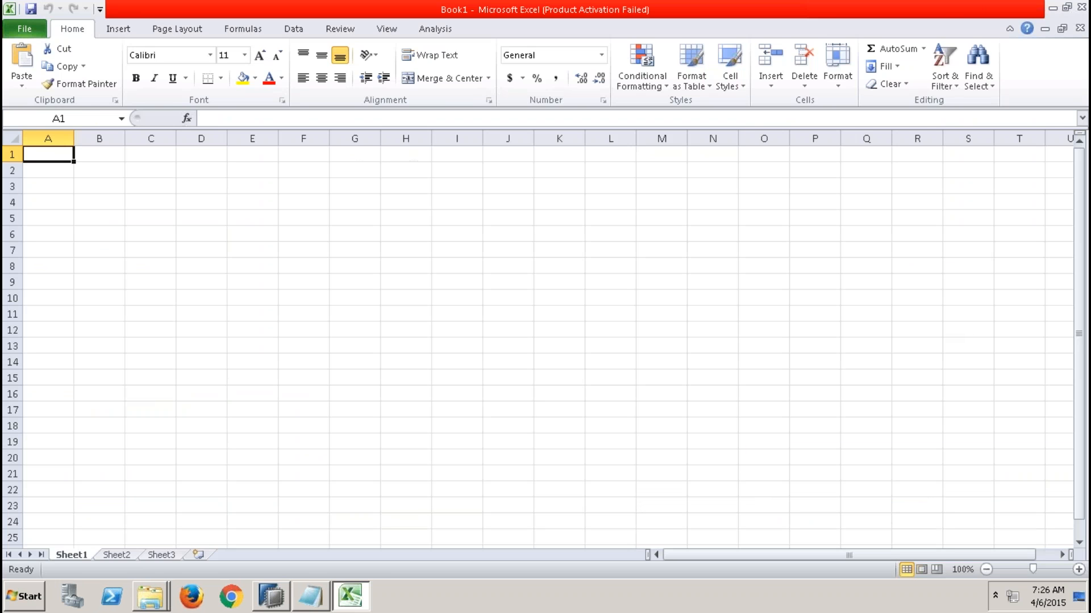
Start selecting a data source, skip the BI platform logon and log on to 9QBEXCONNECTION TO HANA as system with the account password.
left_click(435, 29)
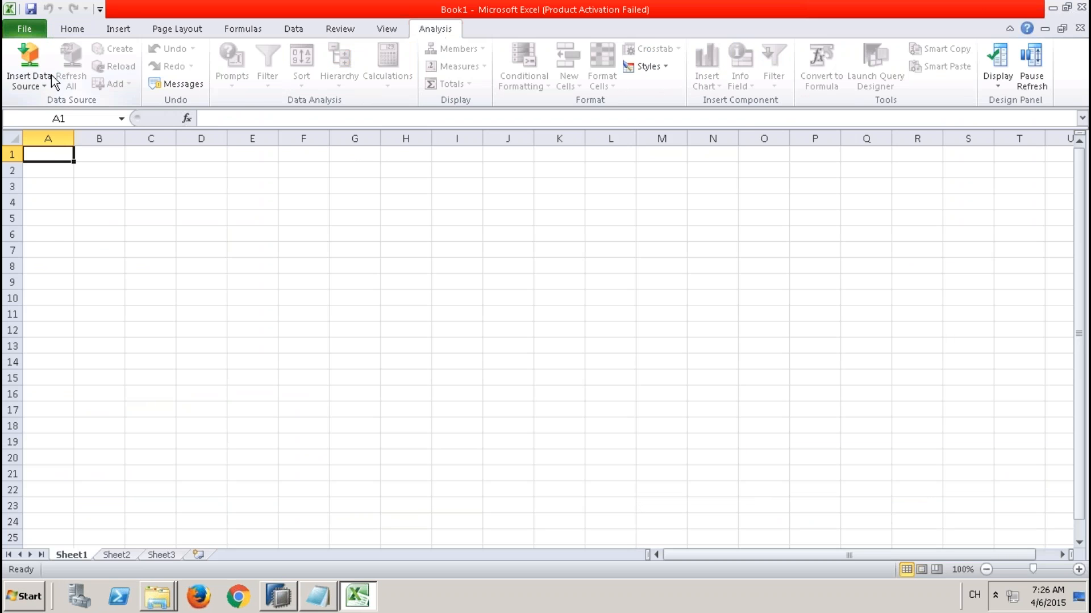
left_click(29, 82)
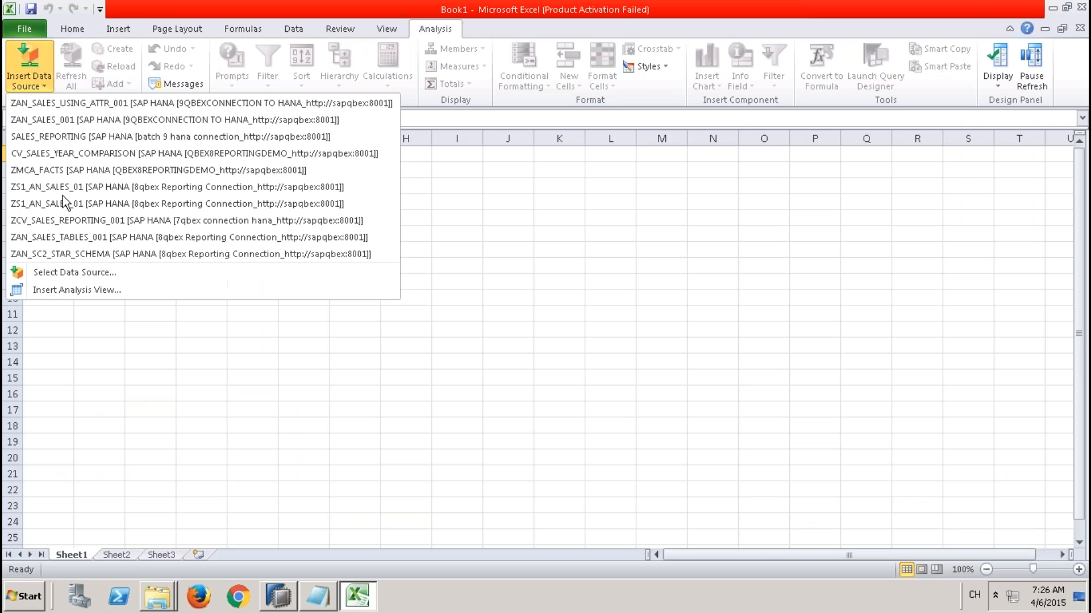
left_click(56, 271)
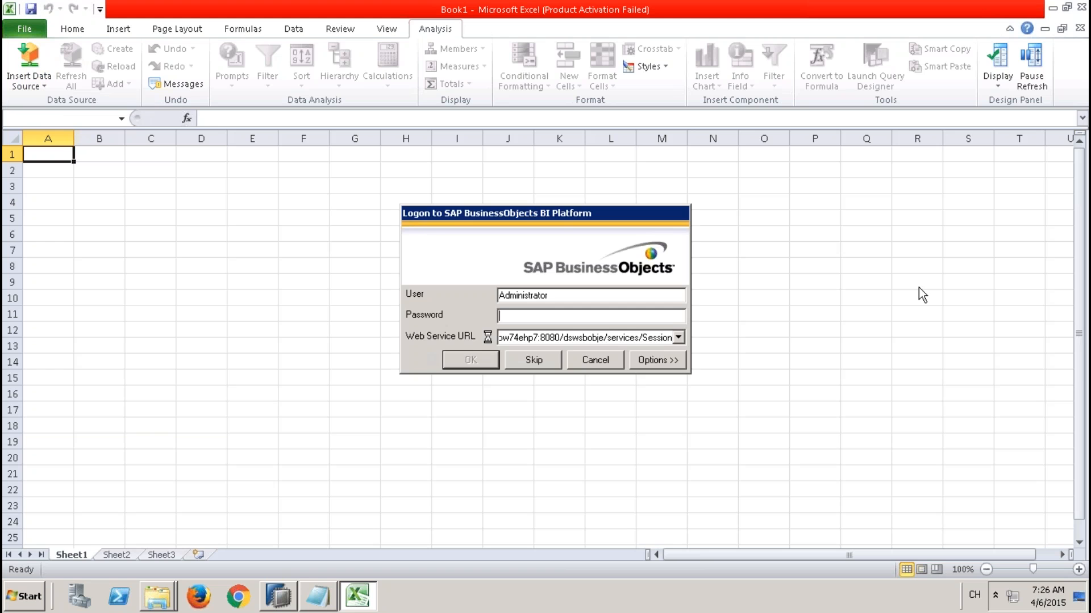
left_click(531, 363)
double_click(435, 243)
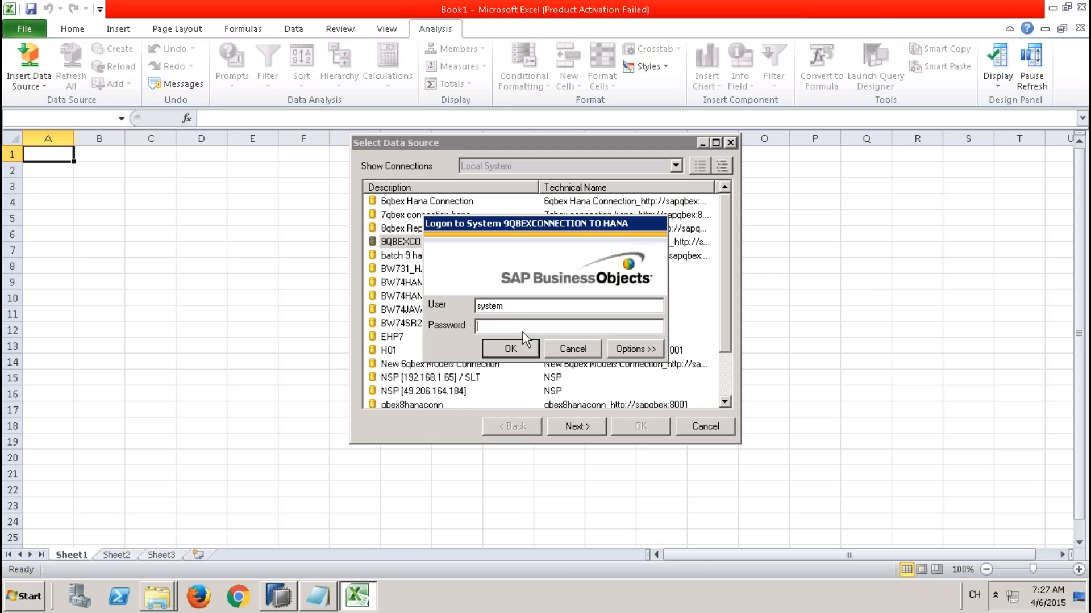
type("**********")
key("Return")
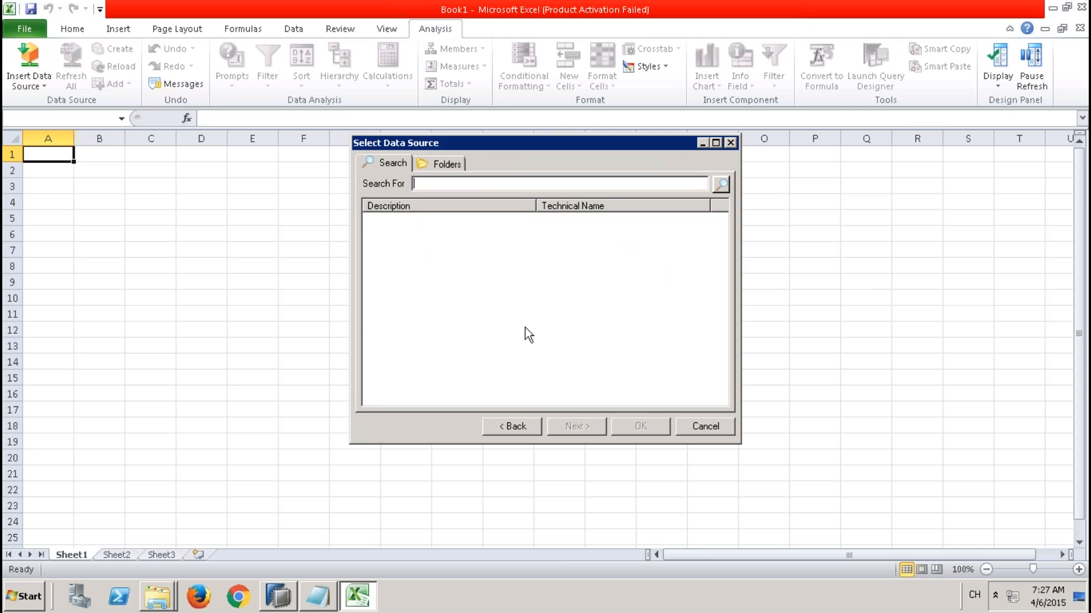
Choose ZAN_SALES_USING_ATTR_HIER_001 from the 9QBEXPK Models folder by its technical name and insert it as the data source.
left_click(445, 165)
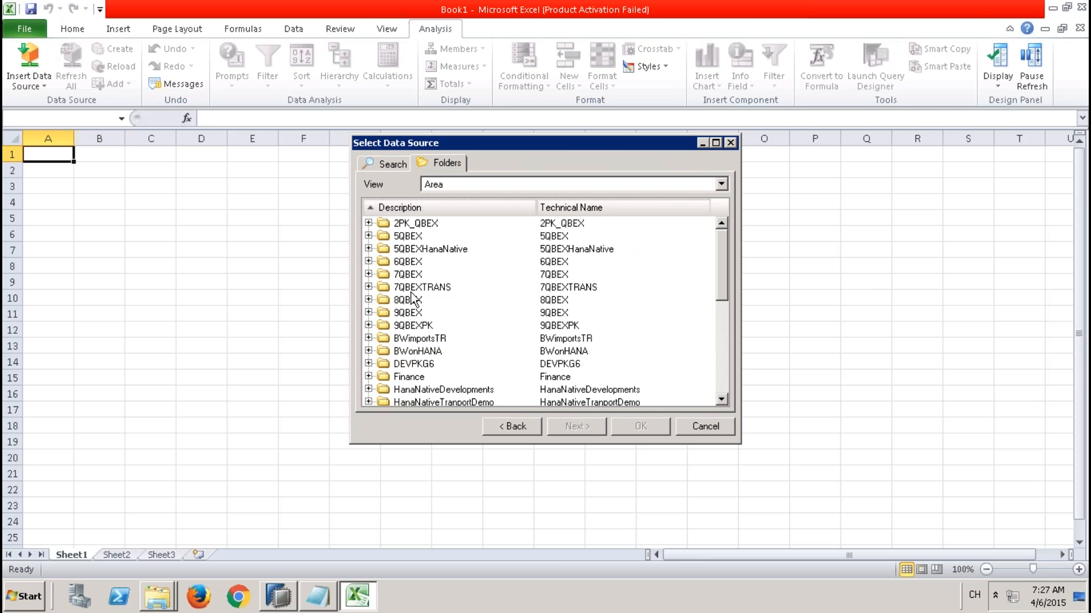
left_click(369, 325)
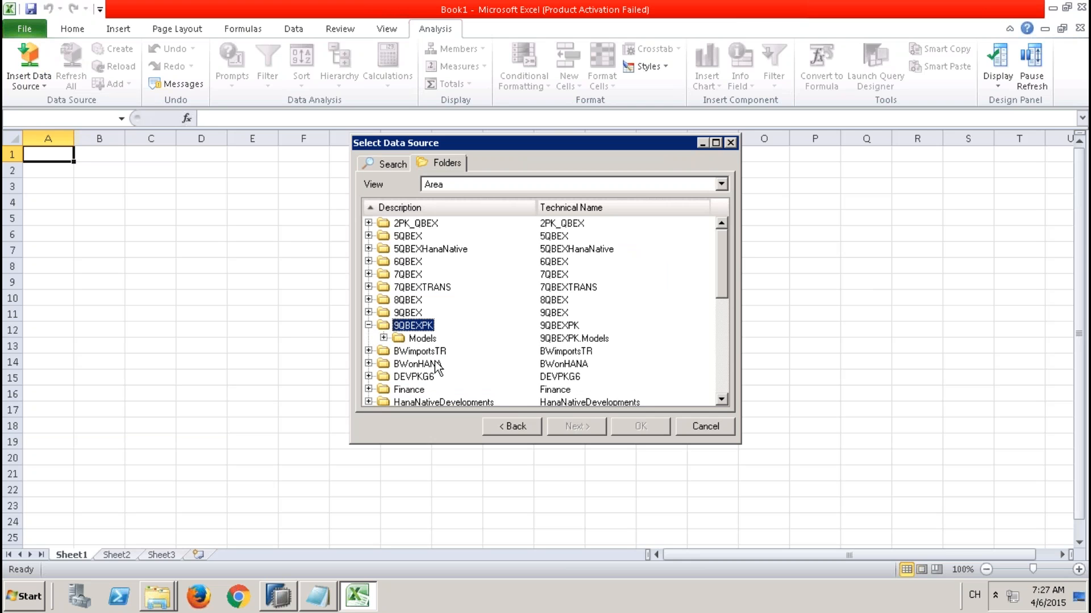
left_click(384, 338)
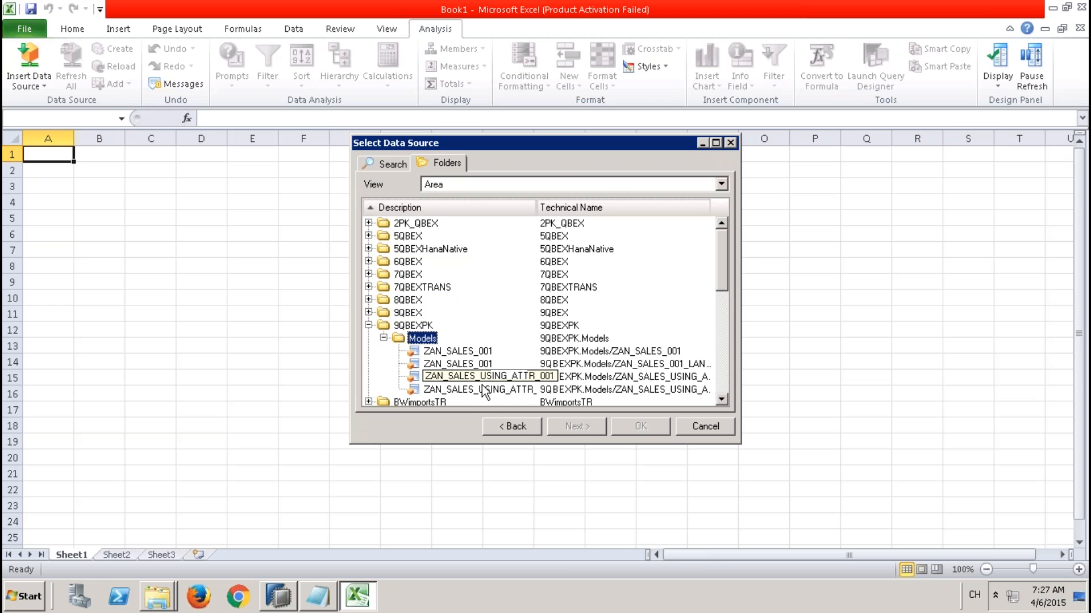
left_click(492, 392)
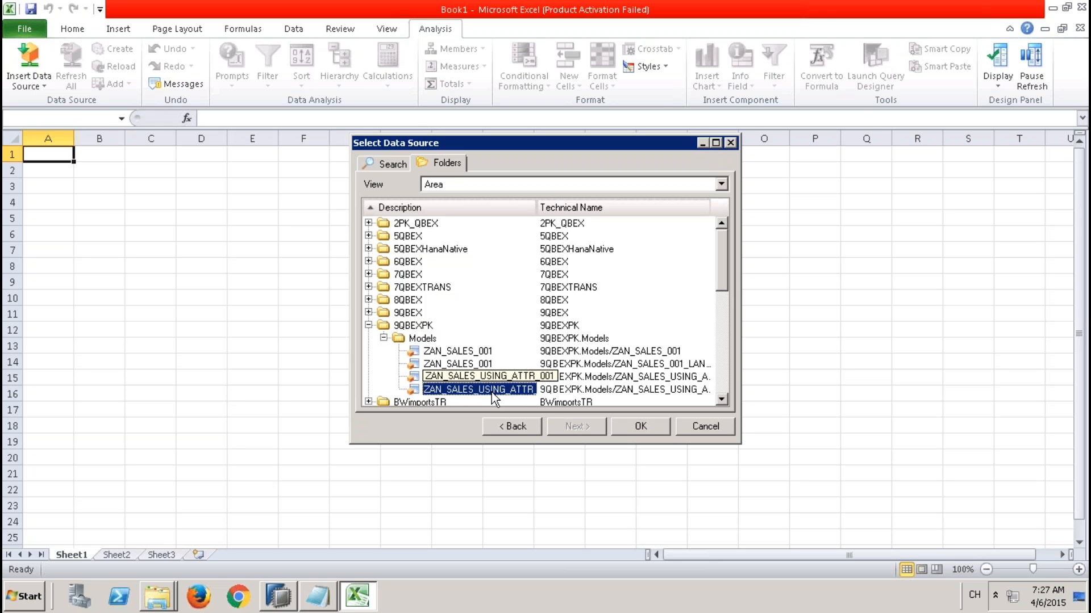
left_click_drag(537, 207, 619, 207)
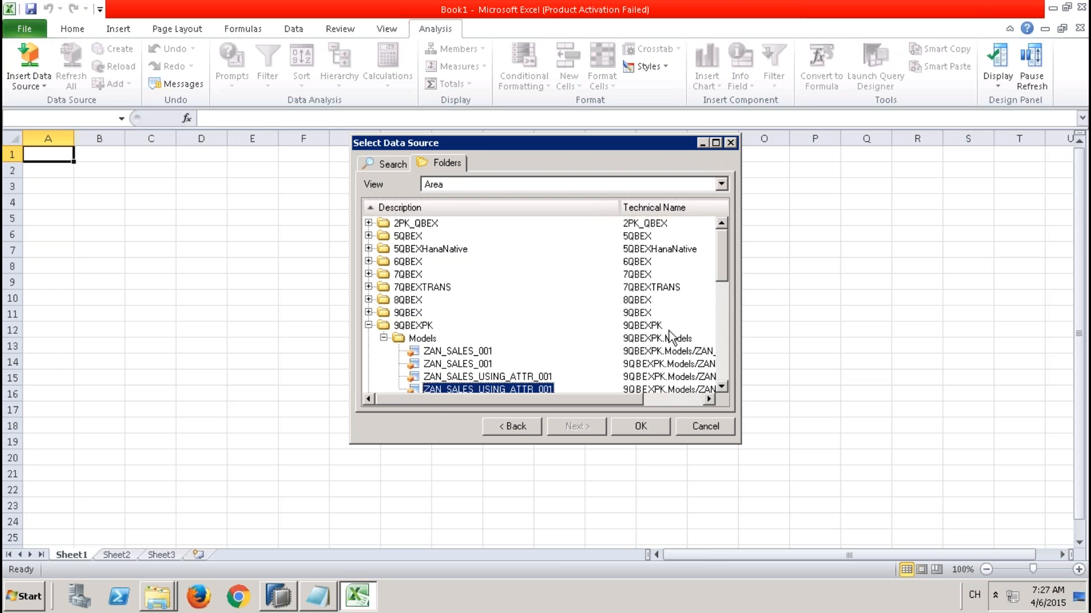
left_click(722, 388)
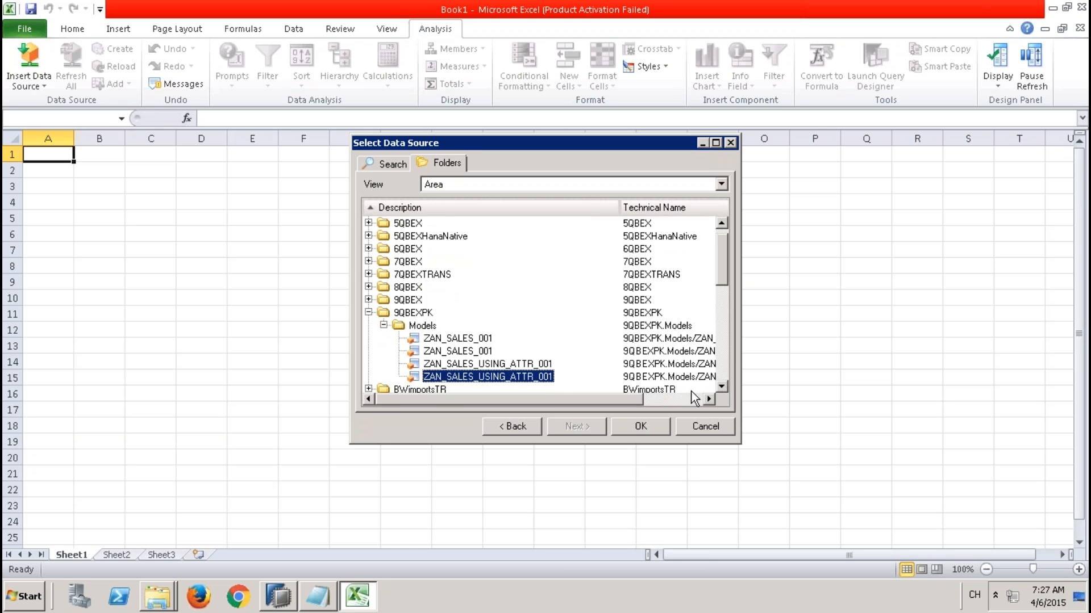
left_click(676, 400)
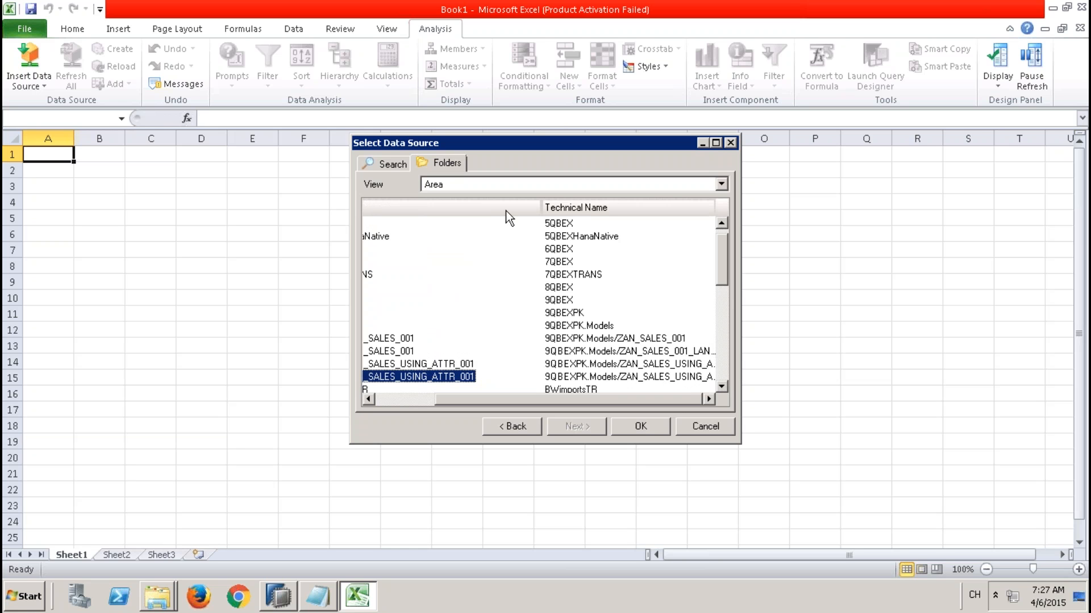
left_click_drag(541, 208, 412, 209)
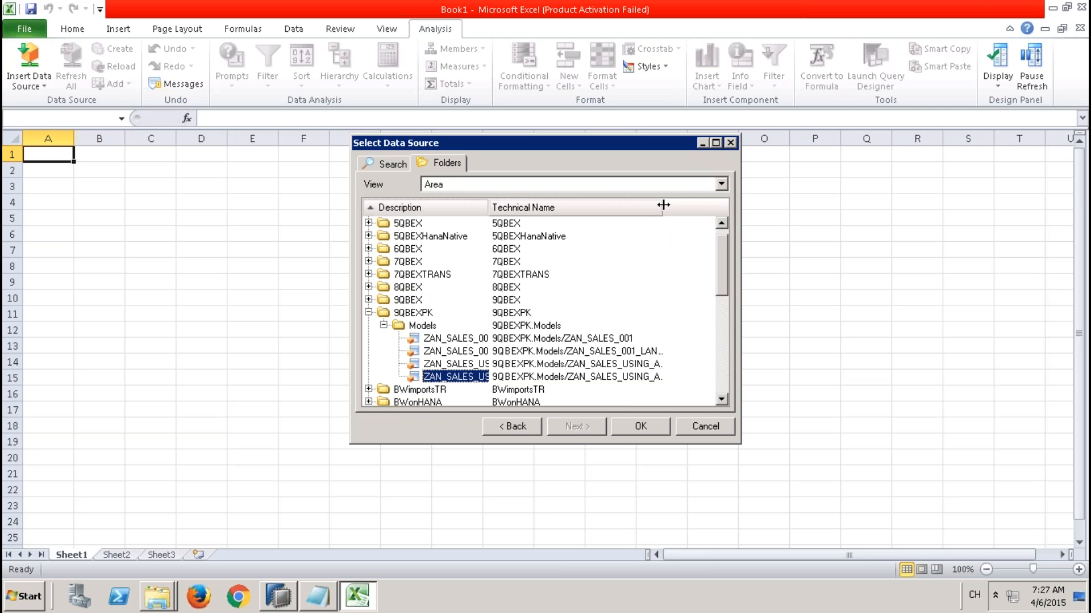
left_click_drag(663, 205, 709, 206)
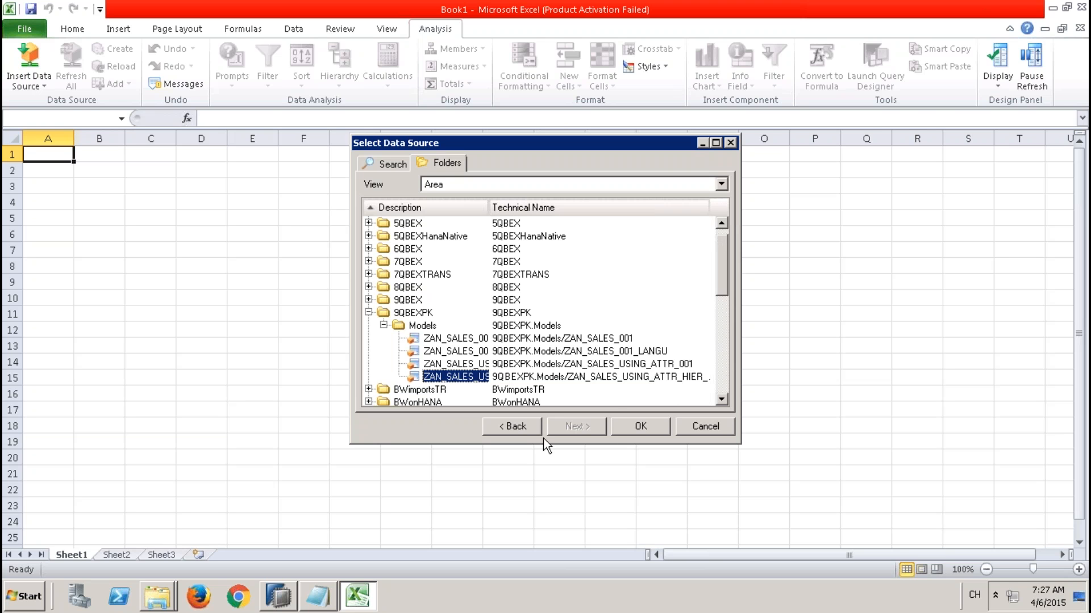
left_click(635, 433)
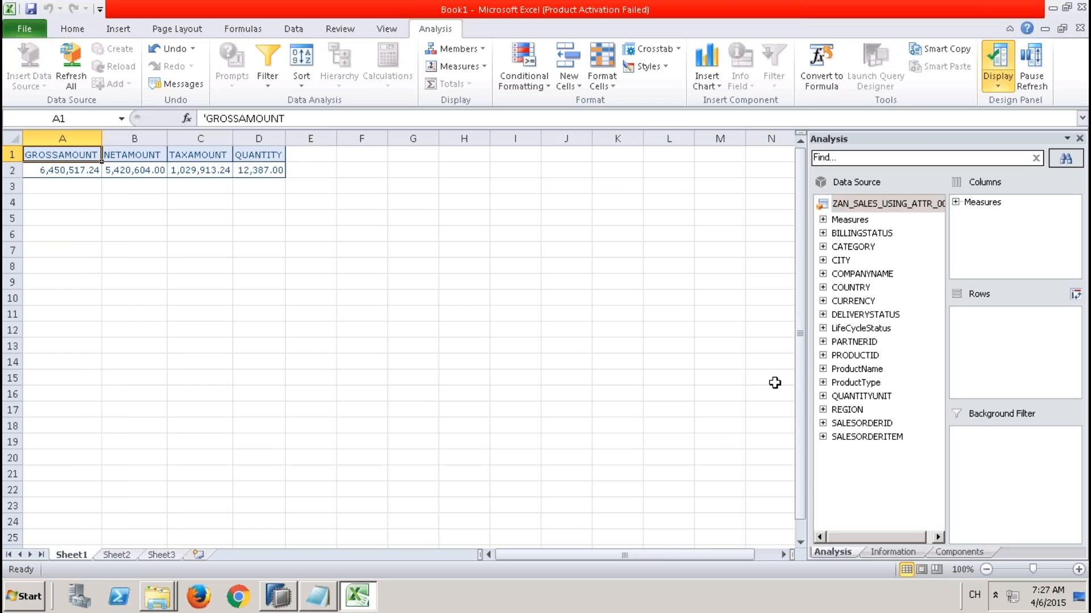
Add the zcust_hirarchier hierarchy of PARTNERID to the rows of the crosstab.
left_click(822, 342)
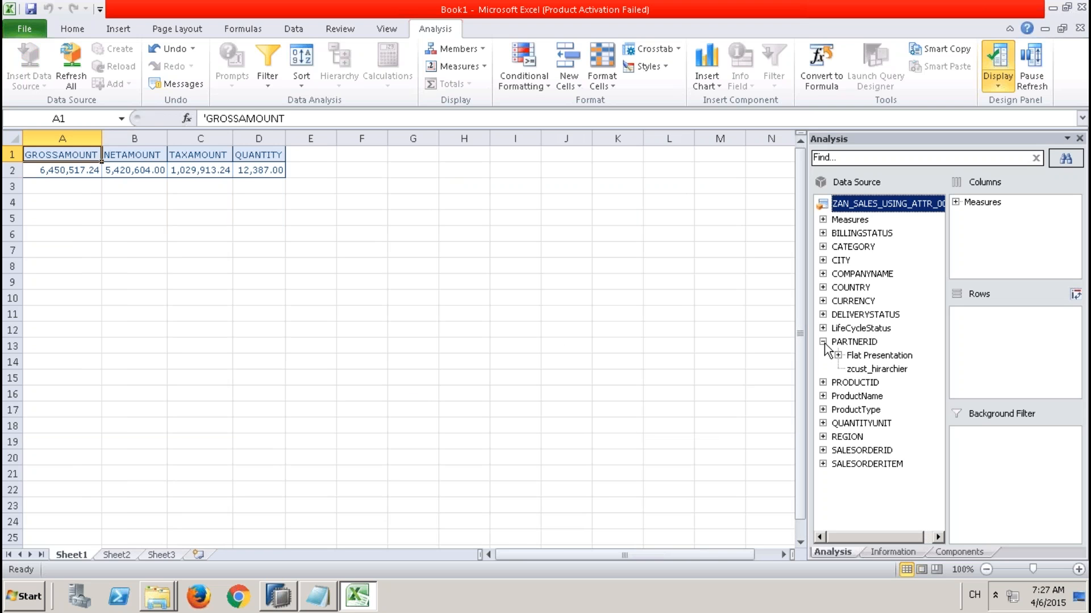
left_click(886, 356)
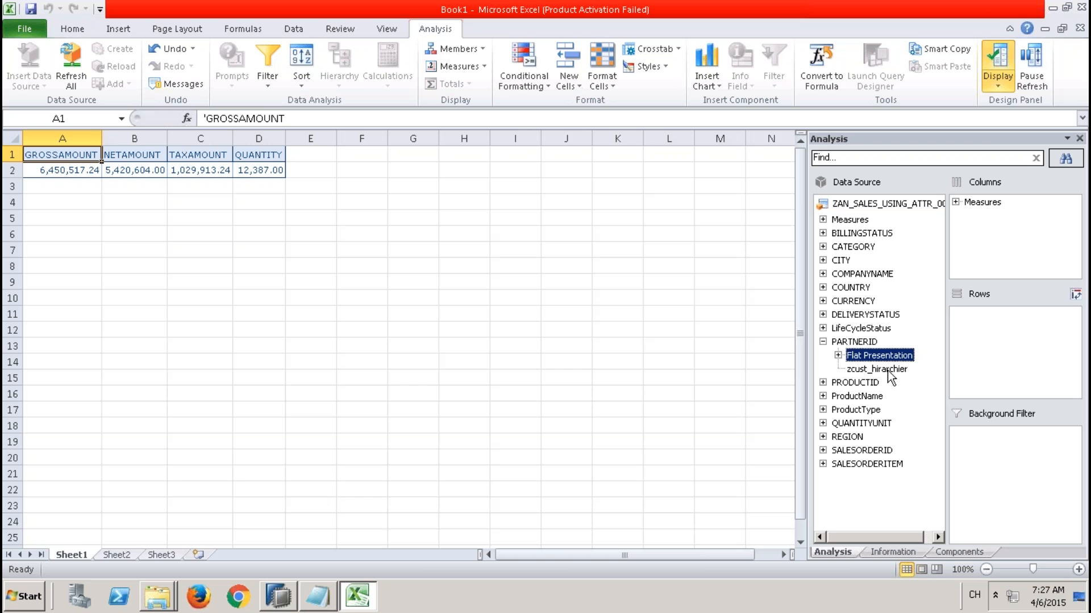
left_click(888, 372)
left_click_drag(886, 369, 991, 338)
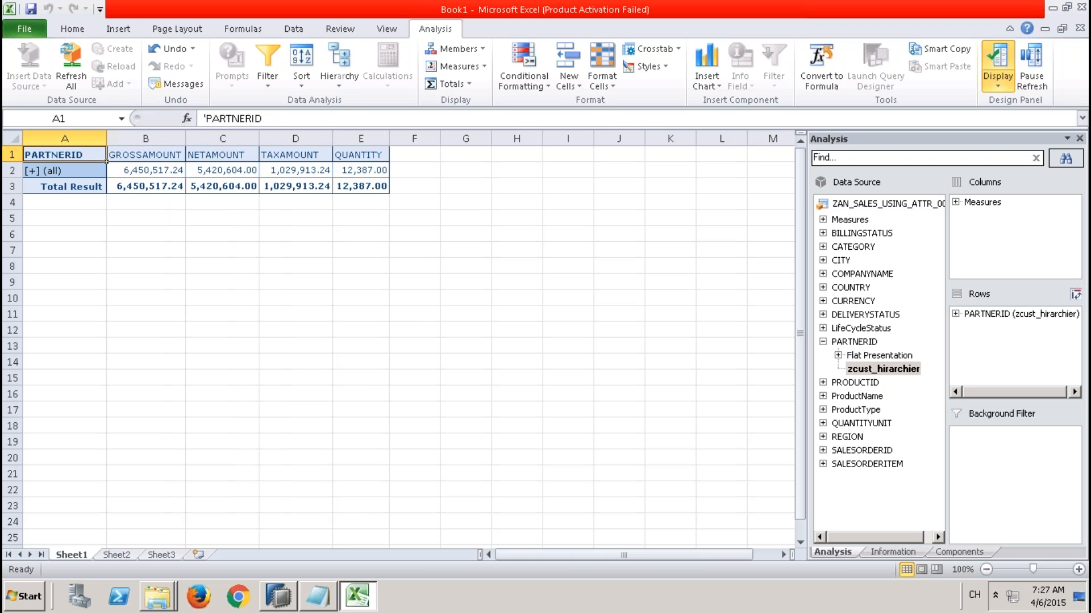
Expand the (all), EMEA and DE nodes of the PARTNERID hierarchy and widen column A.
left_click(54, 170)
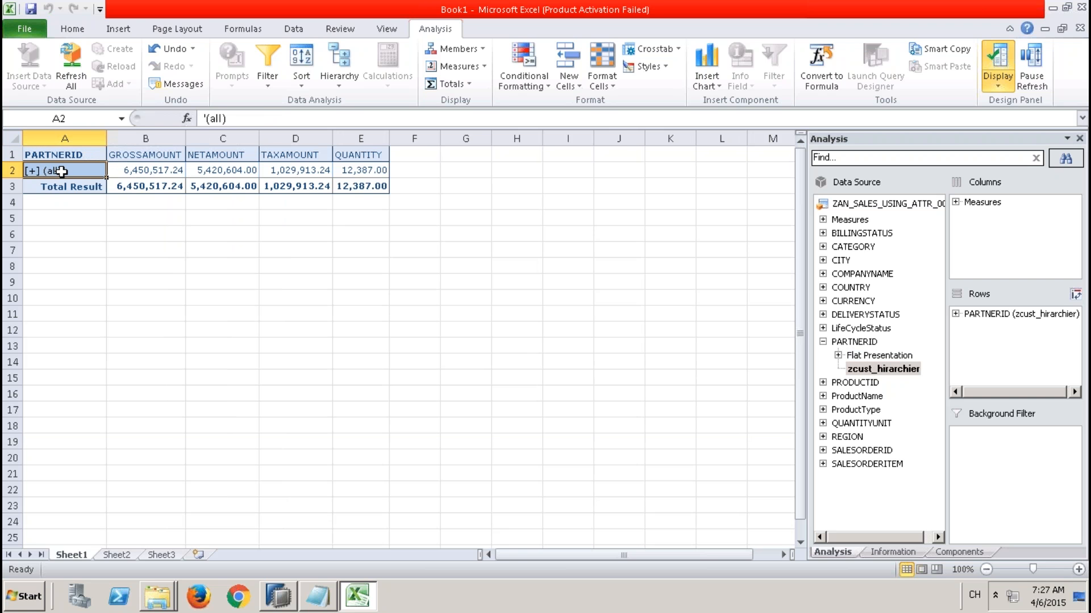
left_click(32, 171)
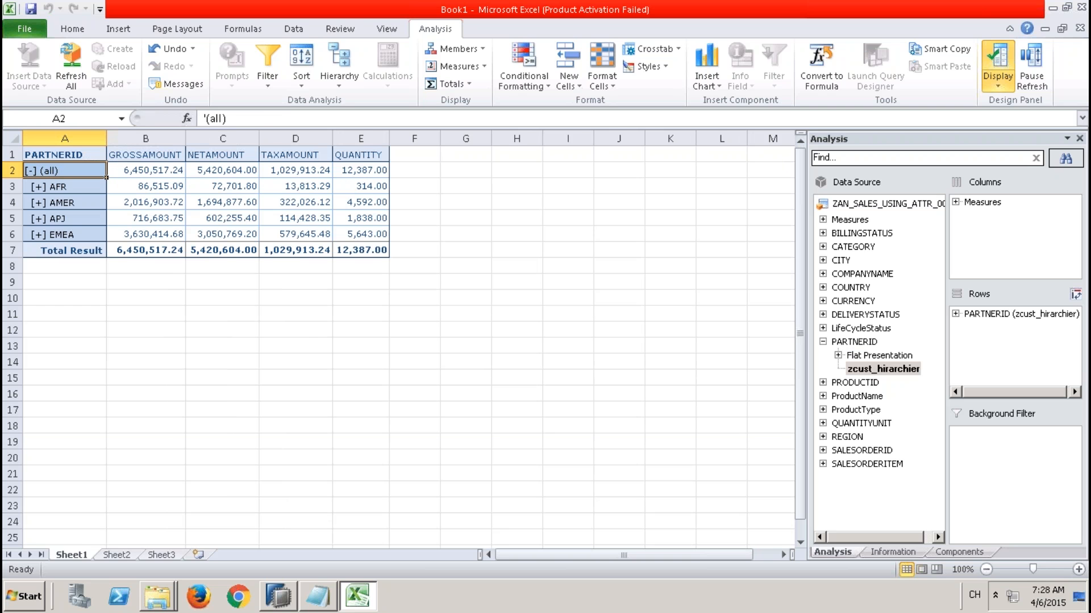
left_click(40, 235)
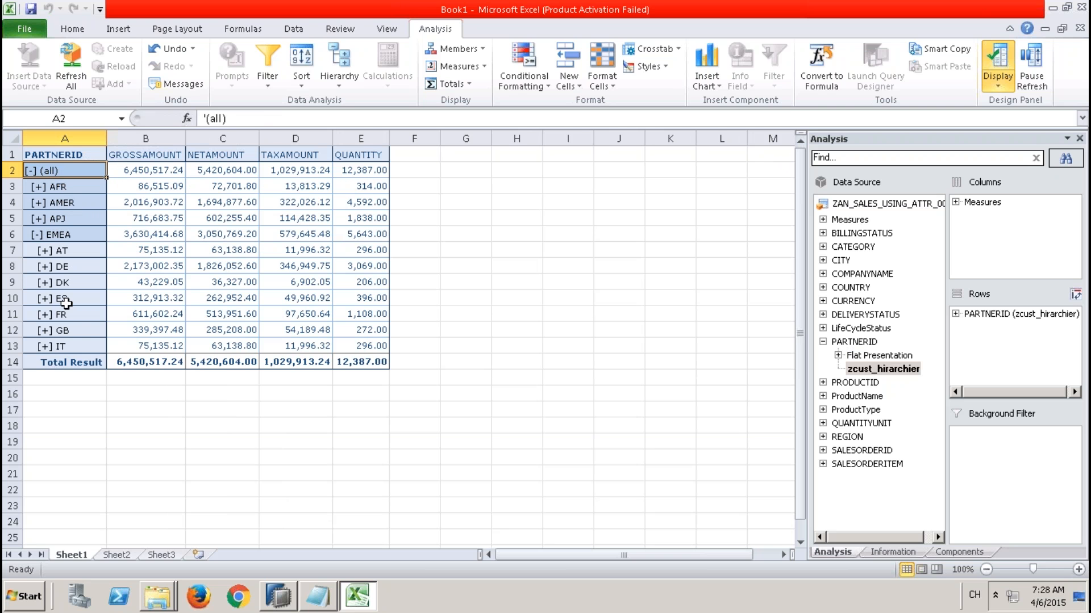
left_click(44, 266)
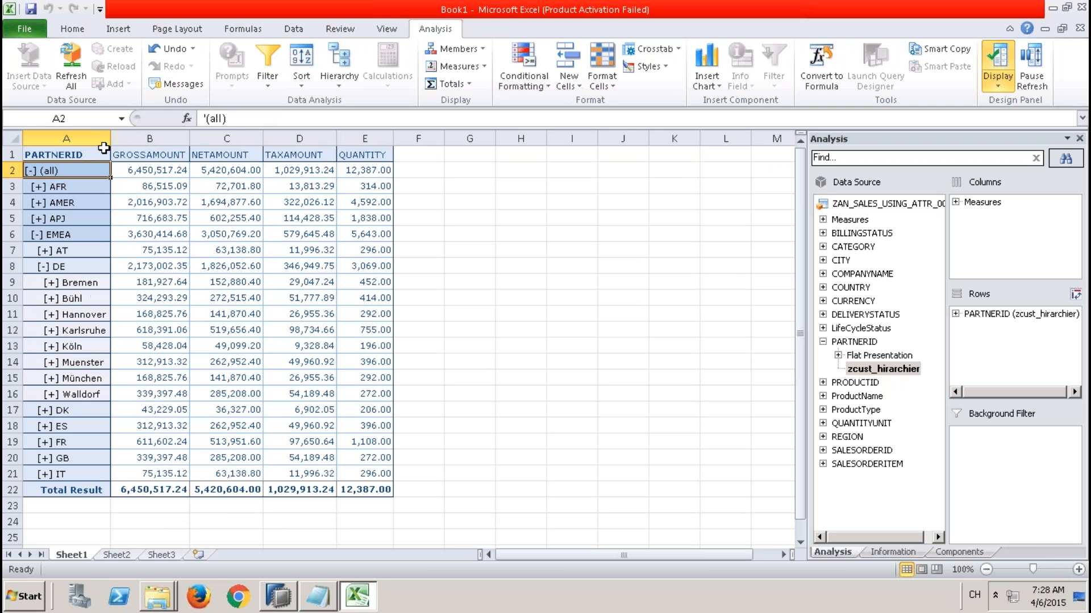
left_click_drag(109, 138, 210, 138)
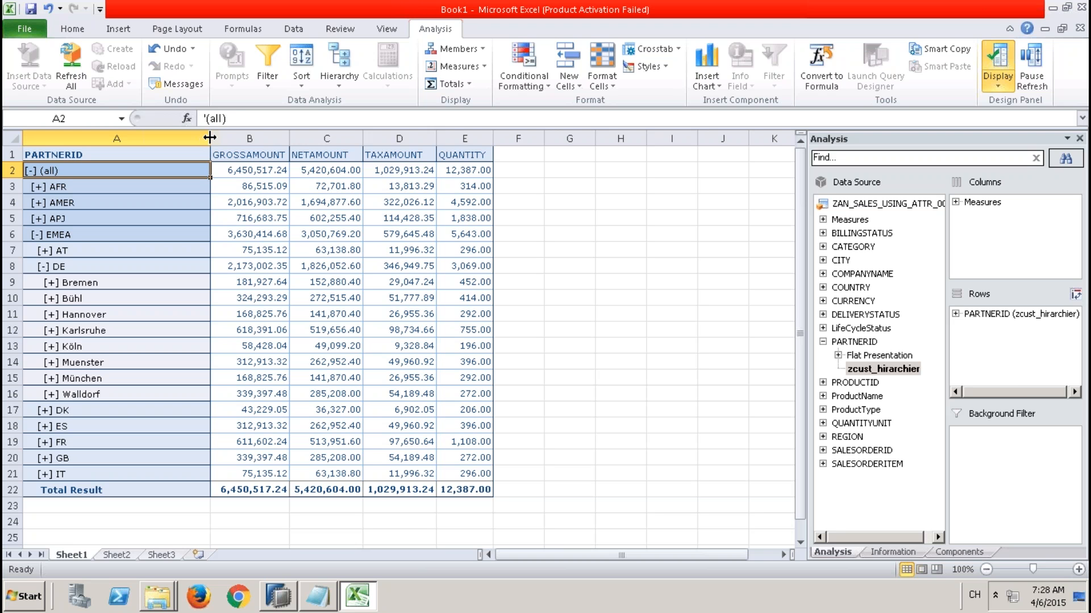
left_click_drag(209, 137, 267, 132)
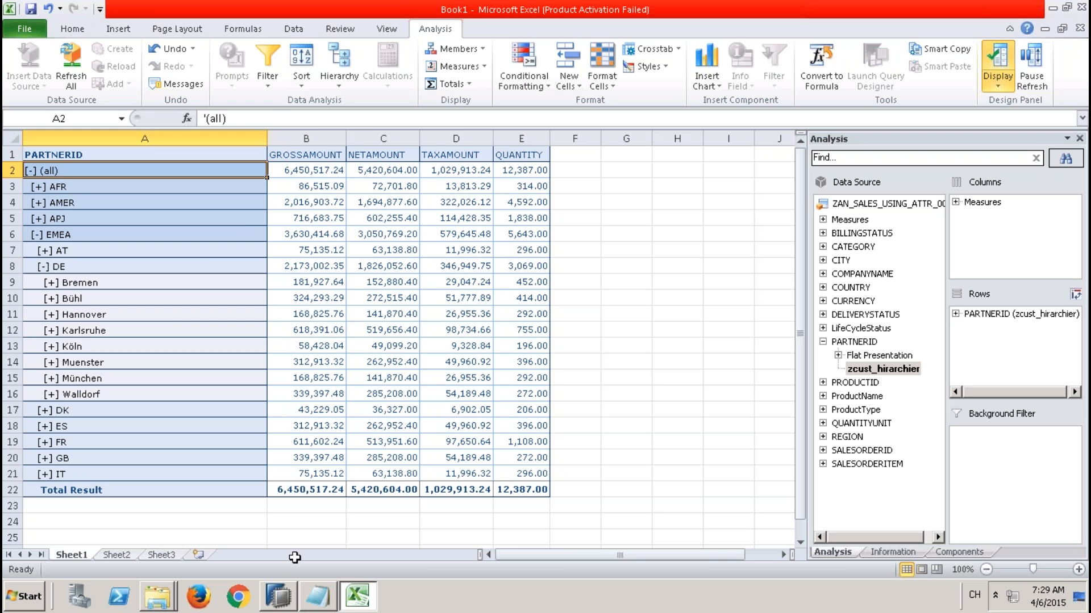
Switch to SAP HANA Studio, close the job log and open the ZAN_SALES_USING_ATTR_001 analytic view in a maximized editor.
left_click(284, 598)
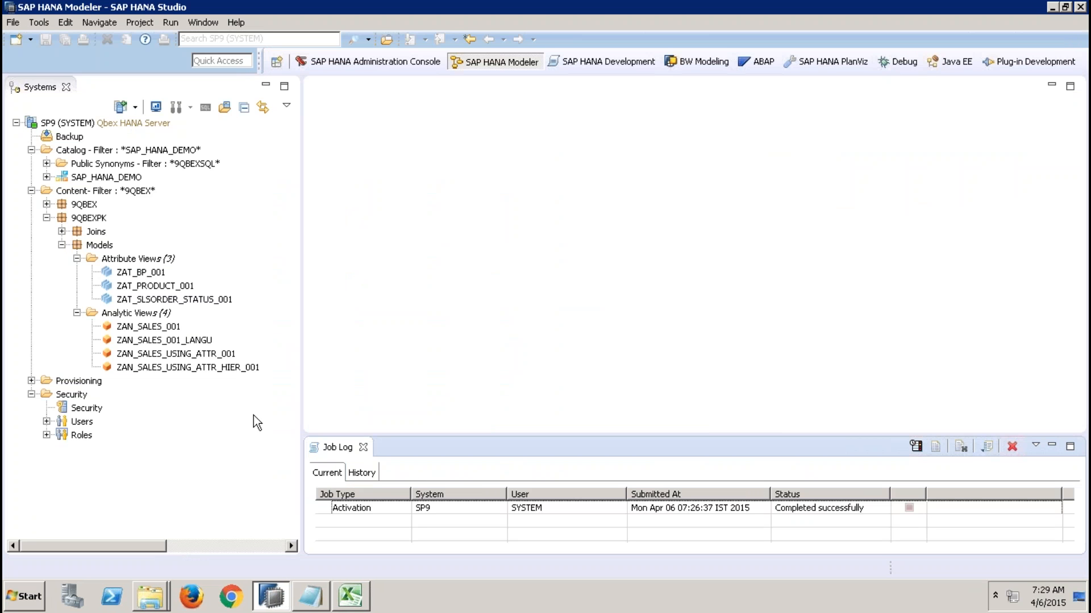
left_click(363, 448)
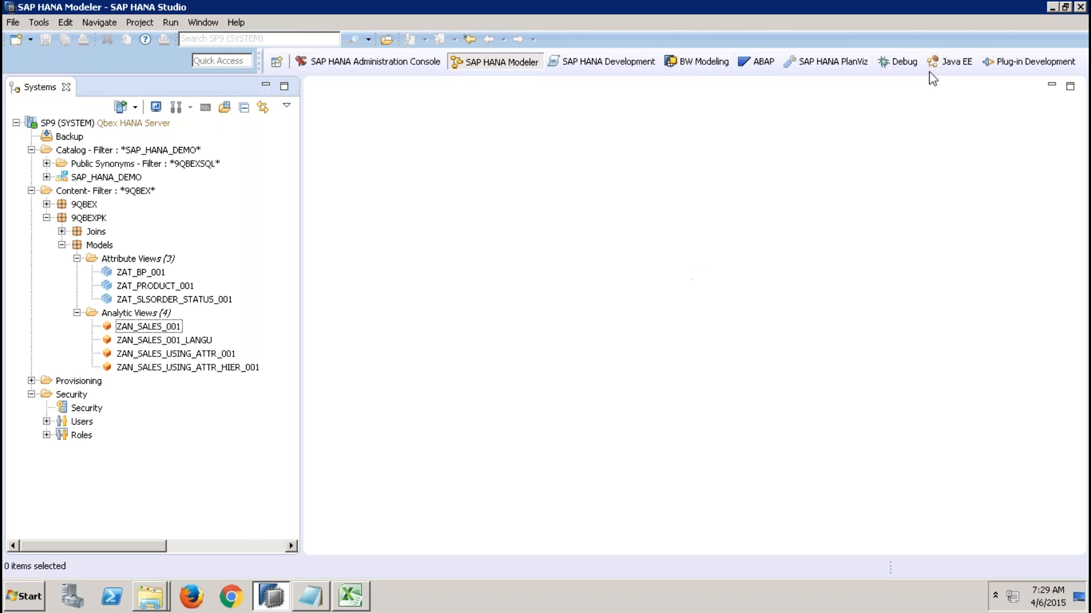
double_click(199, 353)
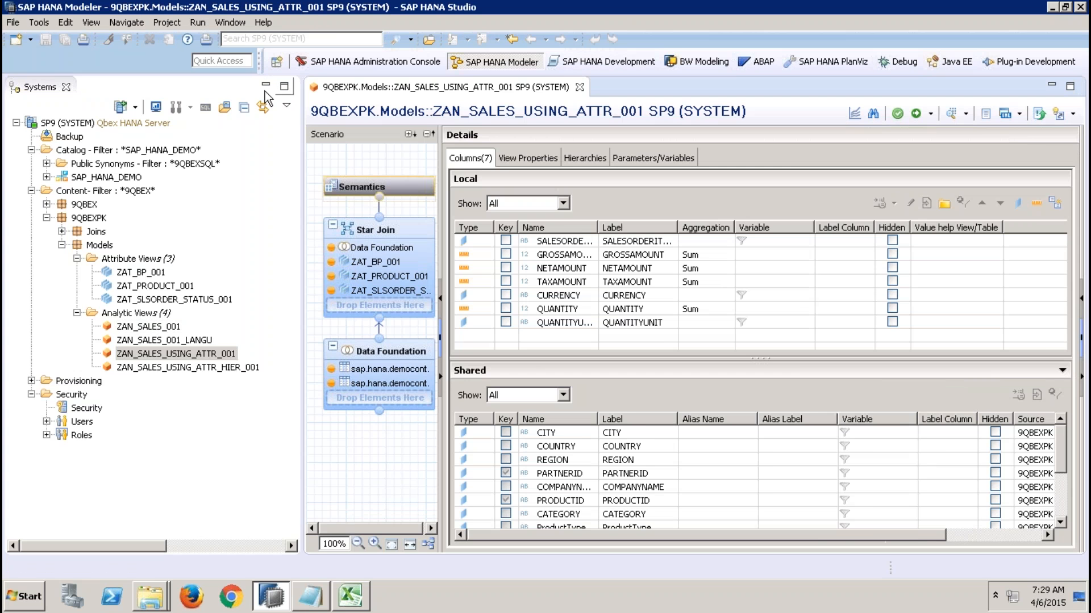
key("ctrl+m")
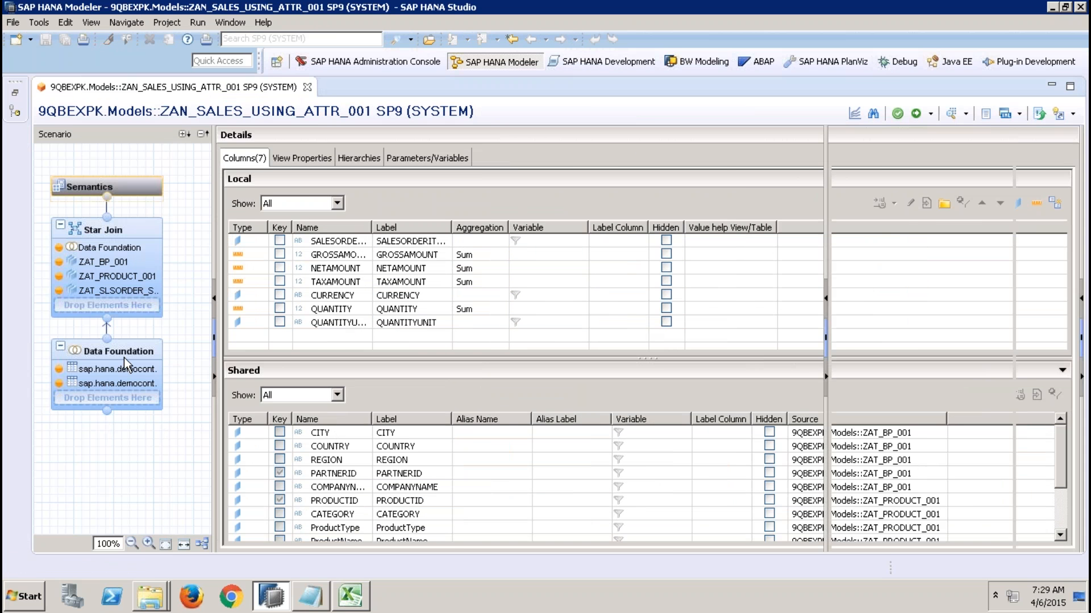
Examine the EPM.Sales.Header table and its PARTNERID column in the Data Foundation.
left_click(124, 357)
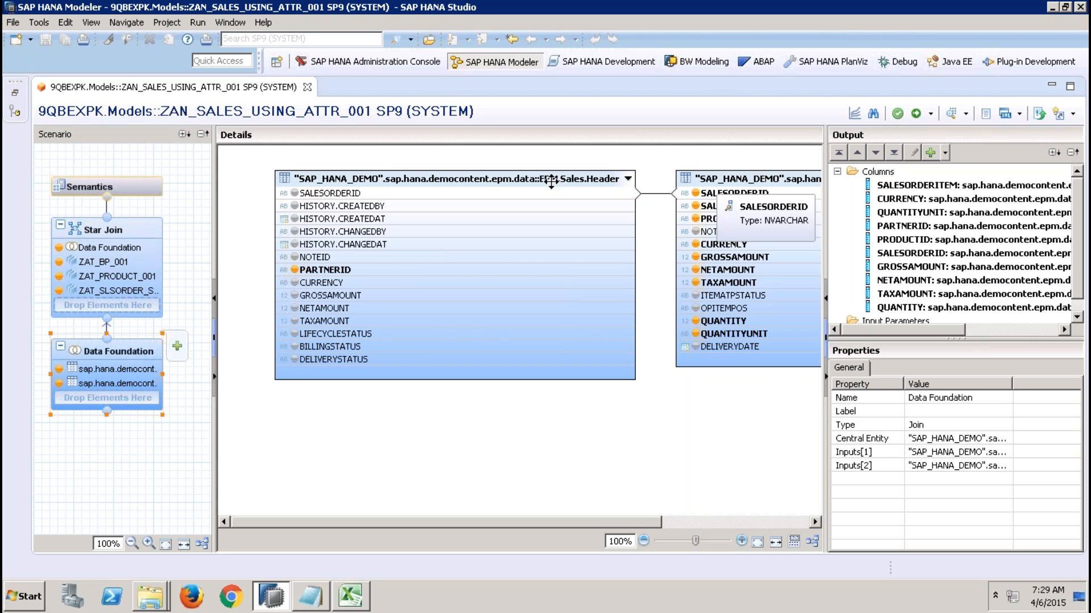
left_click(428, 236)
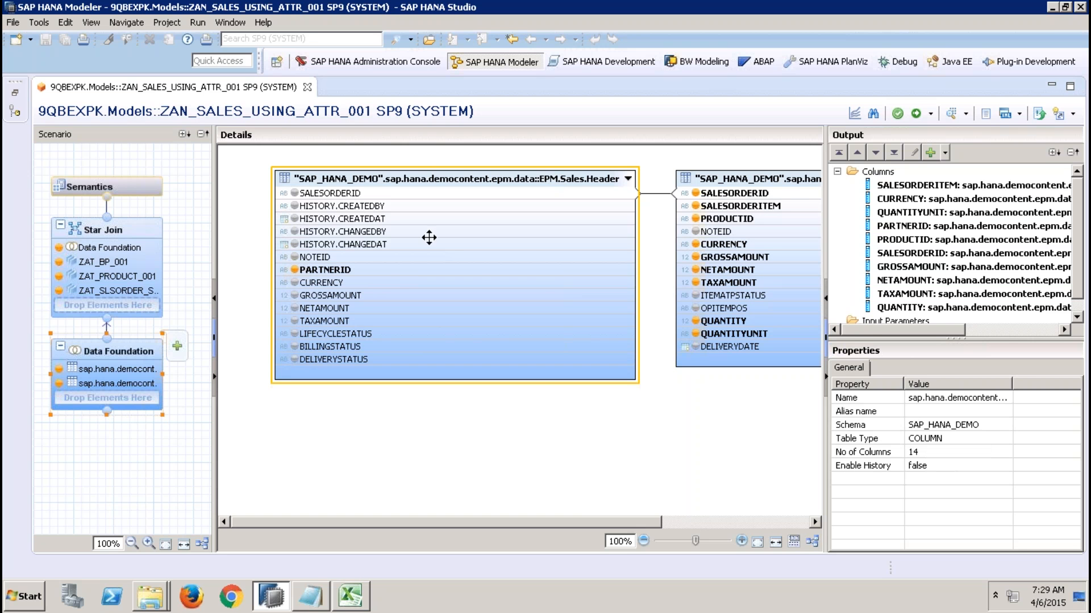
left_click(372, 273)
Inspect the PARTNERID join in the Star Join and shift the Data Foundation and ZAT_SLSORDER_STATUS_001 boxes leftward in the diagram.
left_click(141, 223)
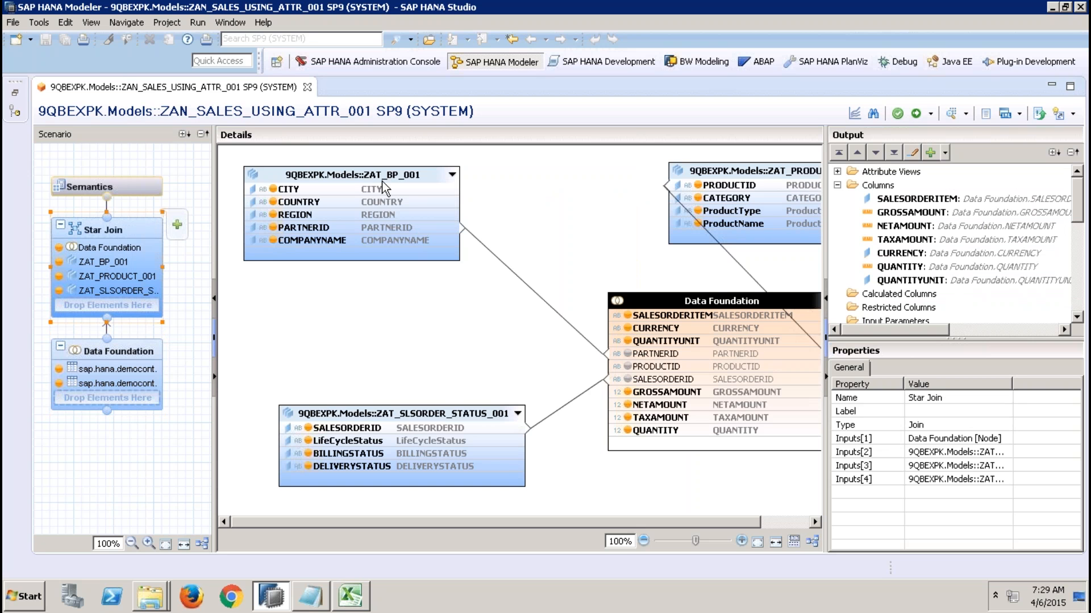
left_click(675, 355)
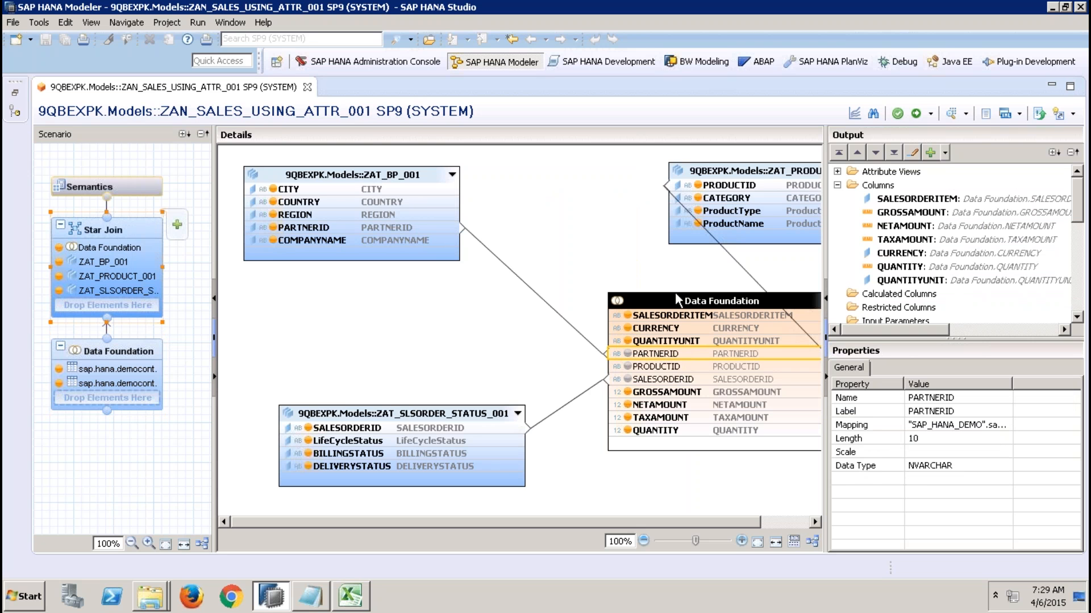
mouse_move(452, 244)
left_click(531, 226)
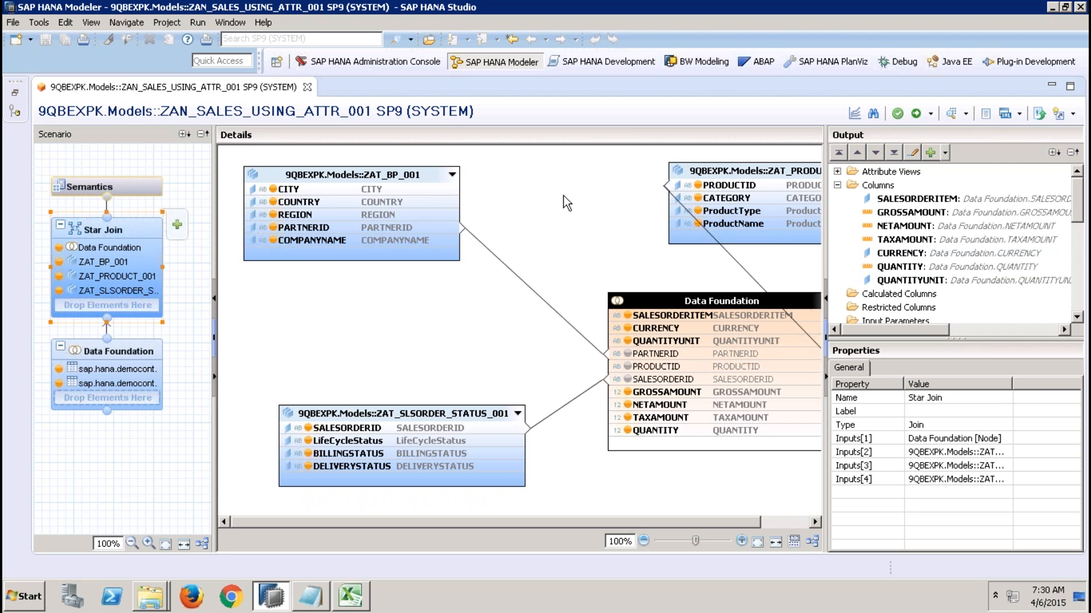
left_click_drag(657, 299, 586, 288)
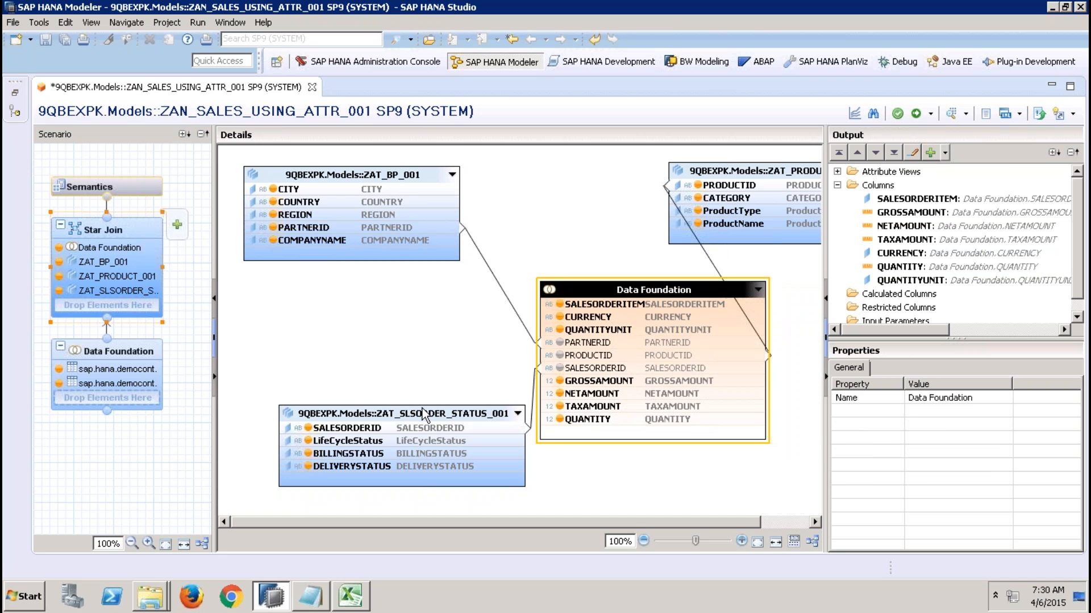
left_click_drag(407, 412, 382, 405)
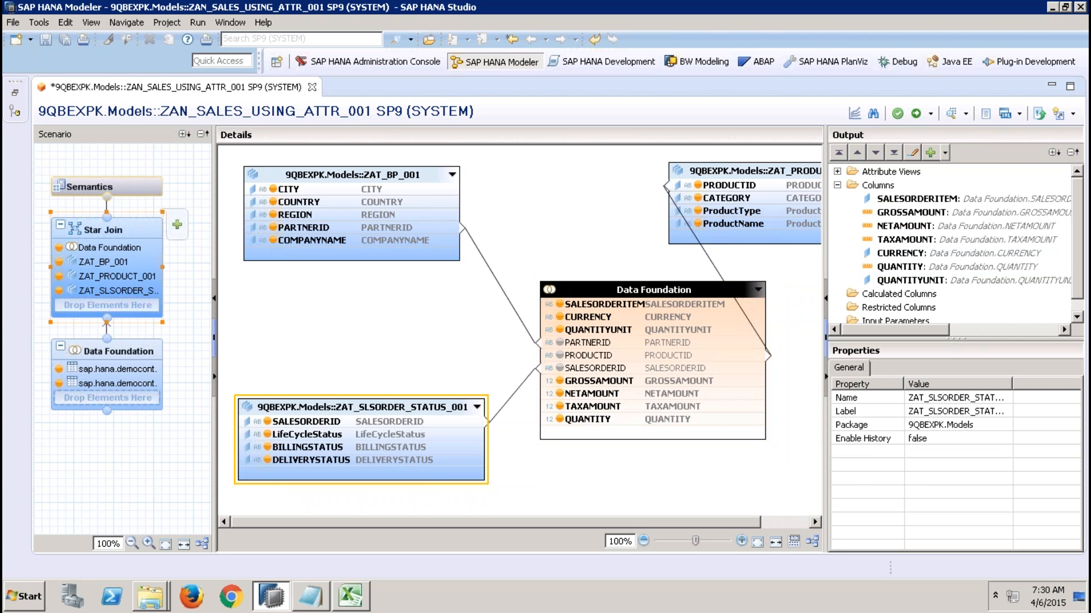
Switch back to Excel, review the technical names of the 9QBEXPK models in the data source selection and cancel it.
left_click(350, 596)
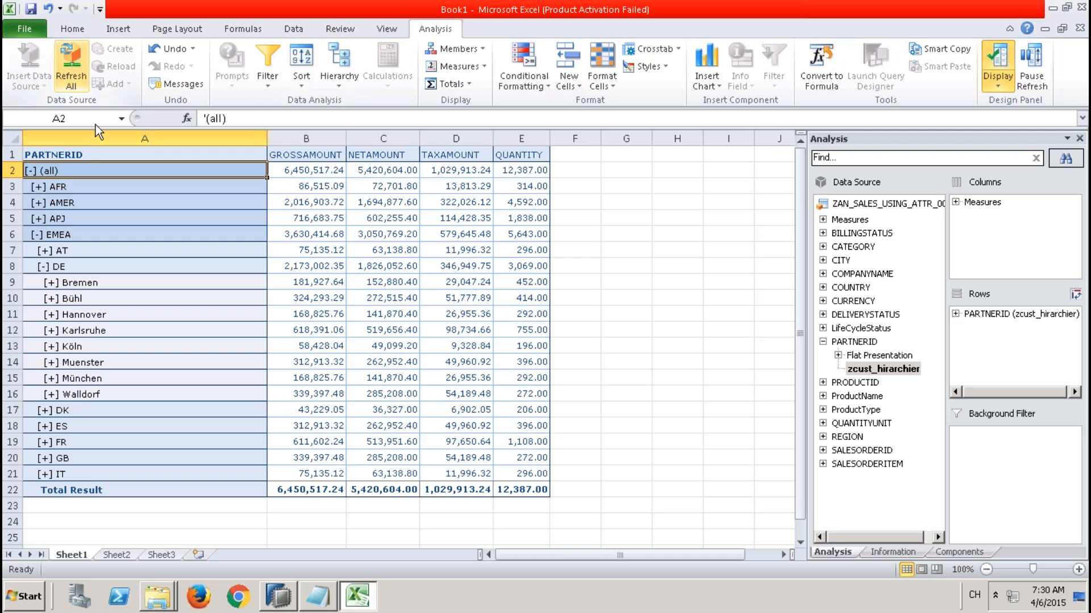
left_click(94, 155)
left_click(582, 248)
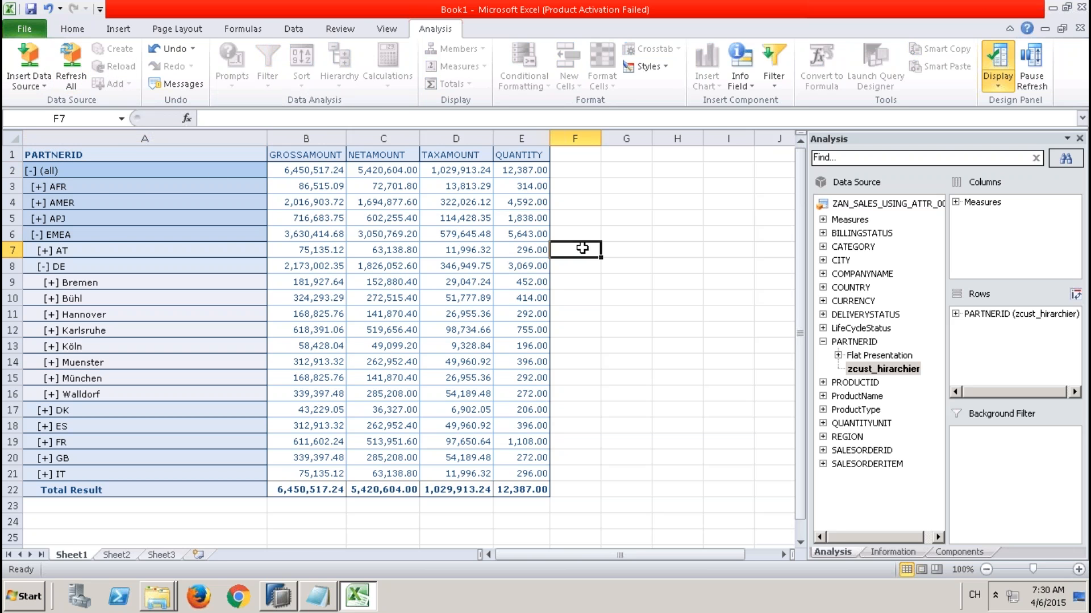
left_click(35, 85)
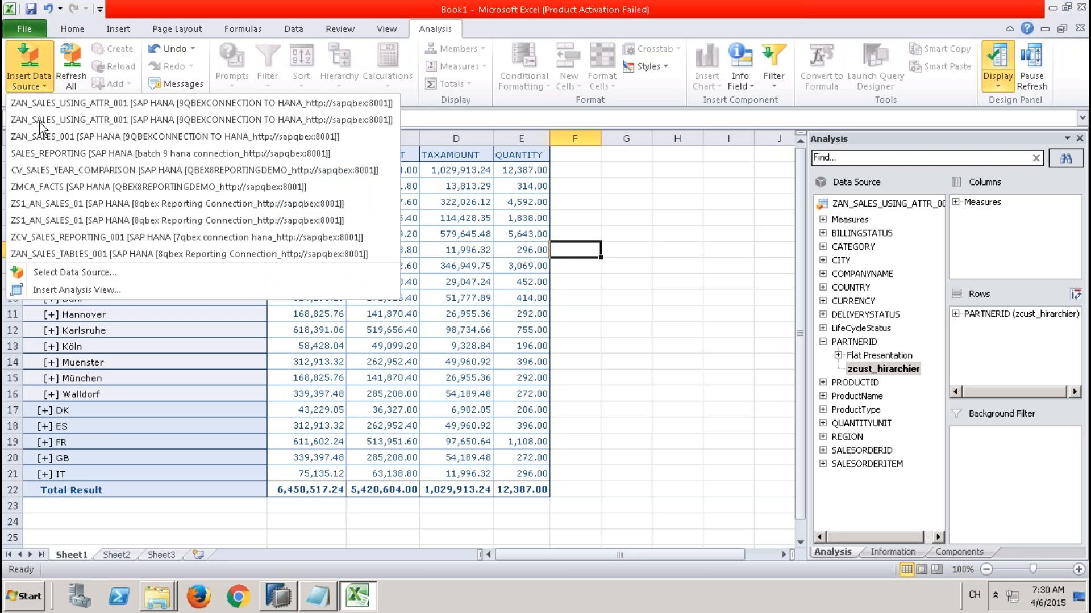
left_click(67, 273)
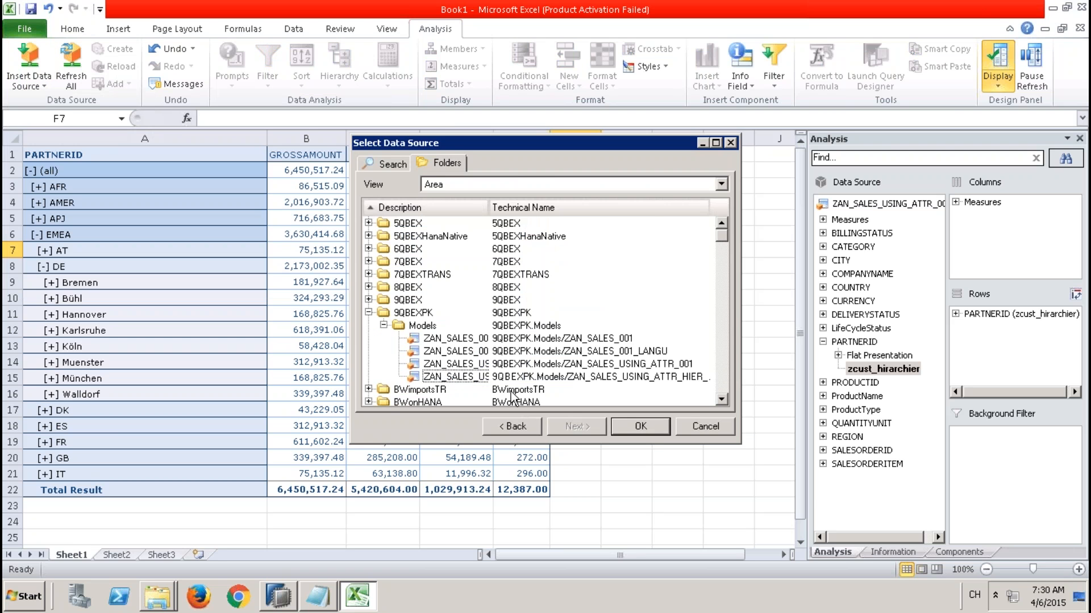
left_click(700, 425)
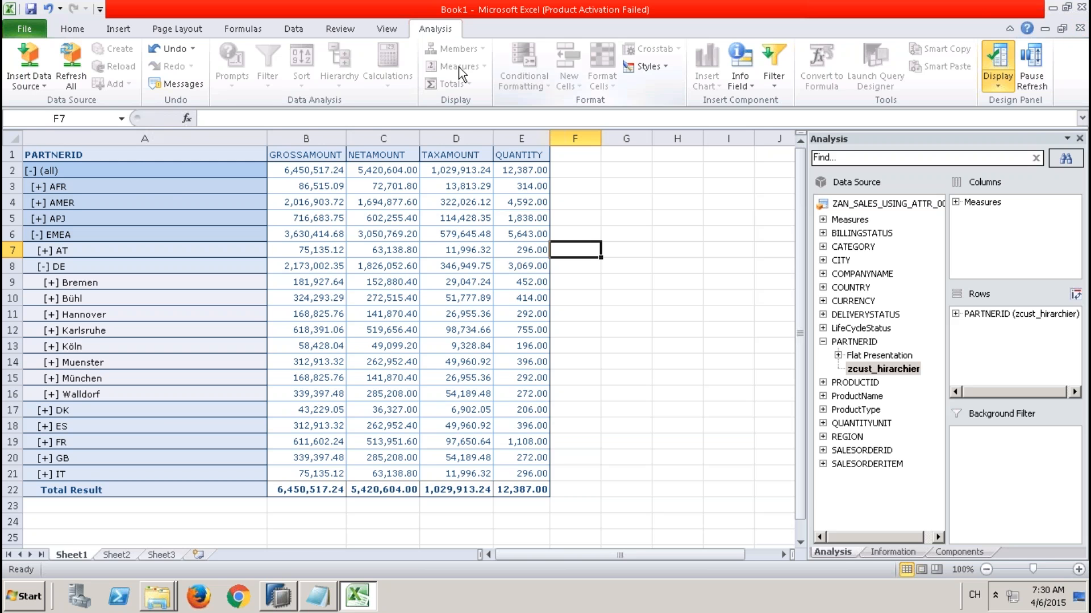
Close the Book1 workbook without saving its changes.
left_click(44, 86)
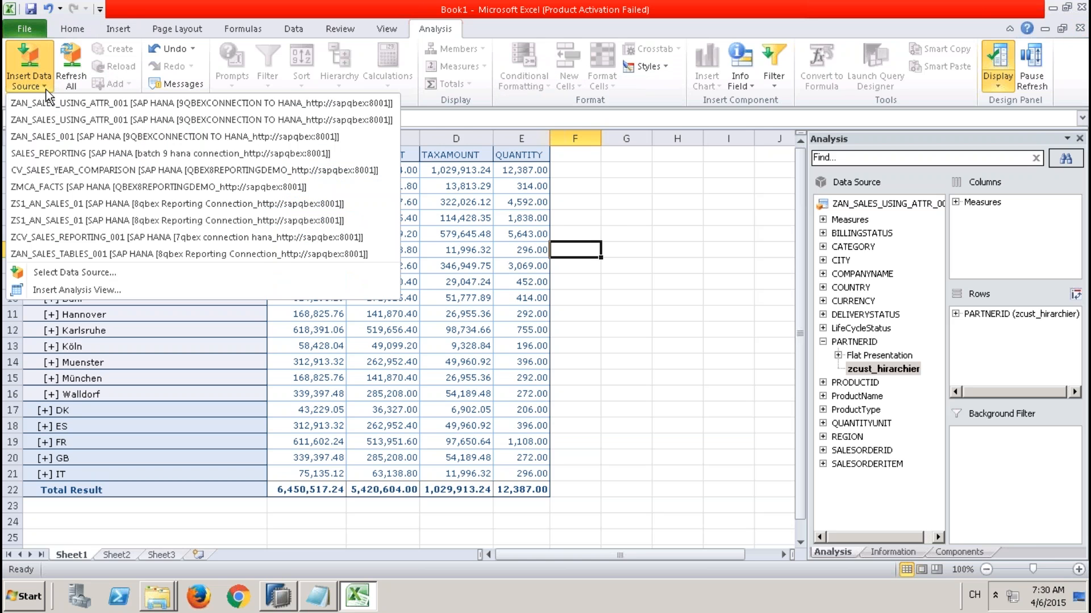
left_click(608, 216)
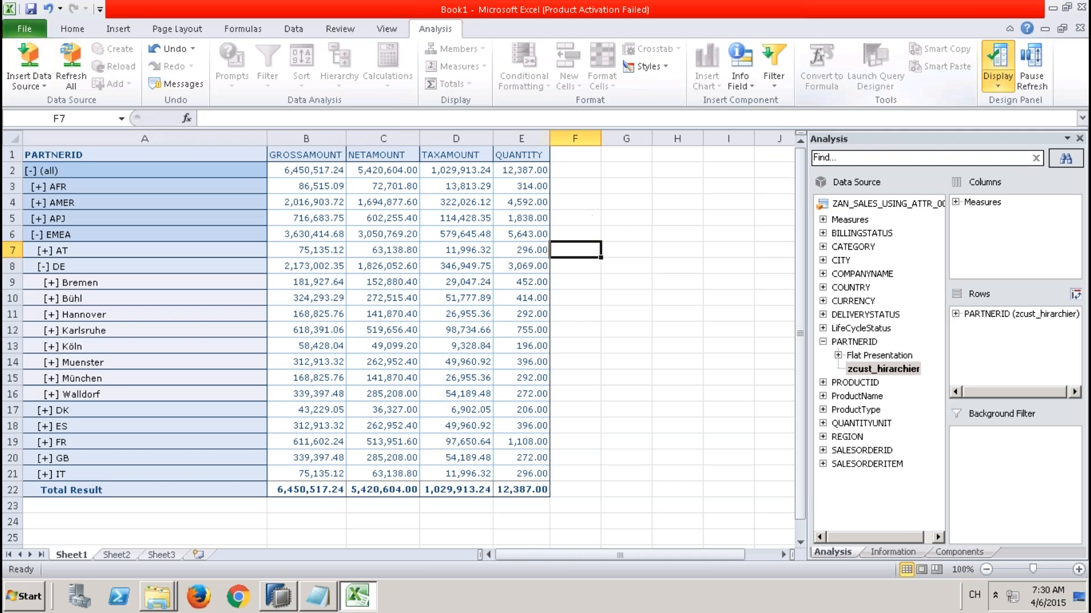
left_click(1079, 28)
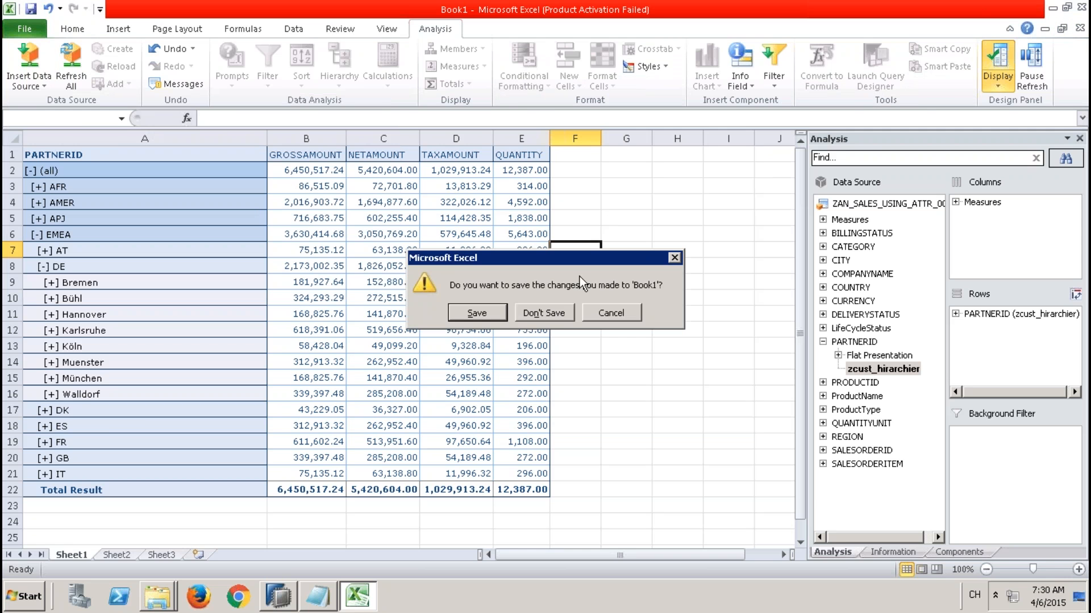
left_click(537, 313)
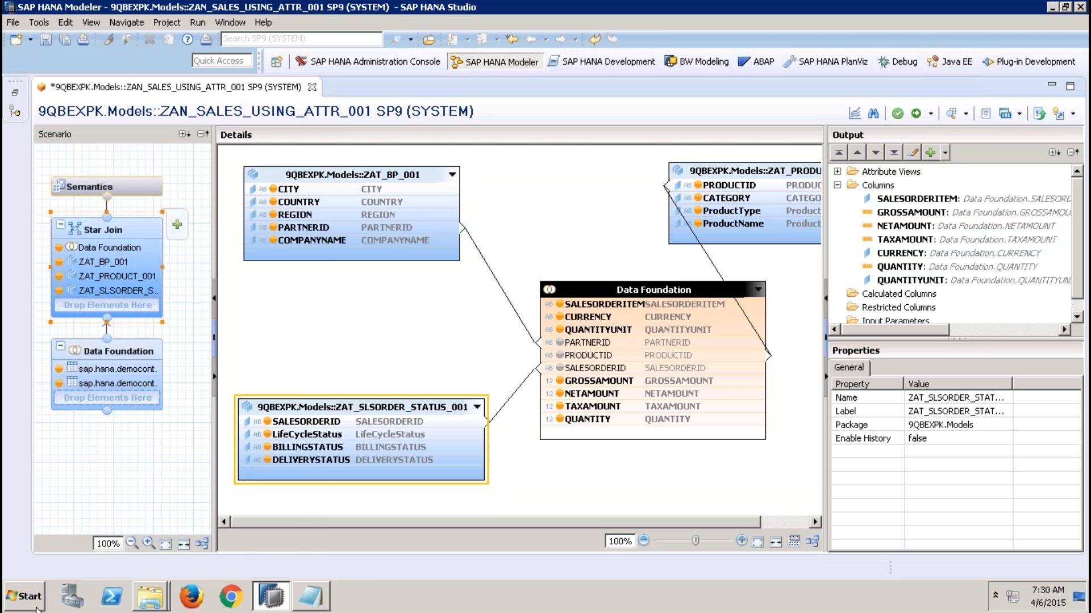
Launch Analysis for Microsoft Excel from the SAP Business Intelligence programs, show the Analysis commands and dismiss the Office activation wizard.
left_click(22, 597)
left_click(66, 536)
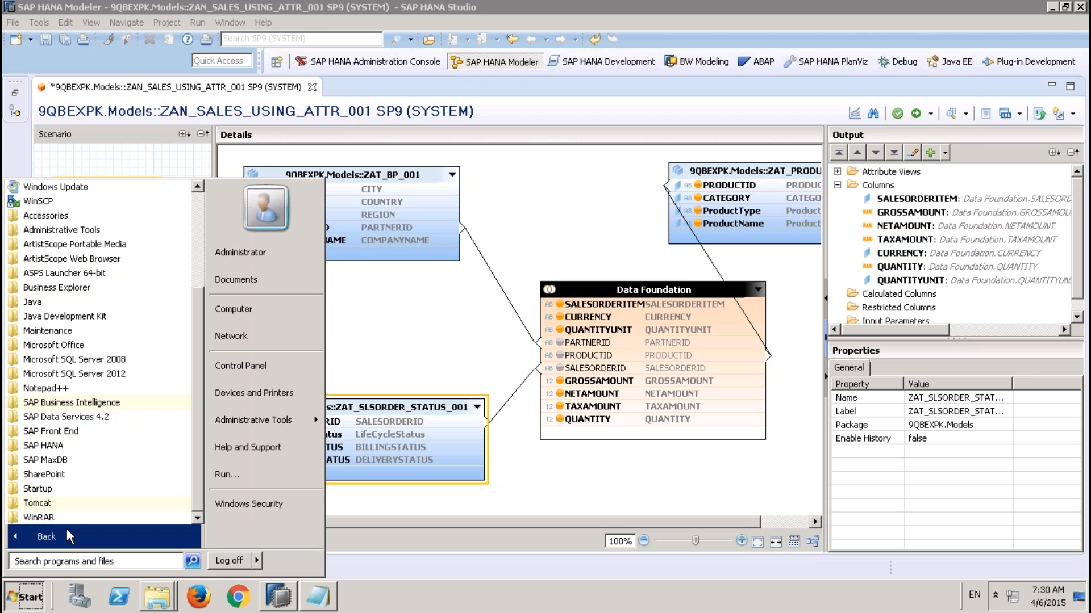
left_click(94, 403)
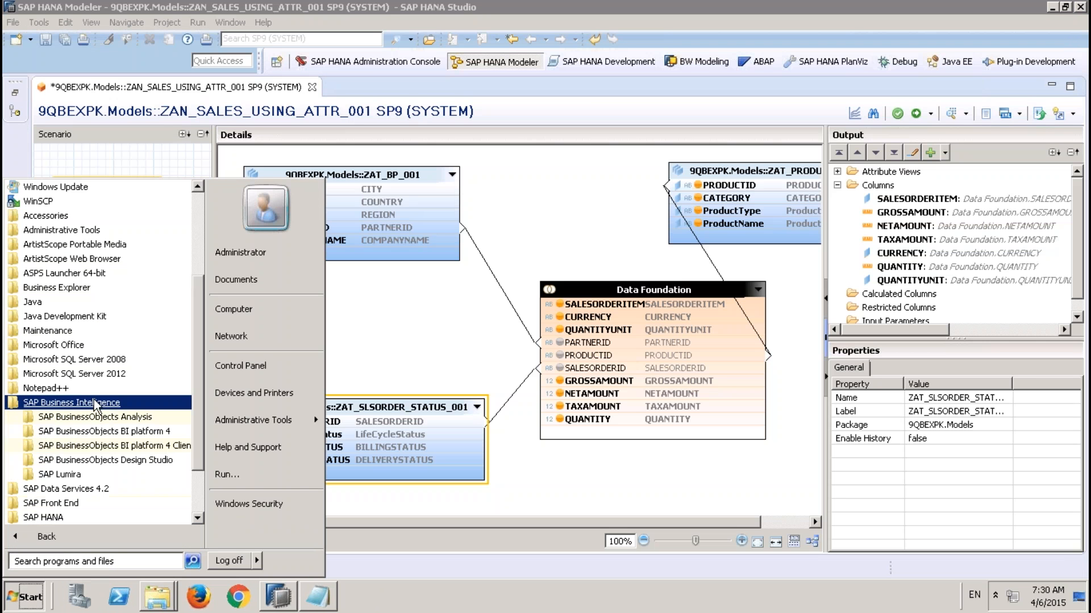
left_click(131, 421)
left_click(135, 432)
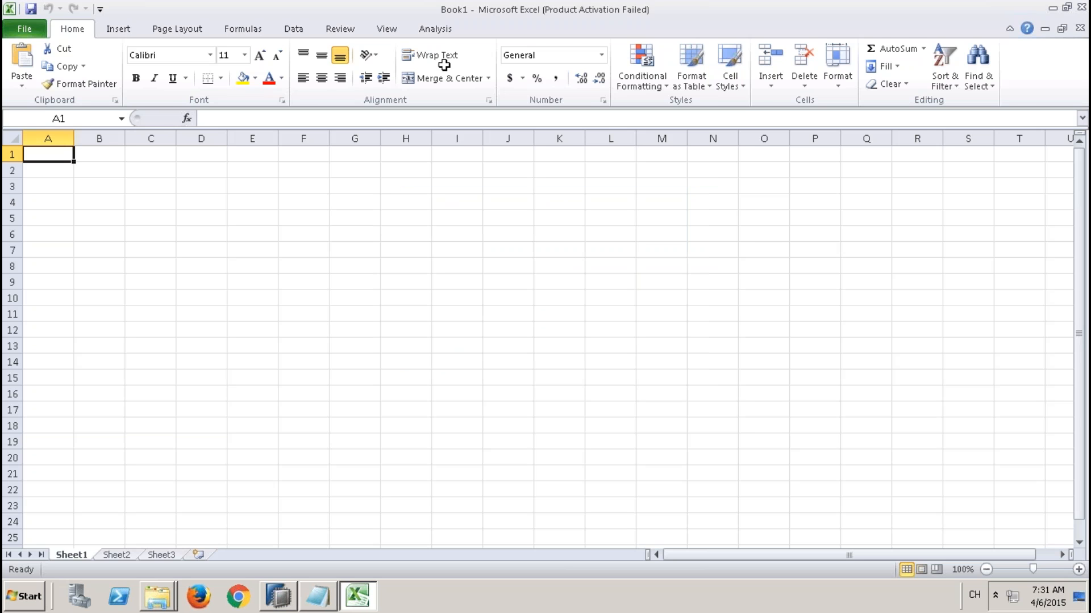
left_click(442, 32)
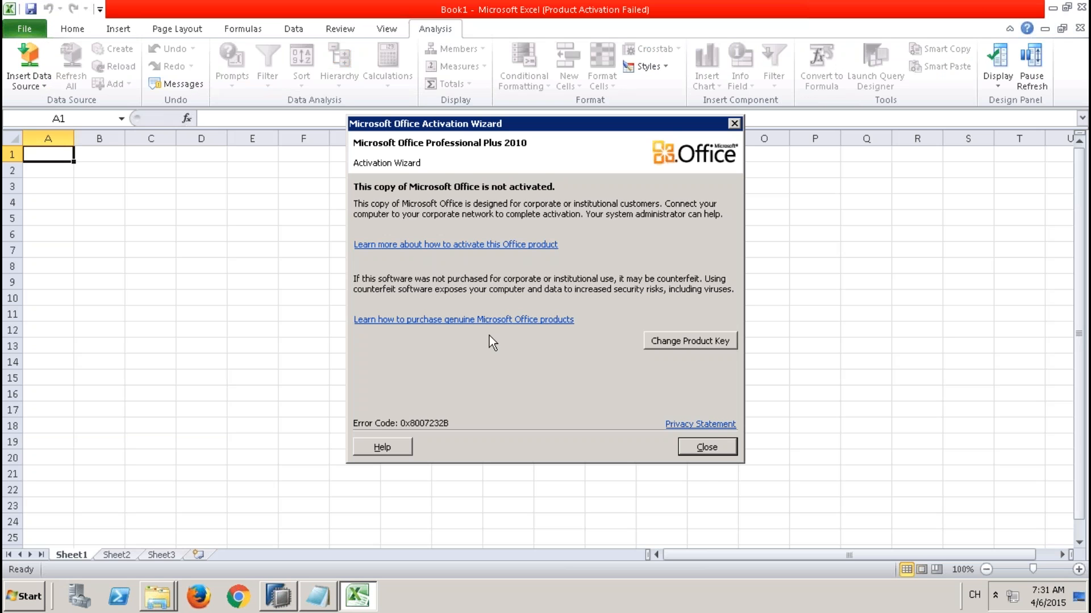
left_click(708, 447)
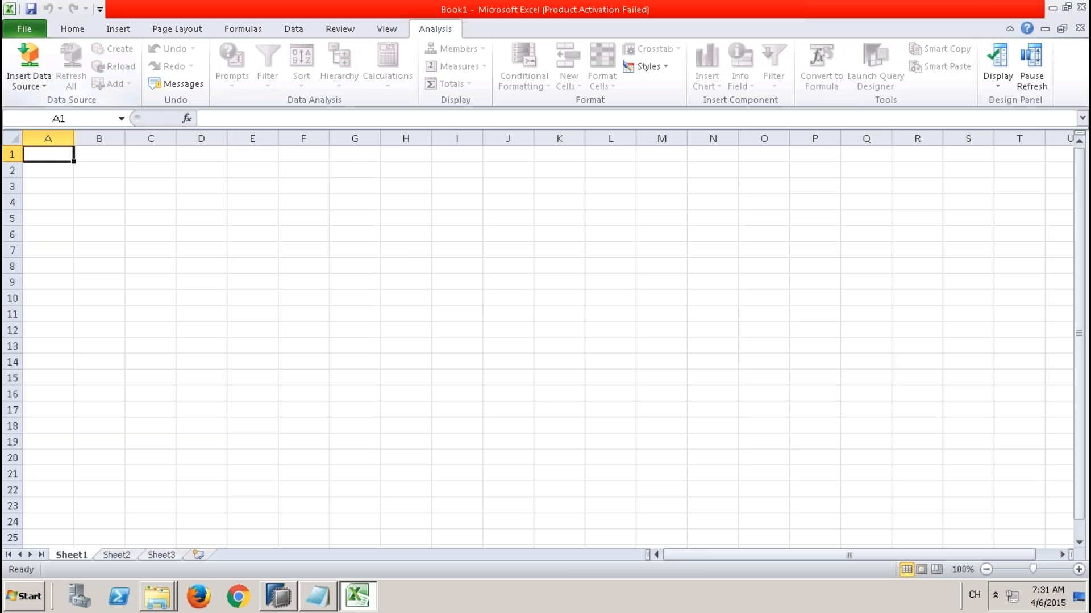
Open the data source selection and skip the BusinessObjects BI Platform logon.
left_click(42, 82)
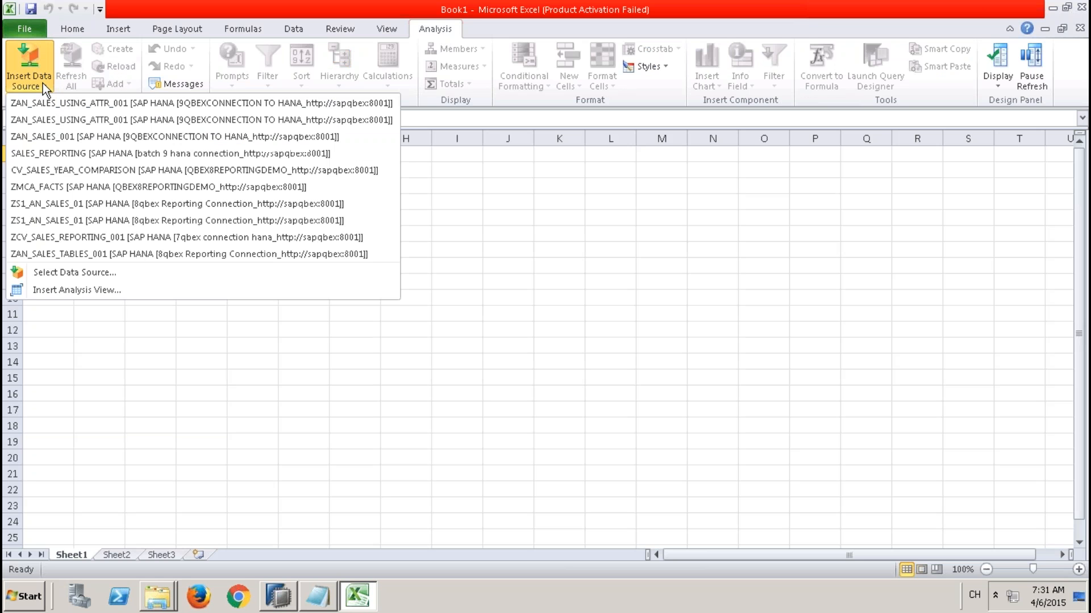
left_click(62, 272)
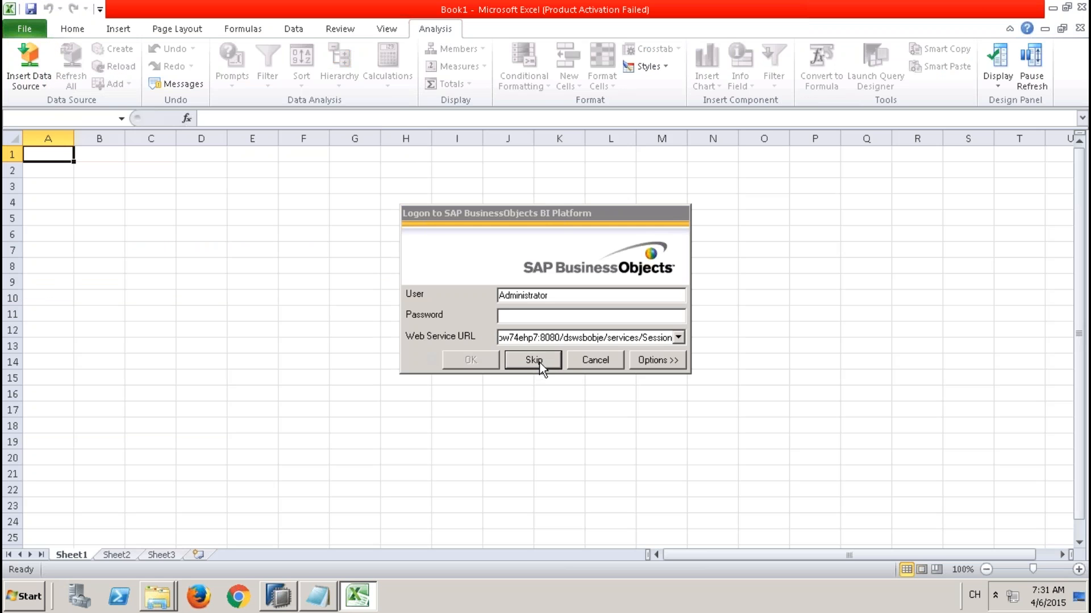
left_click(536, 364)
right_click(467, 244)
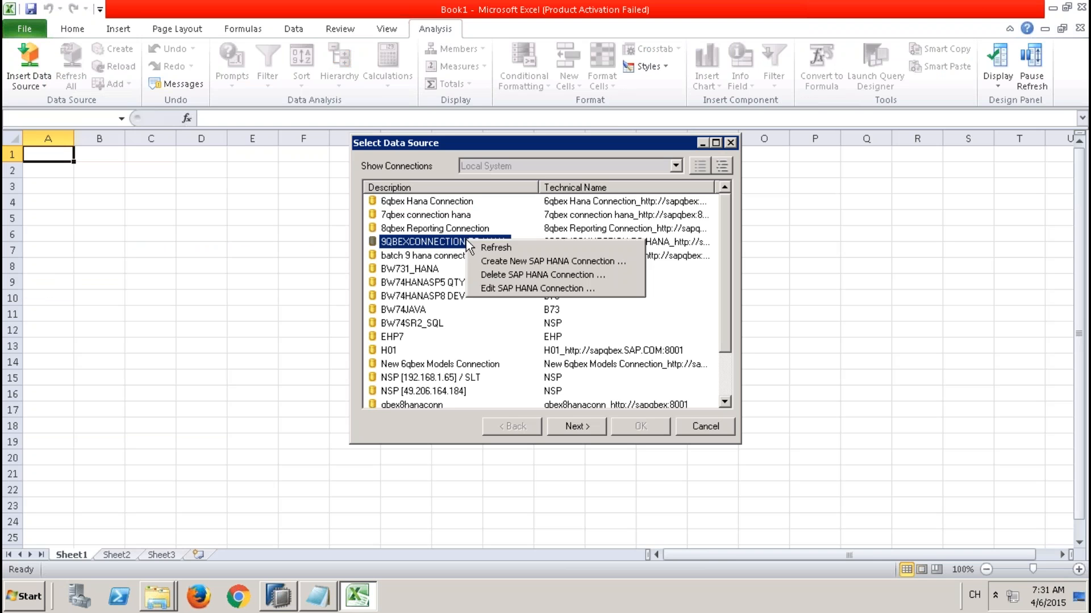
left_click(588, 261)
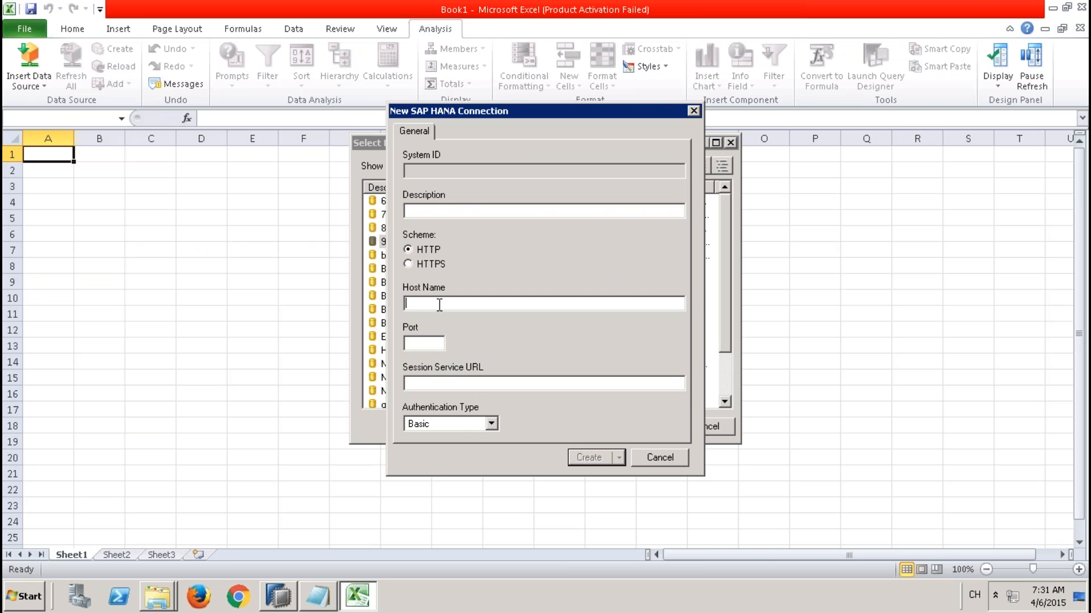
left_click(423, 345)
type("80")
left_click(429, 306)
left_click(659, 461)
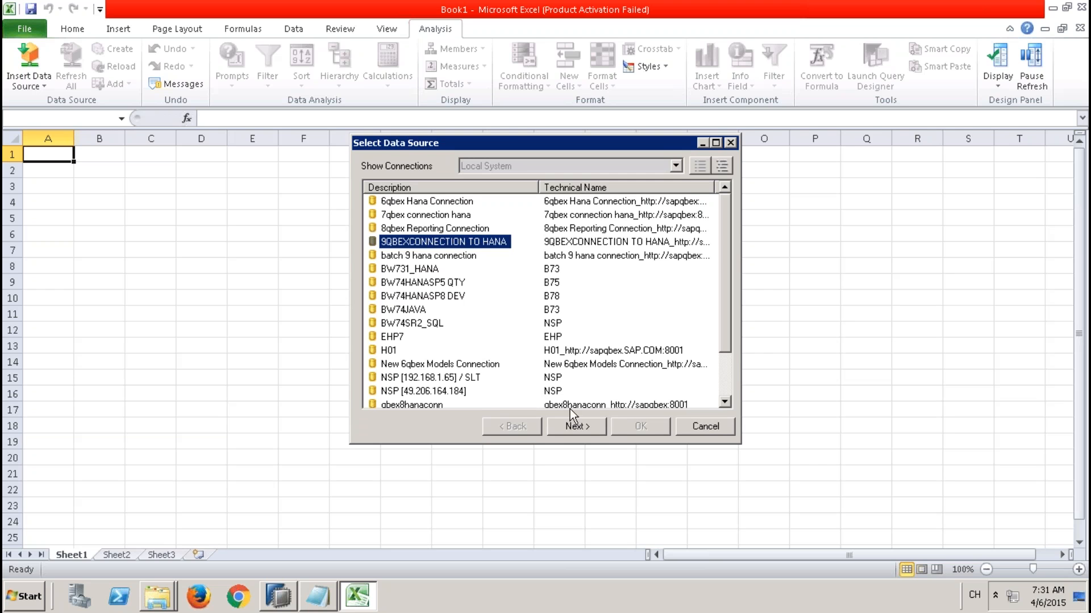
Log on to 9QBEXCONNECTION TO HANA with the account password and show its folders by area.
left_click(570, 427)
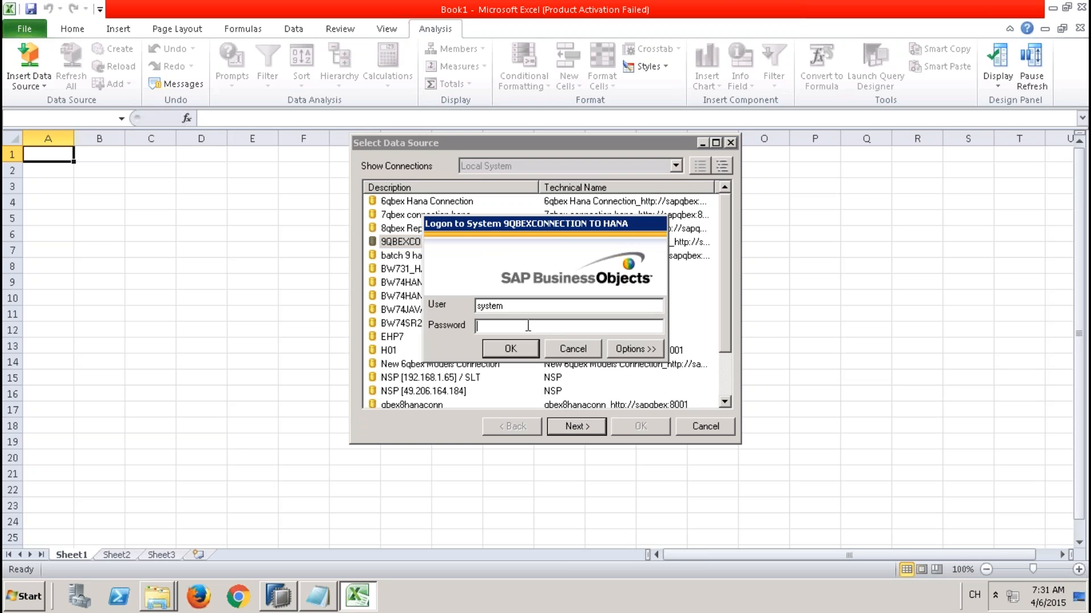
type("******")
key("Return")
left_click(446, 163)
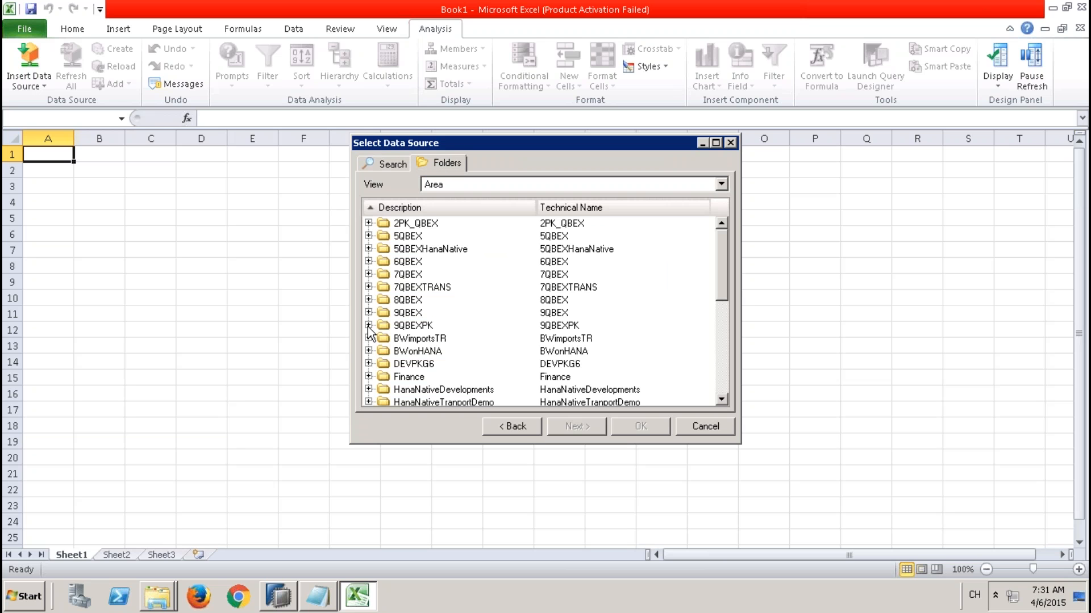
Review the models in the 9QBEXPK package, widening the Description column to read their full names.
left_click(368, 325)
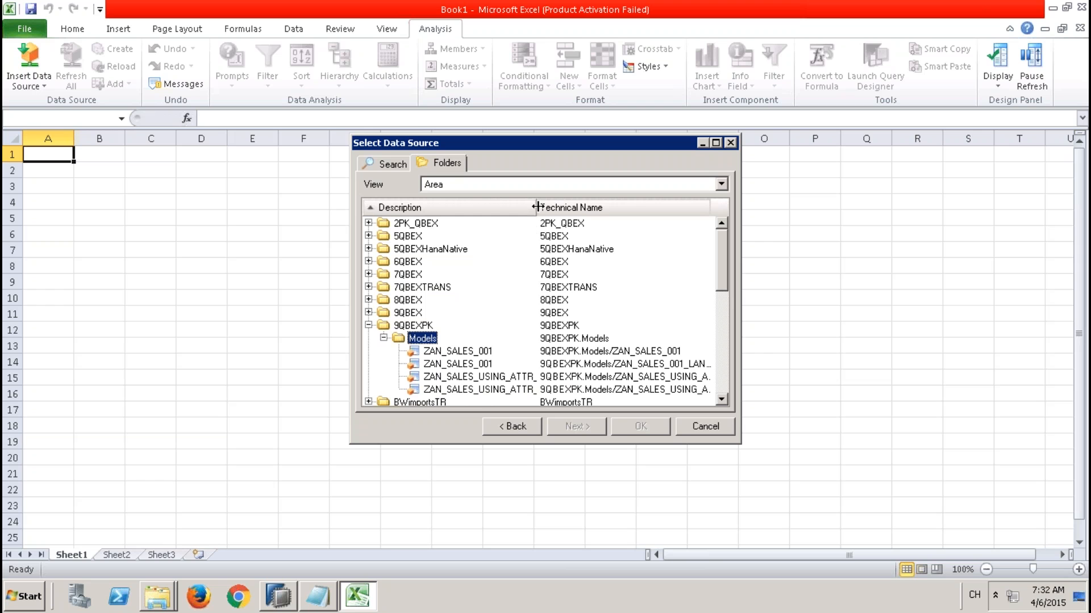
left_click_drag(537, 206, 596, 206)
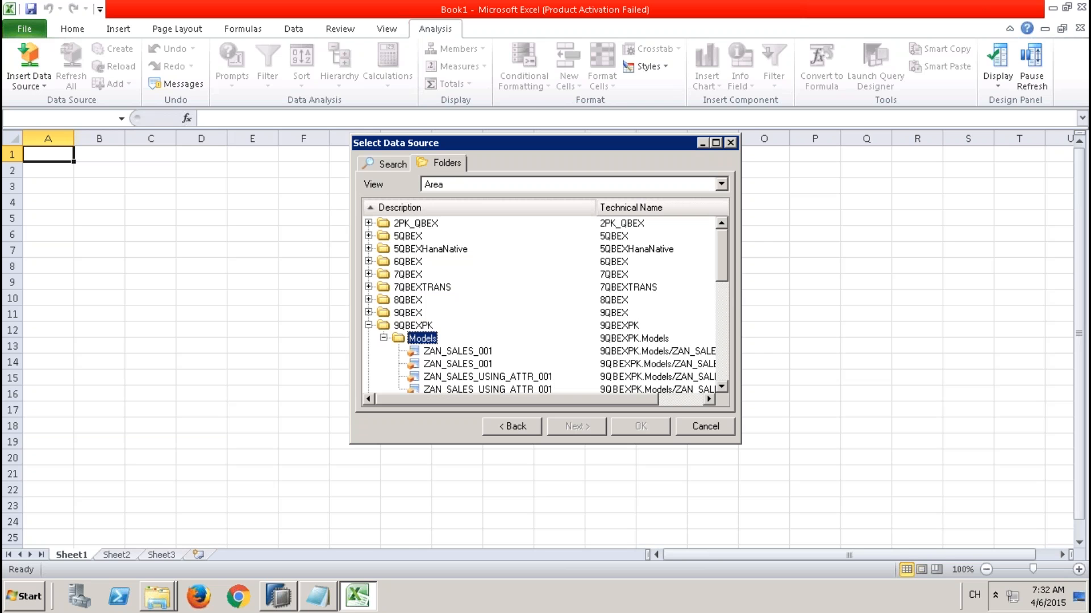
left_click(721, 387)
left_click(721, 388)
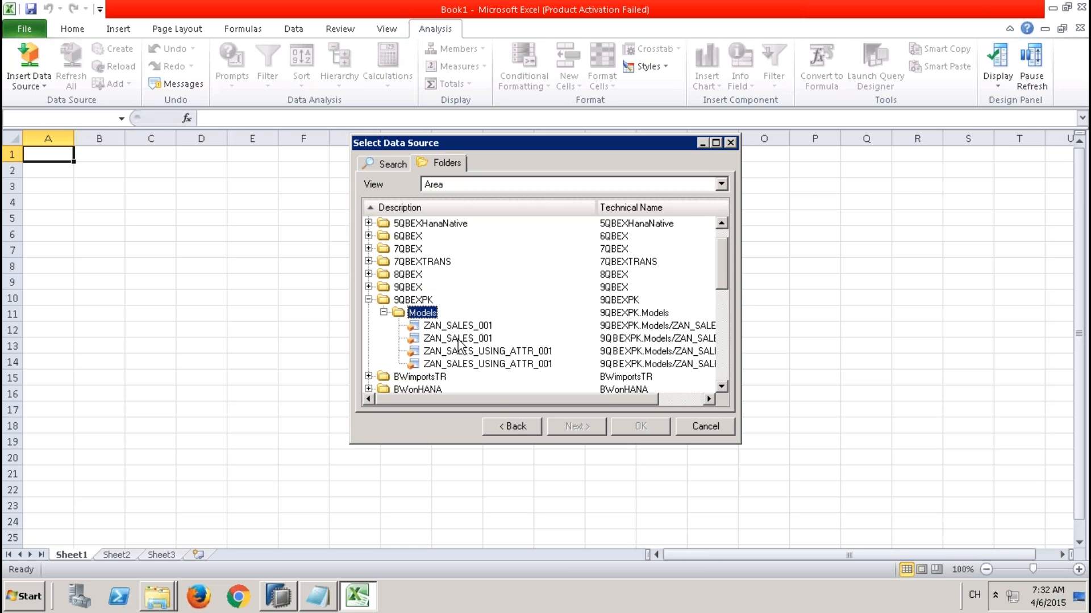
Go back to the connection list, review all connections in an enlarged dialog and cancel the data source selection.
left_click(504, 426)
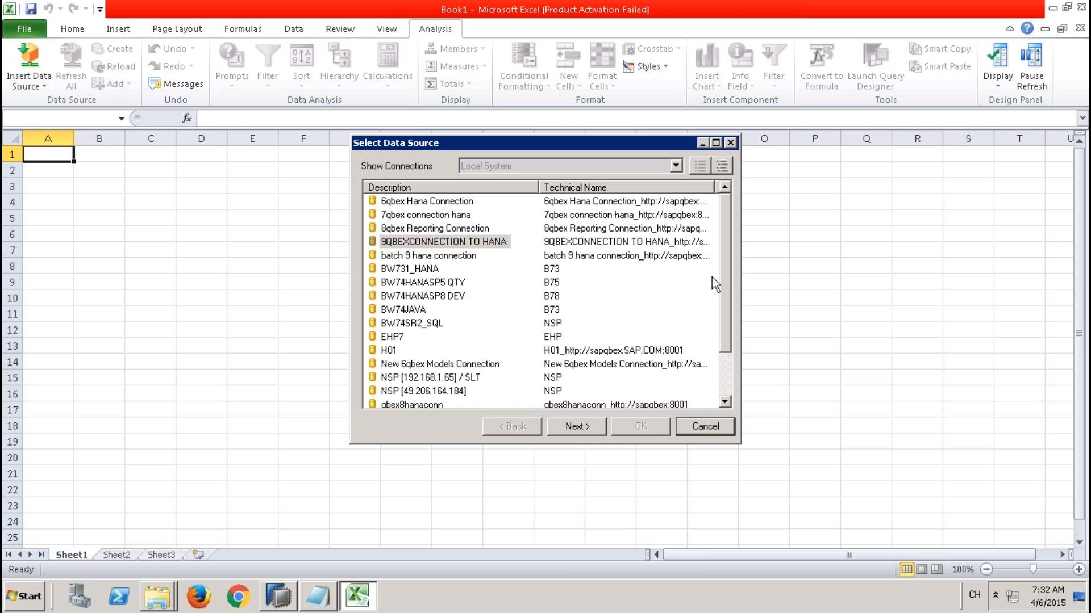
mouse_move(721, 268)
left_mouse_down()
mouse_move(718, 316)
mouse_move(717, 282)
left_mouse_up()
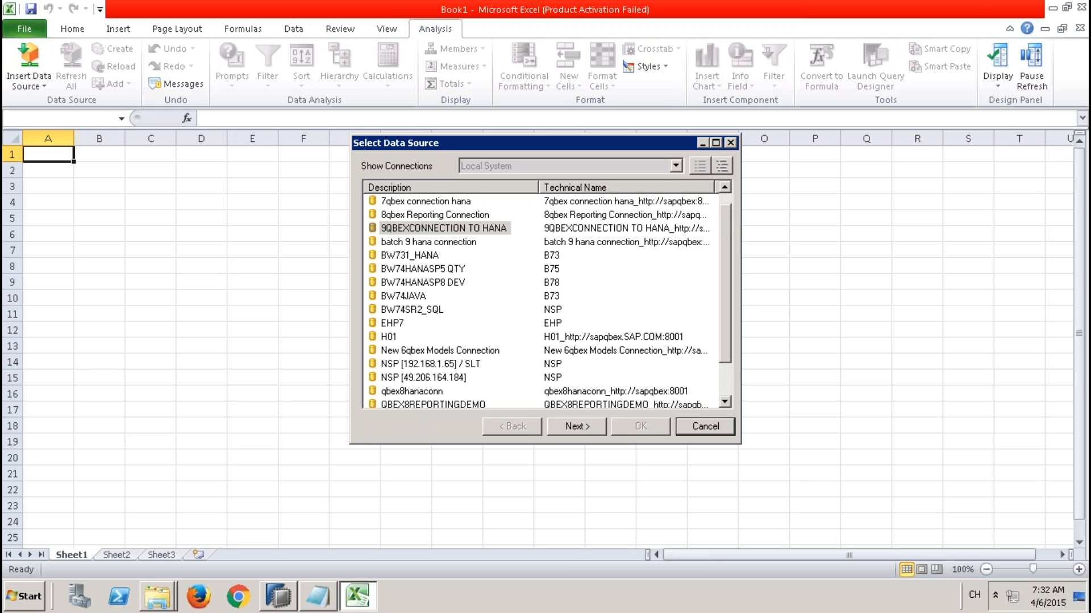
left_click_drag(728, 227, 723, 200)
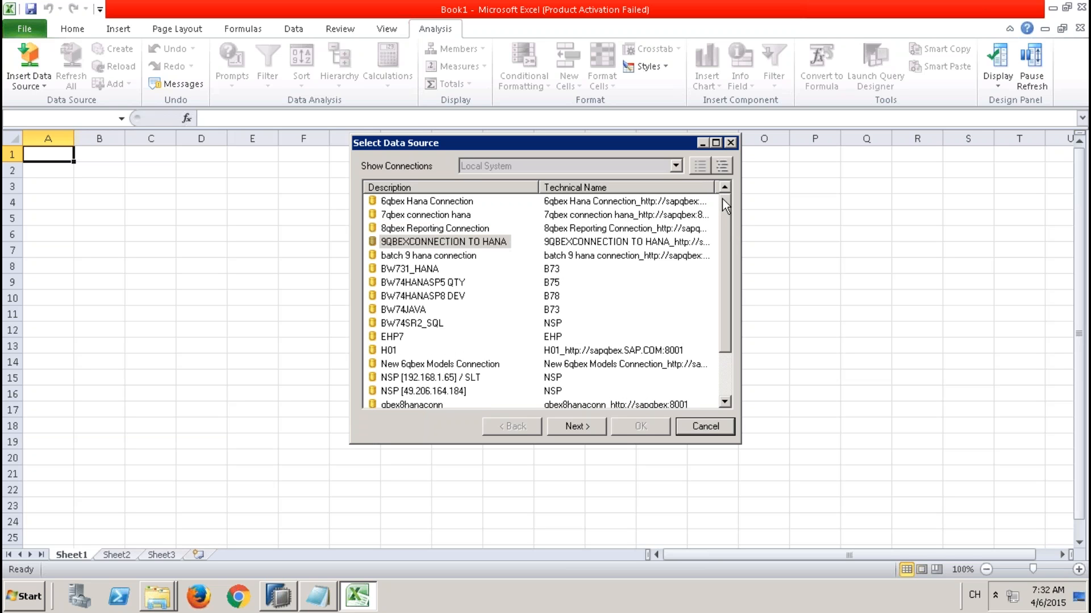
left_click(475, 243)
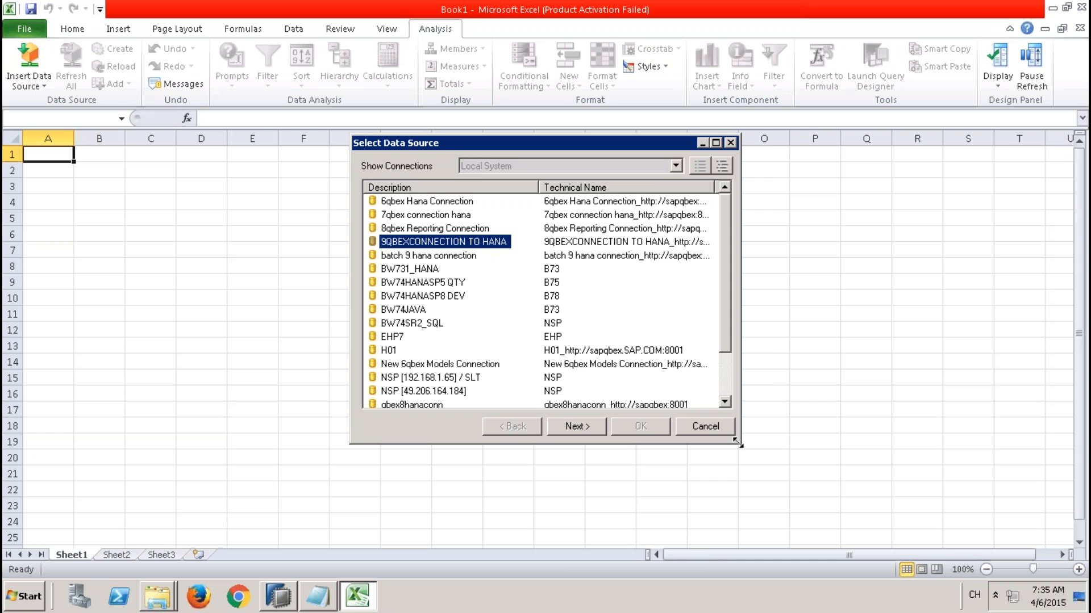
left_click_drag(737, 443, 790, 495)
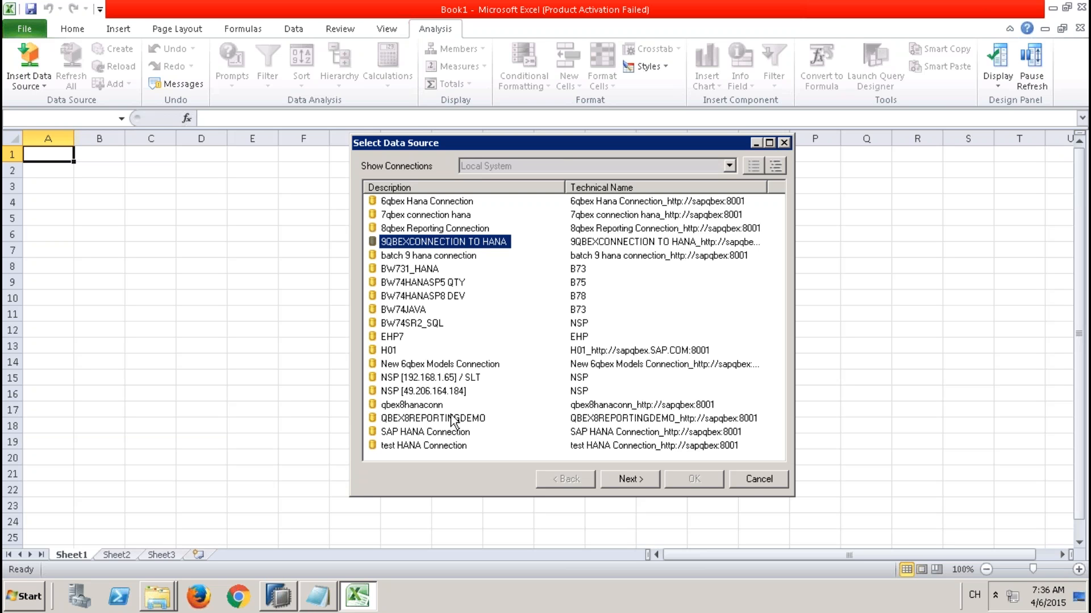
left_click(750, 479)
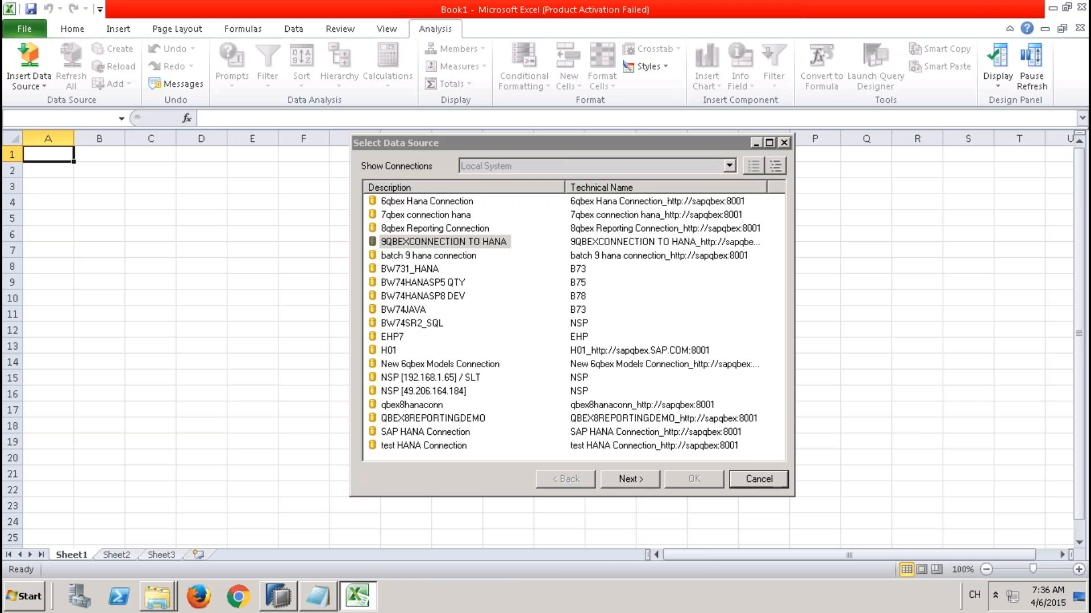
Look at the Star Join of ZAN_SALES_USING_ATTR_001 in SAP HANA Studio and return to the empty Excel workbook.
left_click(278, 596)
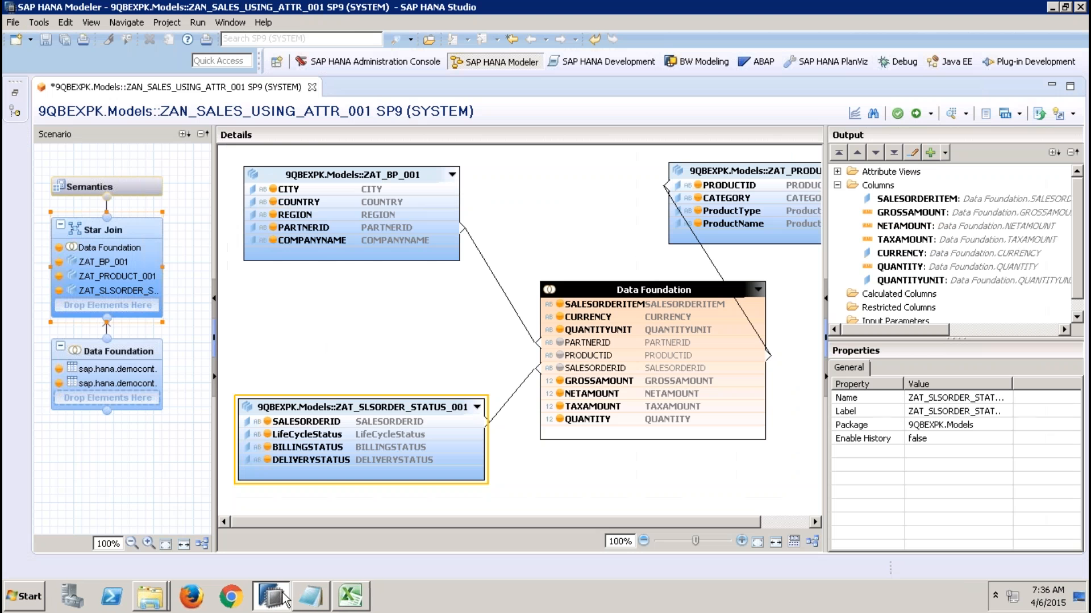
left_click(459, 302)
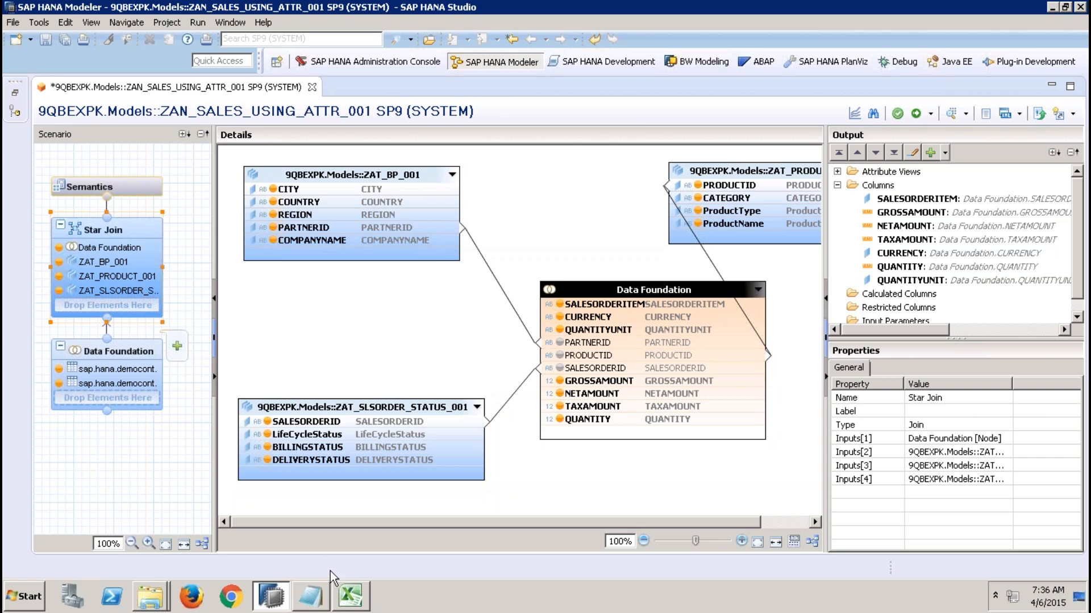
left_click(356, 593)
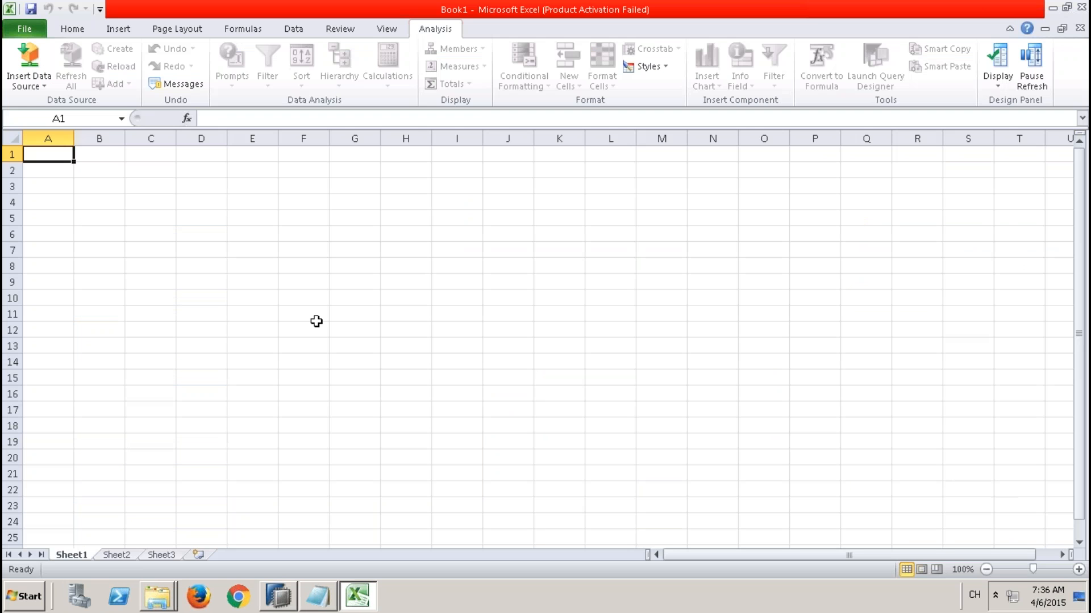
Enter "attr view" in cell F7 and "Join Engine" in cell I7.
left_click(307, 250)
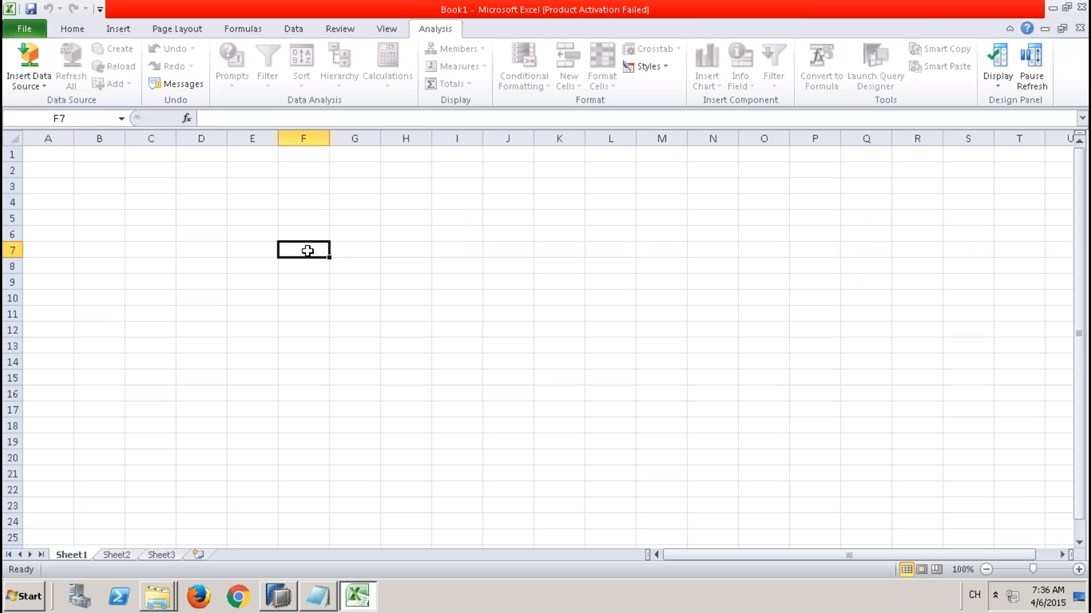
type("att")
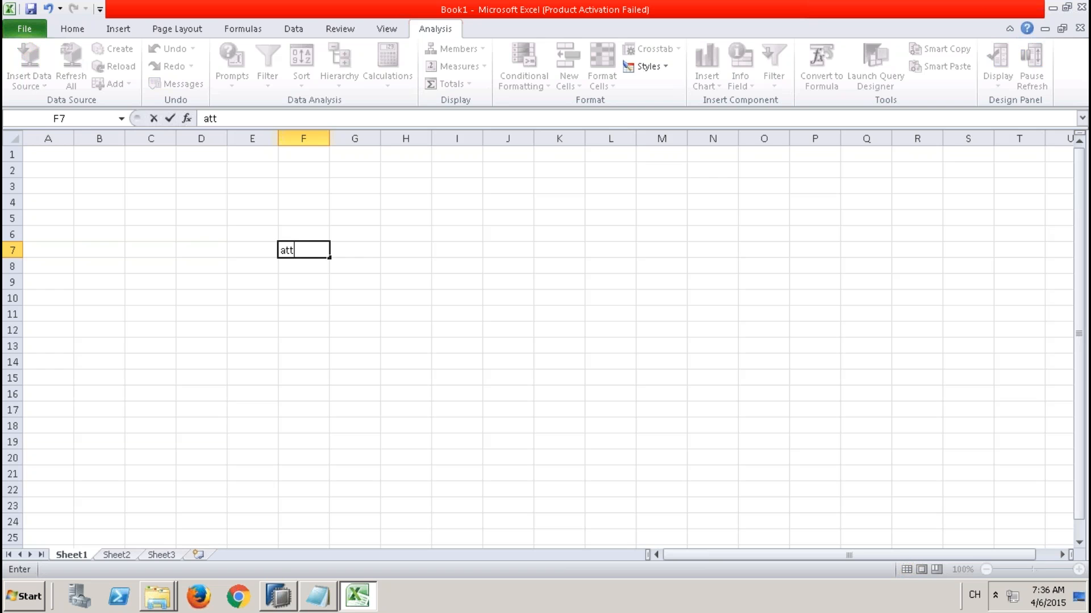
type("r view")
key("Tab")
key("Tab")
key("Tab")
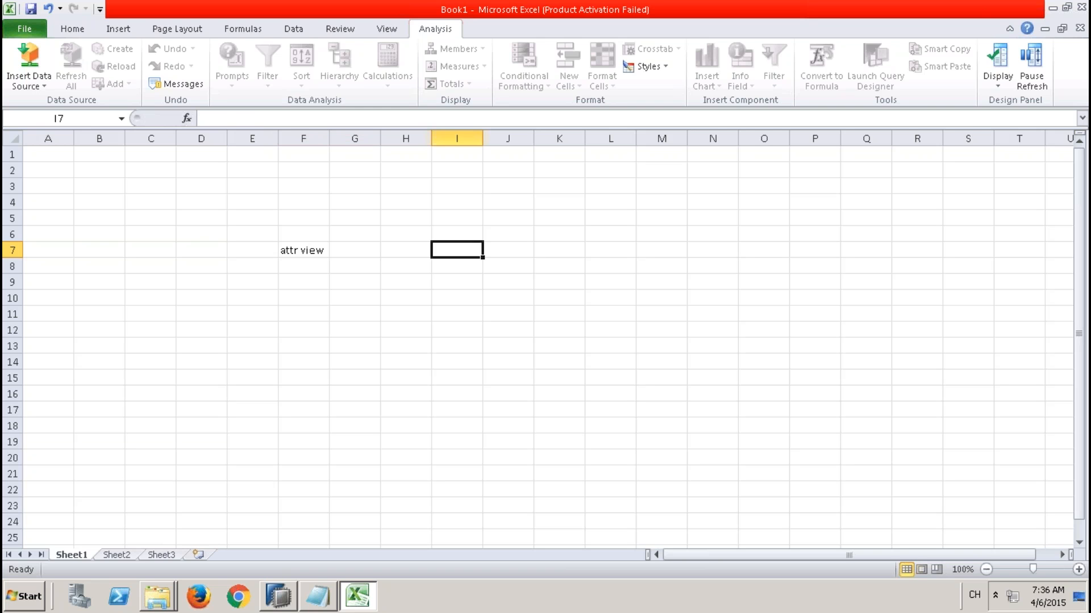
type("Join ")
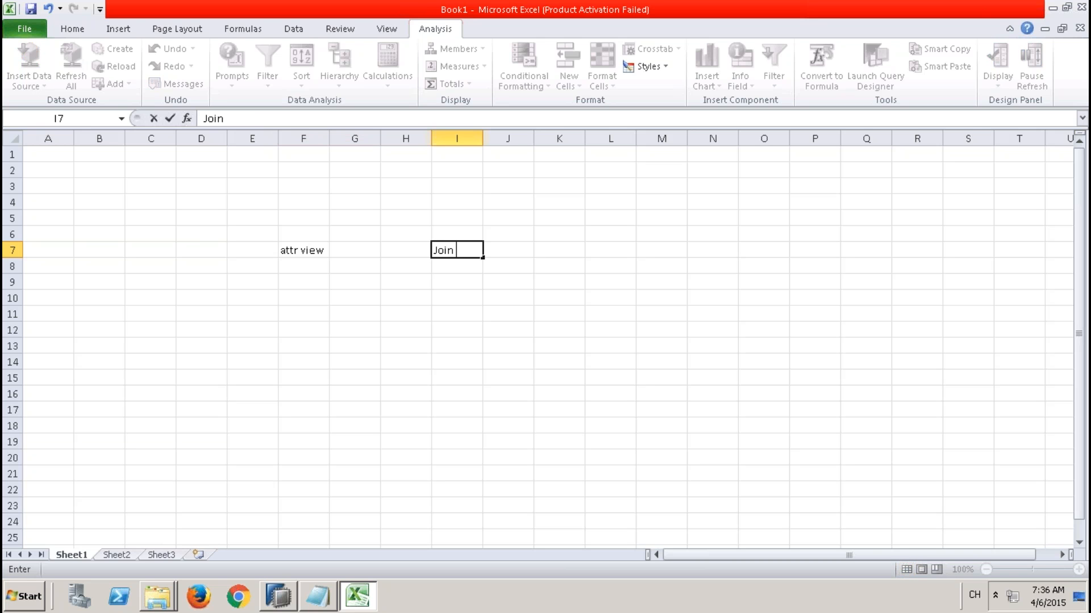
type("Engine")
key("Return")
Enter "ann view" in cell F9 and "OLAP Engine" in cell I9.
key("Down")
key("Left")
key("Left")
key("Left")
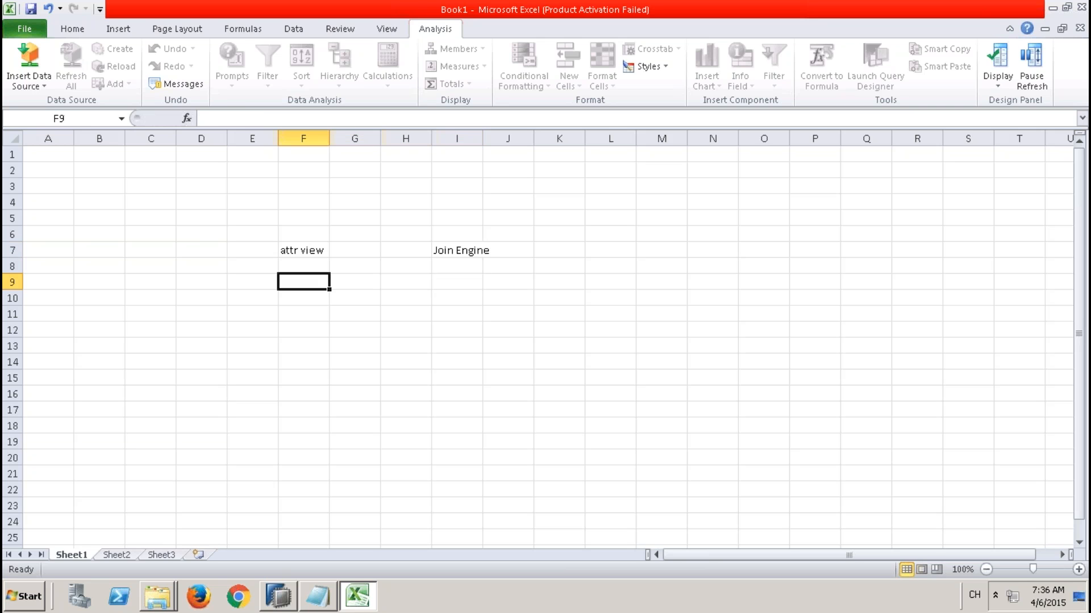
type("an")
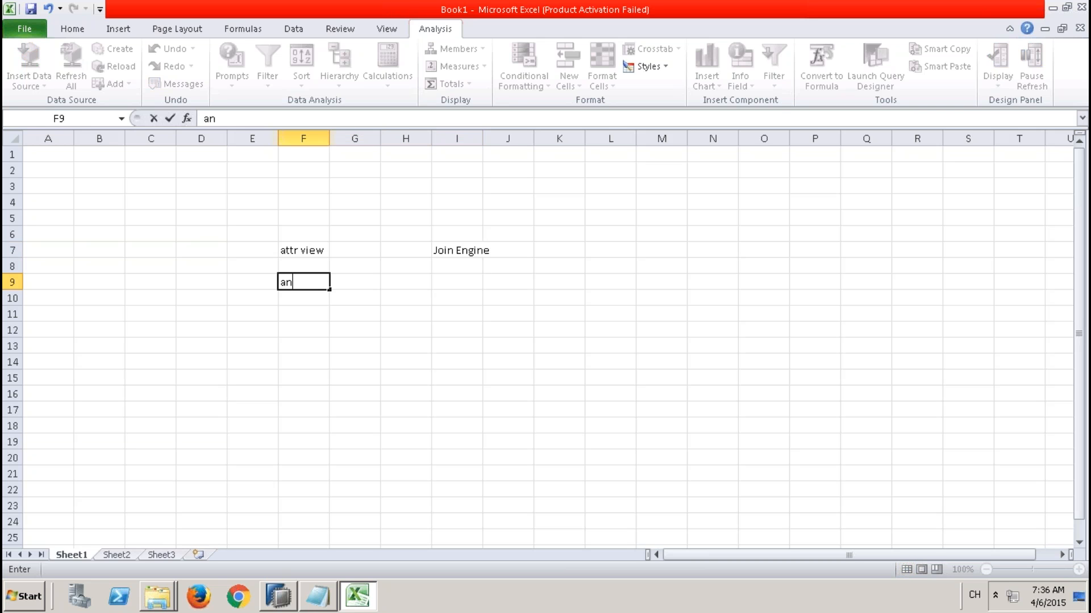
type("n view")
key("Right")
key("Right")
key("Right")
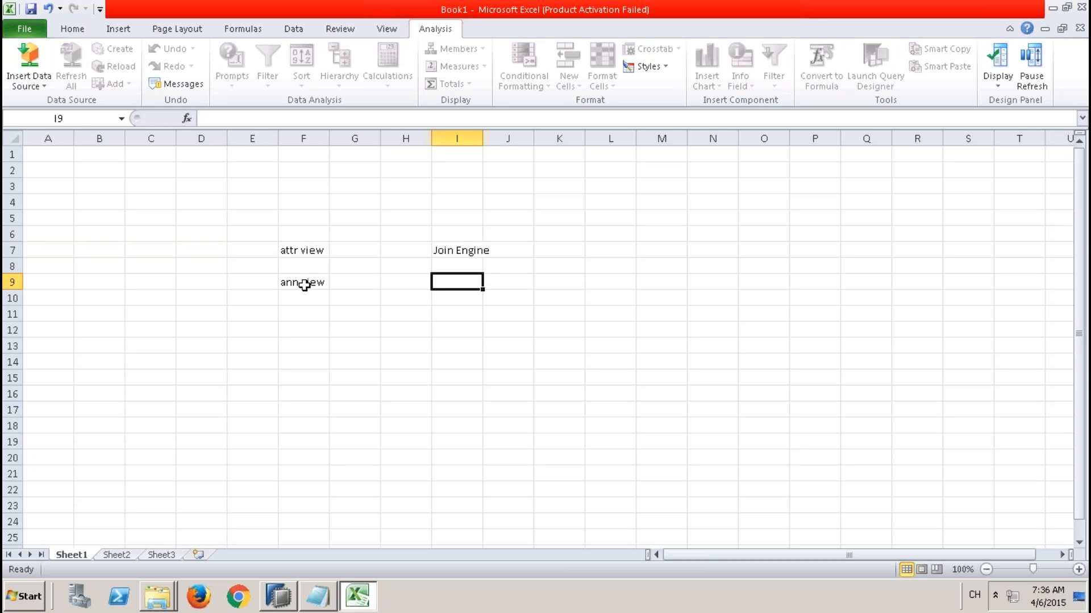
type("OLAP")
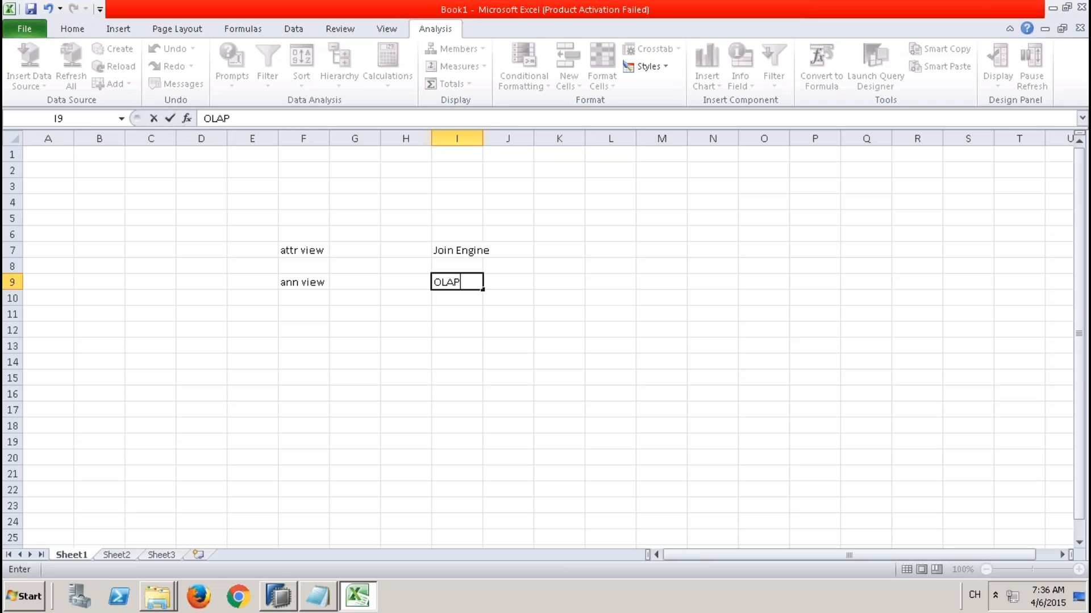
type(" Engine")
key("Return")
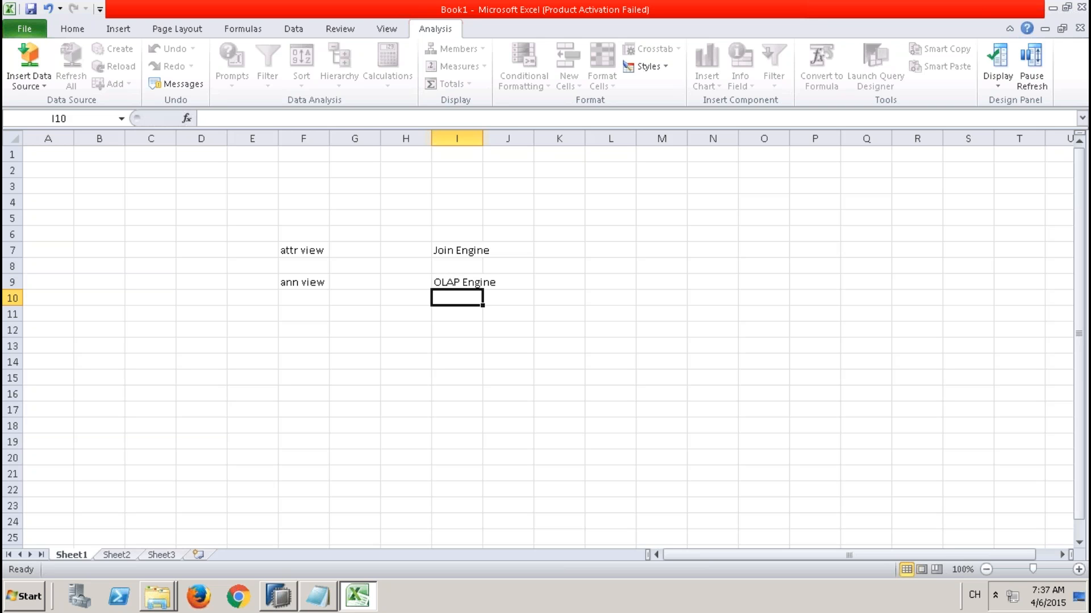
Enter "atrr view + Ann view" in cell F12.
key("Down")
key("Down")
key("Left")
key("Left")
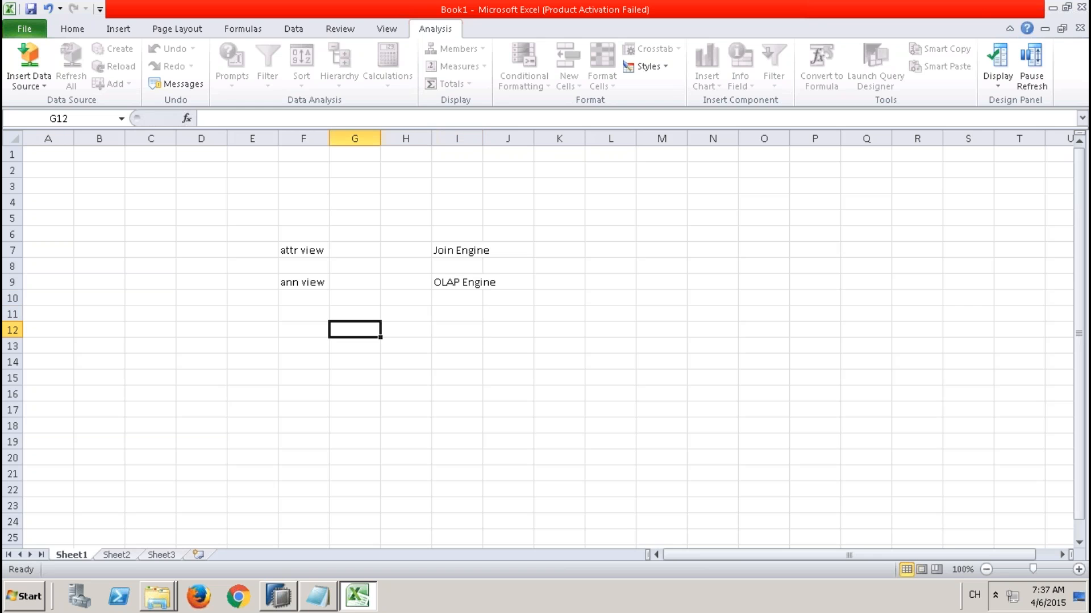
key("Left")
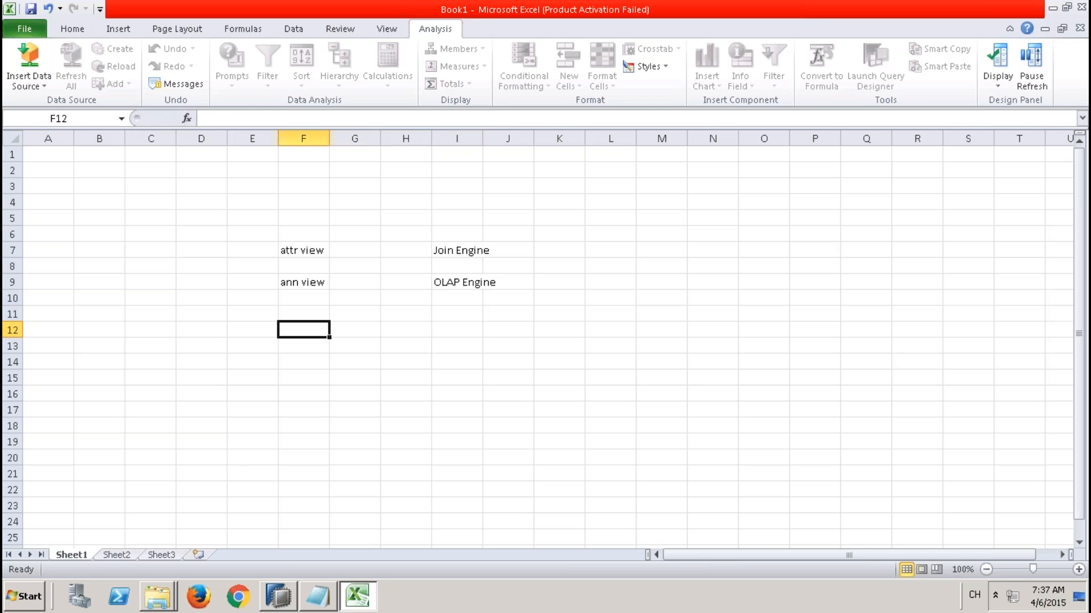
type("atrr")
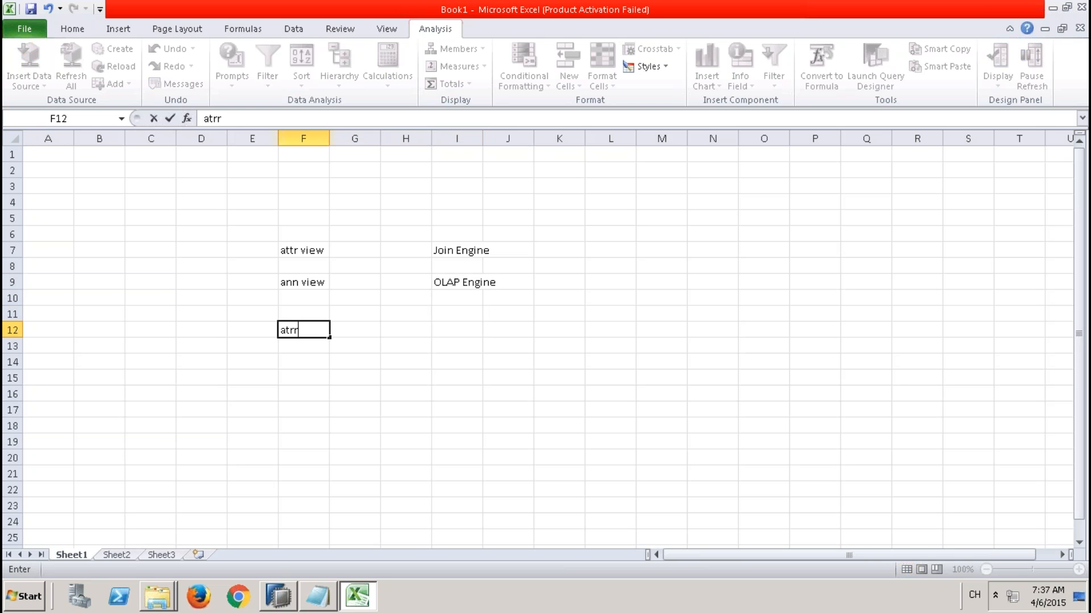
type(" view + Ann view")
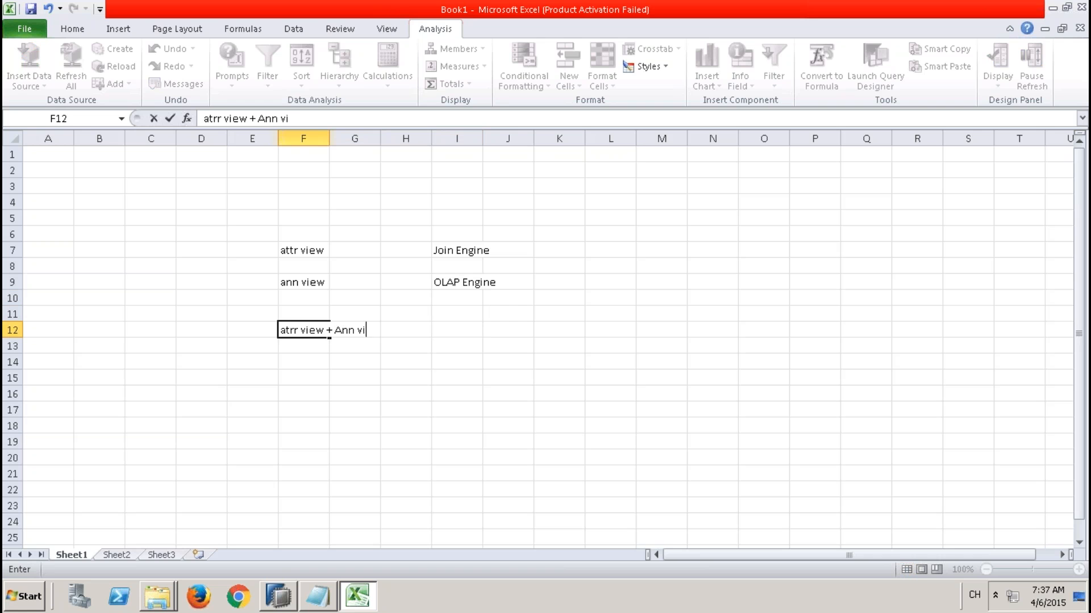
key("Tab")
key("Tab")
key("Tab")
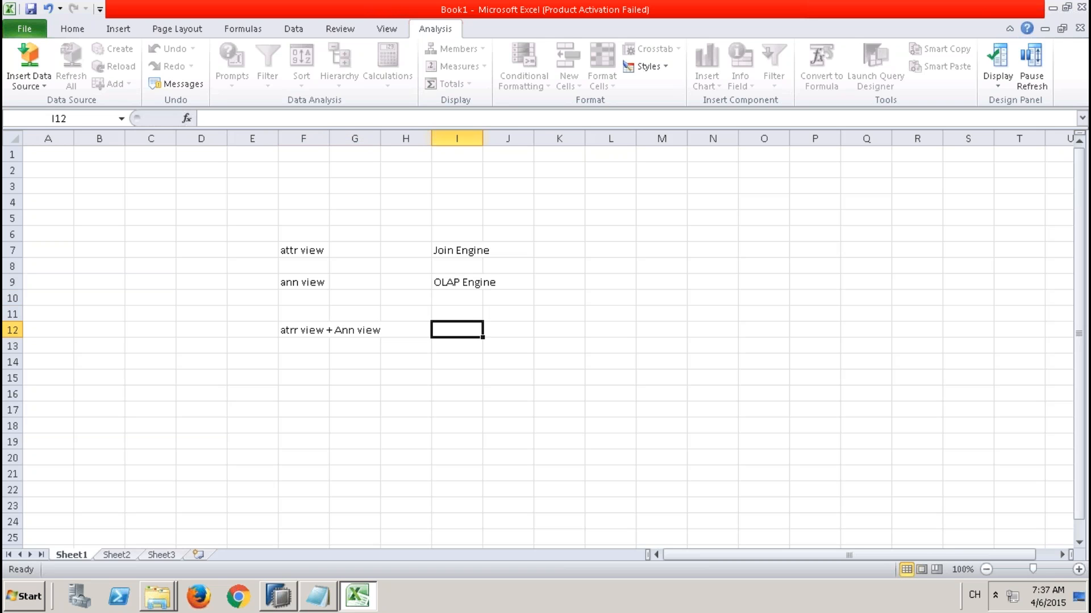
Go over the view and engine pairs in rows 7 and 9, and enter "OLAP engine" in cell I12.
left_click(316, 250)
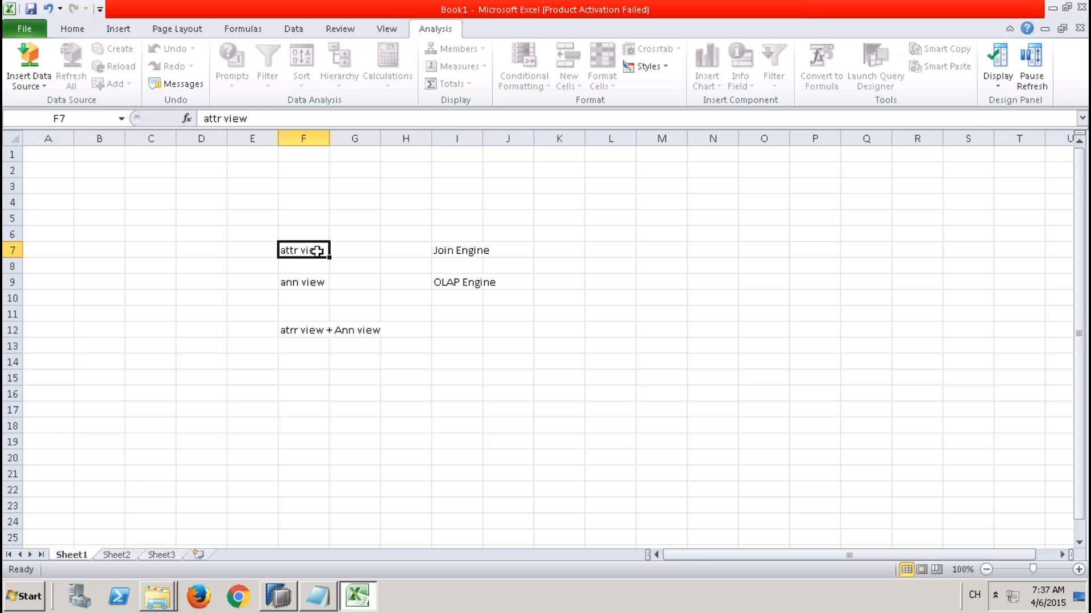
left_click(460, 251)
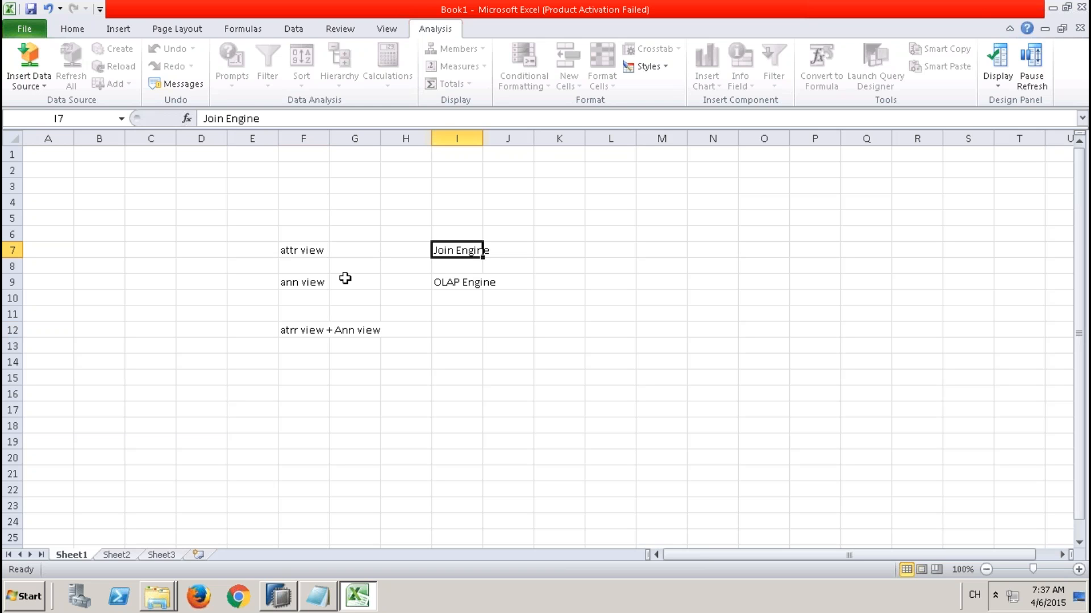
left_click(304, 283)
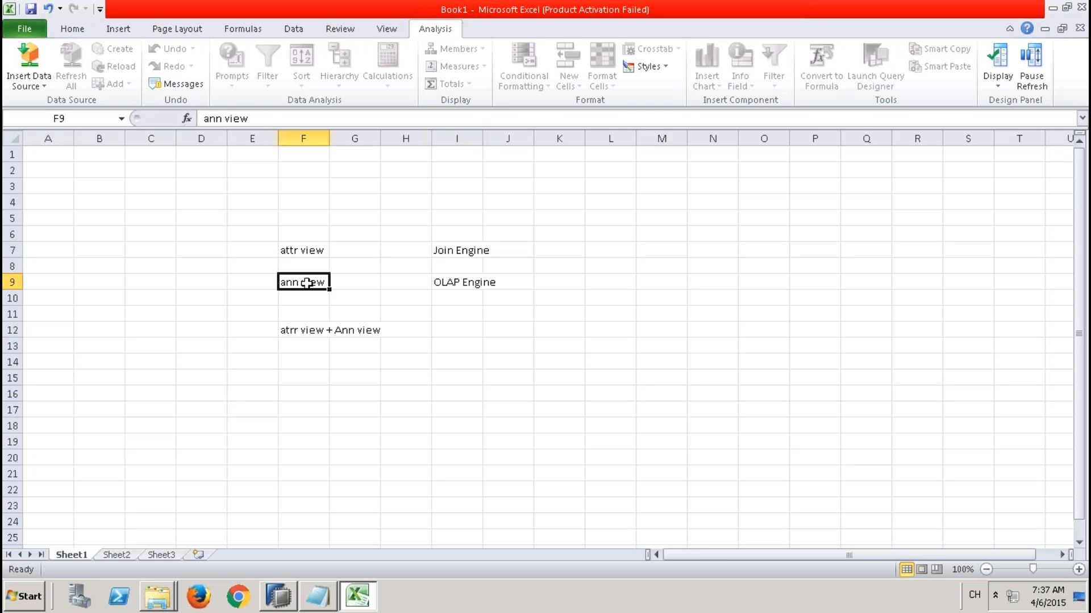
left_click(463, 285)
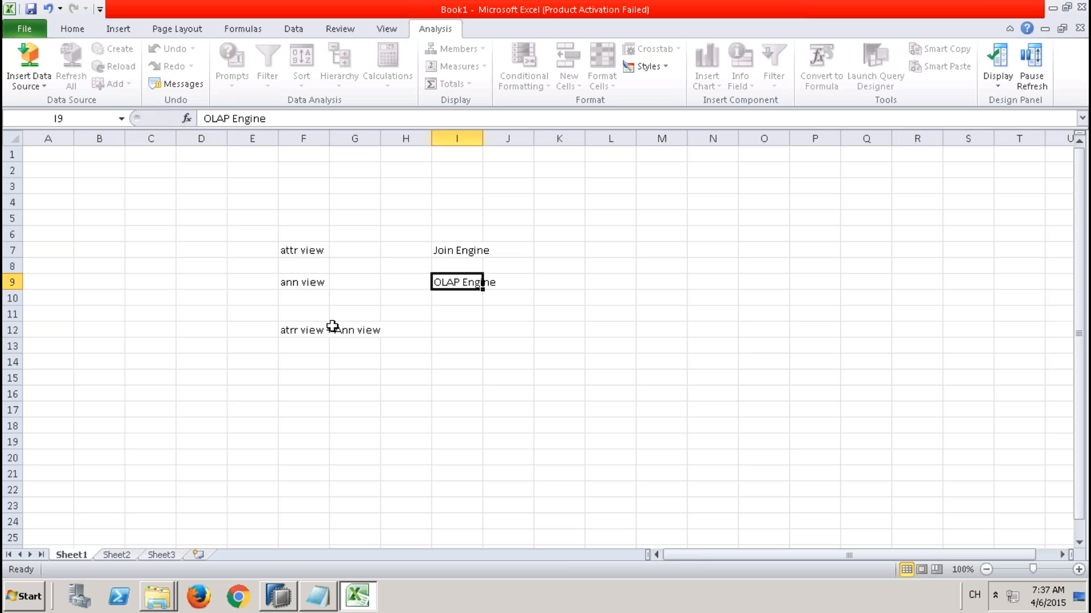
left_click(307, 329)
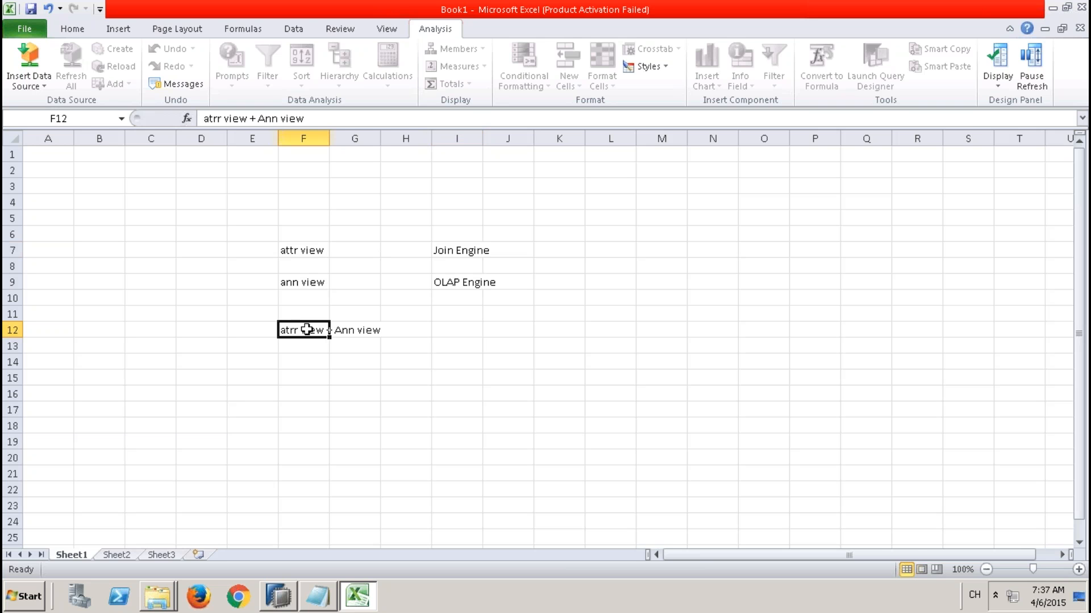
key("Right")
key("Right")
key("Right")
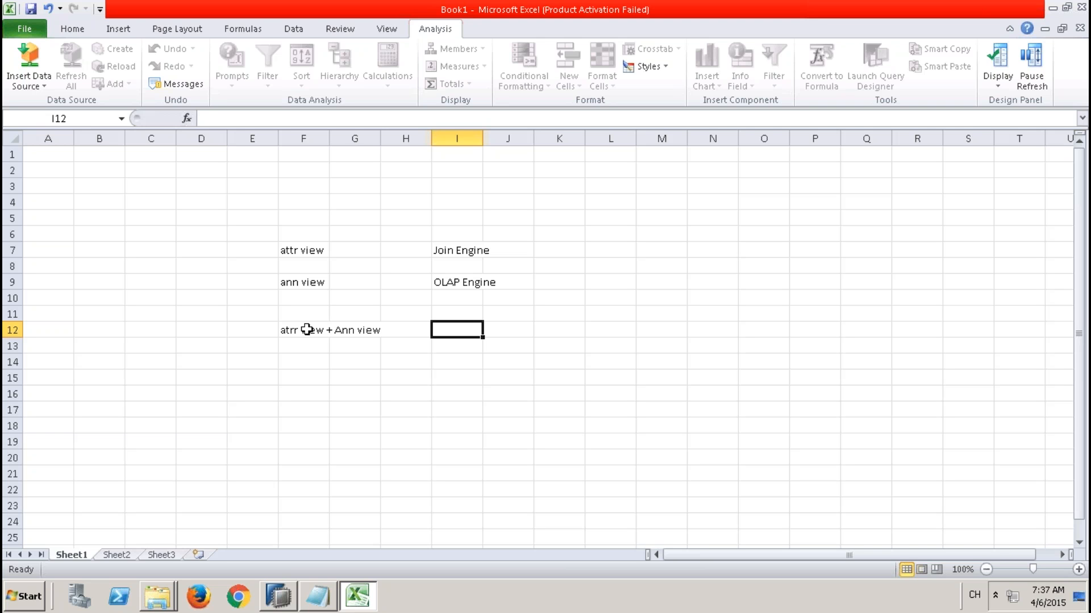
type("OLAP")
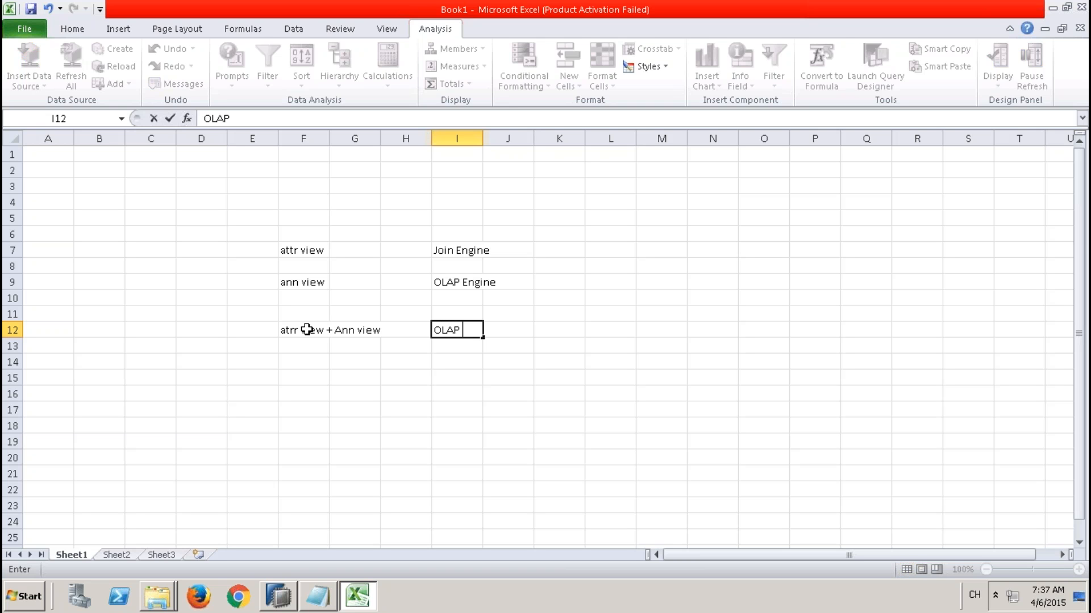
type(" engine")
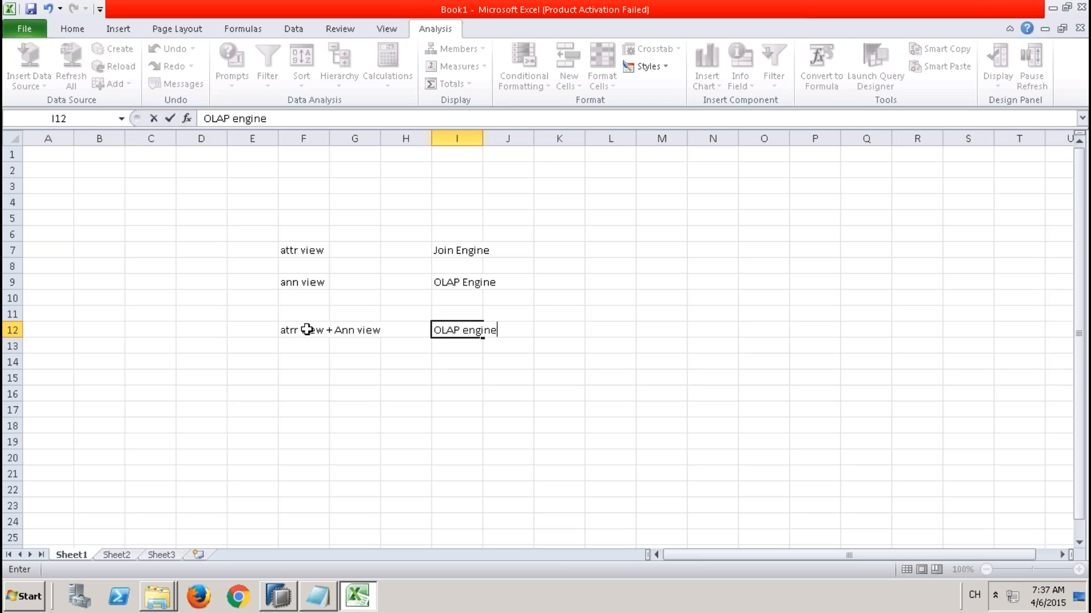
left_click(310, 361)
Compare the ann view row with the combined attribute and analytic view row and their engines.
left_click(313, 329)
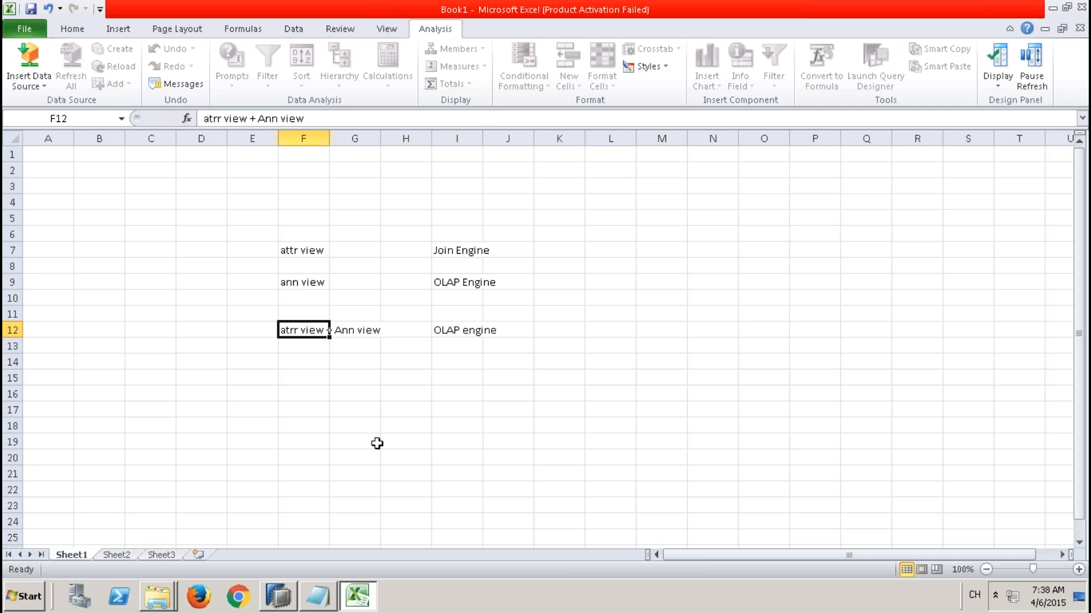
left_click(304, 279)
left_click_drag(304, 279, 496, 277)
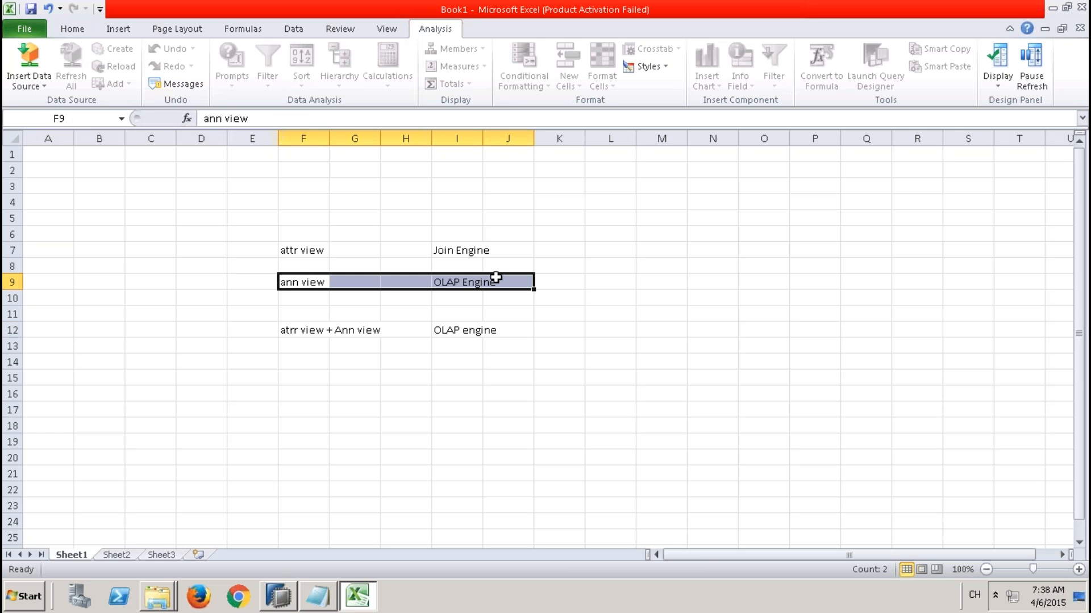
left_click(310, 330)
left_click_drag(310, 330, 486, 333)
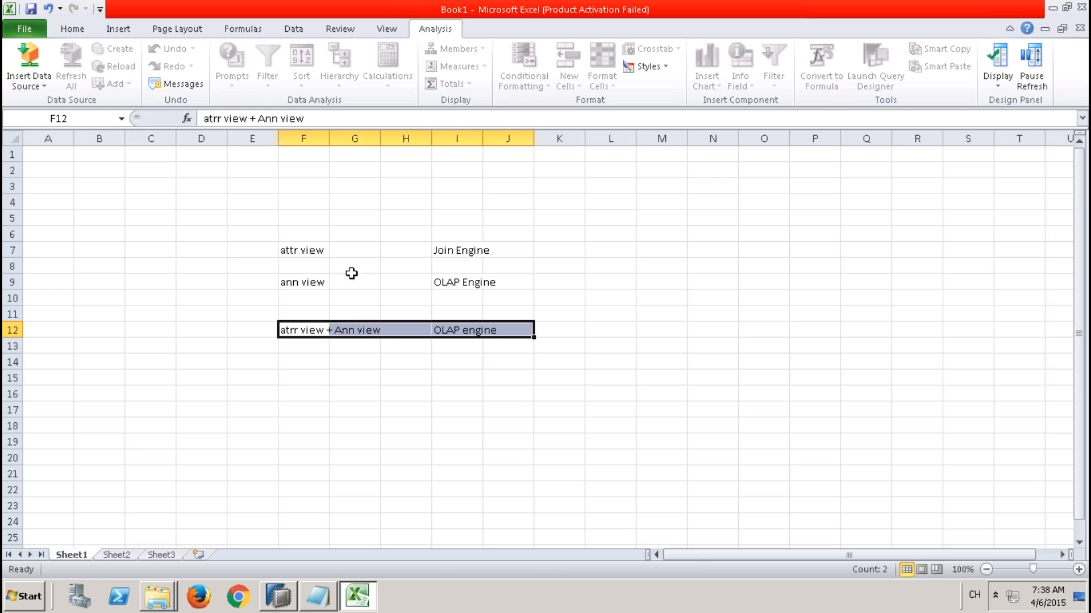
left_click(312, 283)
left_click_drag(356, 286, 511, 329)
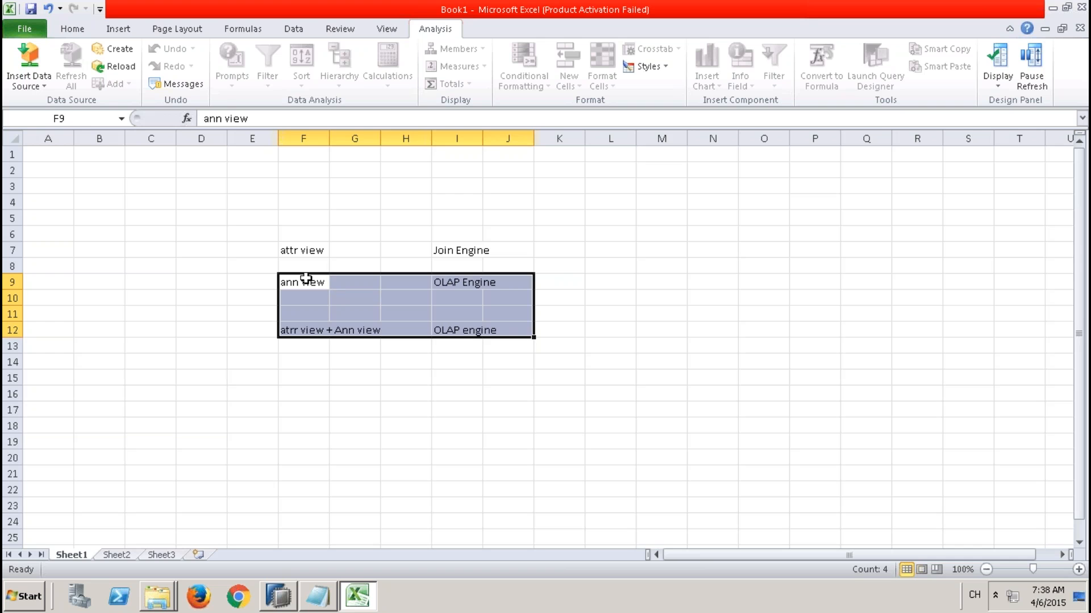
left_click_drag(305, 279, 509, 333)
Switch to SAP HANA Studio, bring back the Systems tree and select the attribute view ZAT_BP_001.
mouse_move(273, 603)
left_click(273, 562)
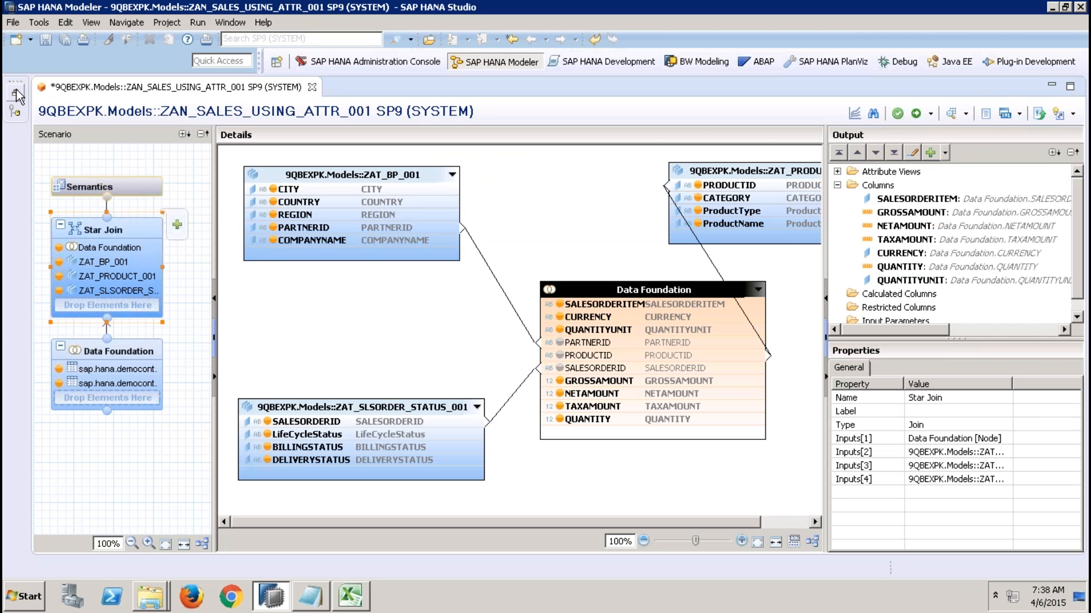
left_click(17, 95)
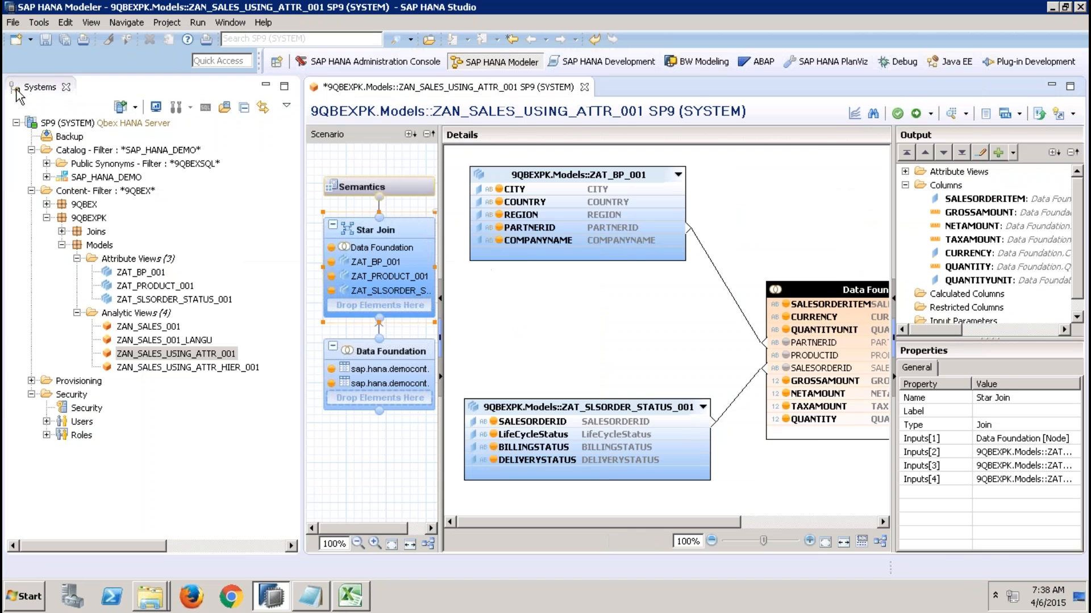
left_click(140, 275)
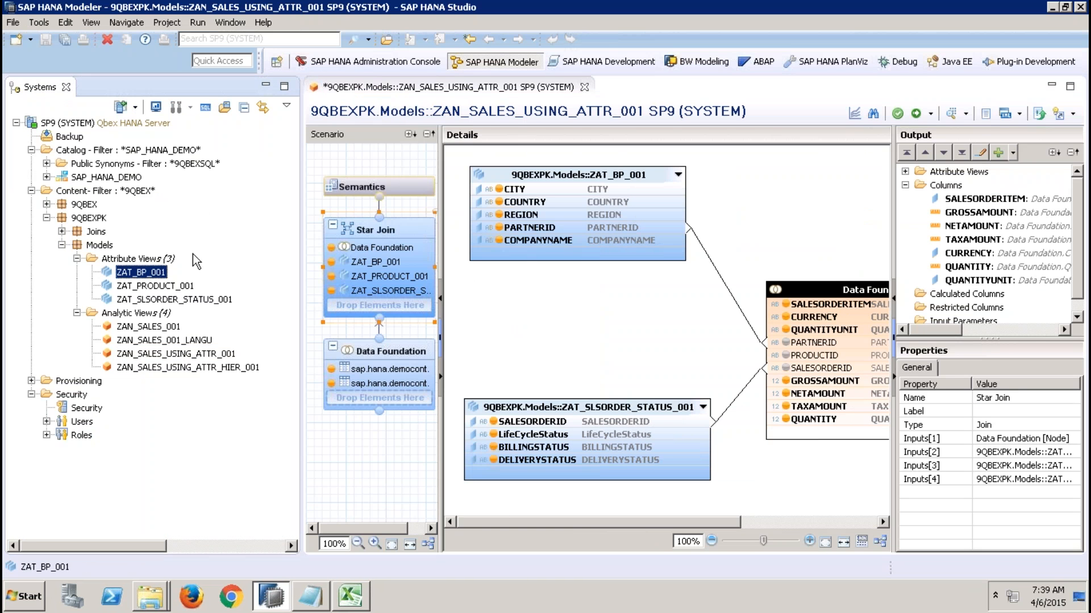
Reset the SAP HANA Modeler perspective to its defaults.
left_click(234, 25)
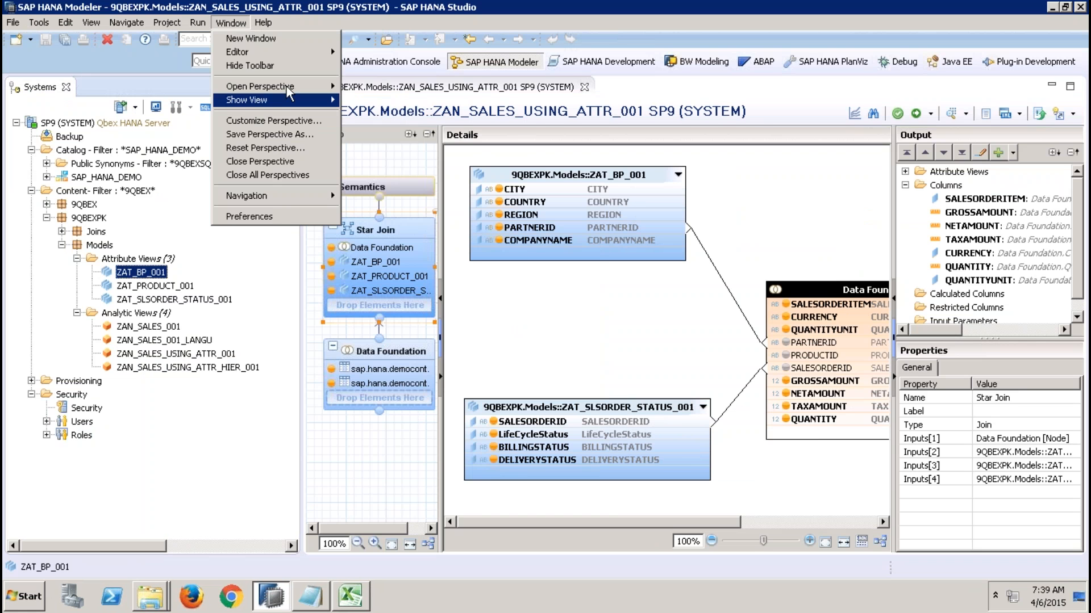
mouse_move(290, 93)
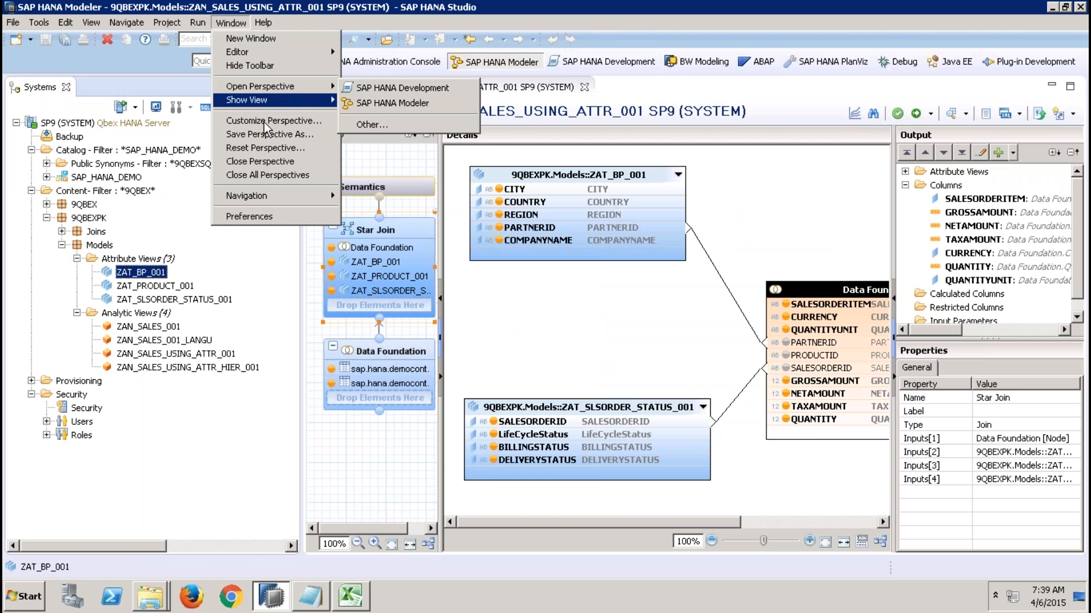
left_click(263, 148)
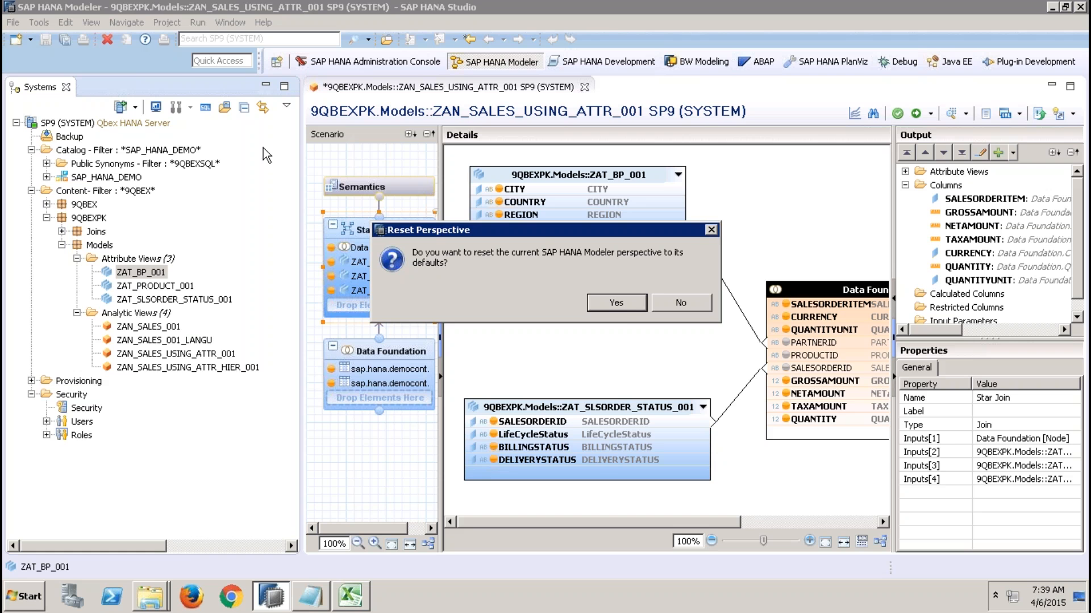
left_click(616, 303)
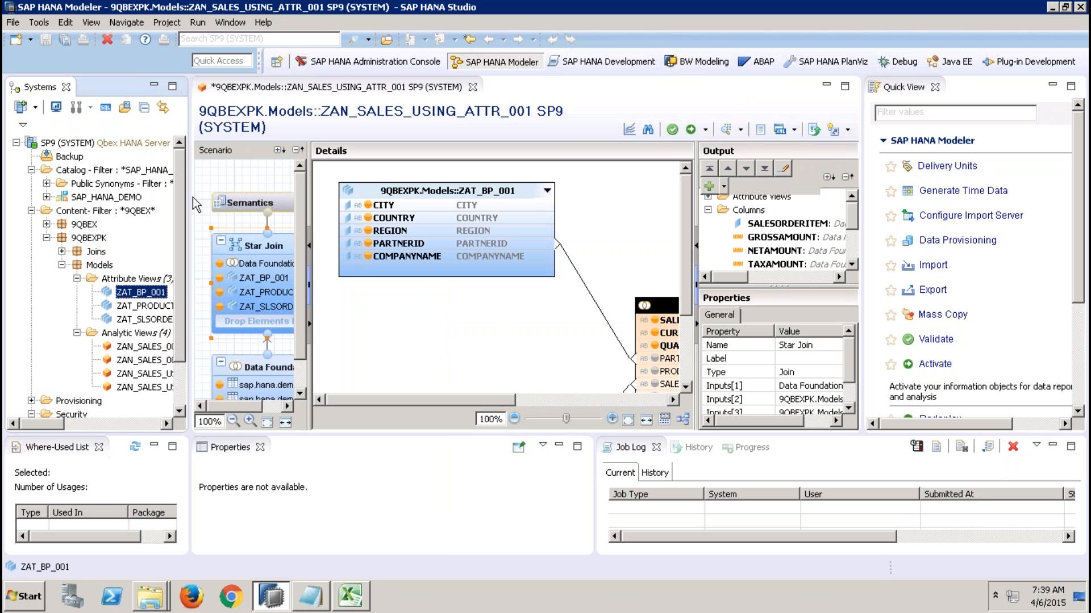
Widen the Systems area, make the Where-Used List taller and open ZAT_BP_001 with its usages listed.
left_click_drag(188, 194, 270, 193)
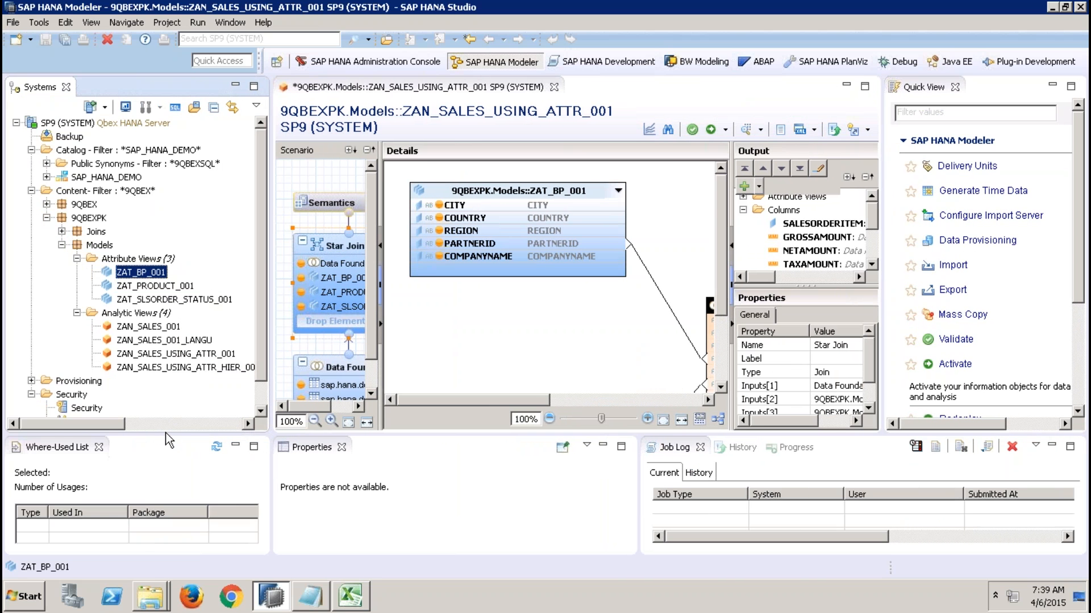
left_click_drag(166, 434, 160, 391)
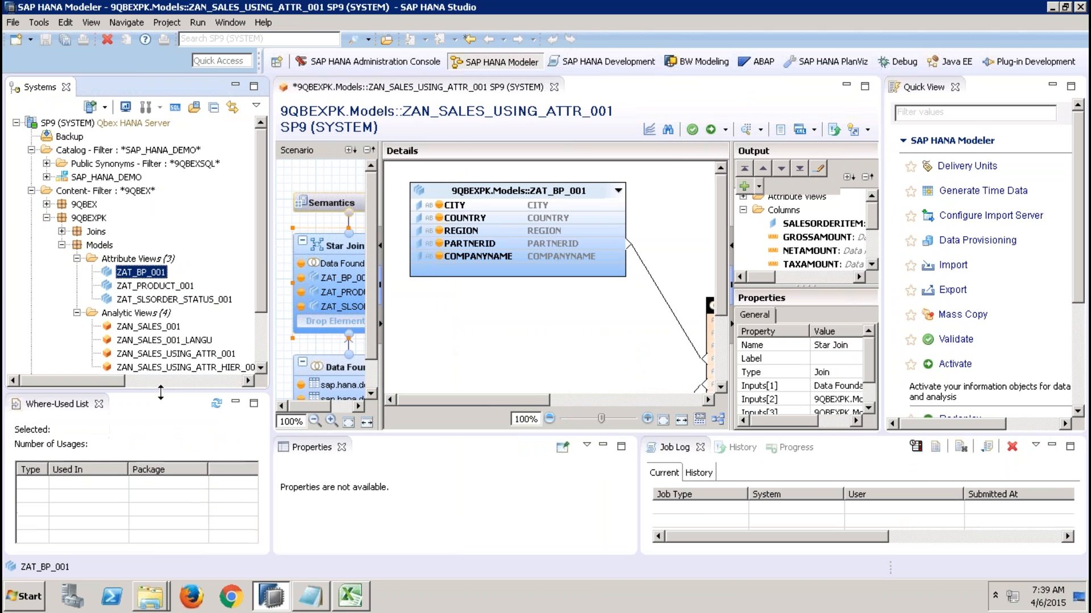
left_click(216, 405)
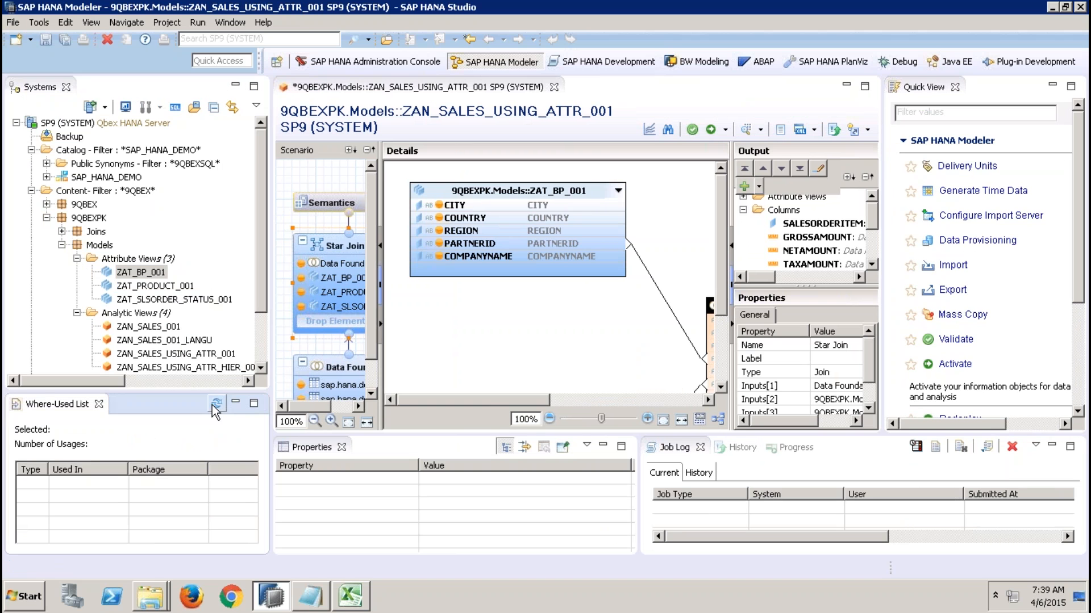
left_click(132, 274)
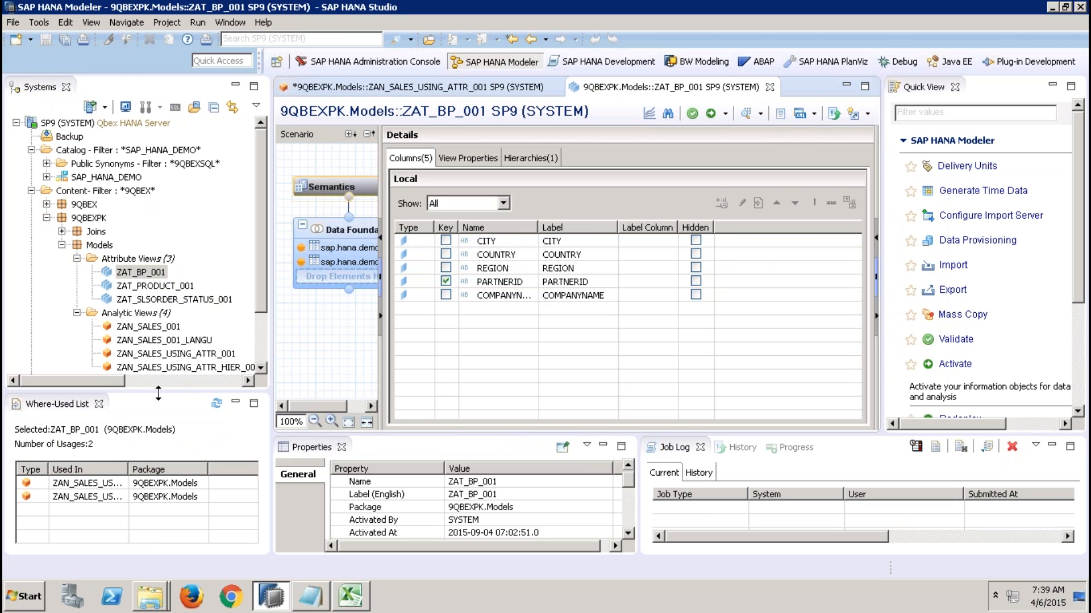
Close the Properties, Job Log, History and Progress views below the editor.
left_click(342, 447)
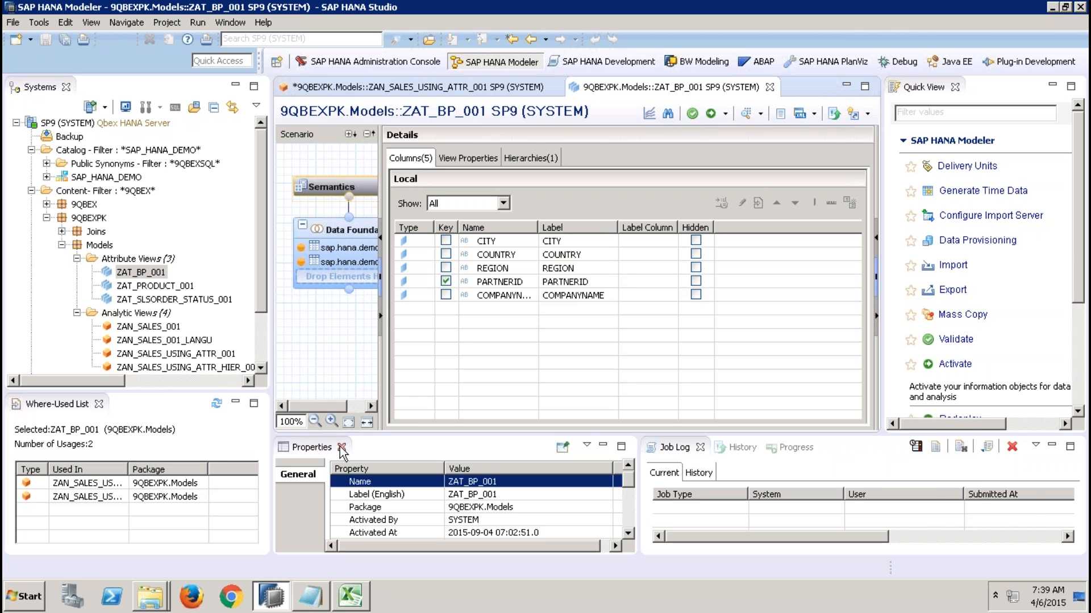
left_click(332, 447)
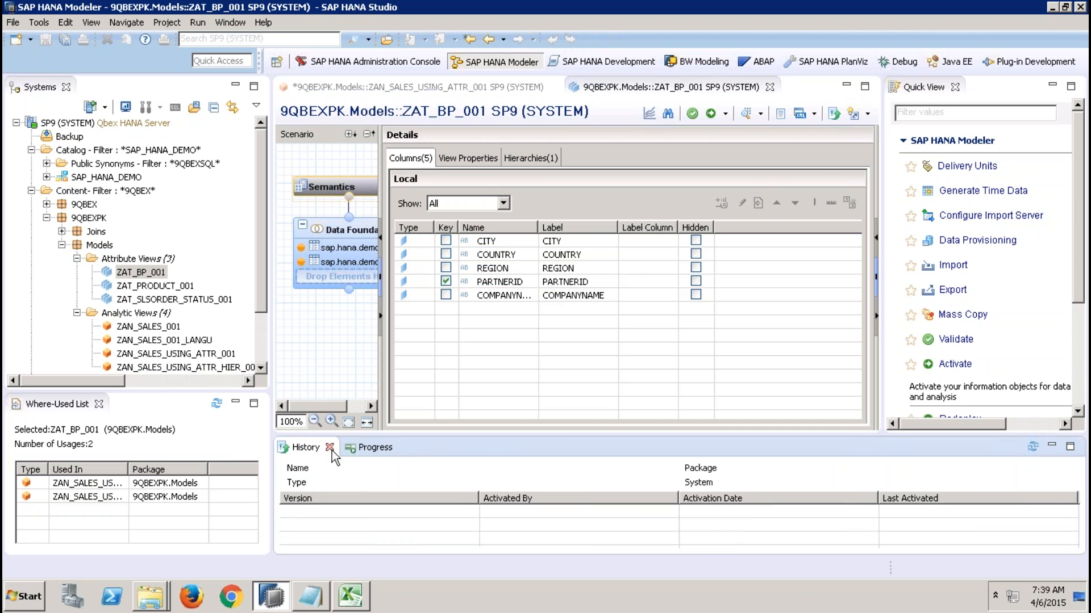
left_click(329, 447)
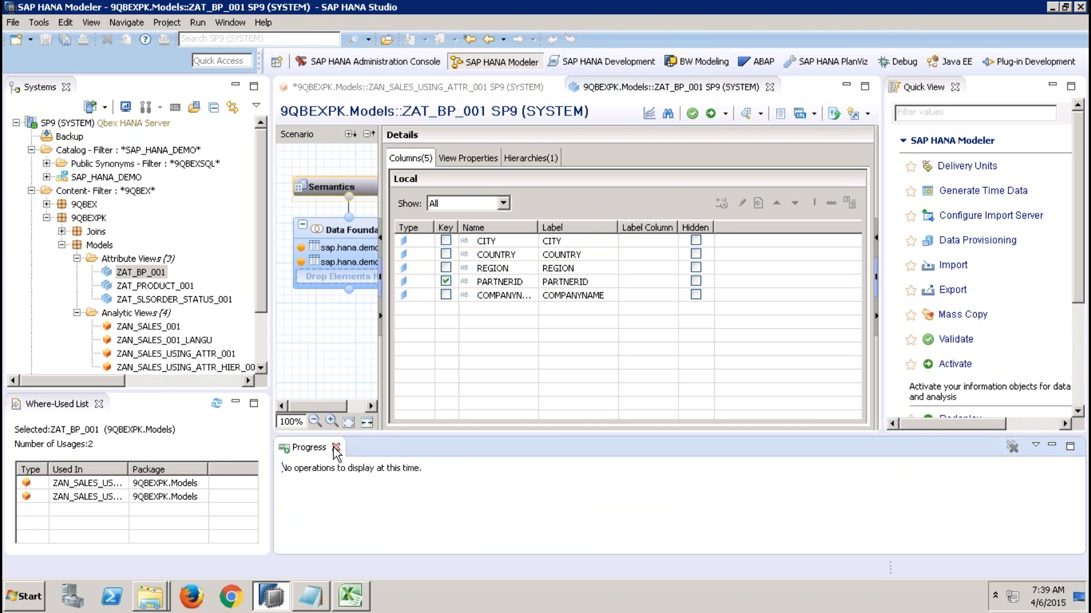
left_click(336, 448)
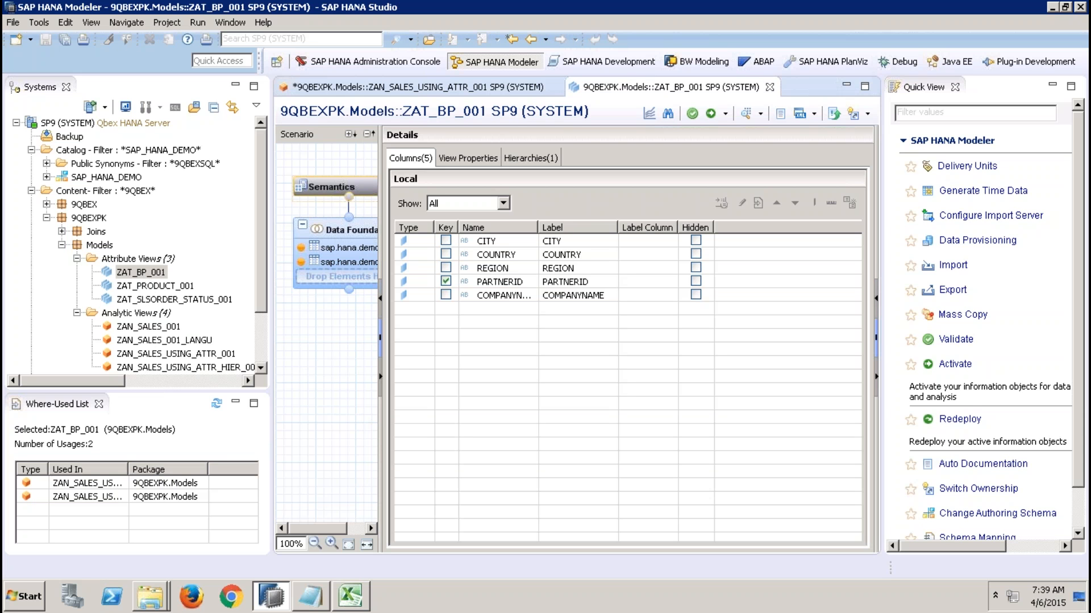
Widen the Used In column of the Where-Used List and examine the analytic views that use ZAT_BP_001.
left_click_drag(126, 469, 186, 468)
left_click(160, 480)
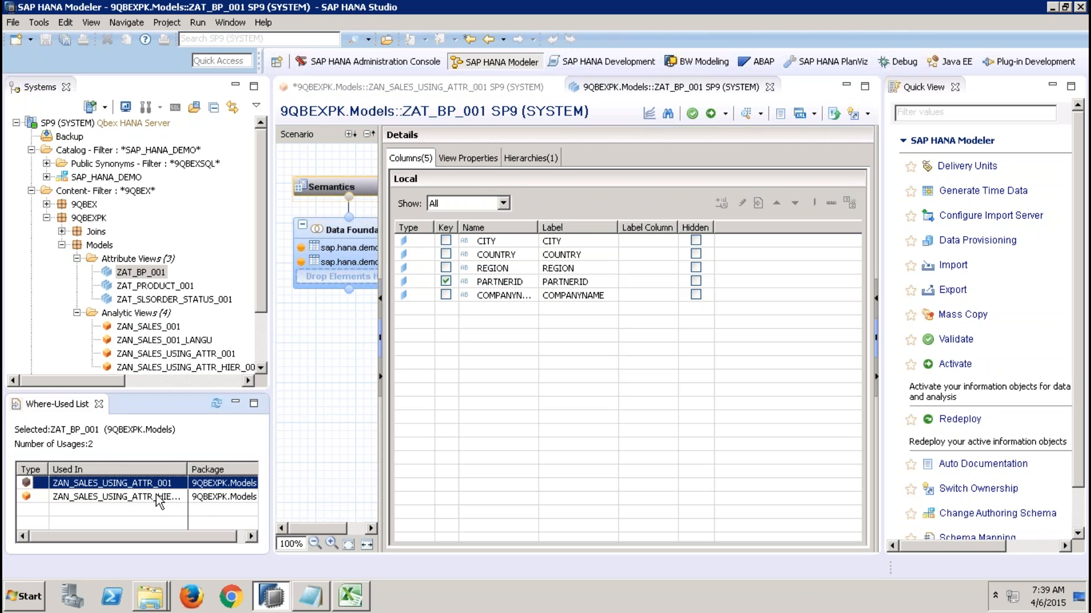
left_click(158, 499)
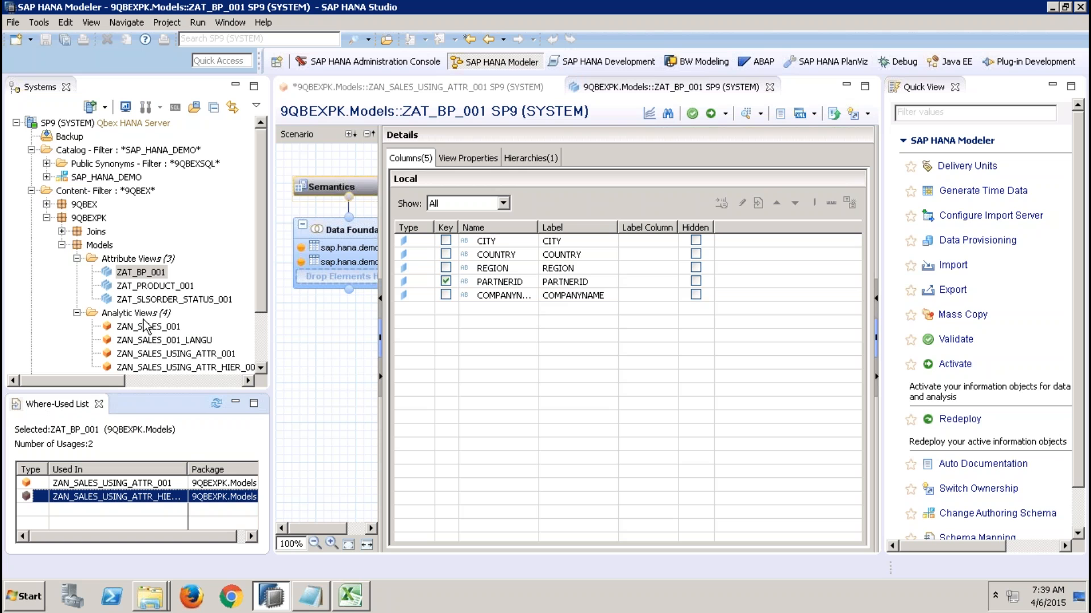
left_click(136, 274)
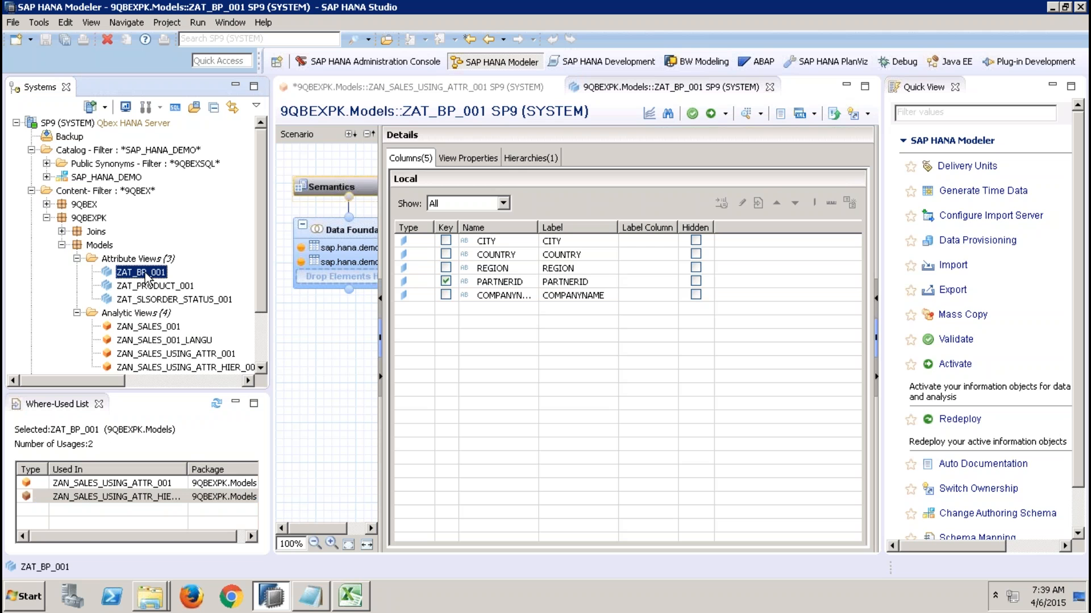
left_click(126, 484)
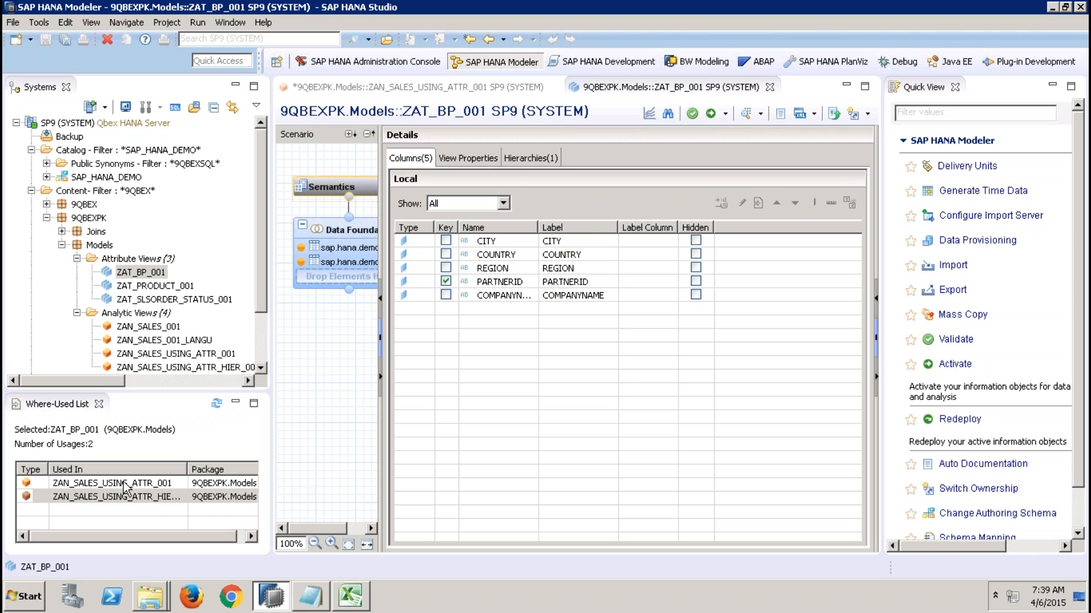
left_click(119, 498)
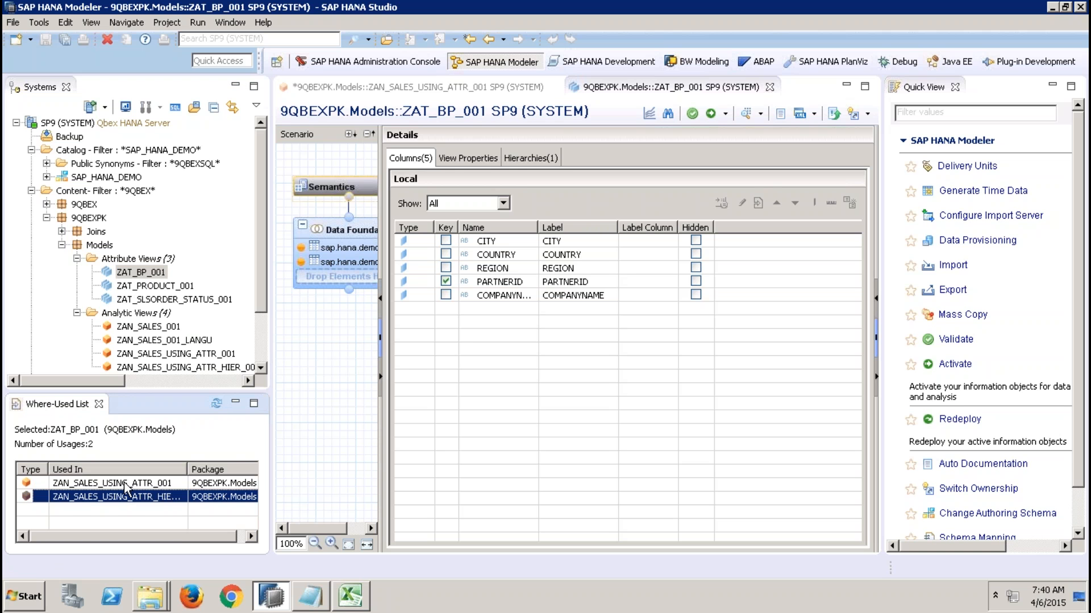
left_click(125, 486)
left_click(129, 497)
left_click(138, 484)
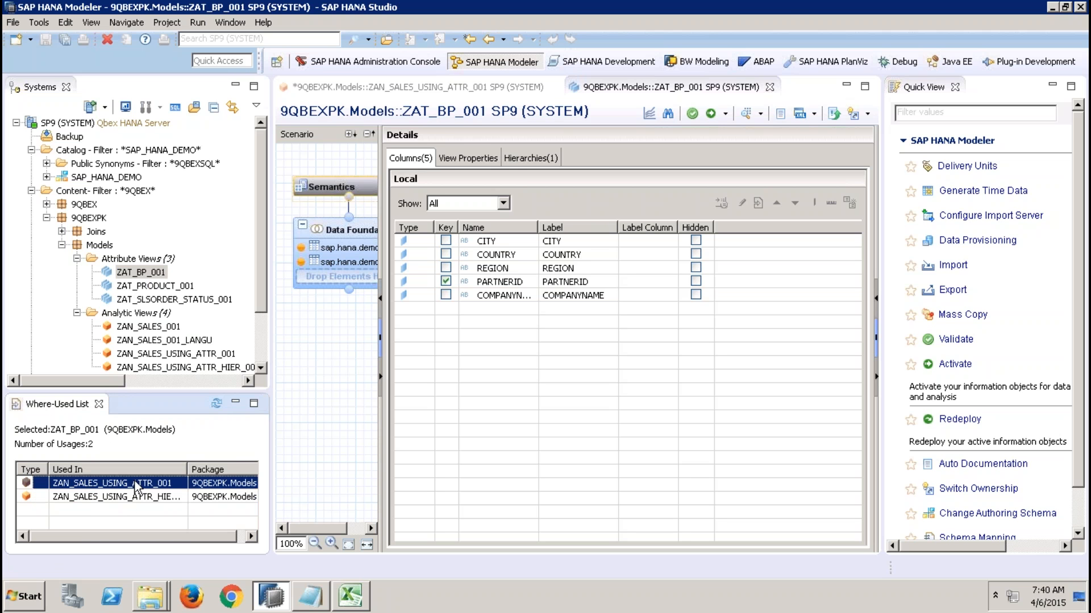
left_click(138, 498)
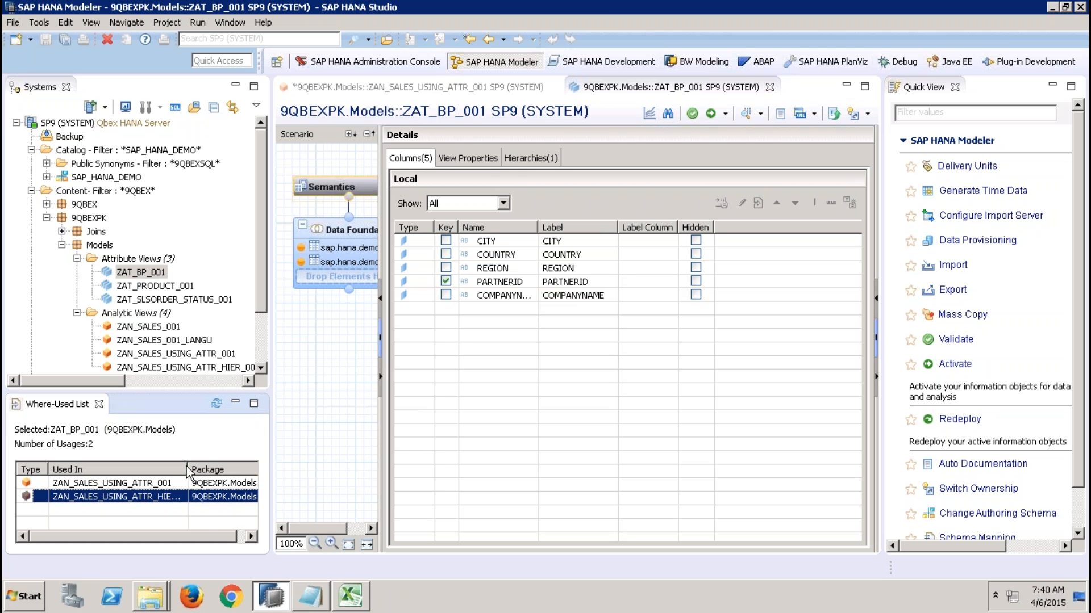
left_click_drag(188, 469, 233, 469)
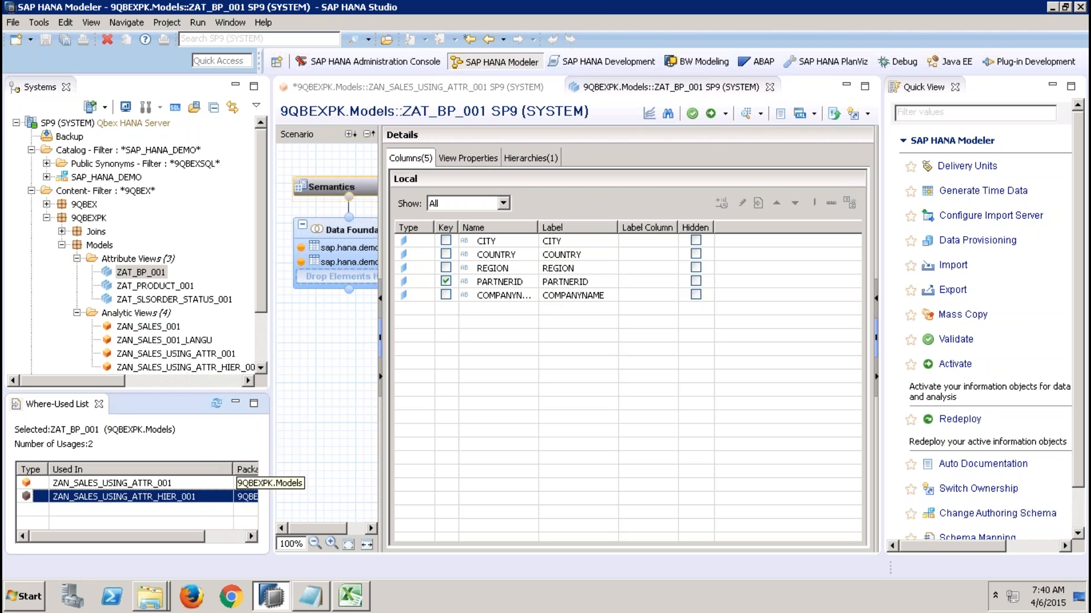
left_click_drag(233, 471, 210, 470)
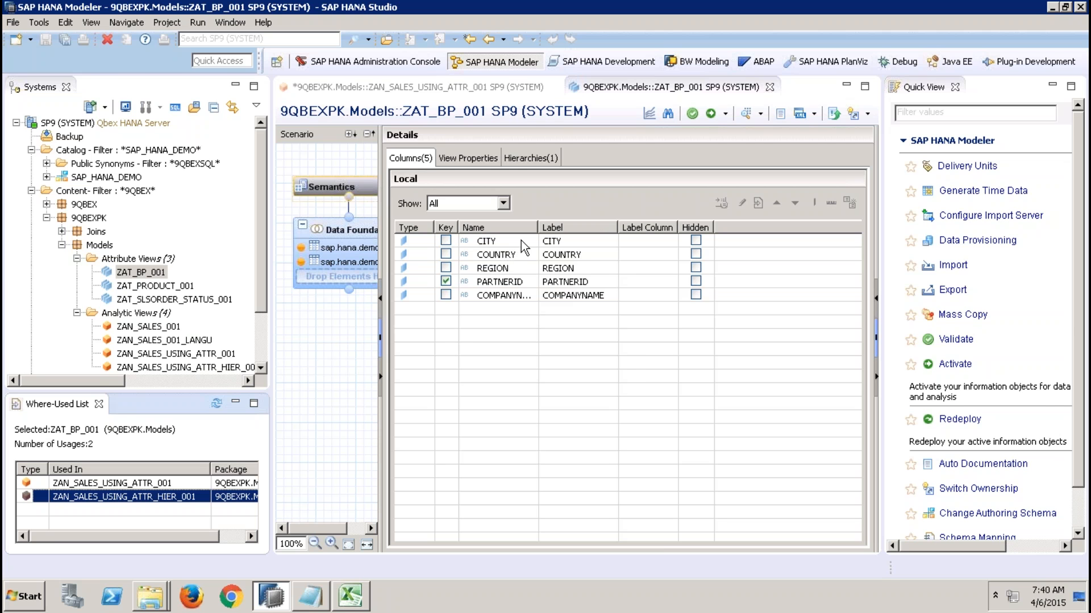
Switch to Excel and insert the recently used data source ZAN_SALES_USING_ATTR_001 at cell F9 of Sheet1.
left_click(357, 598)
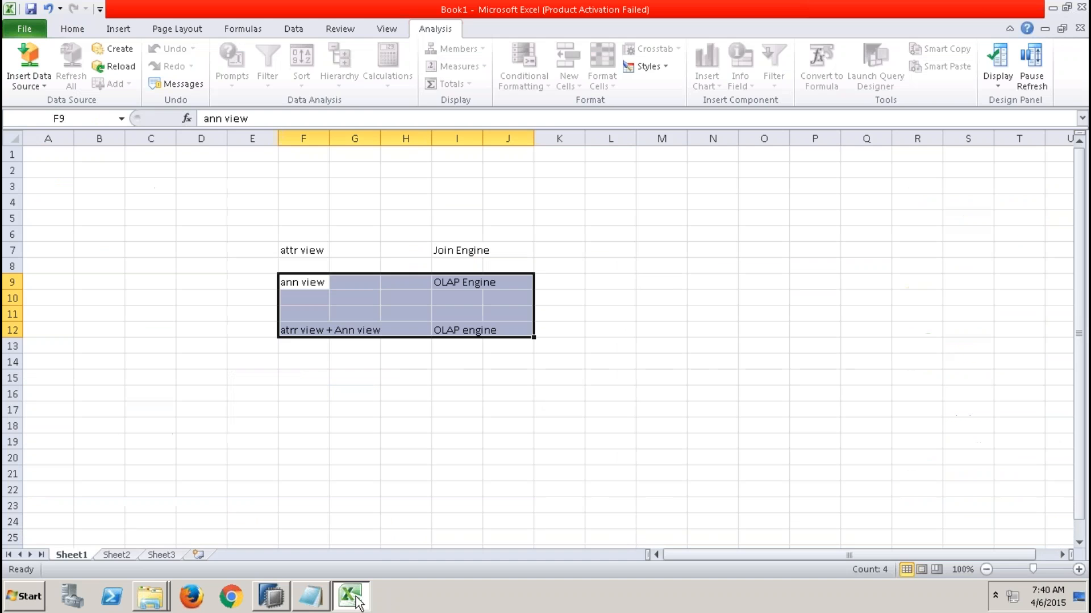
left_click(43, 88)
left_click(100, 104)
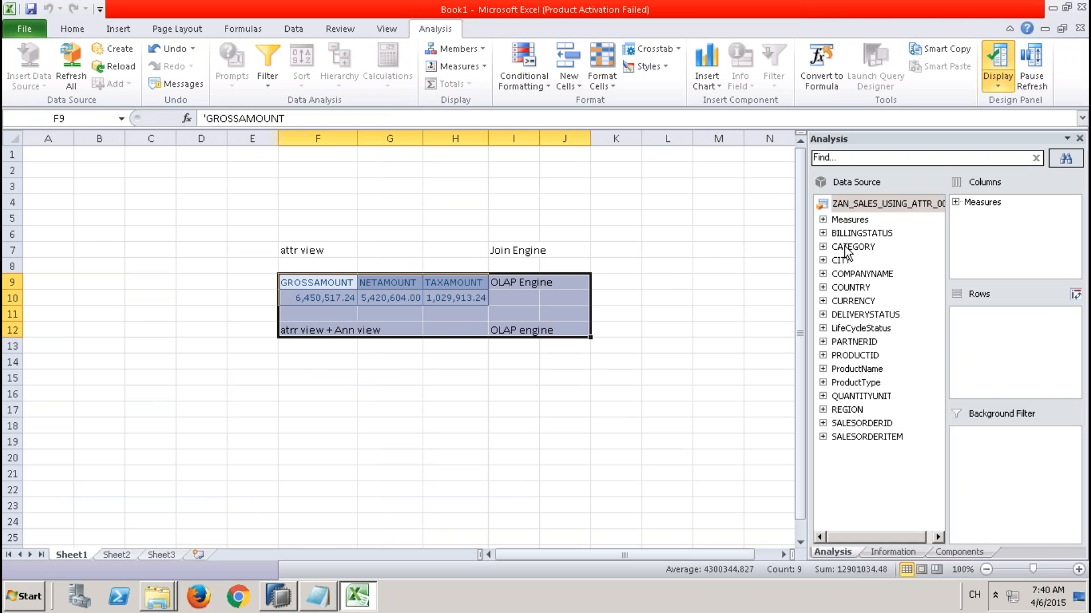
Clear the contents of cells D5 to K15 on Sheet1 and close the Analysis design panel.
left_click(216, 224)
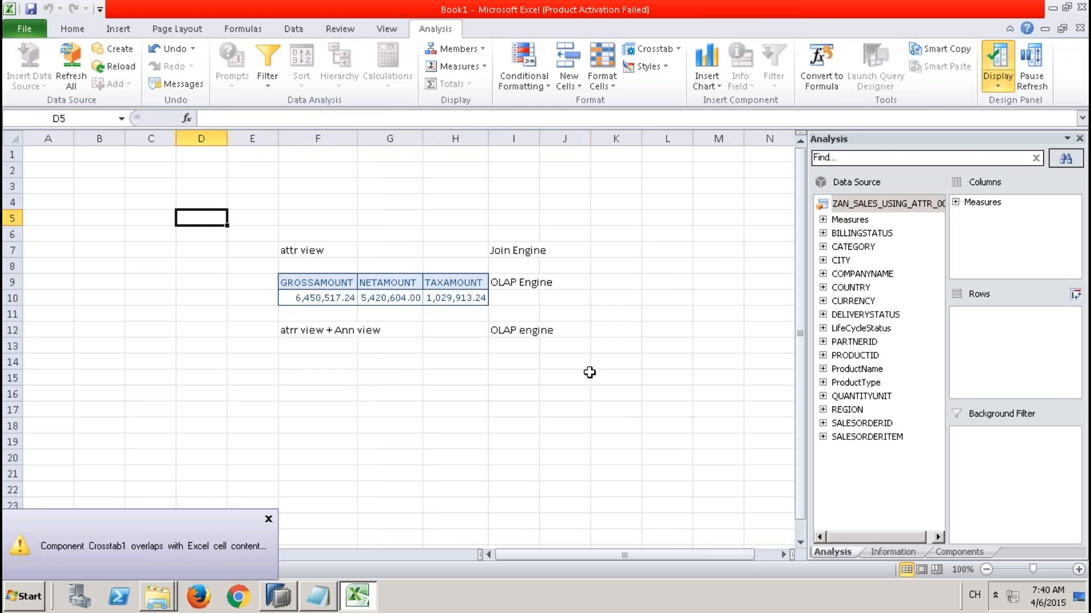
left_click(618, 381, "shift")
key("Delete")
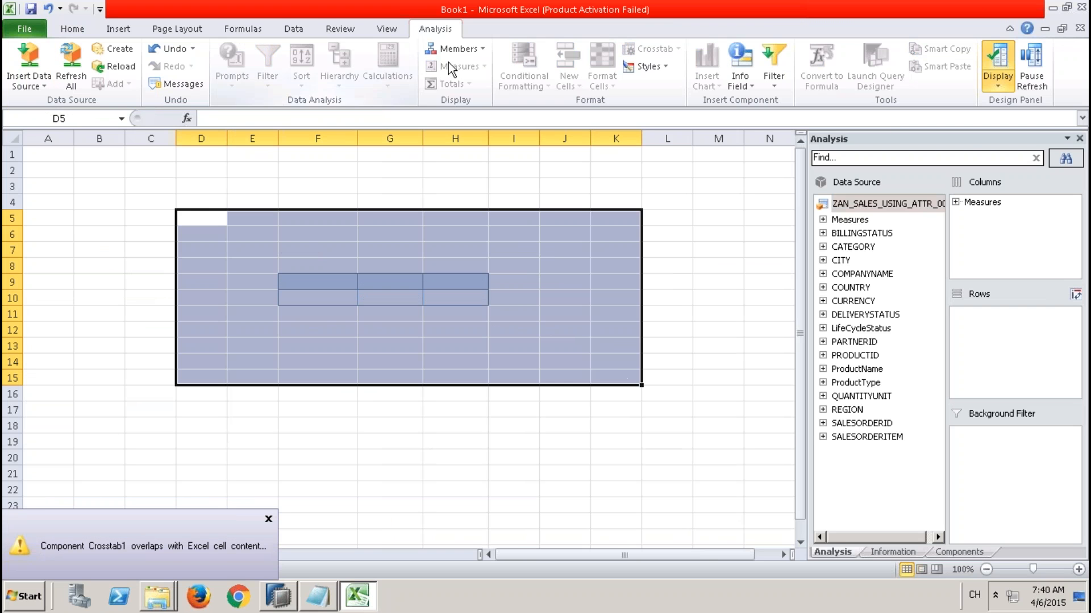
left_click(1079, 138)
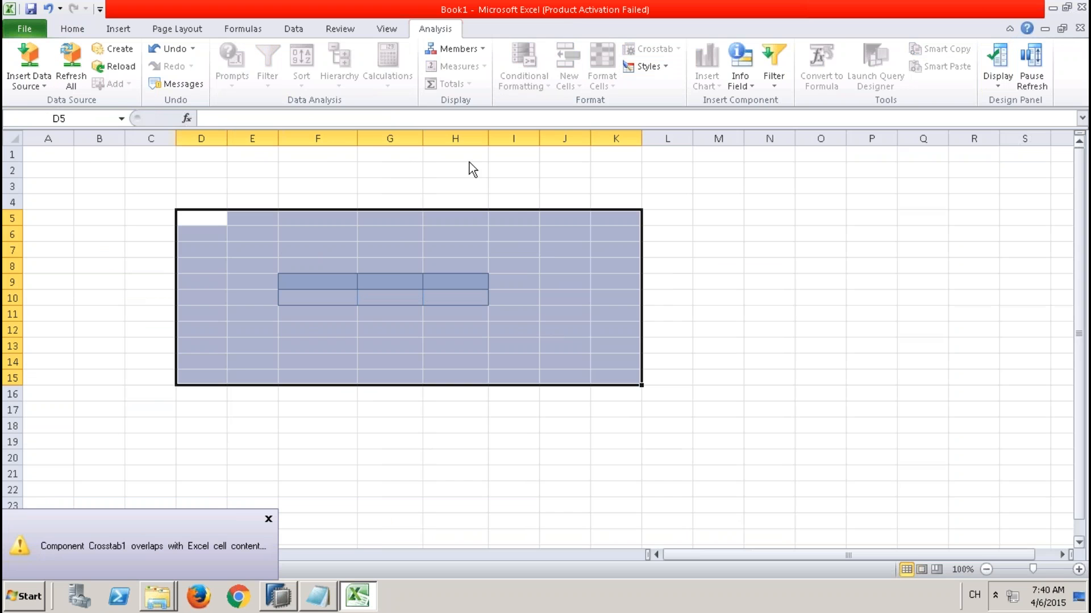
Insert the recently used data source ZAN_SALES_USING_ATTR_001 at cell B3 of Sheet2.
left_click(27, 82)
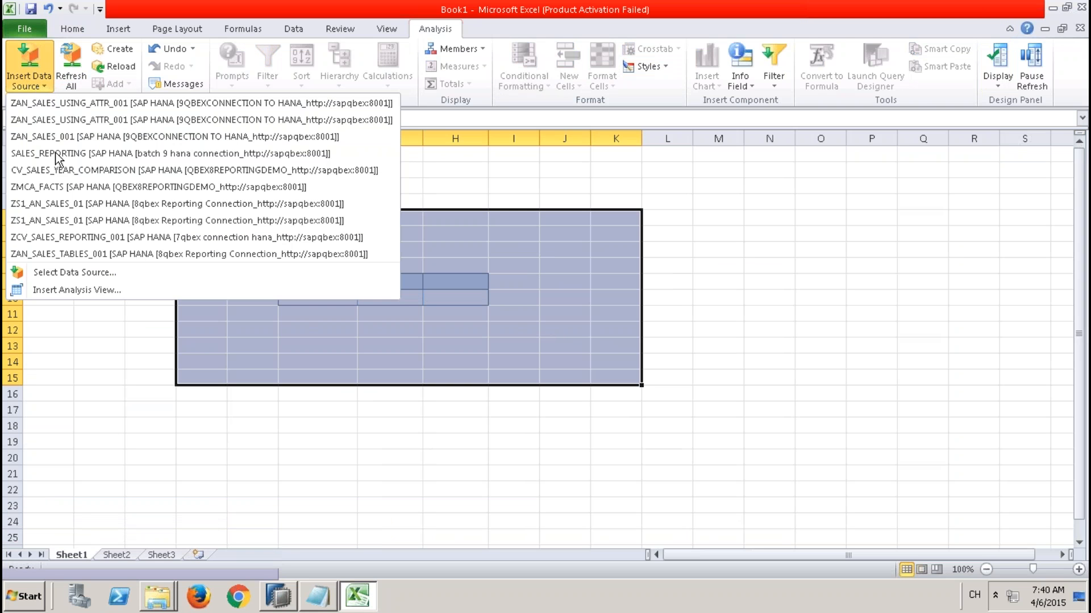
left_click(55, 354)
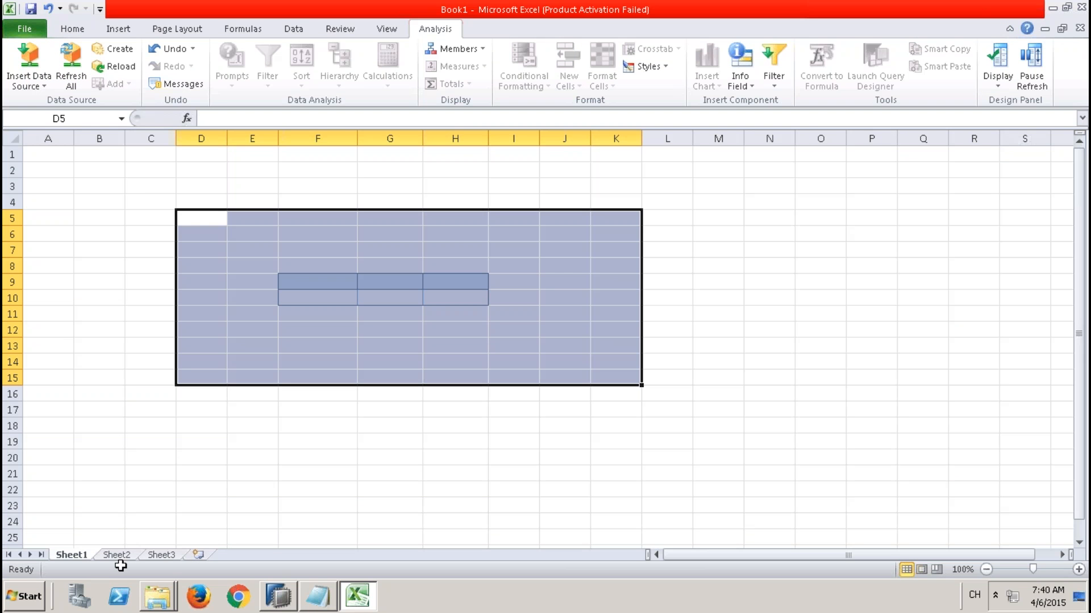
left_click(117, 555)
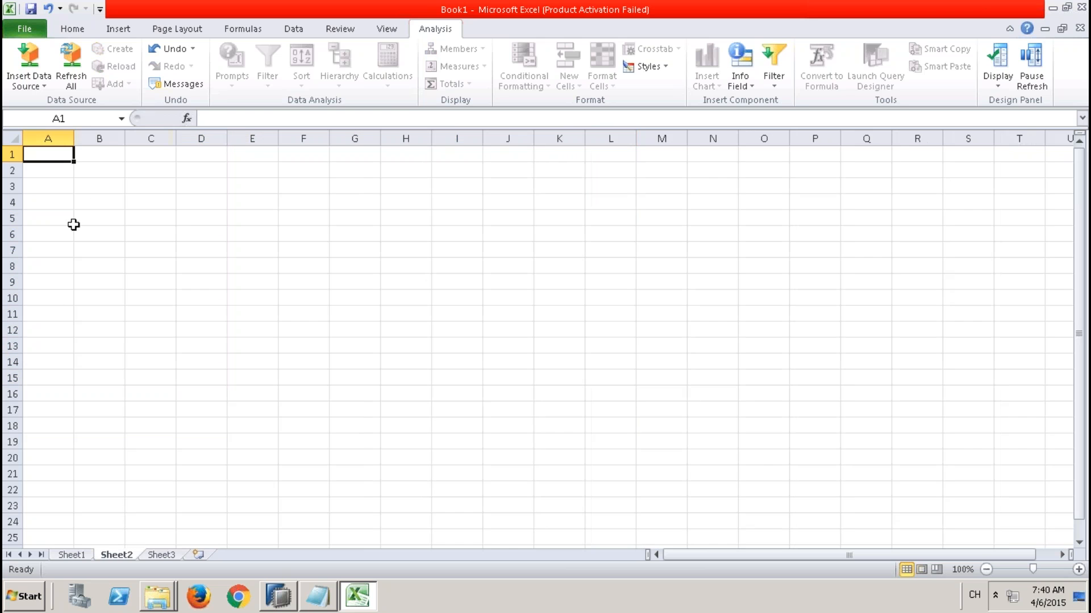
left_click(96, 185)
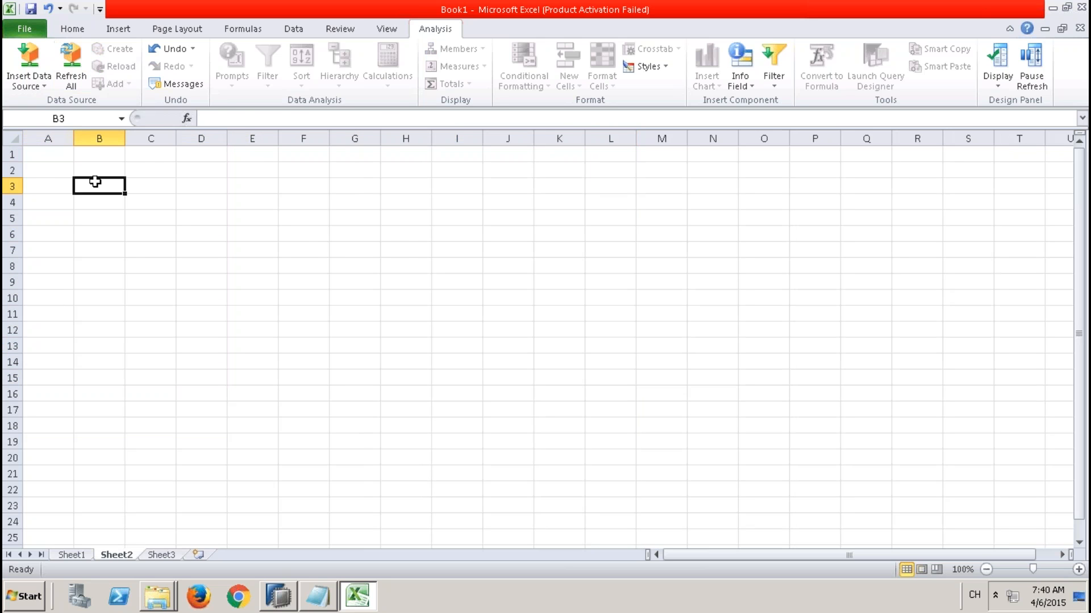
left_click(47, 84)
left_click(52, 103)
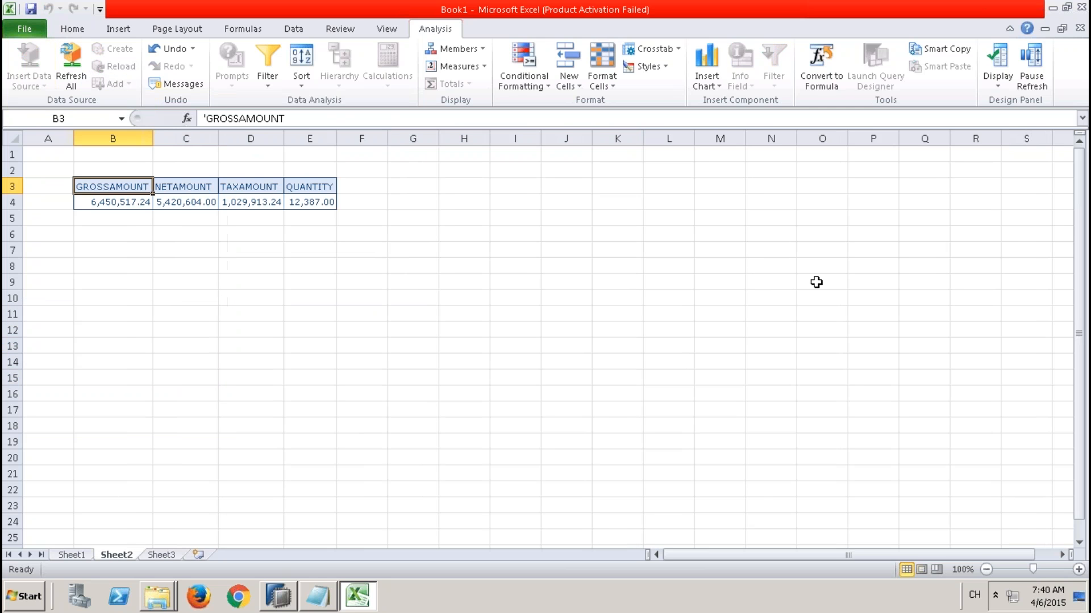
Select the NETAMOUNT value in the Sheet2 crosstab and display the Analysis design panel.
double_click(281, 202)
left_click(441, 250)
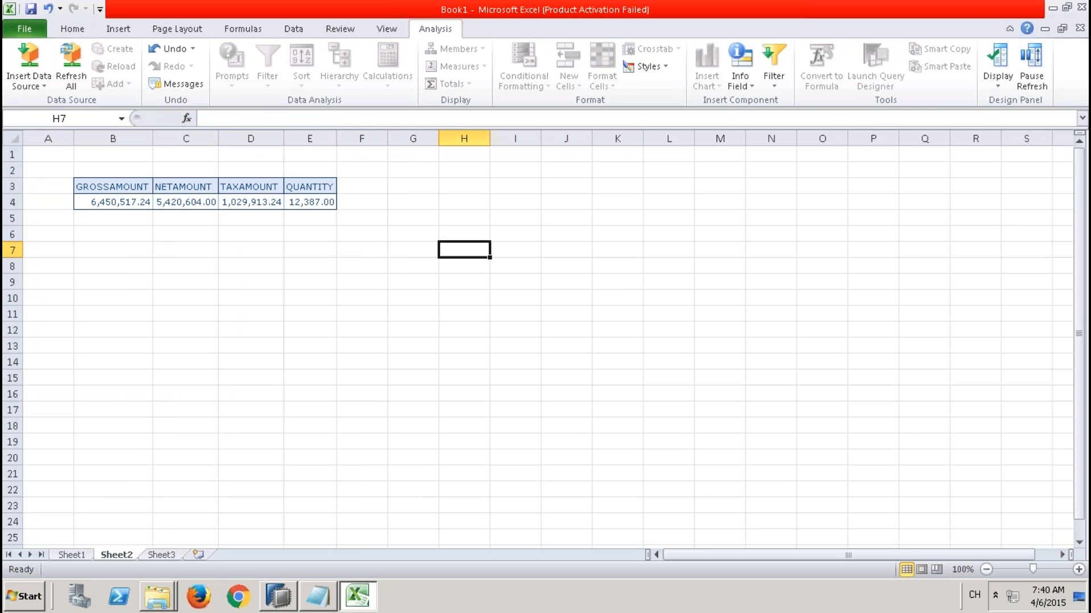
left_click(205, 199)
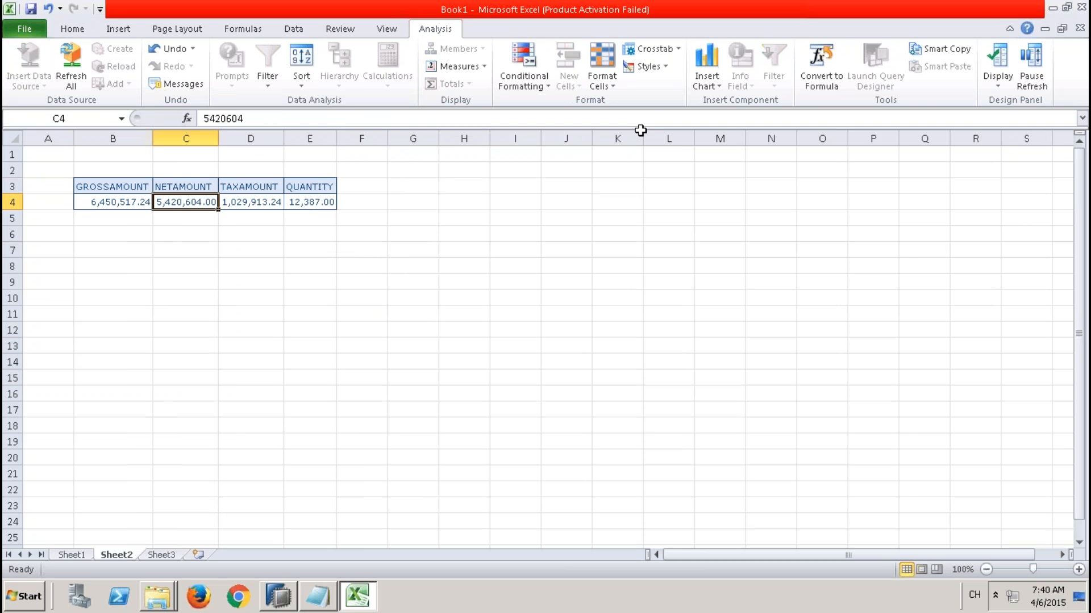
left_click(999, 85)
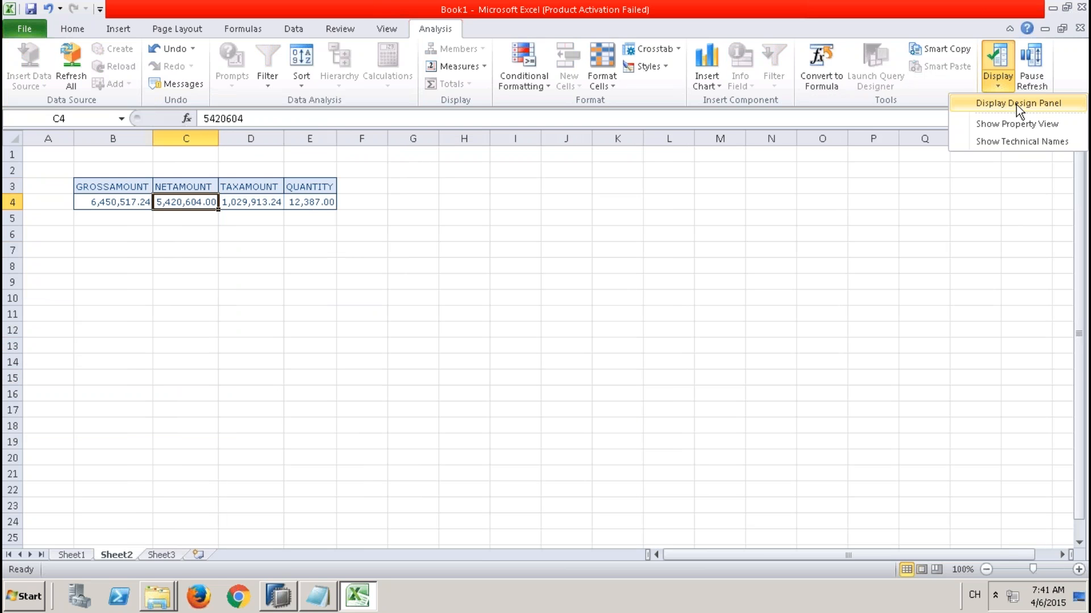
left_click(1017, 104)
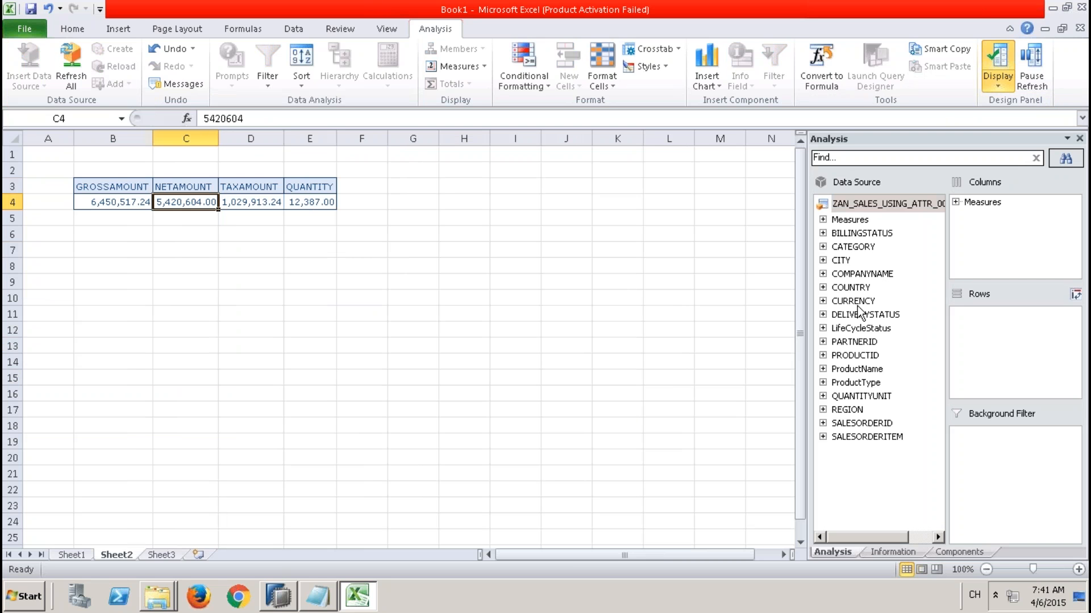
Add the COMPANYNAME and PARTNERID attributes to the crosstab's rows.
left_click_drag(859, 274, 977, 341)
left_click_drag(855, 341, 973, 332)
left_click(863, 275)
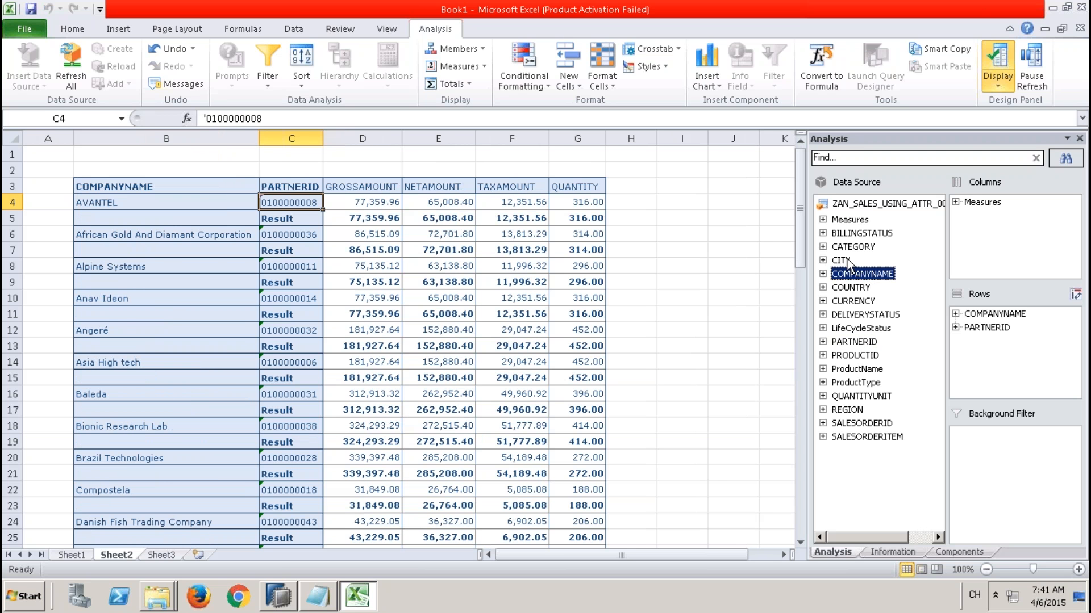
Add CITY to the crosstab's rows and remove COMPANYNAME and PARTNERID, leaving CITY as the only row attribute.
left_click(847, 261)
left_click_drag(929, 304, 914, 346)
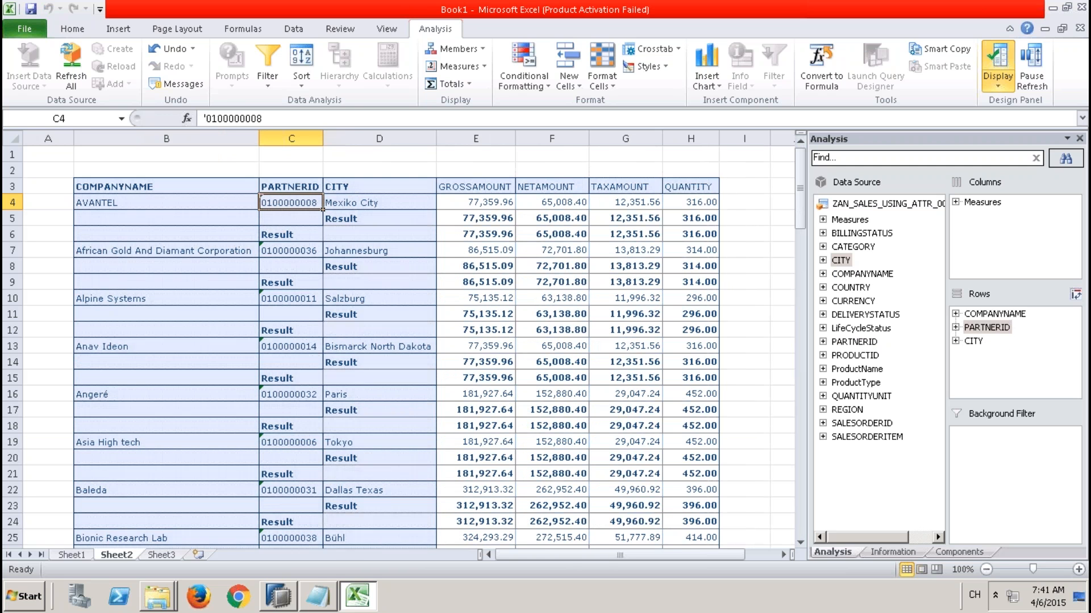
left_click_drag(976, 314, 908, 332)
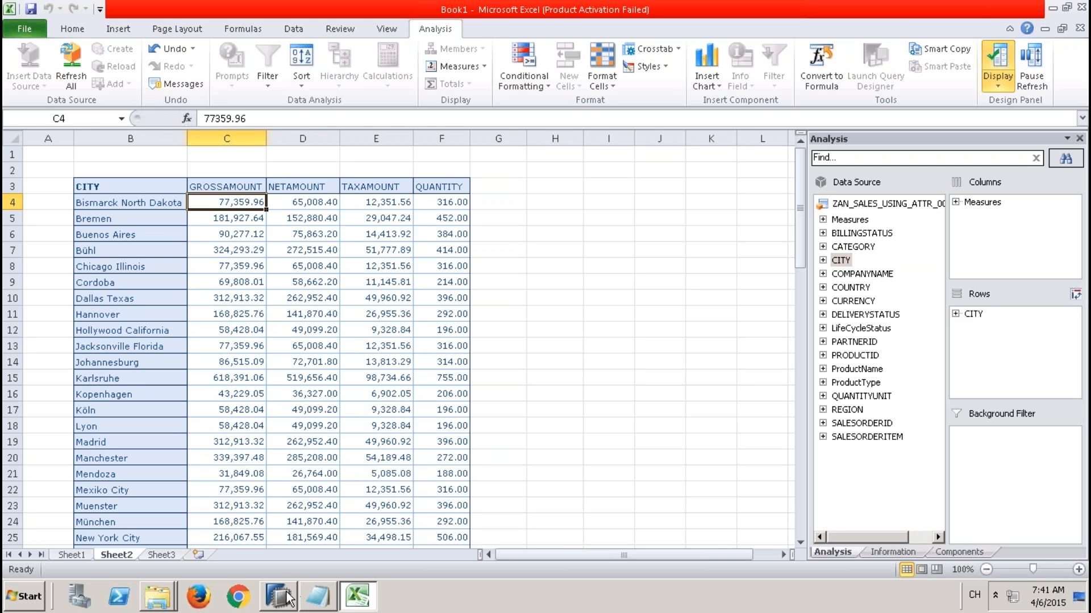
Switch to SAP HANA Studio and close the ZAT_BP_001 and ZAN_SALES_USING_ATTR_001 editors, saving the changes to the latter.
mouse_move(288, 598)
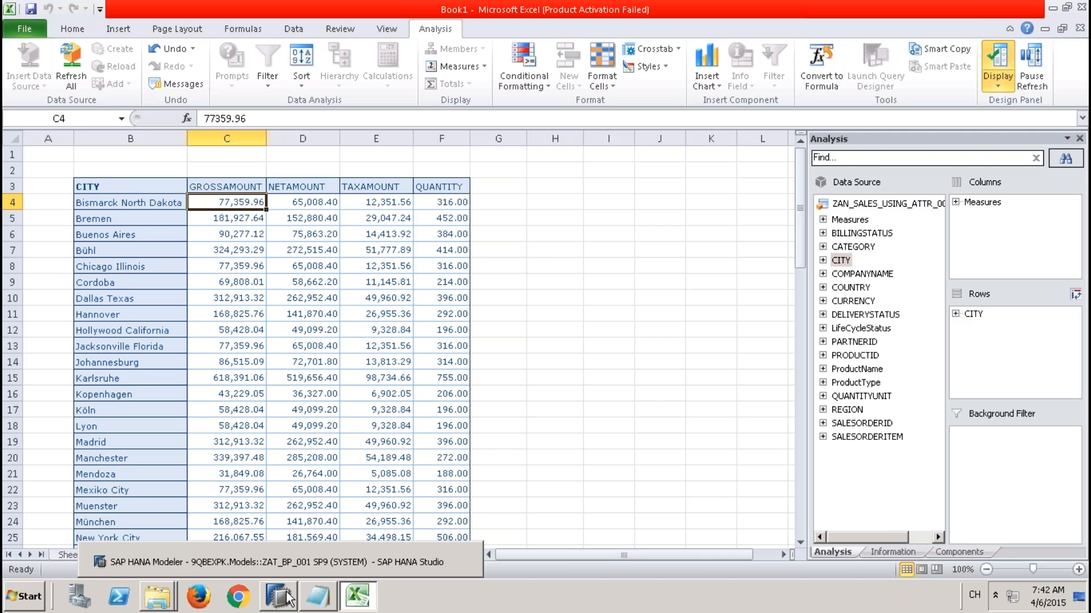
left_click(288, 598)
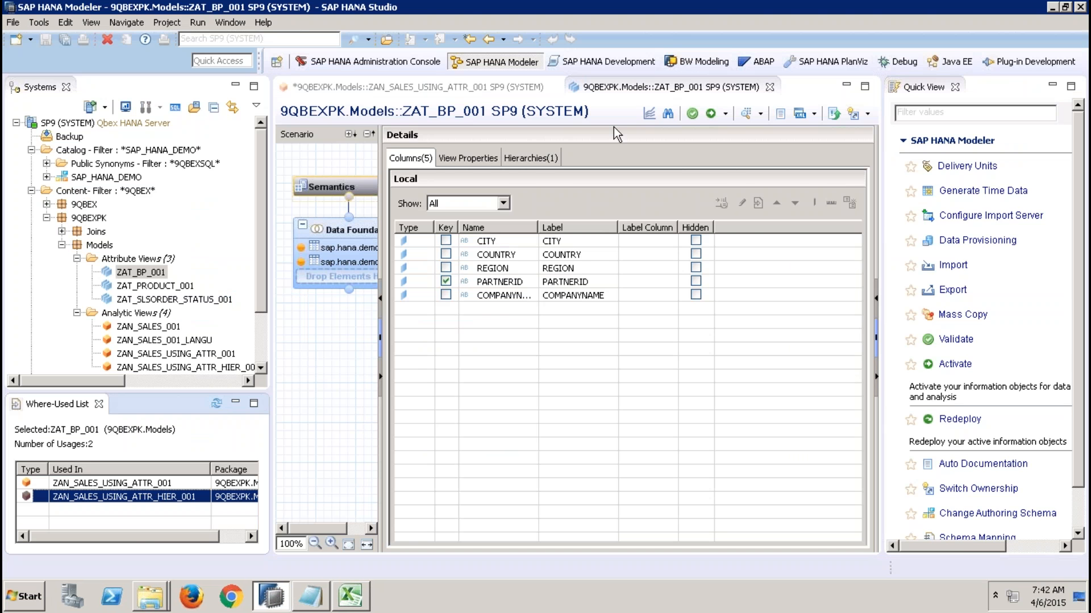
left_click(770, 87)
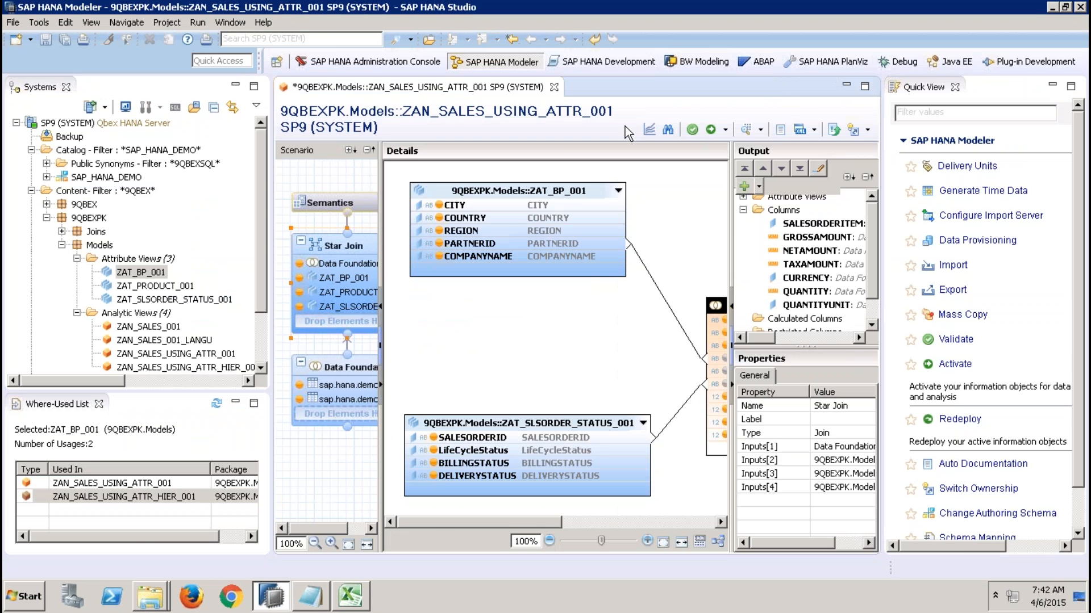
left_click(554, 86)
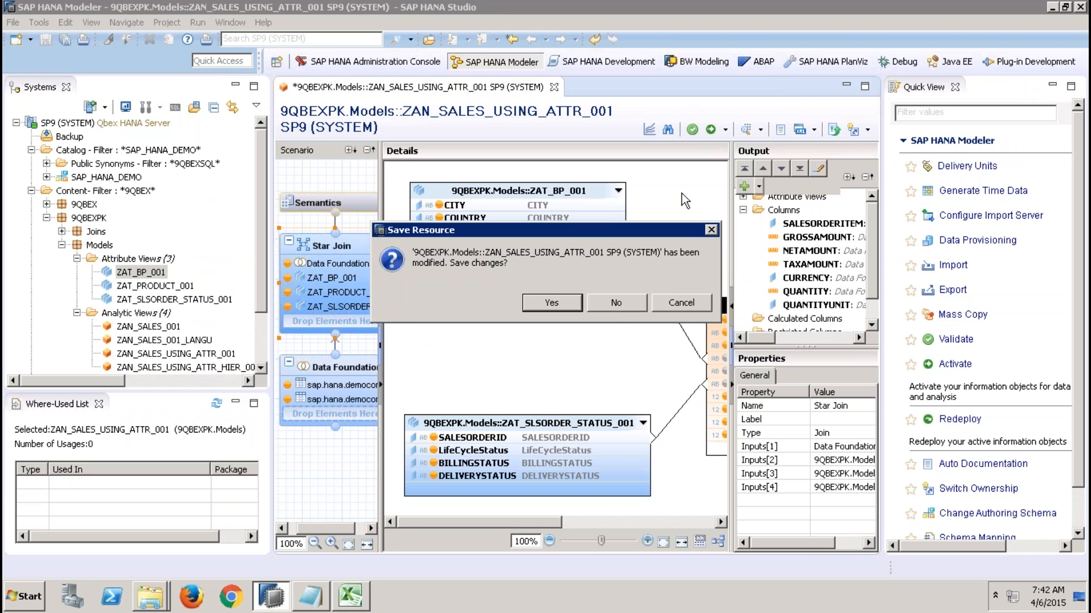
left_click(567, 300)
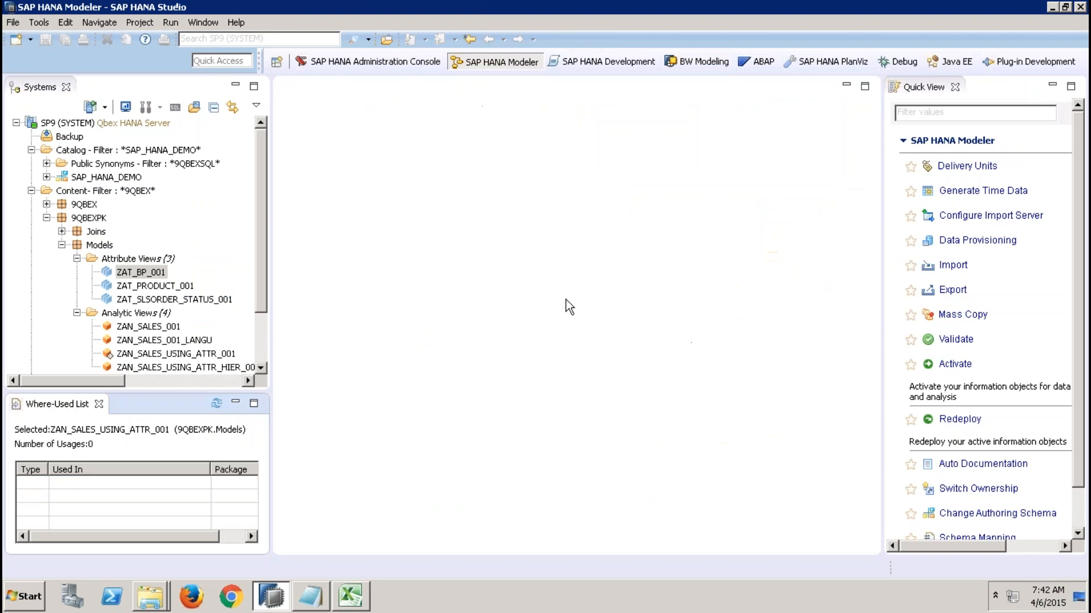
Open attribute view ZAT_BP_001 and add STREET from the Addresses table in its data foundation to the output columns.
left_click(263, 367)
left_click(263, 367)
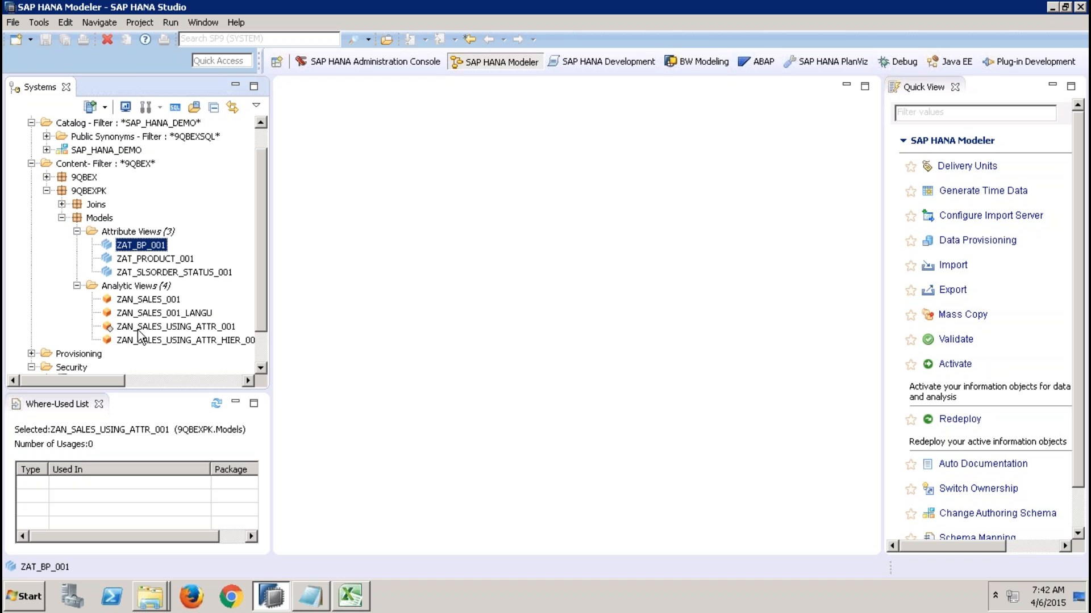
double_click(152, 245)
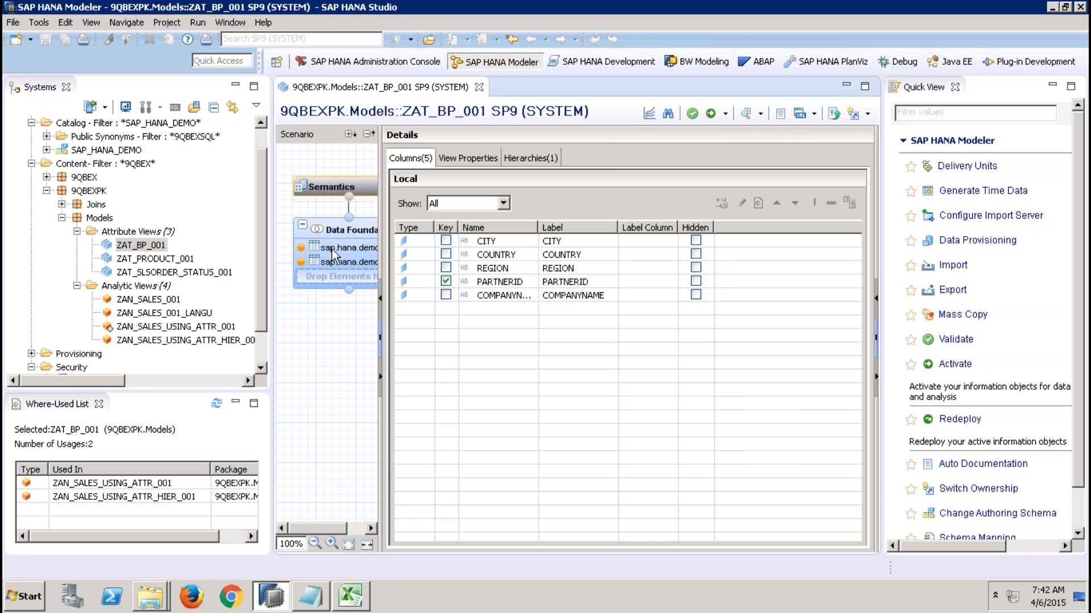
left_click(349, 234)
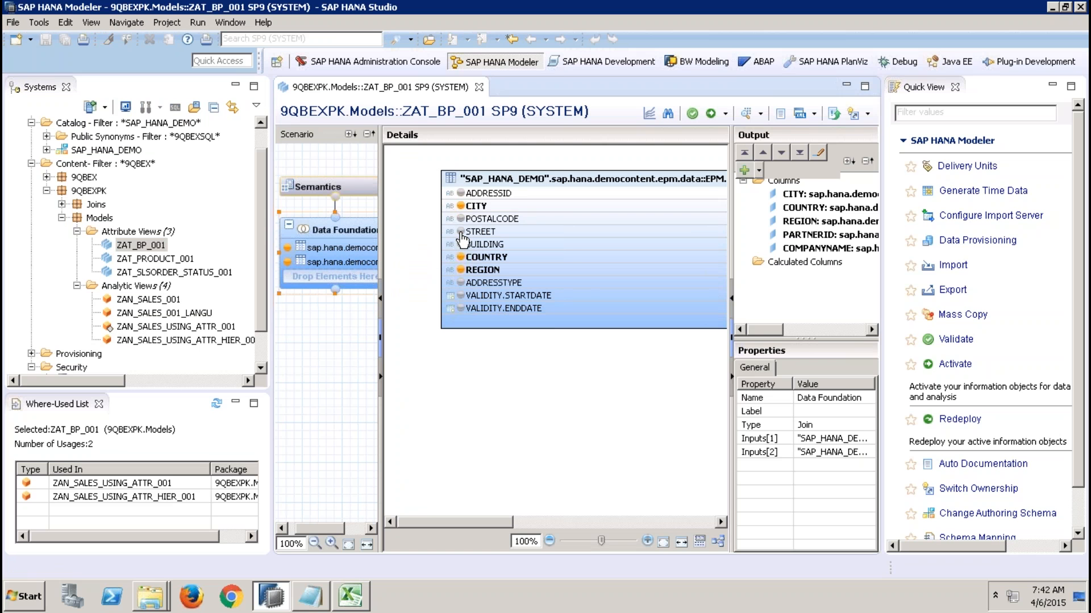
left_click(460, 231)
left_click(351, 189)
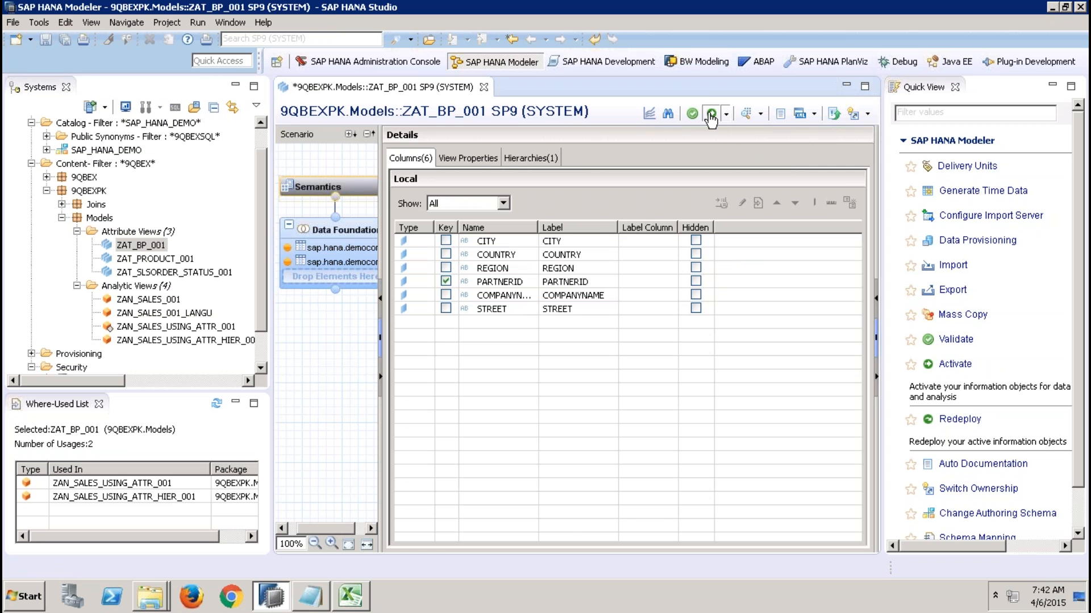
Activate attribute view ZAT_BP_001 and close its editor along with the Job Log and Quick View.
left_click(710, 113)
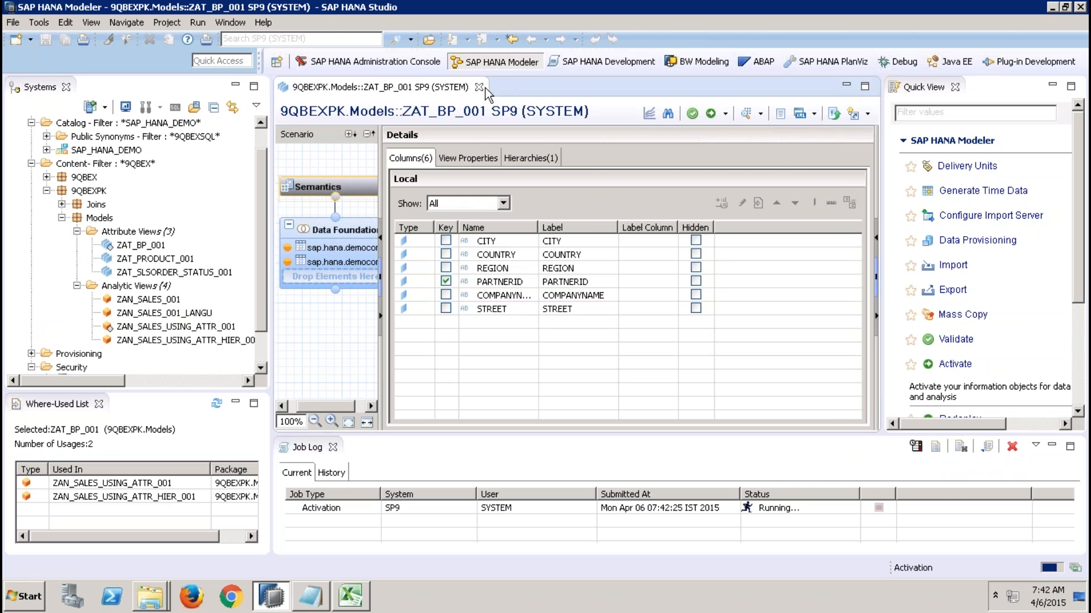
left_click(479, 87)
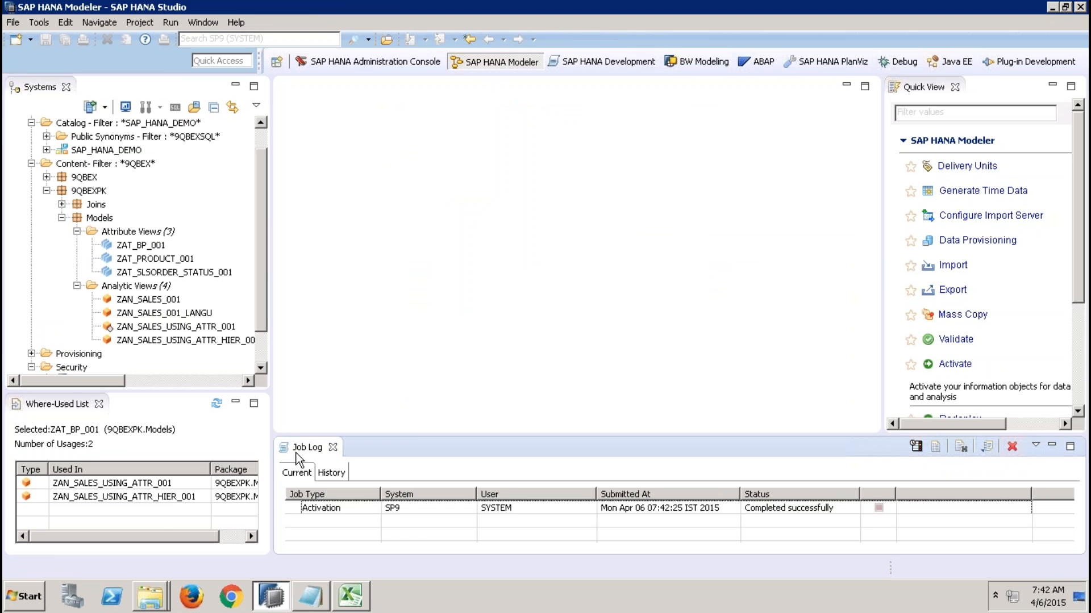
left_click(333, 447)
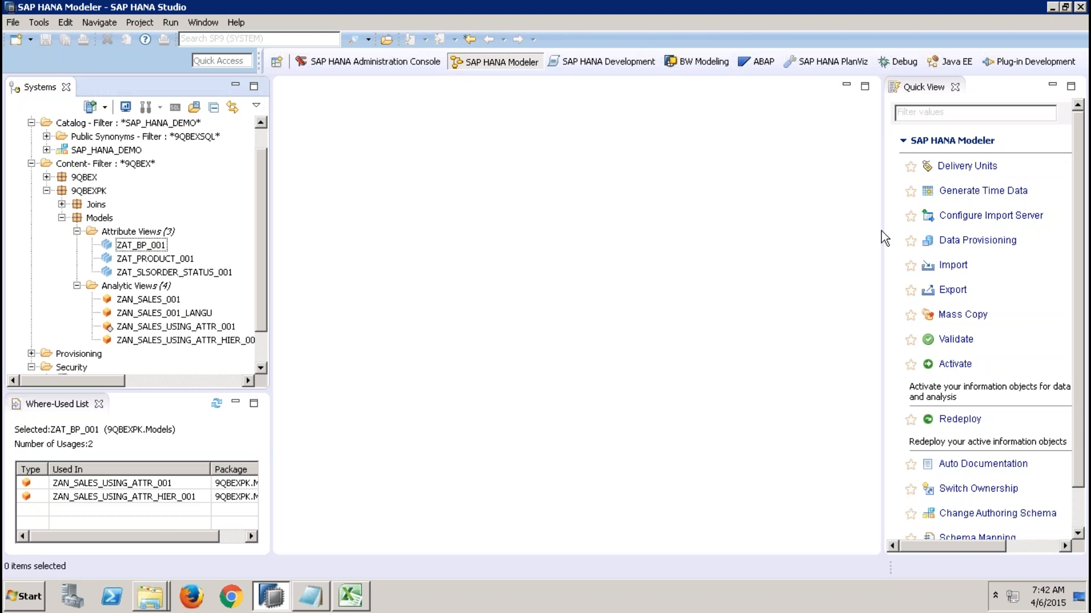
left_click(955, 87)
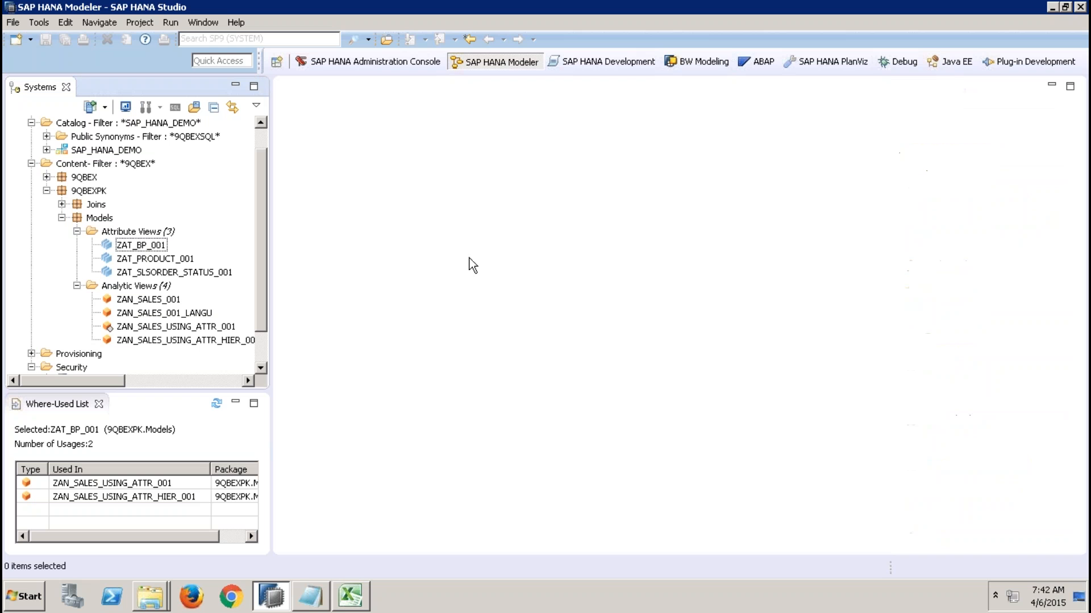
Inspect the star join and shared columns of analytic view ZAN_SALES_USING_ATTR_001, activate the view and close its editor.
double_click(190, 328)
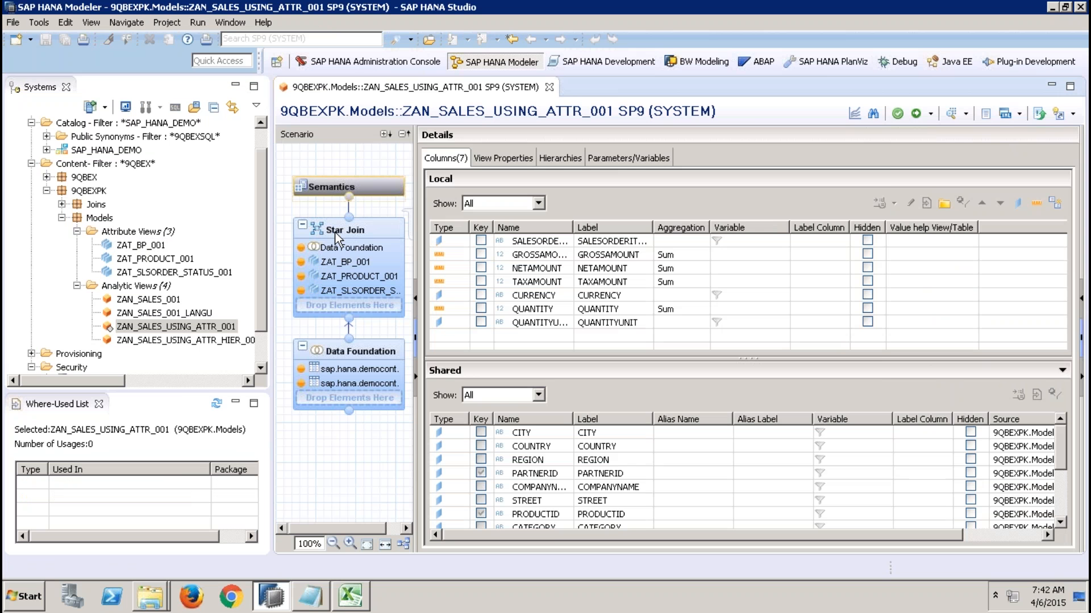
left_click(349, 261)
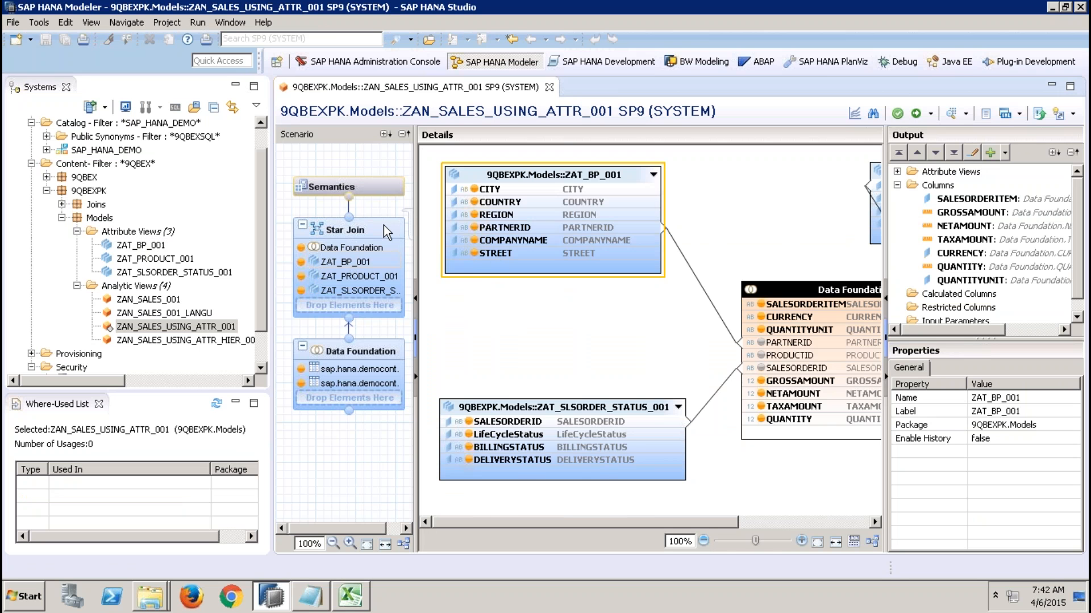
left_click(376, 186)
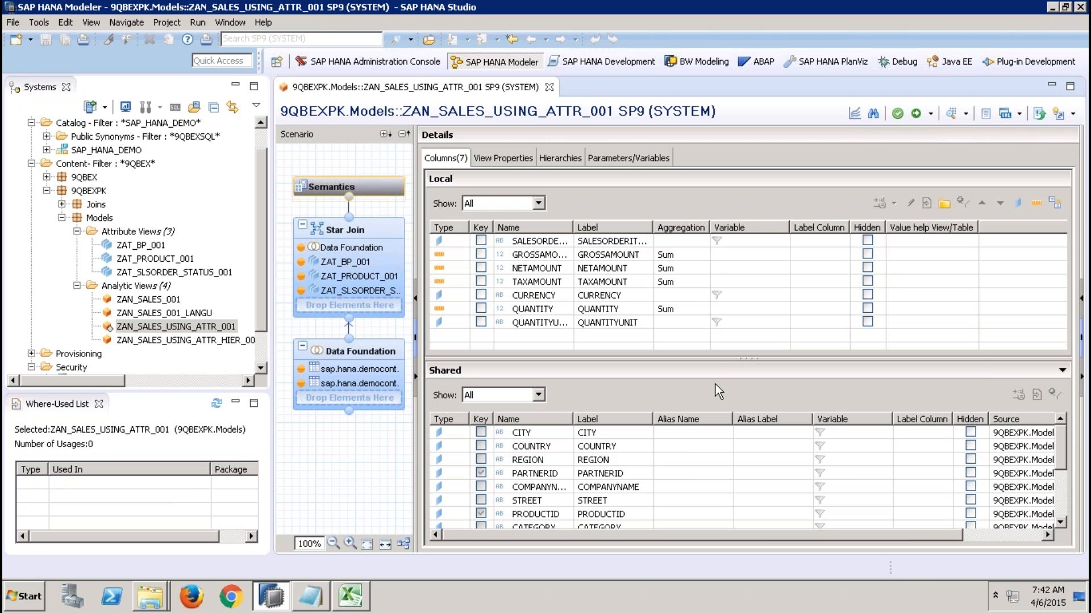
left_click_drag(720, 359, 705, 259)
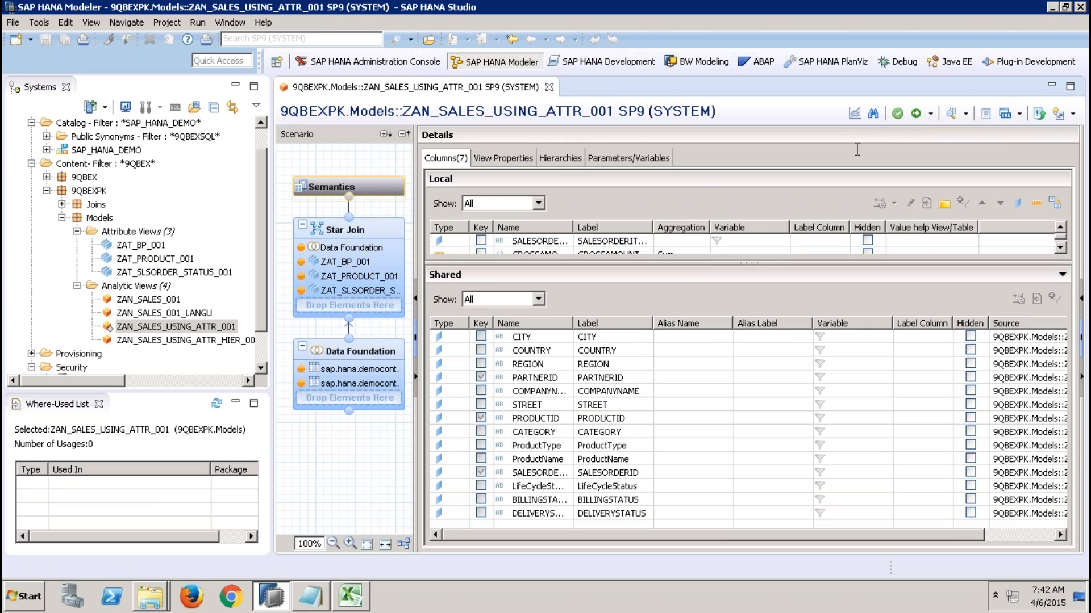
left_click(919, 114)
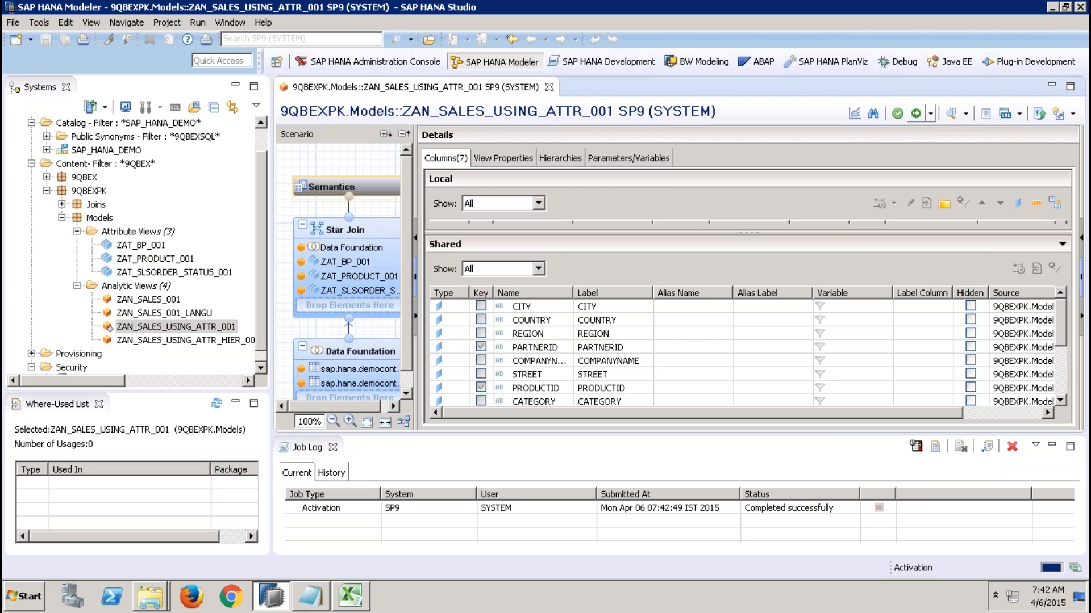
left_click(549, 87)
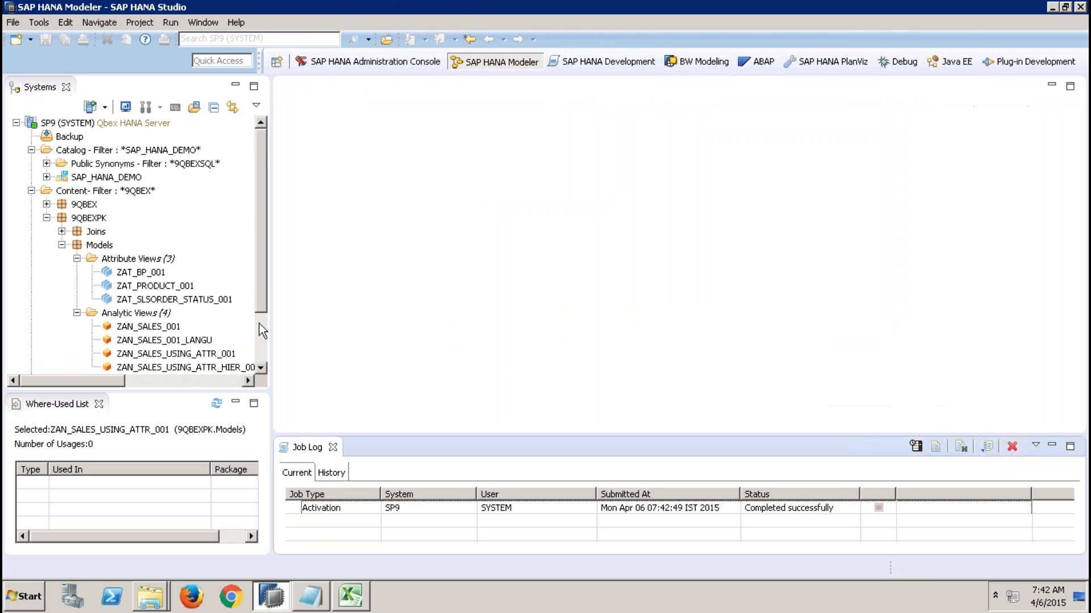
Open analytic view ZAN_SALES_USING_ATTR_HIER_001 at its star join, redeploy it and close the Job Log.
scroll(259, 326, "down", 2)
left_click(235, 301)
double_click(234, 301)
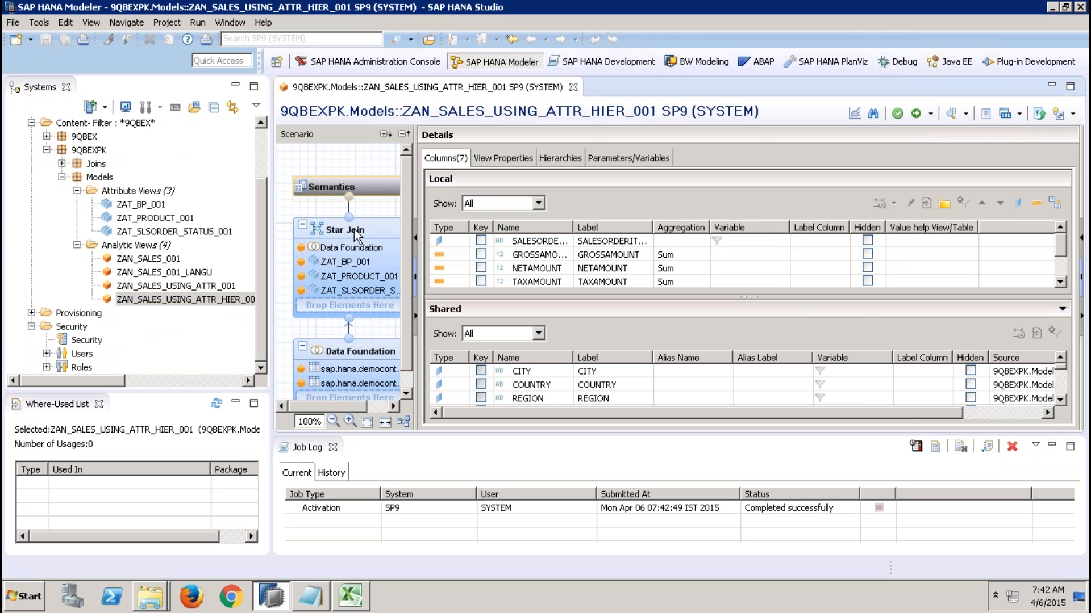
left_click(356, 235)
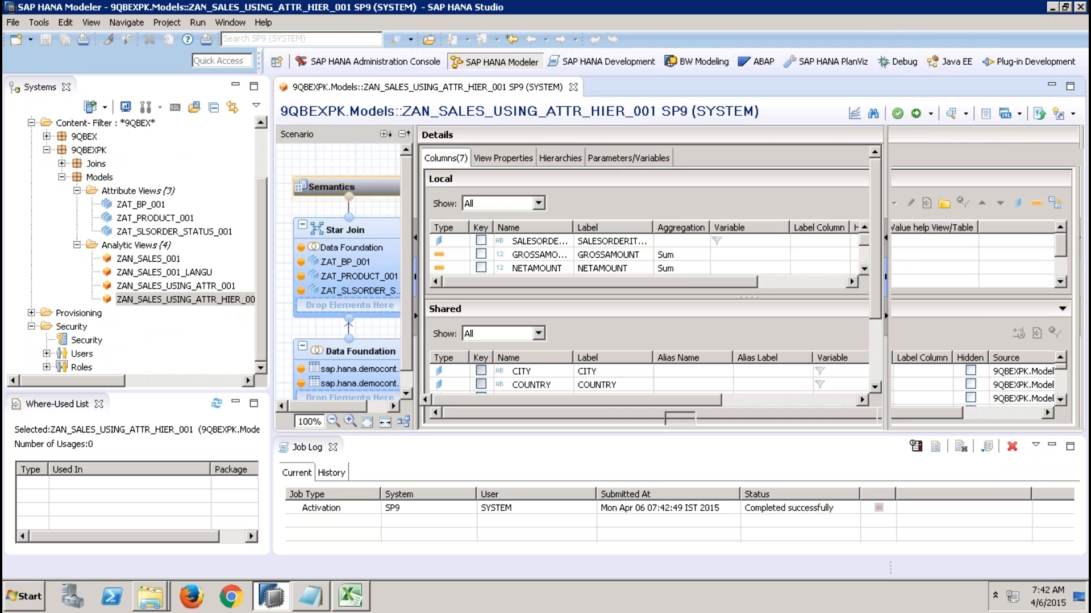
left_click(333, 448)
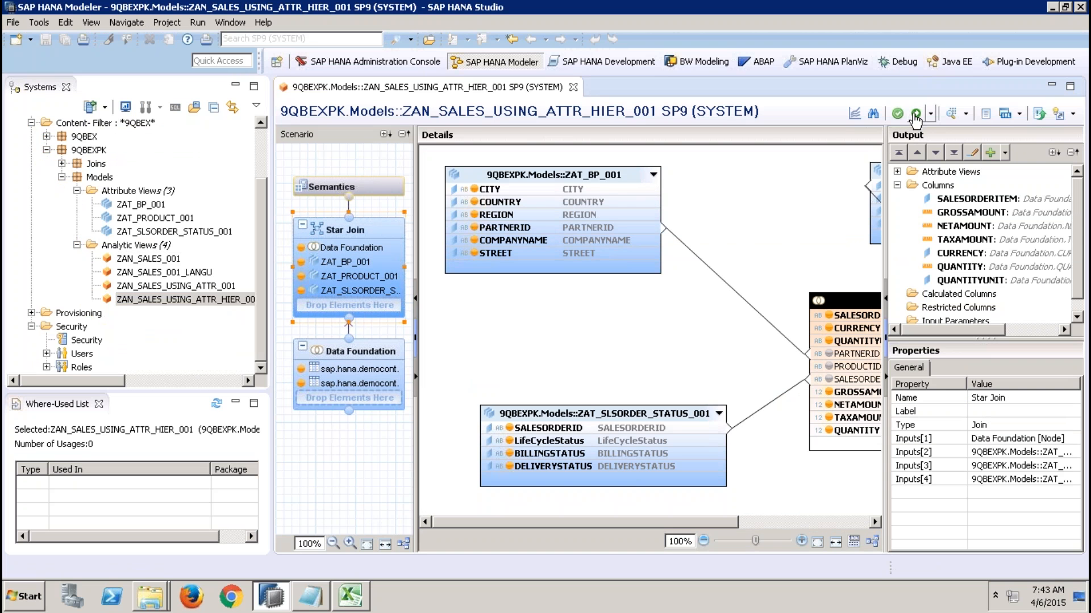
left_click(913, 114)
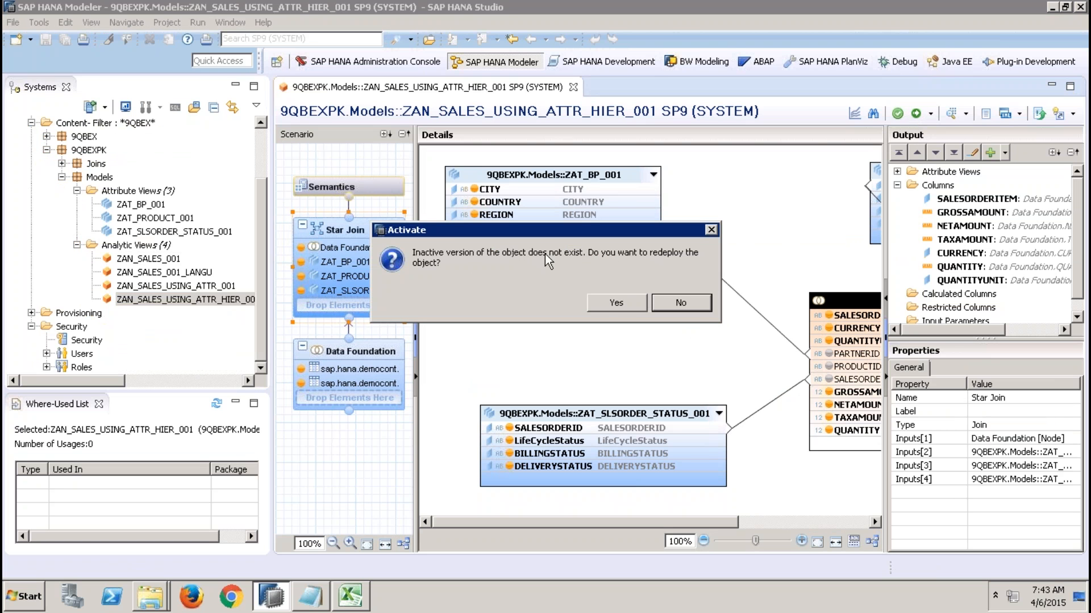
left_click(608, 302)
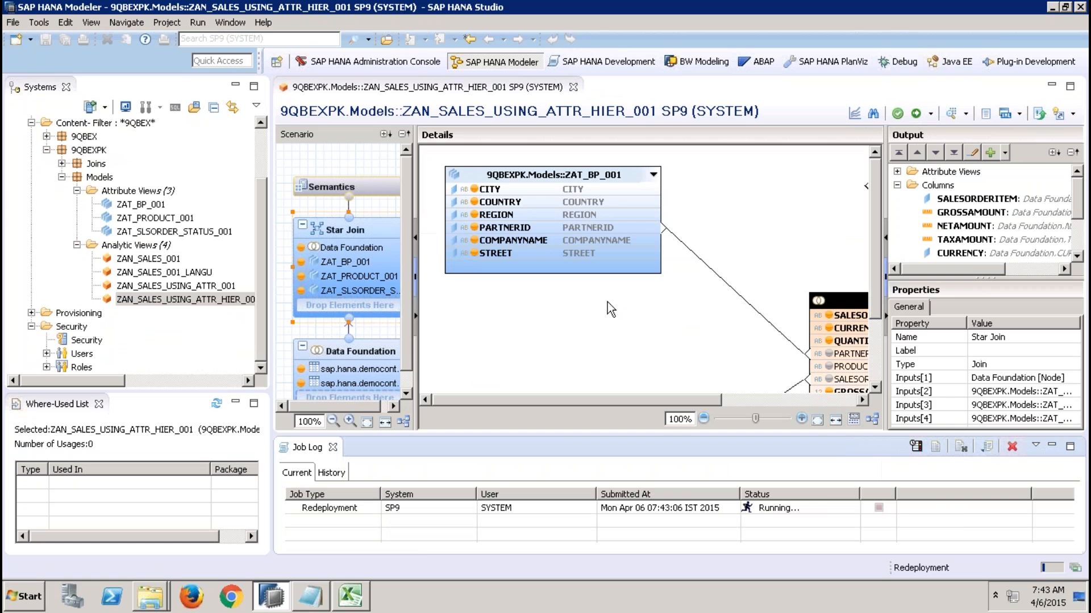
left_click(333, 447)
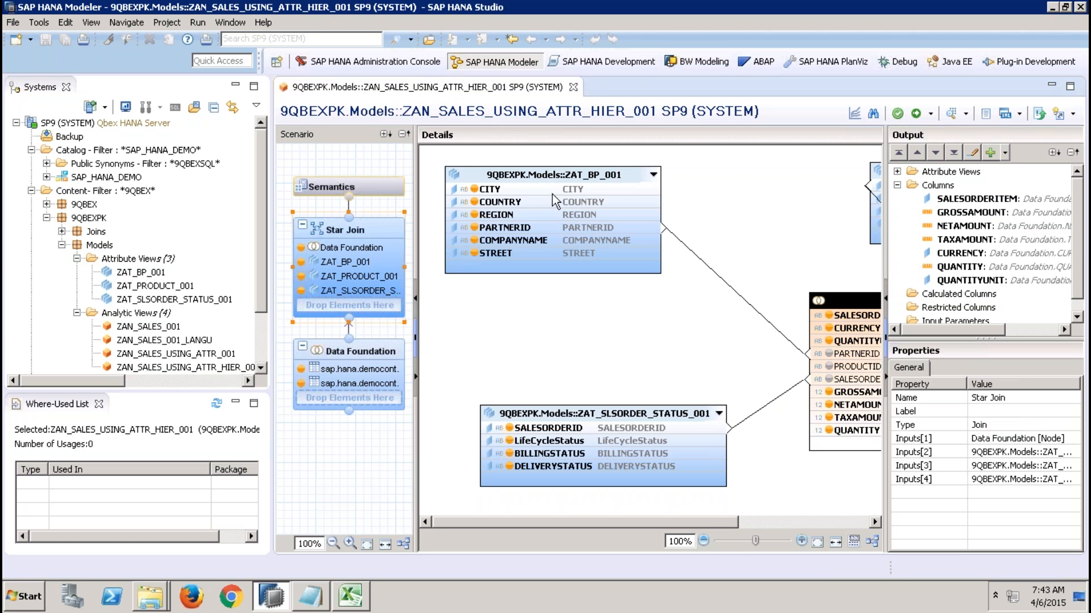
Close the Where-Used List and the ZAN_SALES_USING_ATTR_HIER_001 editor.
left_click_drag(259, 295, 261, 328)
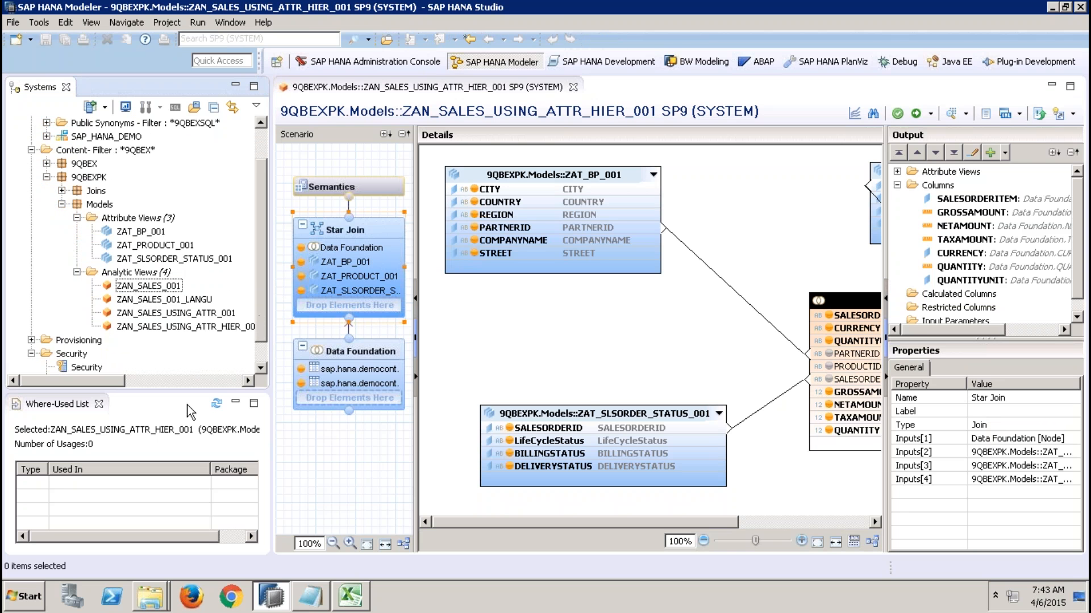
left_click(99, 404)
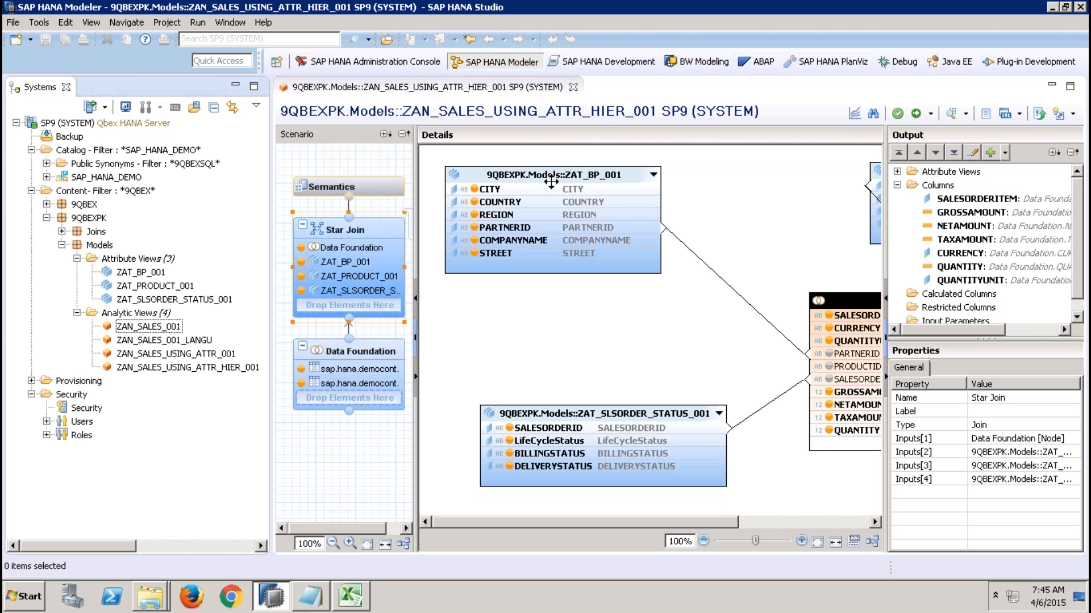
mouse_move(510, 226)
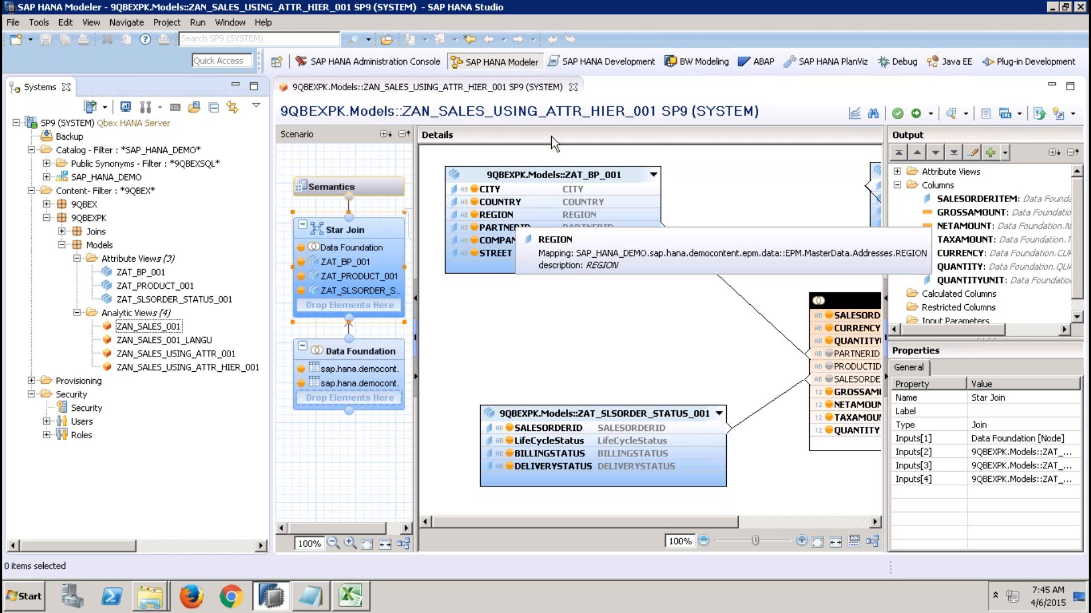
left_click(574, 89)
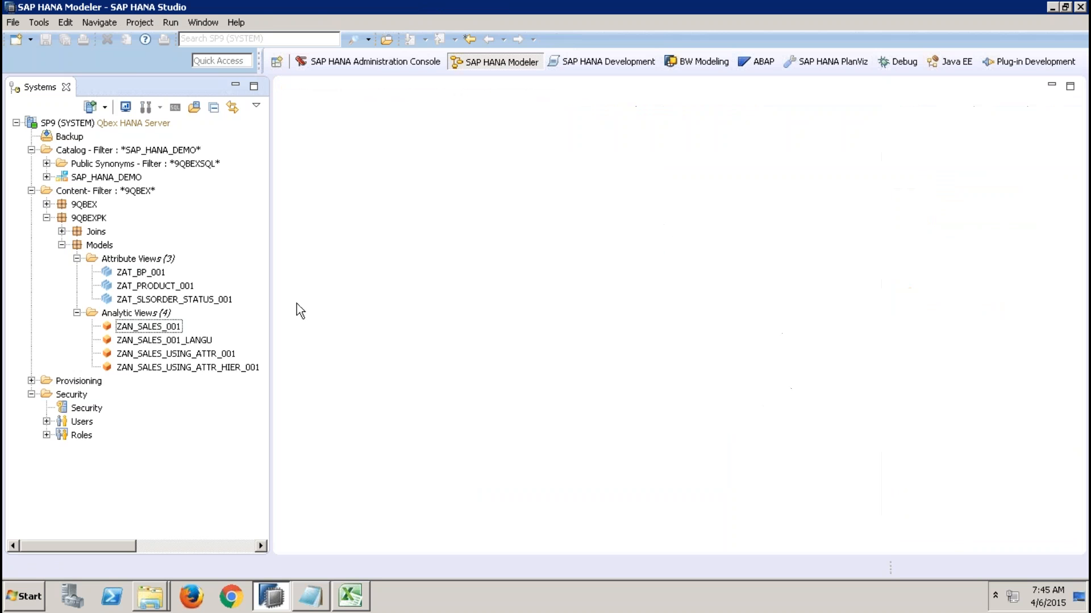
Create a new analytic view named ZAN_BP_REPORTING in the 9QBEXPK.Models package.
left_click(142, 315)
right_click(142, 321)
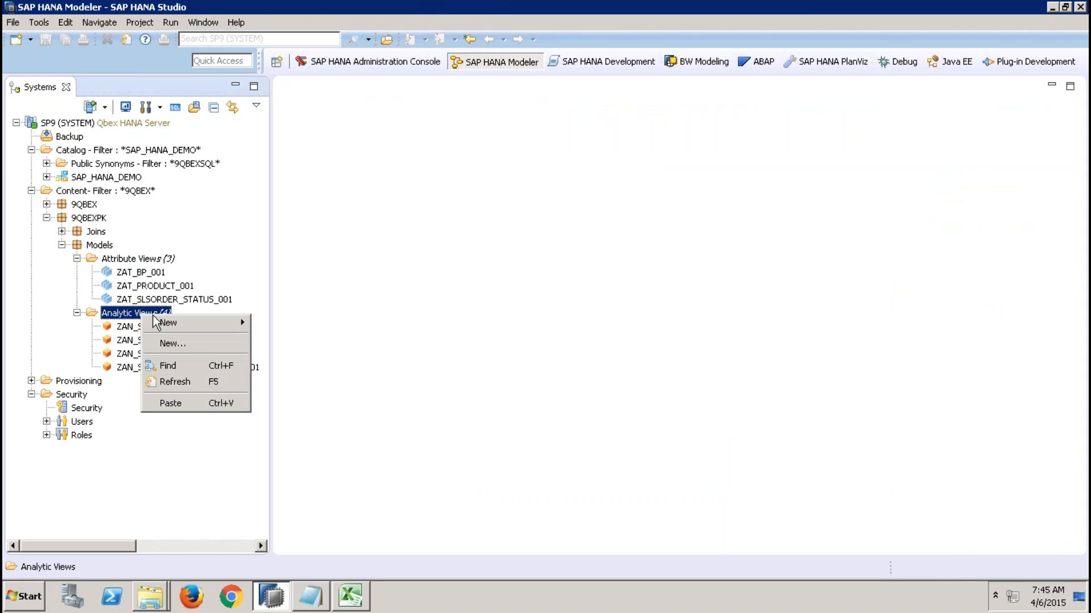
left_click(200, 343)
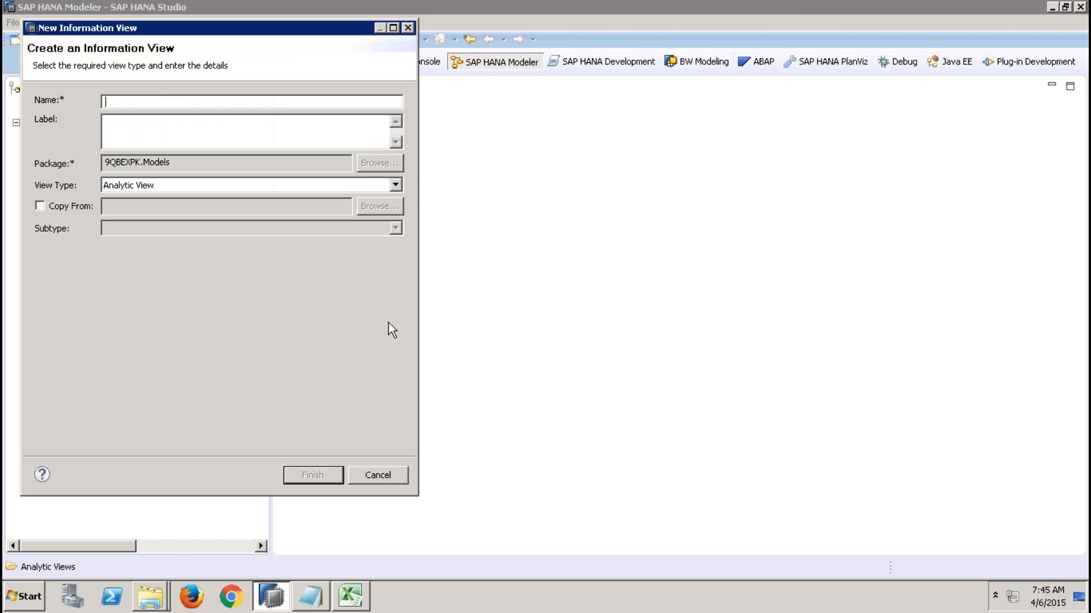
type("ZAN_BP_REPORTING")
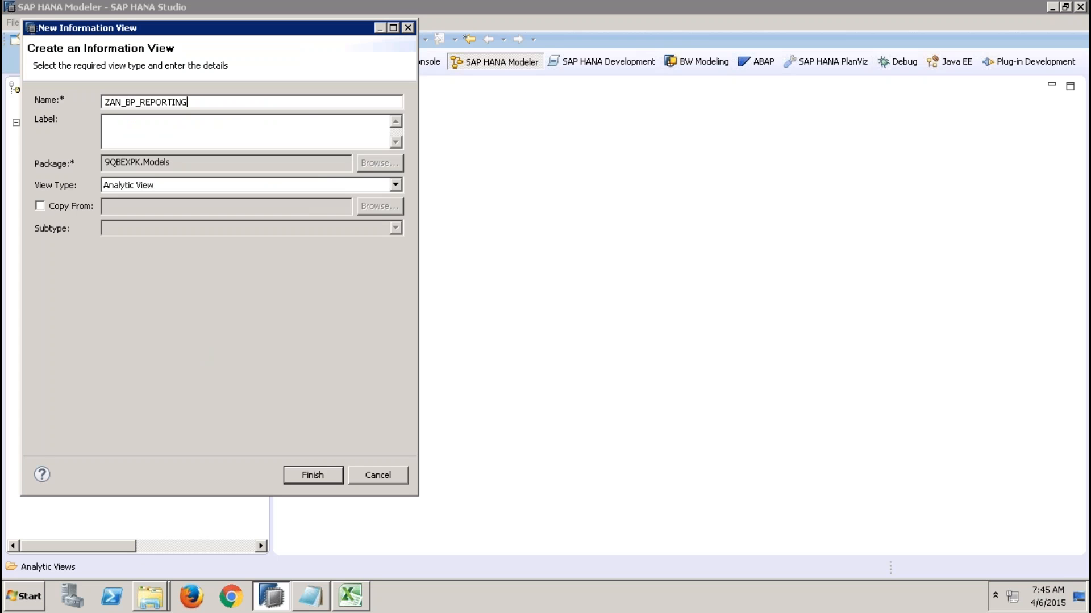
left_click(307, 121)
left_click(312, 474)
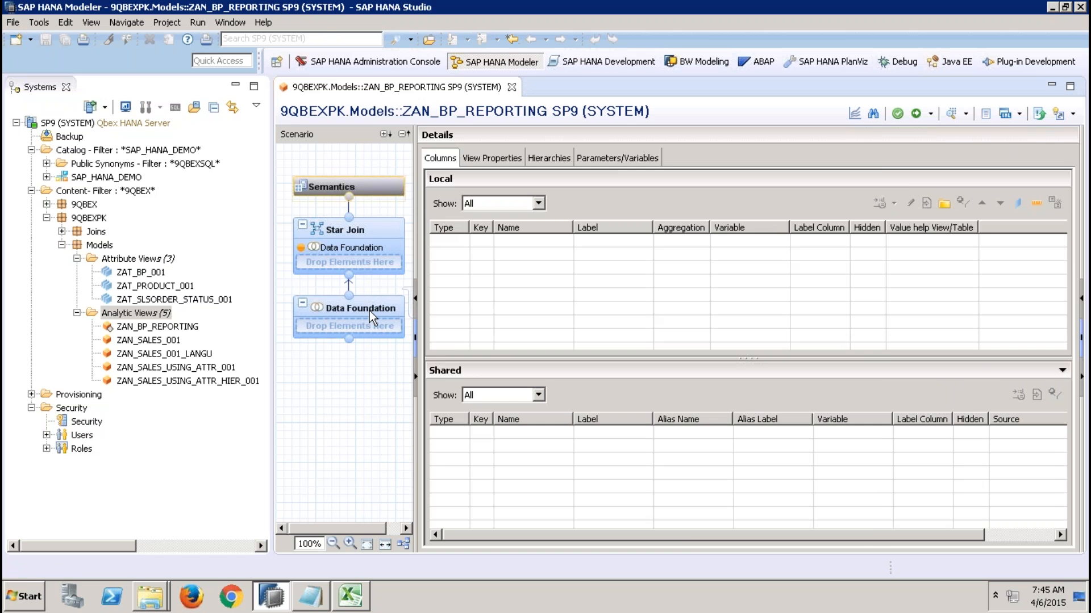
Find tables matching sap.hana.demo and add the EPM.MasterData Addresses and BusinessPartner tables to the data foundation.
left_click(366, 307)
right_click(527, 268)
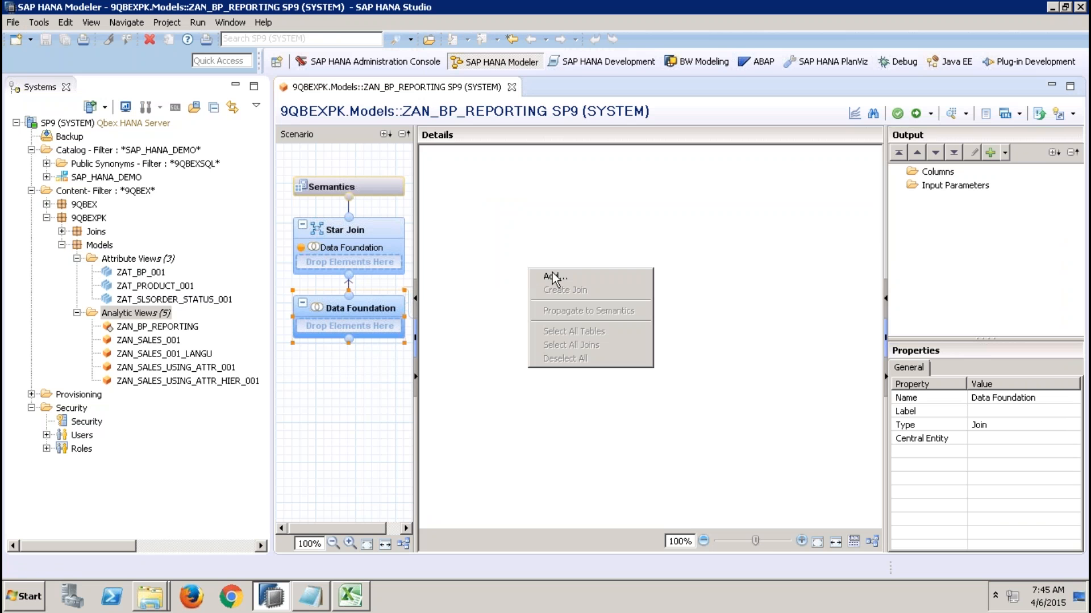
left_click(552, 276)
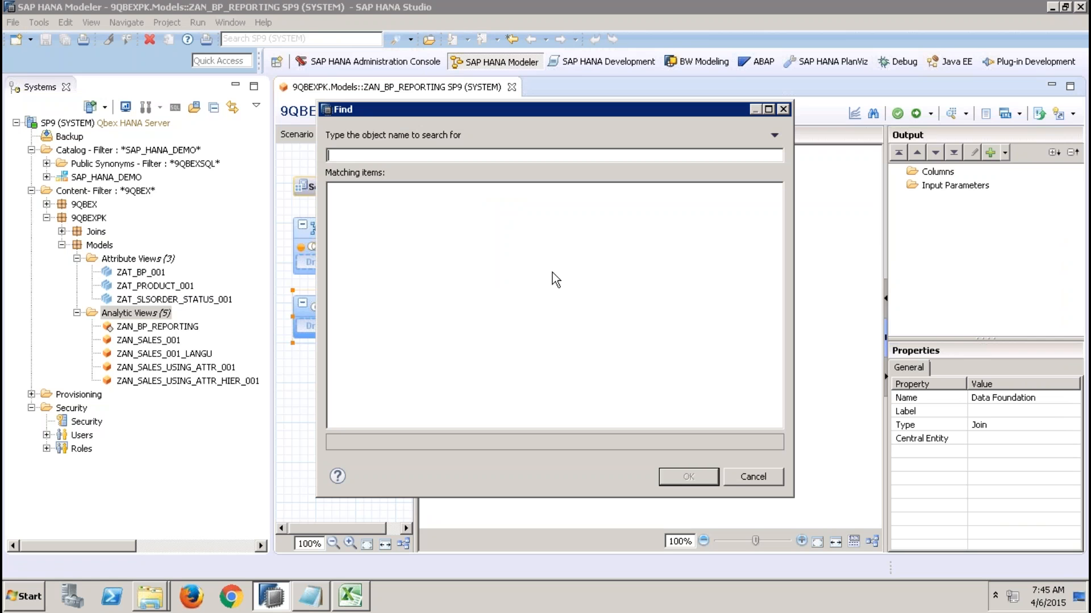
type("sap.hana.")
type("demo")
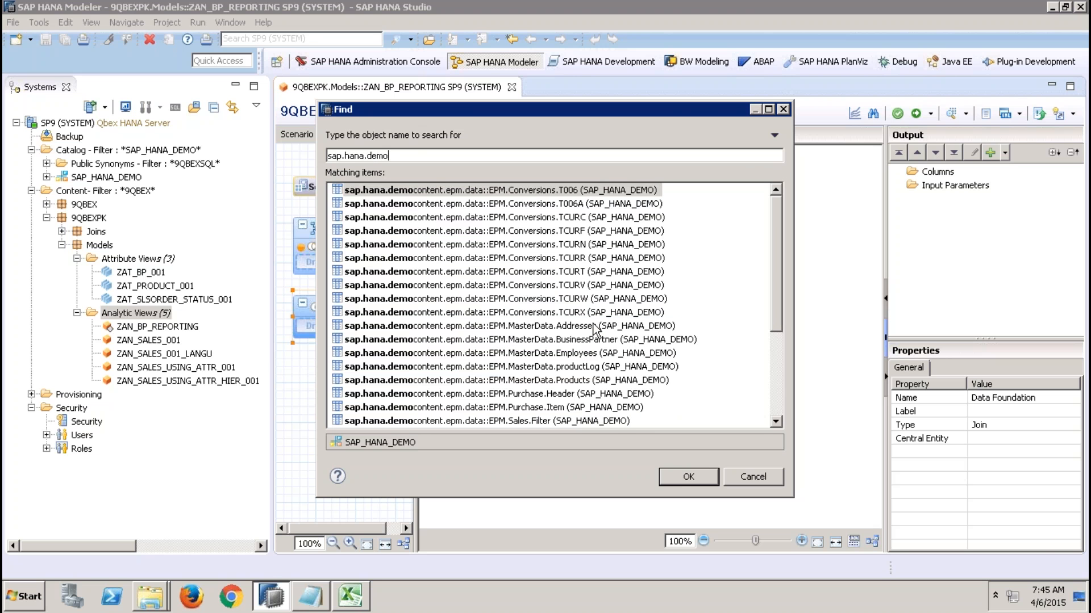
left_click_drag(594, 327, 597, 341)
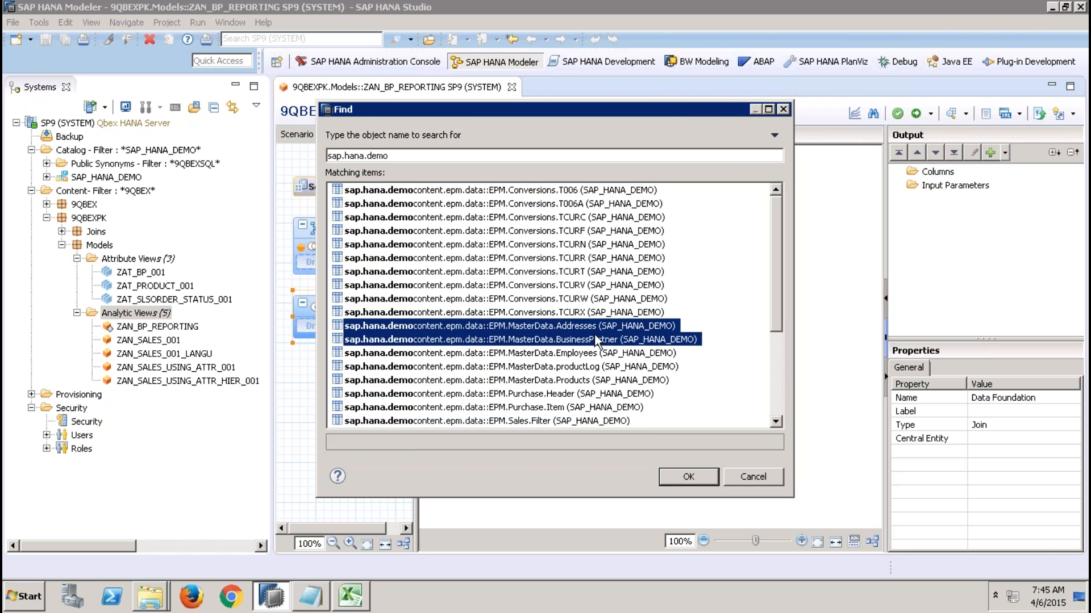
left_click(673, 472)
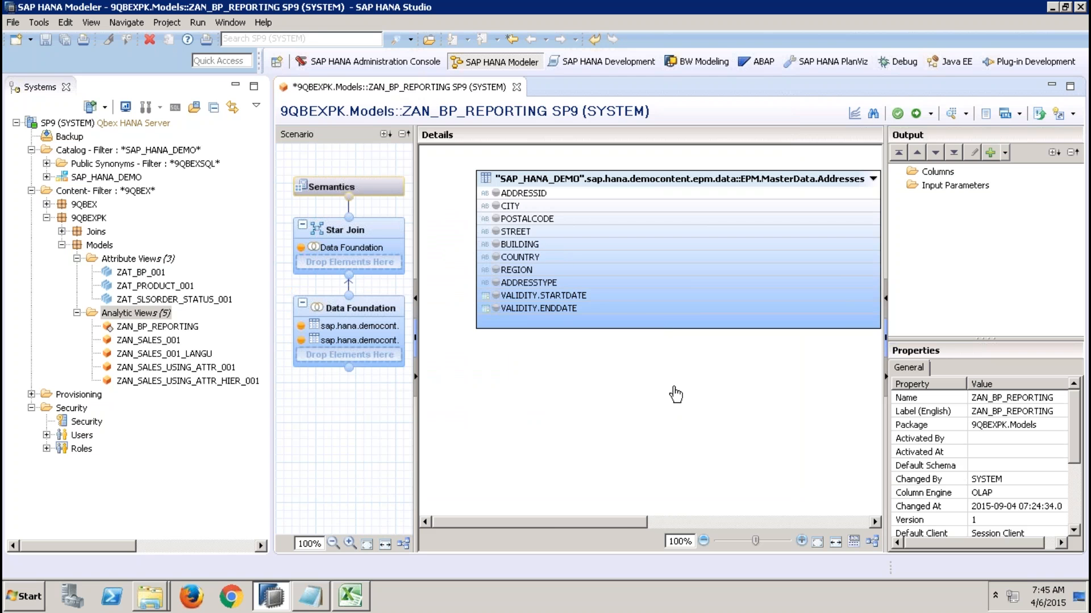
Create a referential join in the data foundation from the BusinessPartner table's ADDRESSID to the Addresses table's ADDRESSID.
right_click(675, 394)
left_click(698, 418)
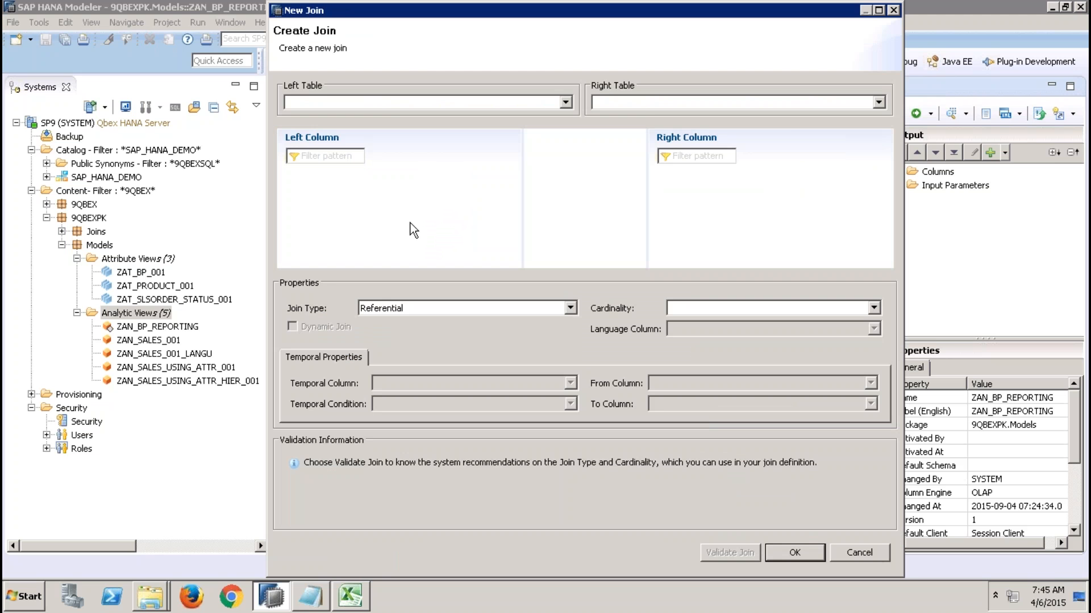
left_click(393, 100)
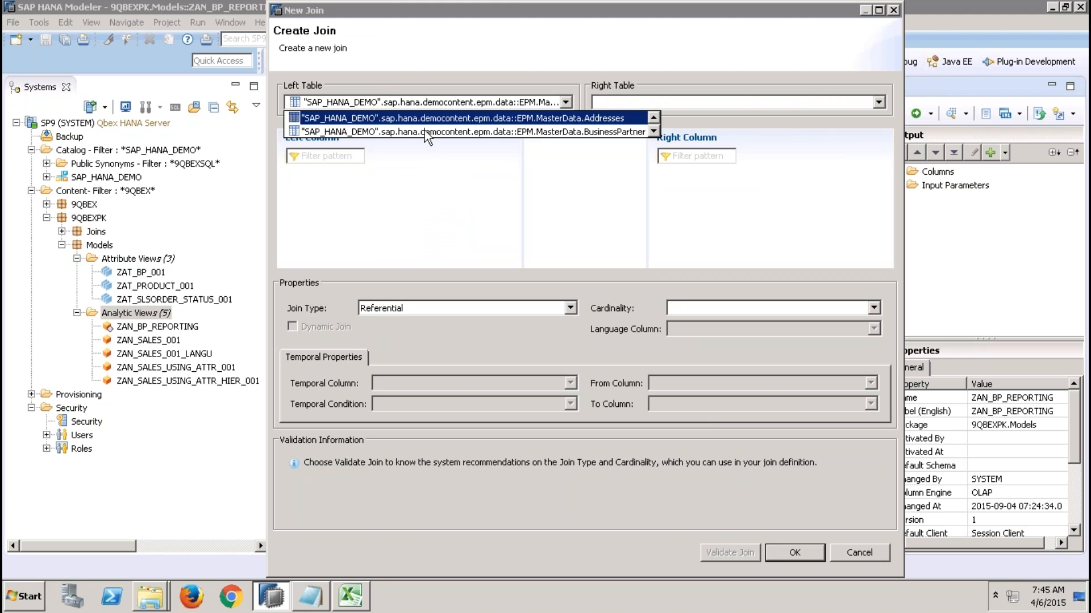
left_click(425, 130)
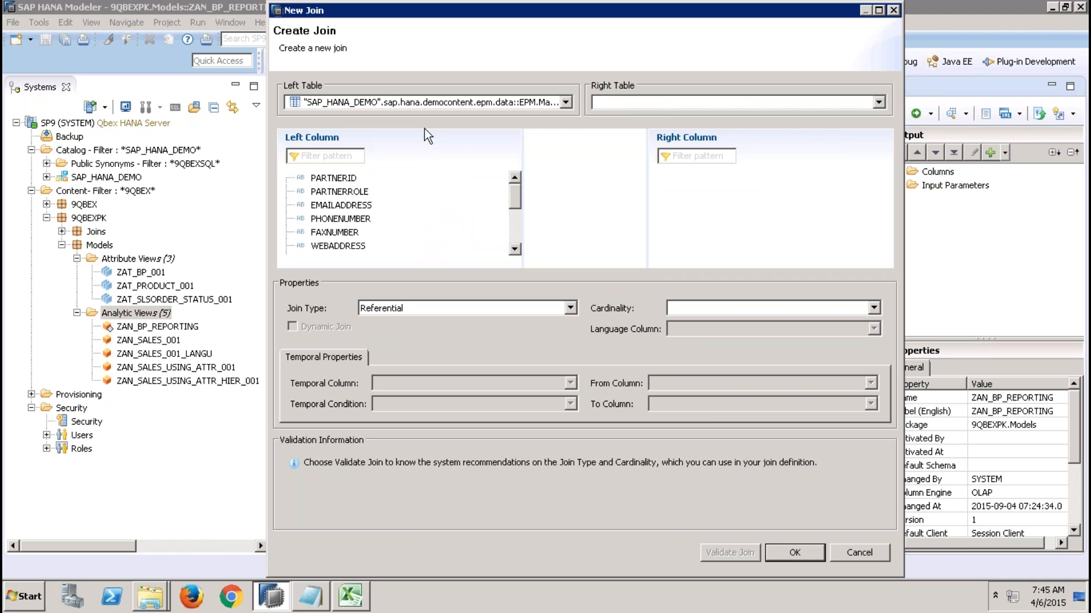
left_click(618, 101)
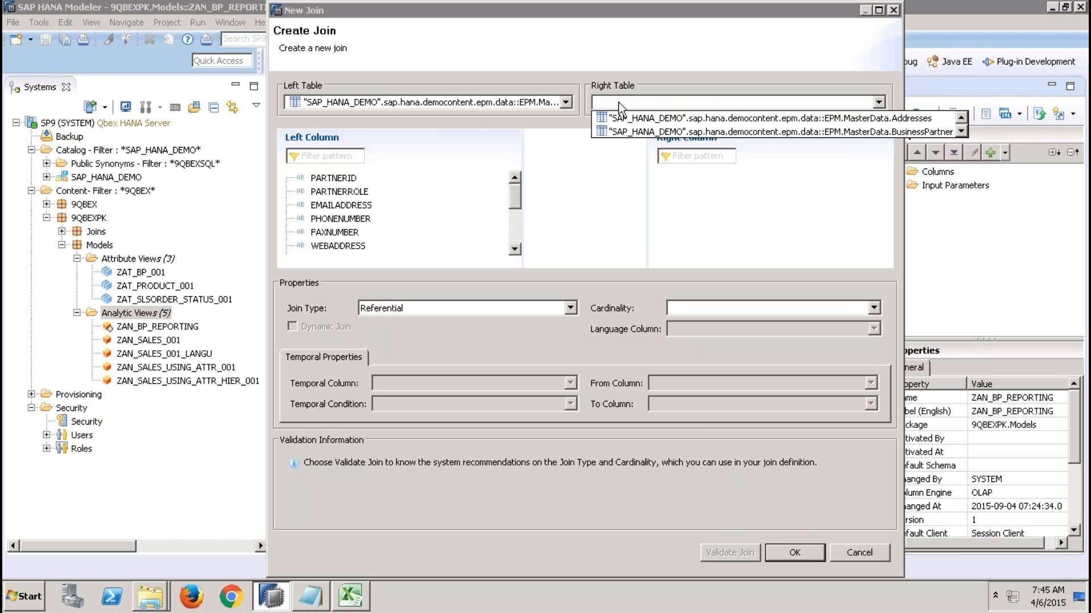
left_click(647, 121)
left_click(512, 237)
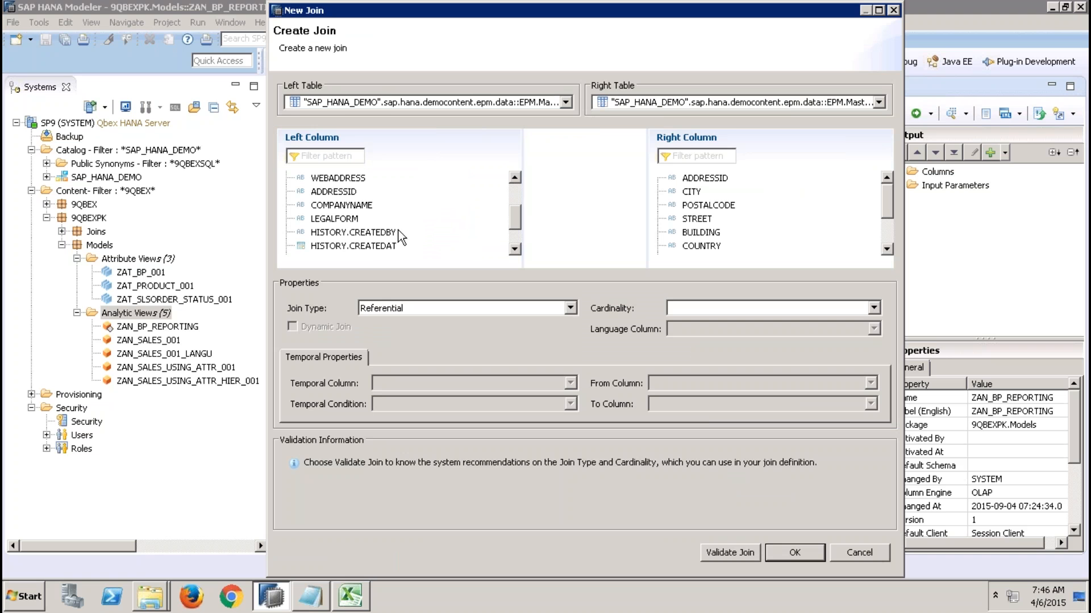
left_click_drag(341, 191, 705, 179)
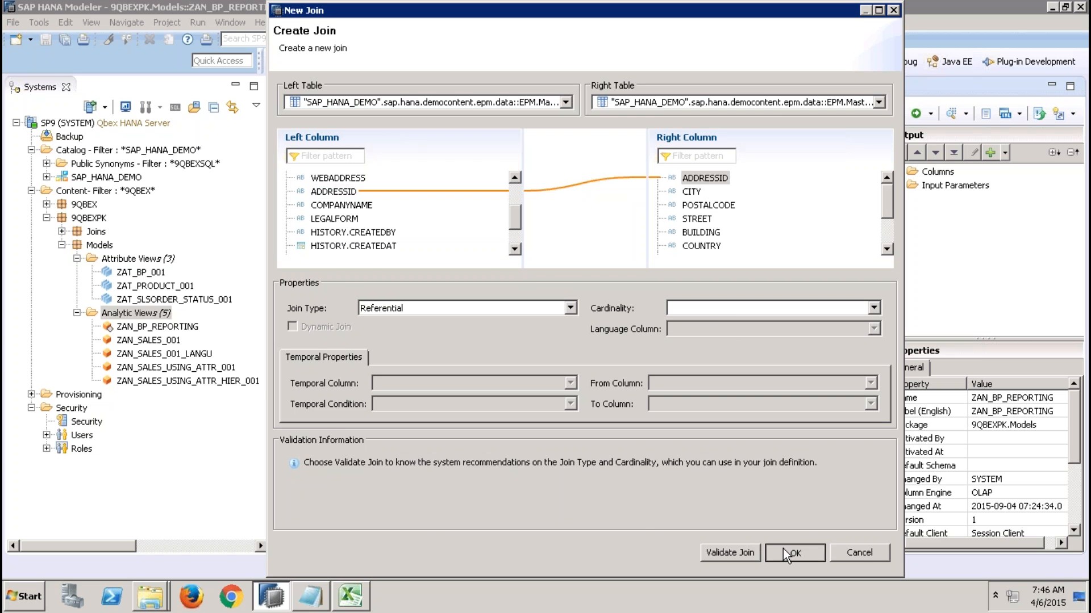
left_click(793, 552)
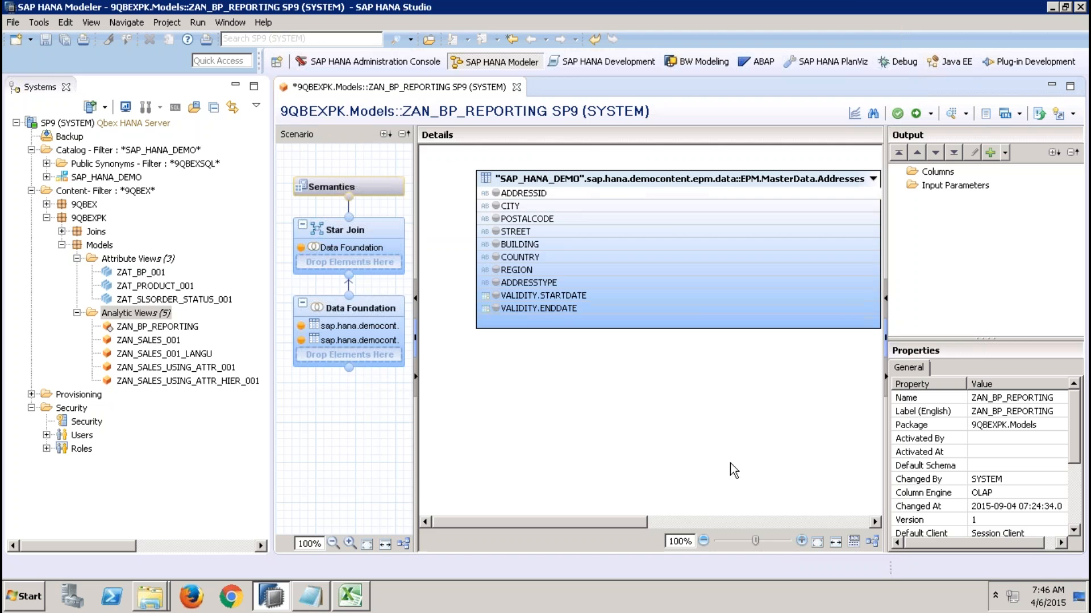
Add CITY, COUNTRY and REGION from Addresses, plus PARTNERID, COMPANYNAME and CURRENCY from BusinessPartner, to the data foundation output.
left_click(494, 206)
left_click(496, 257)
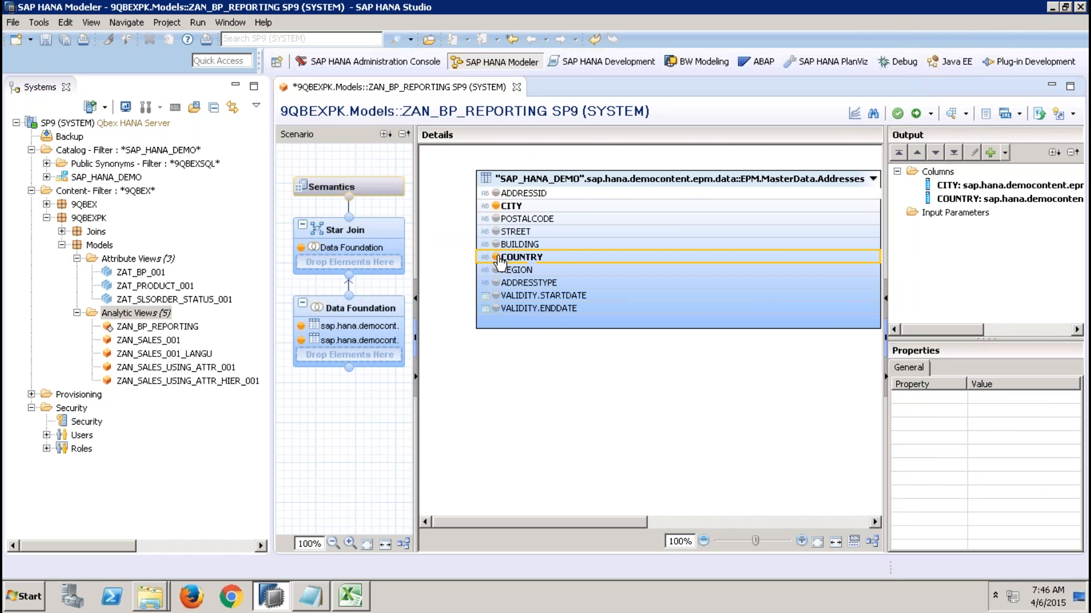
left_click(510, 271)
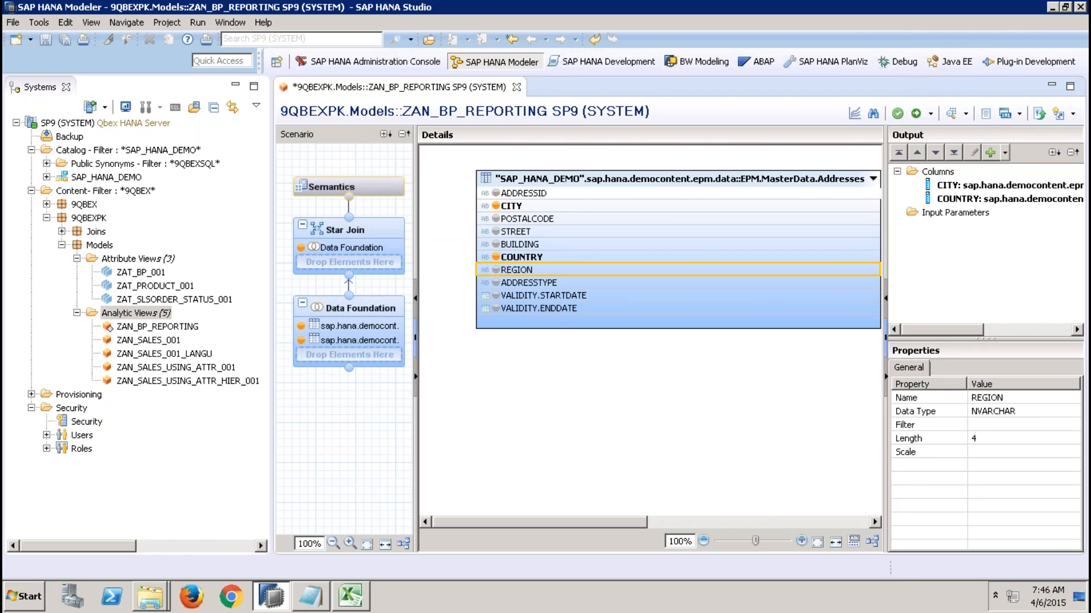
left_click(495, 270)
left_click(726, 520)
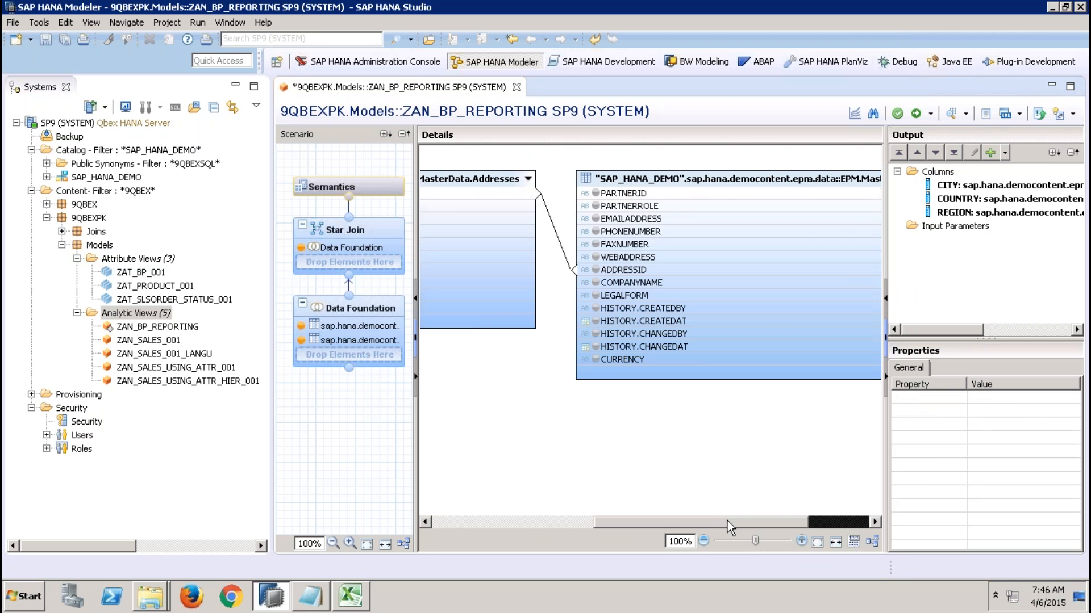
left_click(595, 193)
left_click(595, 282)
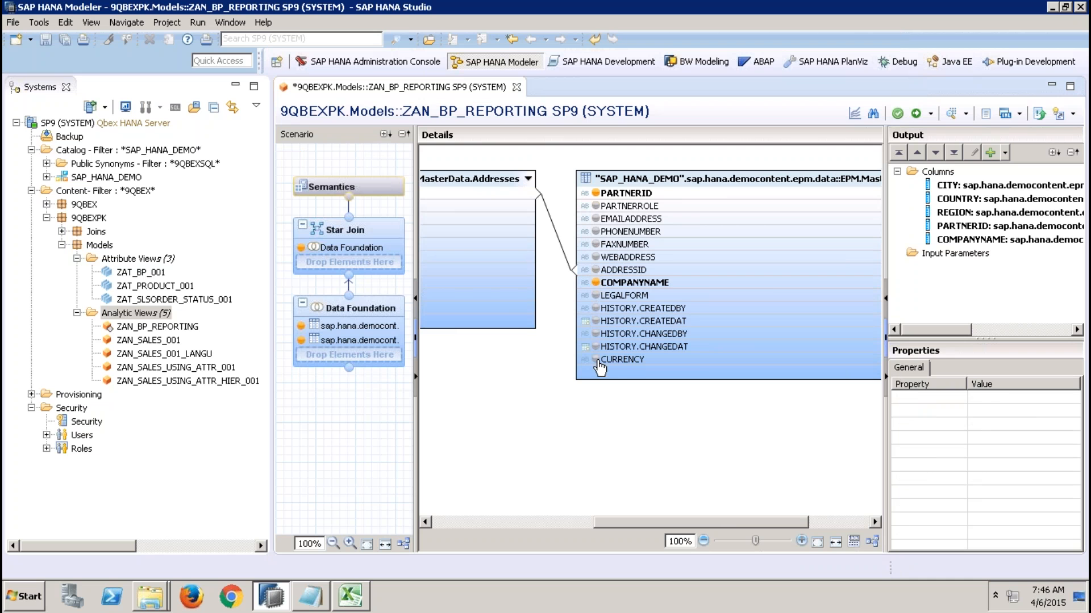
left_click(596, 359)
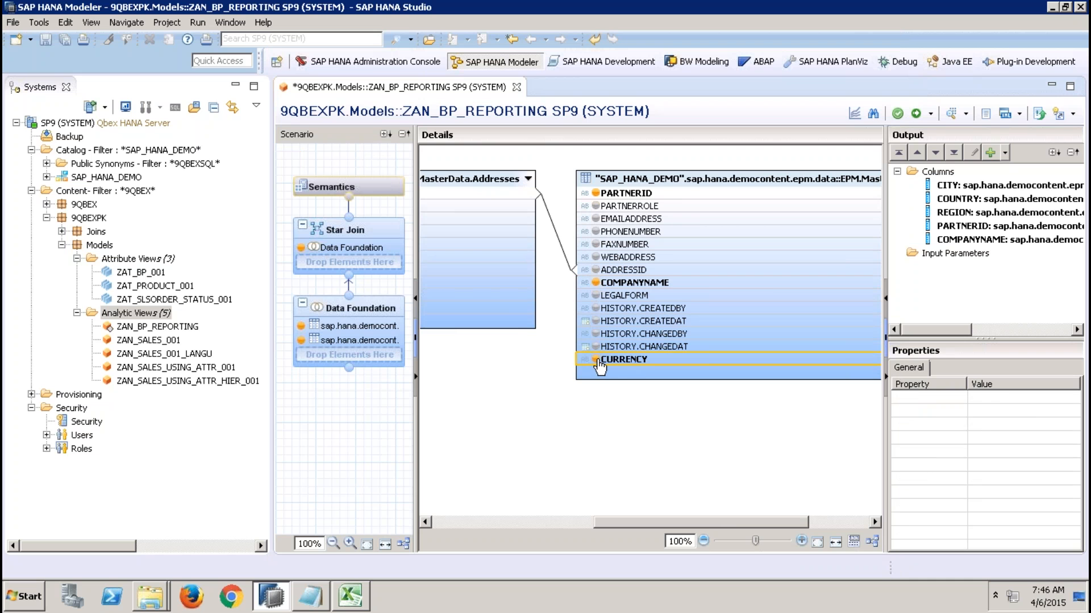
Start a new calculated column in the star join, named counter, with data type INTEGER.
left_click(382, 230)
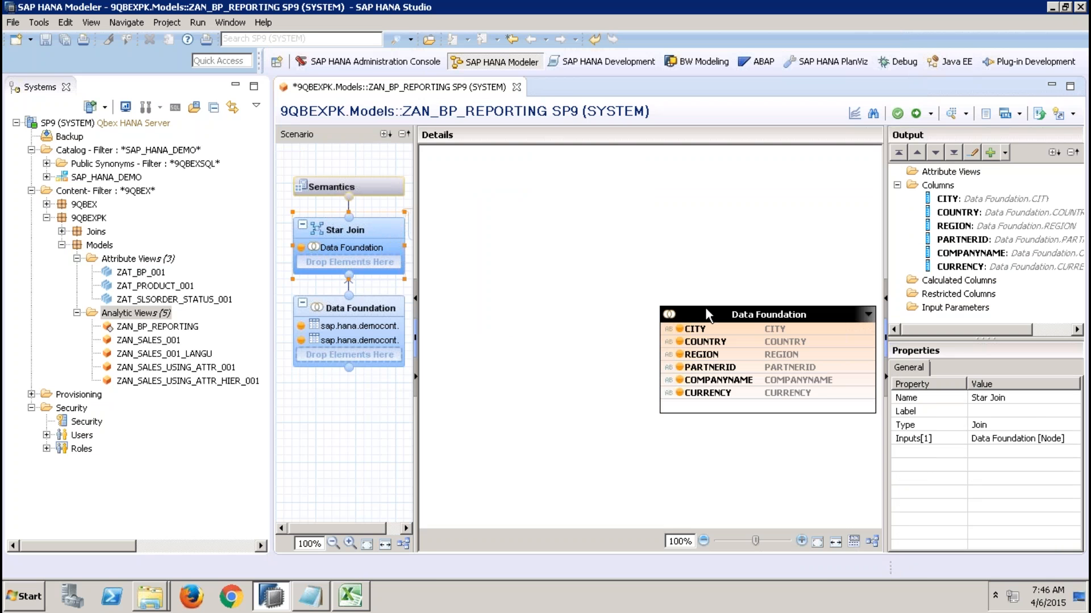
left_click_drag(707, 314, 654, 293)
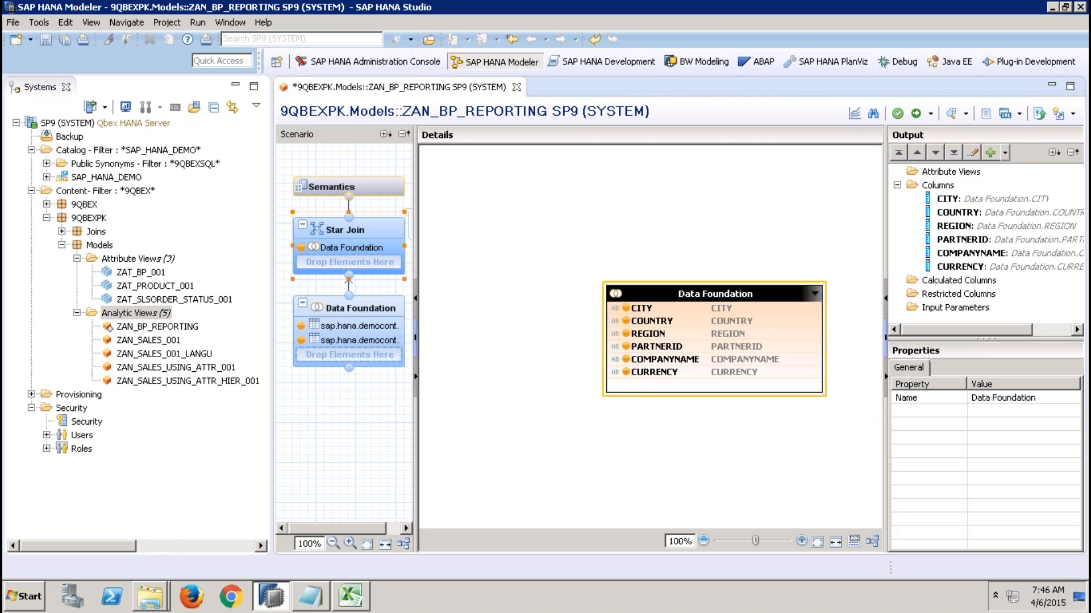
left_click(960, 282)
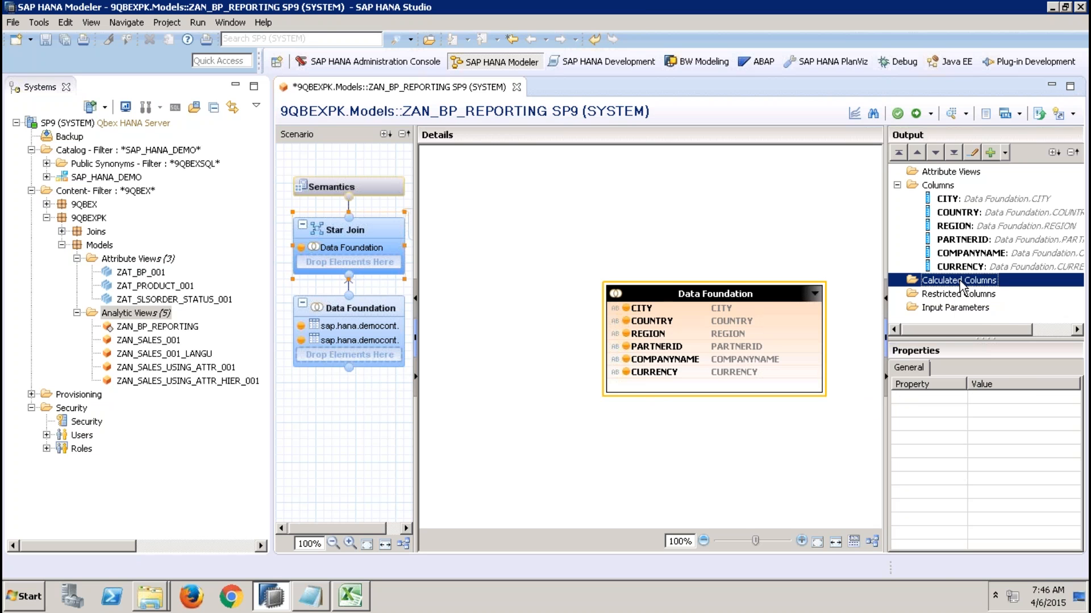
right_click(960, 283)
left_click(994, 291)
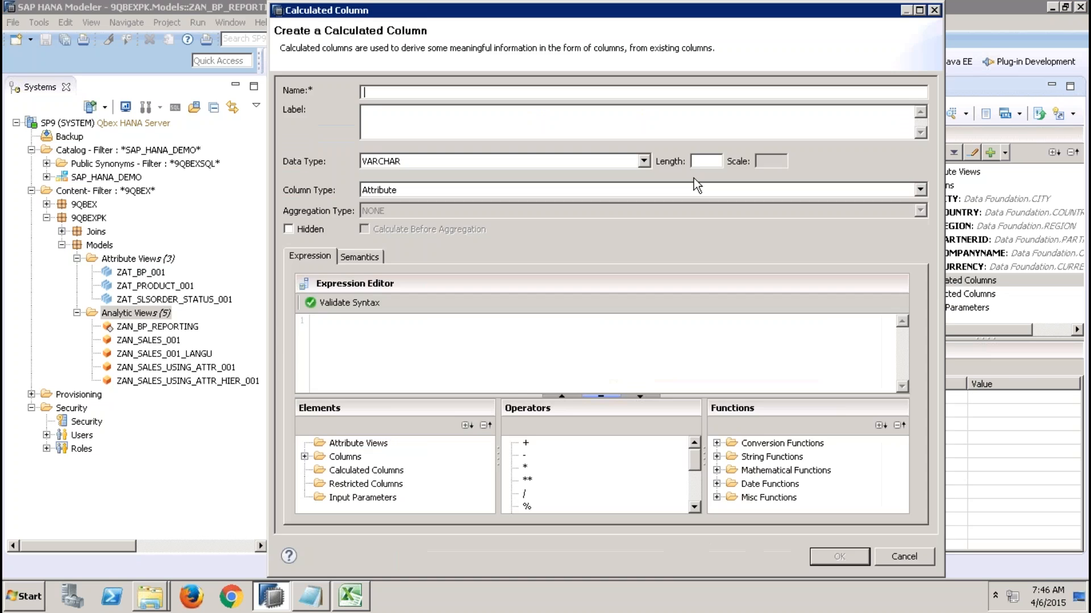
type("counter")
left_click(479, 162)
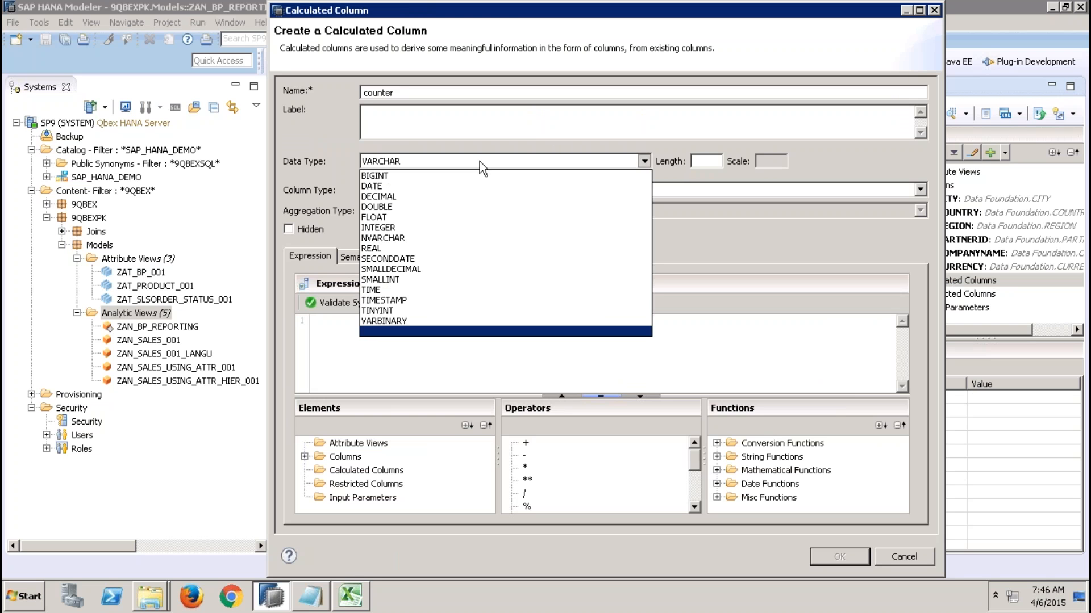
left_click(397, 229)
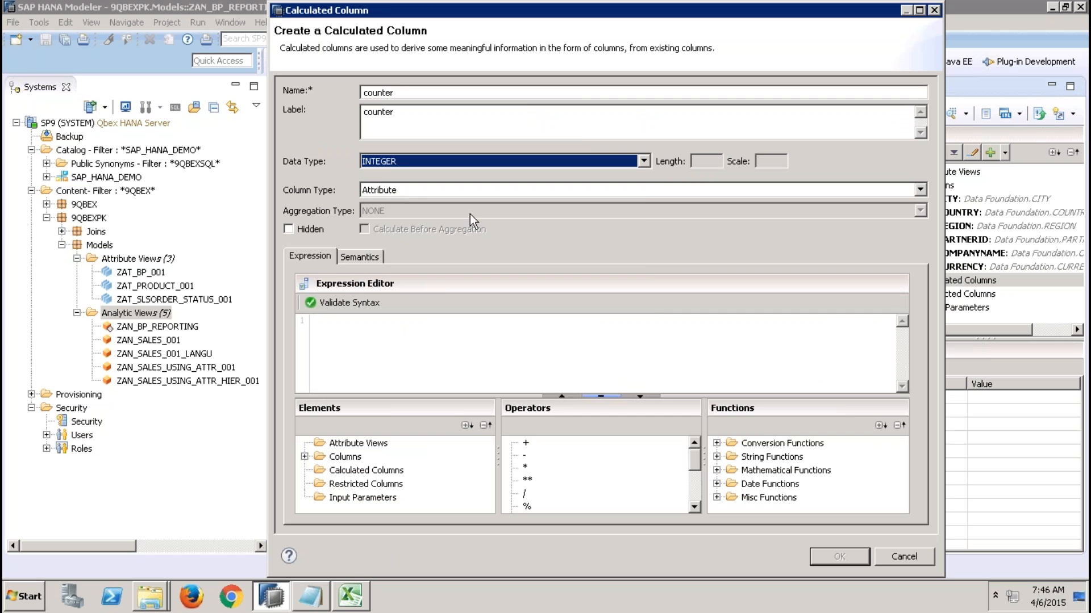
Make the counter column a Measure with the expression 1 and create it.
left_click(404, 192)
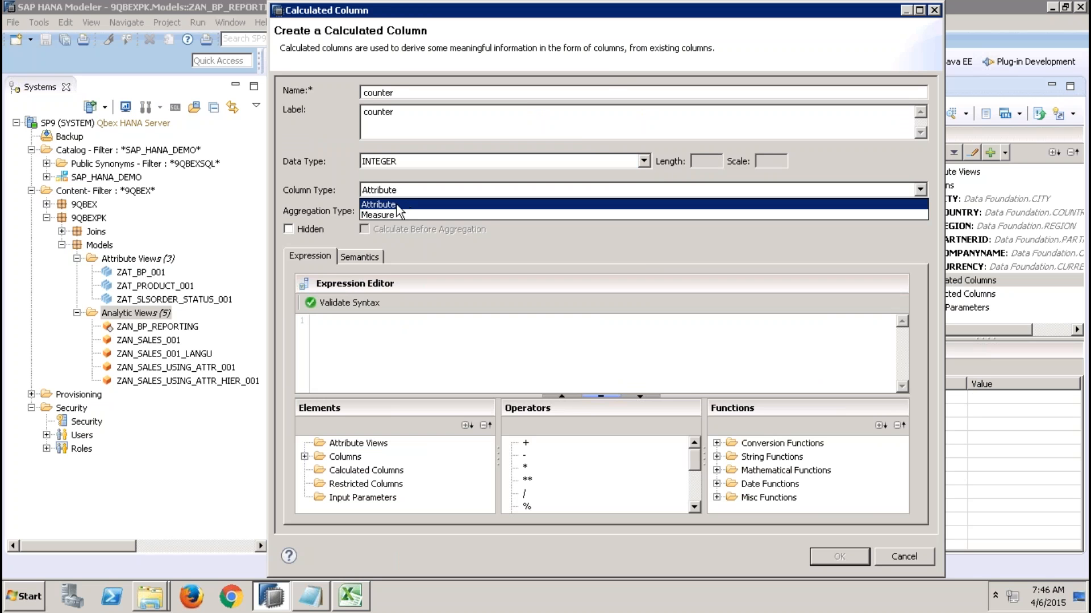
left_click(383, 213)
left_click(350, 325)
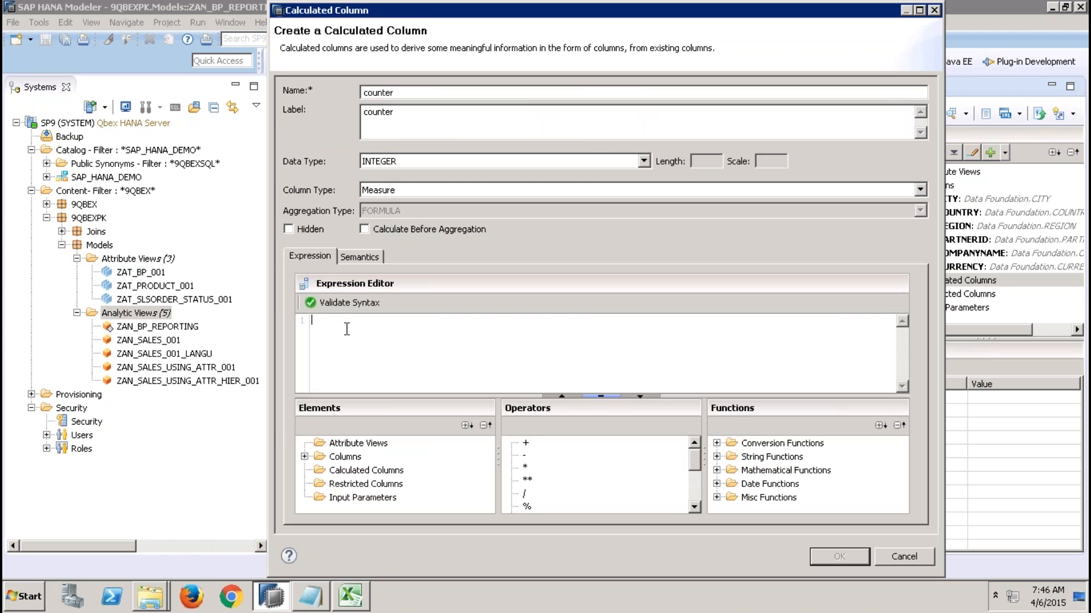
type("1")
left_click(822, 556)
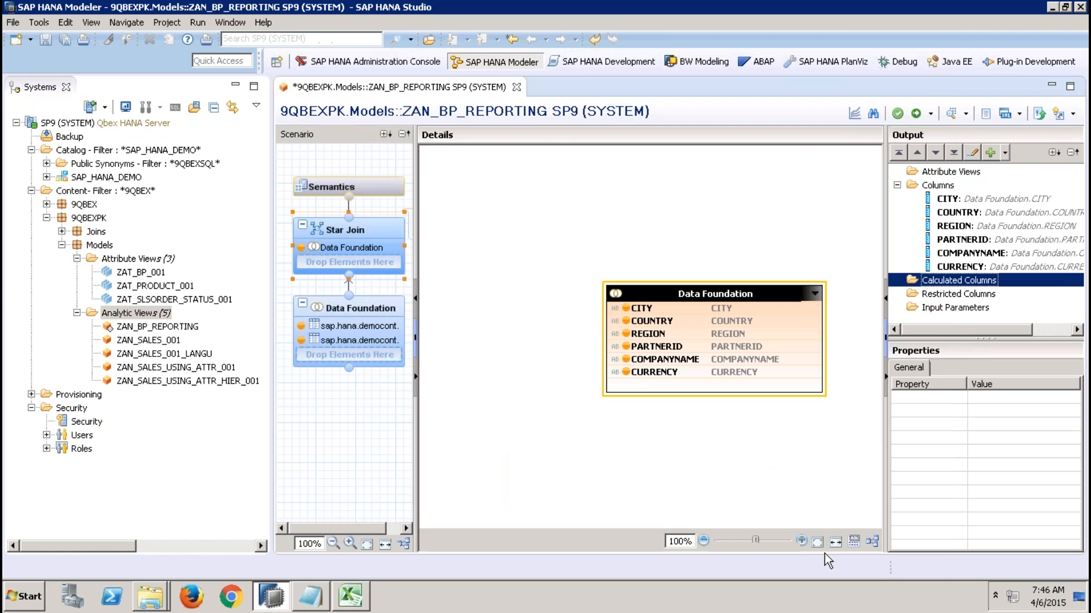
Open the view's semantics and try to auto-assign the column types.
left_click(383, 202)
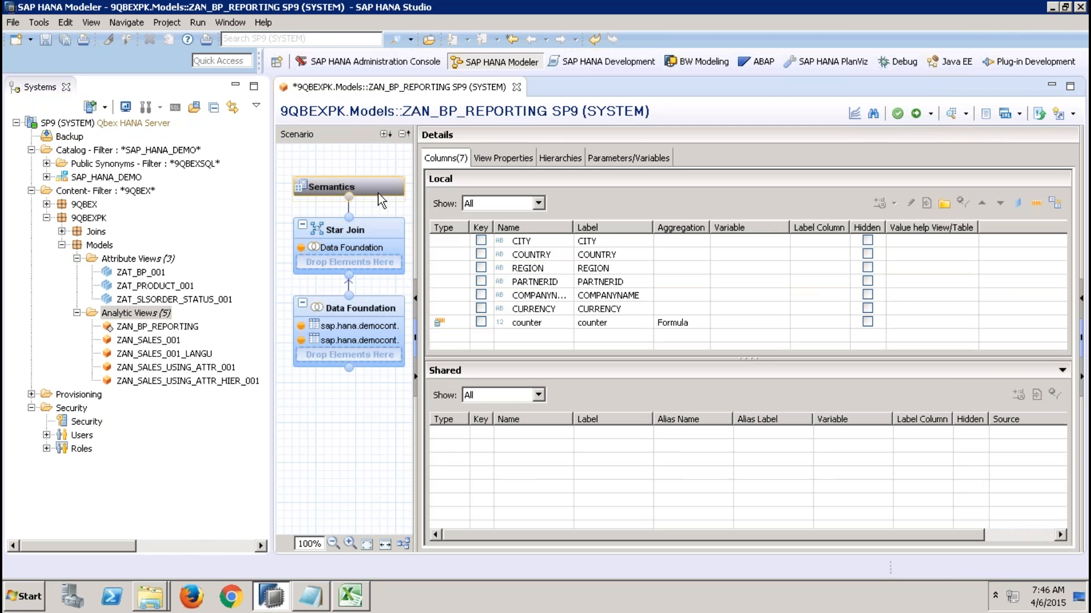
left_click(1054, 203)
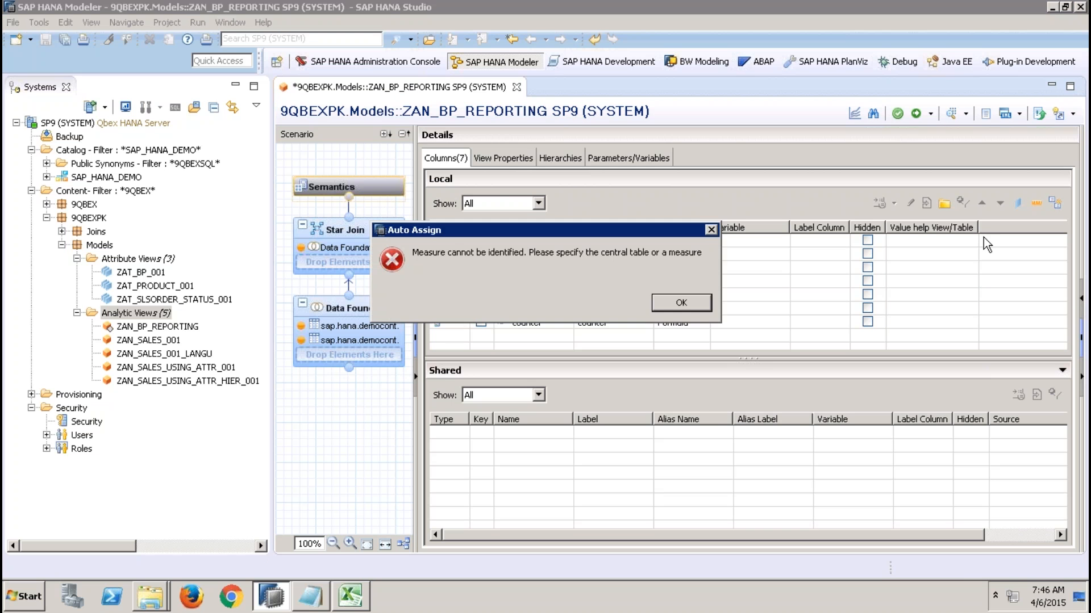
left_click(684, 304)
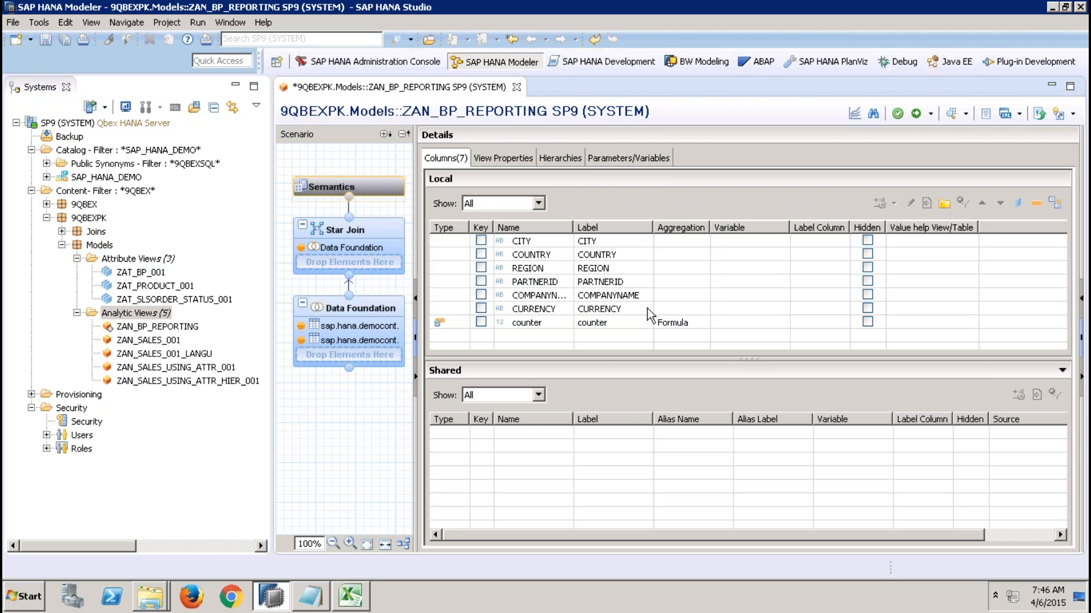
Set the counter column's type to Measure in the semantics.
left_click(451, 323)
left_click(462, 322)
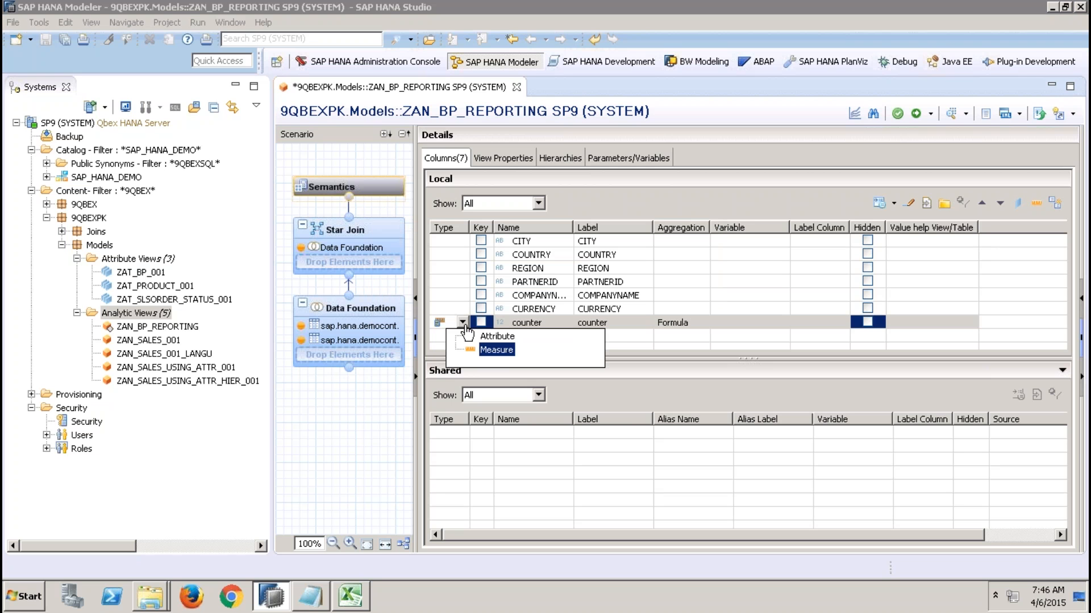
left_click(494, 349)
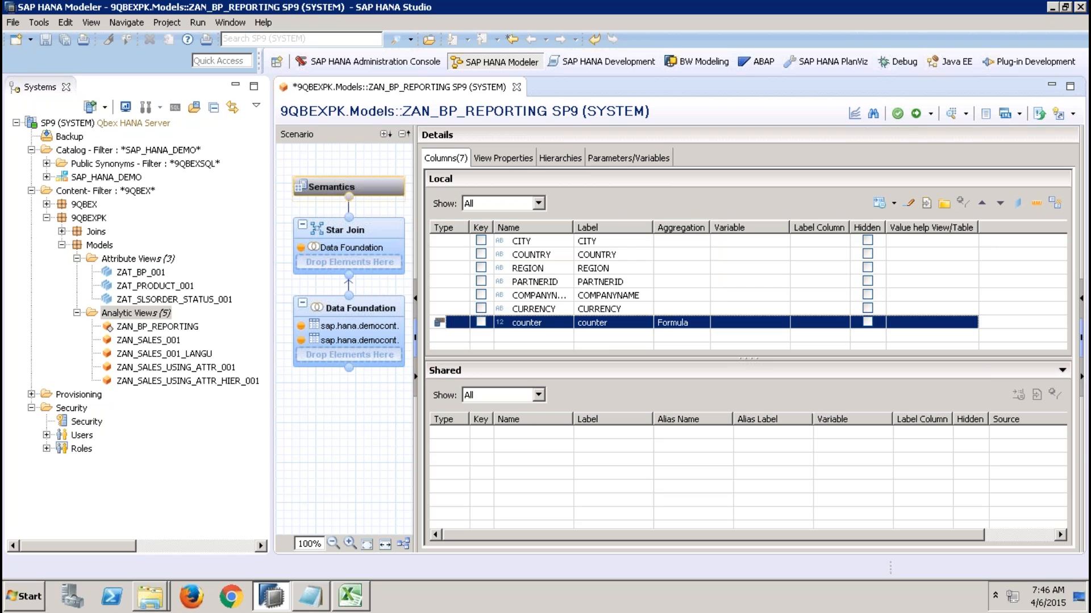
Set the CITY, COUNTRY and REGION columns to type Attribute in the semantics.
left_click(462, 243)
left_click(462, 242)
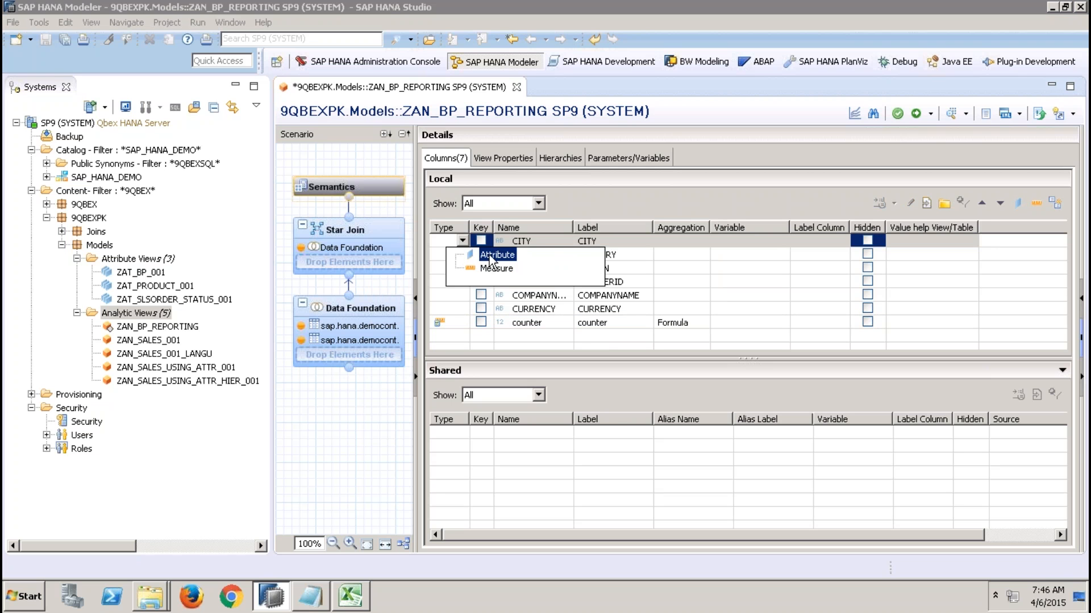
left_click(493, 252)
left_click(461, 255)
left_click(461, 254)
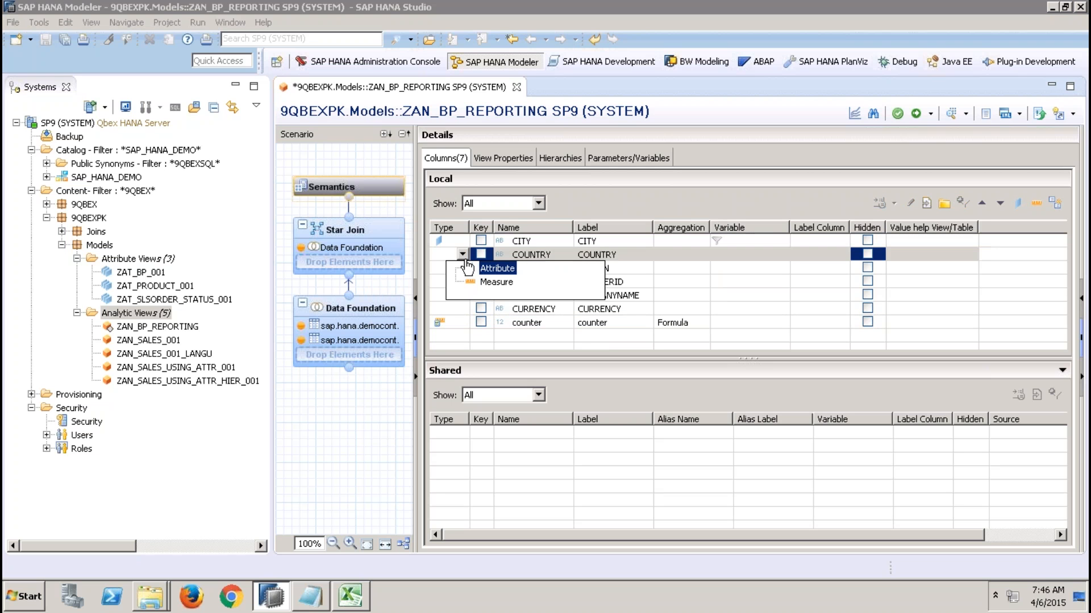
left_click(497, 269)
left_click(462, 268)
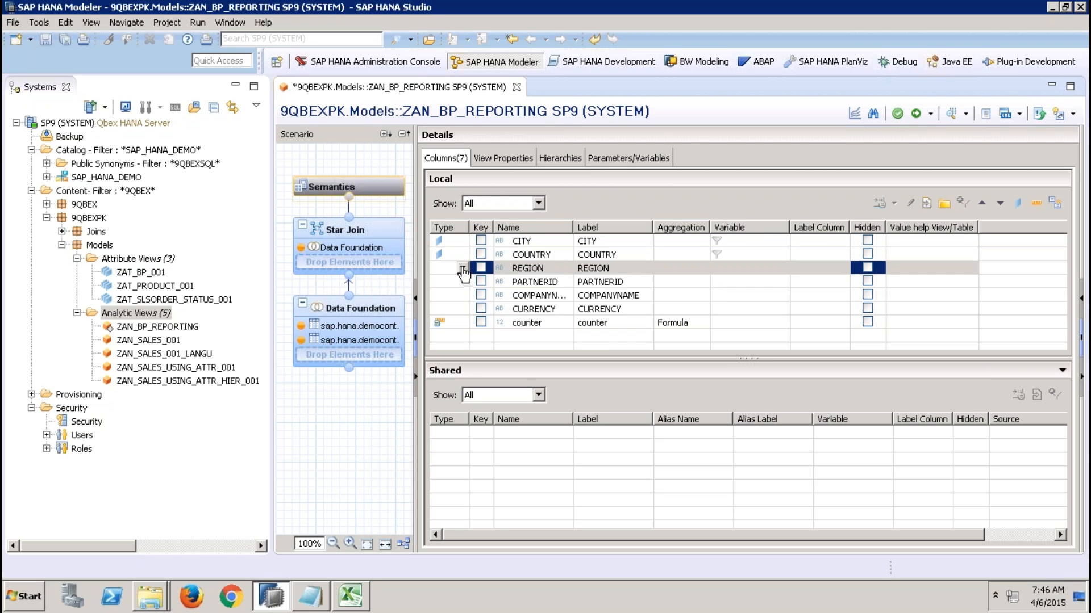
left_click(462, 268)
left_click(482, 281)
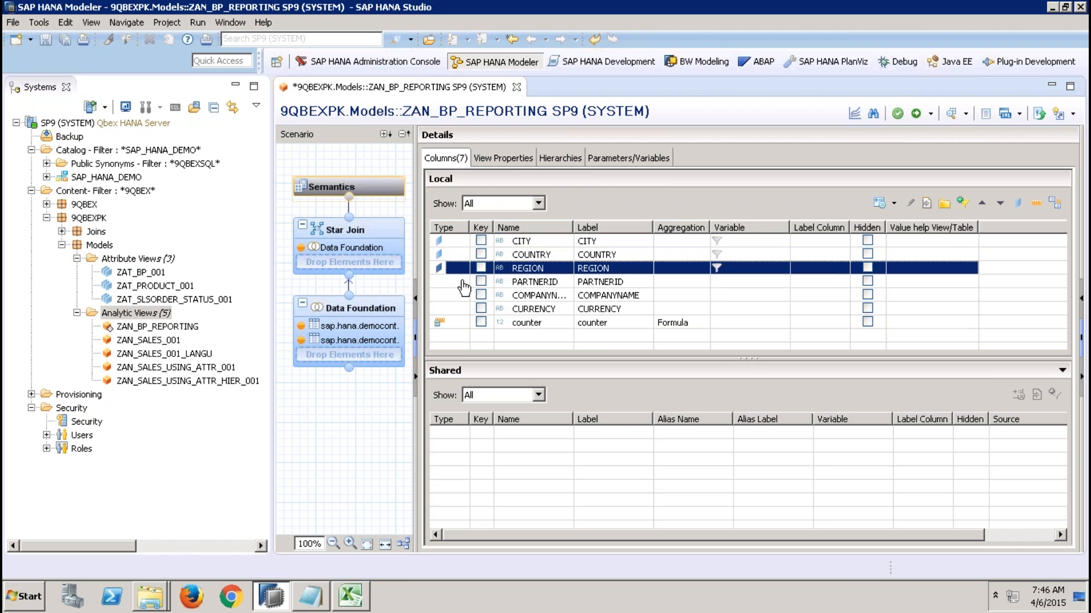
Set the PARTNERID, COMPANYNAME and CURRENCY columns to type Attribute and try to activate the view.
left_click(462, 282)
left_click(462, 281)
left_click(497, 296)
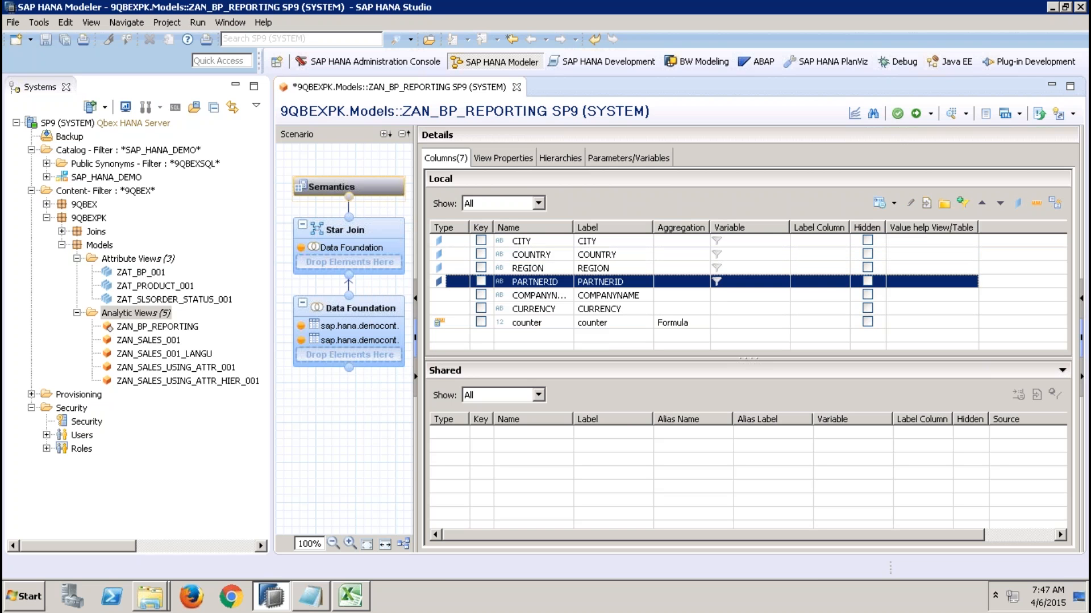
left_click(462, 295)
left_click(462, 295)
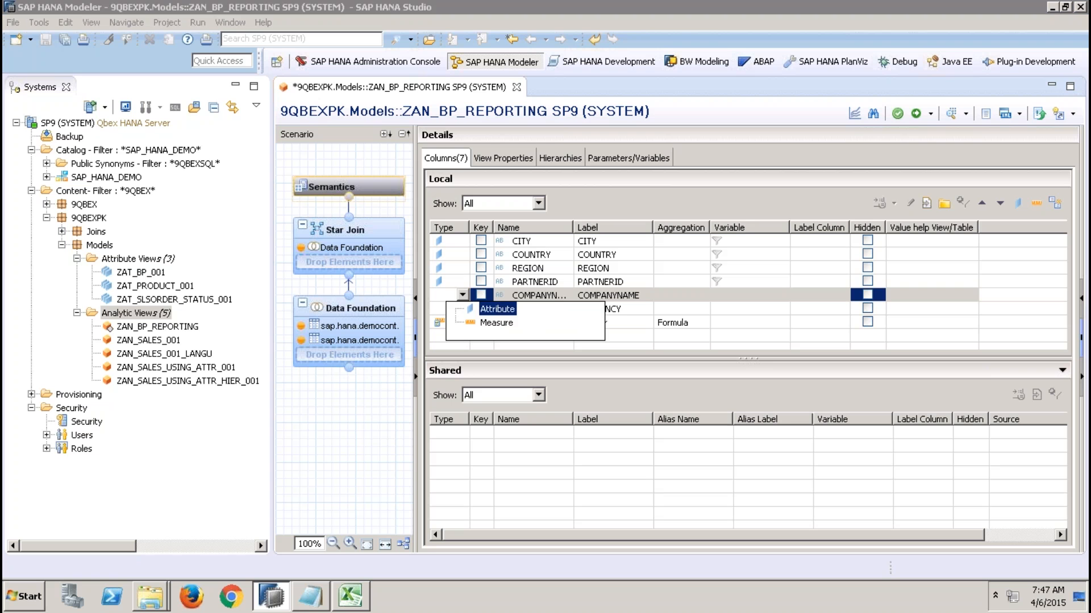
left_click(497, 308)
left_click(497, 309)
left_click(462, 309)
left_click(462, 308)
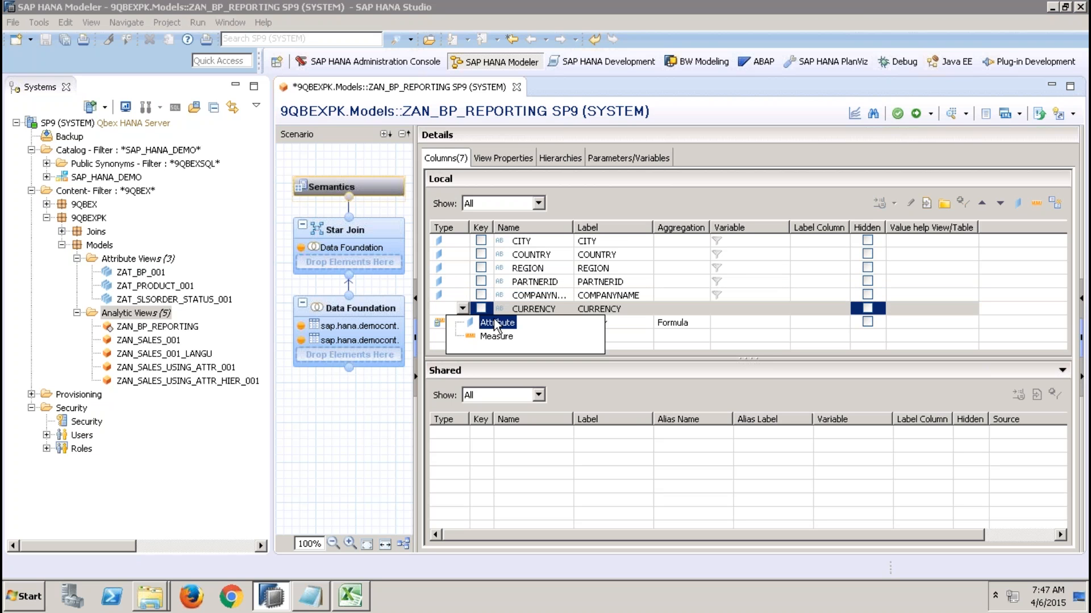
left_click(493, 319)
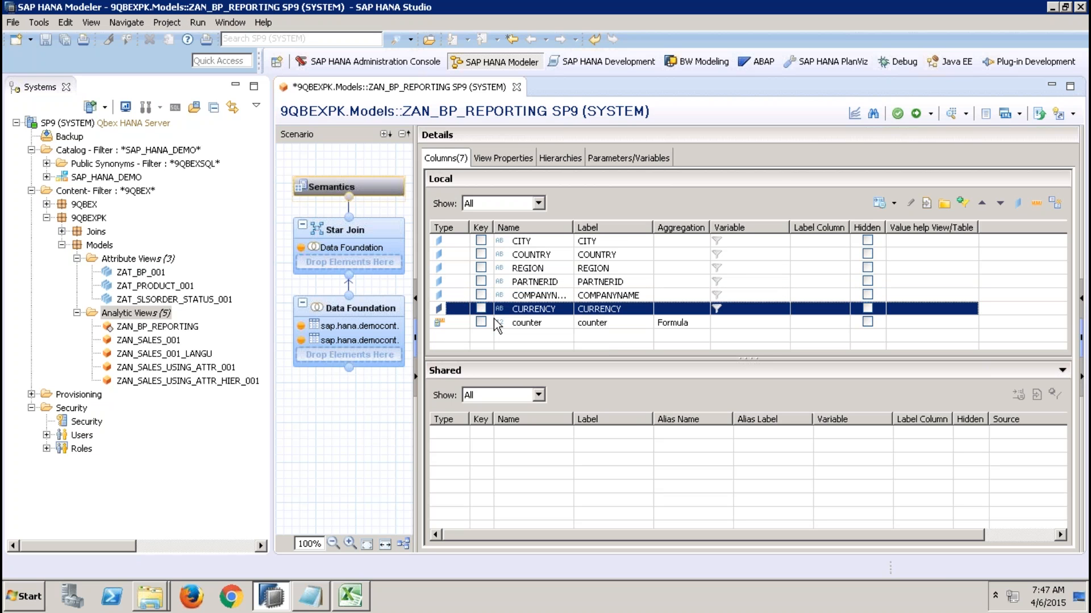
left_click(916, 113)
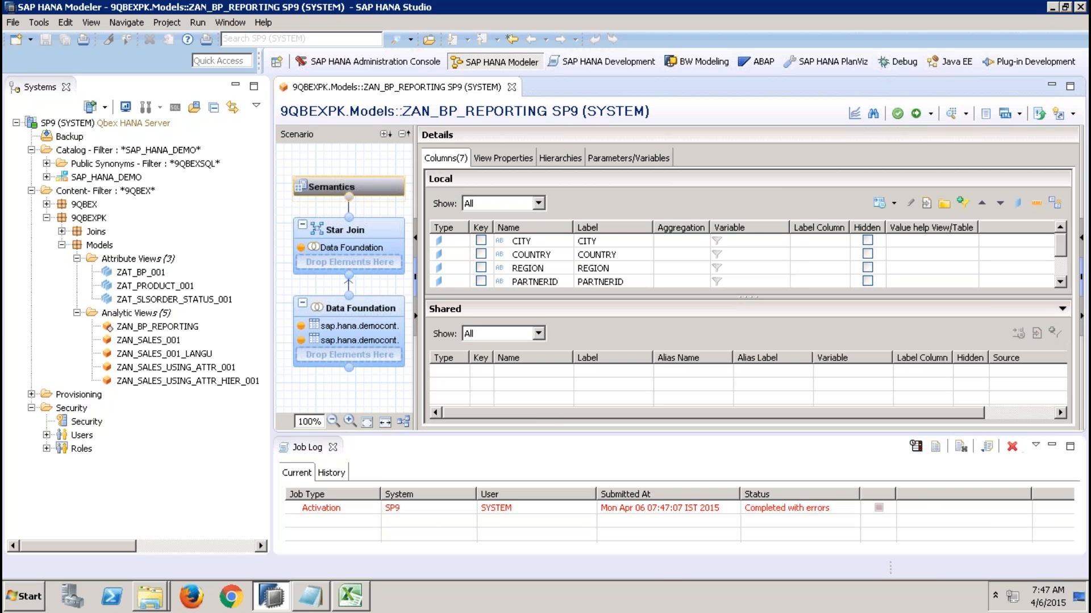
Examine the failed activation's job details and the tables joined in the view's Data Foundation.
double_click(676, 510)
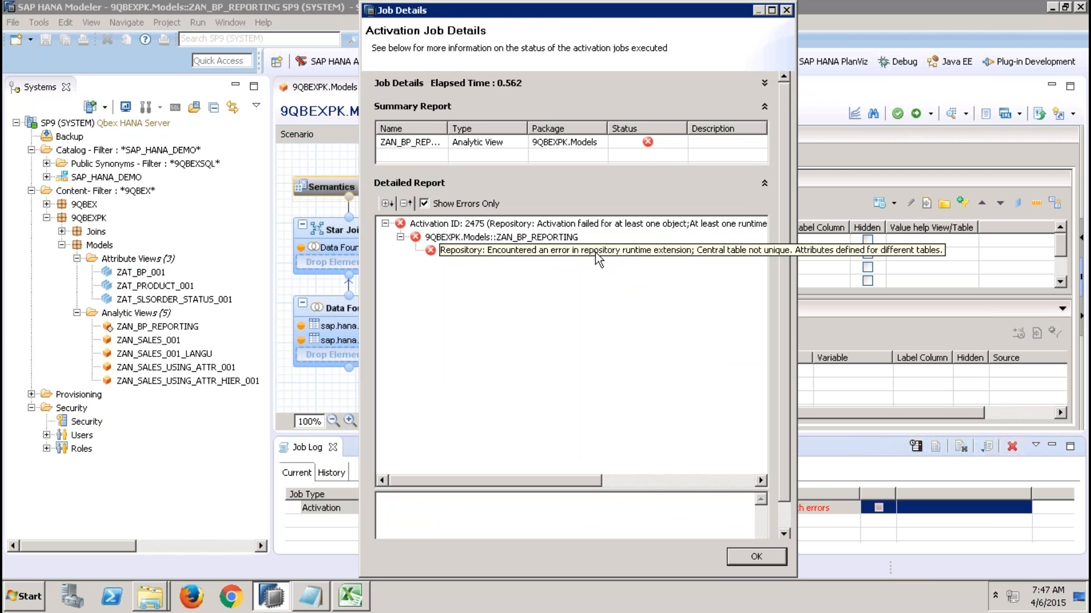
left_click(733, 552)
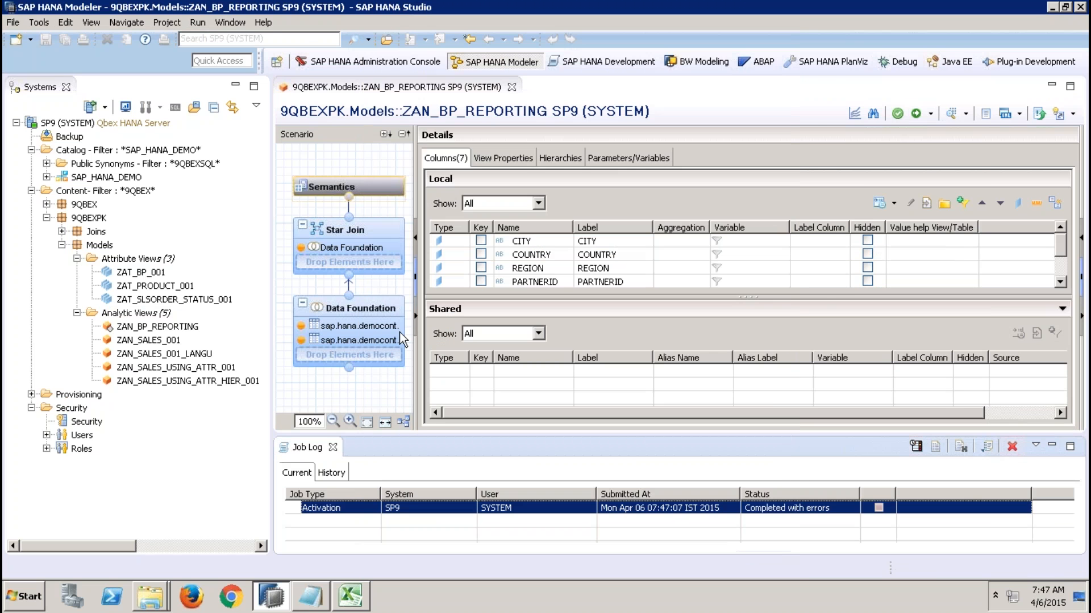
left_click(371, 309)
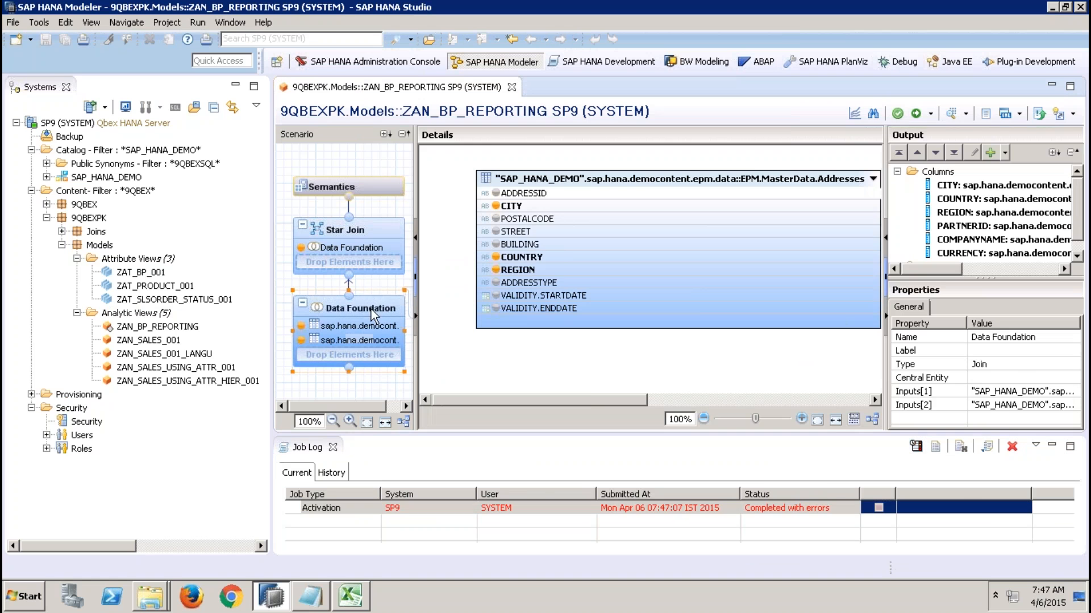
left_click(738, 397)
left_click(742, 219)
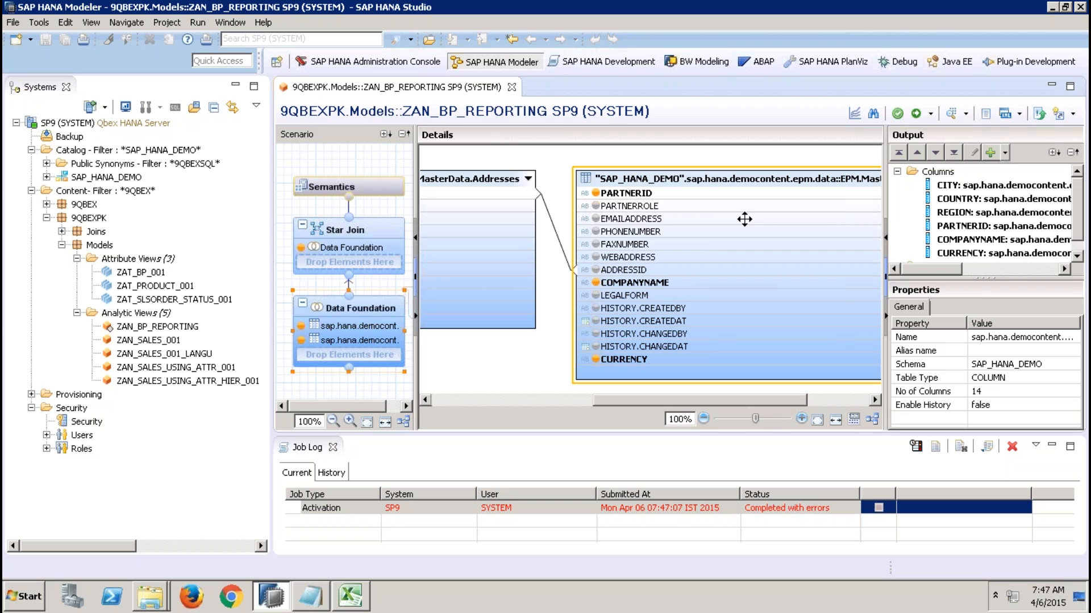
Set the Data Foundation's central entity to the MasterData.BusinessPartner table and activate the view.
left_click(335, 450)
left_click(334, 448)
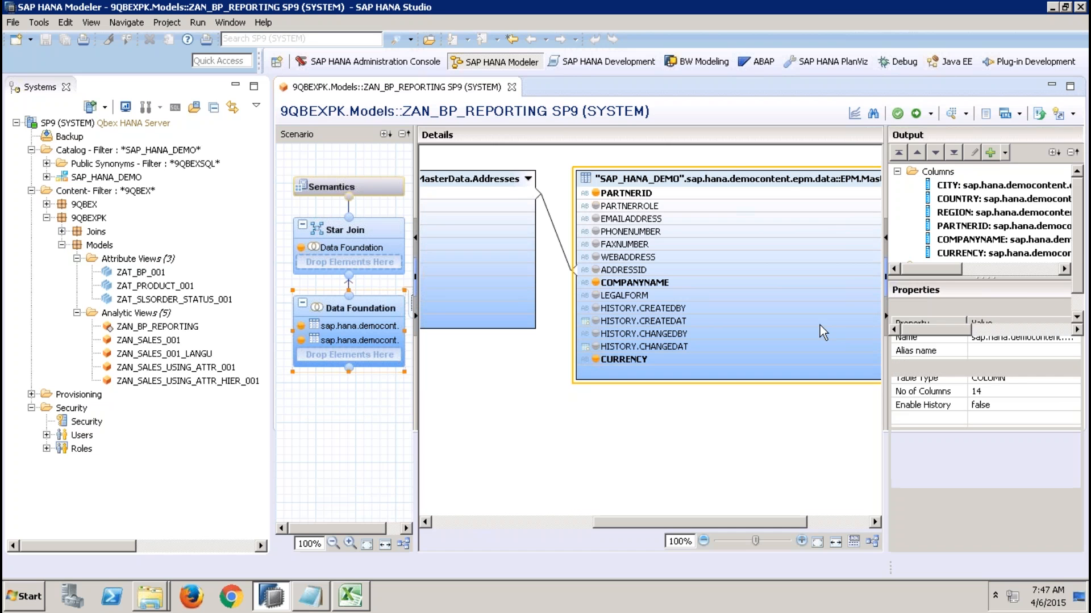
left_click(378, 308)
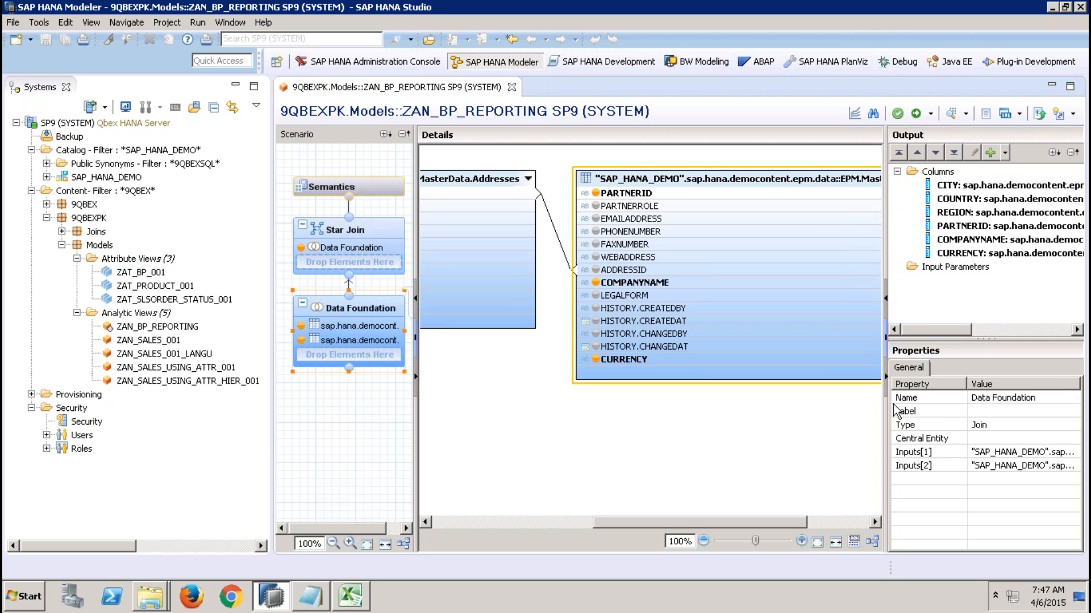
left_click(1059, 440)
left_click(1073, 438)
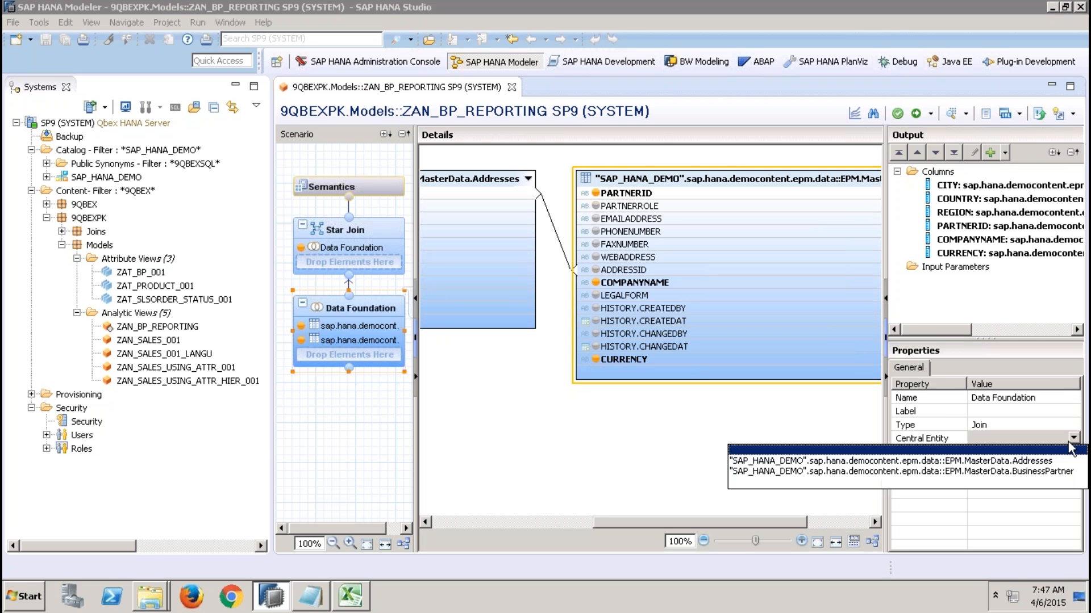
left_click(1035, 472)
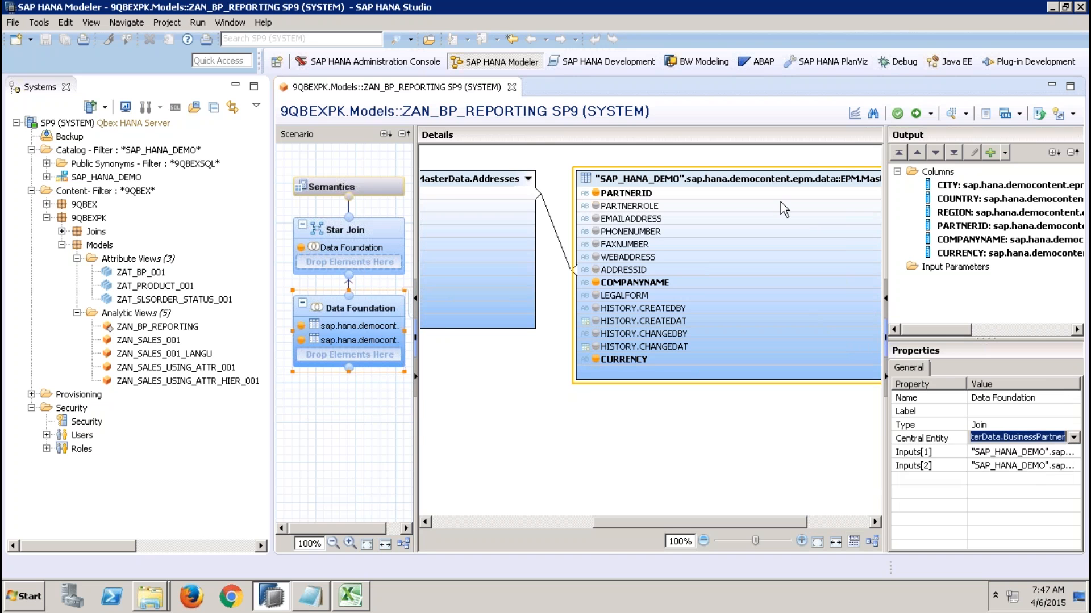
left_click(916, 114)
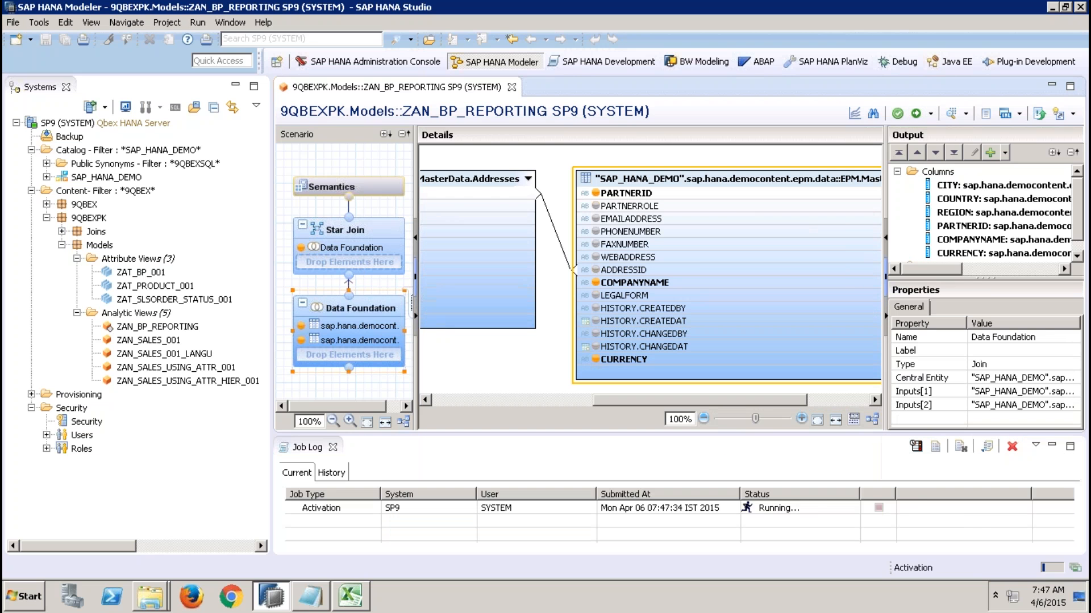
Preview the raw data of ZAN_BP_REPORTING with more room for the rows and a narrower counter column.
left_click(950, 113)
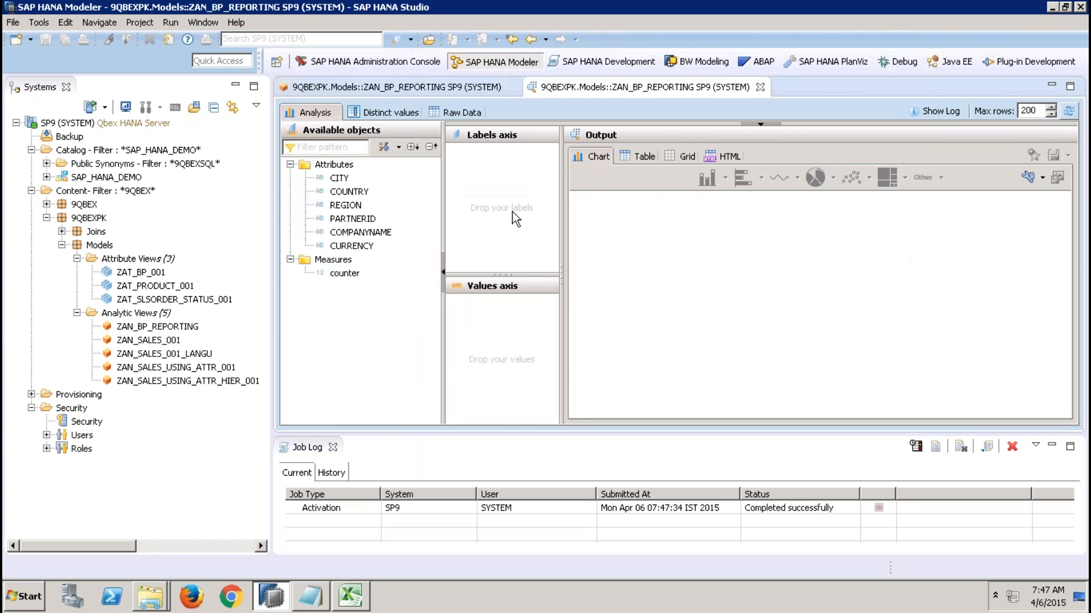
left_click(462, 110)
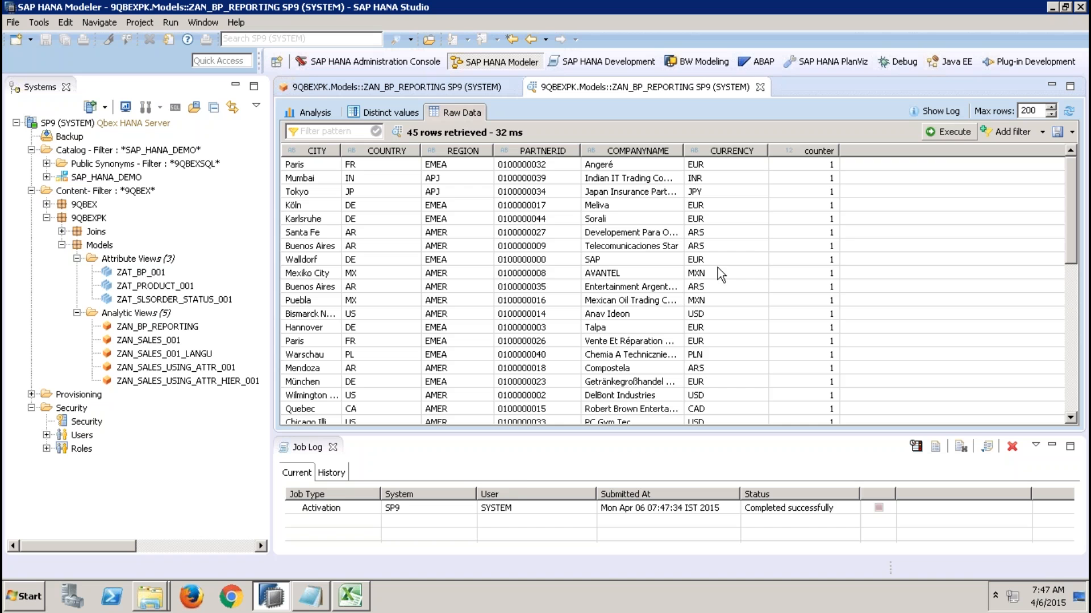
left_click(333, 447)
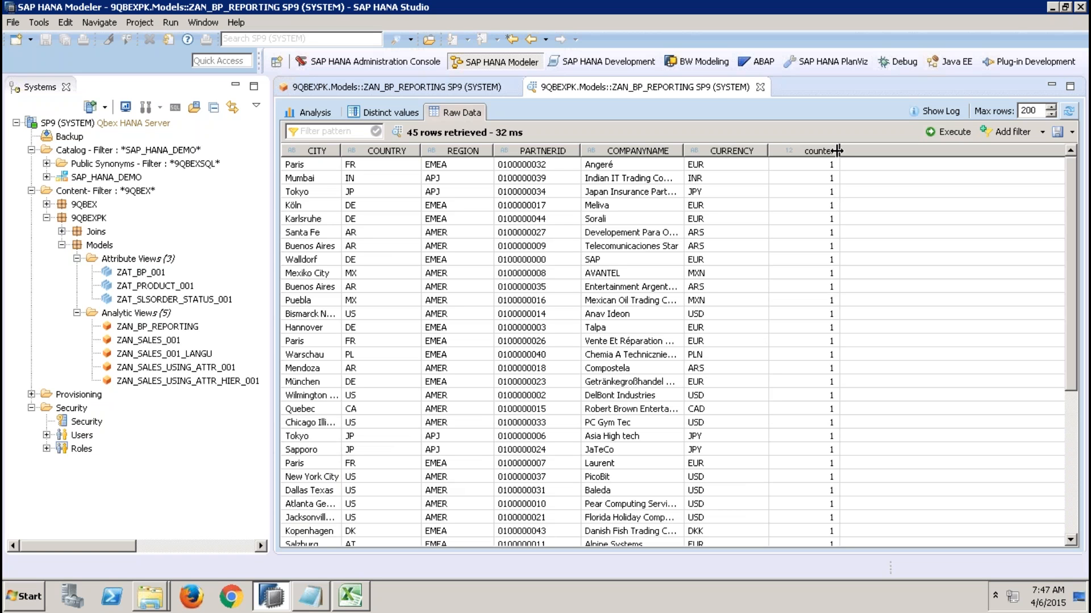
left_click_drag(838, 150, 794, 157)
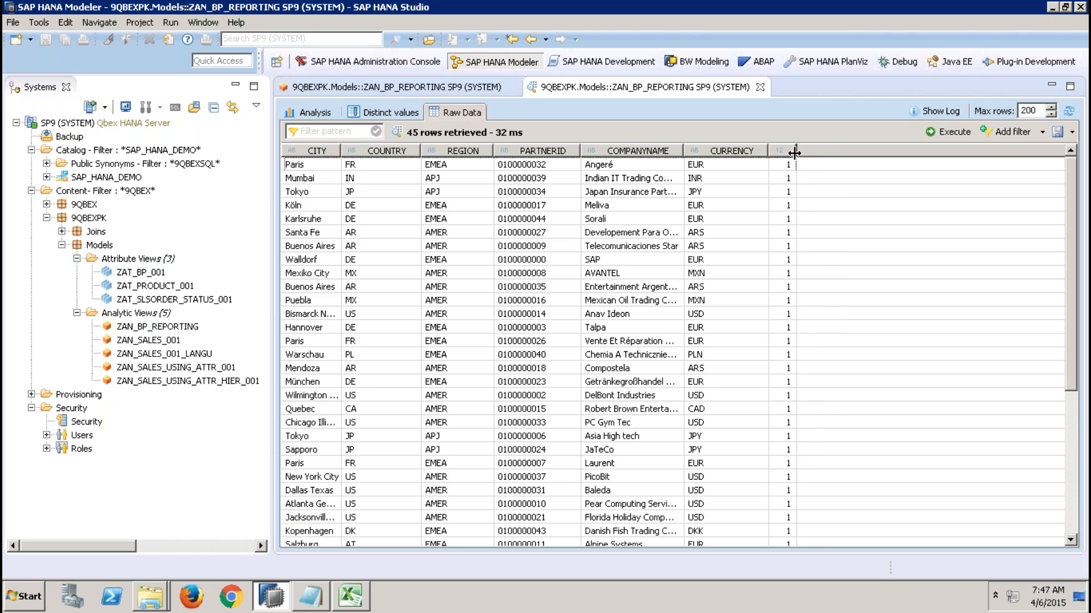
left_click_drag(794, 152, 799, 155)
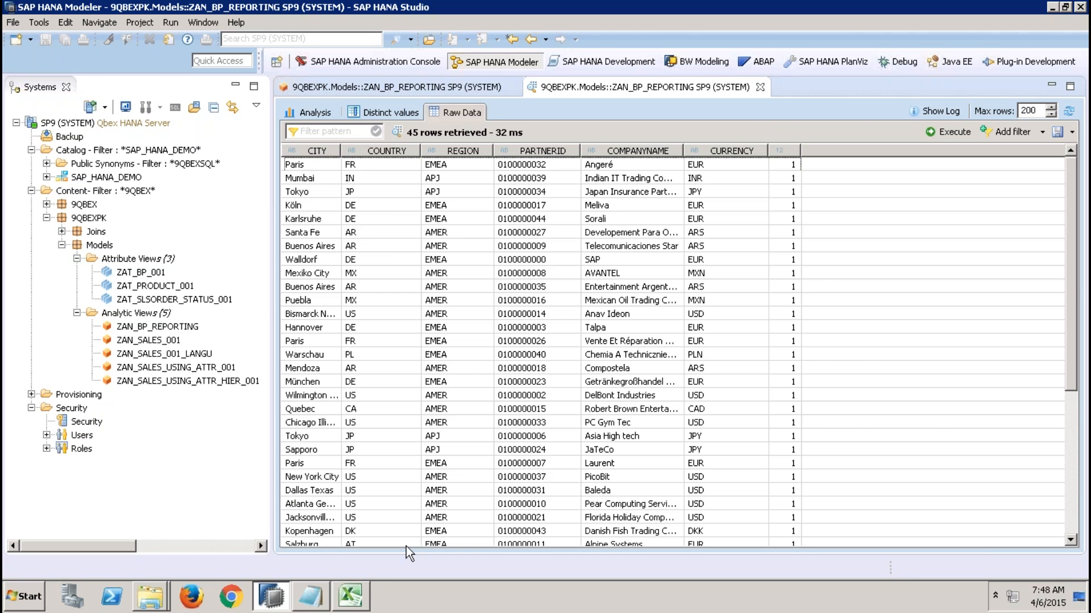
Switch to Excel and, on Sheet3, enter attr1 in cell D9 and 5 in cell E9.
left_click(352, 597)
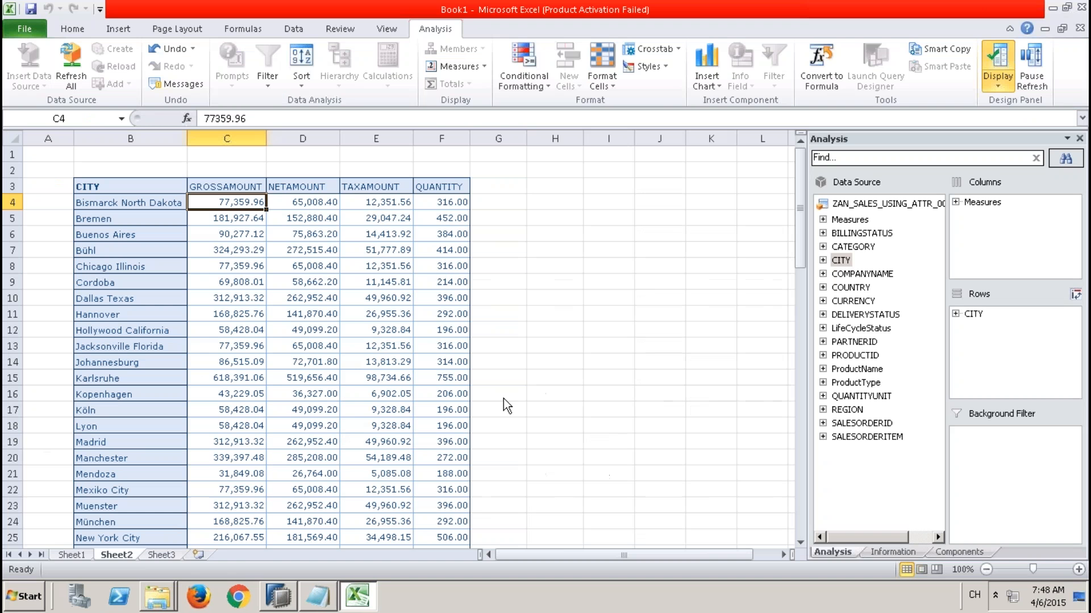
left_click(164, 556)
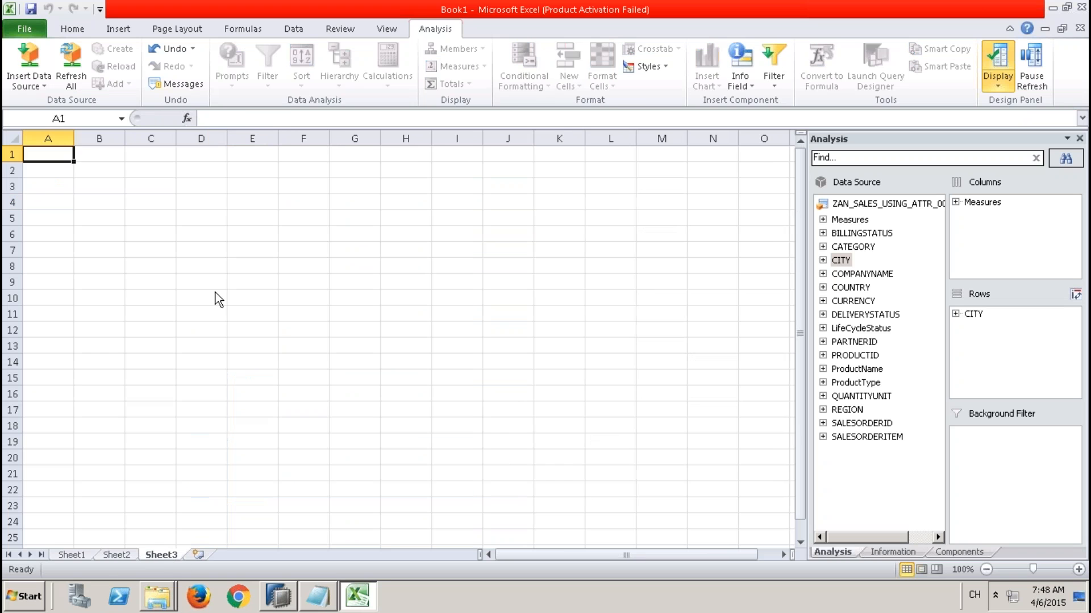
left_click(214, 284)
type("attr1")
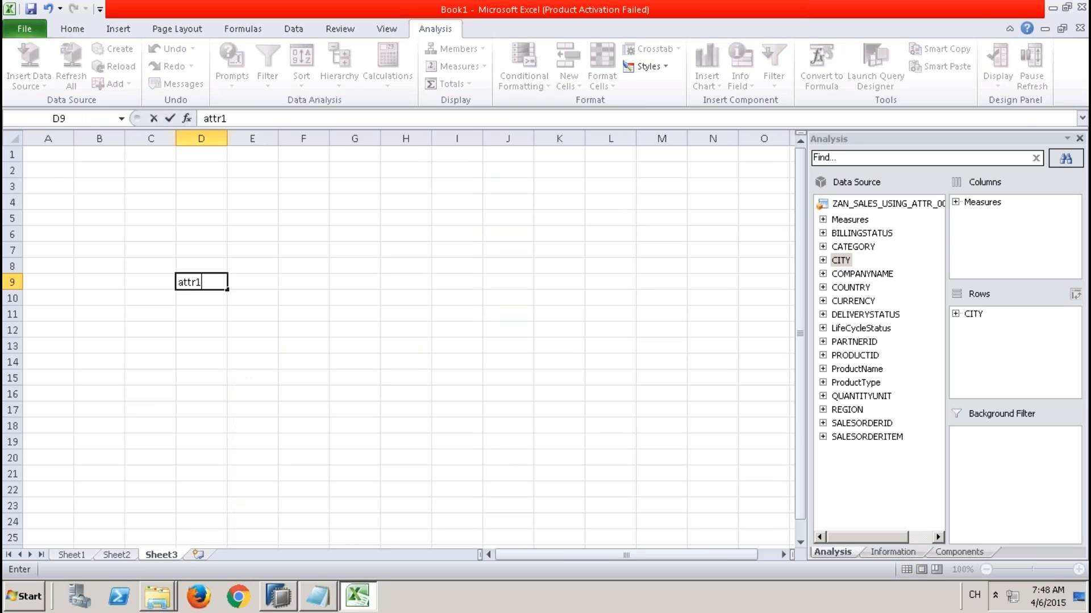
key("Tab")
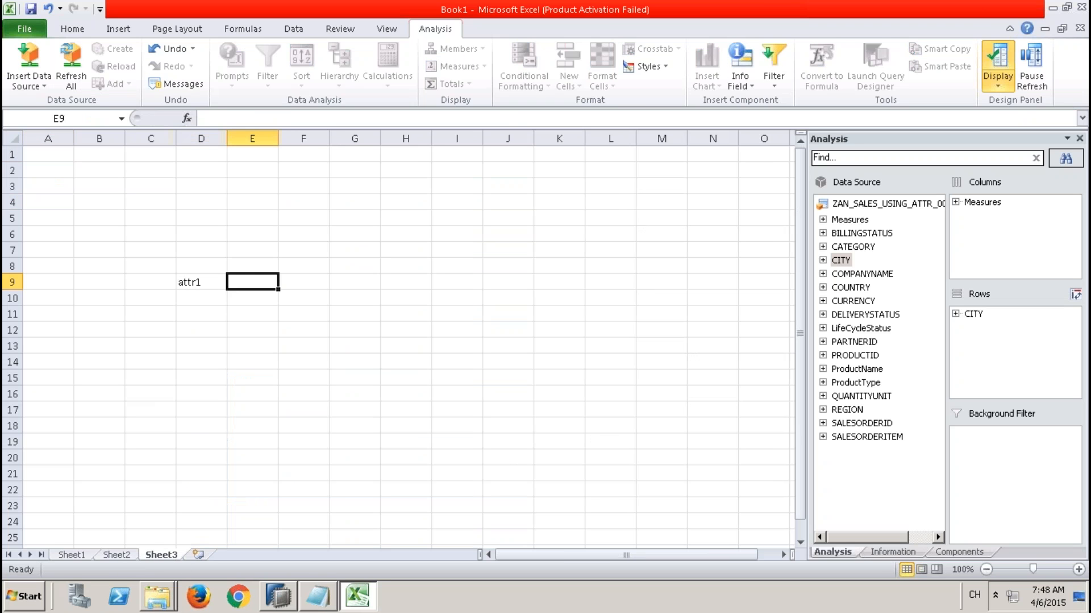
type("5")
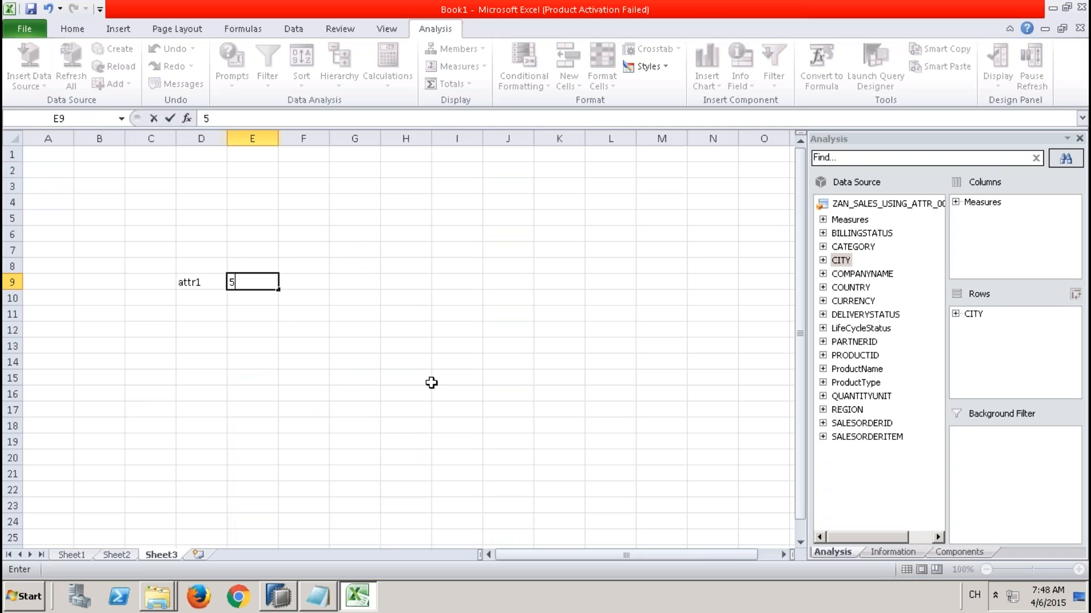
Enter the label "annn -1" in cell H14.
left_click(408, 364)
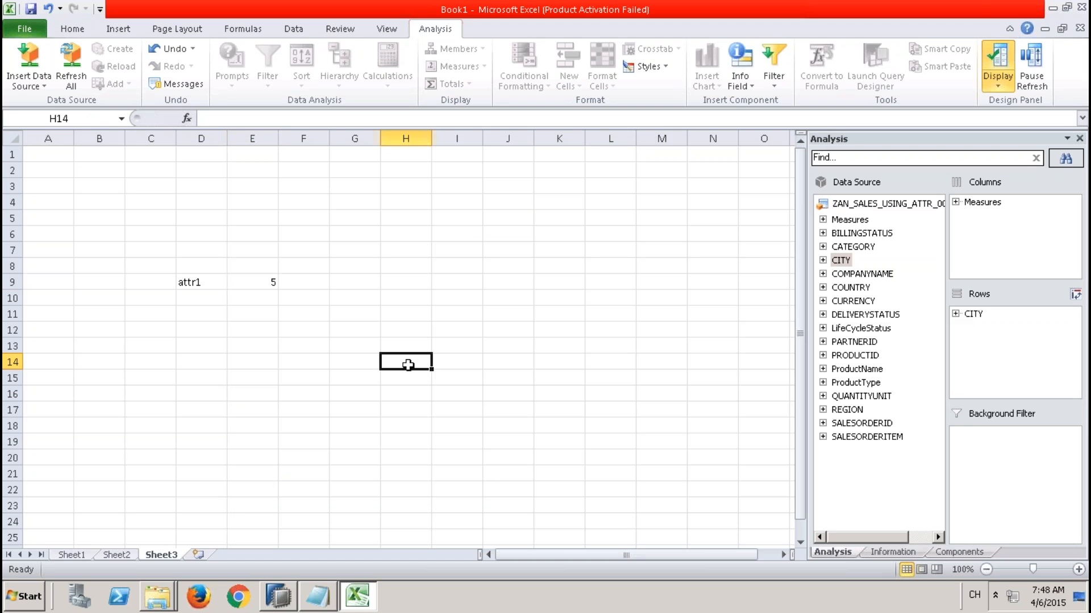
type("annn")
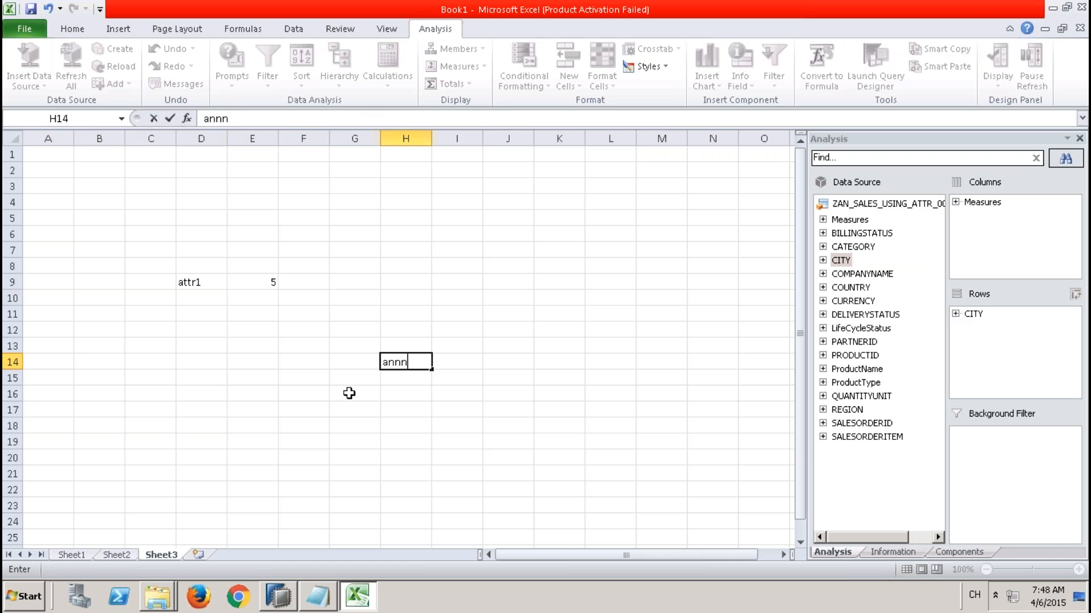
left_click(349, 393)
left_click(420, 361)
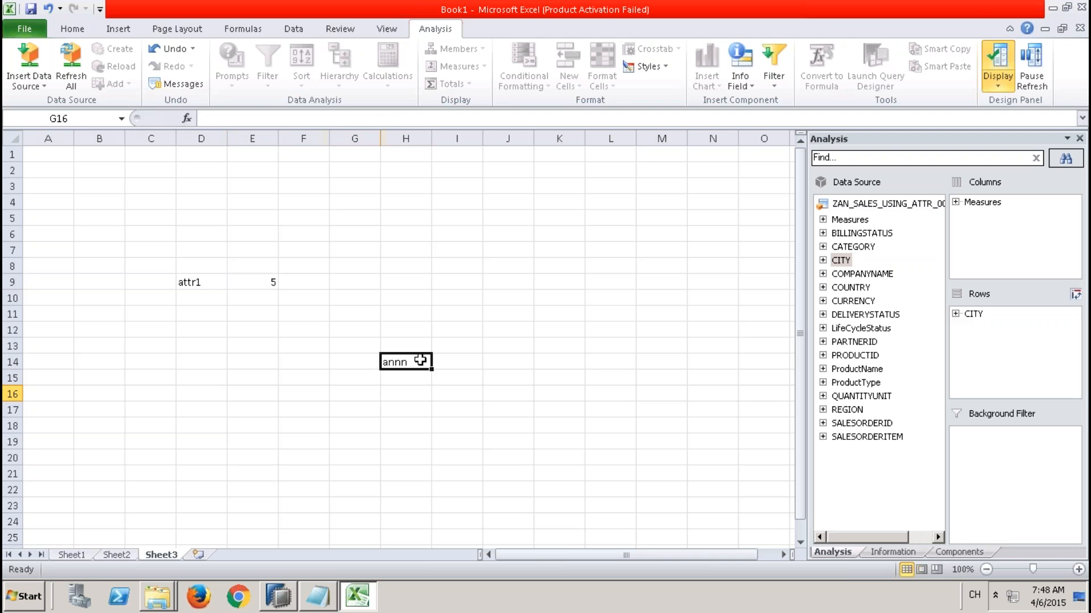
double_click(420, 360)
type("-n")
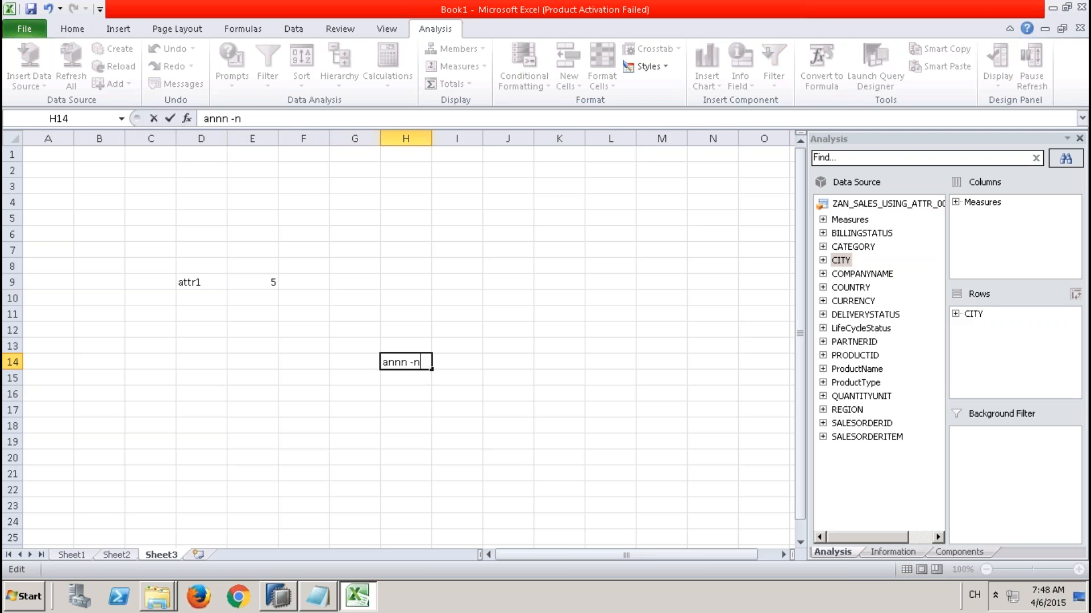
key("BackSpace")
type("1")
Enter the label "annn - 2" in cell H17.
left_click(400, 415)
type("an")
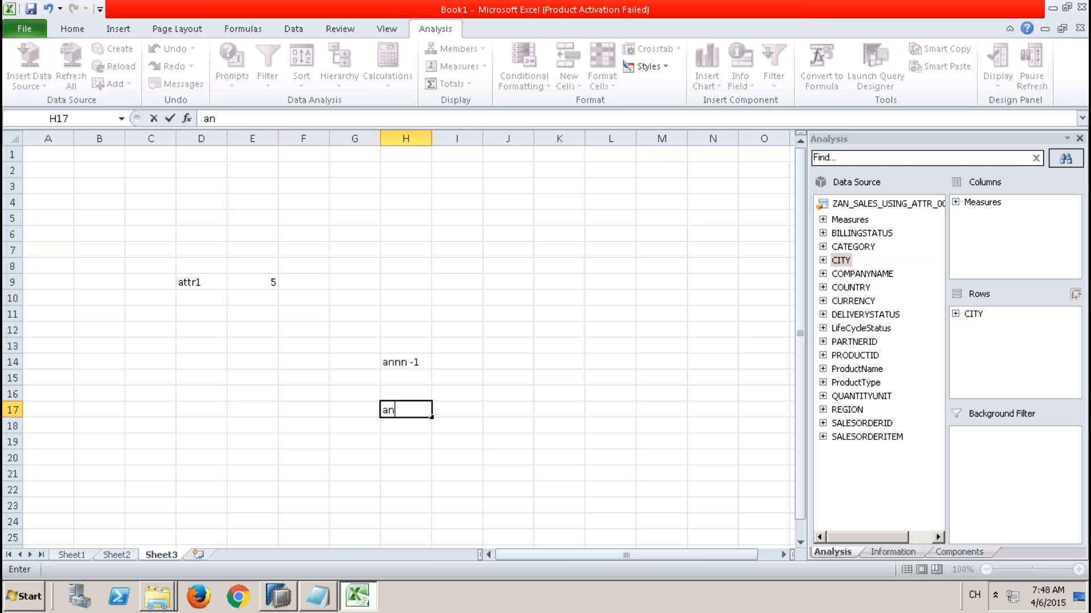
type("nn - 2")
left_click(392, 455)
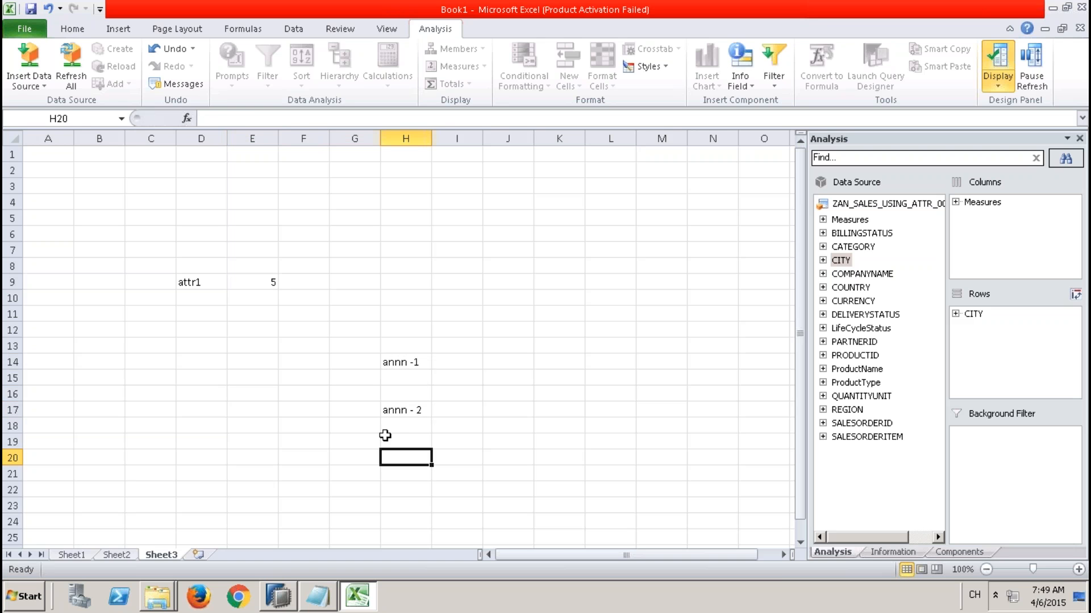
Compare the attr1 entry in D9:E9 with the annn entries in column H by highlighting each range.
left_click(196, 283)
left_click_drag(195, 282, 262, 282)
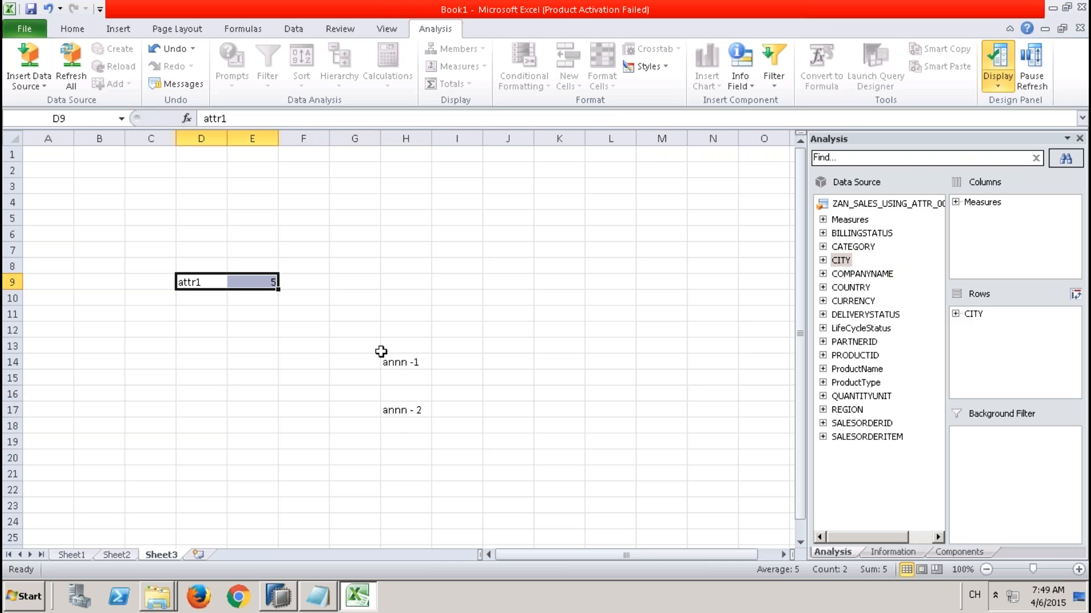
left_click_drag(396, 364, 400, 417)
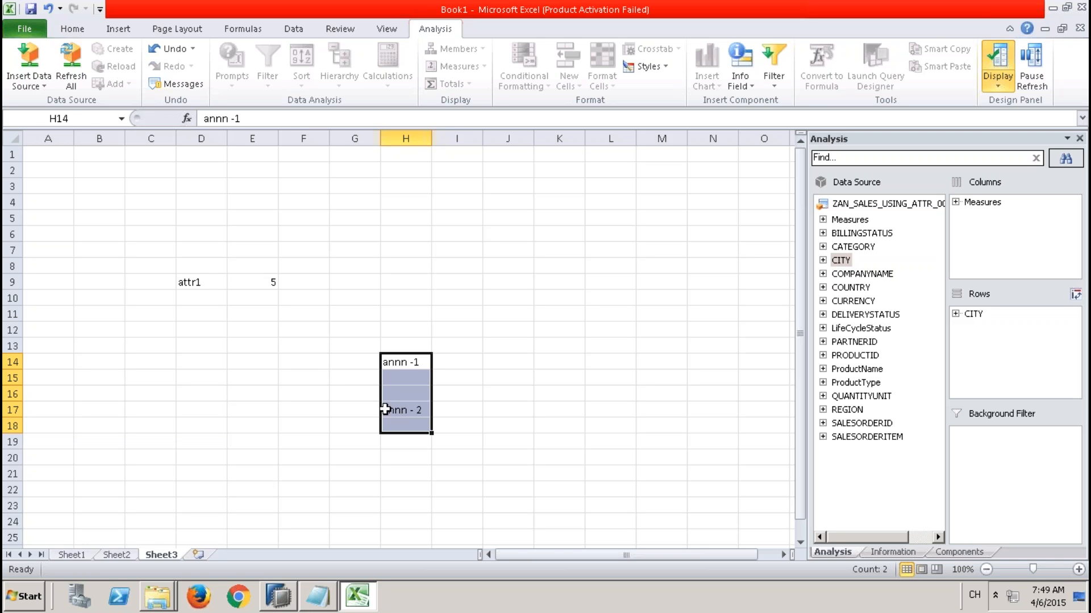
left_click(195, 281)
left_click_drag(196, 282, 250, 281)
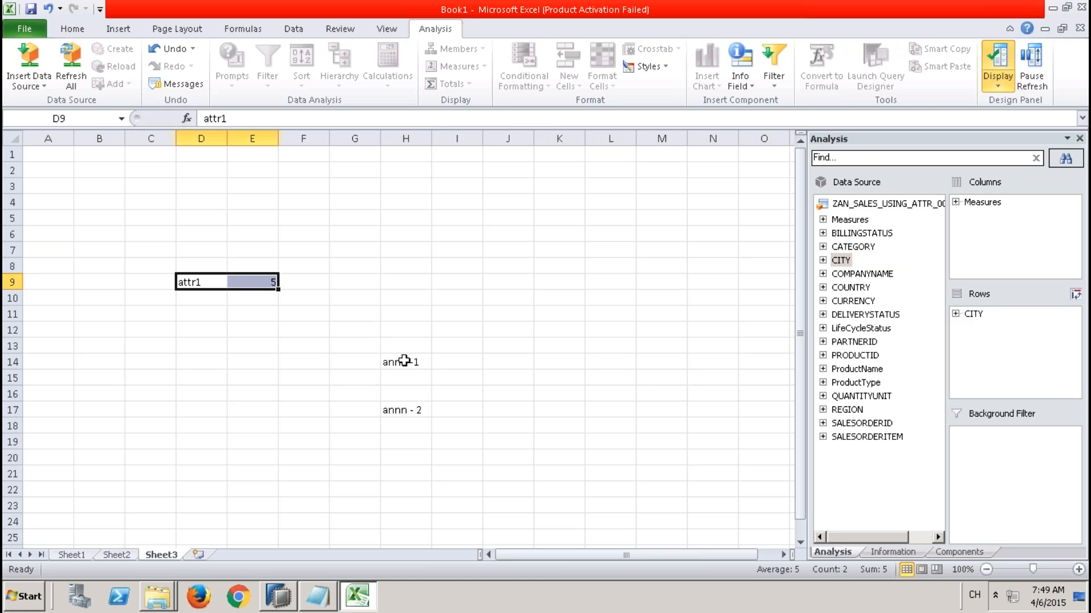
left_click_drag(400, 361, 410, 441)
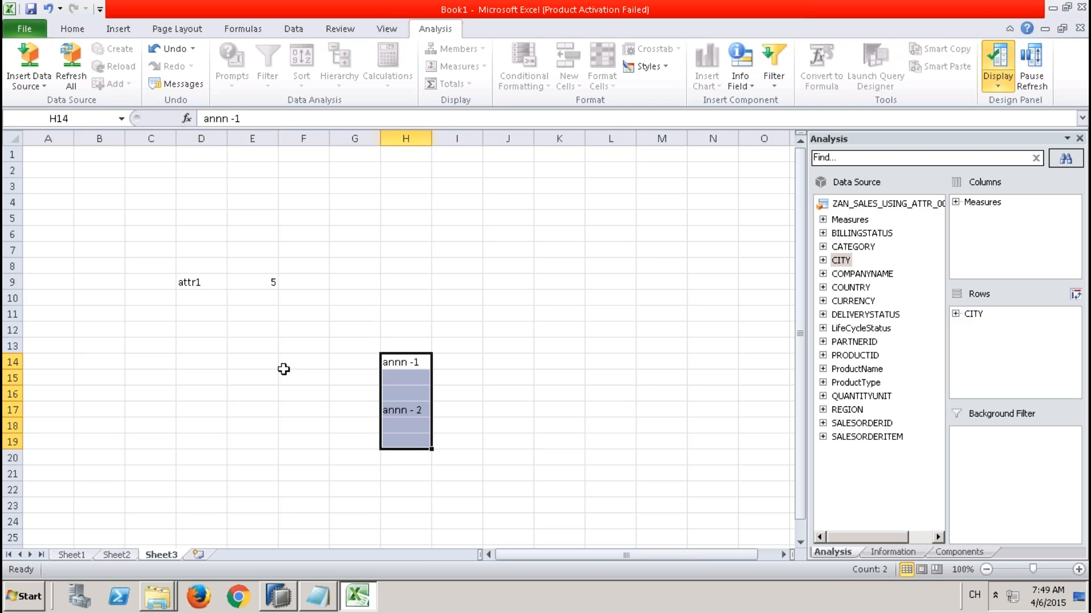
left_click_drag(210, 282, 255, 282)
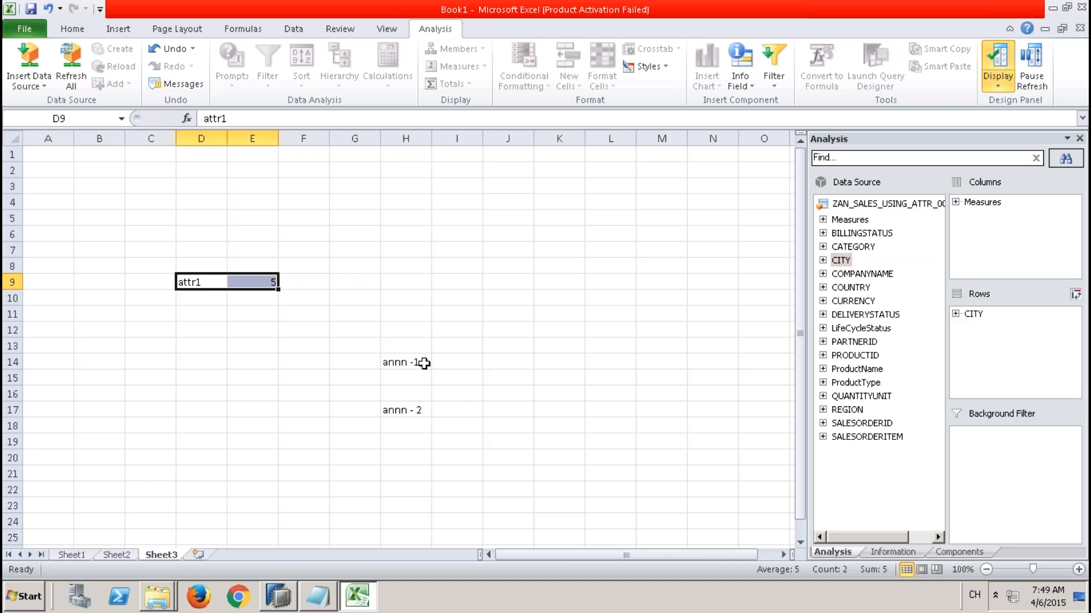
left_click_drag(424, 363, 424, 492)
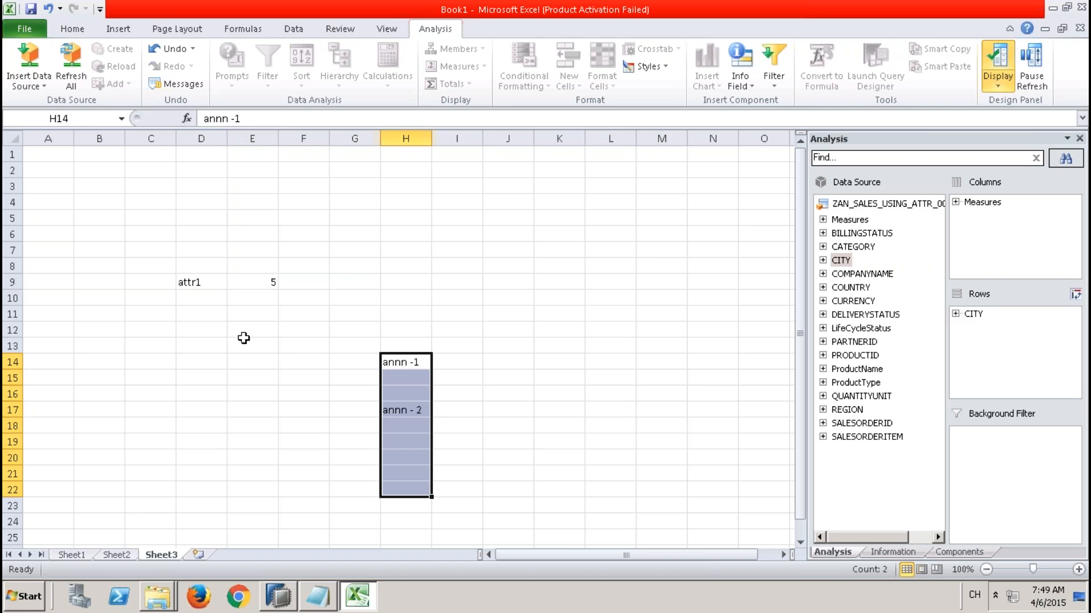
left_click_drag(200, 282, 256, 286)
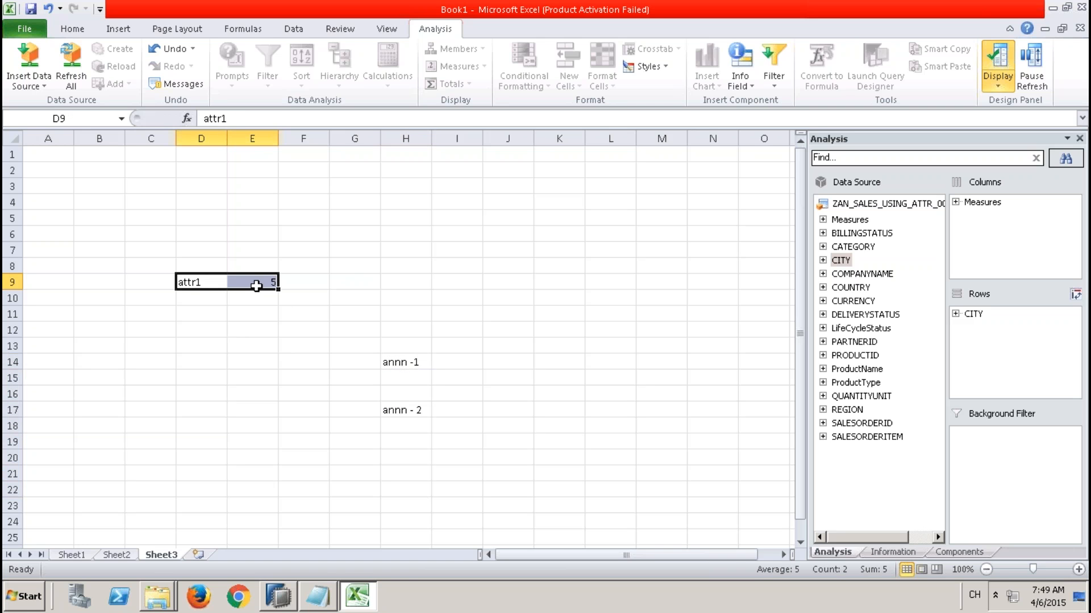
left_click(411, 360)
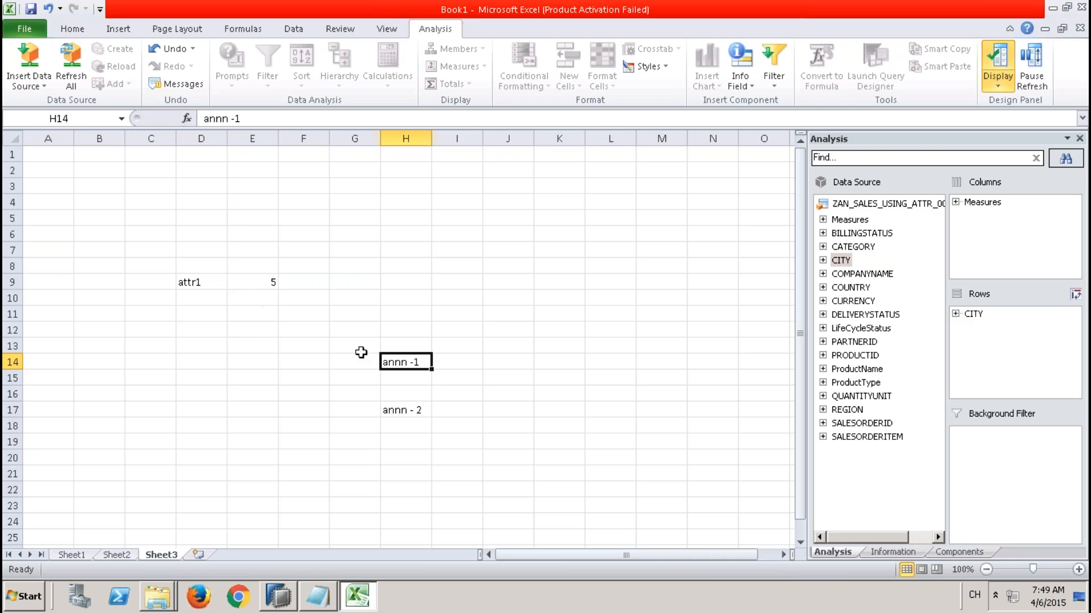
left_click_drag(221, 281, 242, 281)
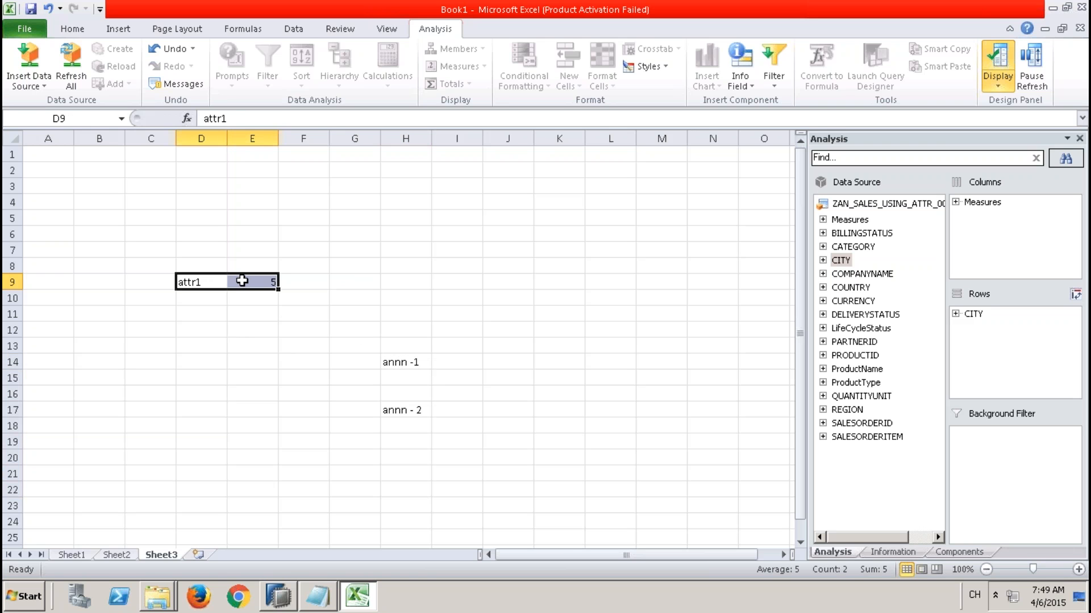
left_click(211, 284)
left_click_drag(212, 277, 244, 280)
left_click(419, 359)
left_click_drag(419, 359, 411, 469)
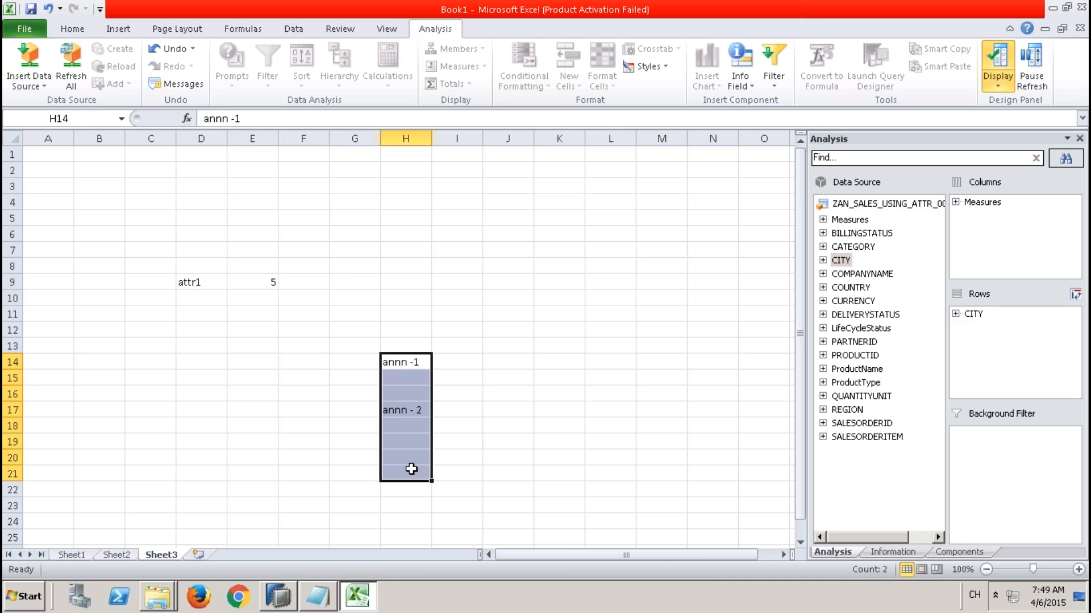
Point out the attr1 entry in D9:E9 against the annn -1 label in H14 on Sheet3.
left_click(203, 282)
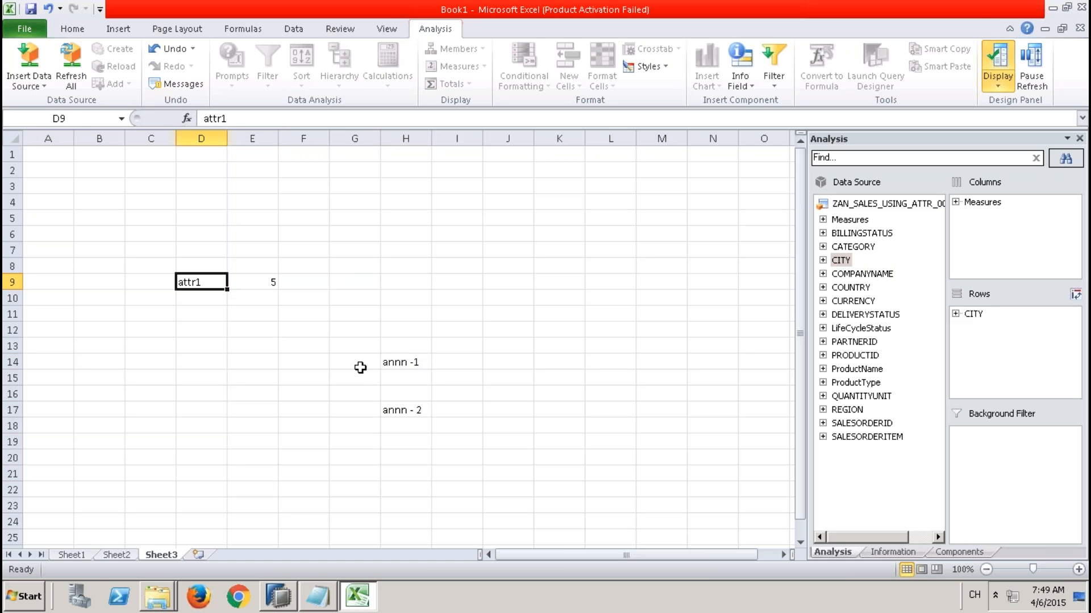
left_click(401, 366)
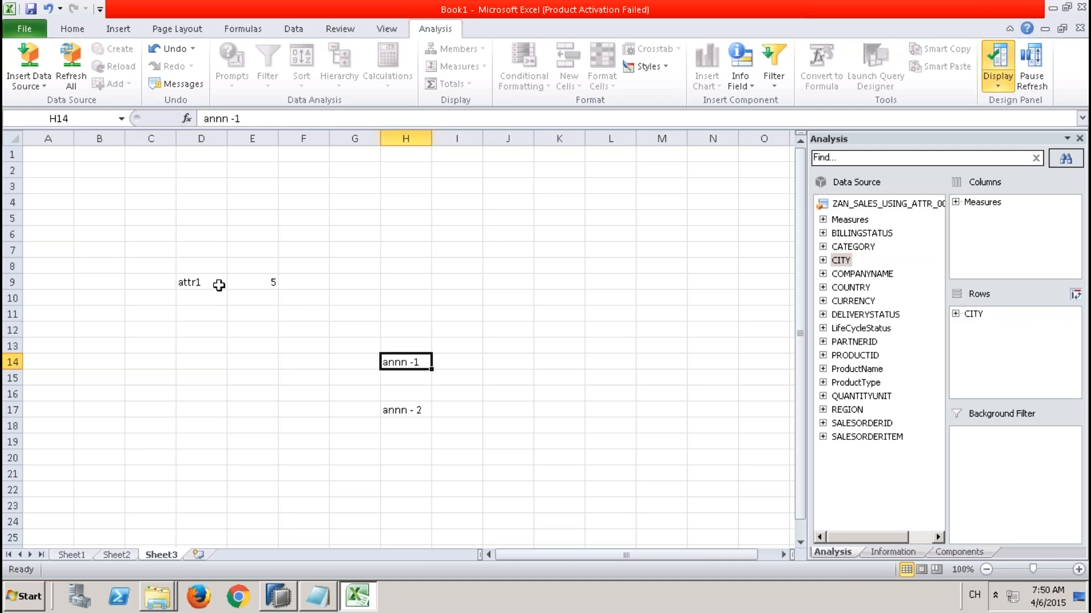
left_click_drag(212, 282, 243, 283)
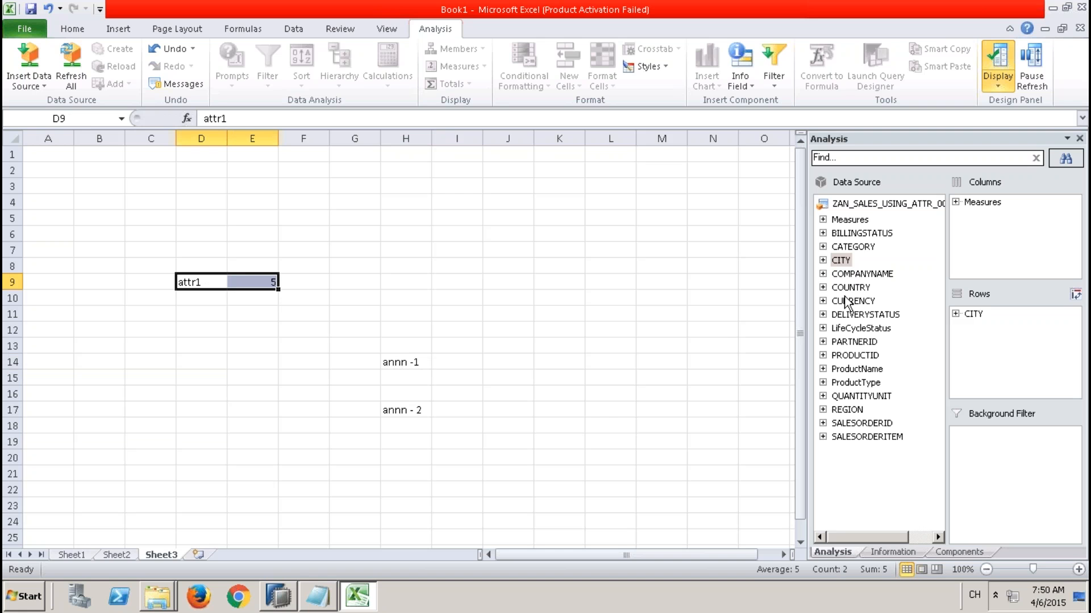
Replace CITY with COMPANYNAME in the rows of the ZAN_SALES_USING_ATTR data source layout.
left_click_drag(850, 277, 954, 364)
left_click_drag(974, 315, 903, 341)
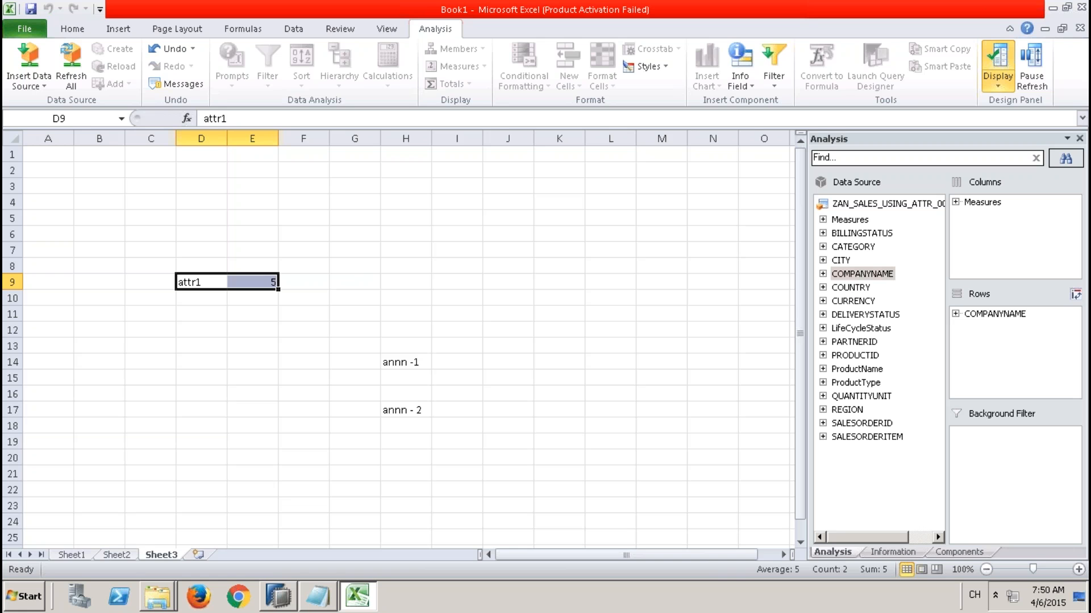
Compare the attr1 entry in D9:E9 with the annn entries in H14:H21 by highlighting each range in turn.
left_click(214, 278)
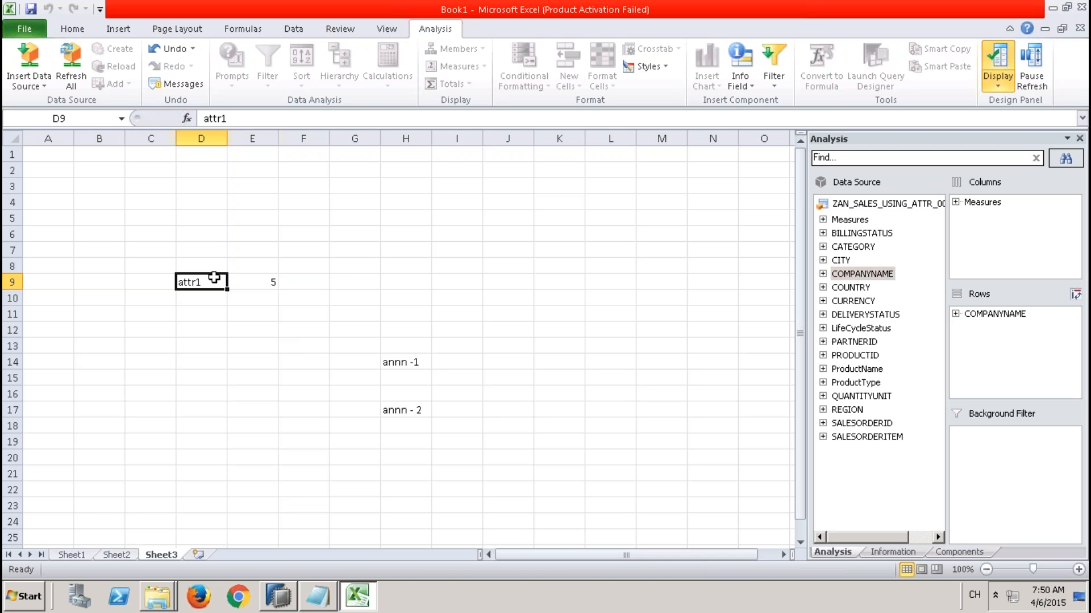
left_click_drag(214, 277, 246, 283)
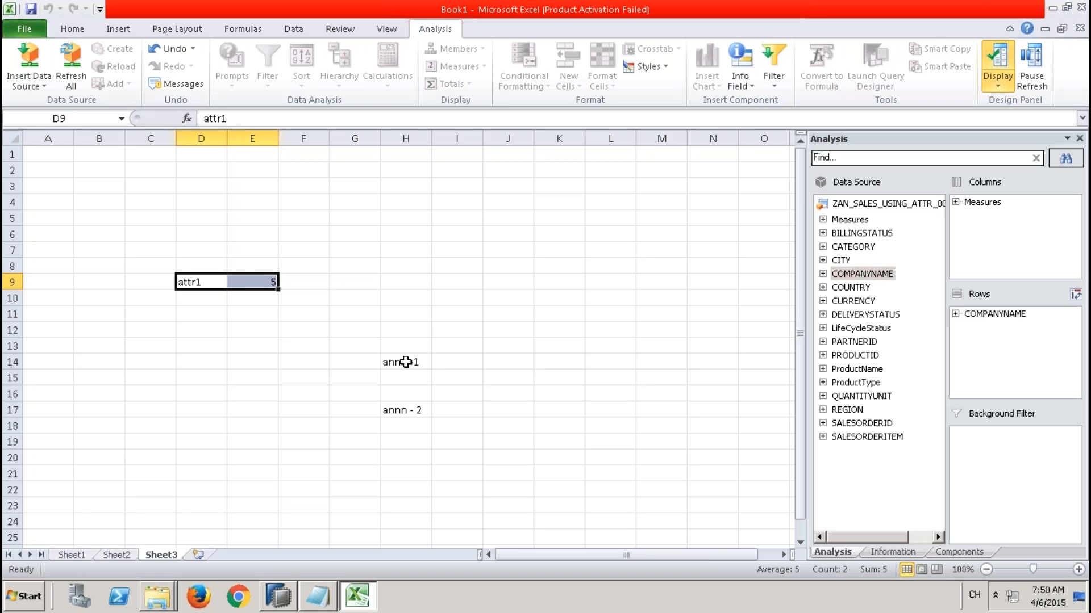
left_click_drag(405, 361, 405, 472)
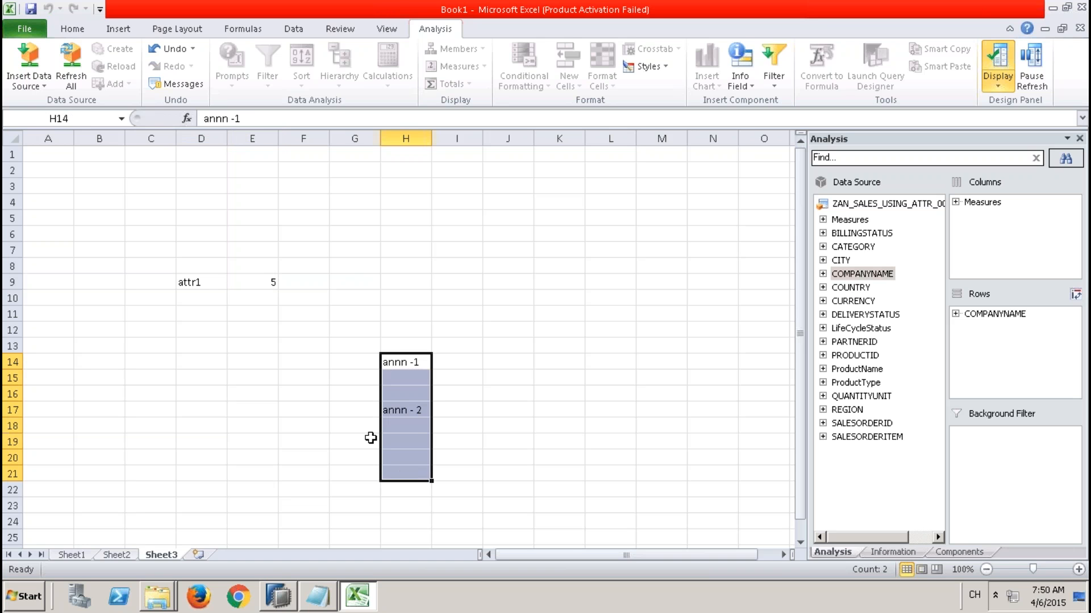
left_click_drag(199, 282, 243, 282)
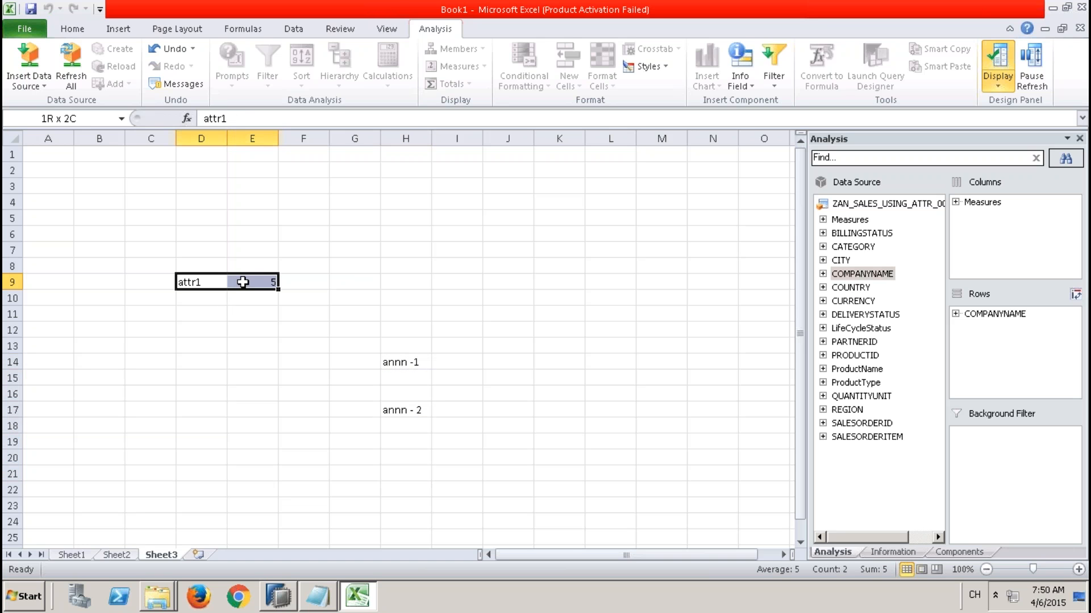
left_click(416, 362)
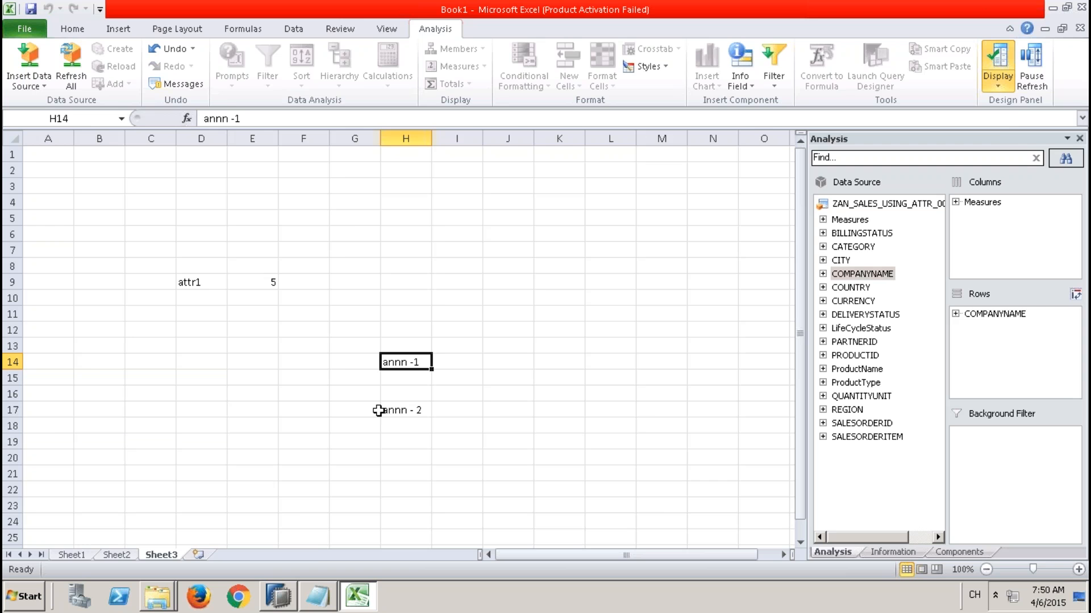
Switch to SAP HANA Studio and close the data preview and the editor of the analytic view ZAN_BP_REPORTING.
left_click(279, 596)
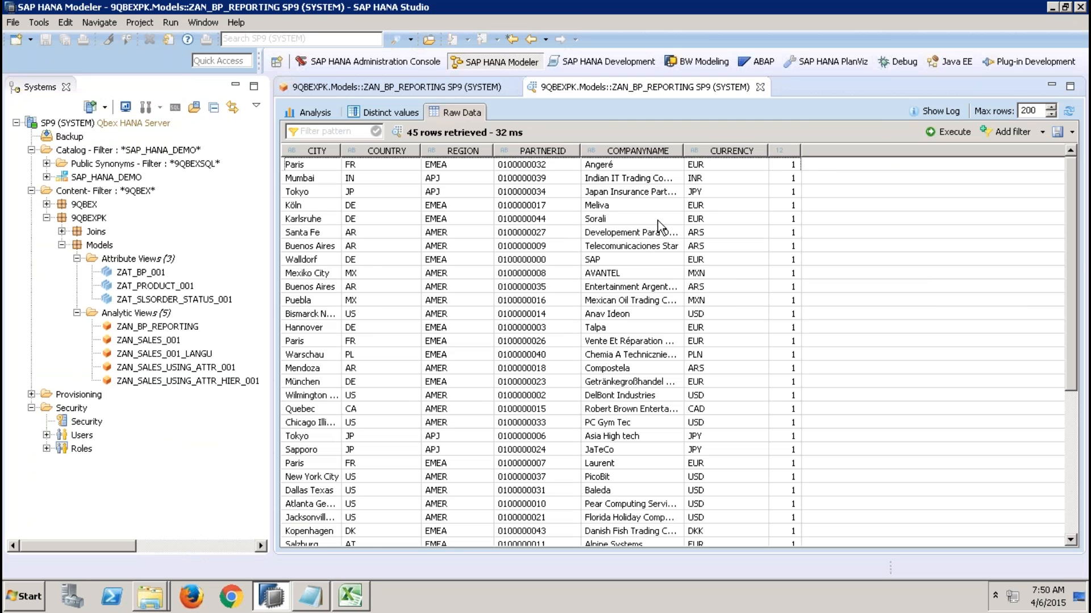
left_click(760, 87)
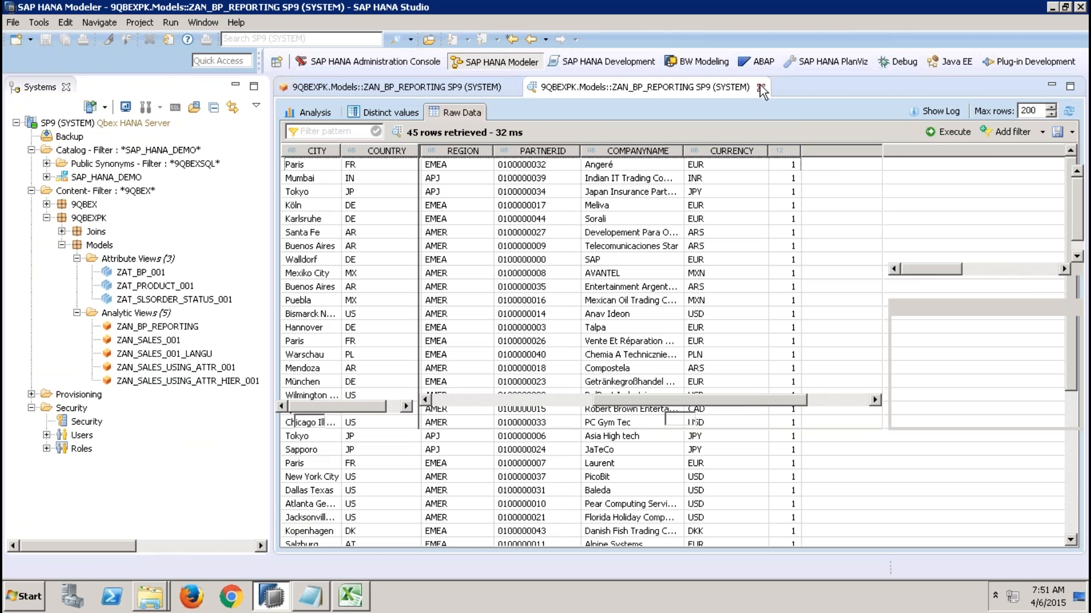
left_click(512, 87)
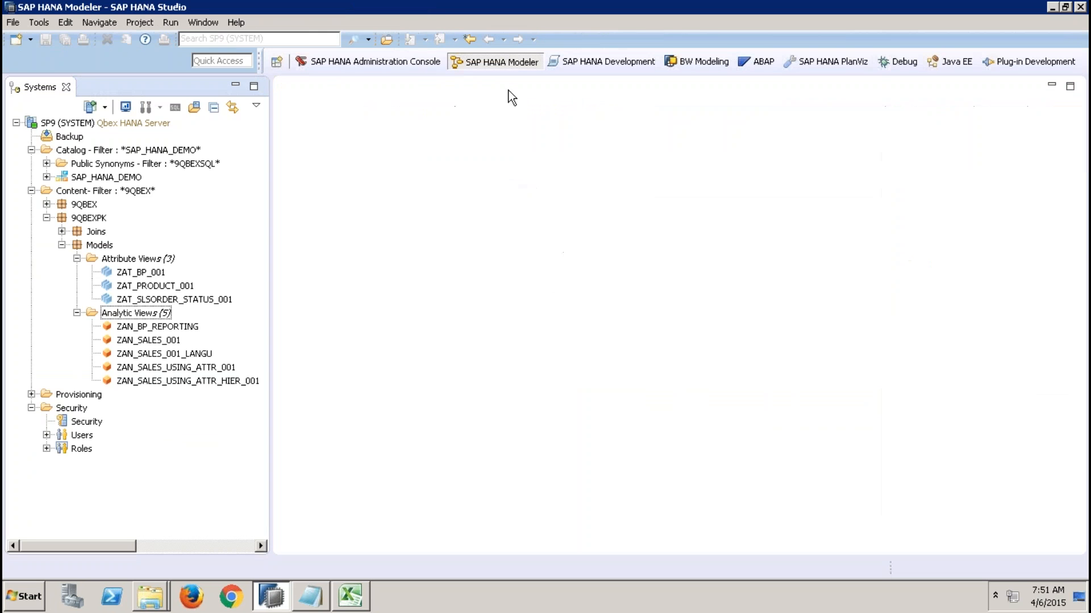
Copy the analytic view ZAN_SALES_USING_ATTR_001 from the 9QBEXPK Models package.
left_click(167, 341)
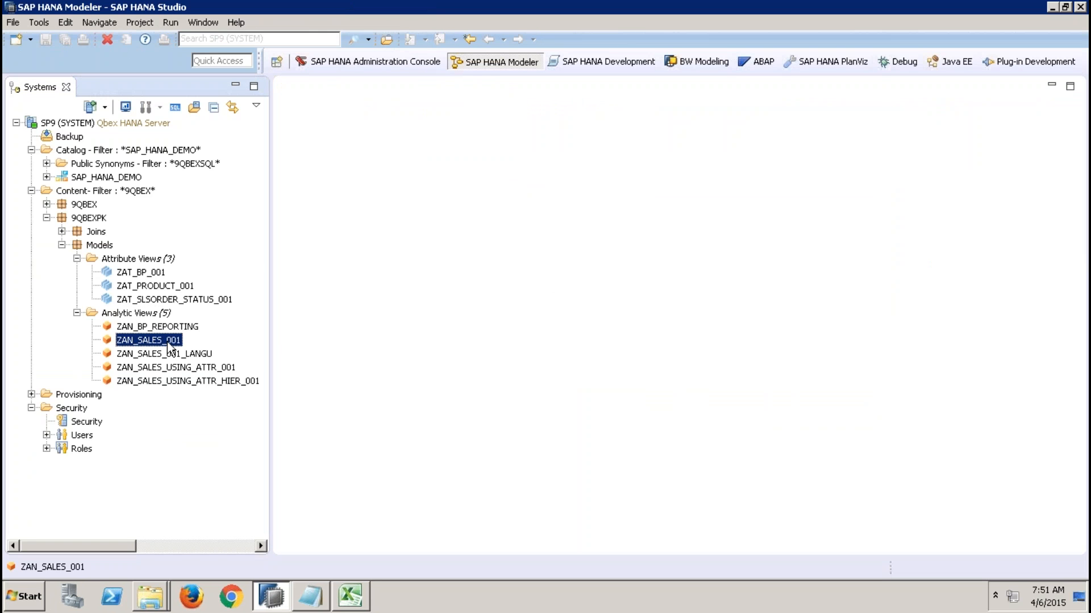
right_click(167, 342)
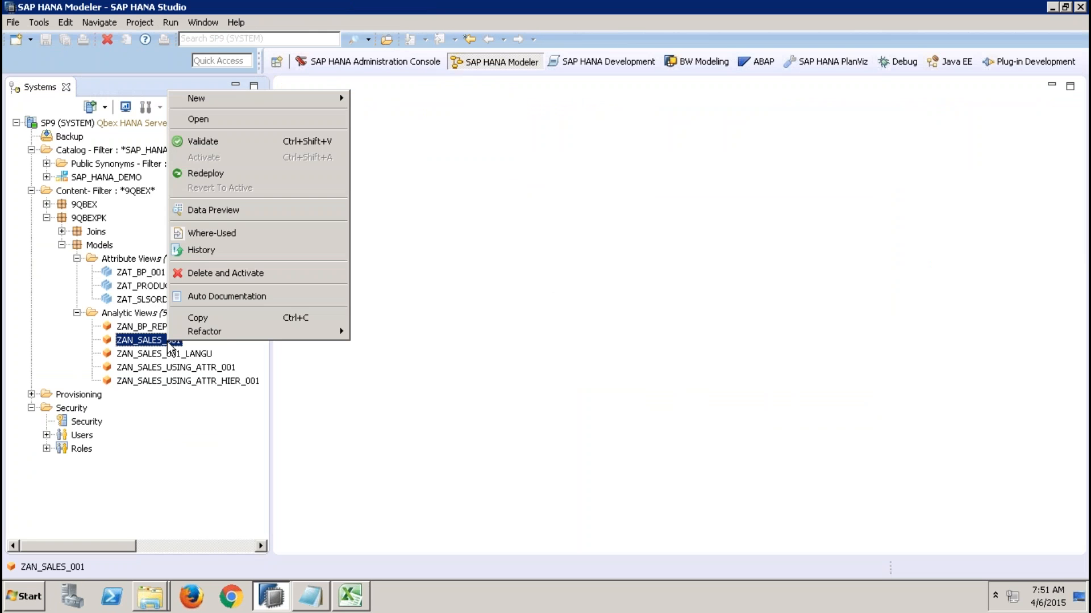
left_click(192, 368)
right_click(192, 368)
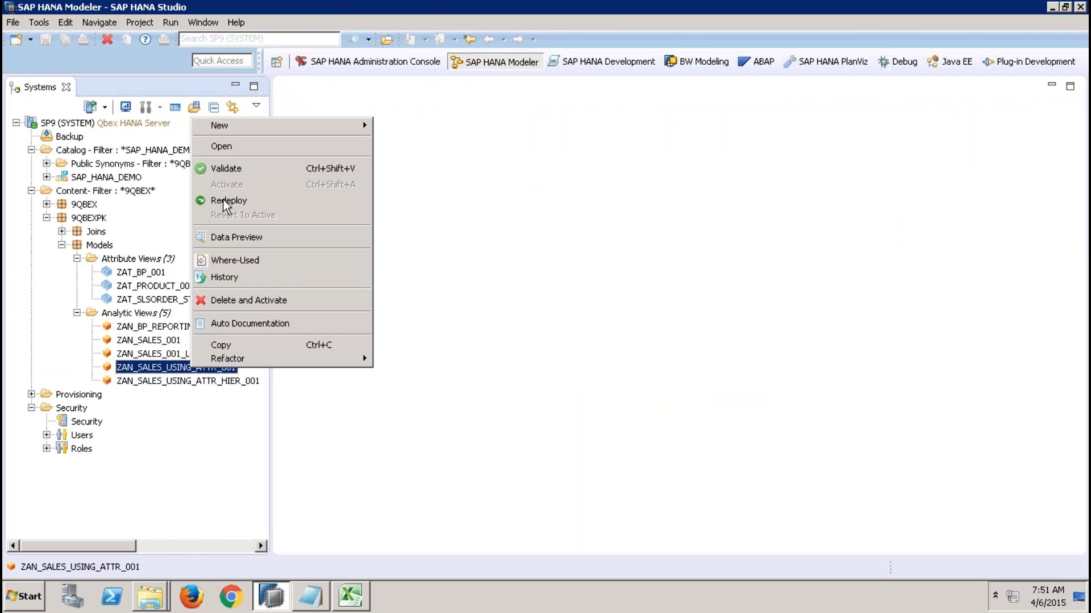
left_click(237, 347)
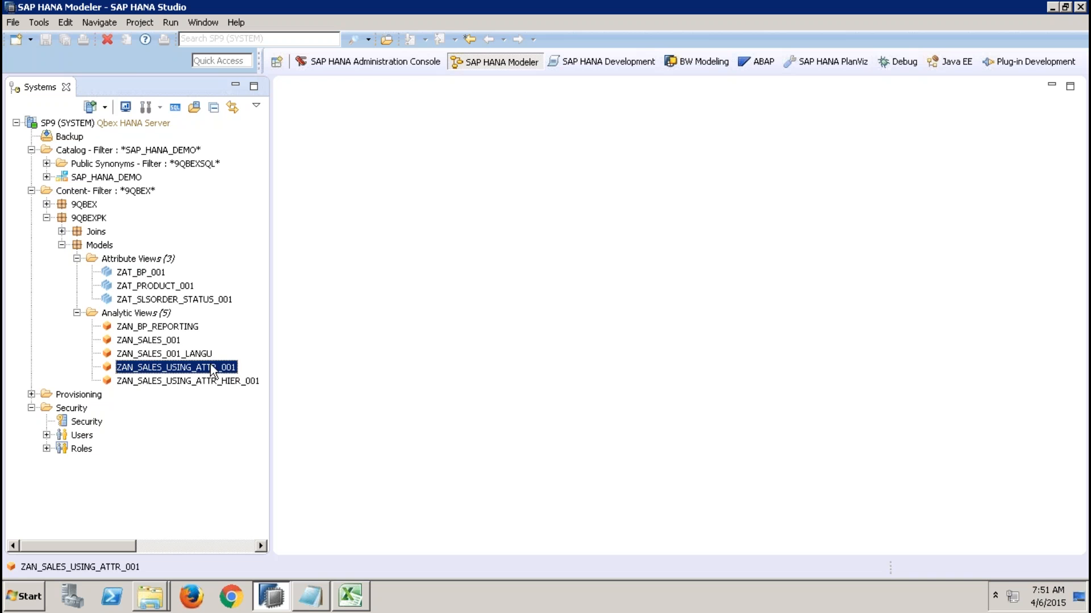
Paste the copied view into the Analytic Views folder under the name ZAN_SALES_USING_ATTR__REFERENCE_001.
right_click(164, 314)
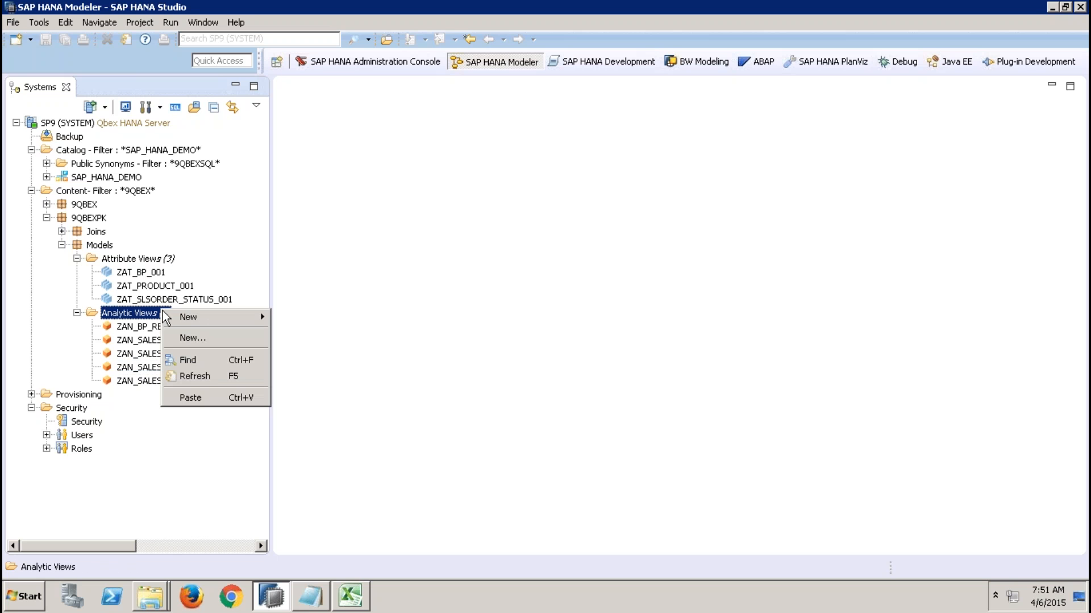
left_click(192, 397)
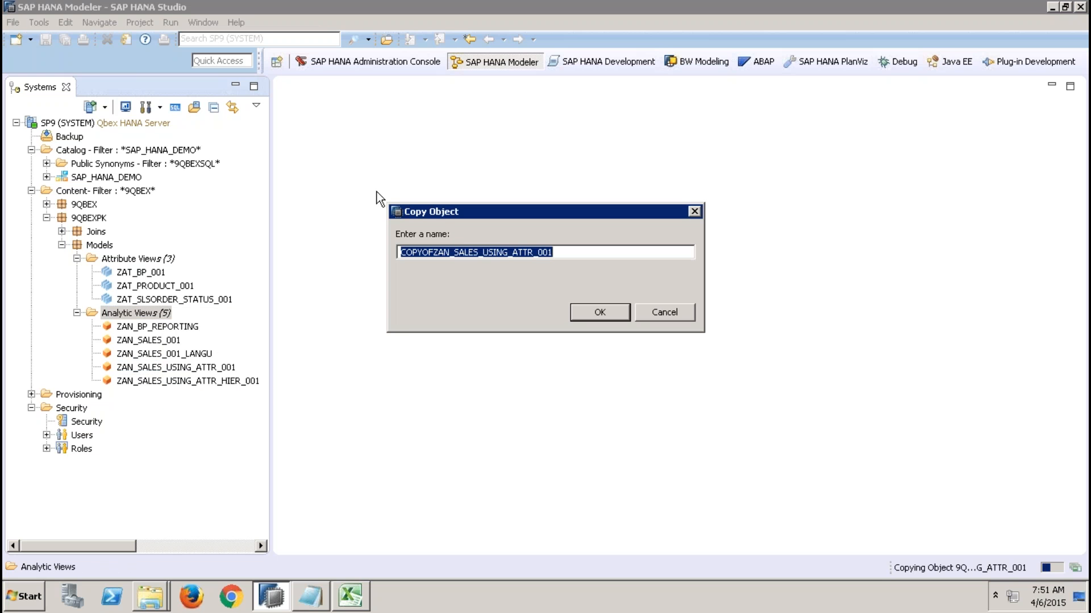
left_click_drag(438, 251, 297, 237)
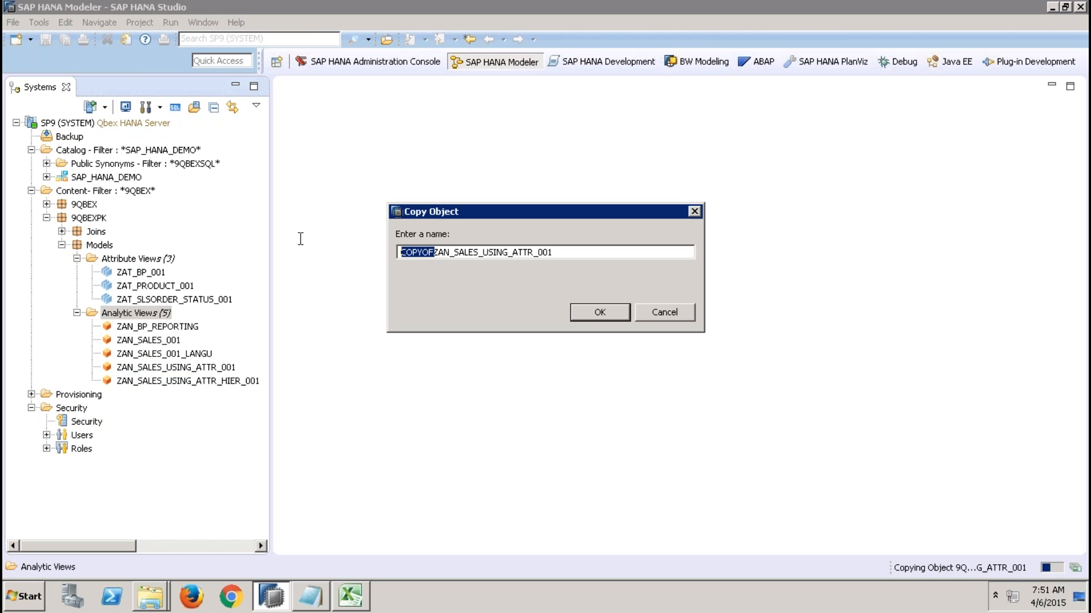
key("Delete")
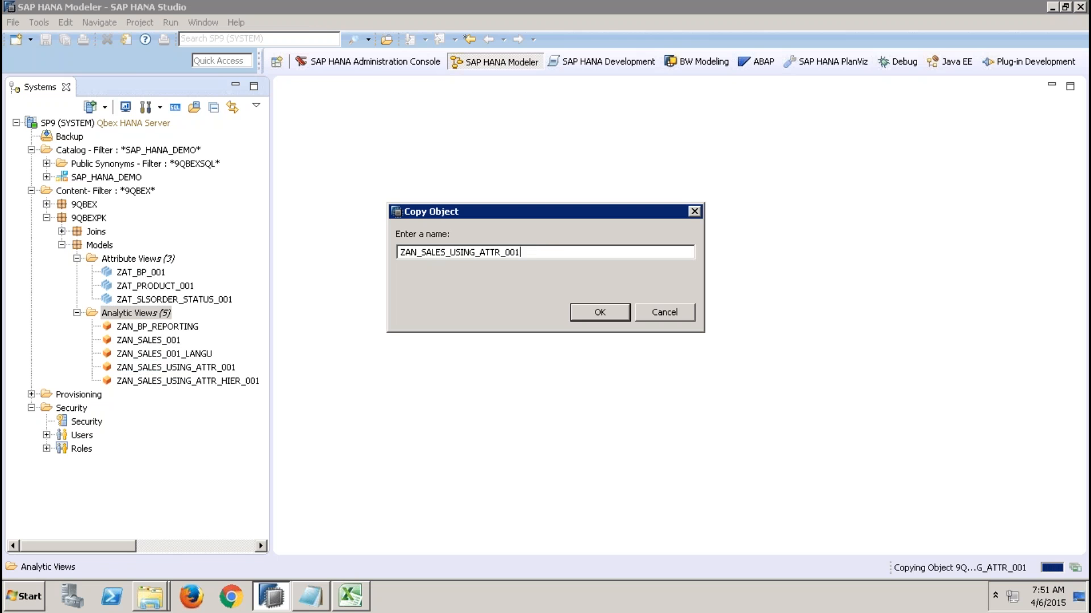
left_click(506, 252)
type("_REFERENCE_")
left_click(577, 317)
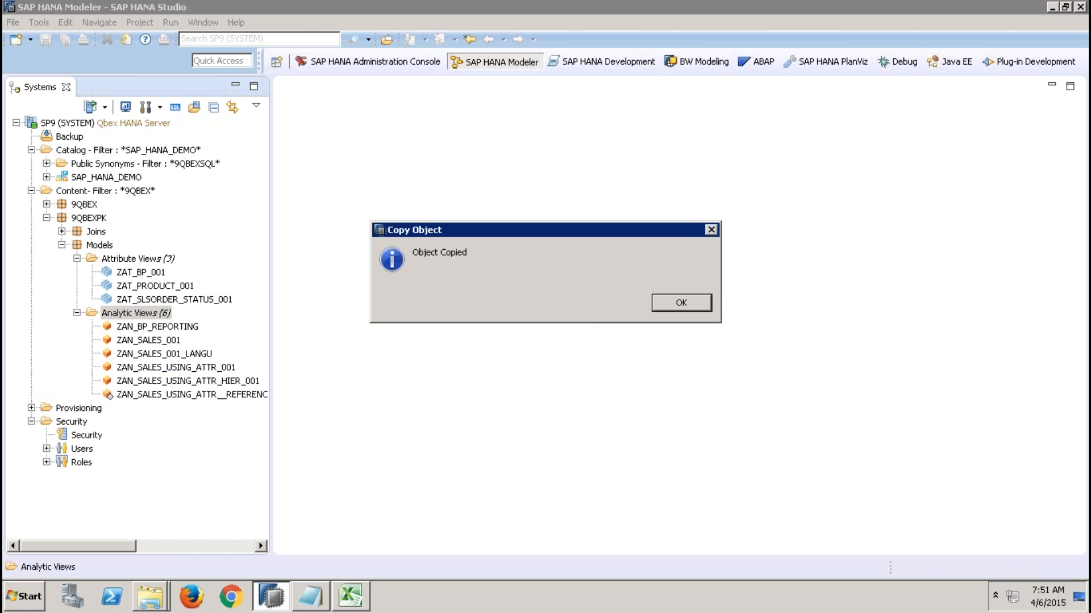
left_click(681, 303)
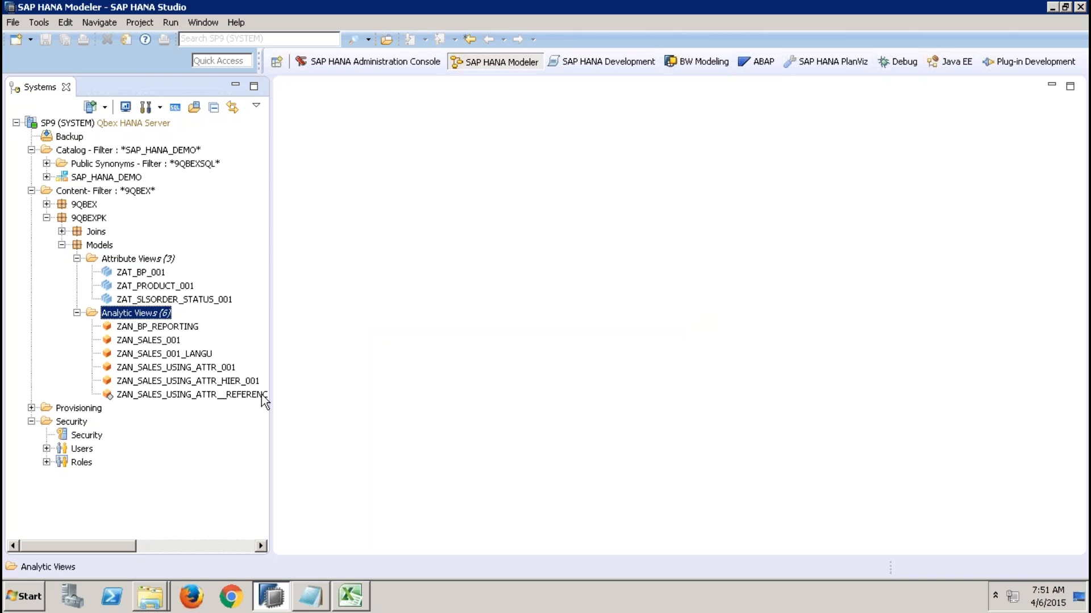
Open the analytic view ZAN_SALES_USING_ATTR__REFERENCE_001 and display its Data Foundation.
double_click(241, 396)
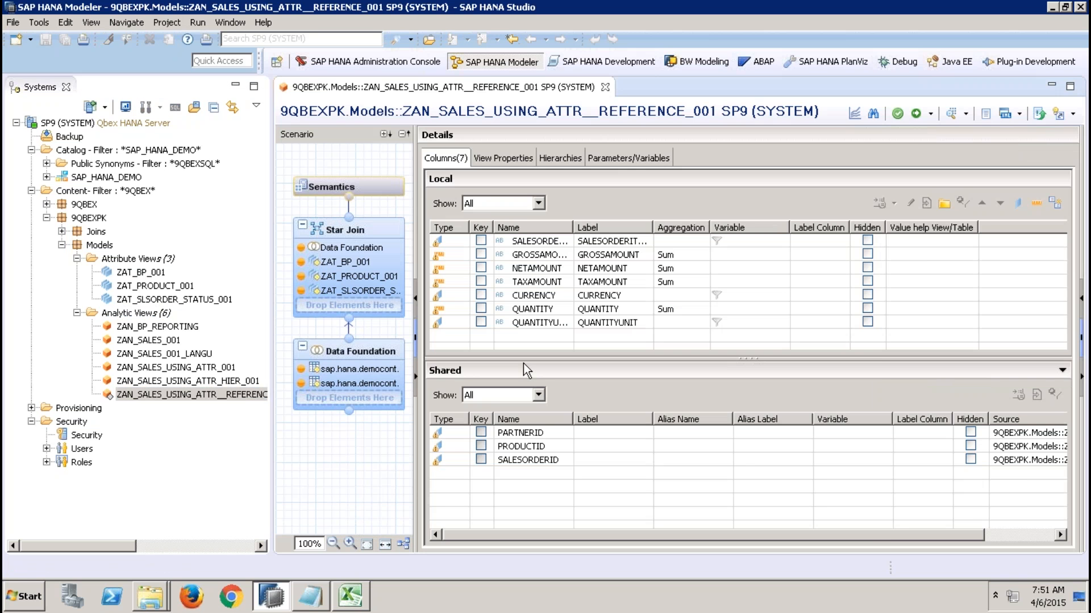
left_click(353, 355)
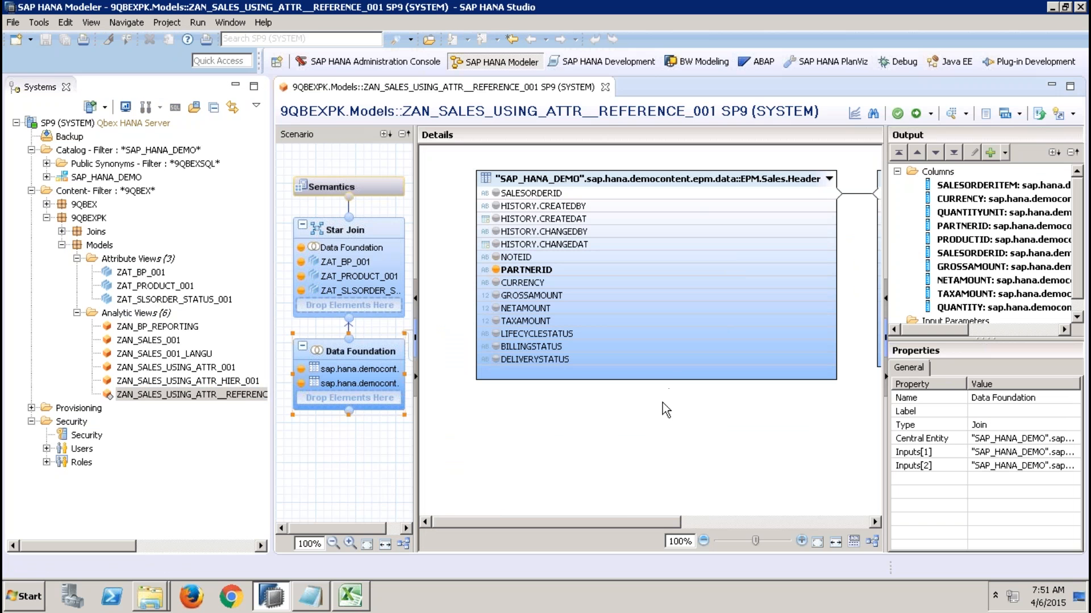
right_click(631, 458)
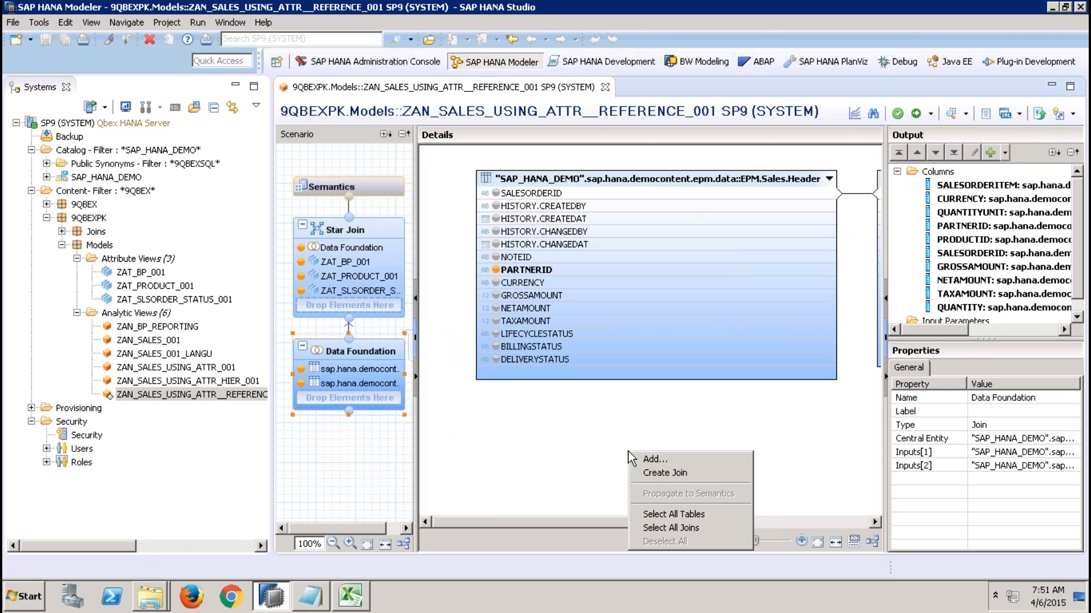
left_click(673, 470)
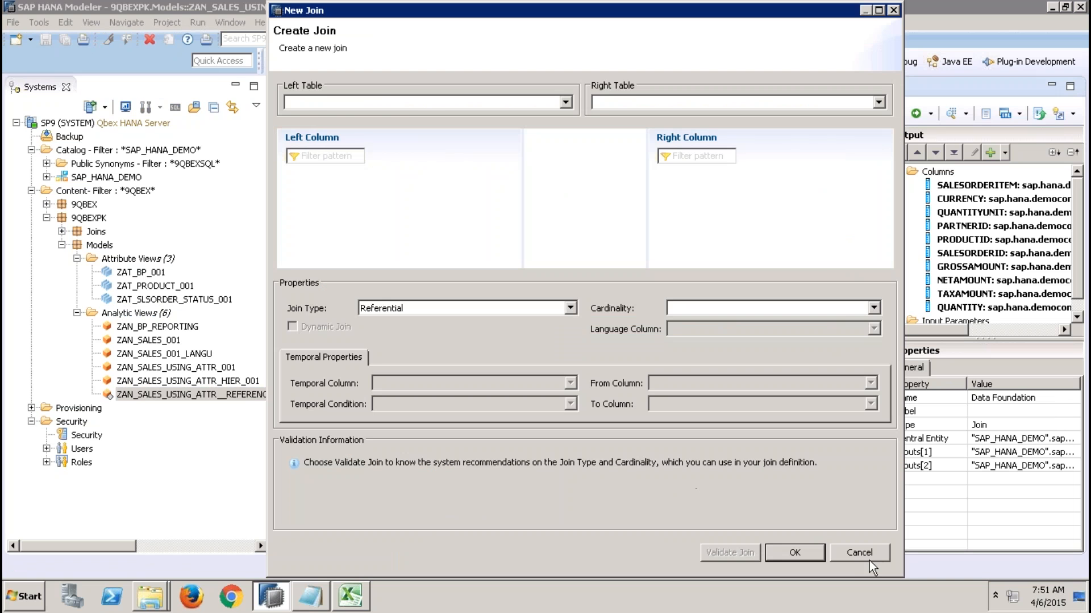
left_click(859, 553)
Search for sap.hana.demo and add the EPM.MasterData.Products table of SAP_HANA_DEMO to the Data Foundation.
right_click(671, 426)
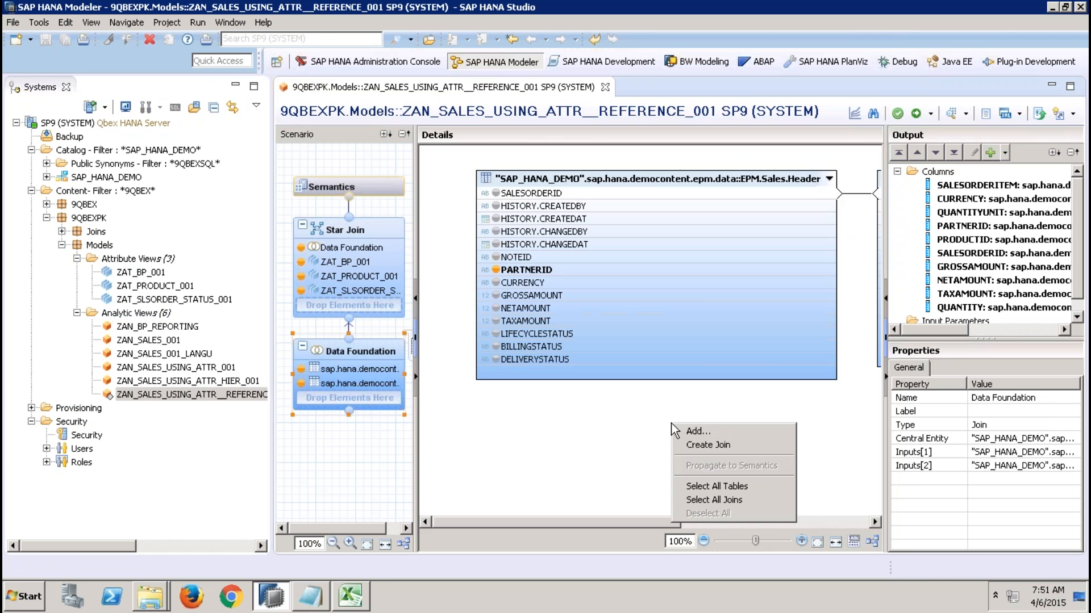
left_click(709, 431)
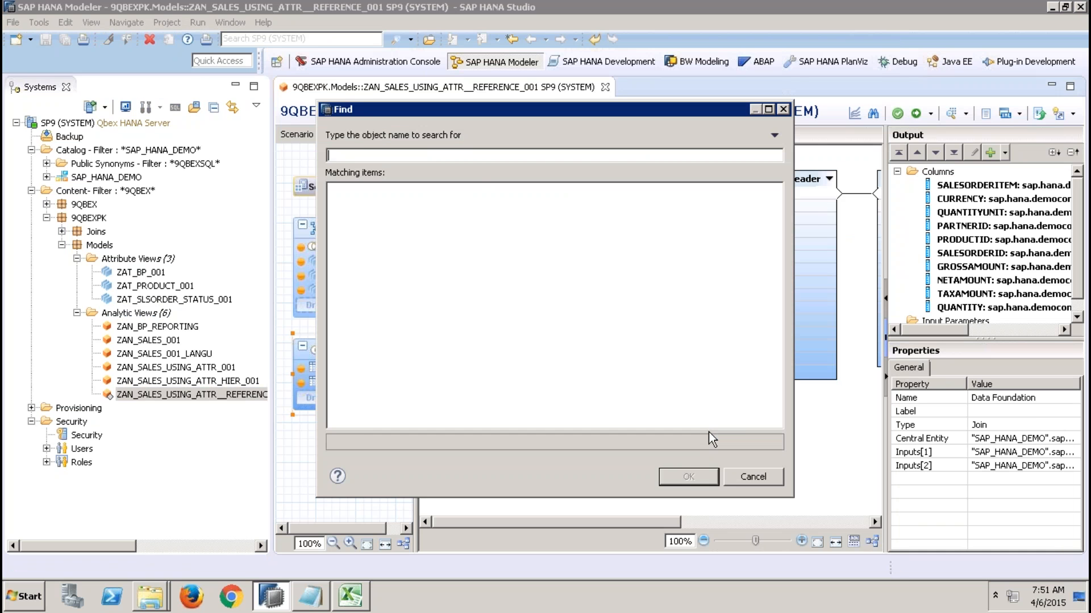
type("sap.hana.demo")
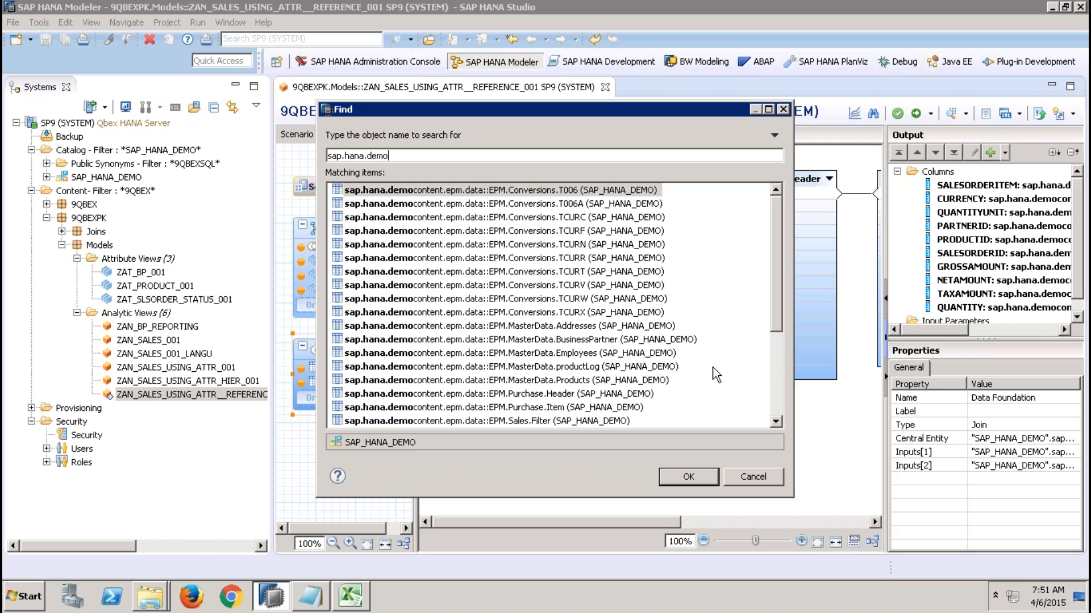
left_click_drag(771, 325, 775, 344)
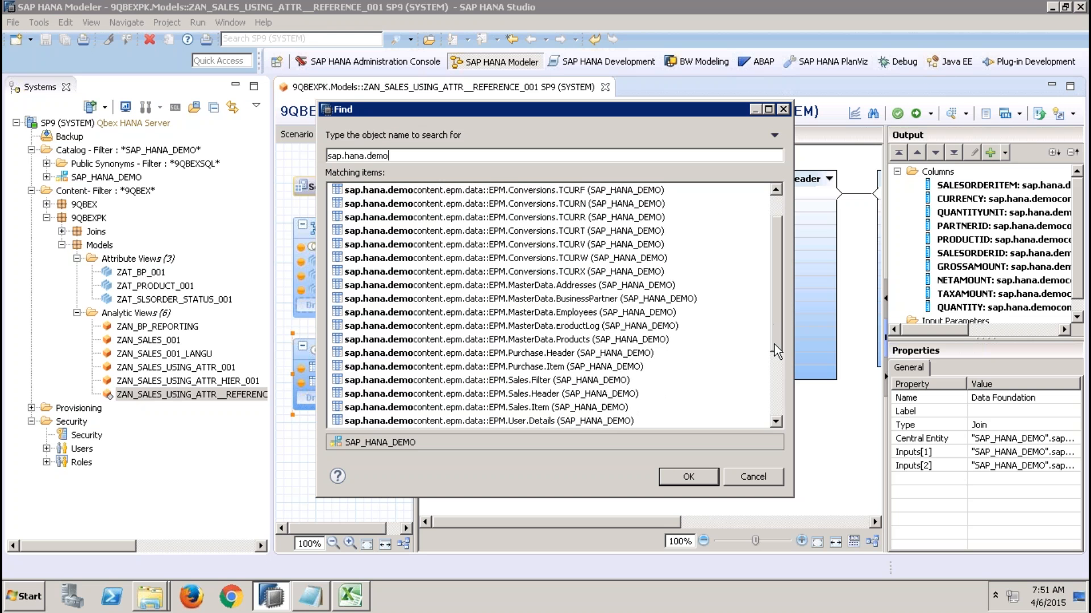
double_click(623, 342)
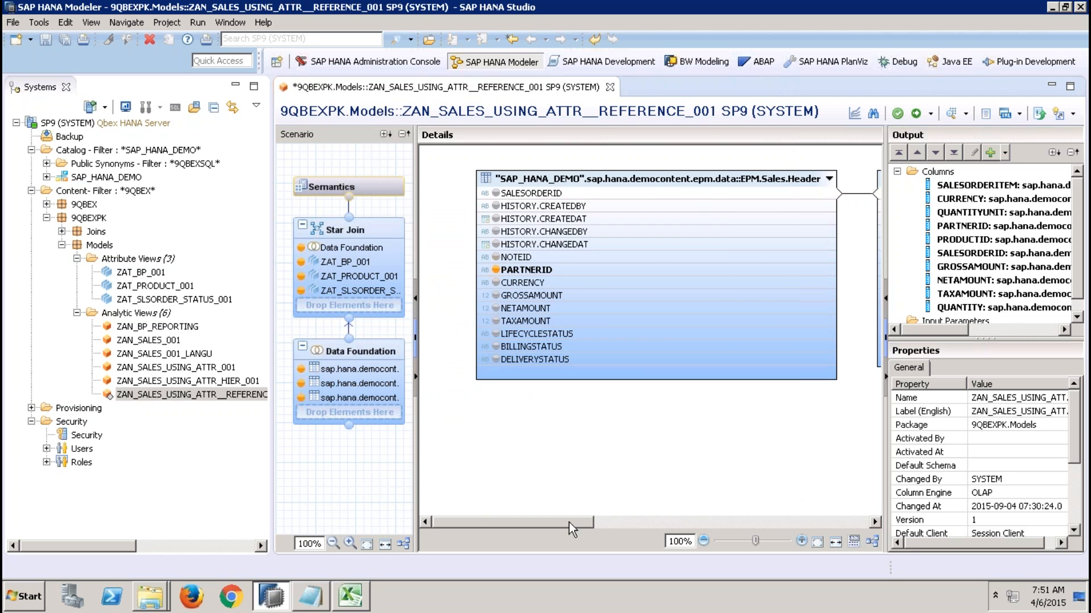
Join Sales.Item to the Products table on PRODUCTID and add the Products column SUPPLIERID to the output.
left_click_drag(568, 522, 723, 503)
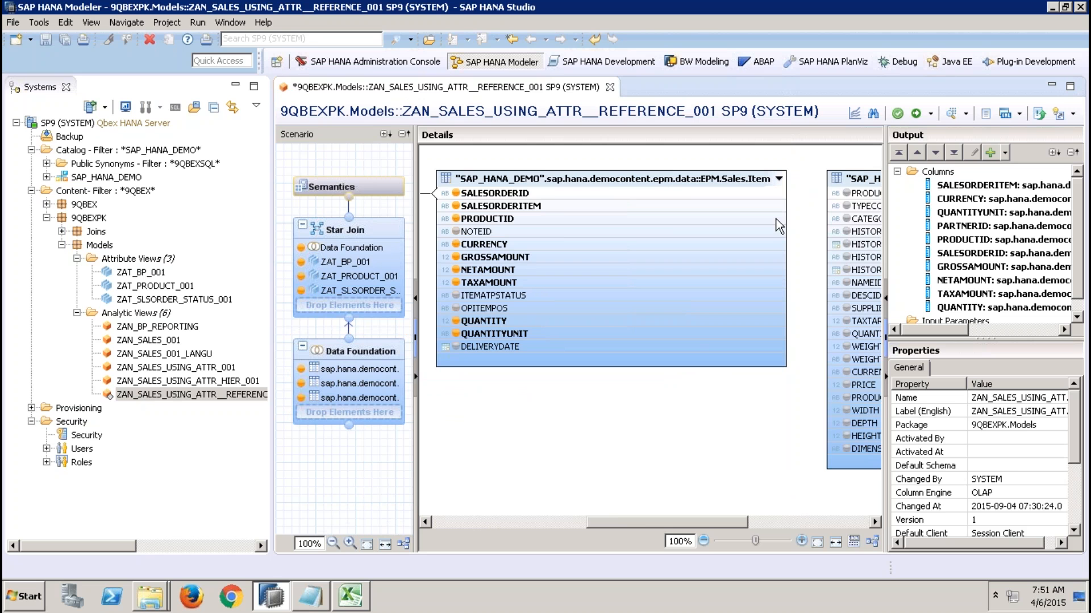
left_click_drag(781, 218, 849, 194)
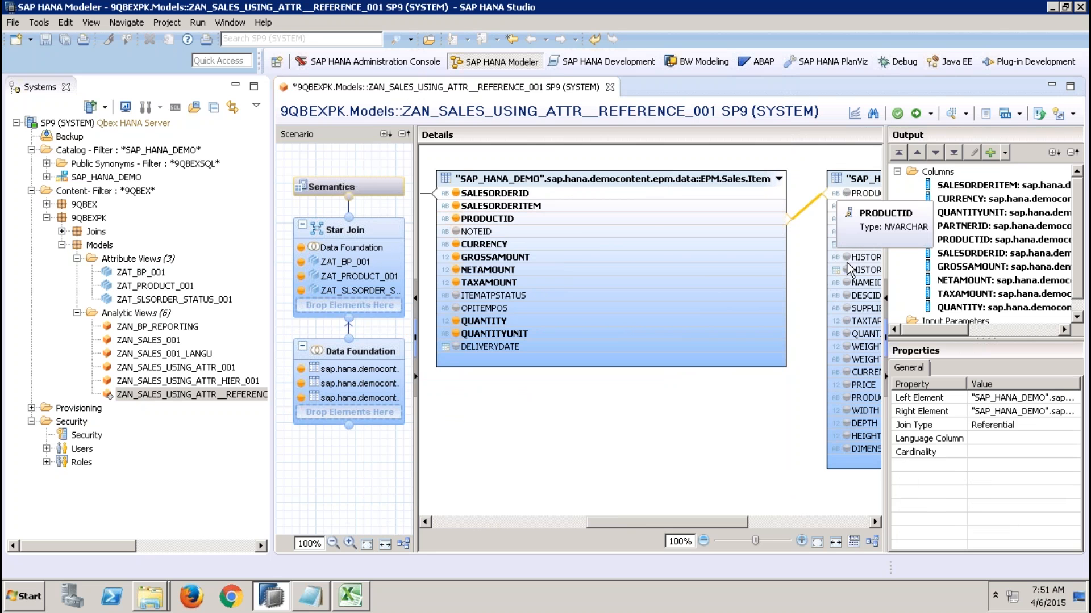
left_click_drag(725, 526, 769, 523)
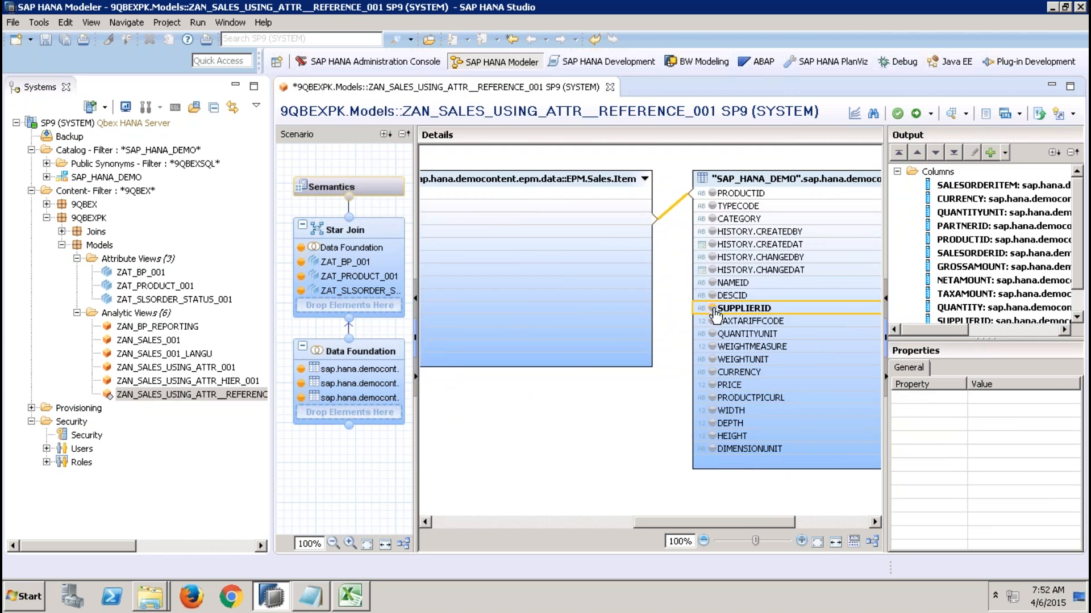
Examine the SUPPLIERID and PARTNERID columns of the Data Foundation within the Star Join.
left_click(379, 250)
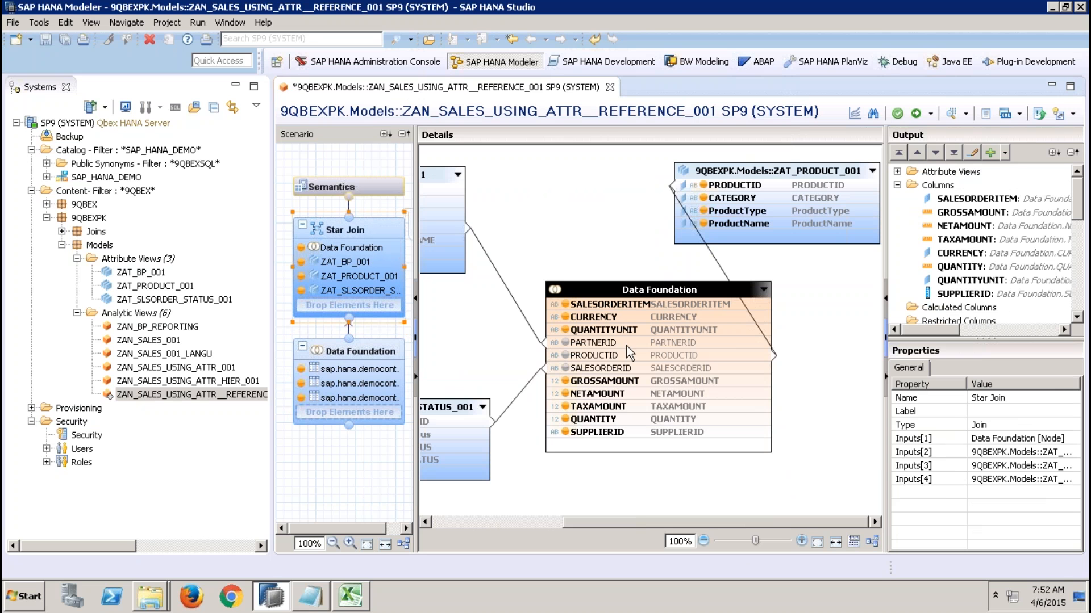
left_click(611, 434)
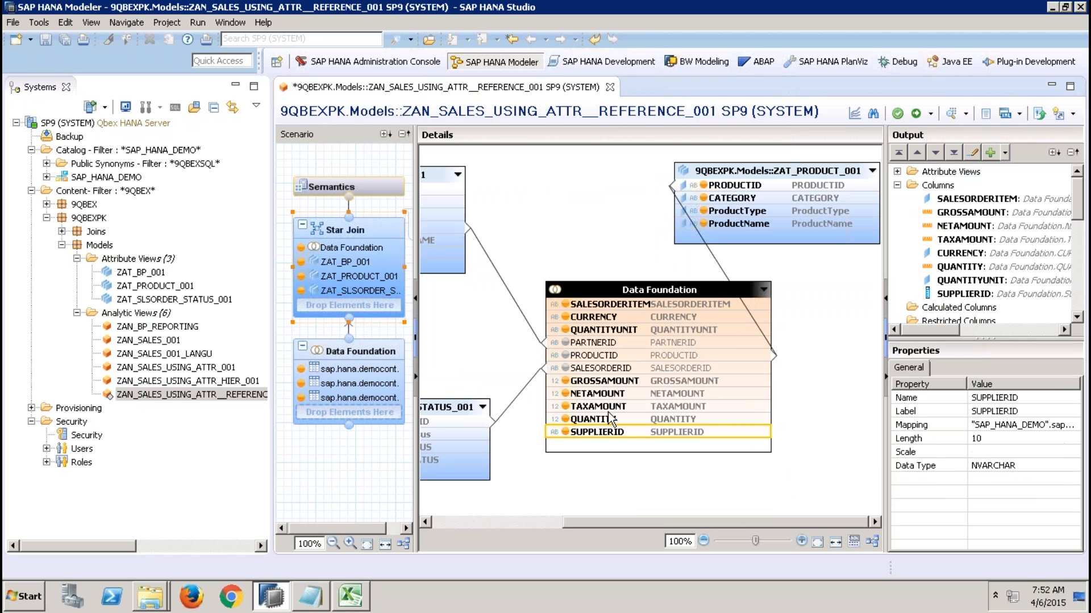
left_click(600, 342)
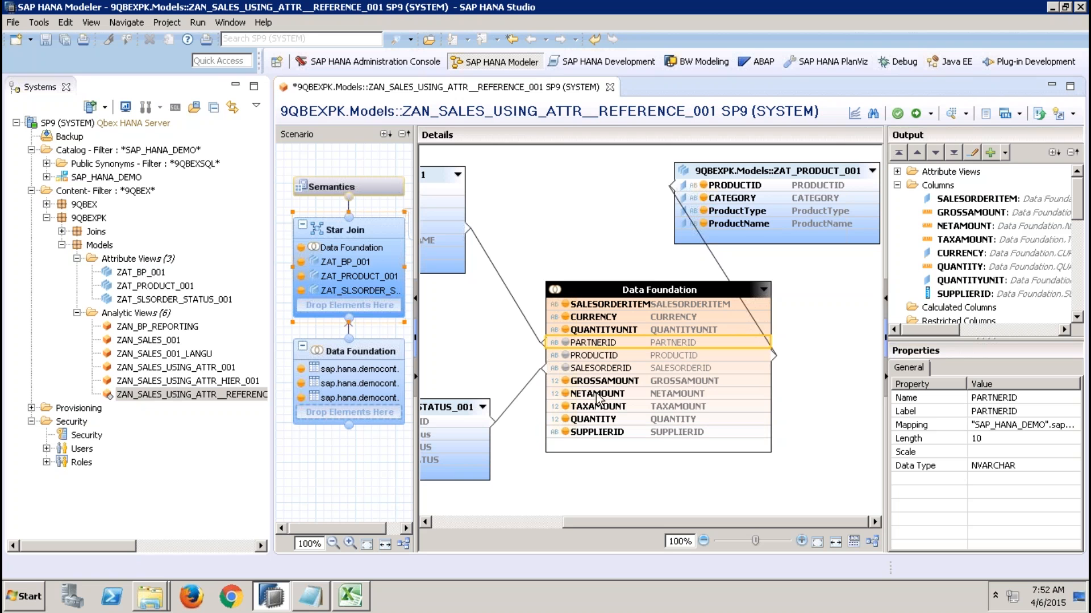
Join SUPPLIERID in the Data Foundation to PARTNERID in the ZAT_BP_001 attribute view.
left_click(595, 434)
left_click(597, 344)
left_click(235, 84)
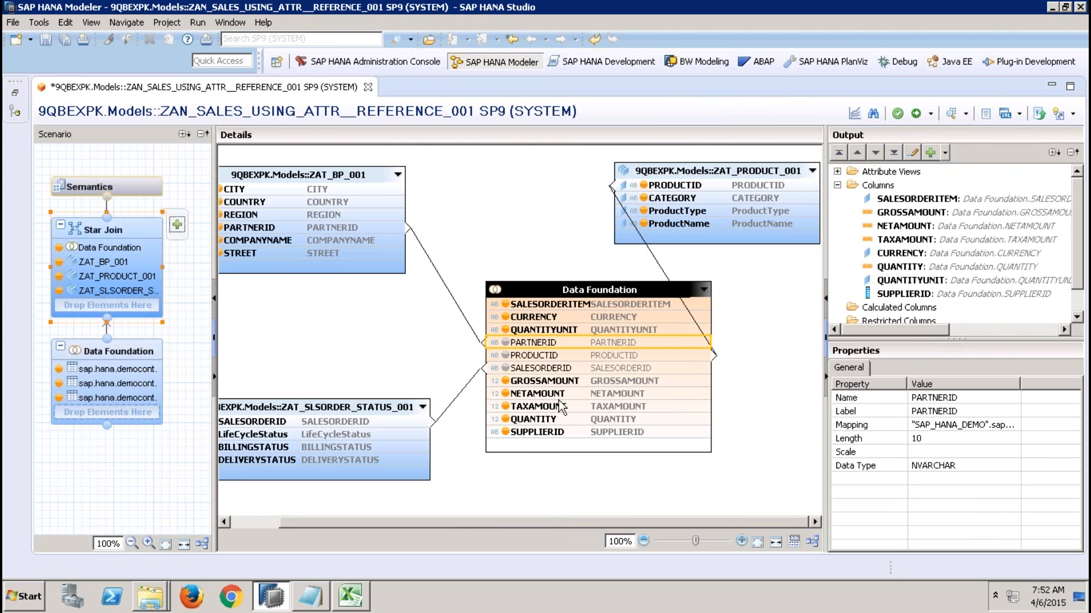
left_click(564, 430)
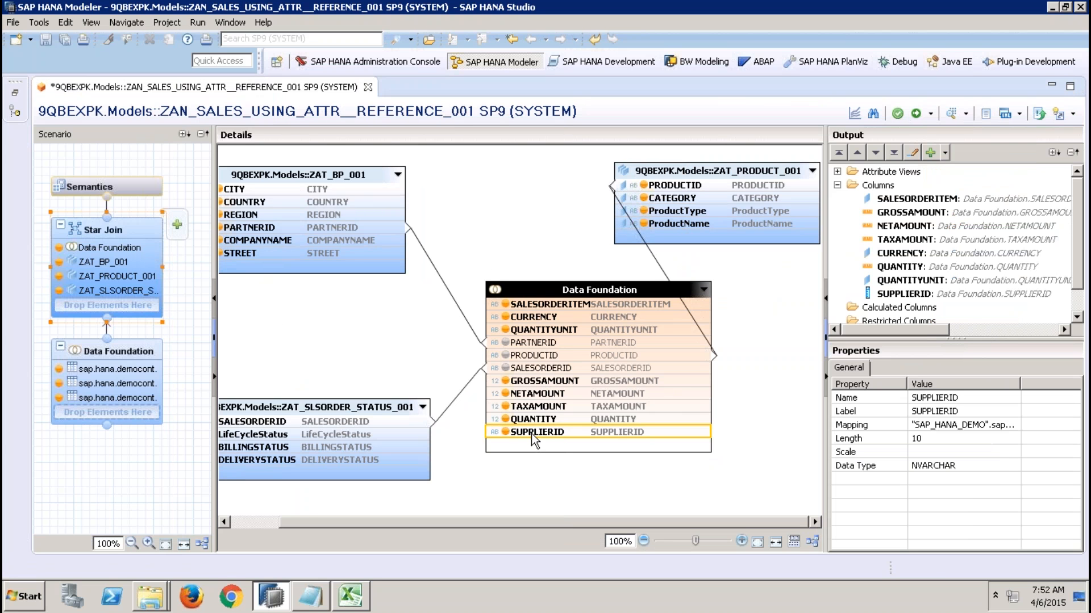
left_click_drag(531, 433, 398, 224)
mouse_move(401, 227)
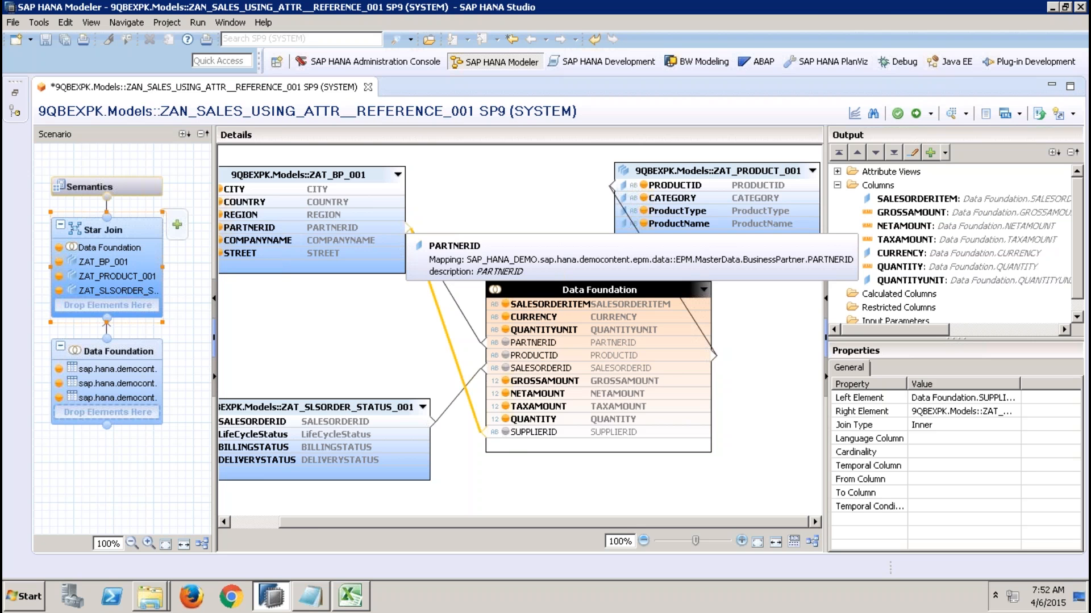
Remove the join between SUPPLIERID and PARTNERID of ZAT_BP_001 from the star join.
mouse_move(530, 343)
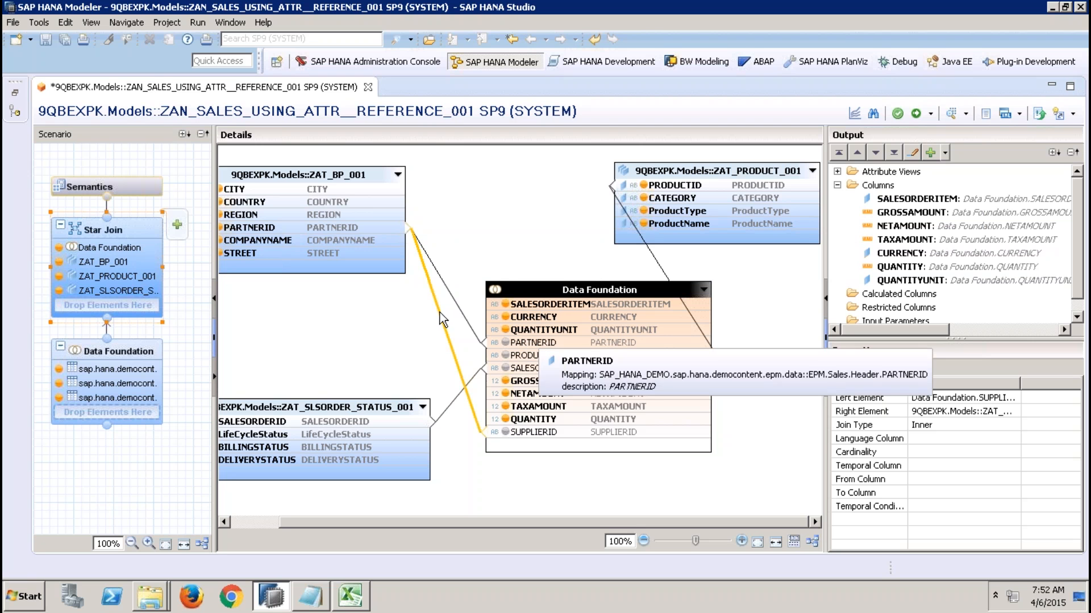
key("Delete")
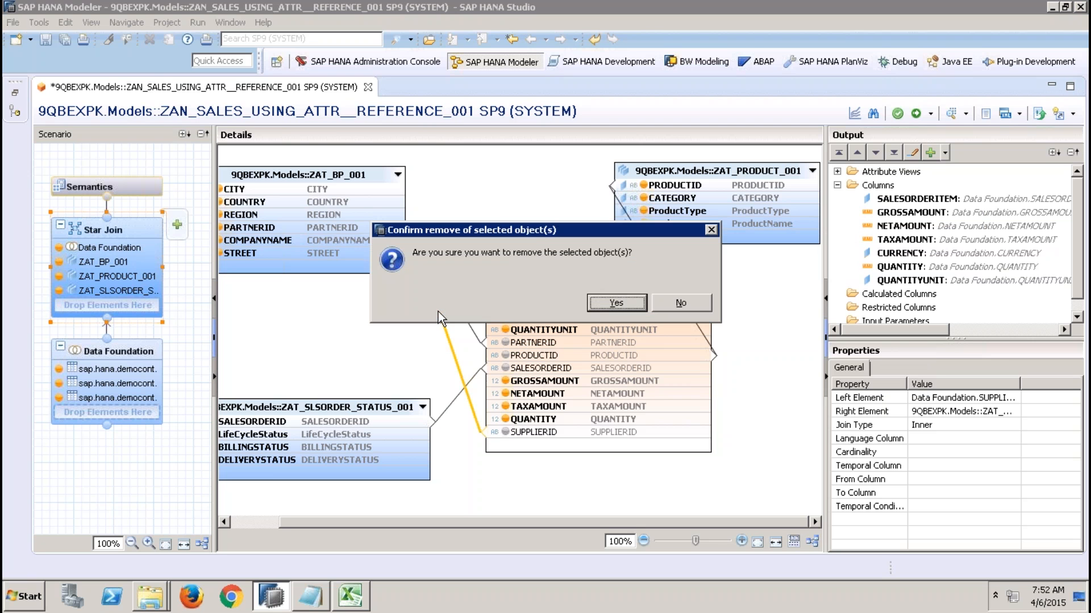
left_click(616, 302)
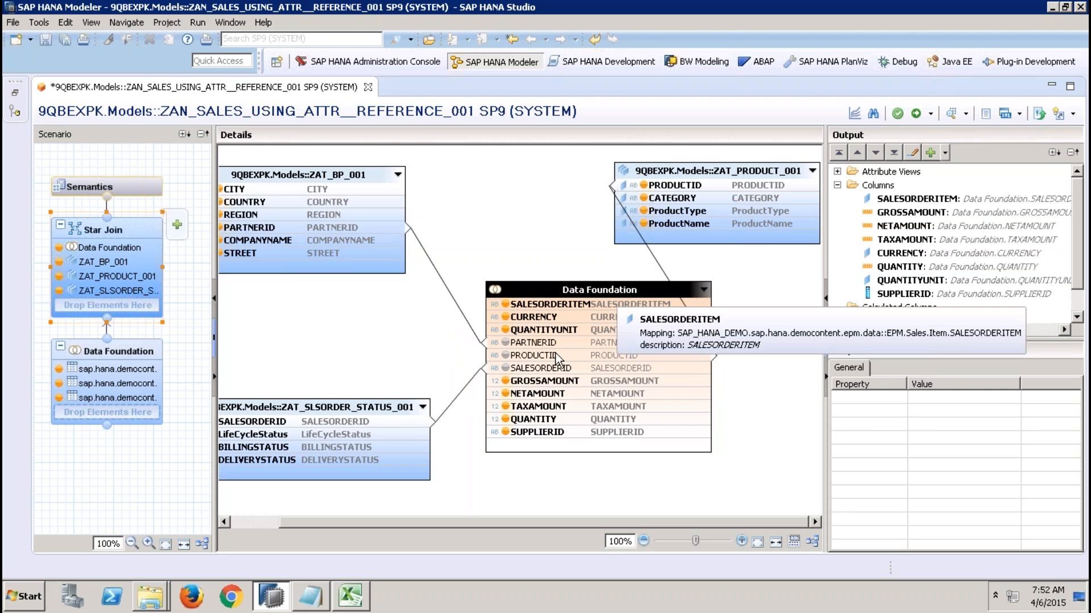
left_click(544, 434)
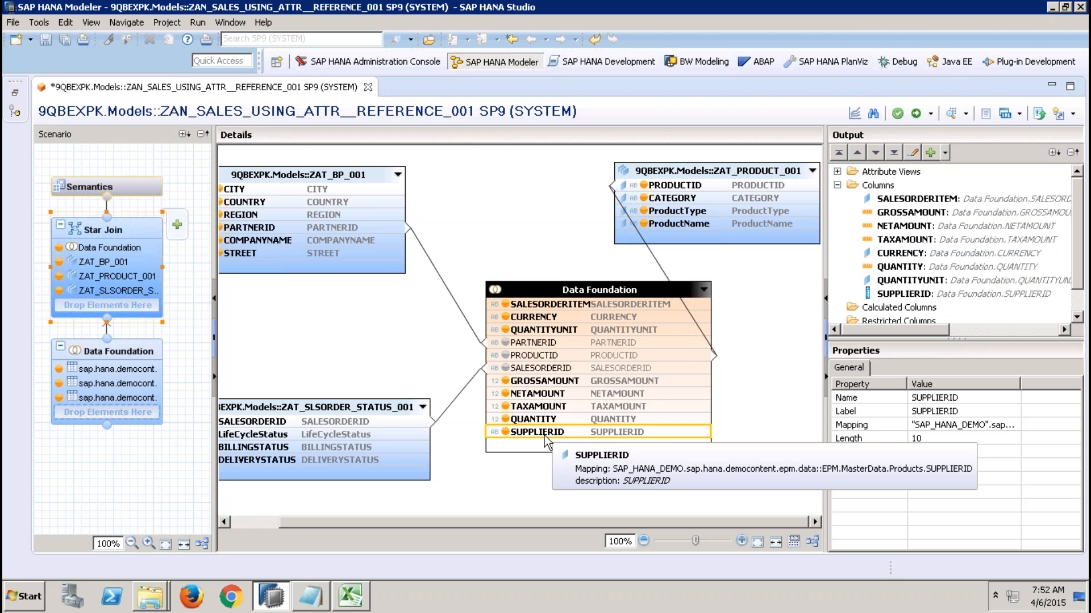
left_click(330, 170)
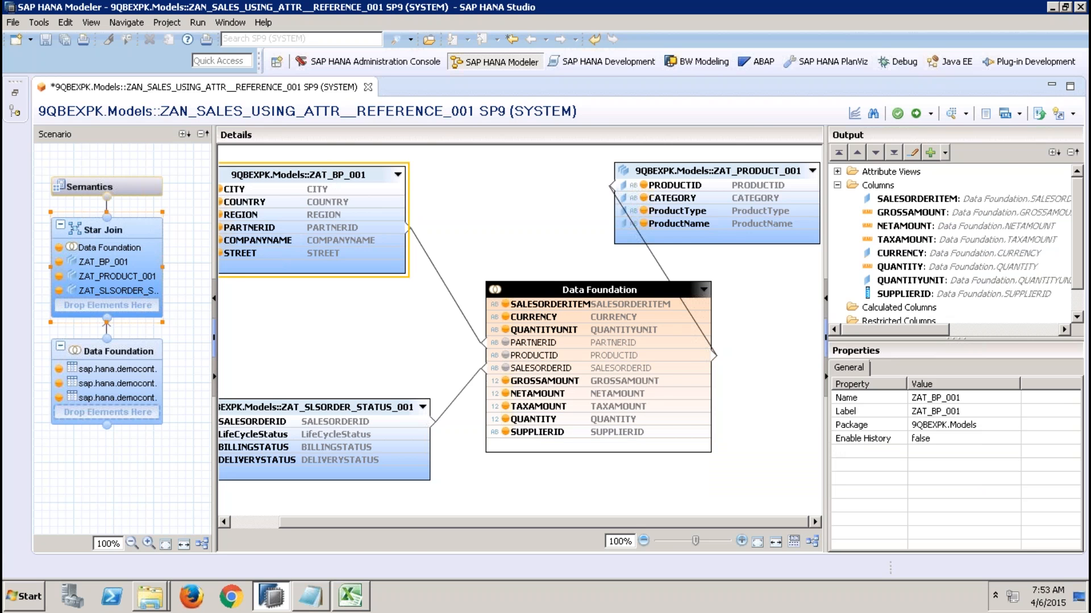
Start a new attribute view named ZAT_SUPPLIER_DERIVED in the 9QBEXPK.Models package.
left_click(16, 94)
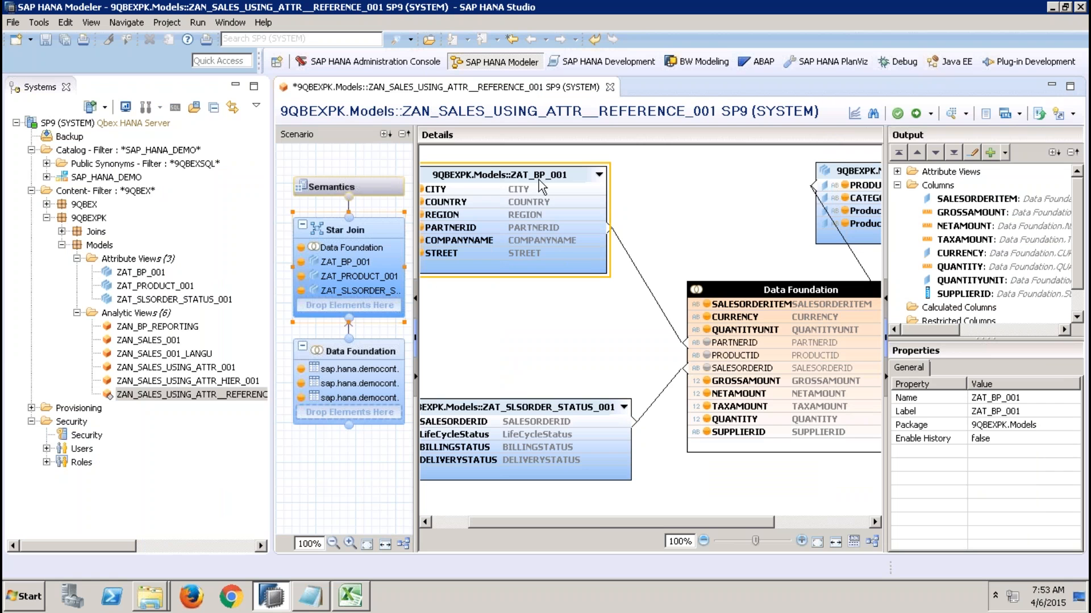
right_click(151, 261)
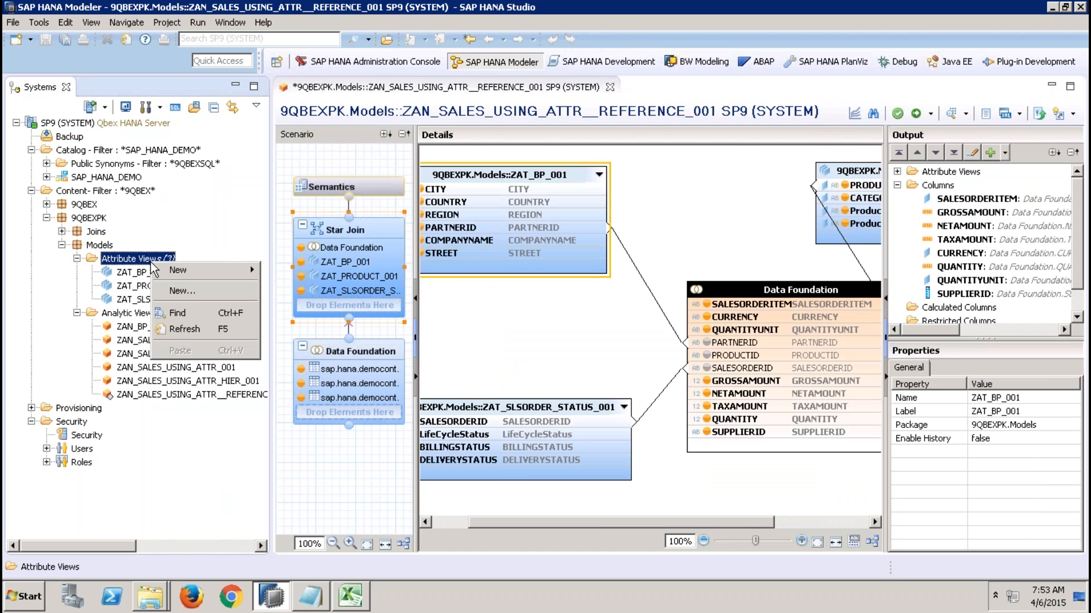
left_click(195, 297)
type("Z")
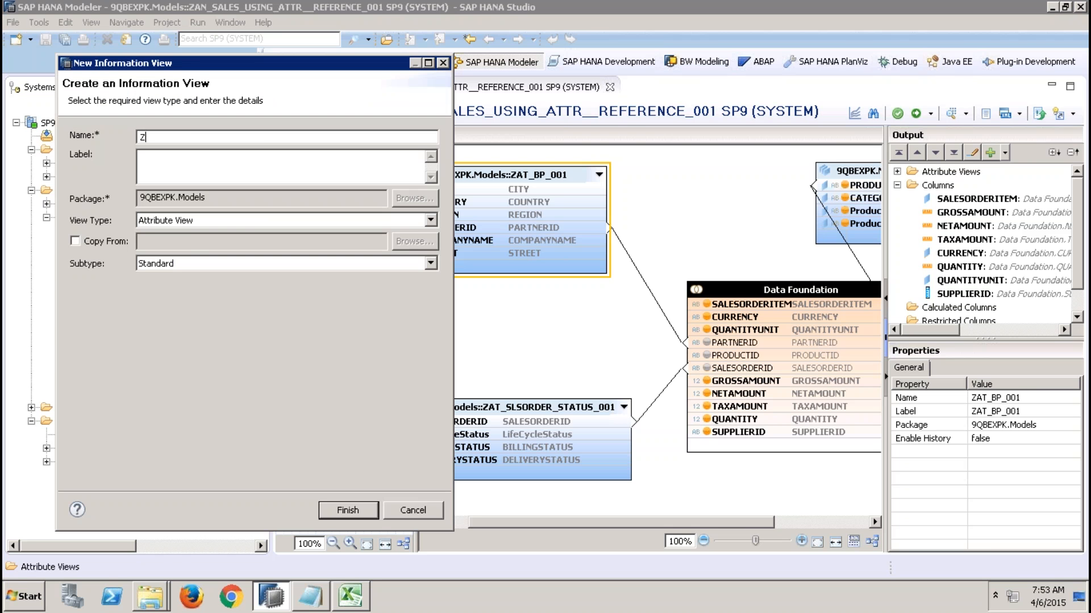
type("AT_SUPPLIER_DERIVED")
Set the new attribute view's subtype to Derived, leaving the Copy From option off.
left_click(155, 266)
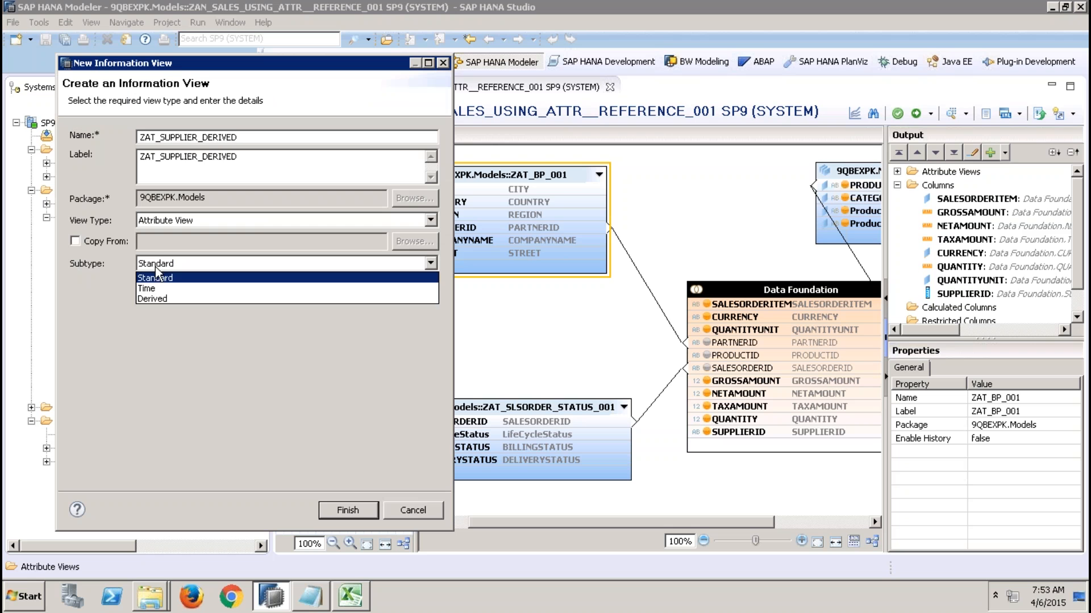
left_click(156, 299)
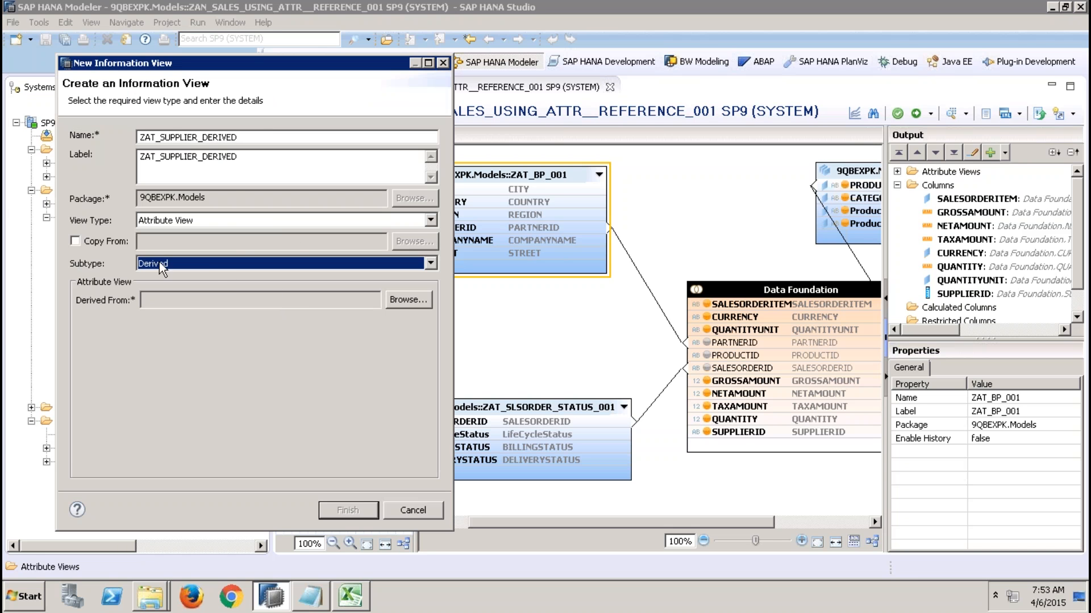
left_click(110, 245)
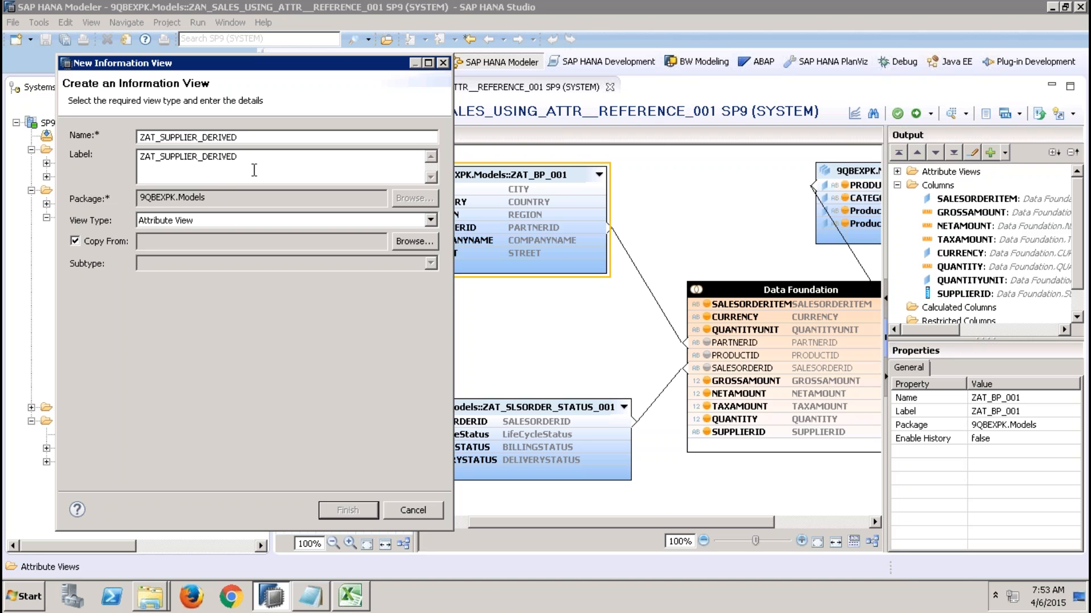
left_click(120, 241)
left_click(182, 265)
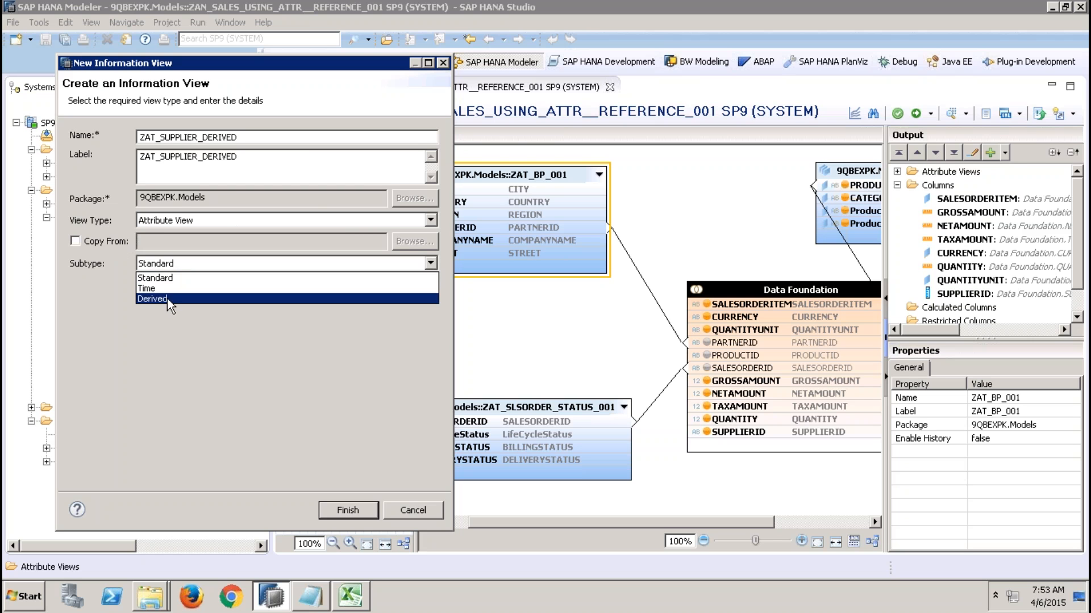
left_click(167, 298)
Choose ZAT_BP_001 from the 9QBEXPK Models package as the source view to derive from and create the view.
left_click(403, 307)
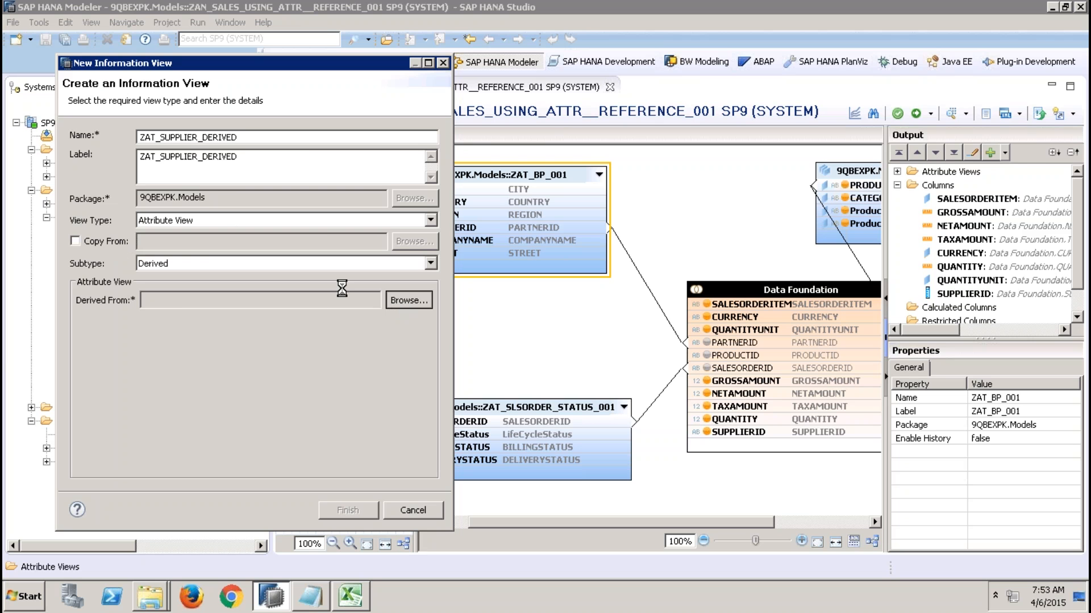
left_click(205, 285)
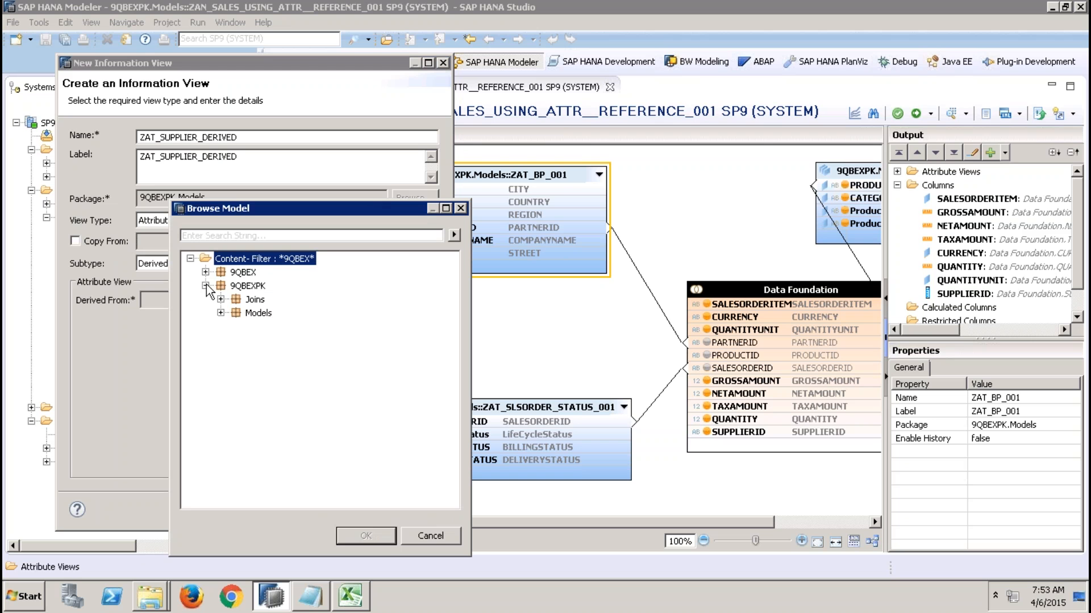
left_click(220, 313)
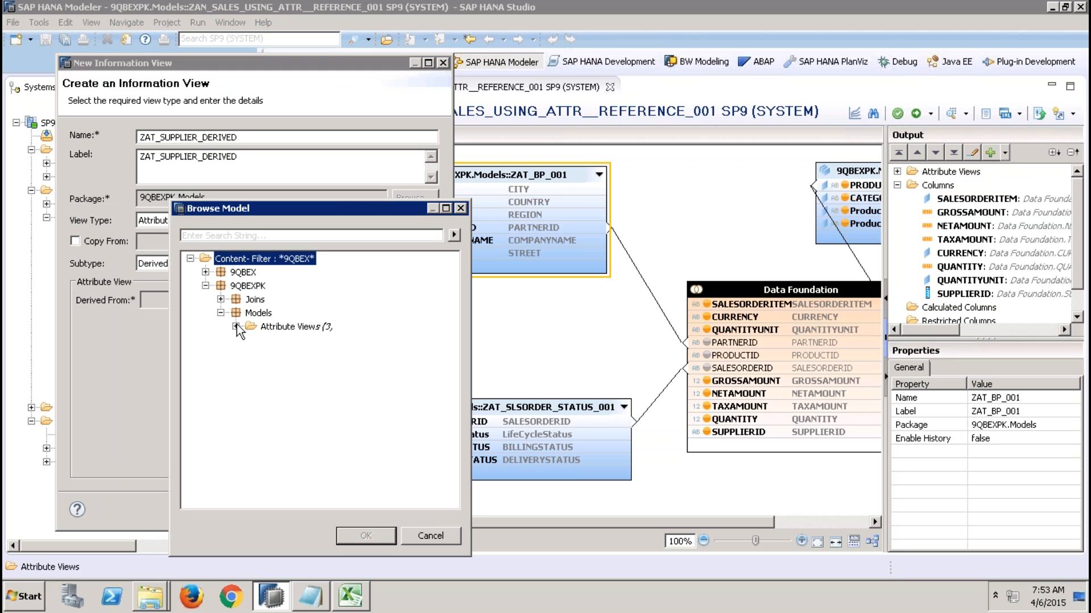
left_click(236, 326)
double_click(300, 341)
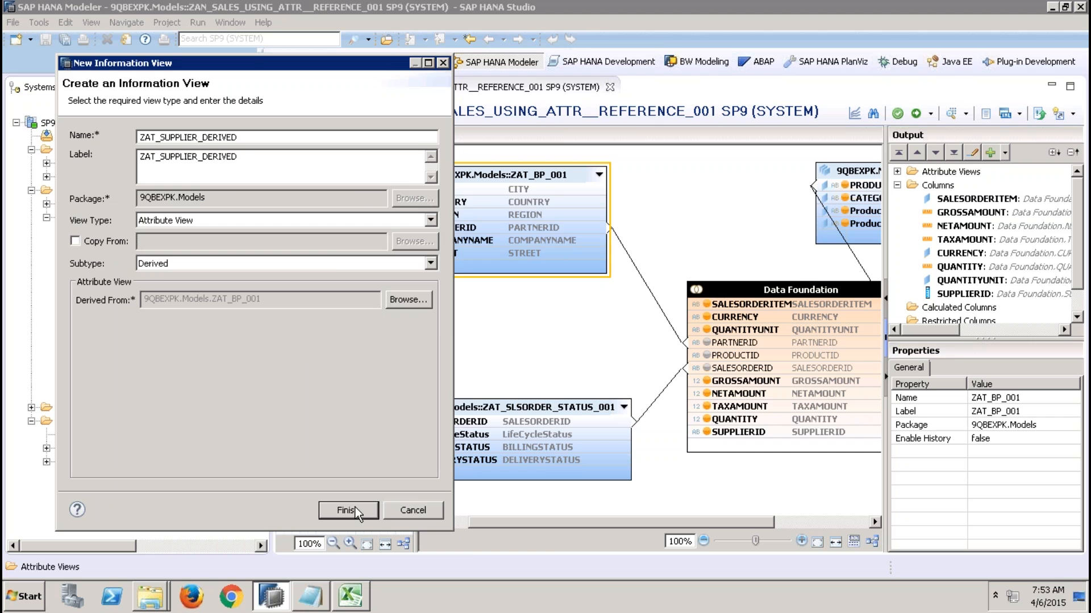
left_click(347, 510)
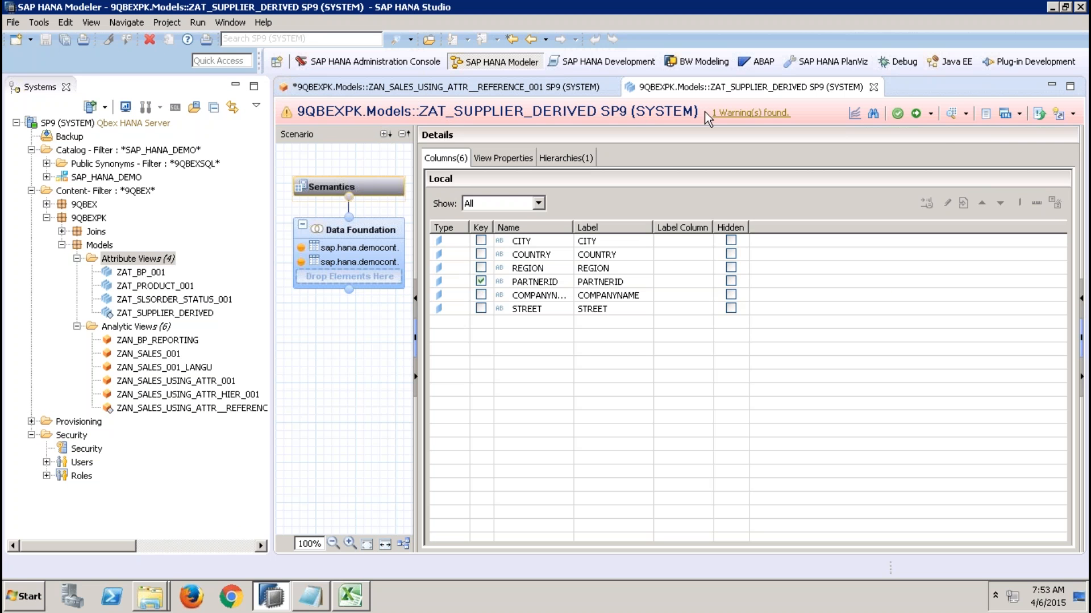
Activate the ZAT_SUPPLIER_DERIVED attribute view and close its editor.
mouse_move(733, 116)
left_click(915, 113)
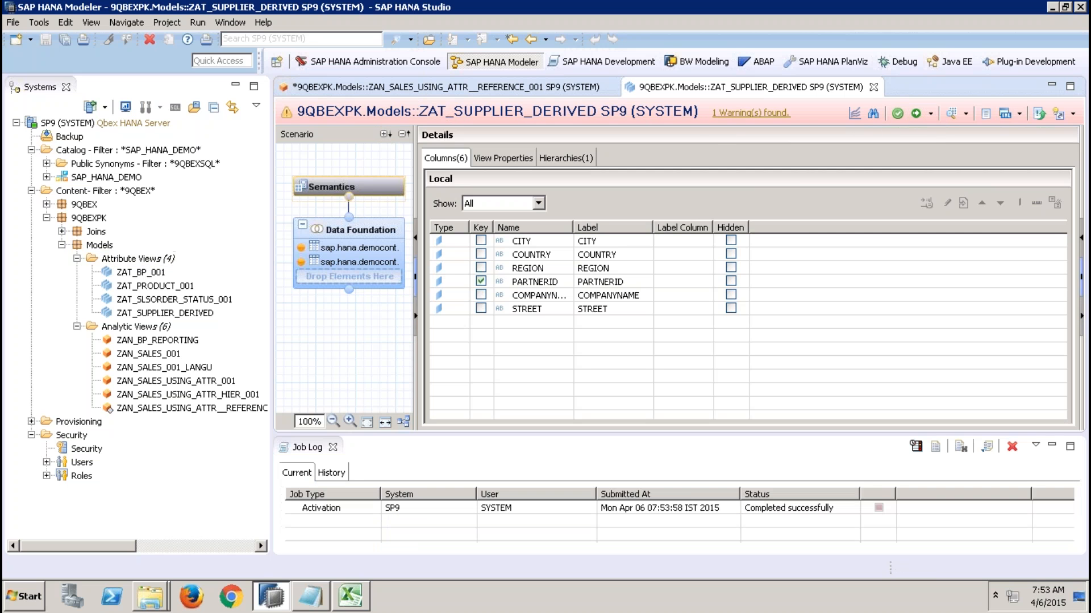
left_click(873, 87)
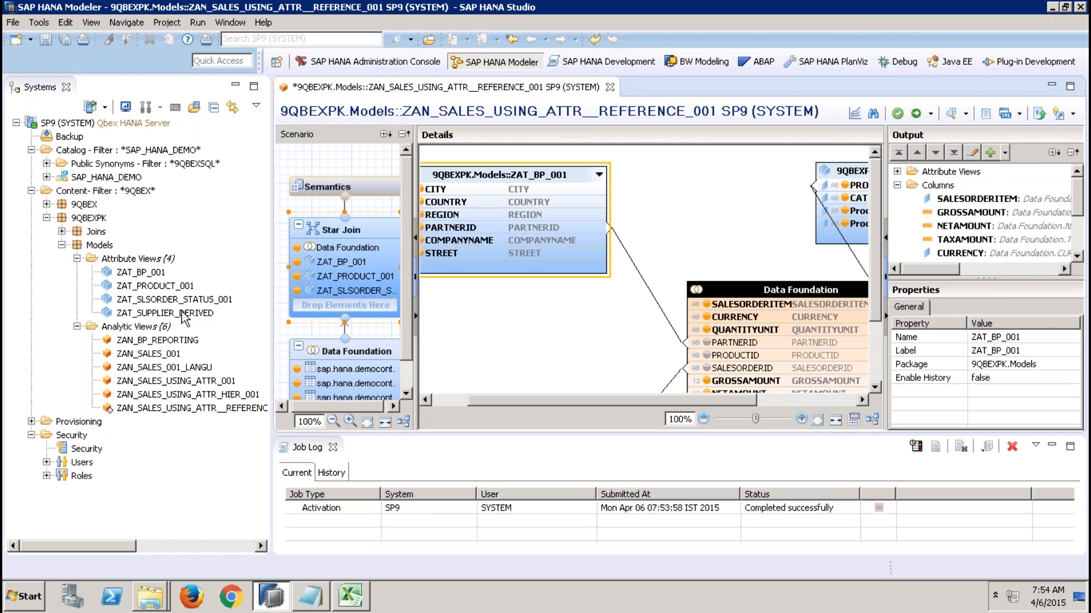
Add ZAT_SUPPLIER_DERIVED to the Star Join of the analytic view and clear the Systems and Job Log views away.
left_click_drag(182, 316, 281, 235)
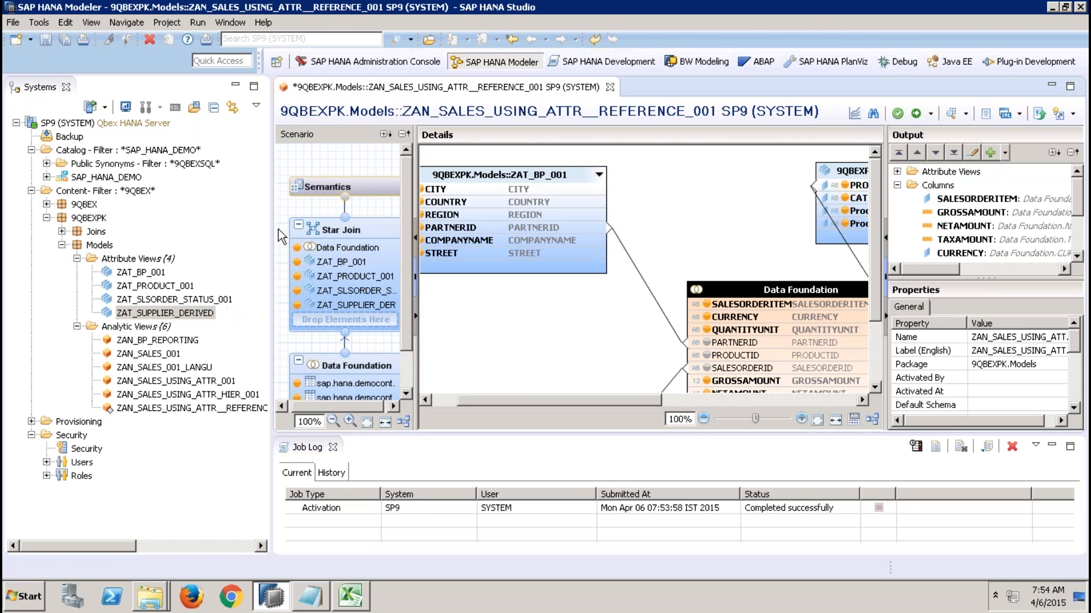
left_click(235, 85)
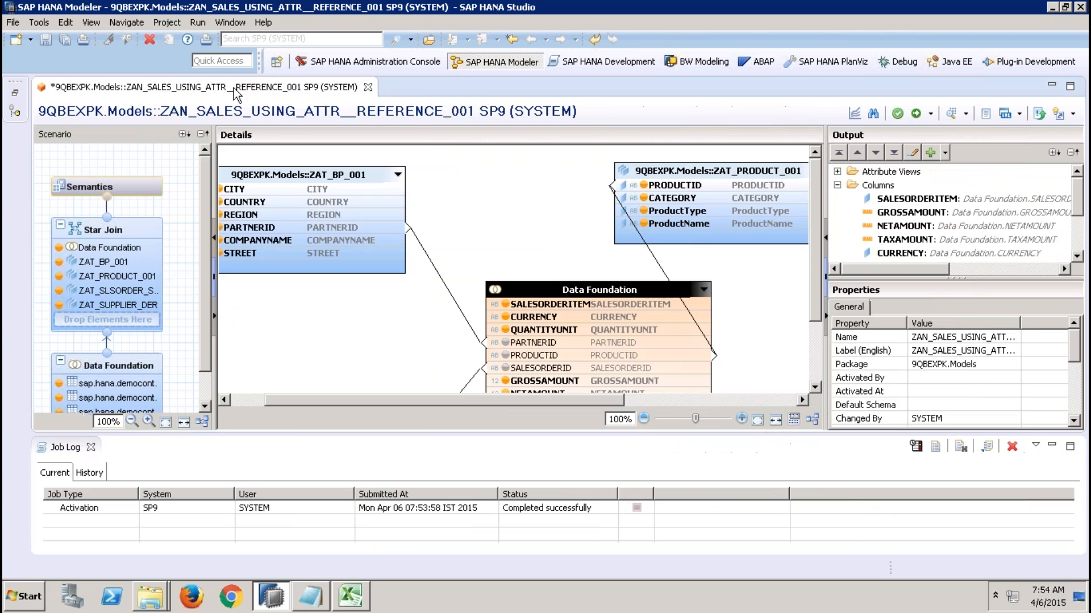
left_click(91, 448)
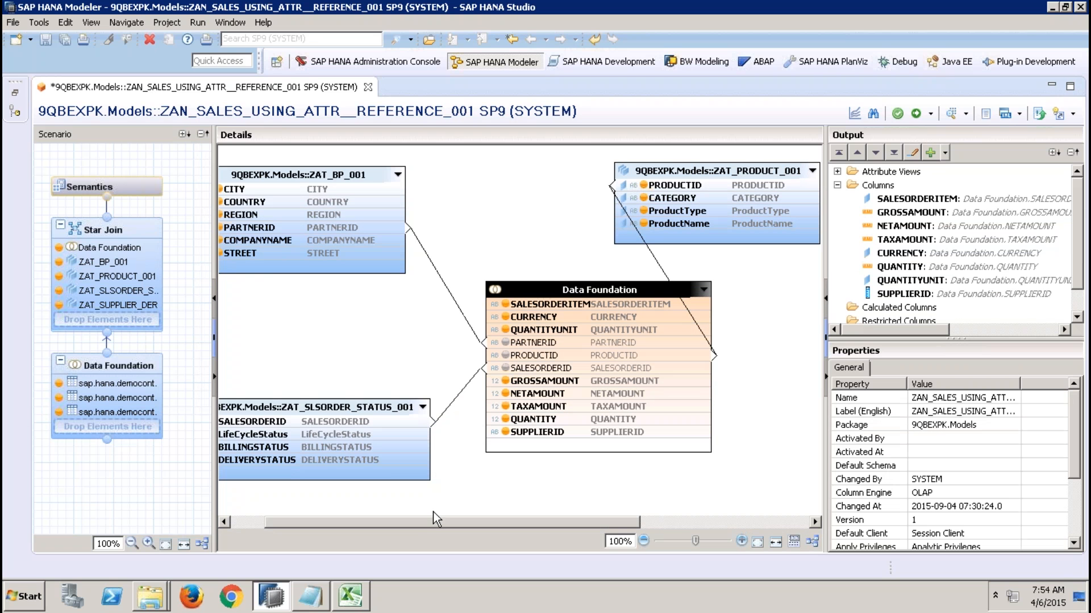
Place ZAT_SUPPLIER_DERIVED beside the Data Foundation and join SUPPLIERID to its PARTNERID with a referential join.
left_click_drag(429, 517, 535, 533)
left_click_drag(746, 187, 612, 492)
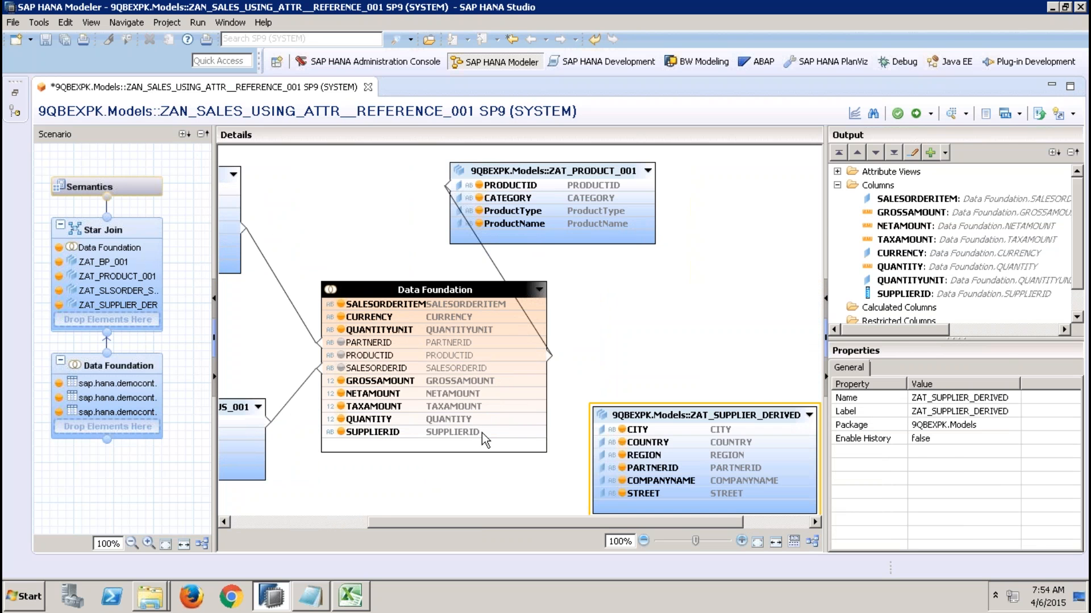
left_click_drag(492, 432, 611, 469)
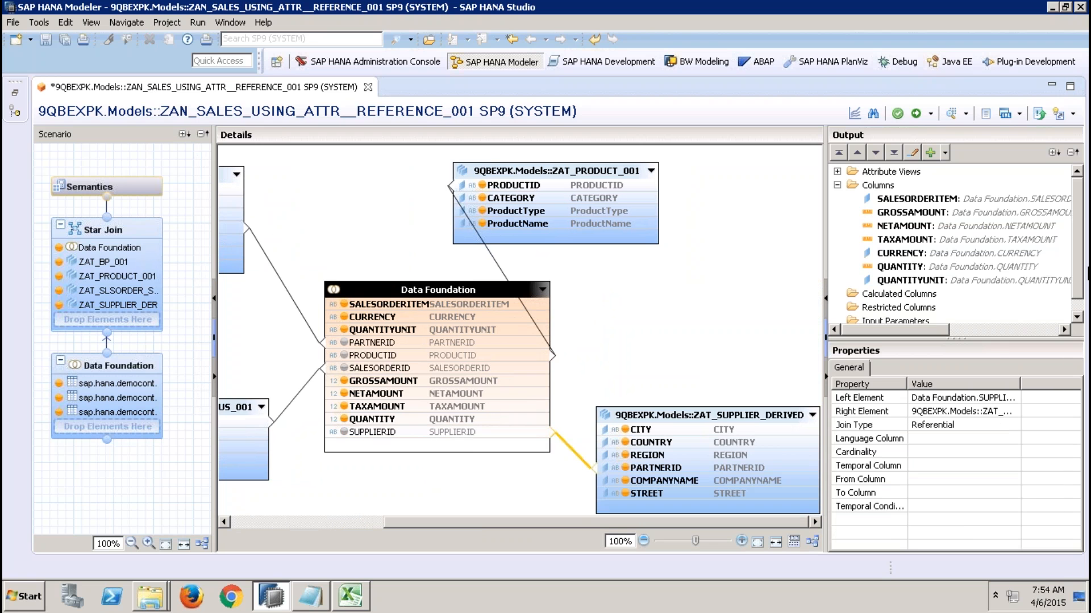
Examine the output columns of ZAT_SUPPLIER_DERIVED and the name and label properties of its CITY column.
left_click_drag(1077, 248, 1086, 298)
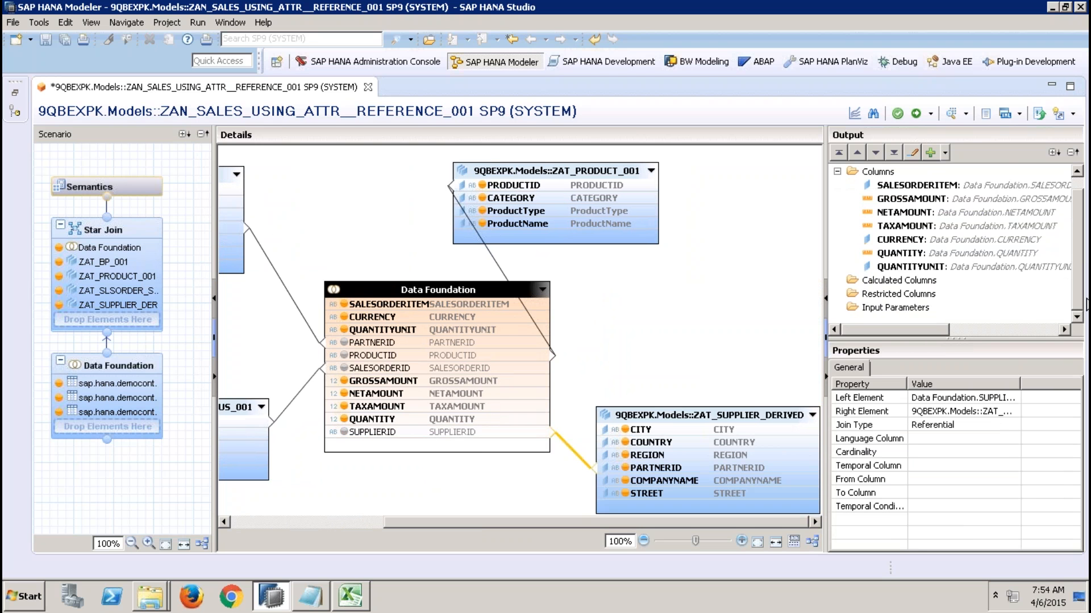
scroll(1074, 222, "up", 1)
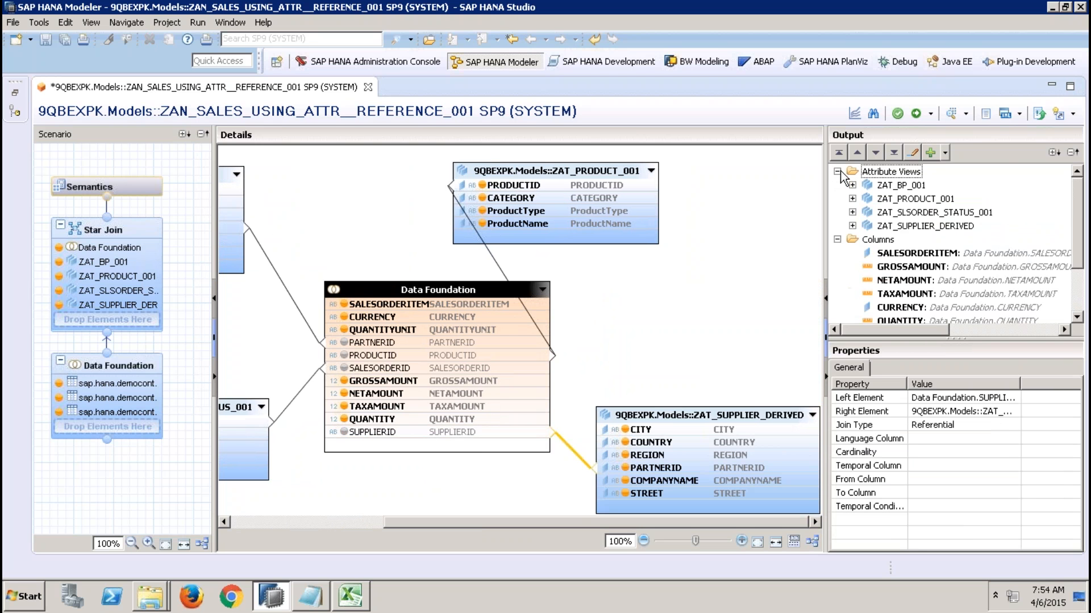
left_click(838, 171)
left_click(852, 226)
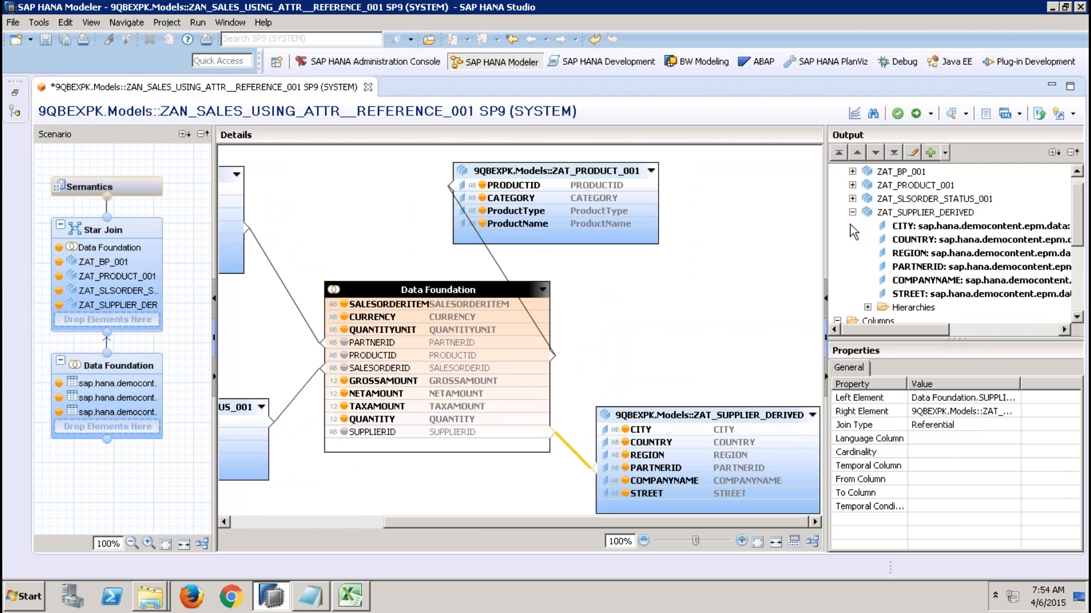
left_click(911, 226)
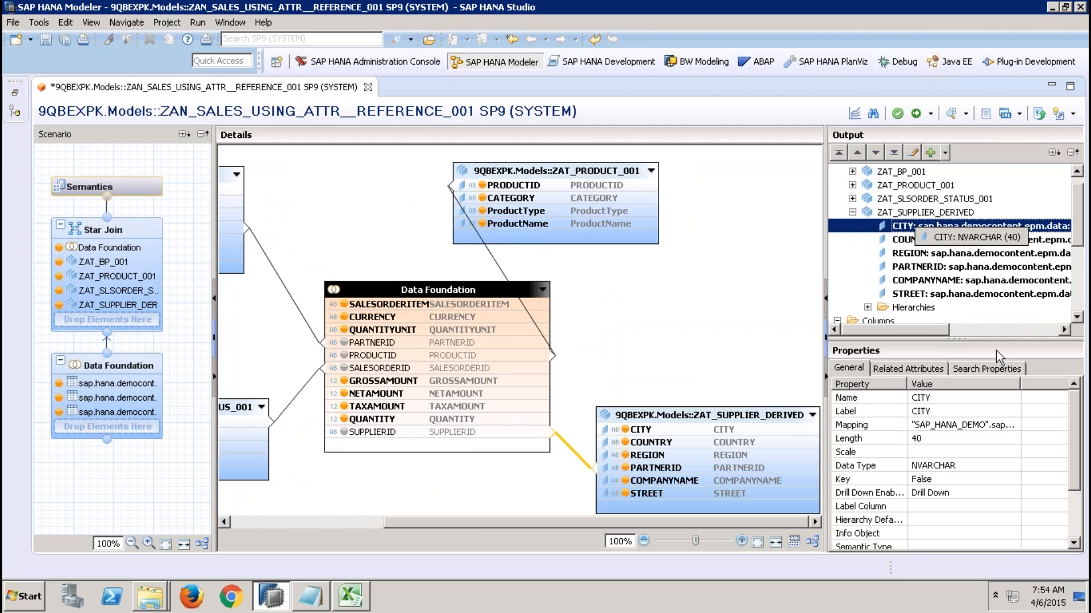
left_click(917, 399)
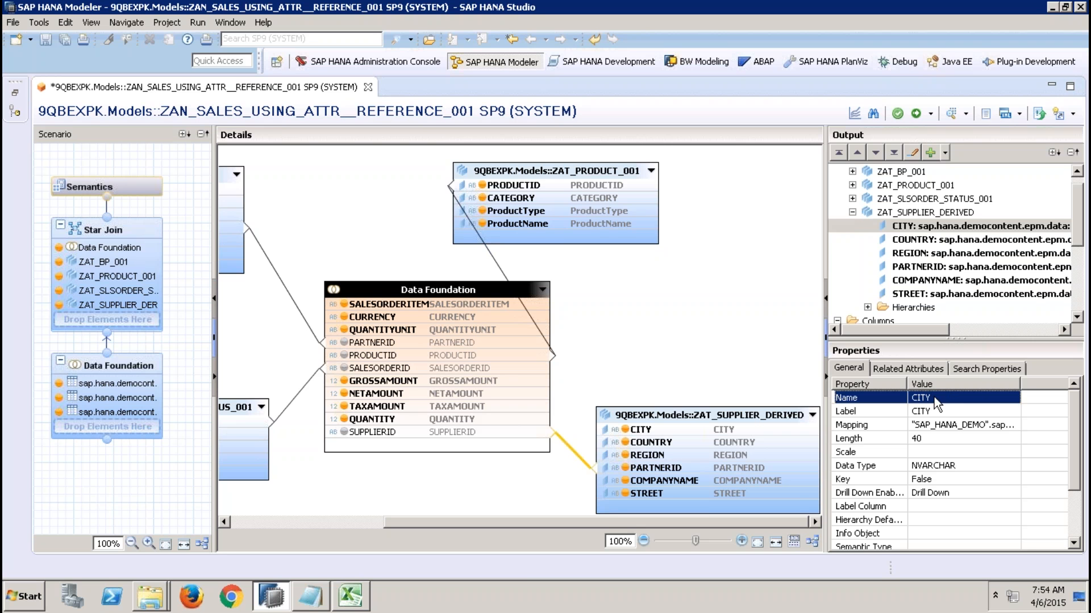
left_click(934, 413)
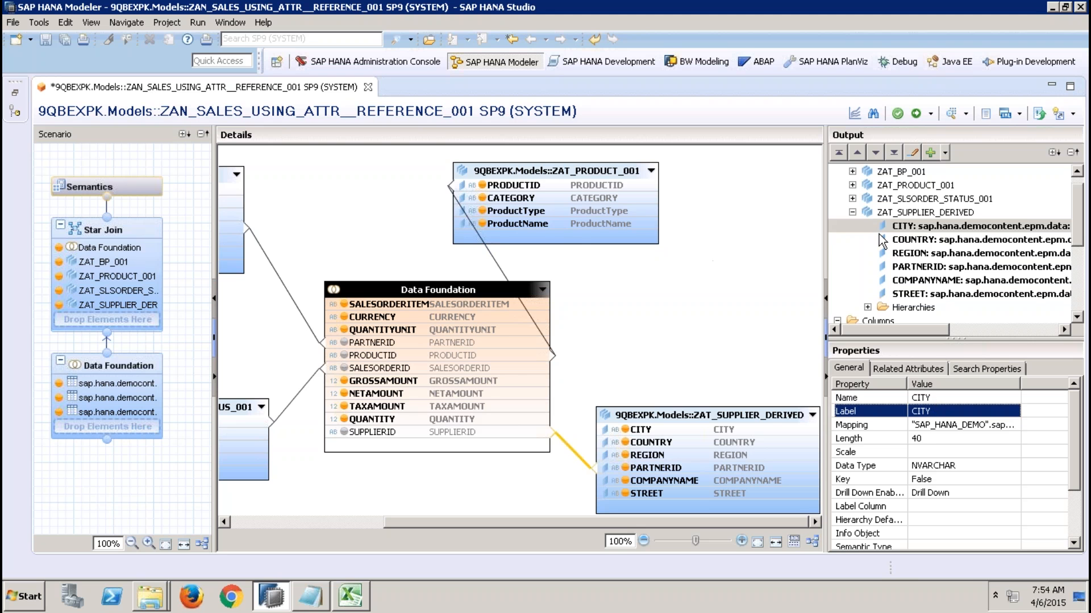
Compare the columns of ZAT_BP_001 and ZAT_SUPPLIER_DERIVED among the shared columns in Semantics and in the Star Join diagram.
left_click(149, 189)
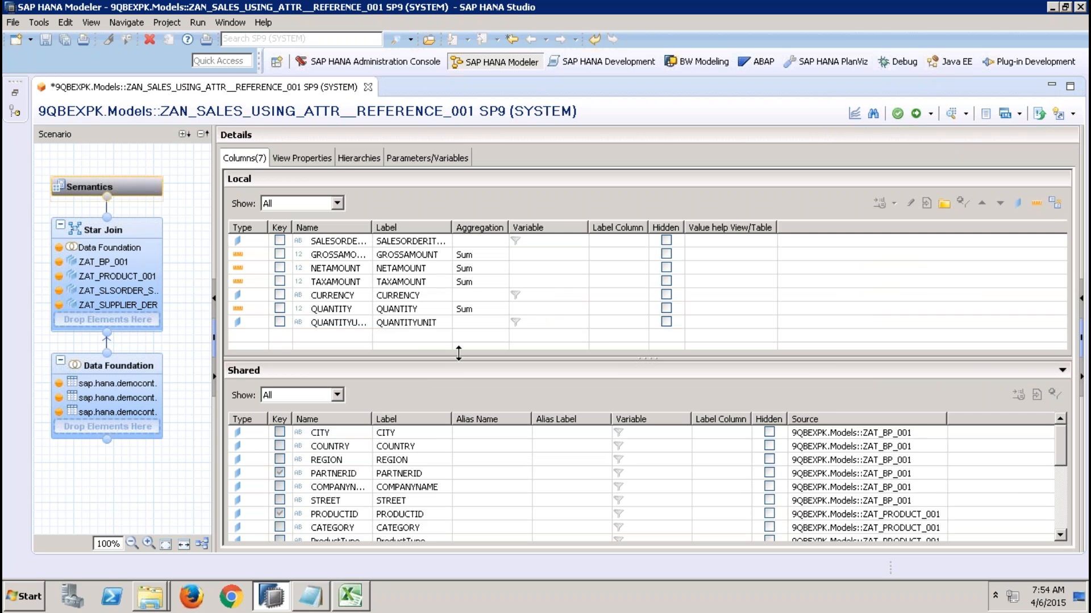
left_click_drag(458, 357, 458, 226)
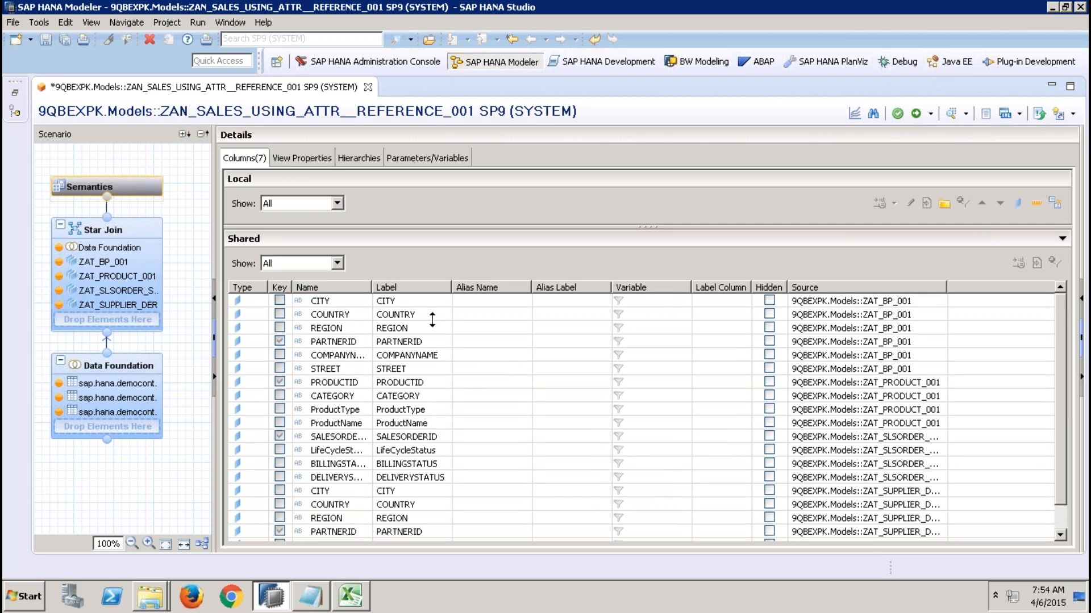
left_click(386, 490)
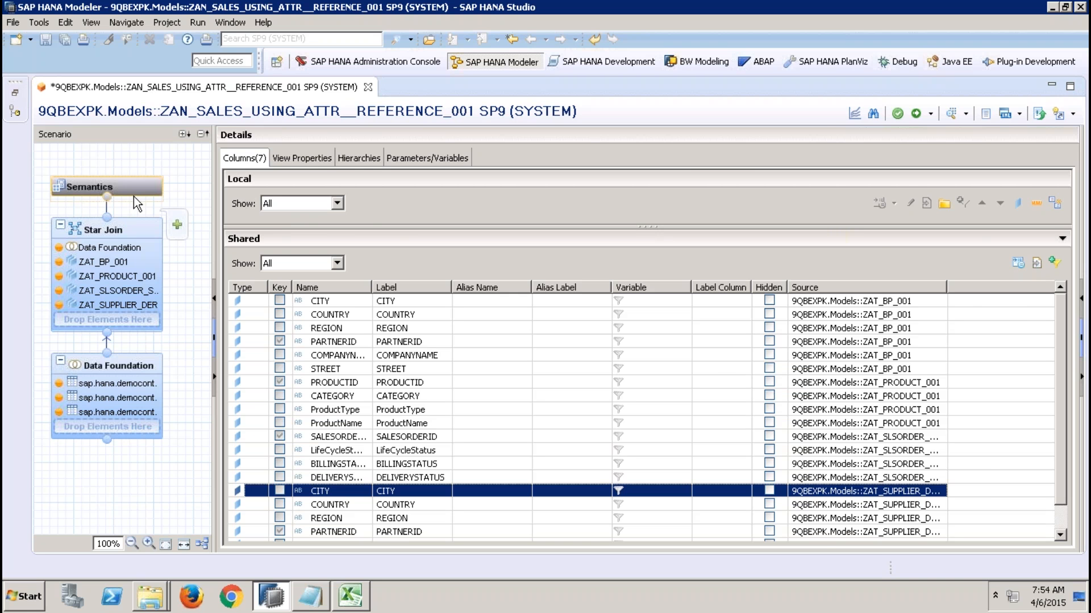
left_click(128, 228)
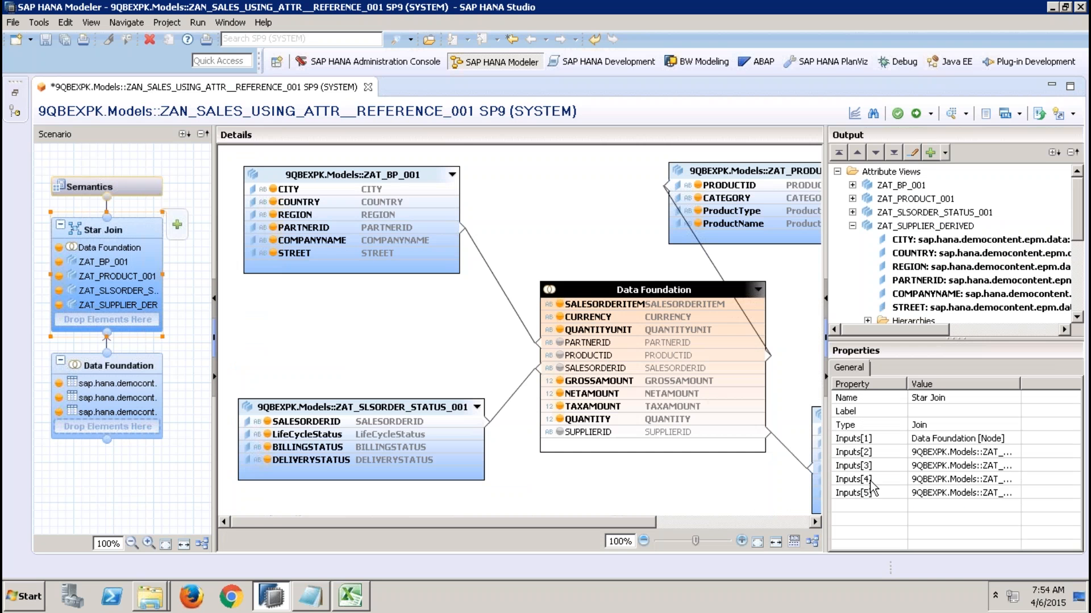
left_click(776, 542)
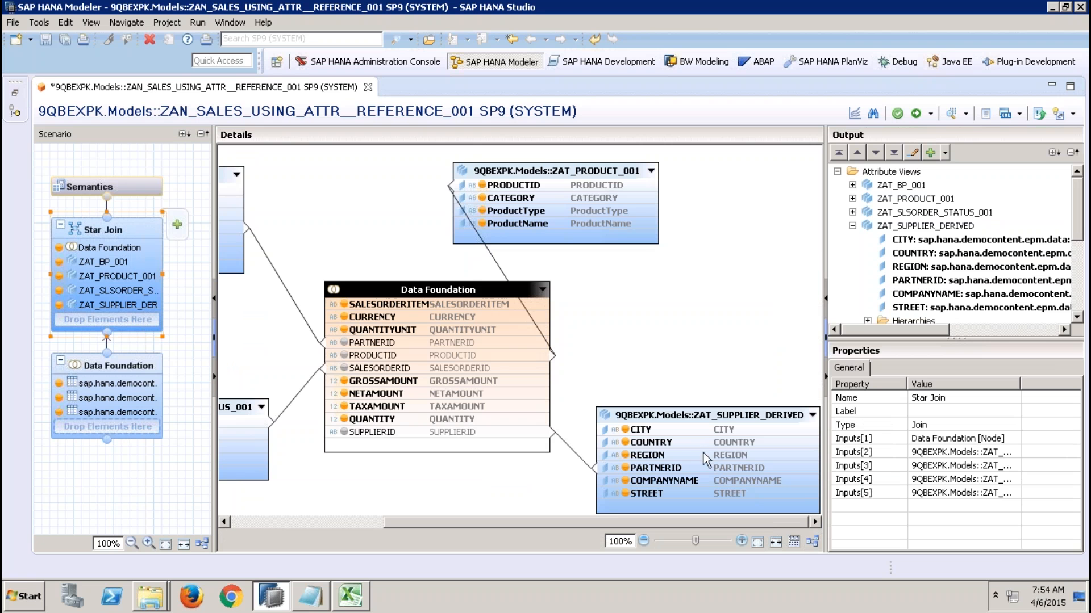
left_click(224, 210)
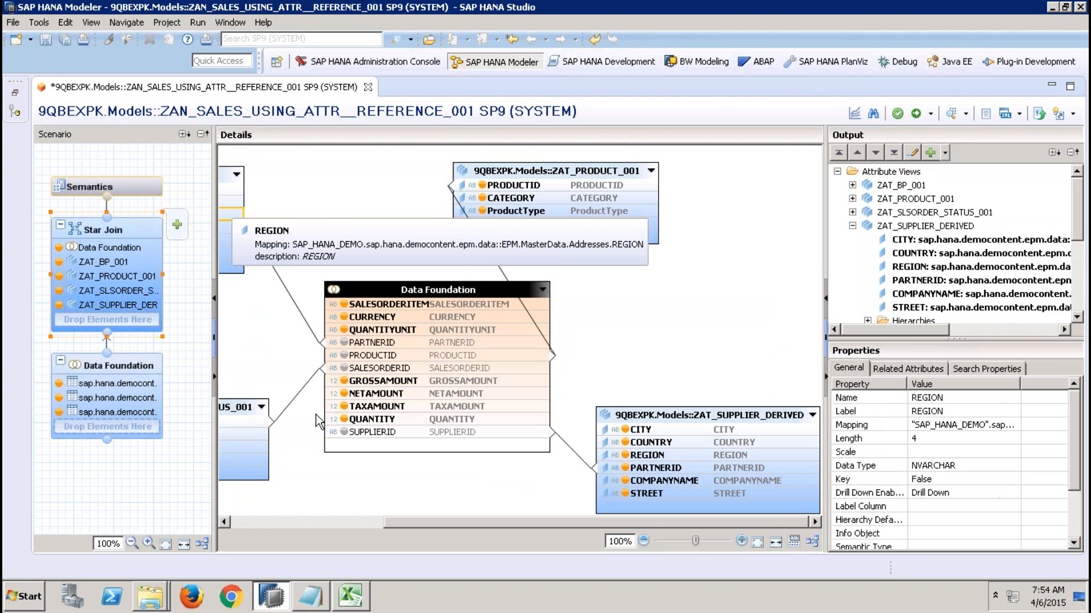
left_click(265, 523)
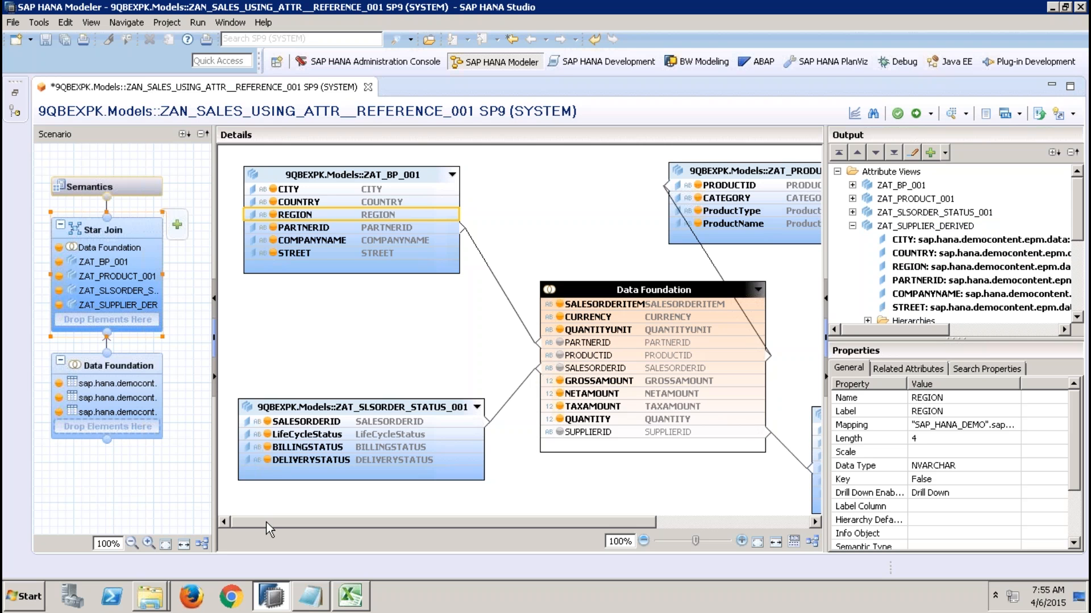
left_click_drag(267, 523, 283, 524)
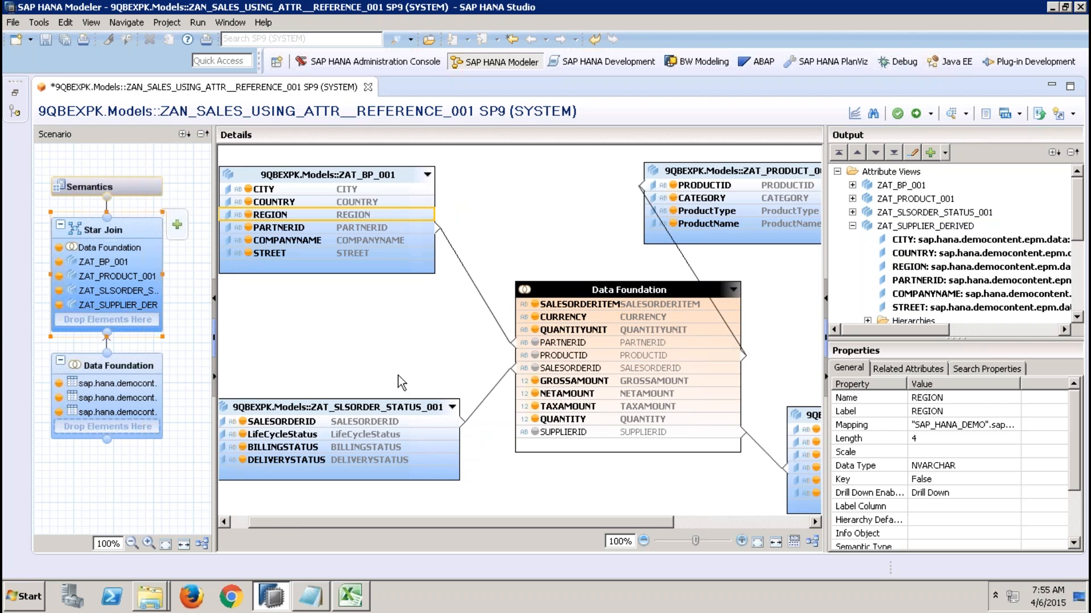
left_click(714, 526)
left_click_drag(715, 526, 564, 523)
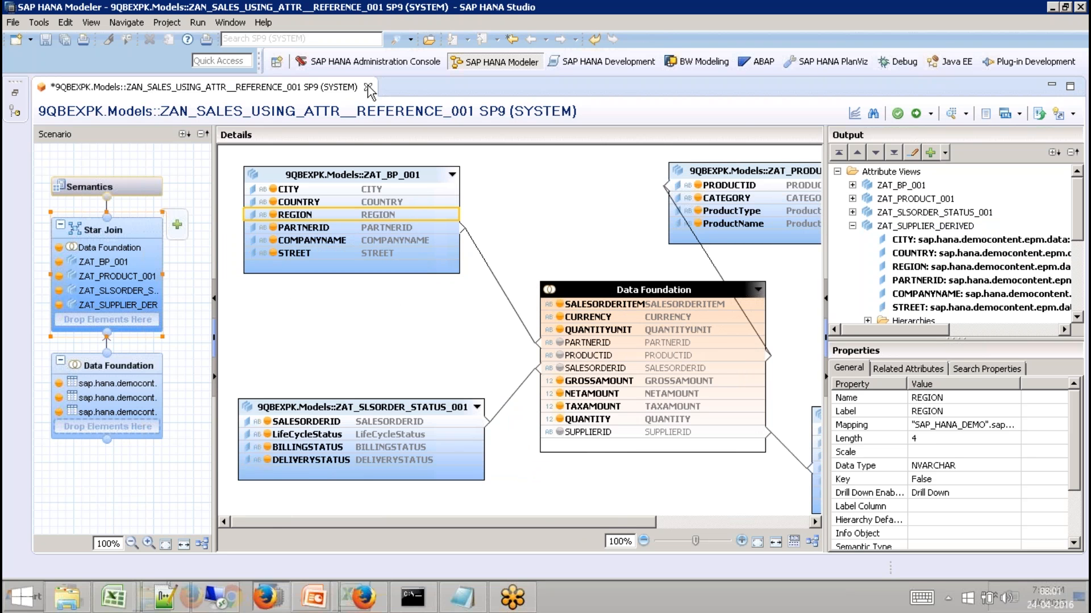
Close the analytic view with its changes saved, accepting the proposed alias names for the ZAT_SUPPLIER_DERIVED attributes.
left_click(369, 87)
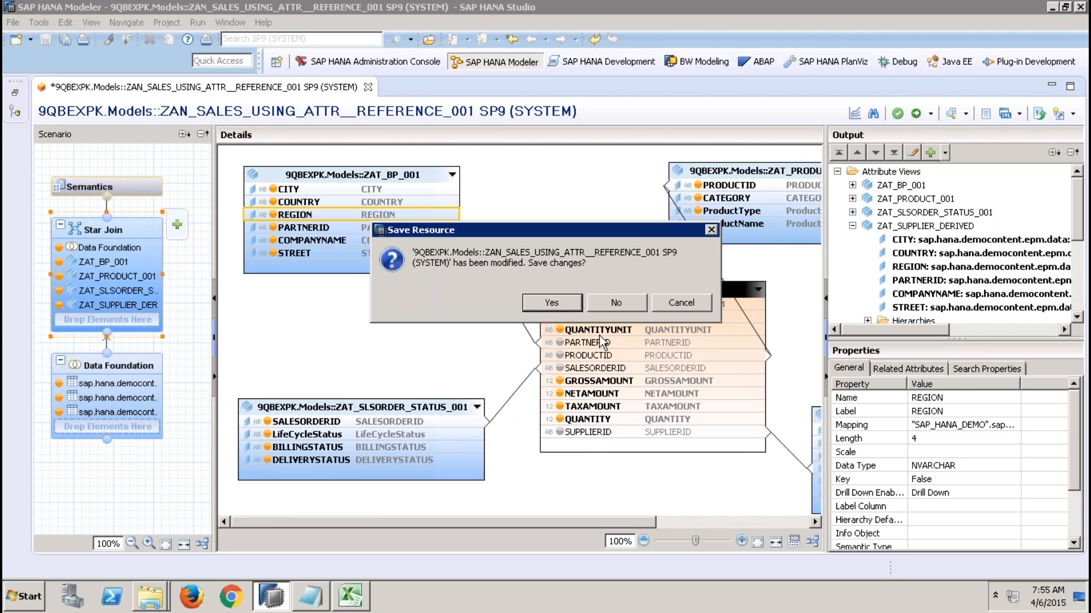
left_click(565, 305)
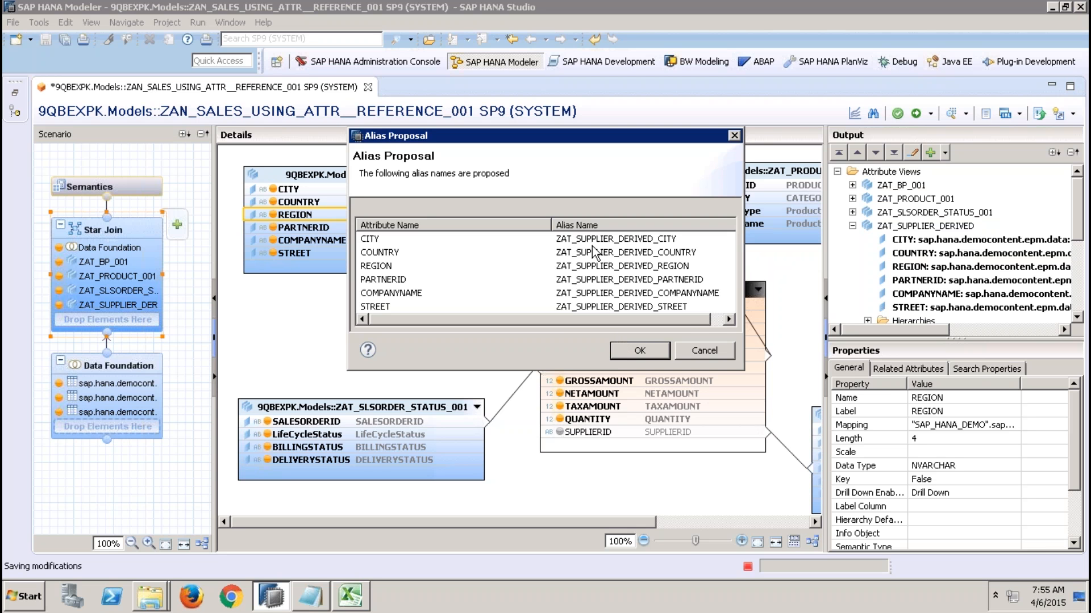
left_click(638, 348)
Reopen ZAN_SALES_USING_ATTR__REFERENCE_001 from the restored Systems view, activate it, and close its editor and the Job Log.
left_click(15, 93)
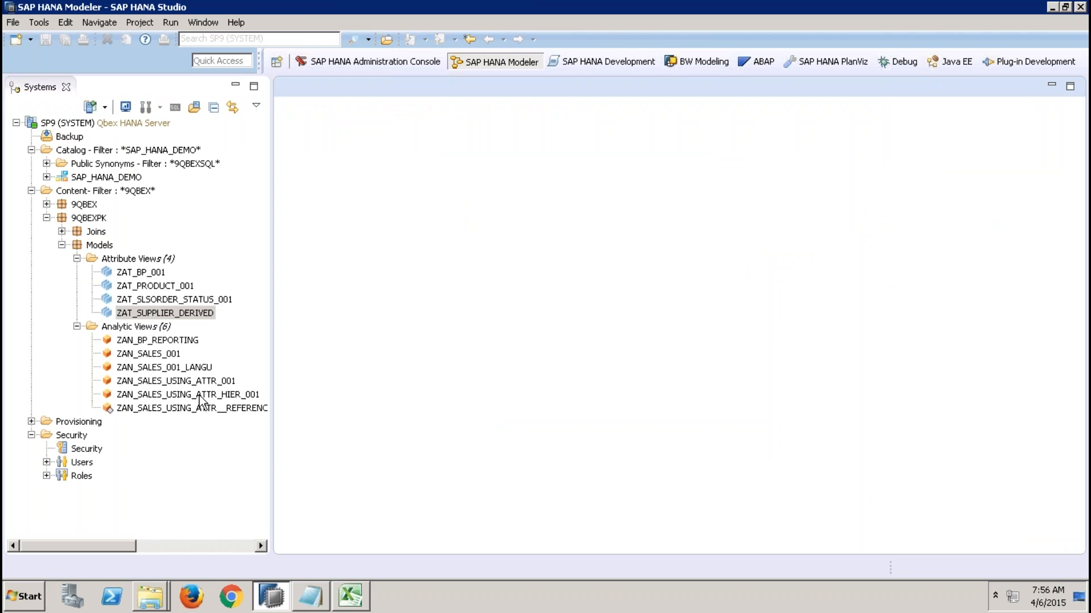
double_click(188, 407)
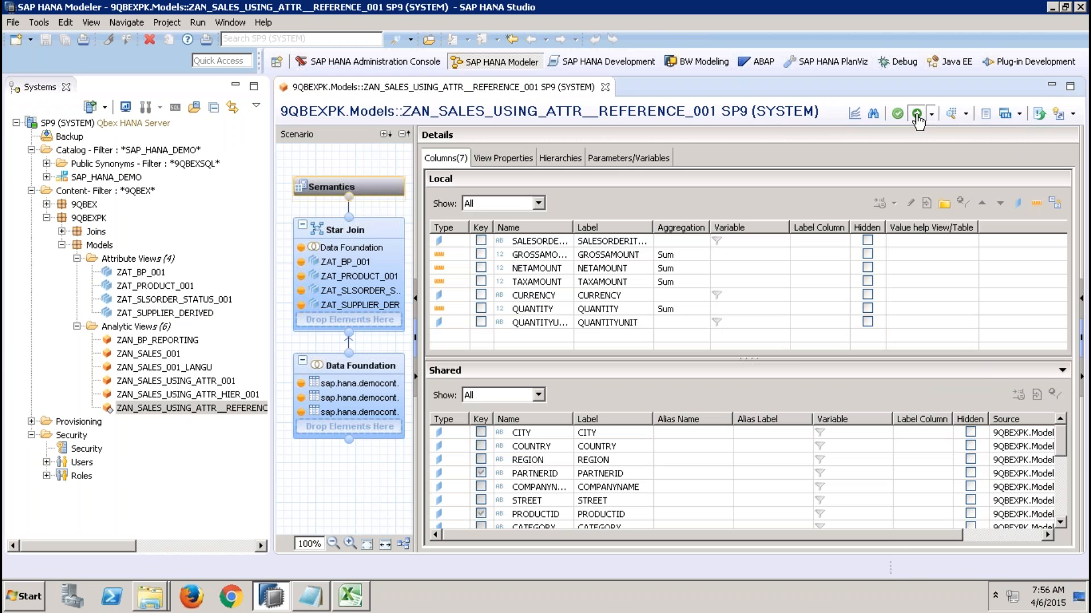
left_click(916, 116)
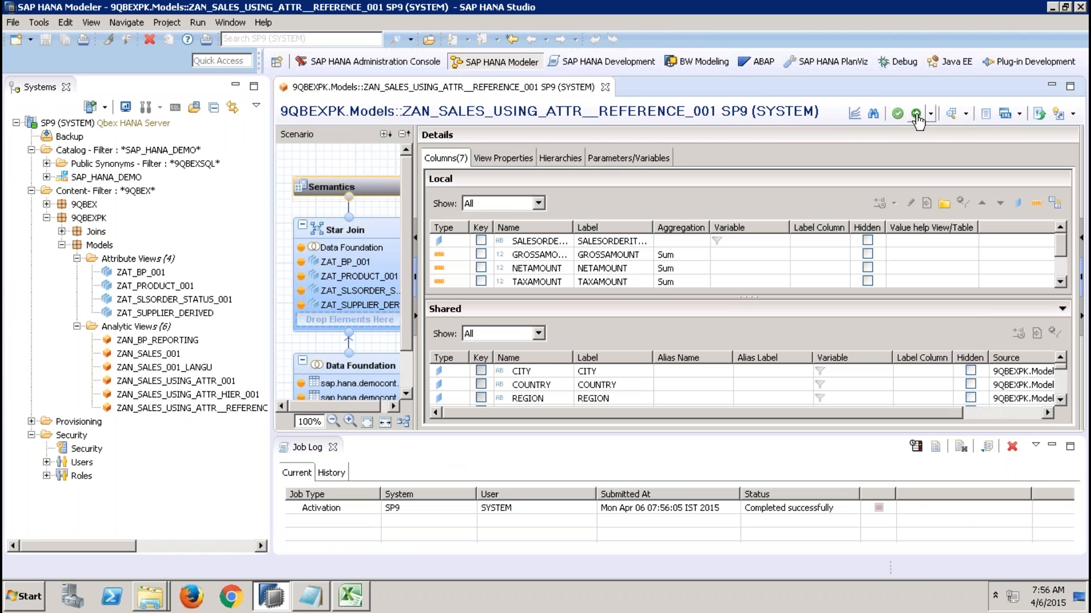
left_click(604, 86)
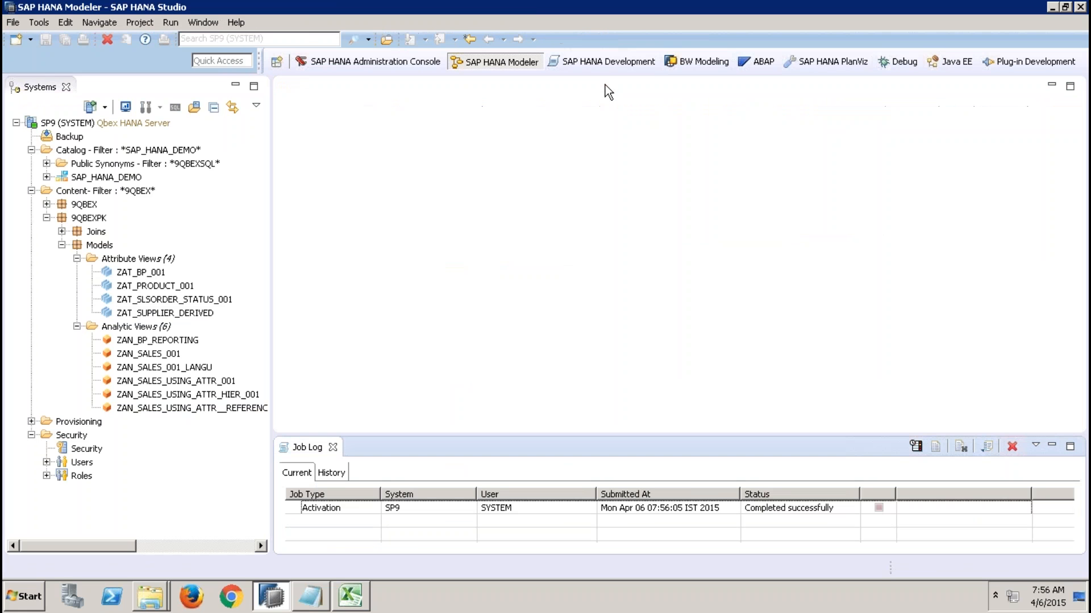
left_click(332, 447)
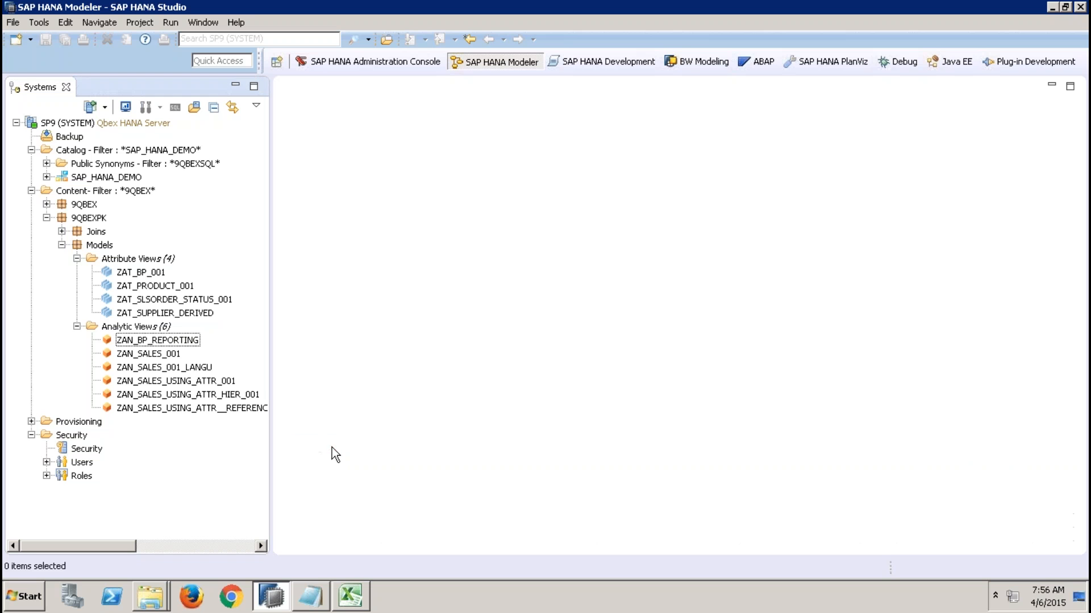
left_click(141, 276)
left_click(175, 343)
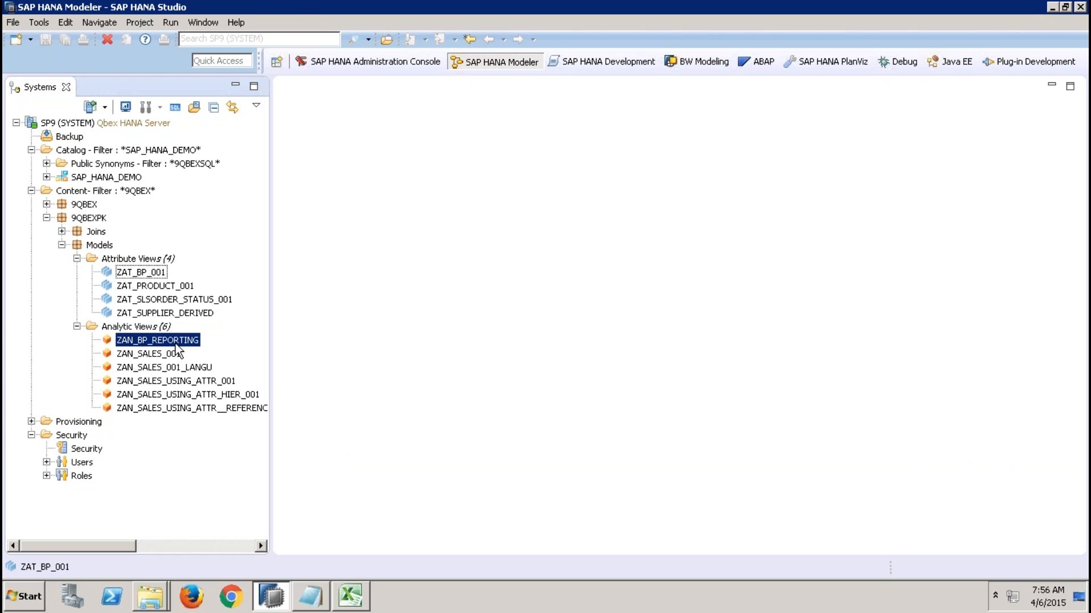
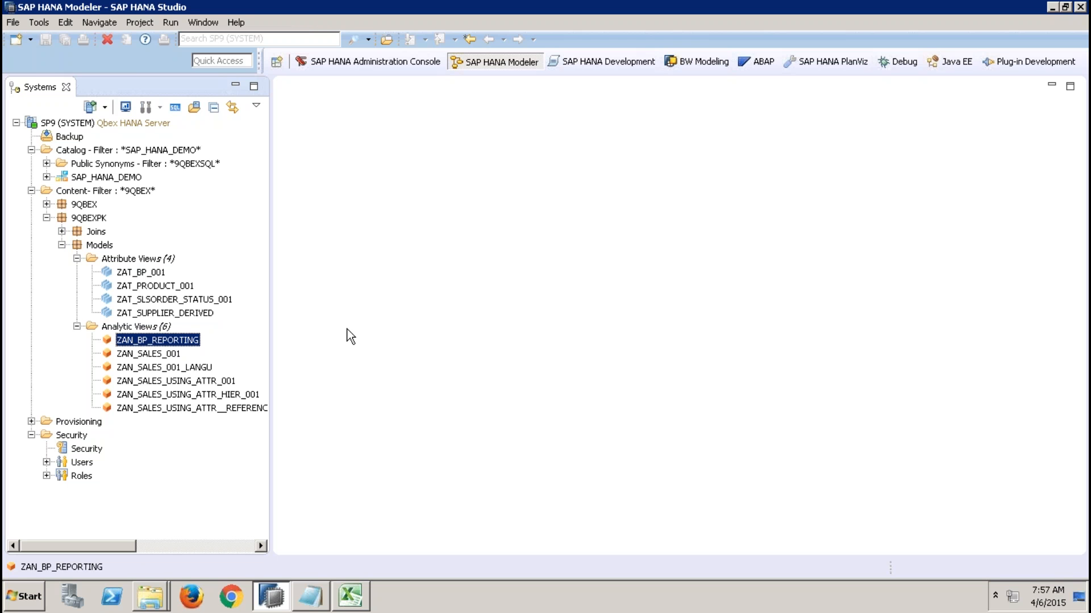
left_click(735, 14)
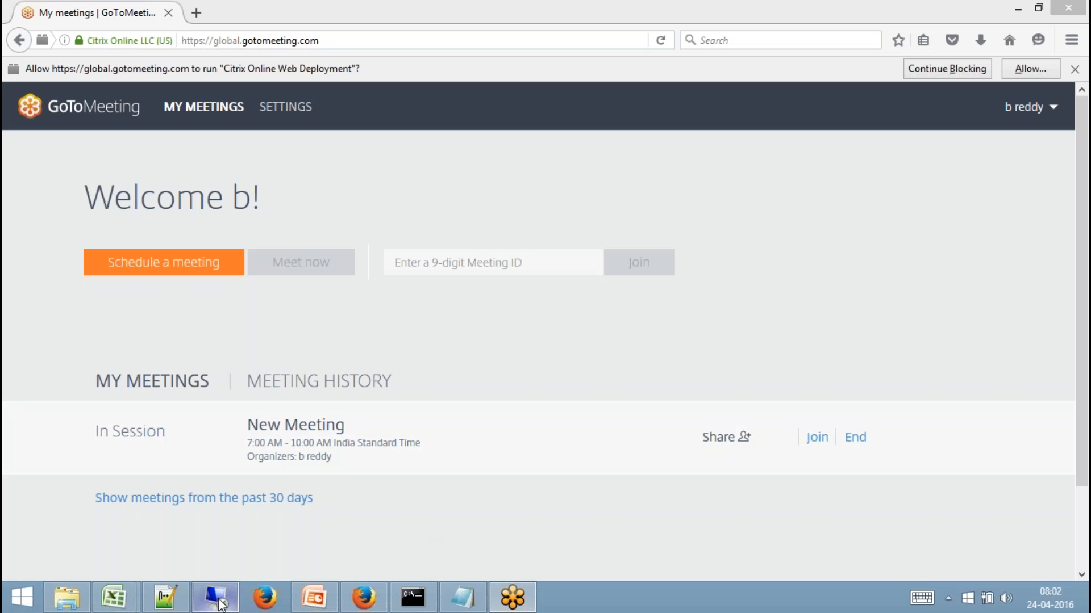
left_click(239, 600)
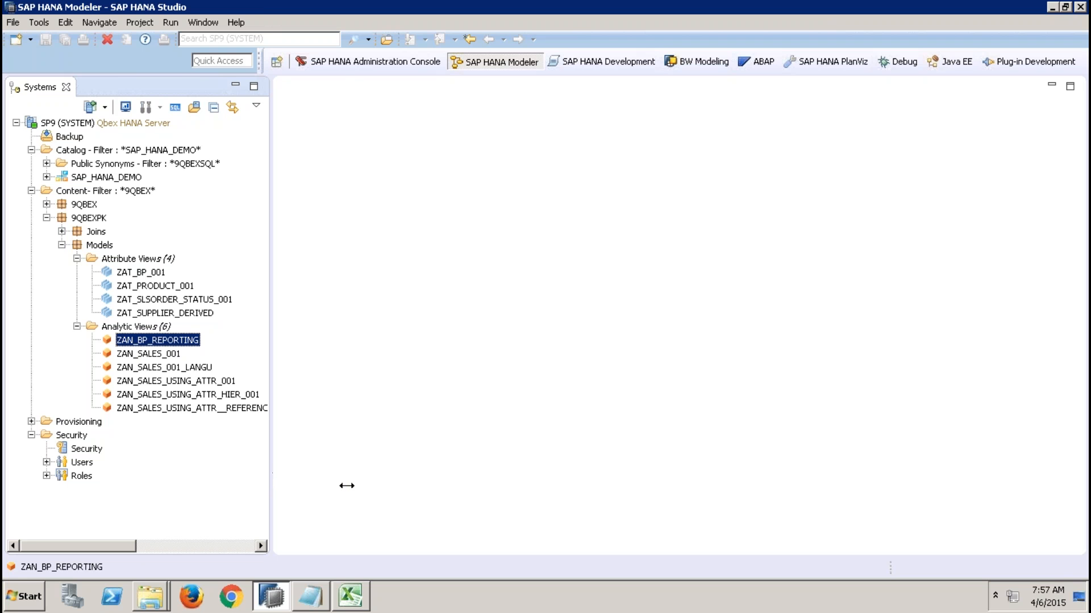
Widen the Systems view just enough to show the full names of the analytic views.
left_click_drag(271, 485, 347, 486)
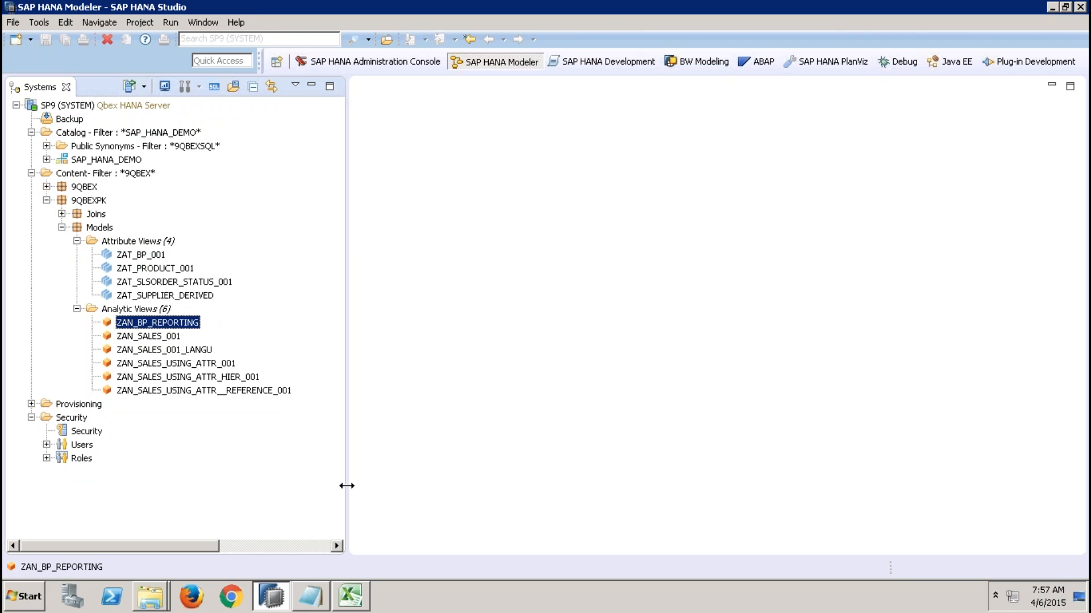
left_click_drag(346, 485, 307, 481)
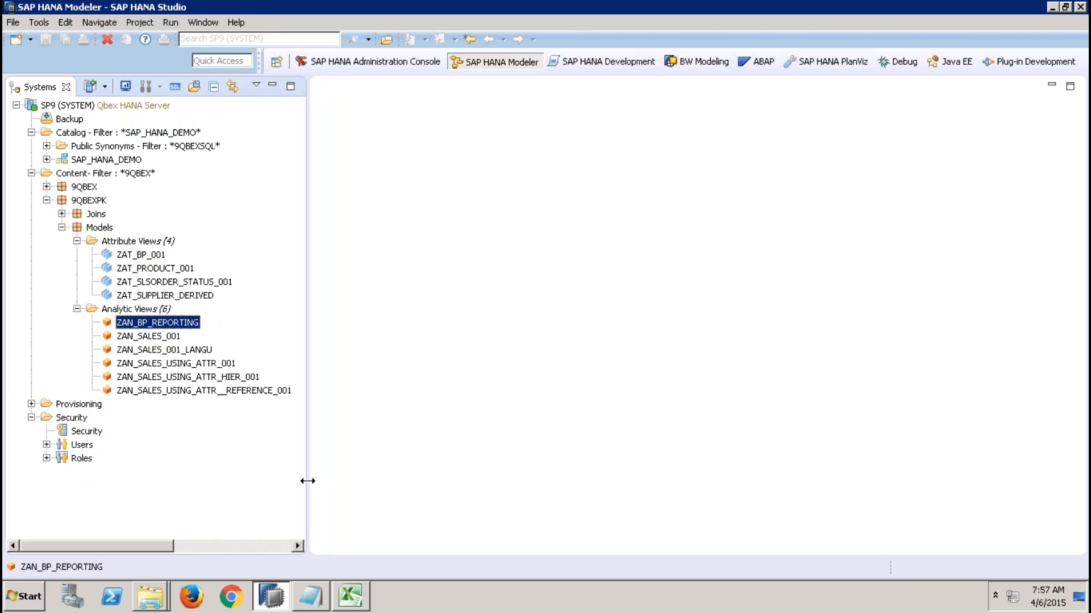
left_click(244, 546)
left_click_drag(244, 546, 127, 550)
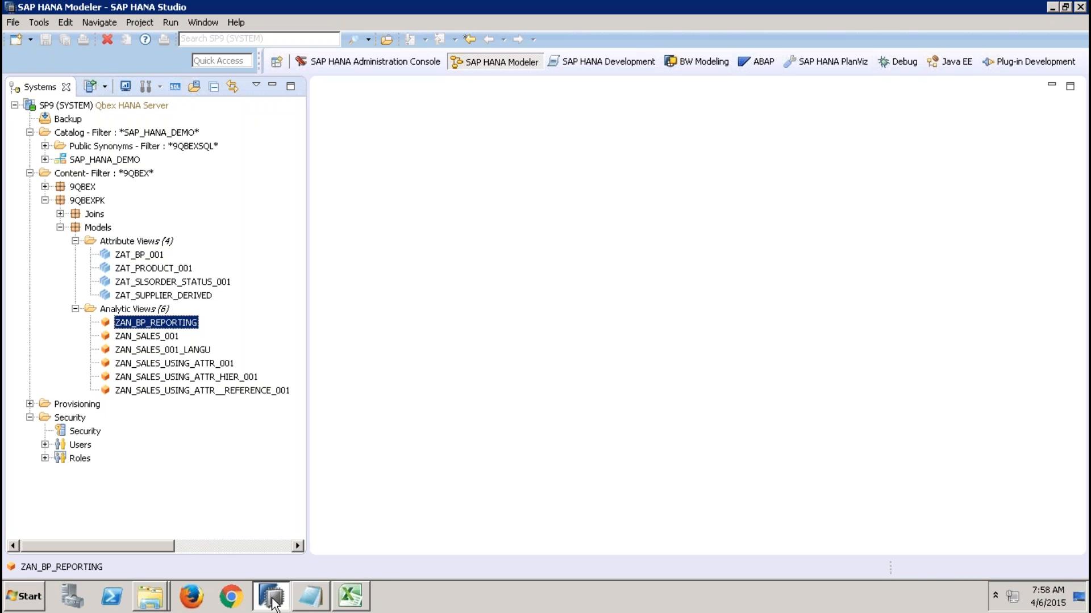
Switch to the Excel workbook and enter the headings EMPLOYEE in E4, MNAGER in G4 and COUNTER in I4 of Sheet3.
mouse_move(273, 603)
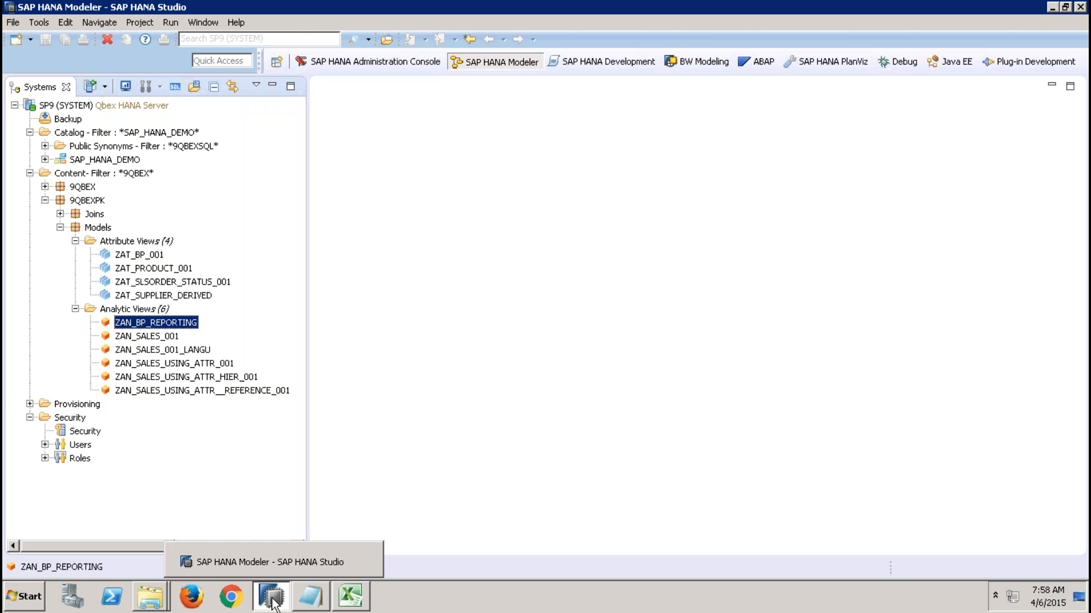
left_click(350, 596)
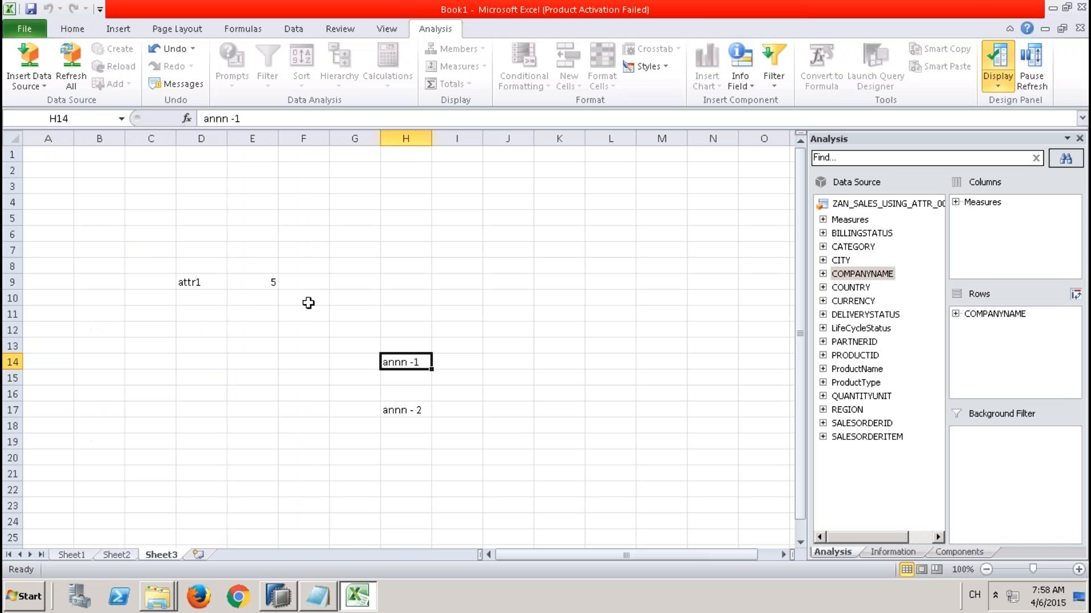
left_click(248, 197)
type("EMPLOYEE")
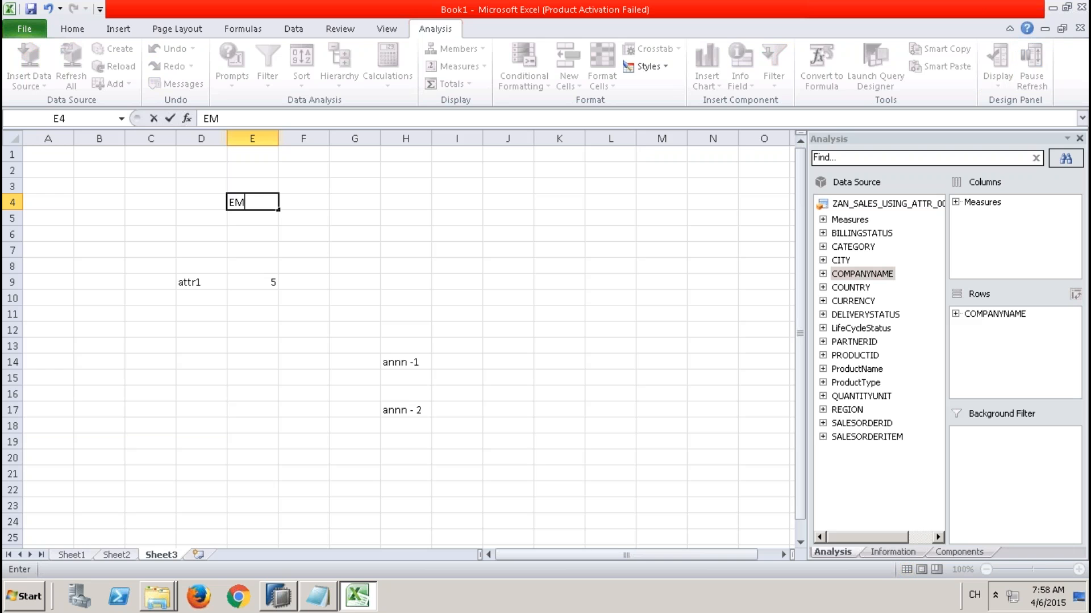
key("Tab")
key("Tab")
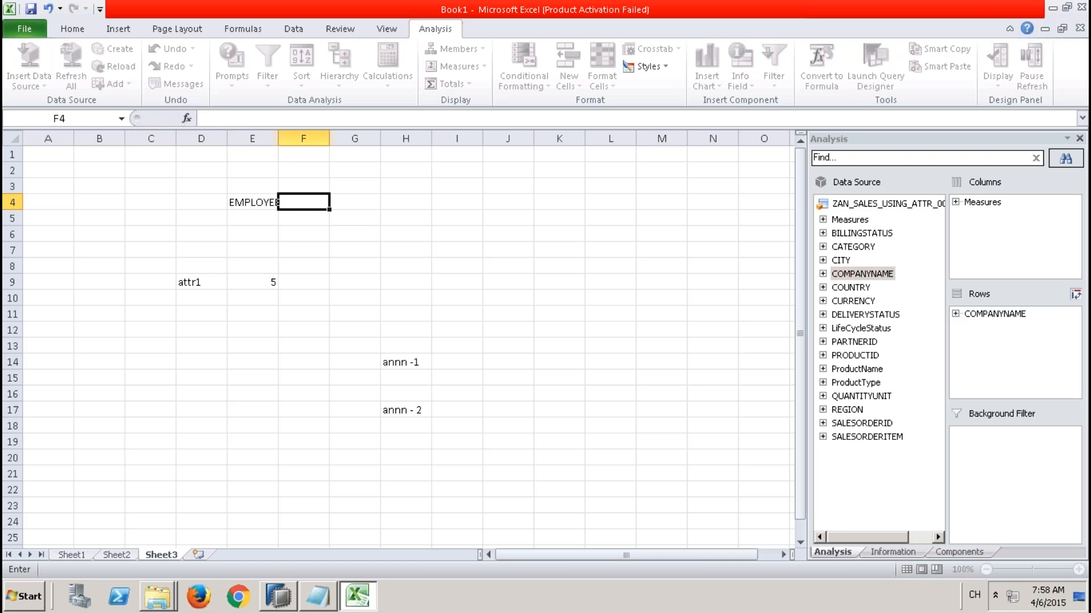
type("MNAGER")
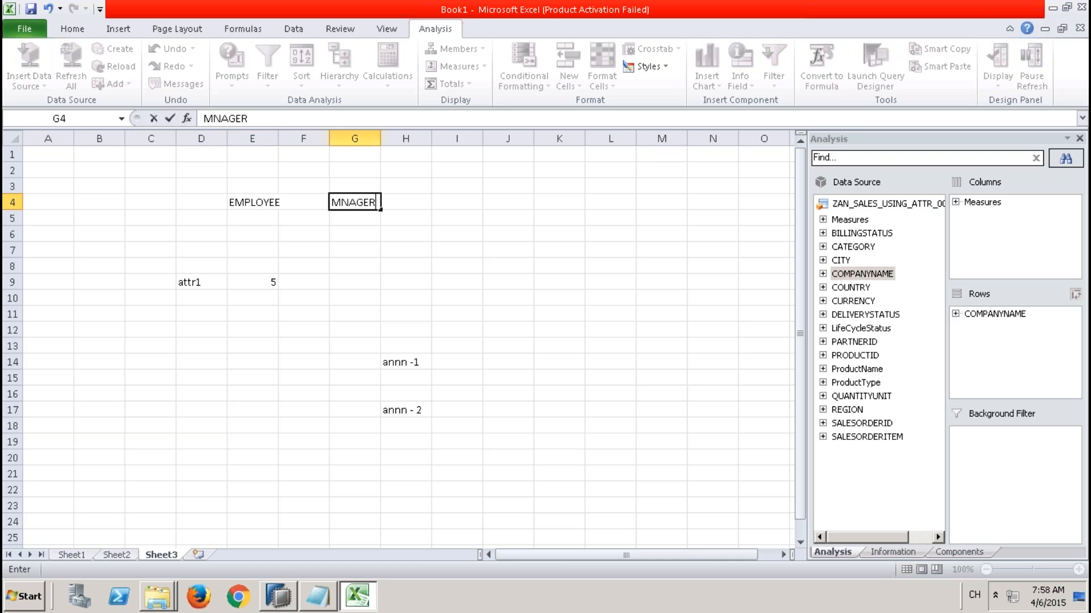
key("Tab")
key("Tab")
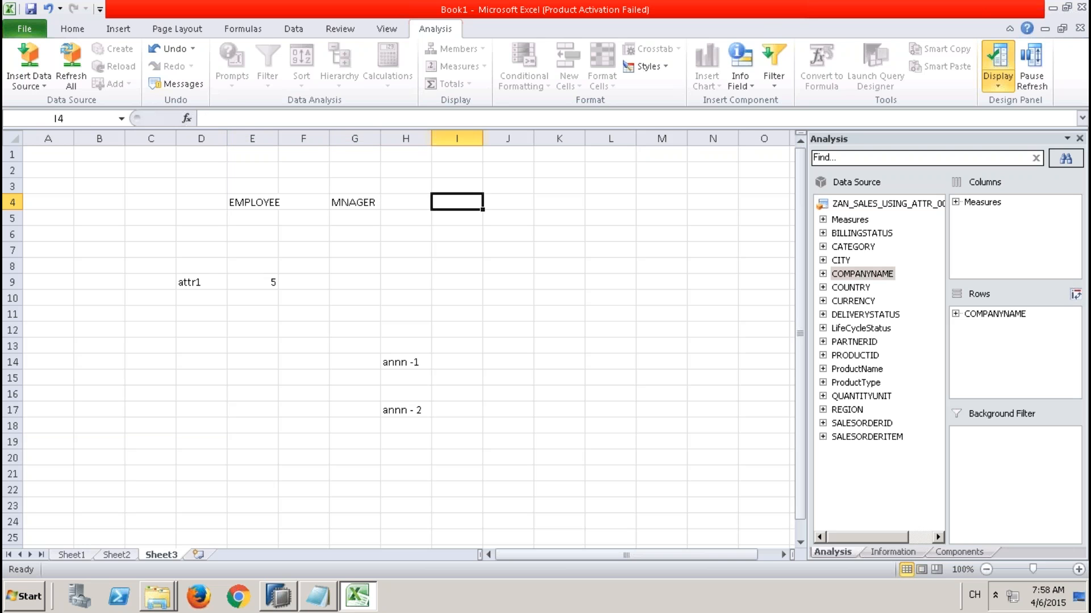
type("COUNTER")
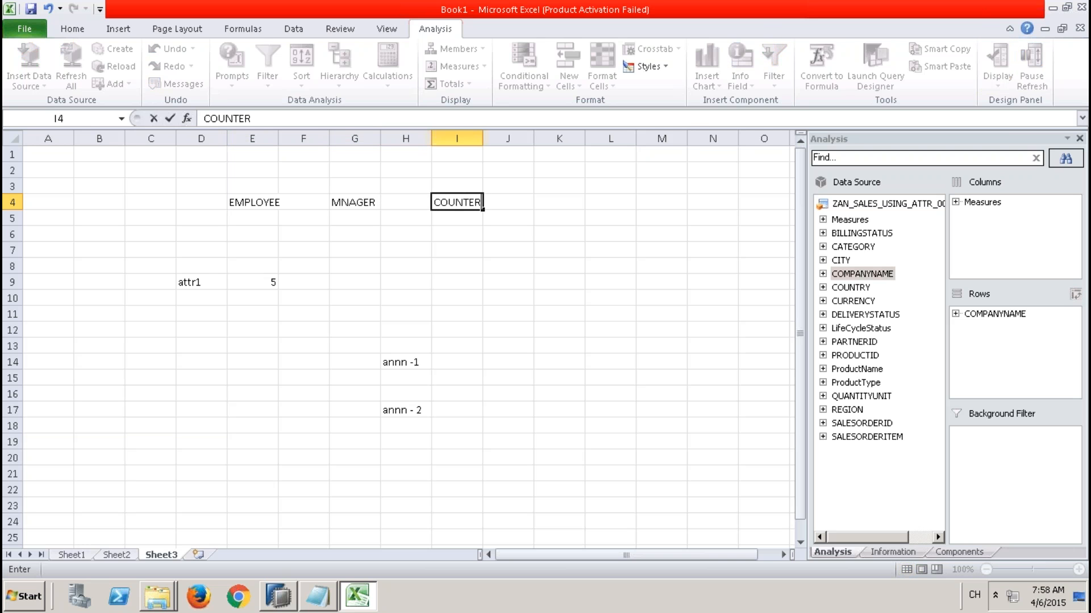
Enter 1 in both I5 and I6 under the COUNTER heading and select the first cell under MNAGER.
key("Return")
type("1")
key("Left")
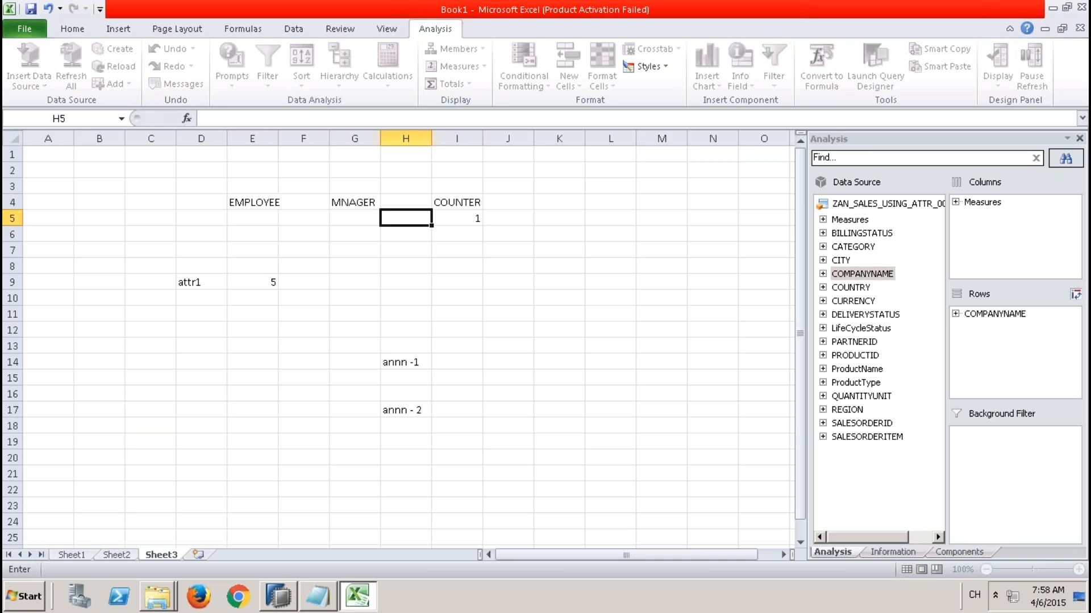
type("1")
key("BackSpace")
key("Down")
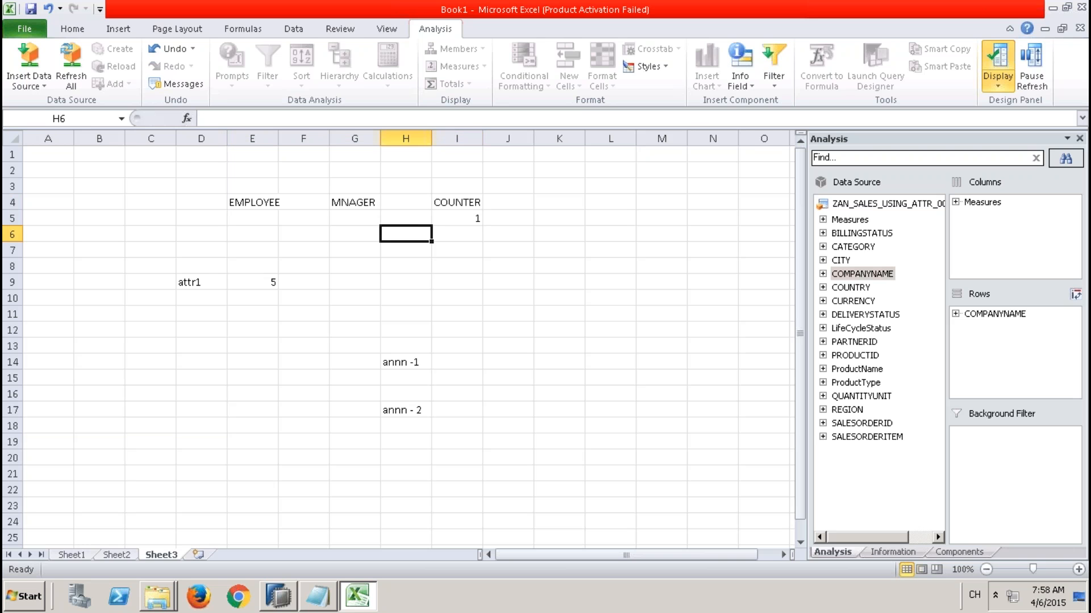
key("Right")
type("11")
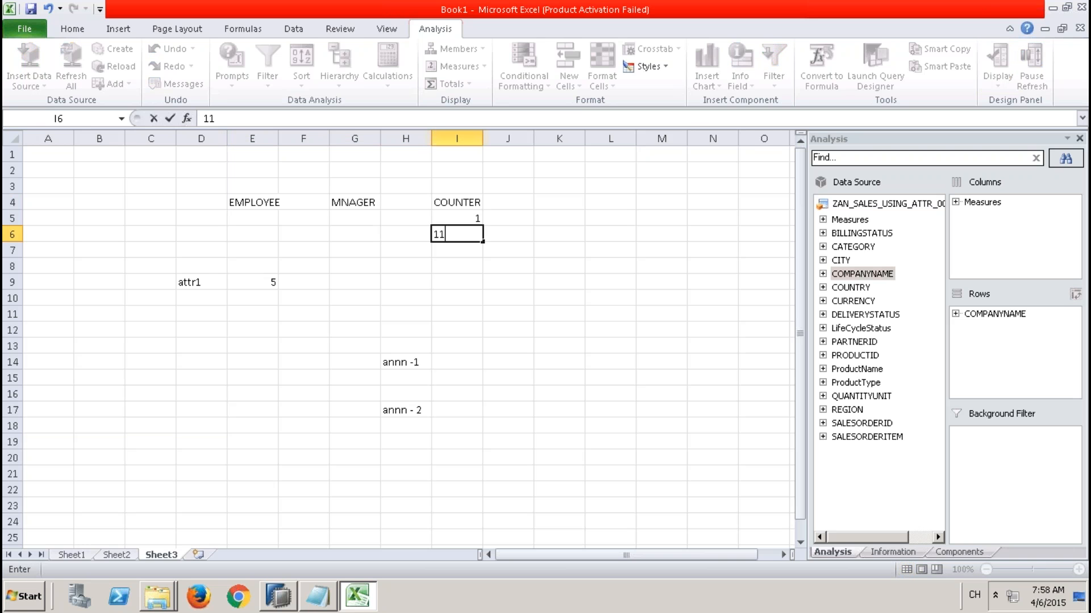
key("BackSpace")
left_click(315, 267)
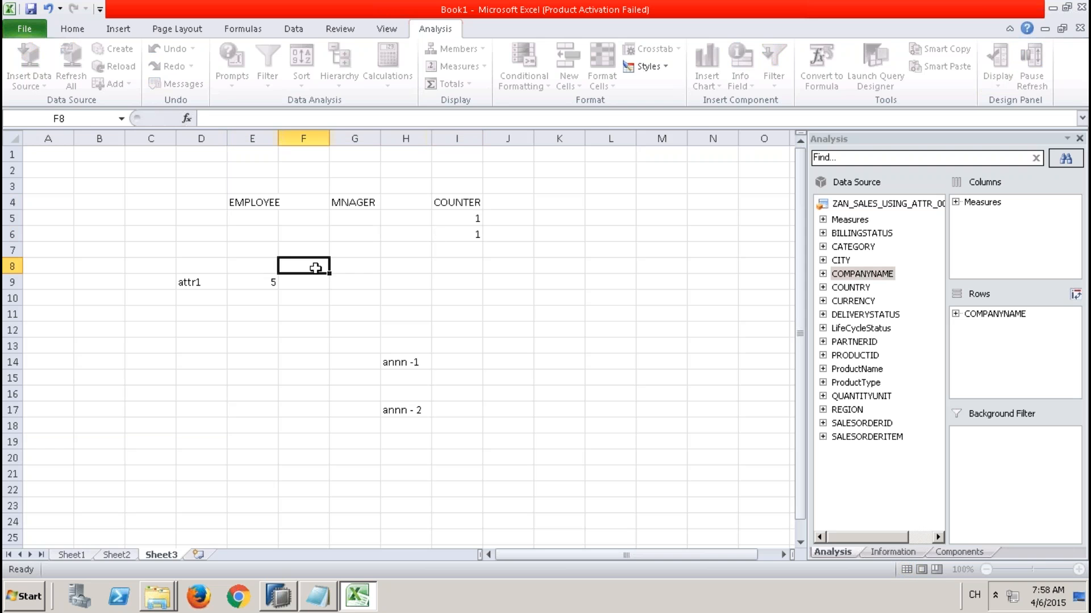
left_click(348, 218)
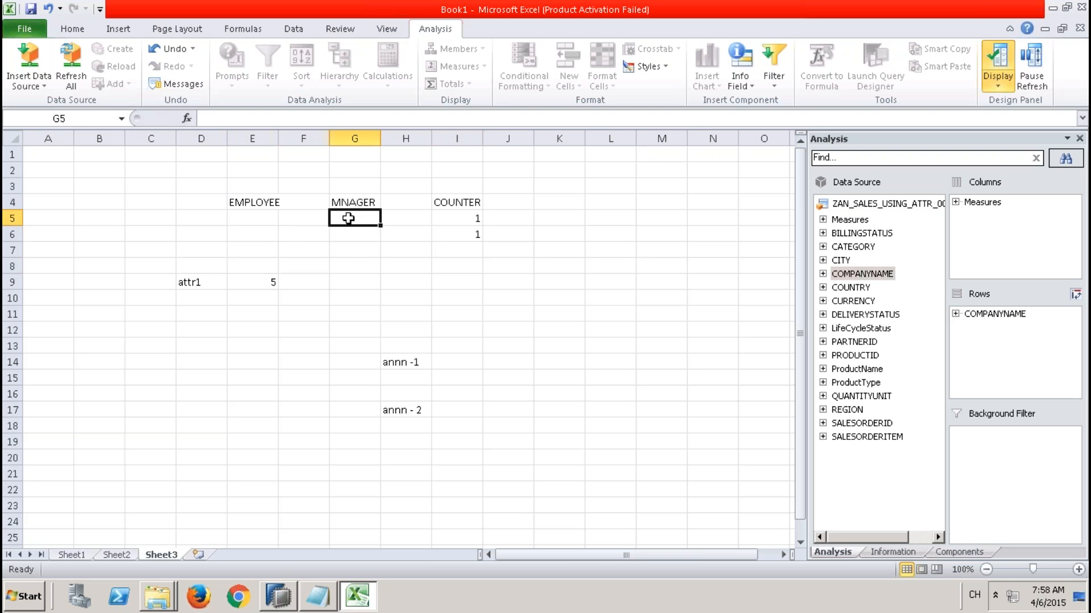
Enter 1 in each of I7 through I10 under COUNTER, and clear the old notes in D9:H17.
left_click(451, 251)
type("1")
key("Return")
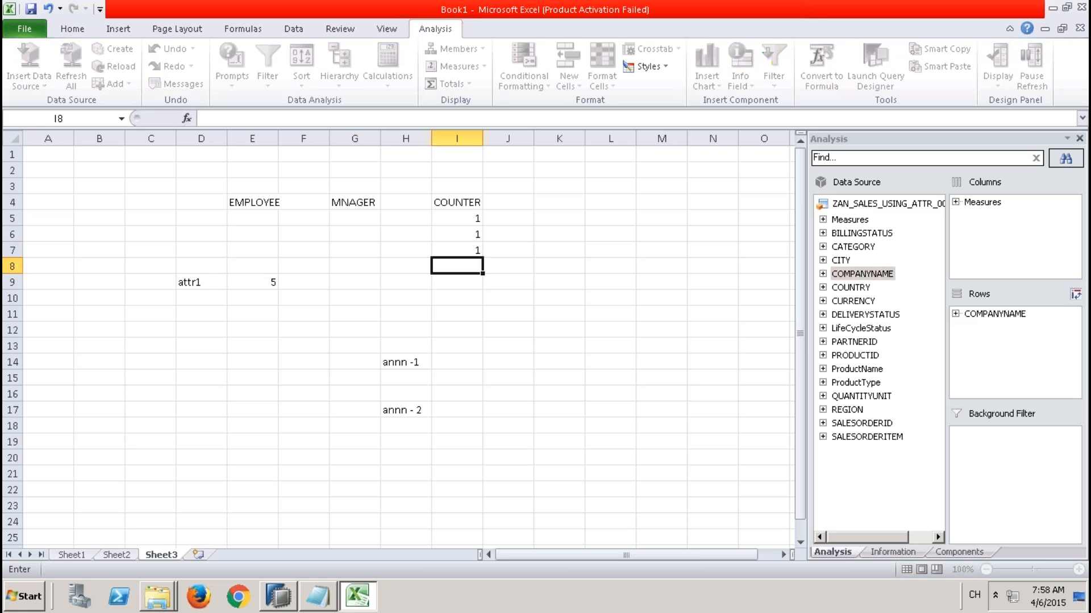
type("1")
key("Return")
type("1")
key("Return")
type("1")
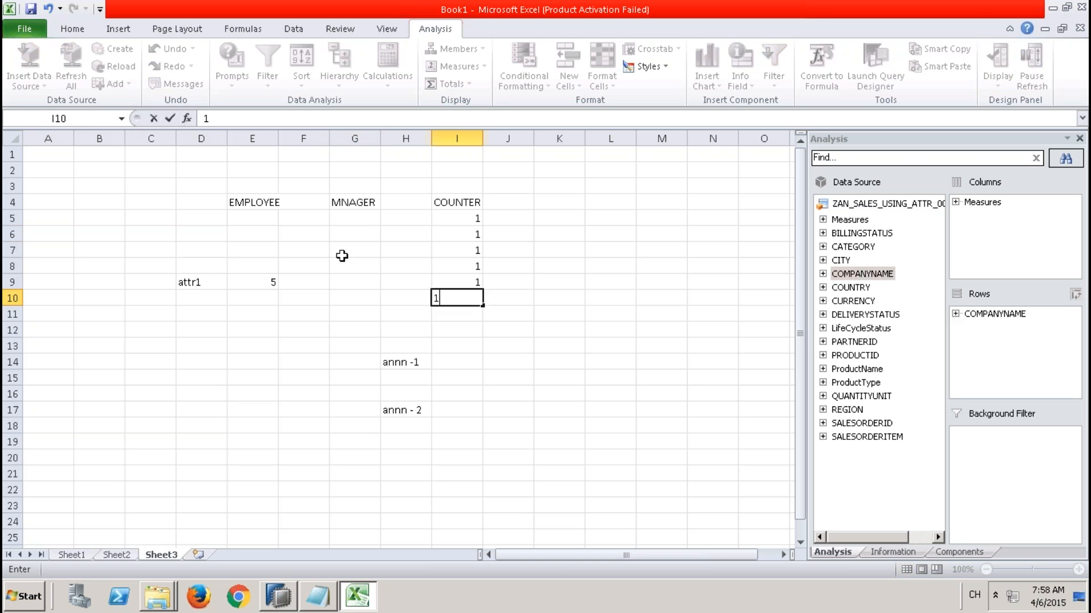
mouse_move(189, 282)
left_mouse_down()
mouse_move(385, 394)
mouse_move(386, 410)
left_mouse_up()
key("Delete")
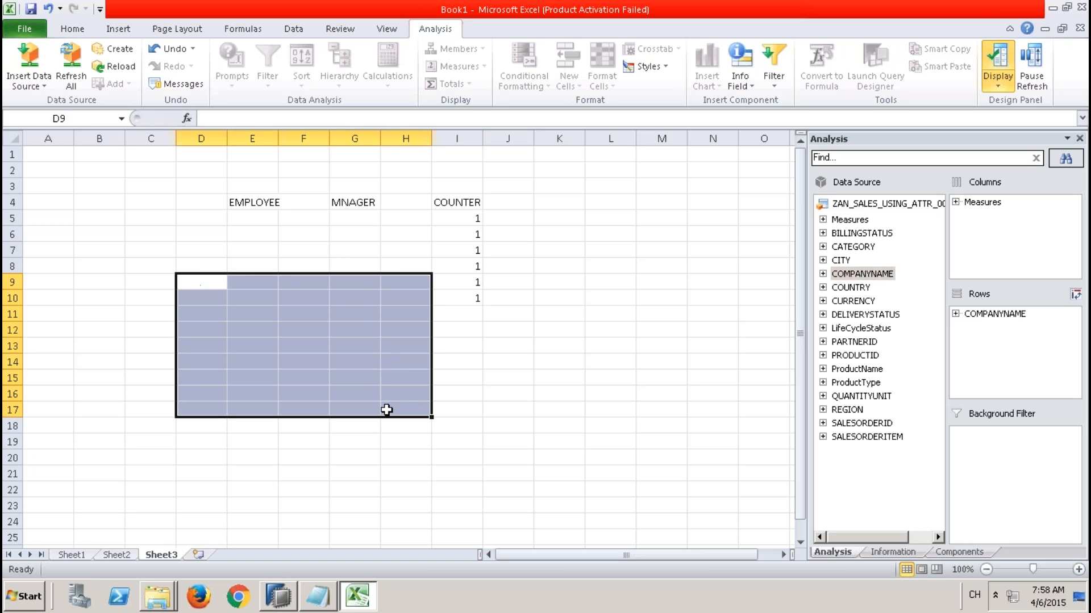
Enter E1 and E2 in E5 and E6 under EMPLOYEE and fill the series down to E6 in row 10.
left_click(254, 218)
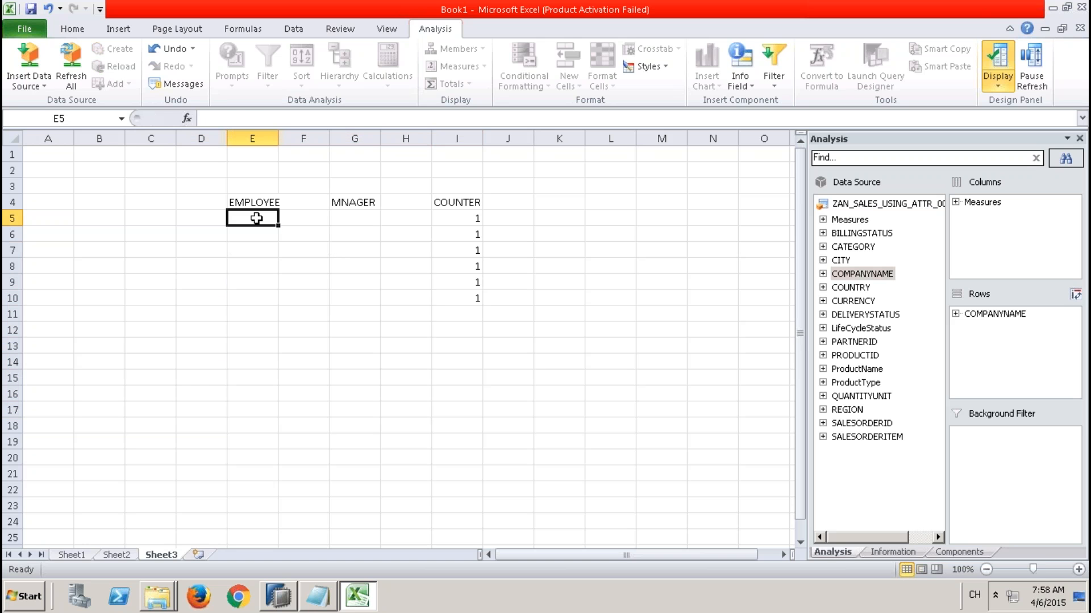
type("E1")
key("Return")
type("E2")
key("Return")
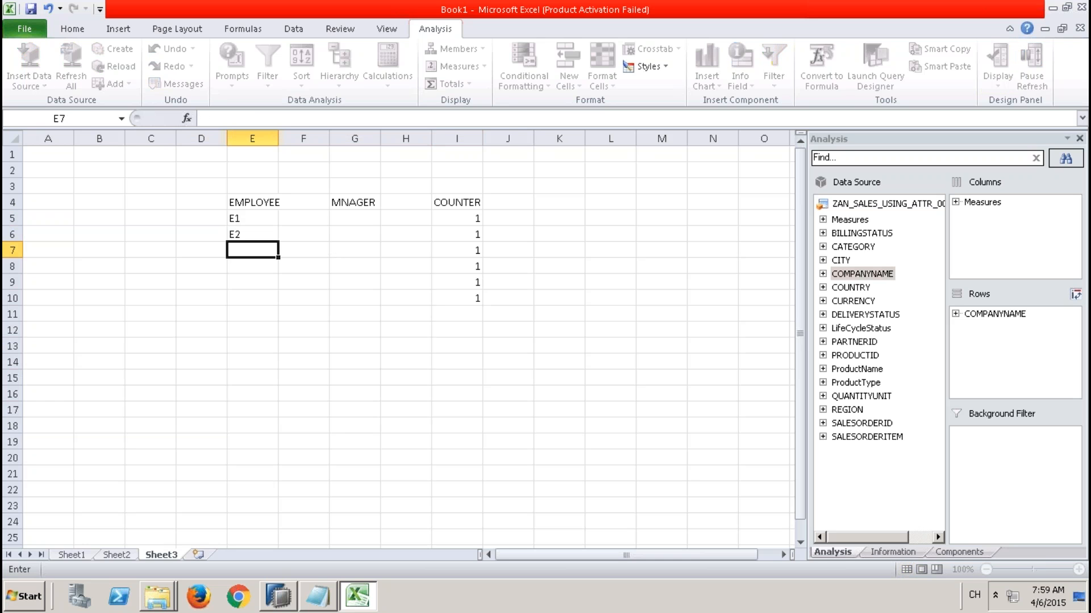
left_click(254, 218)
left_click_drag(253, 218, 264, 233)
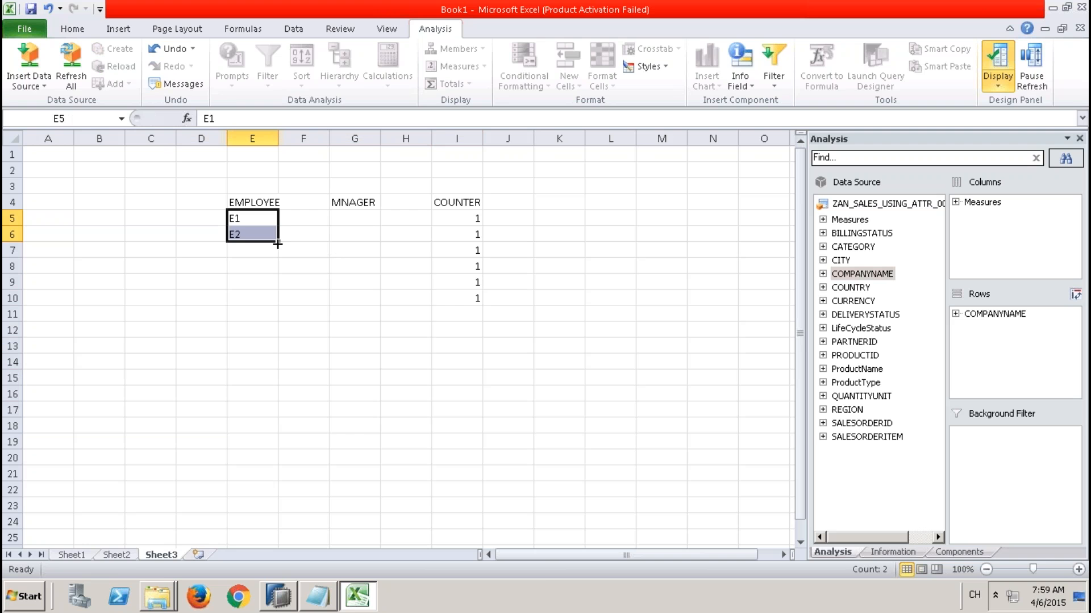
left_click_drag(278, 244, 269, 315)
left_click_drag(269, 306, 269, 306)
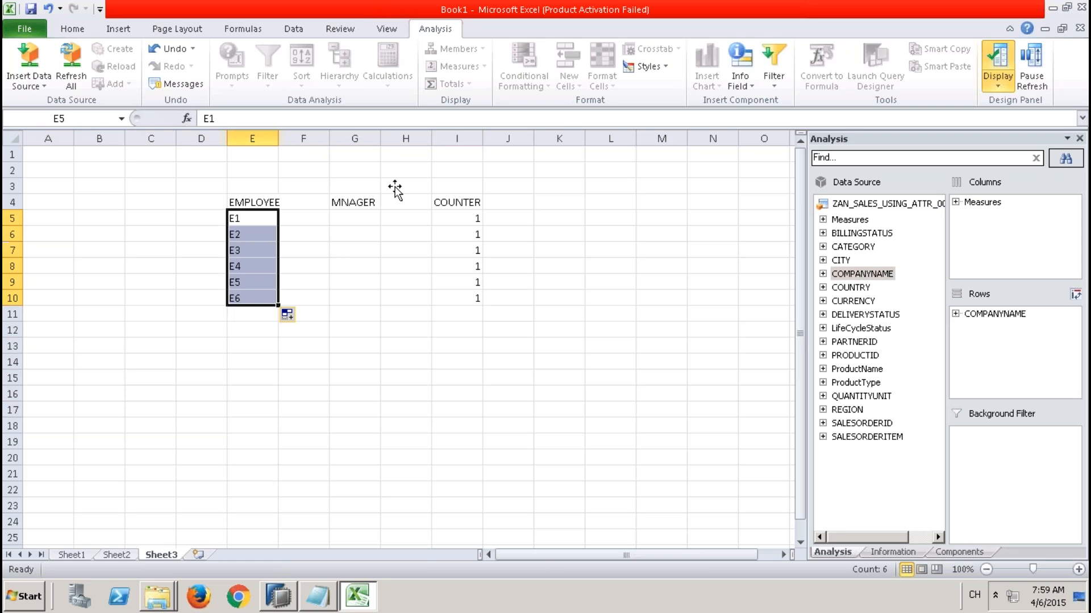
Under MNAGER, enter M1 in G5 and G6 and M2 in G7 through G10.
left_click(356, 214)
type("M1")
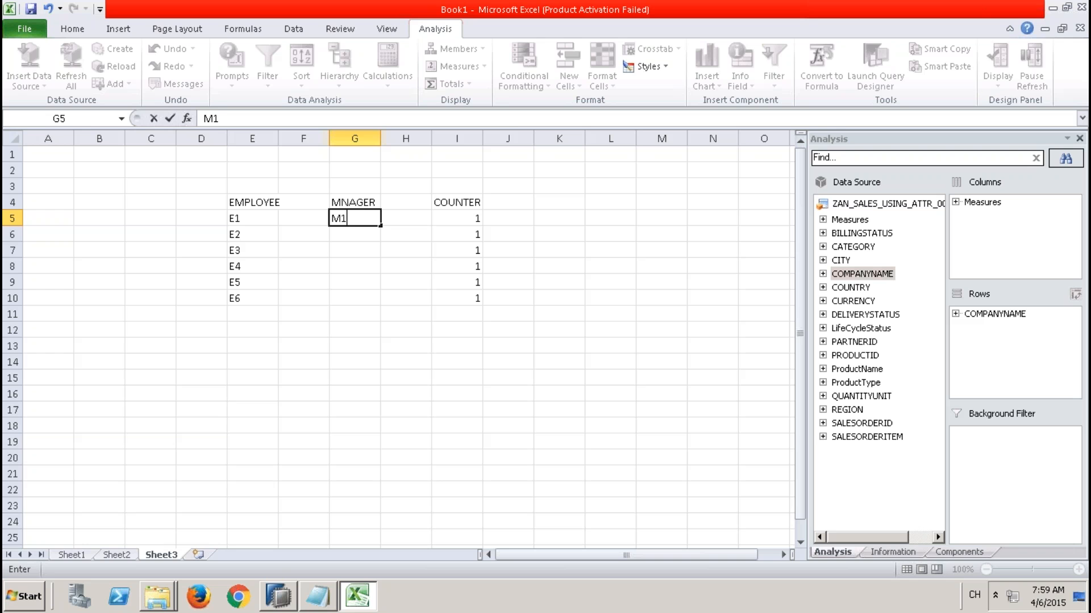
key("Return")
type("M1")
key("Return")
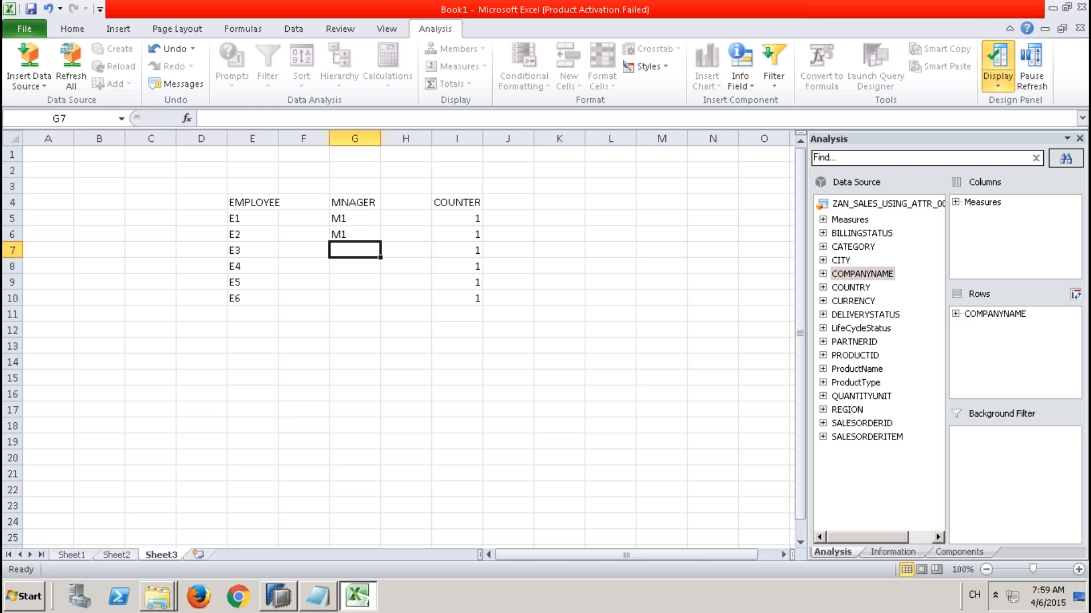
type("M2M")
key("BackSpace")
key("Return")
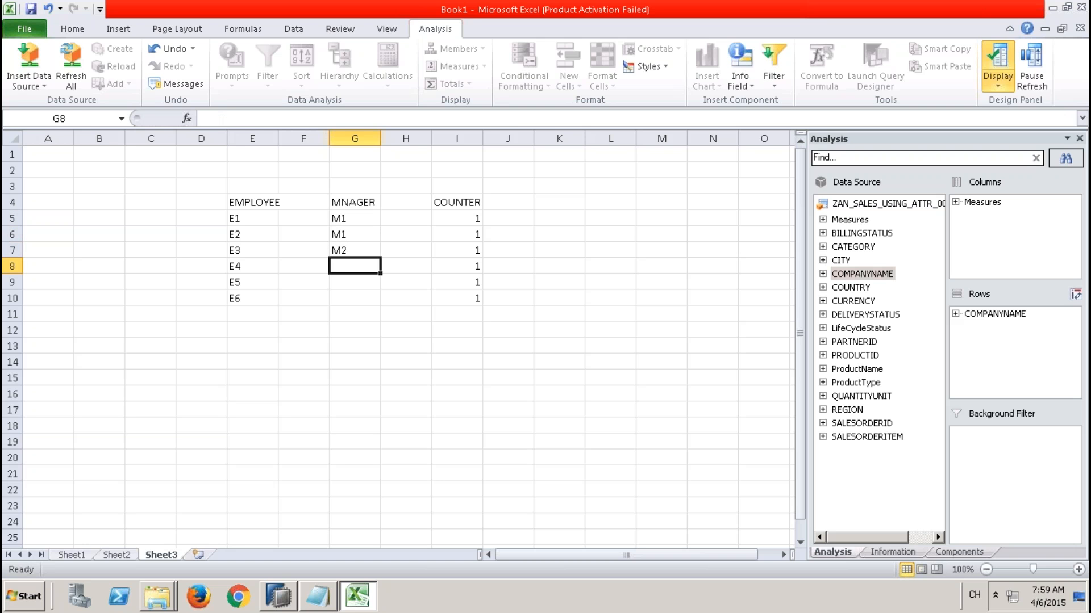
type("M2")
key("Return")
type("M2")
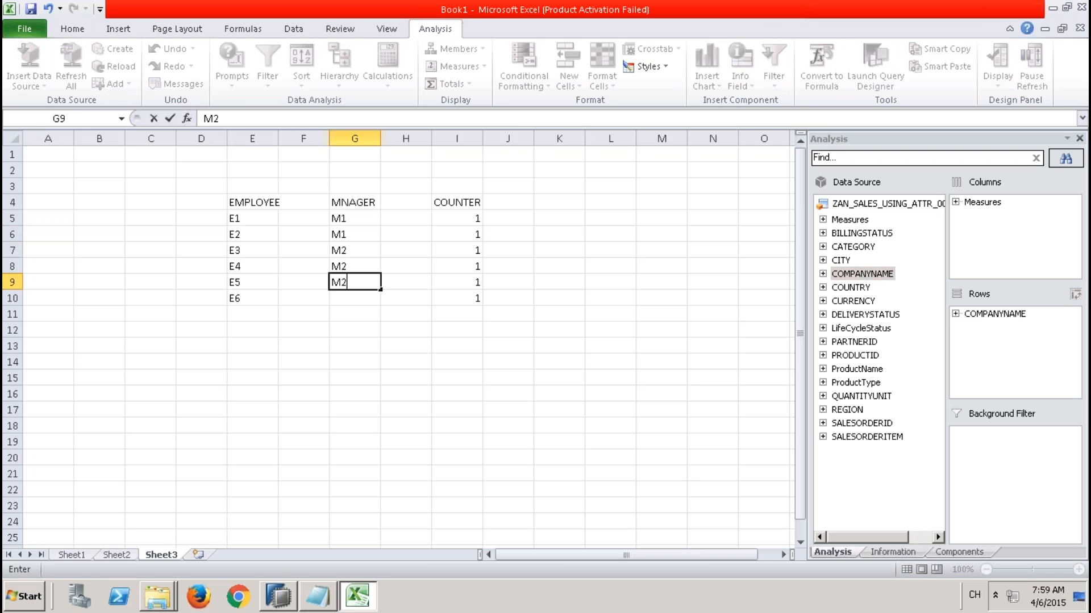
key("Return")
type("M2")
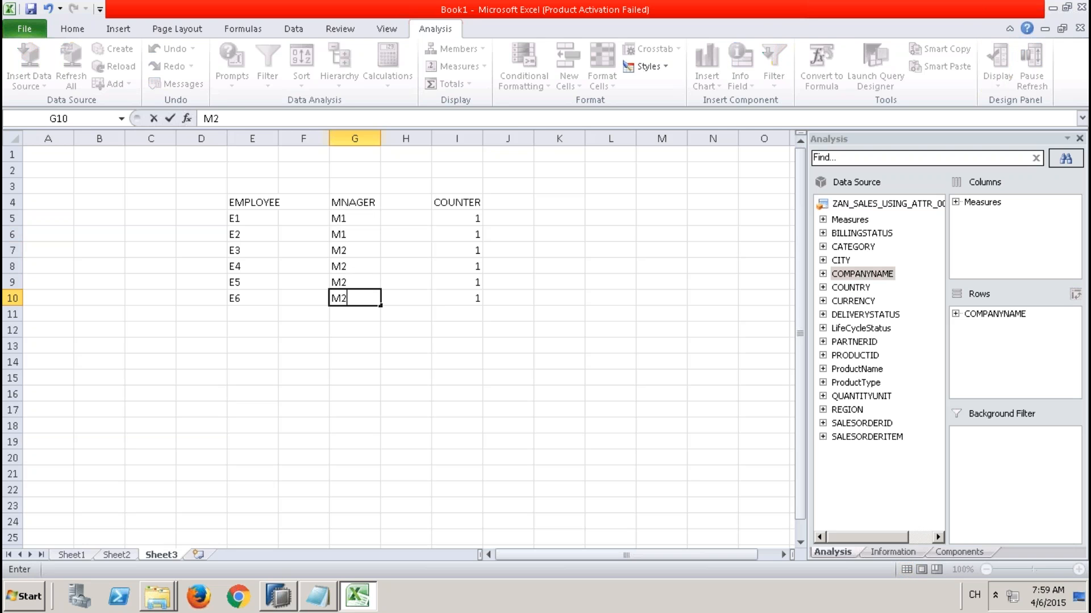
key("Tab")
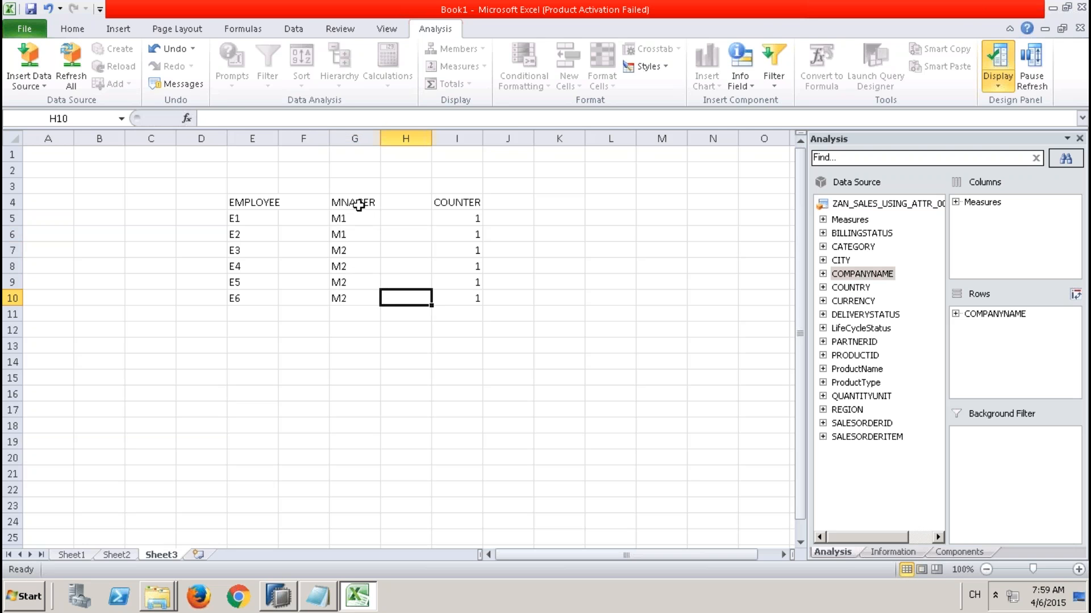
left_click_drag(358, 204, 346, 301)
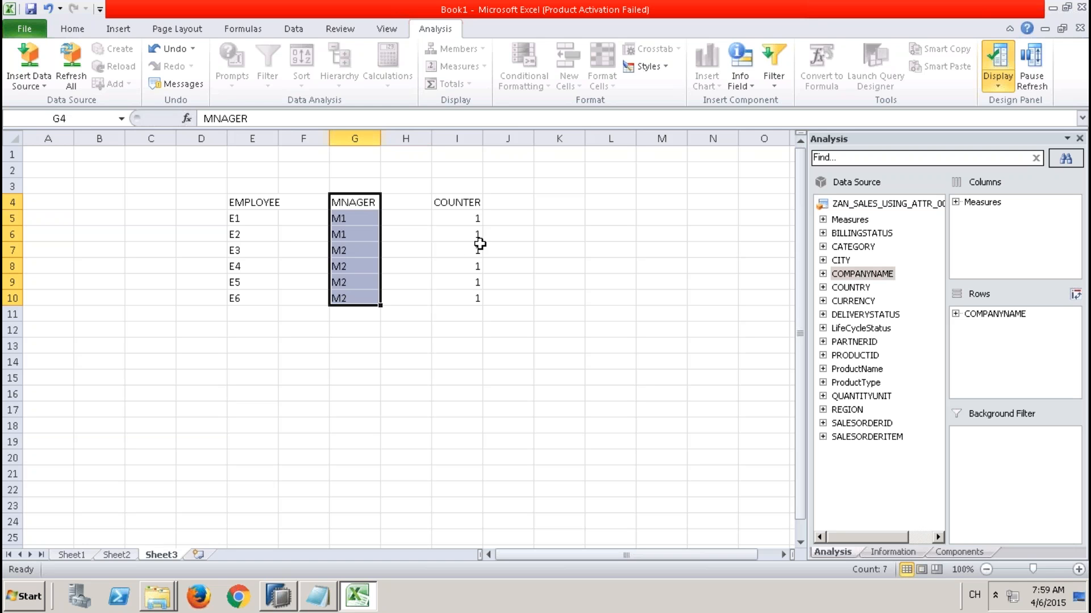
left_click_drag(472, 216, 467, 294)
left_click(466, 248)
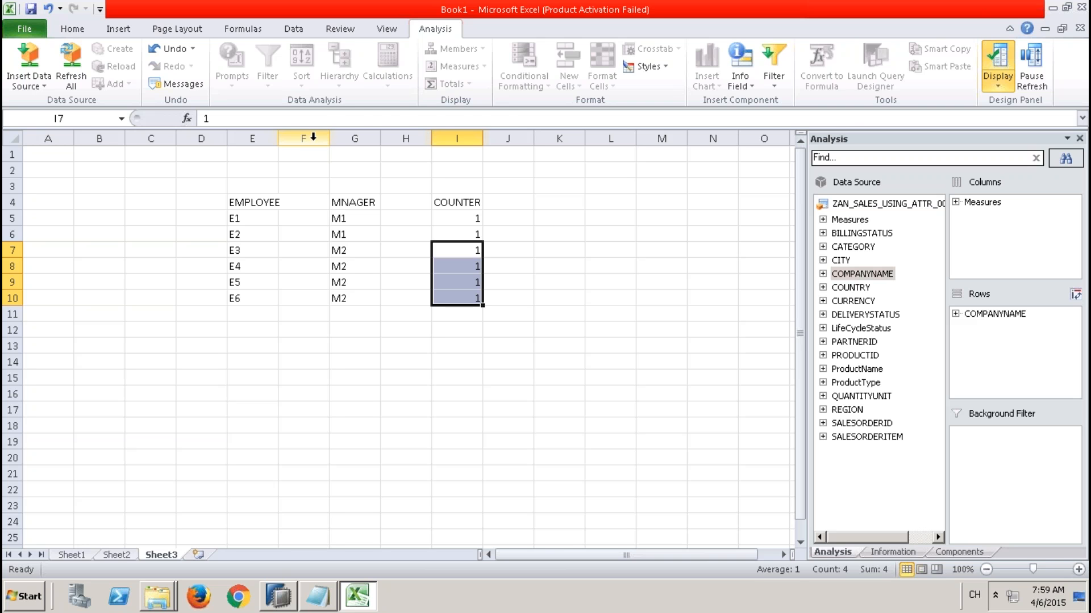
Delete the empty columns separating the EMPLOYEE, MNAGER and COUNTER columns.
left_click(313, 137)
right_click(313, 136)
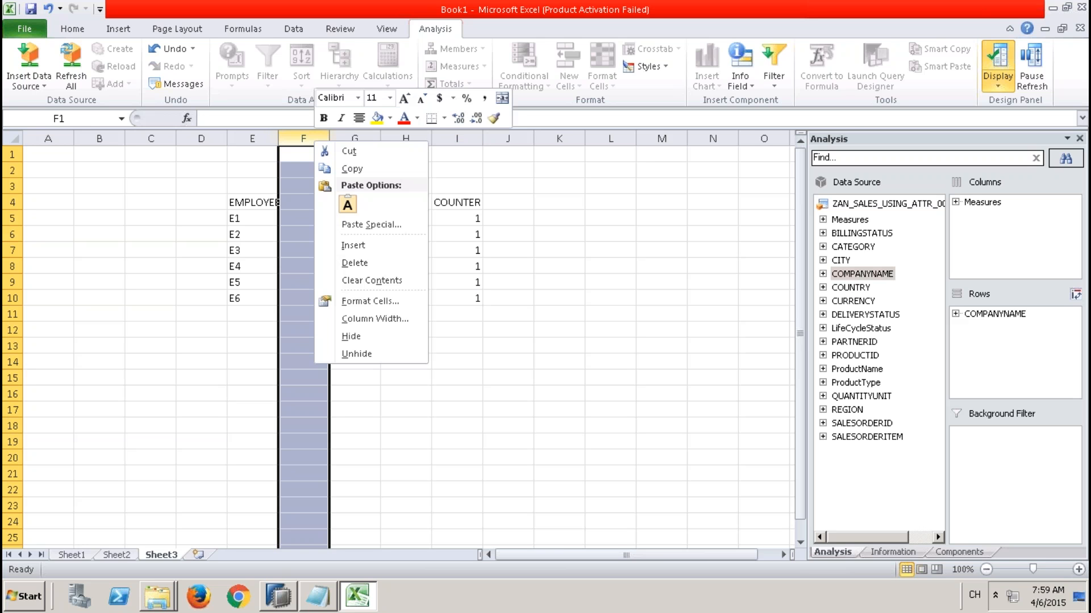
left_click(363, 263)
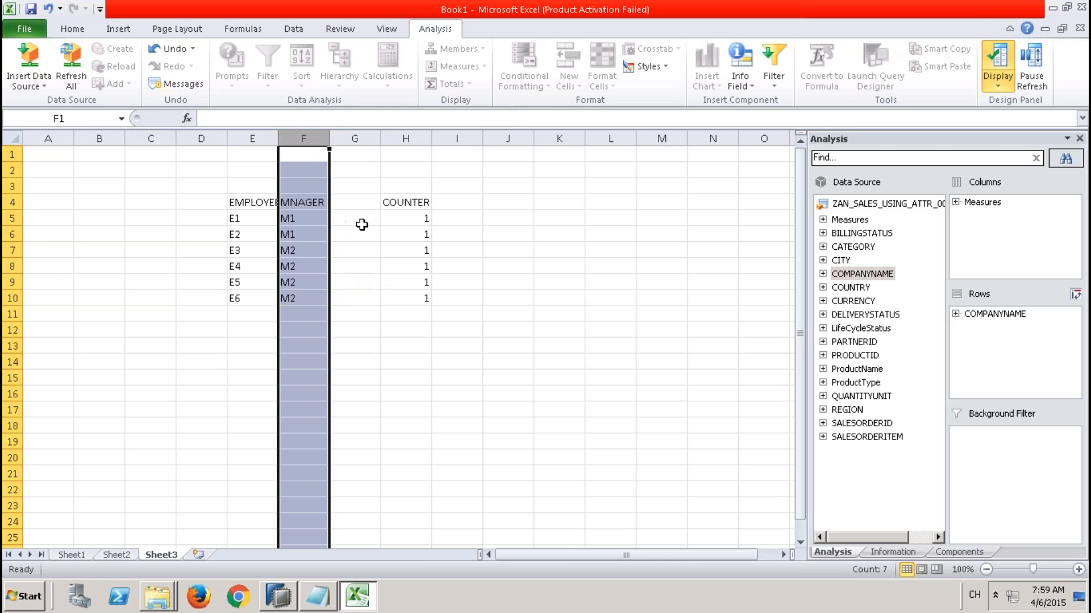
left_click(359, 135)
right_click(358, 134)
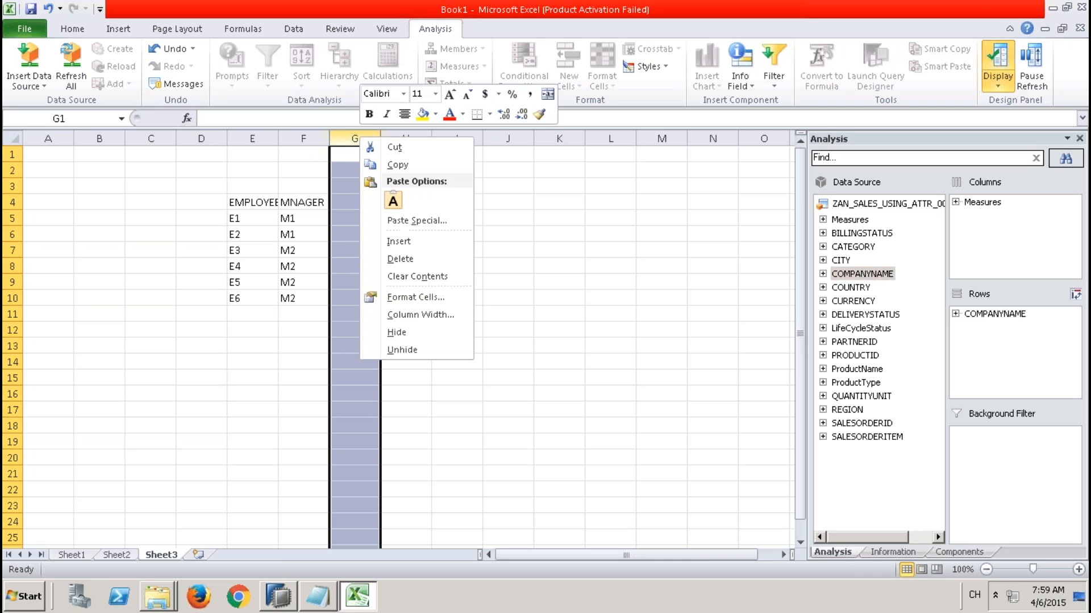
left_click(404, 263)
left_click(353, 248)
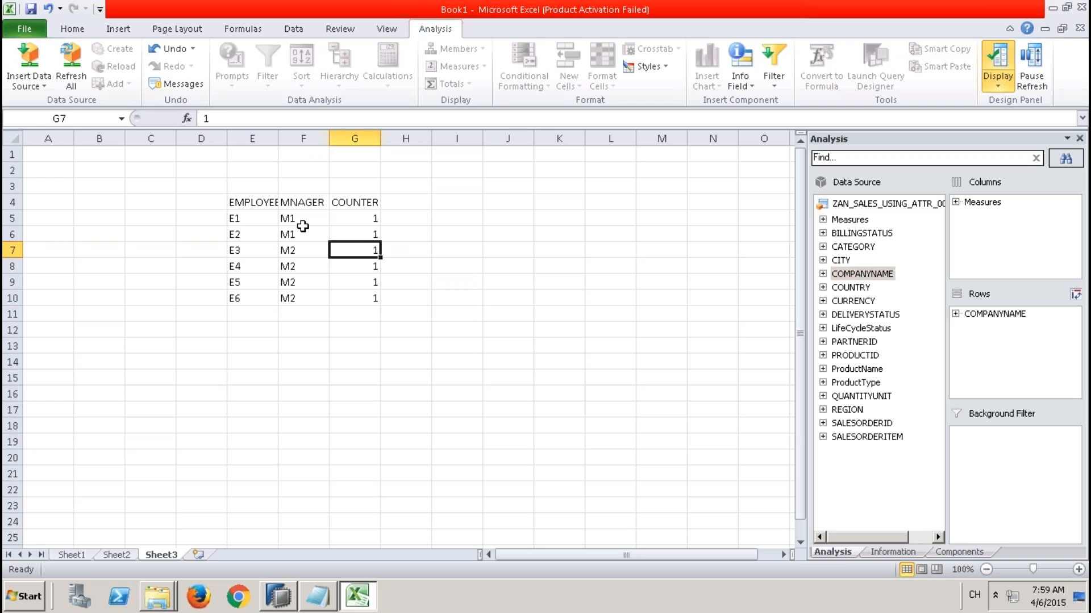
Widen columns E and F so the EMPLOYEE and MNAGER headings have enough room.
left_click(265, 204)
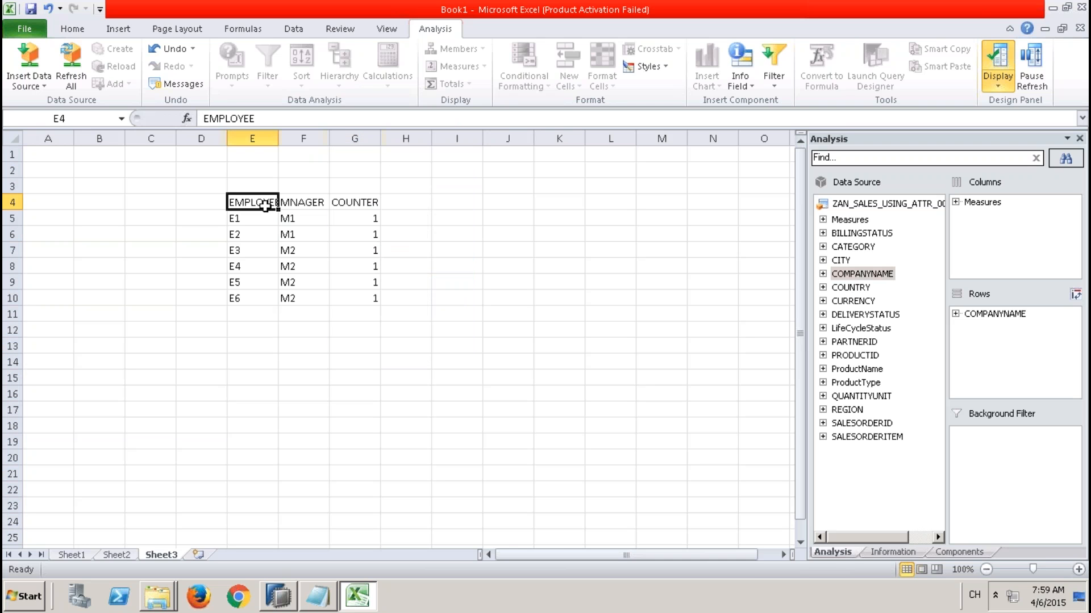
left_click(295, 202)
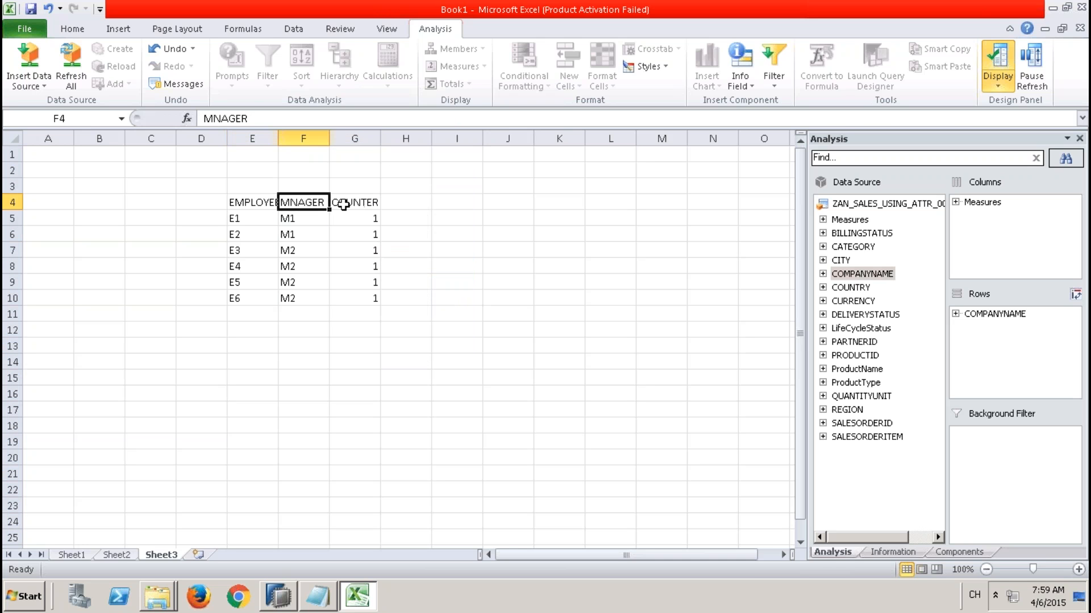
left_click_drag(267, 204, 359, 283)
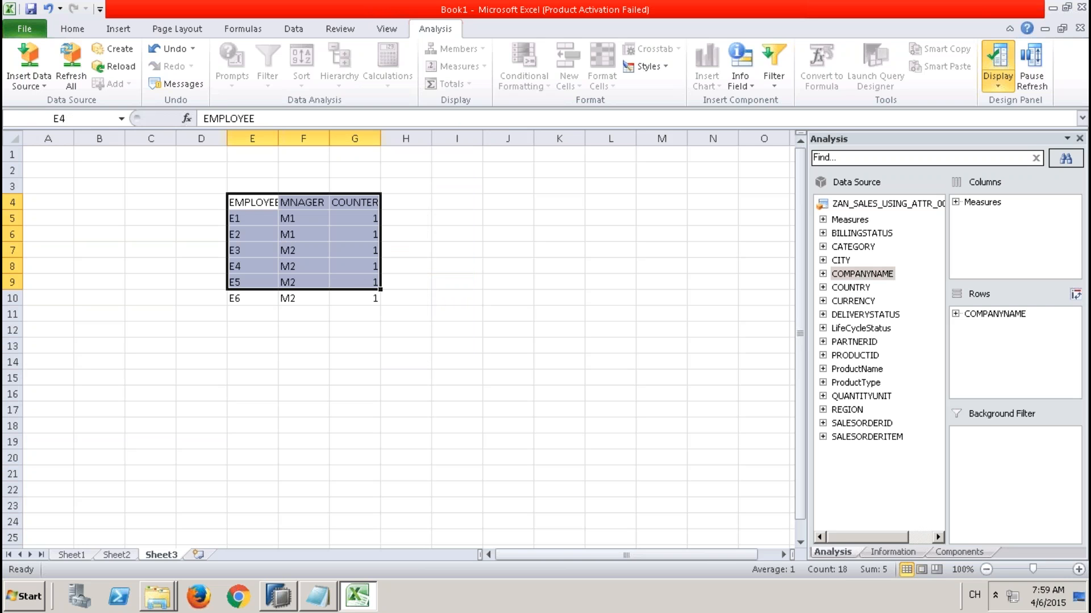
left_click(288, 219)
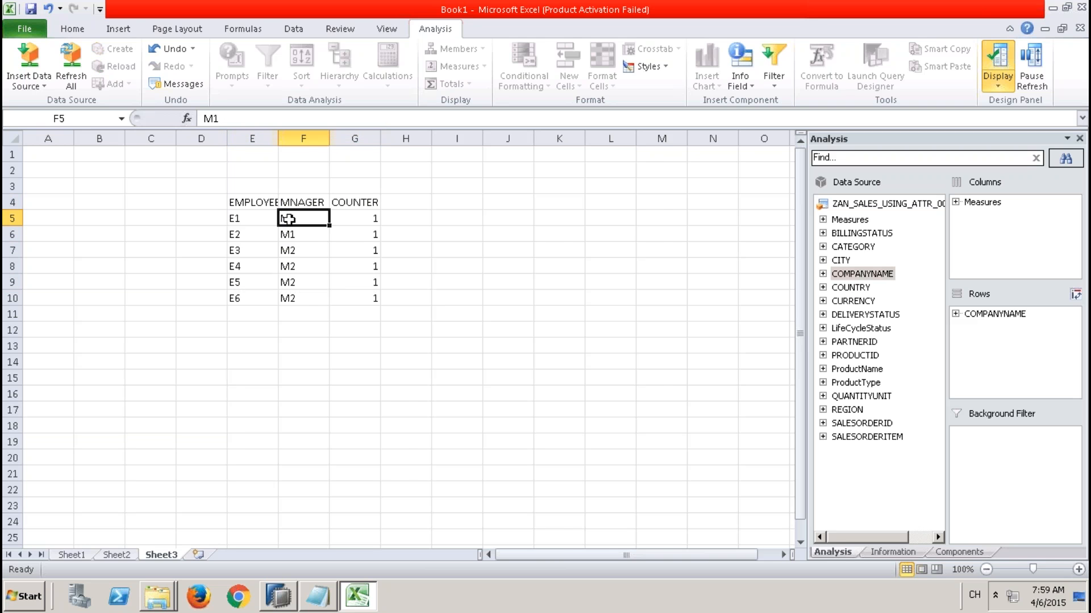
left_click_drag(277, 138, 375, 144)
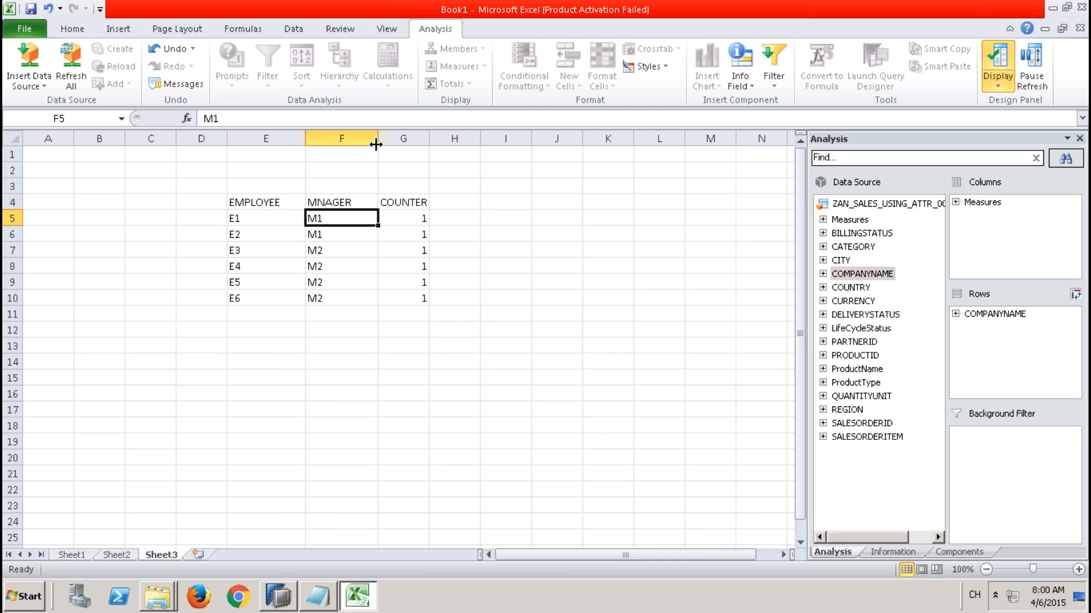
Copy the adjacent M1 and M2 entries from F6:F7 into E11:E12 below the employees.
left_click(245, 221)
left_click(327, 220)
left_click_drag(322, 219, 324, 246)
key("ctrl+c")
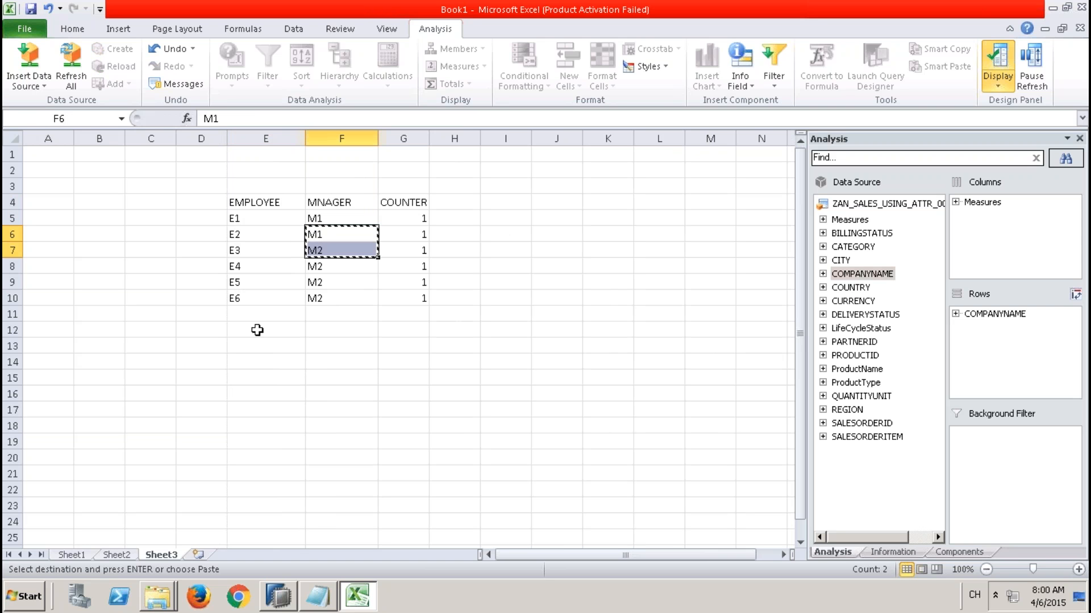
left_click(254, 312)
key("ctrl+v")
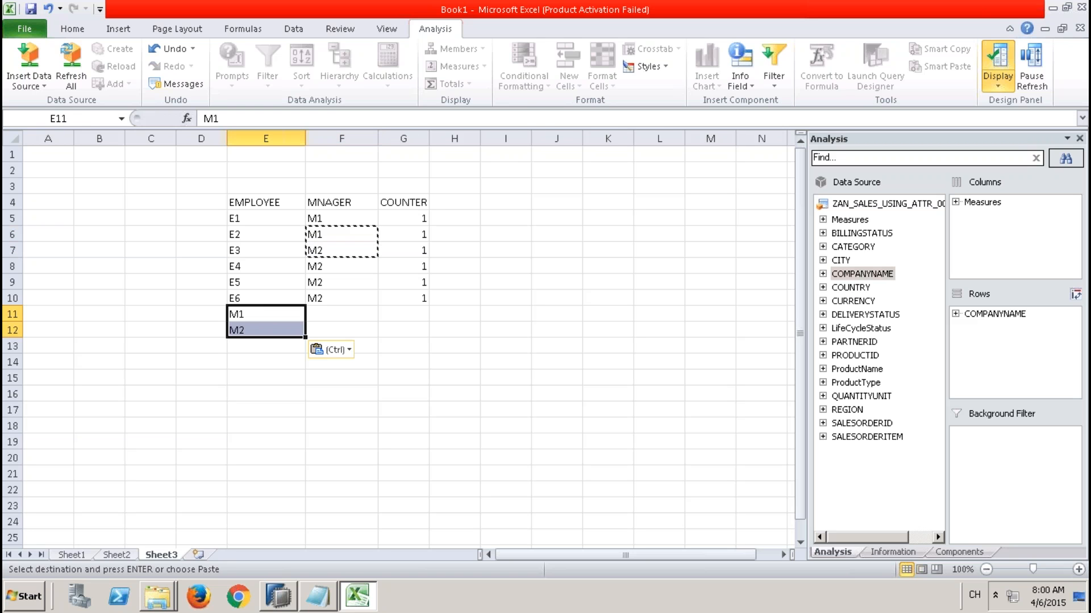
Hide the MNAGER column so only EMPLOYEE and COUNTER are shown, and select employee E1.
left_click(344, 142)
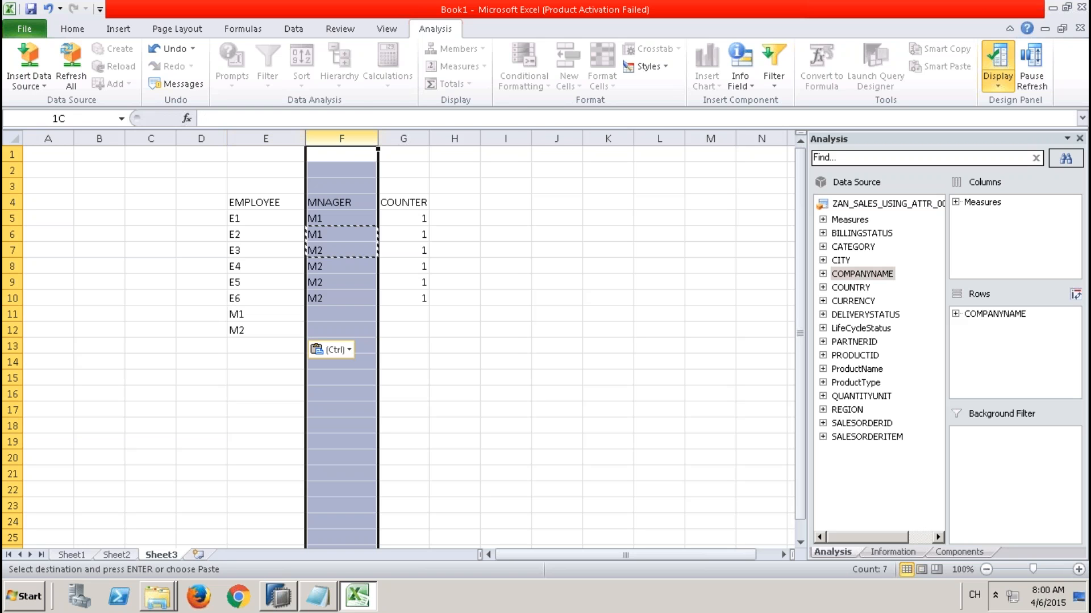
right_click(343, 142)
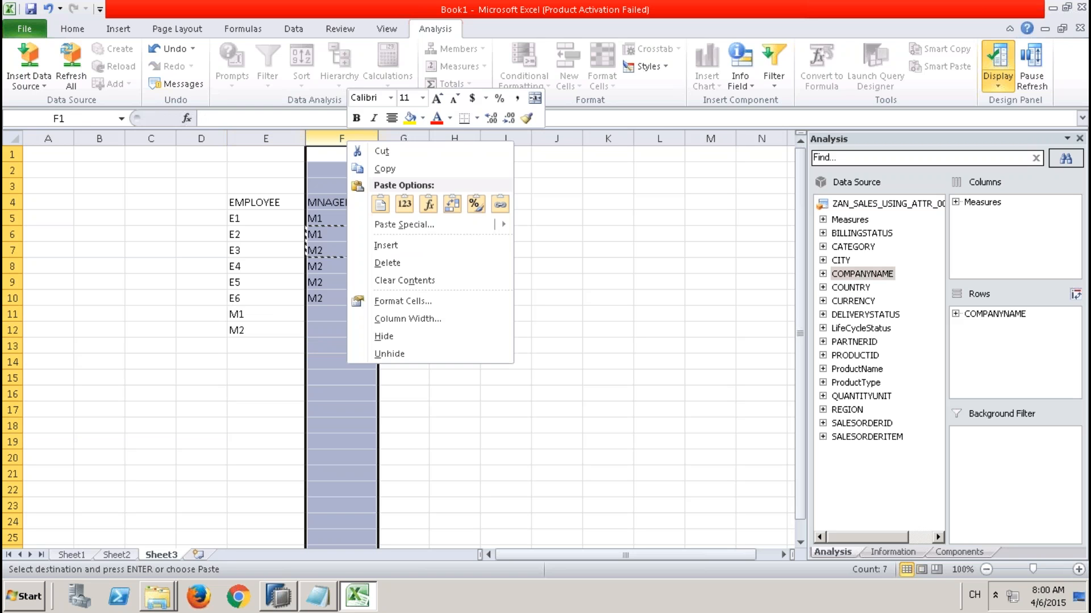
left_click(384, 336)
left_click(264, 235)
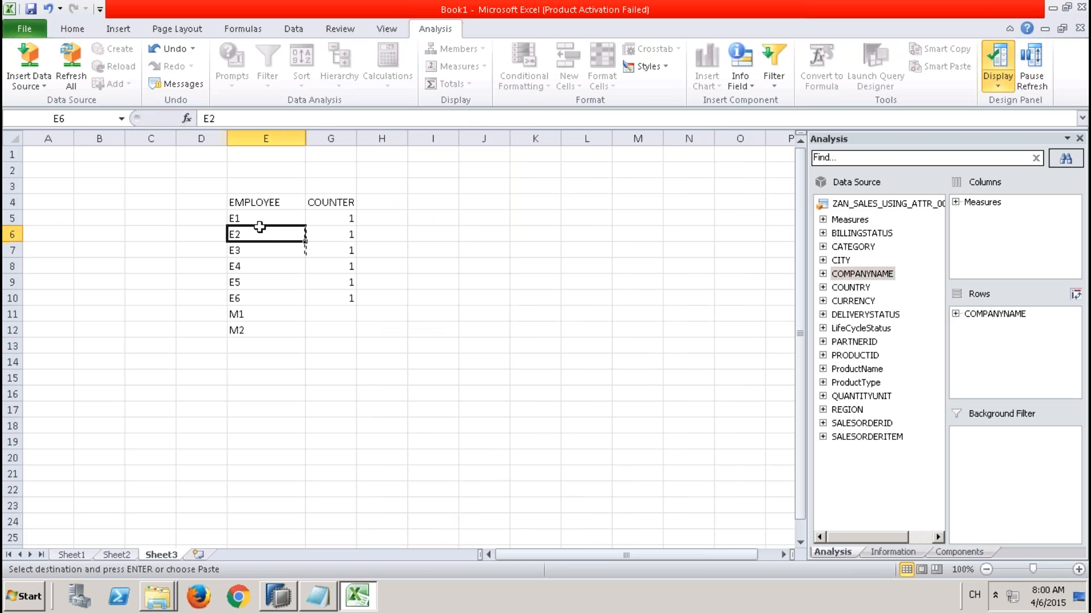
left_click(235, 218)
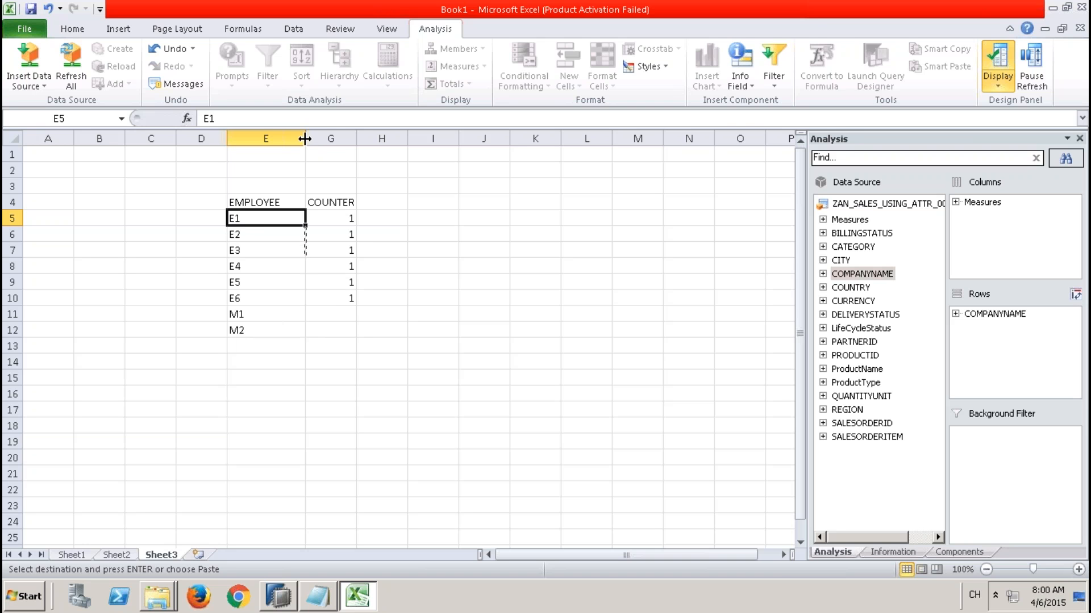
Unhide the MNAGER column between EMPLOYEE and COUNTER and cancel the pending copy selection.
left_click(343, 134)
left_click_drag(343, 134, 266, 139)
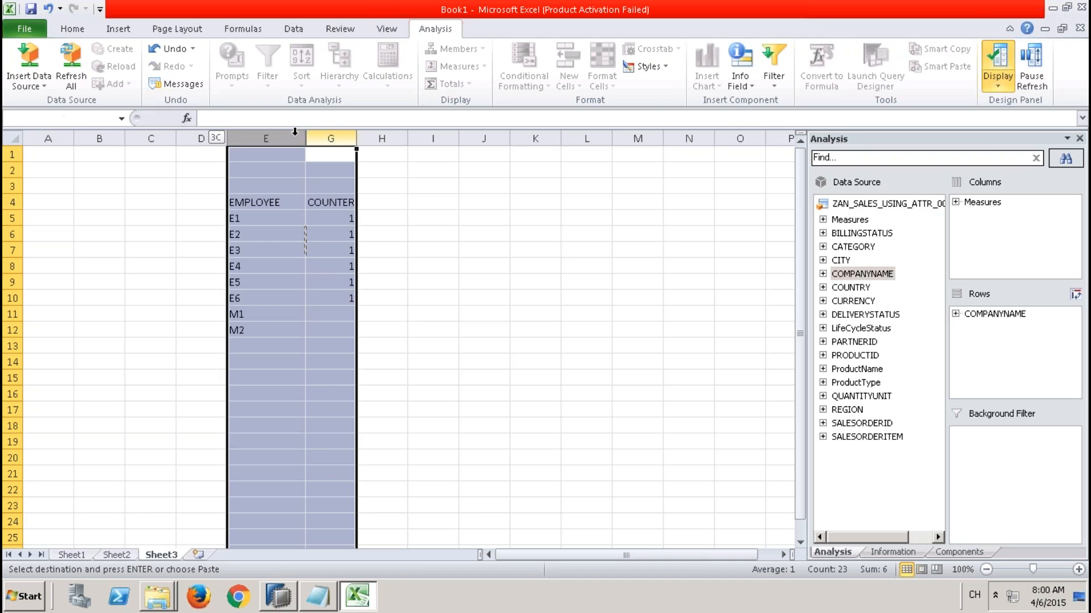
right_click(321, 141)
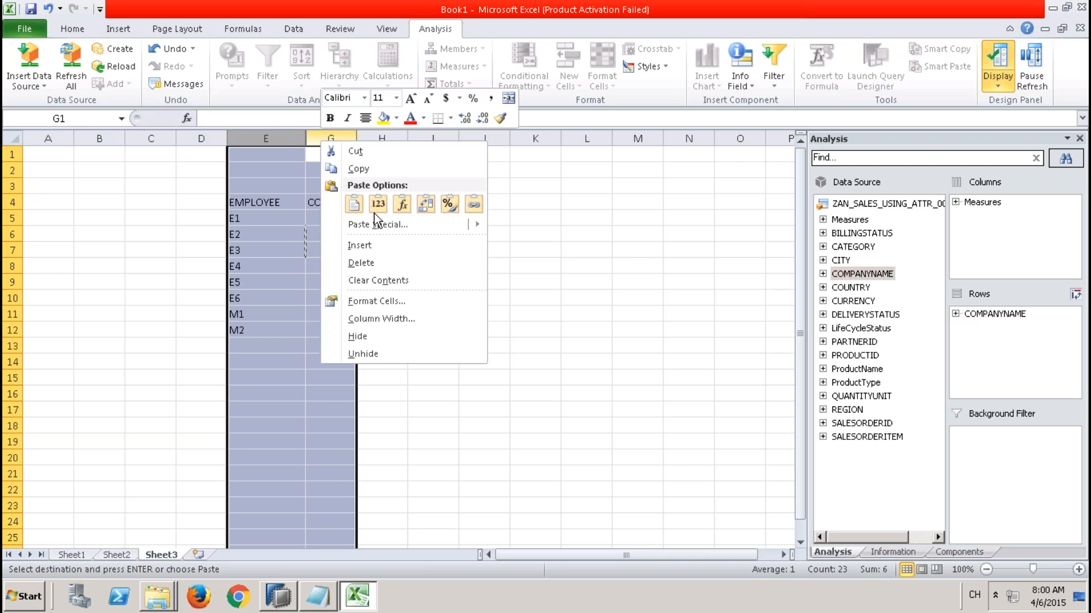
left_click(377, 352)
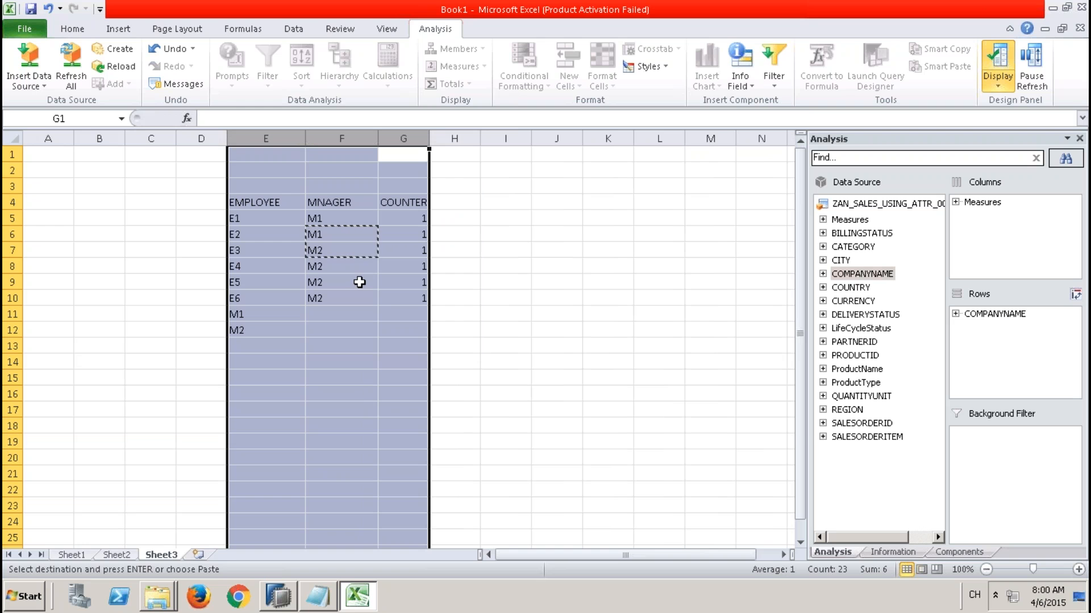
key("Escape")
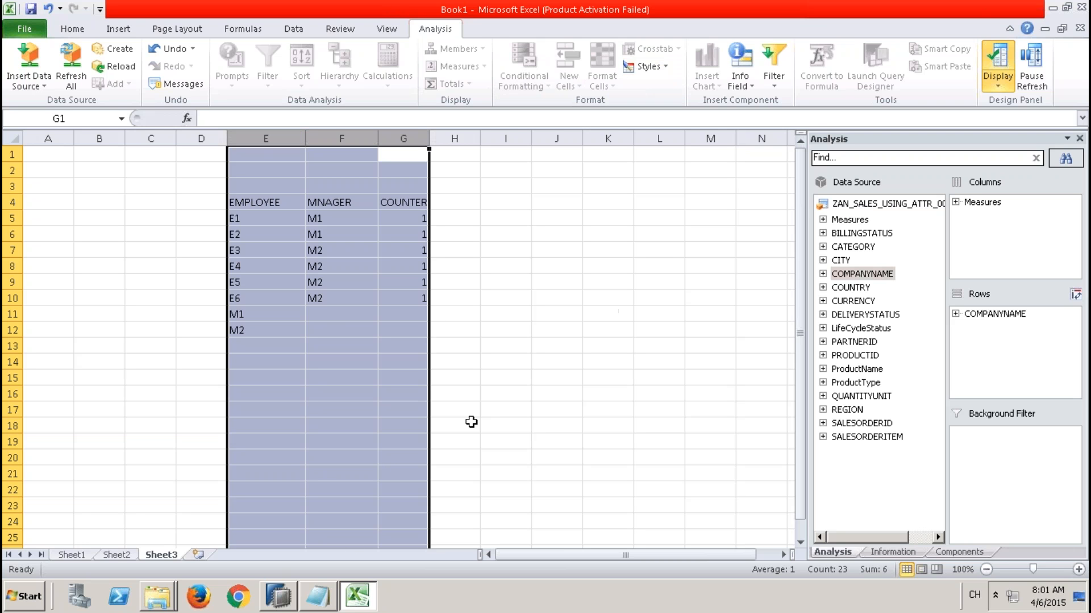
Switch to SAP HANA Studio and open the Quick View of the SAP HANA Modeler.
left_click(280, 603)
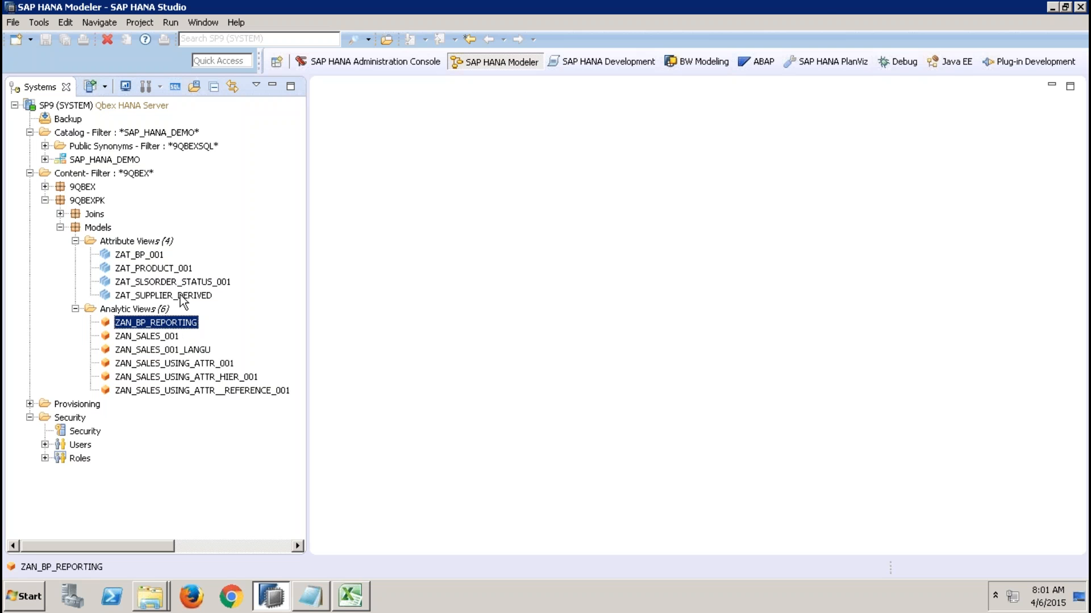
left_click(231, 25)
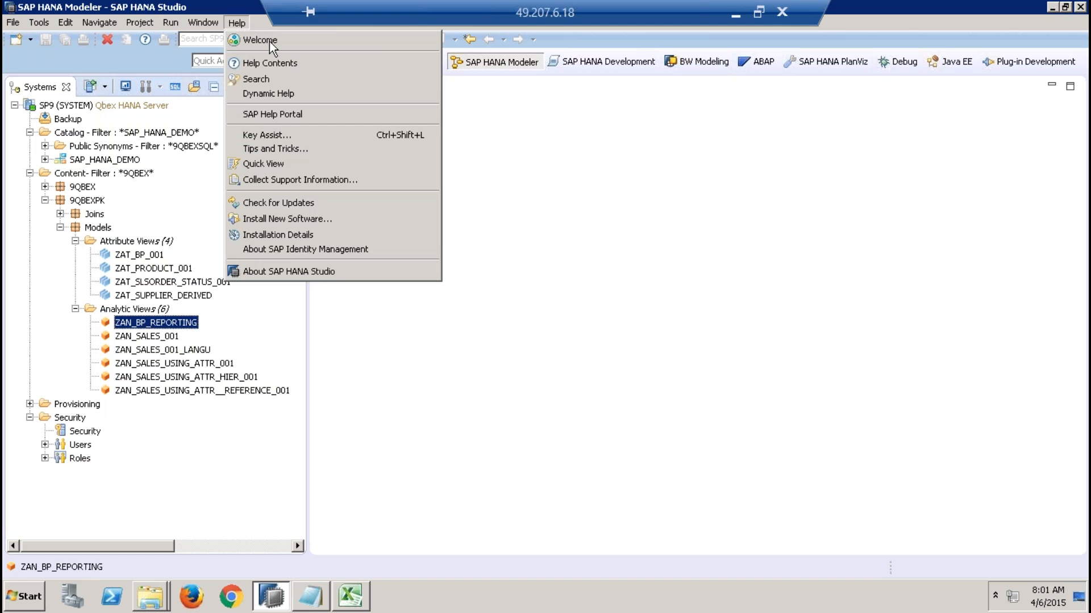
left_click(594, 219)
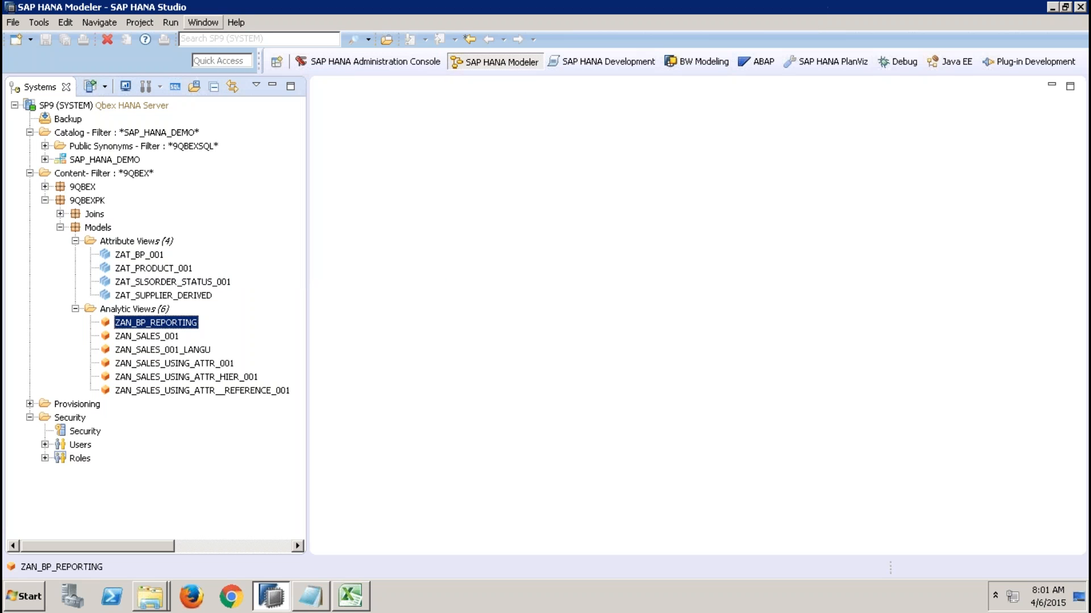
left_click(208, 21)
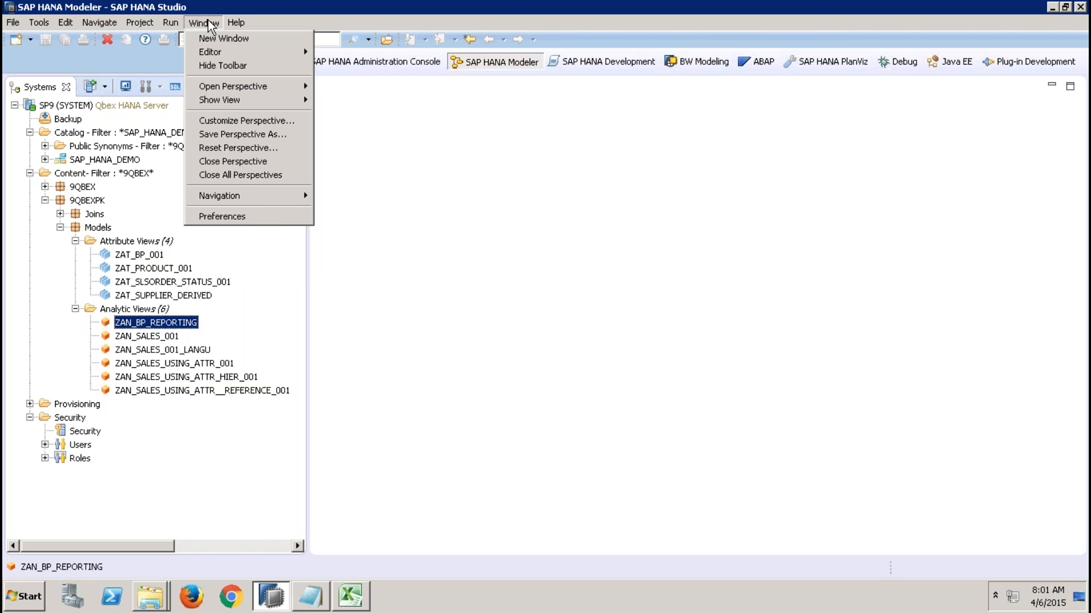
mouse_move(234, 21)
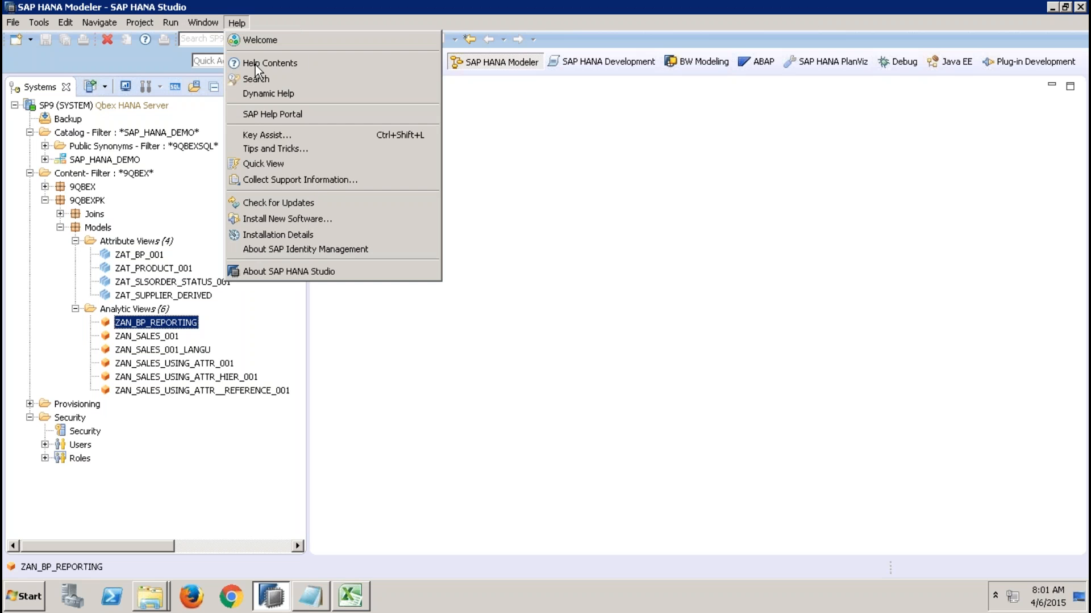
left_click(263, 164)
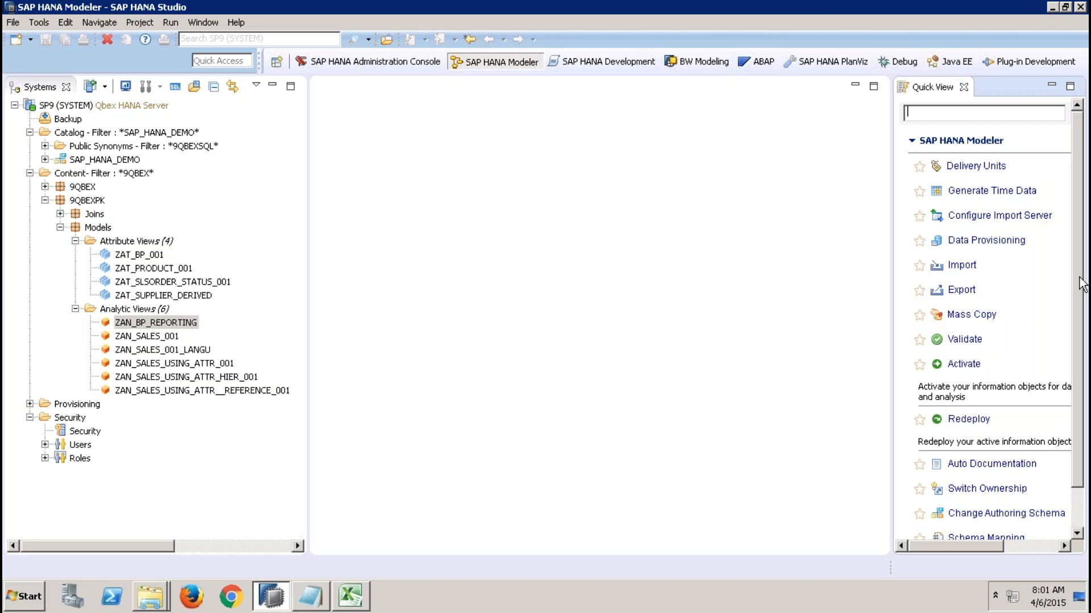
Start Auto Documentation for the SP9 (SYSTEM) Qbex HANA Server and proceed to the object selection.
scroll(1083, 282, "down", 2)
left_click(991, 417)
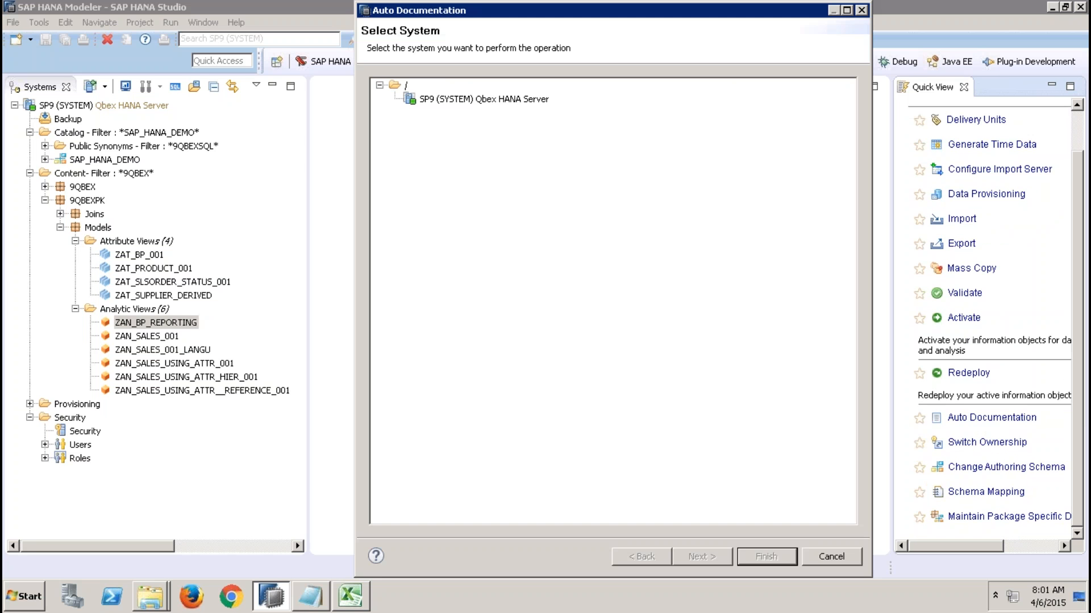
left_click(444, 98)
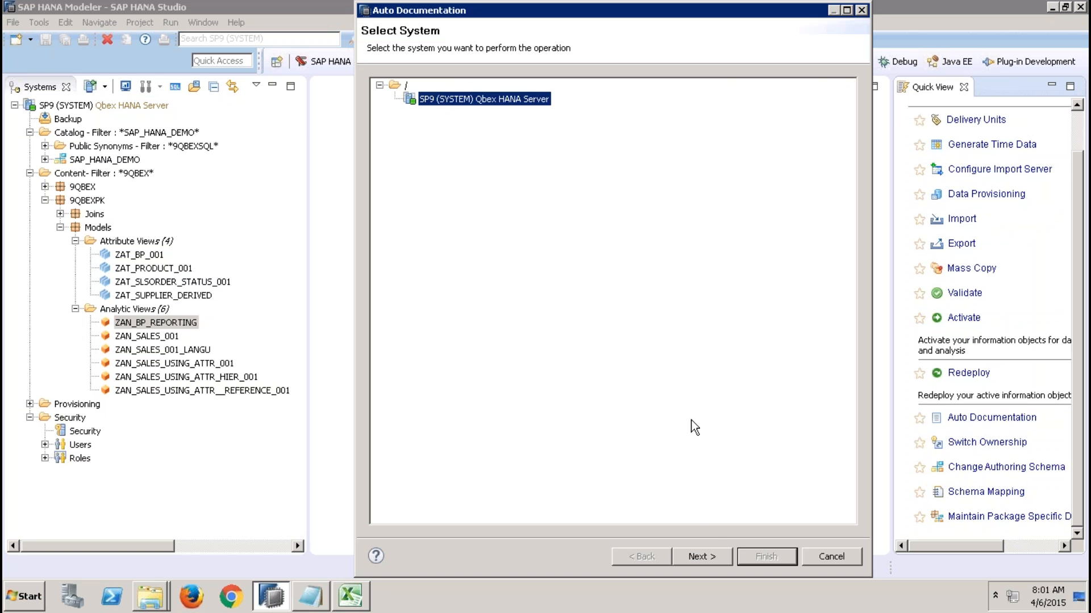
left_click(714, 561)
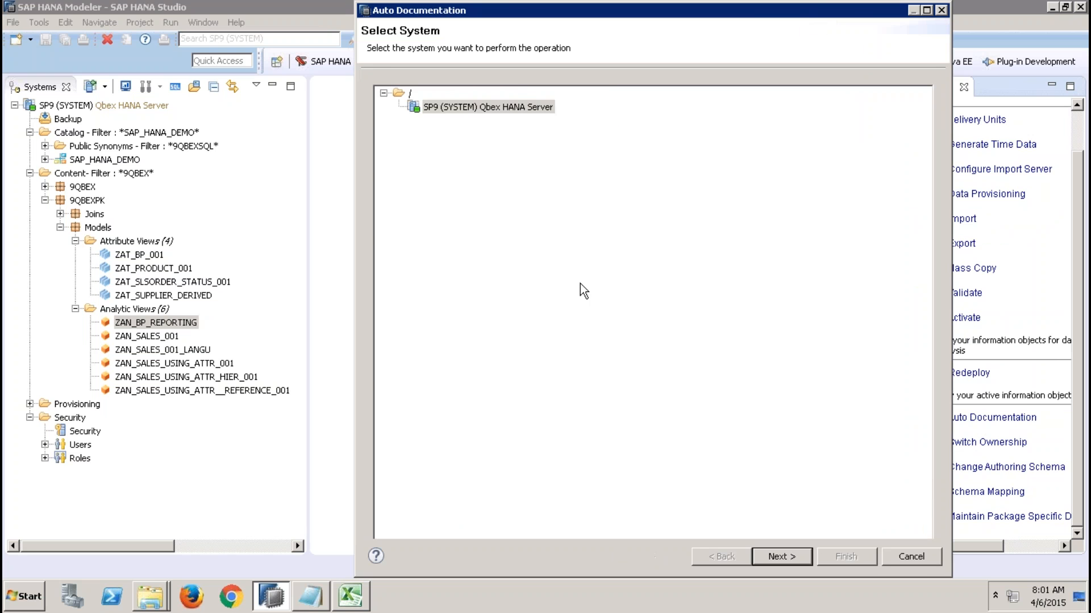
left_click(804, 559)
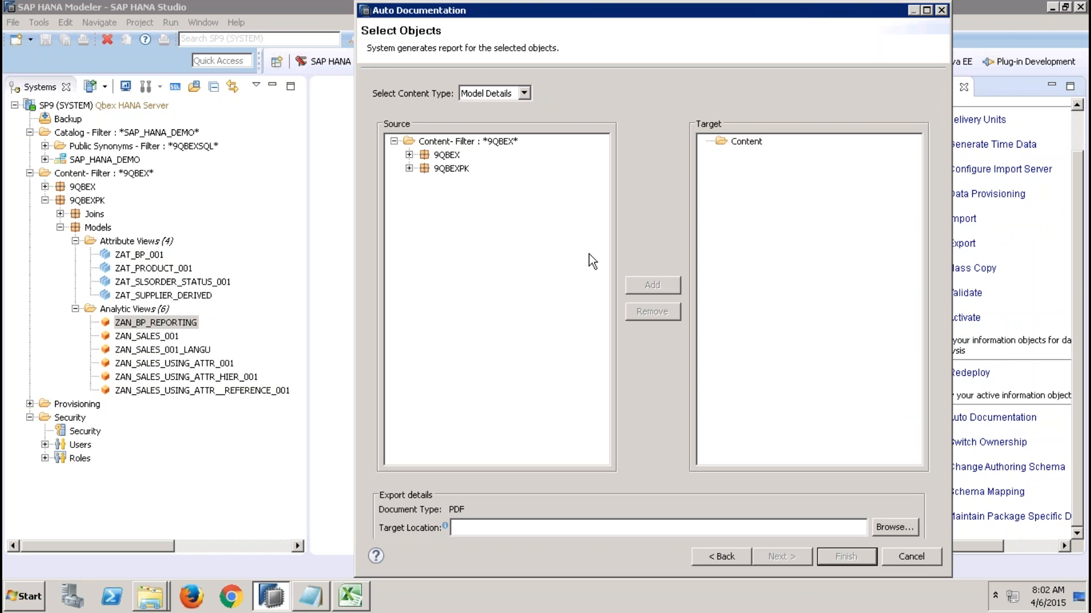
Add the analytic view ZAN_SALES_USING_ATTR_HIER_001 from 9QBEXPK Models to the documentation target.
left_click(409, 168)
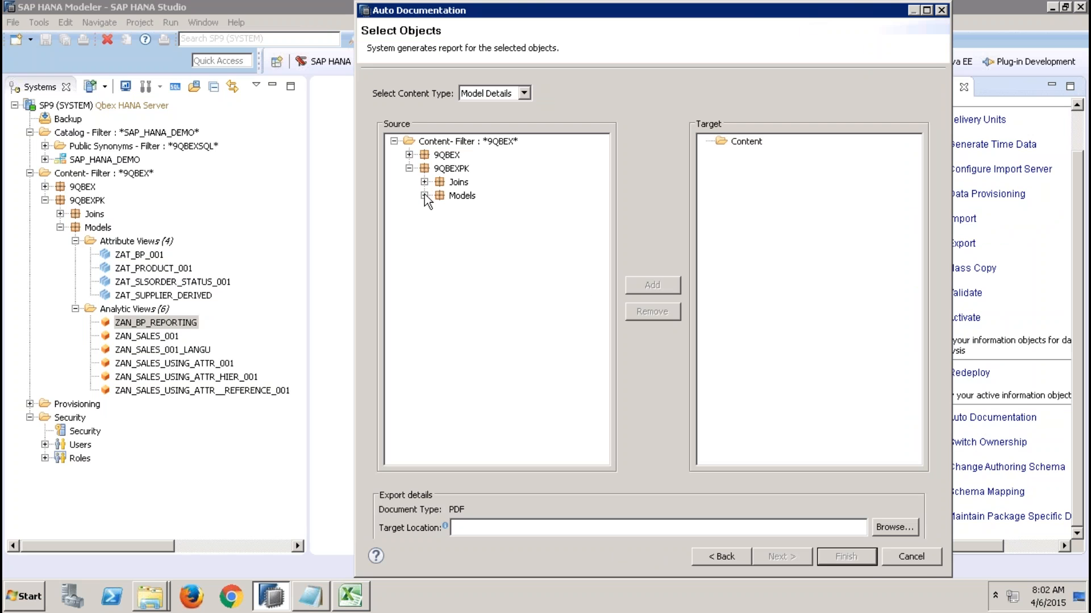
left_click(424, 195)
left_click(439, 223)
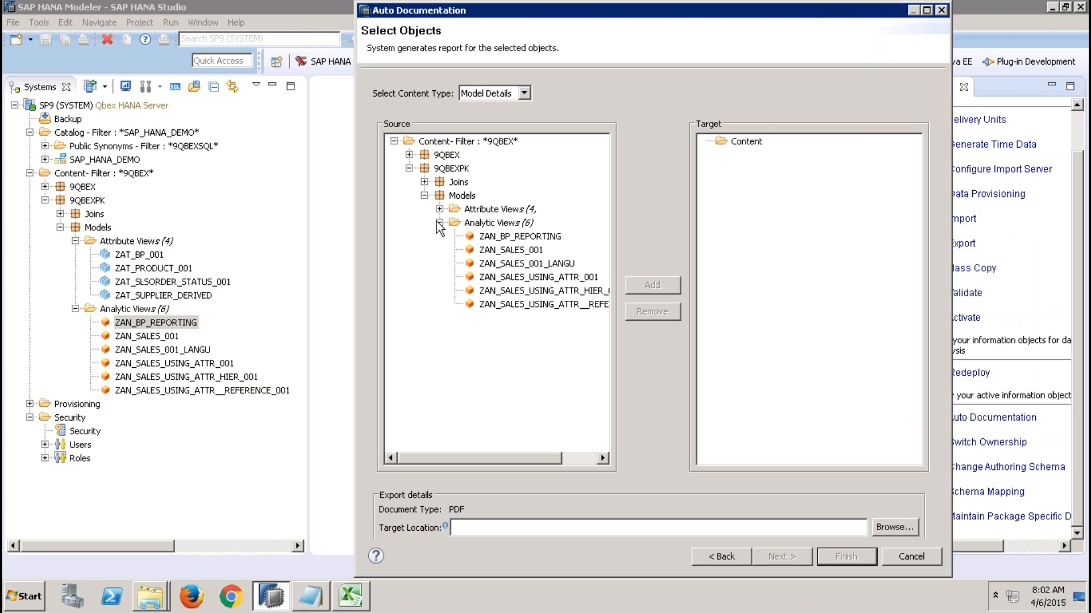
left_click(563, 296)
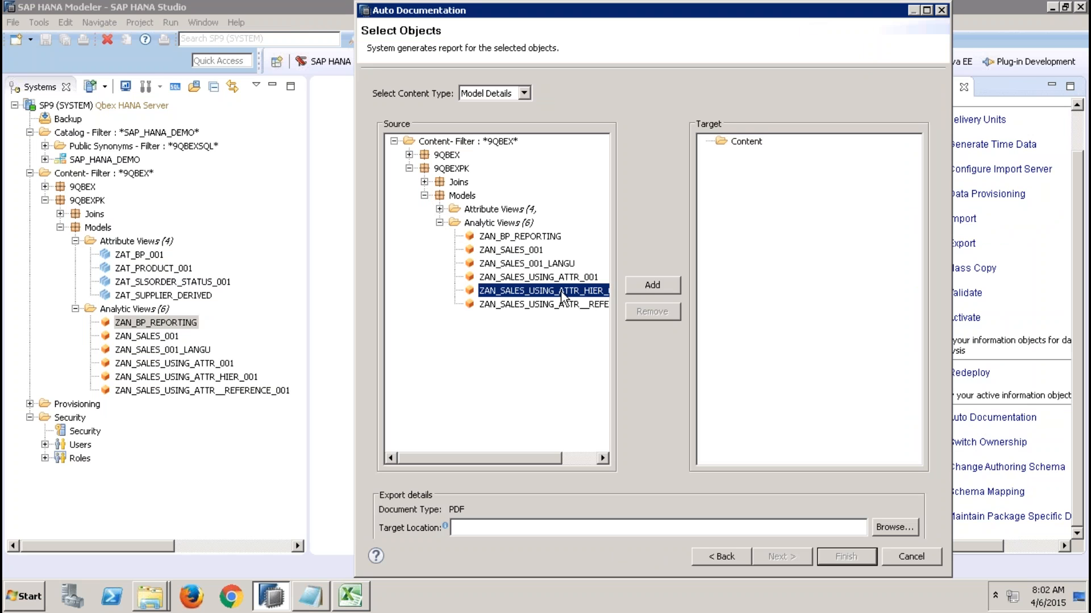
left_click(652, 286)
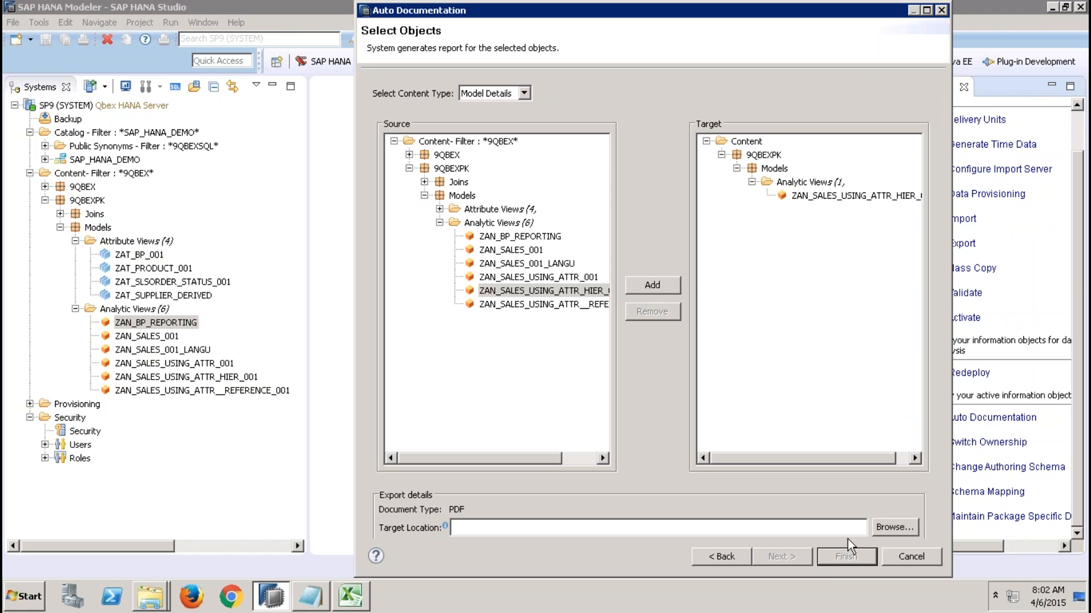
Set folder D on the Desktop as the target location and generate the PDF documentation.
left_click(882, 526)
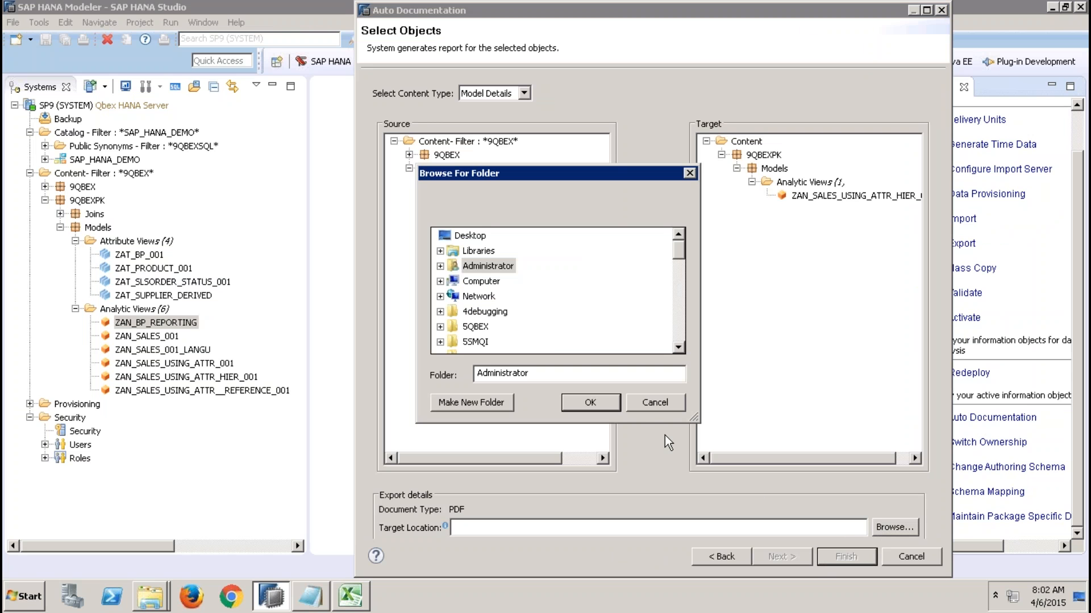
left_click(678, 348)
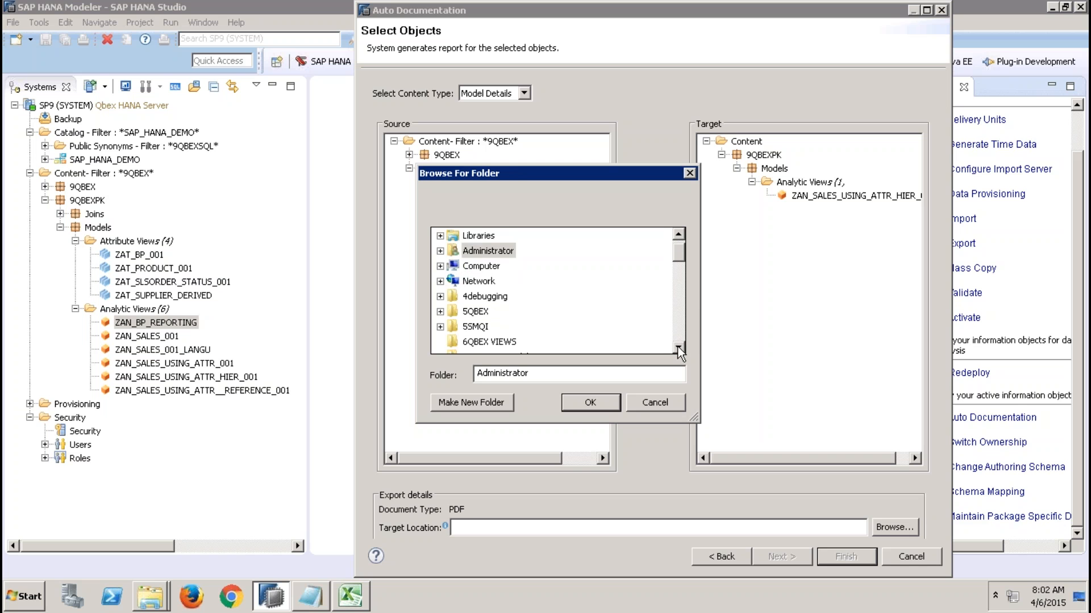
left_click(679, 348)
left_click(678, 347)
left_click(678, 348)
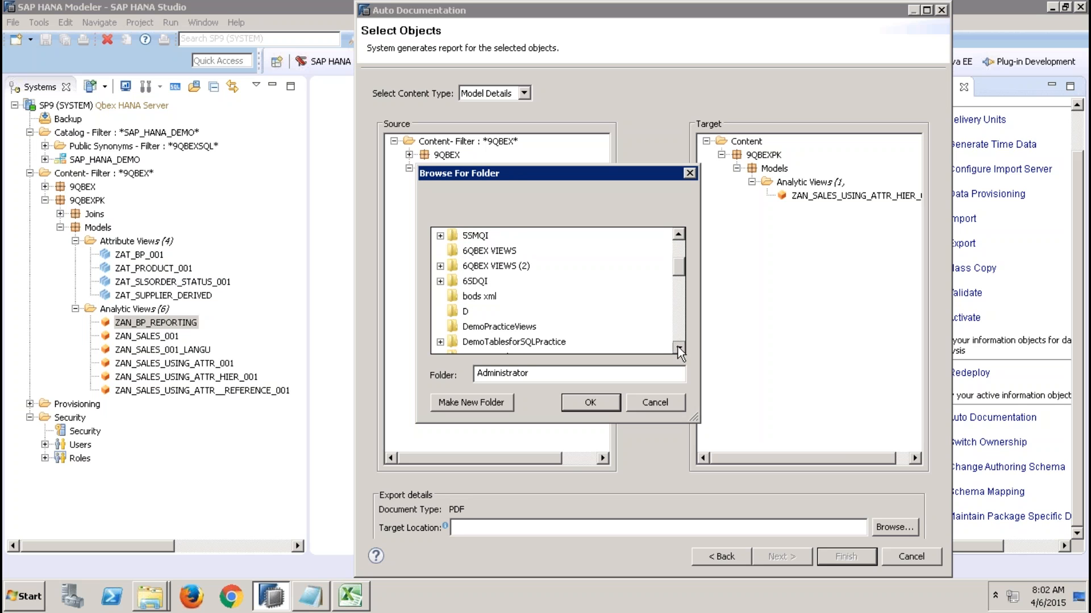
left_click(679, 347)
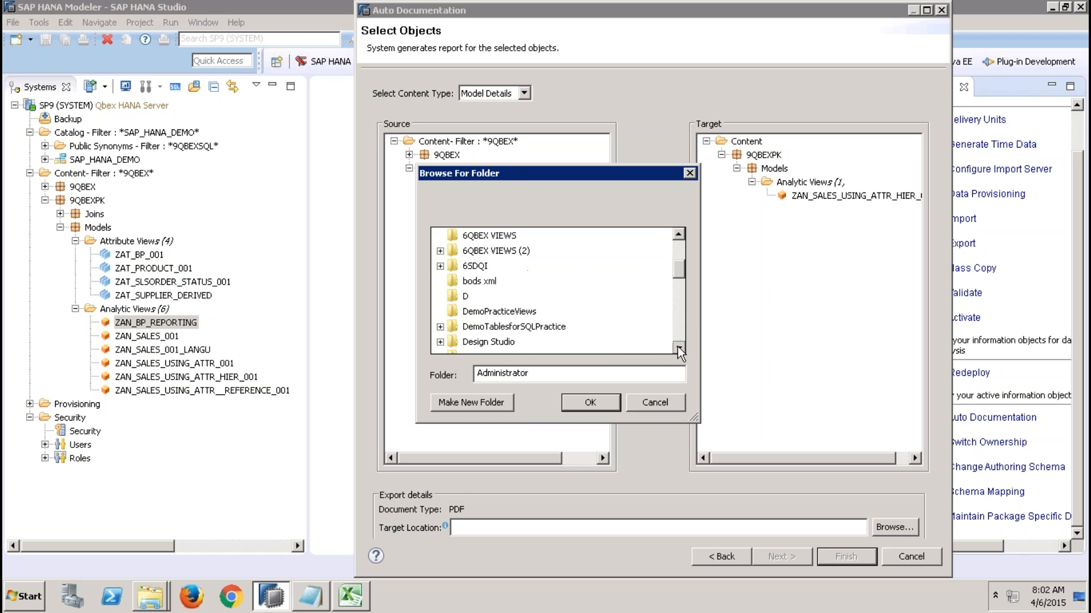
left_click(457, 291)
left_click(591, 403)
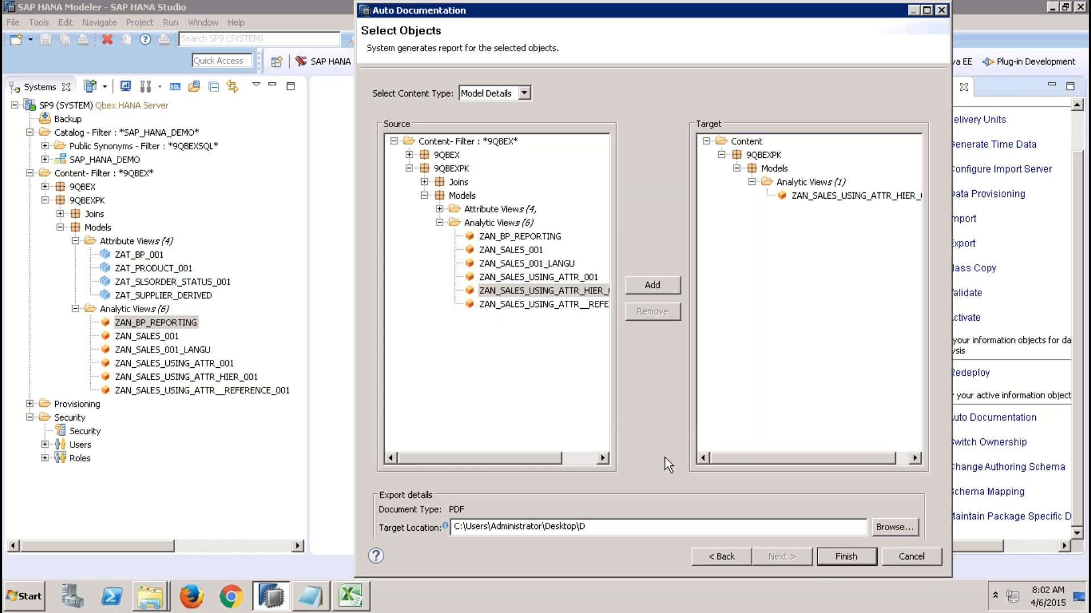
left_click(826, 562)
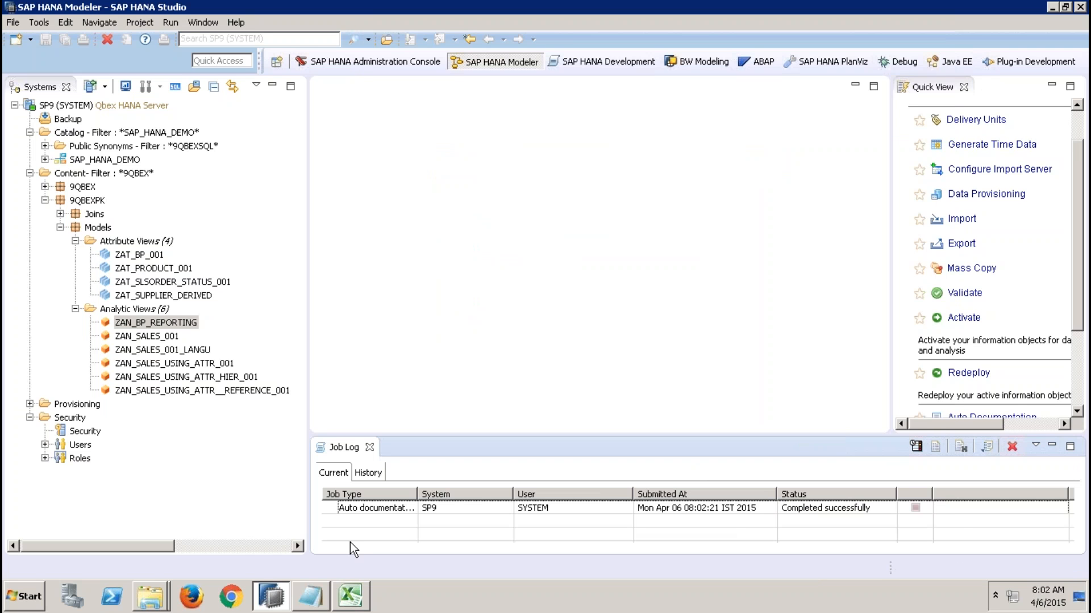
Switch to Windows Explorer and open folder D on the Desktop.
left_click(150, 596)
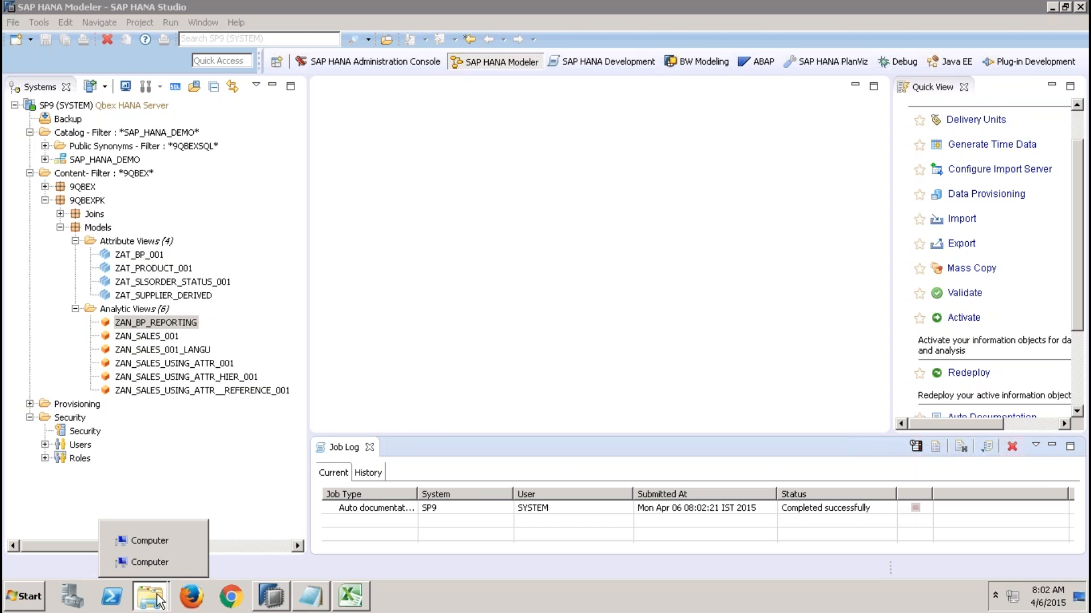
left_click(149, 541)
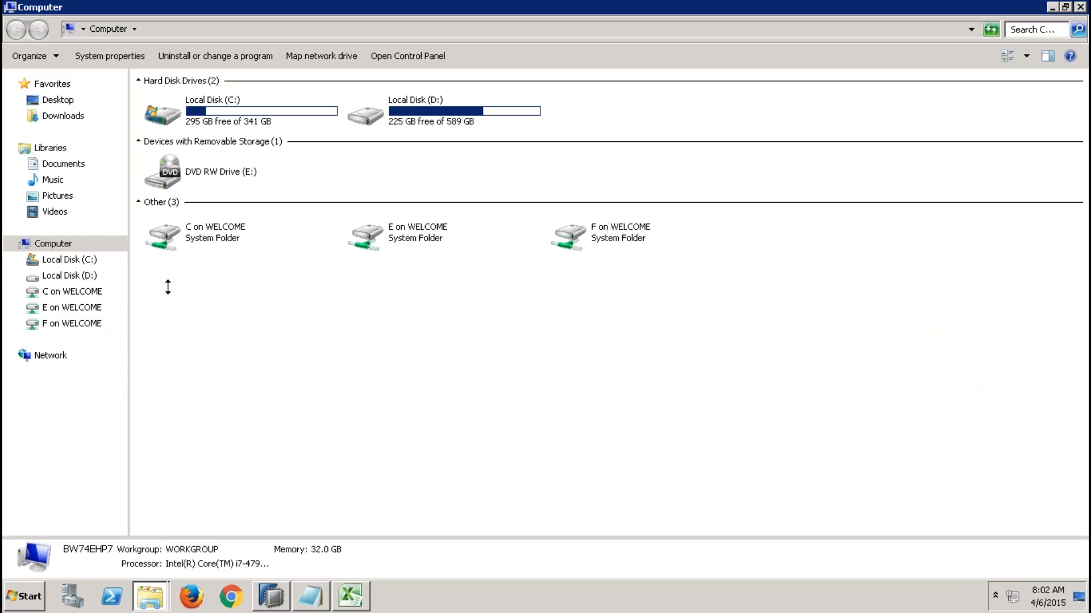
left_click(83, 276)
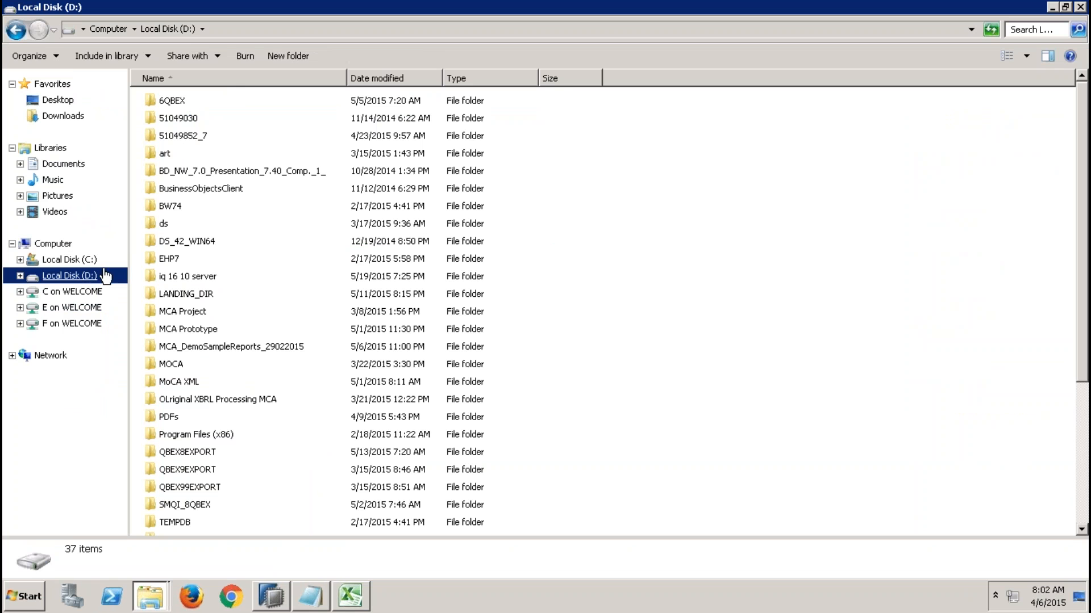
left_click(62, 105)
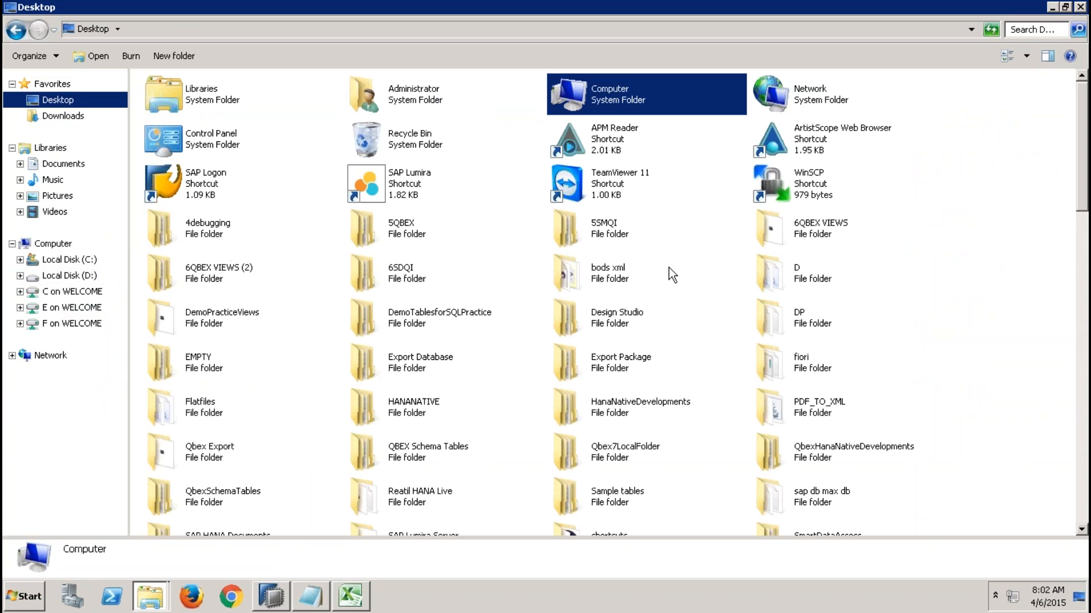
left_click(778, 277)
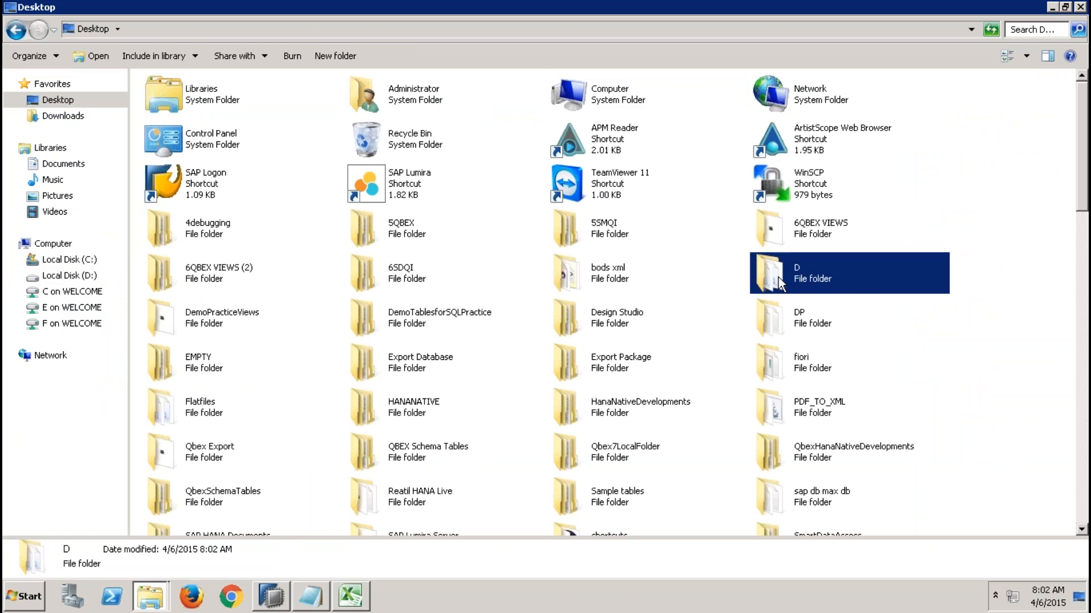
double_click(778, 277)
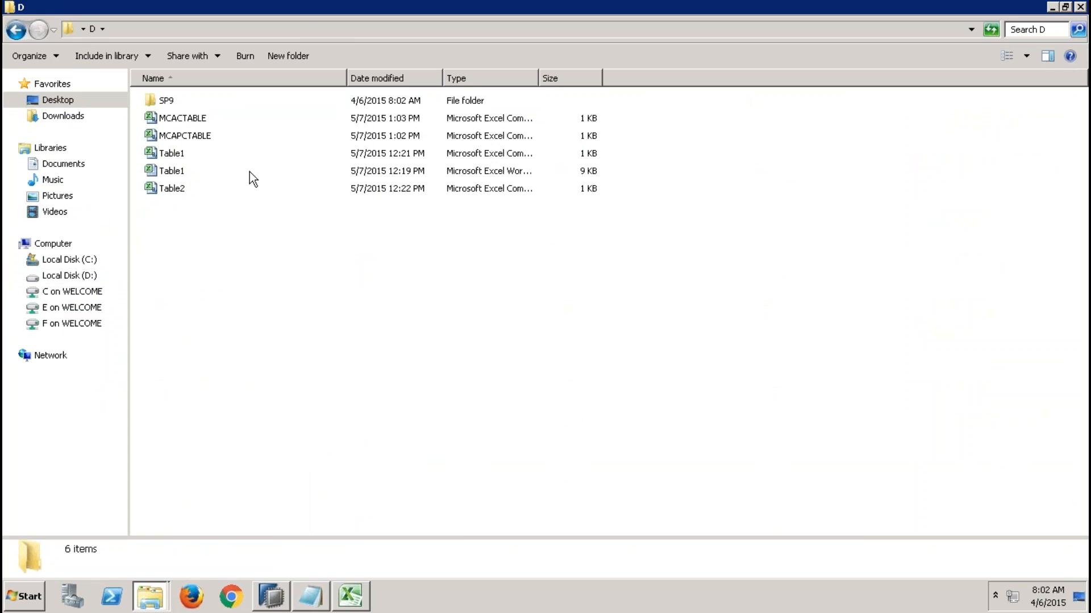
Go through SP9, 9QBEXPK, Models and Analytic View and open the generated ZAN_SALES_USING_ATTR_HIER_001 PDF report.
double_click(173, 102)
double_click(181, 102)
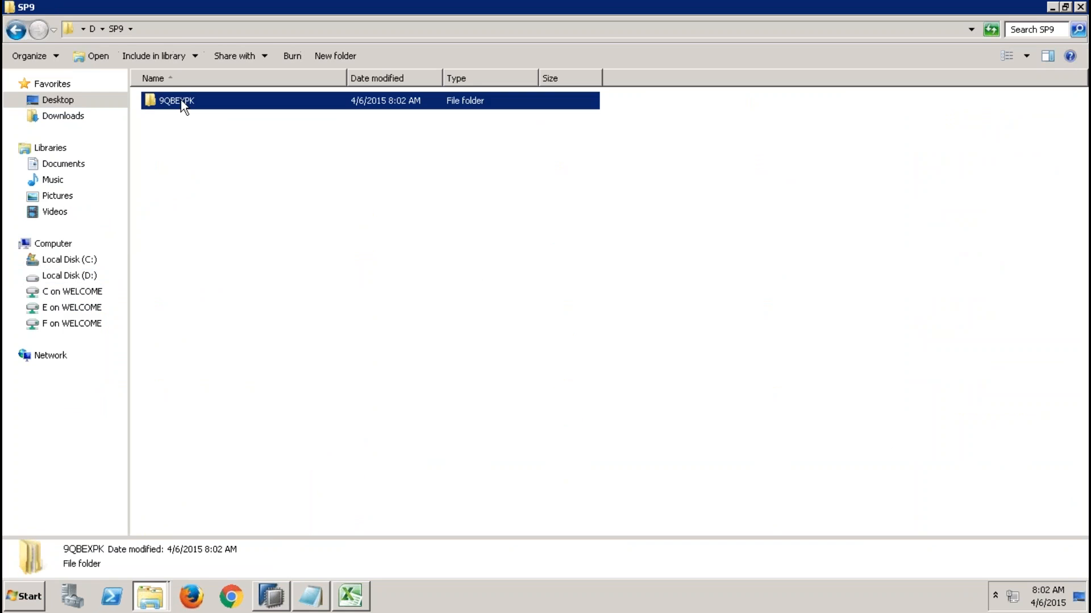
double_click(162, 101)
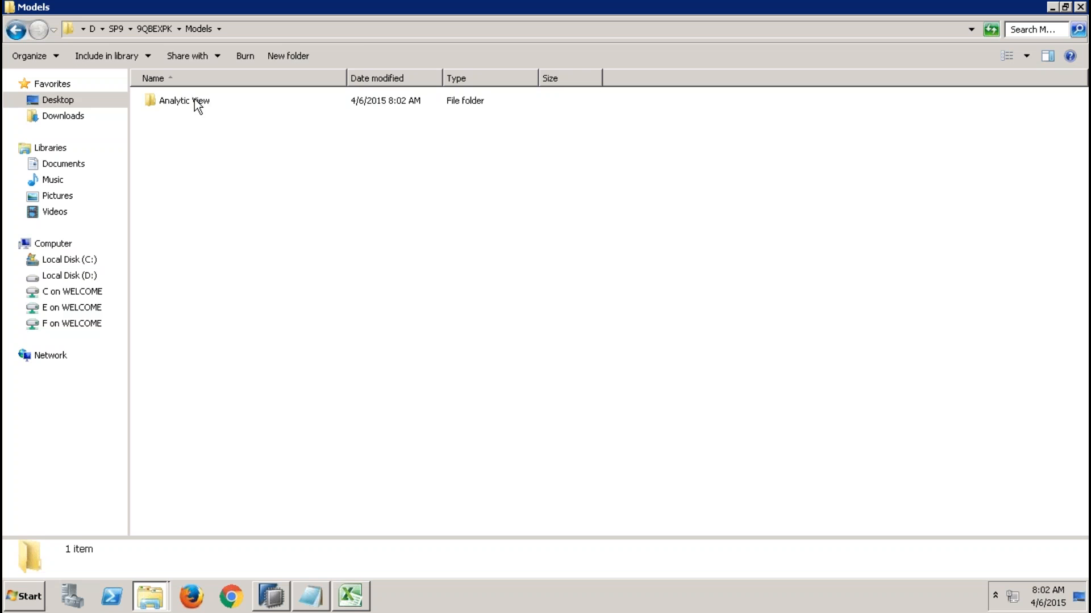
double_click(196, 102)
double_click(214, 103)
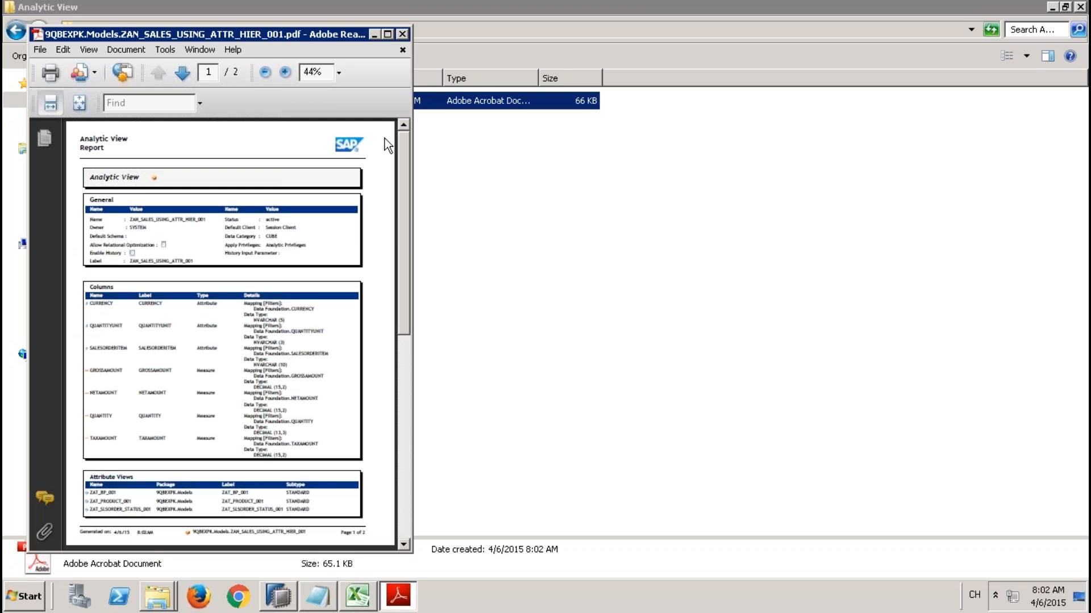
Maximize the analytic view report and examine its attribute views, joins, parameters, variables, hierarchies and cross references.
left_click(387, 35)
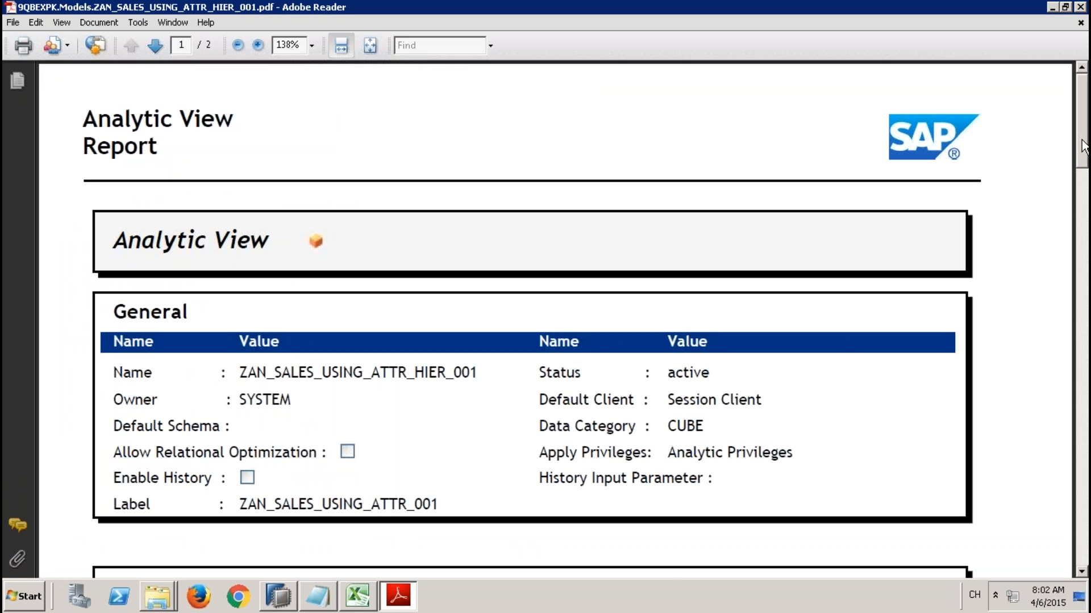
left_click_drag(1084, 147, 1084, 319)
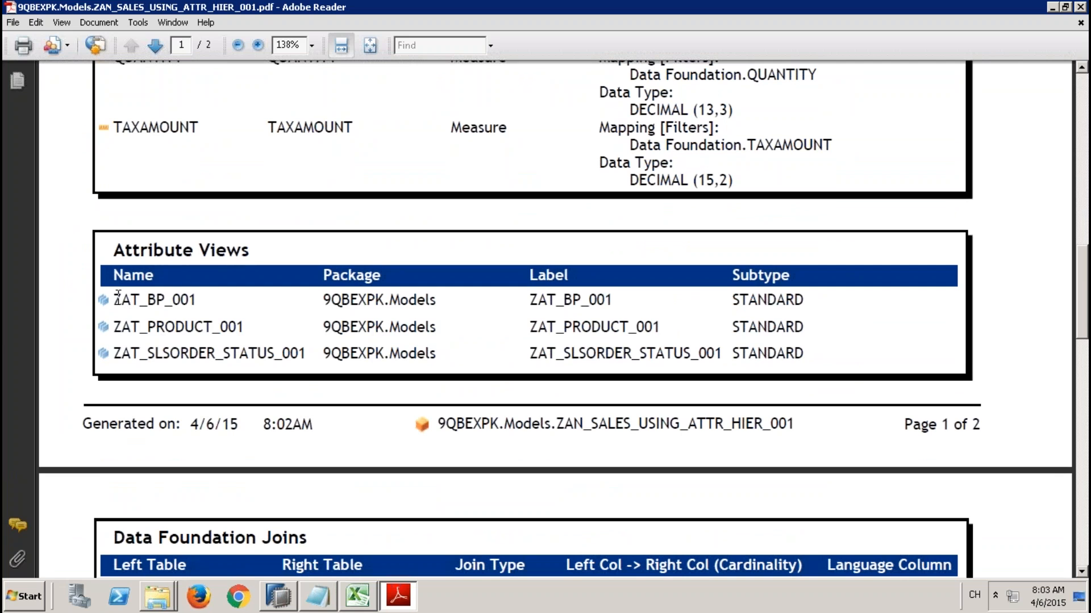
left_click_drag(273, 353, 595, 309)
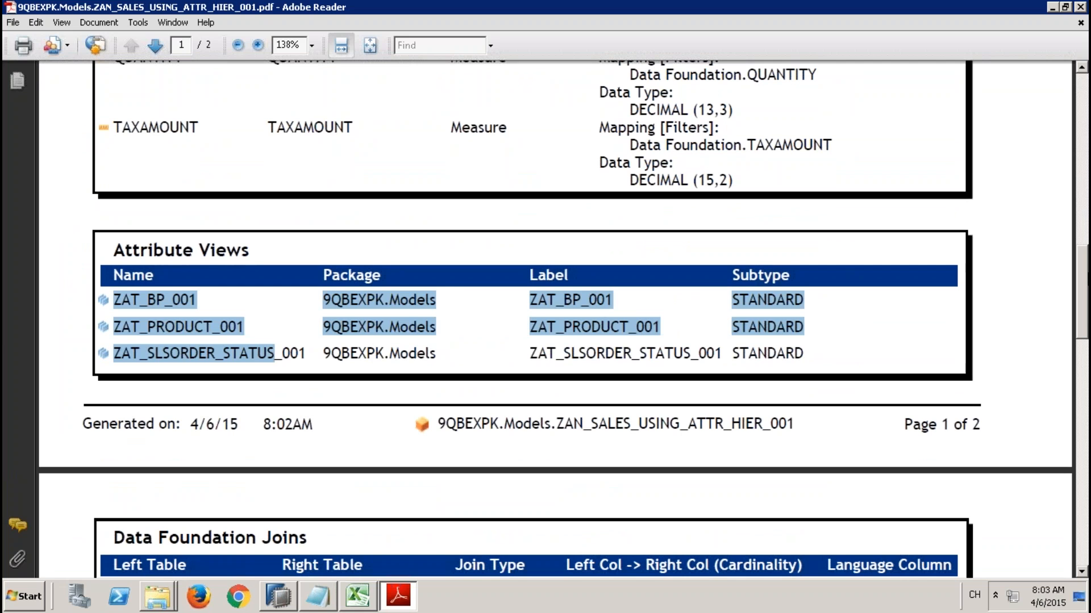
scroll(1083, 281, "down", 5)
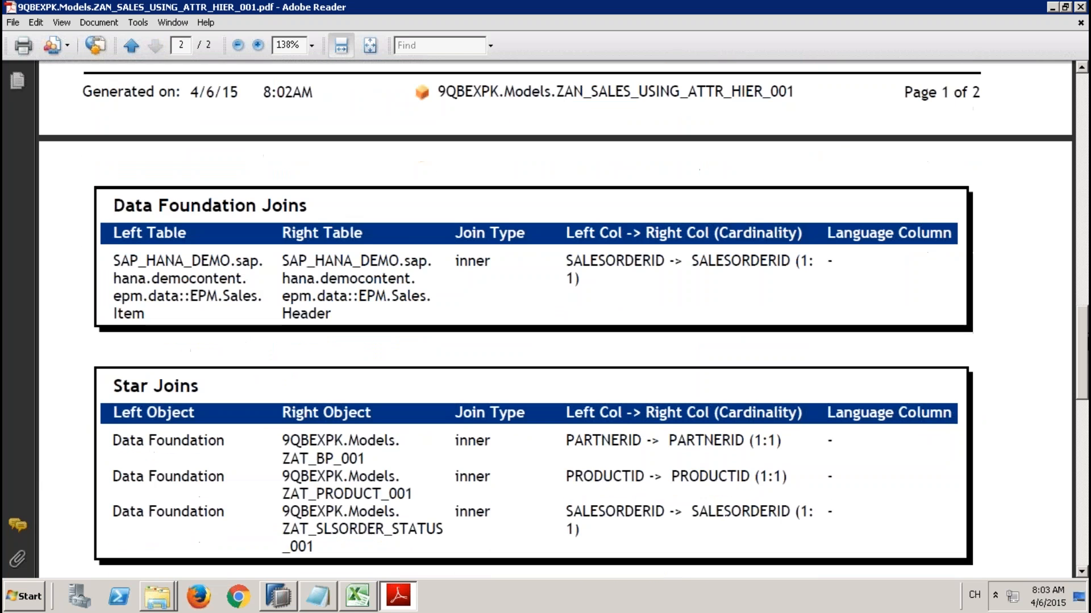
scroll(1083, 281, "down", 7)
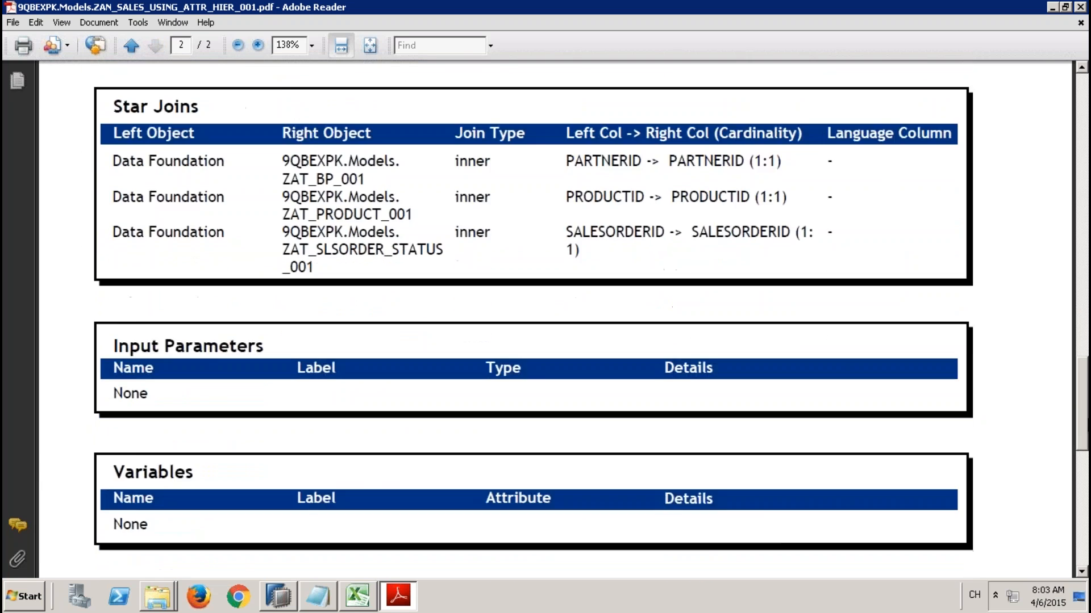
scroll(1084, 281, "down", 4)
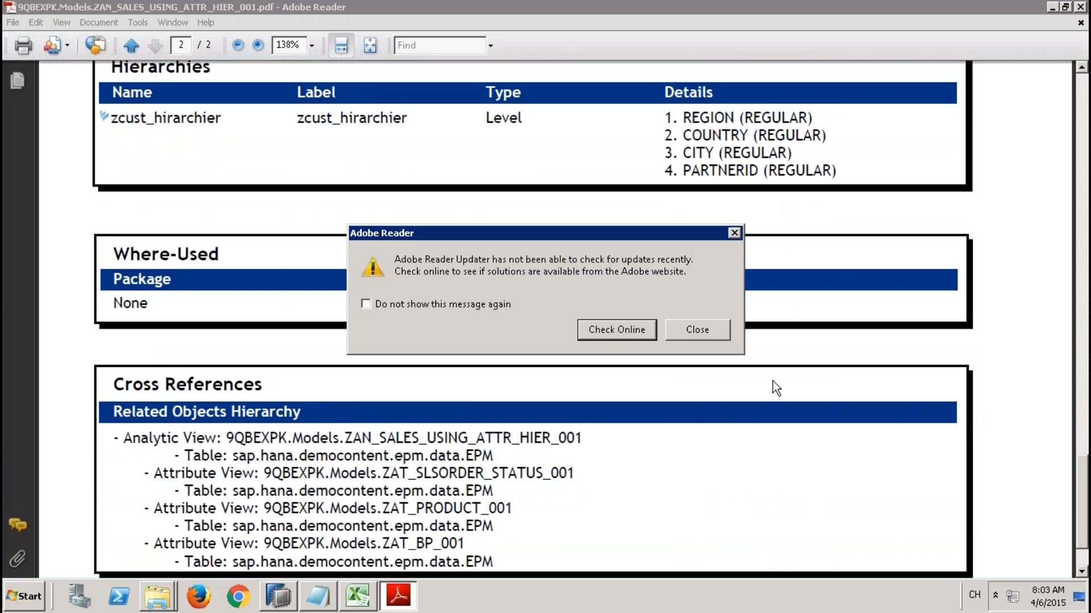
Dismiss the updater message, close the PDF report, and switch back to SAP HANA Studio, closing its Job Log.
left_click(712, 330)
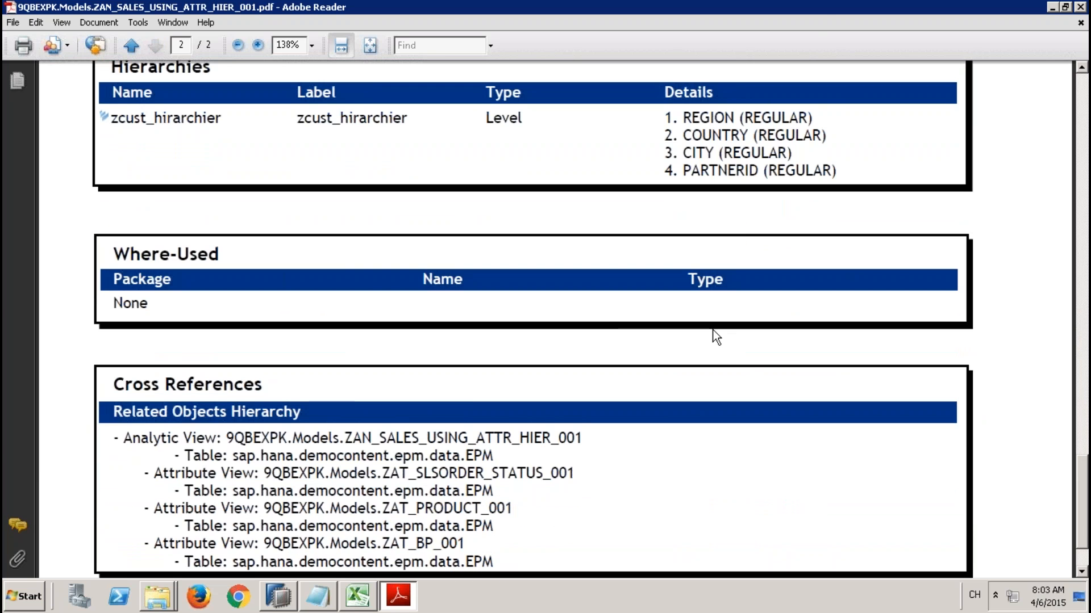
left_click(1081, 7)
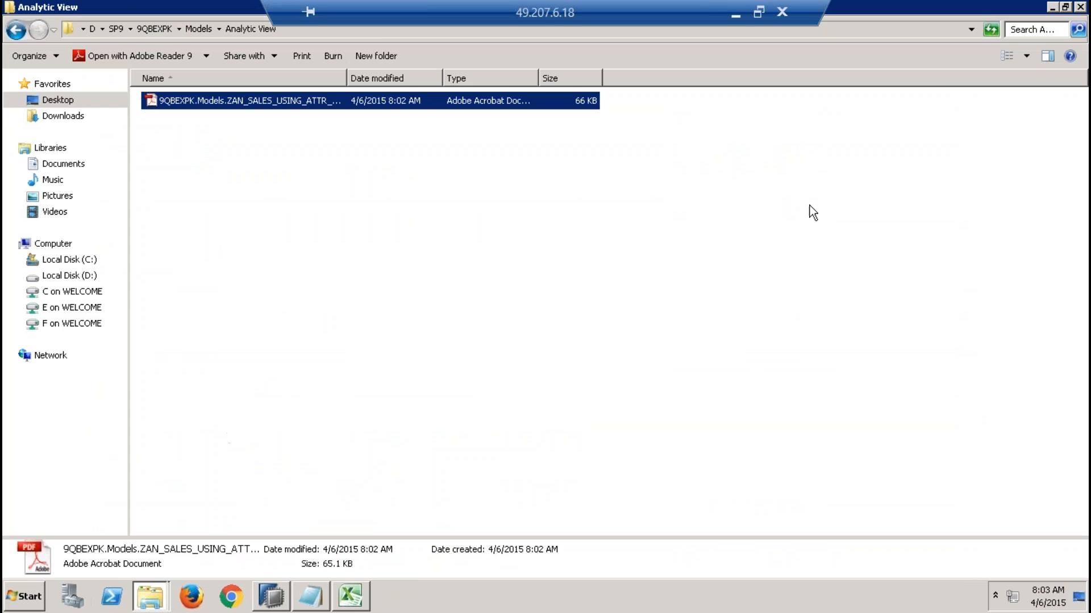
left_click(272, 594)
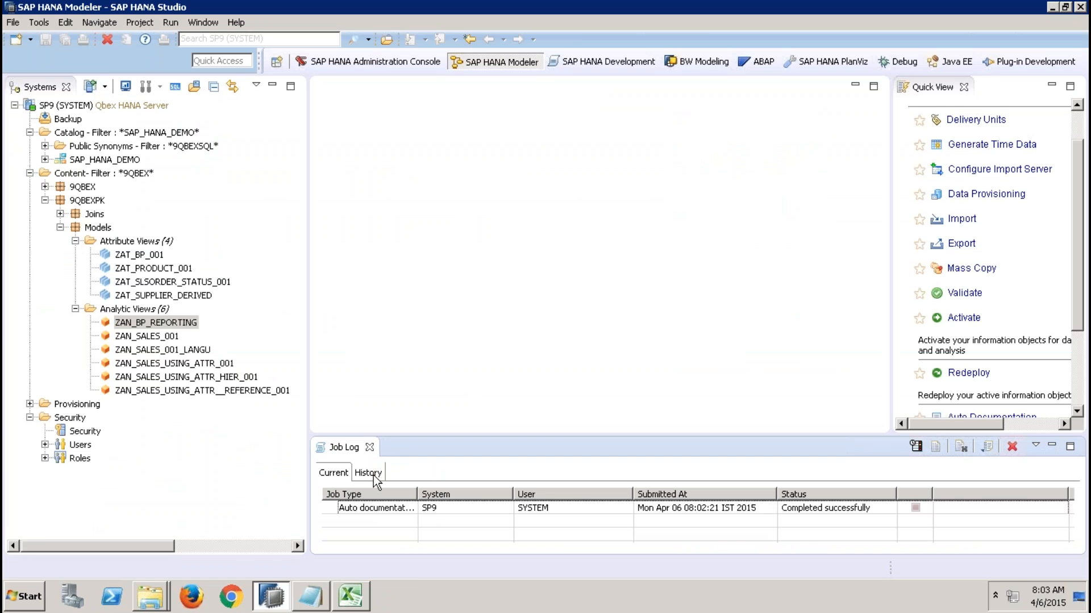
left_click(369, 448)
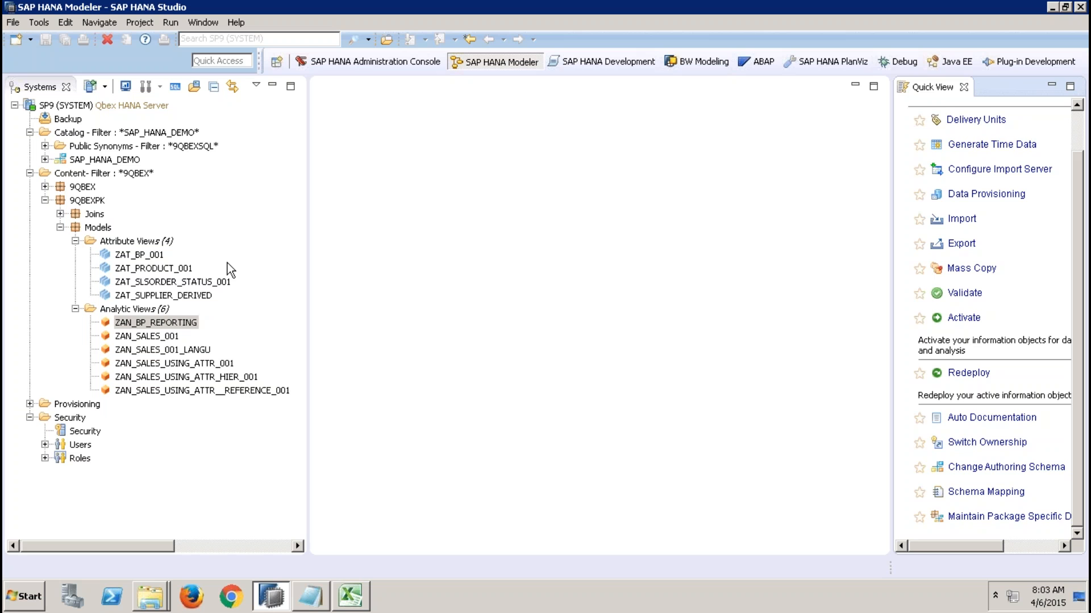
Open a SQL console for the SP9 system and start a query with SELECT * FROM.
left_click(176, 88)
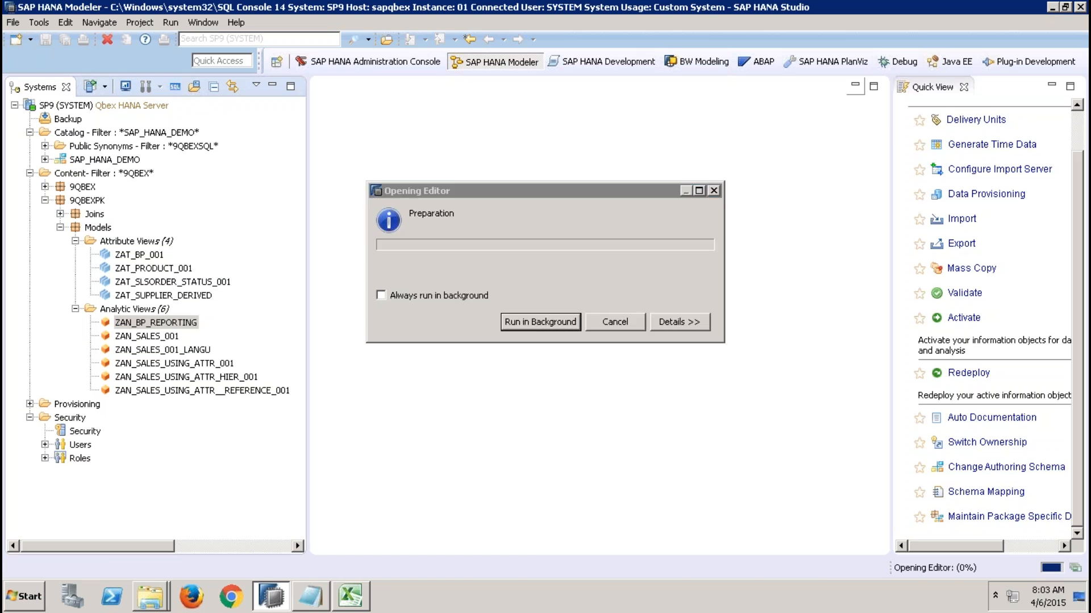
key("Return")
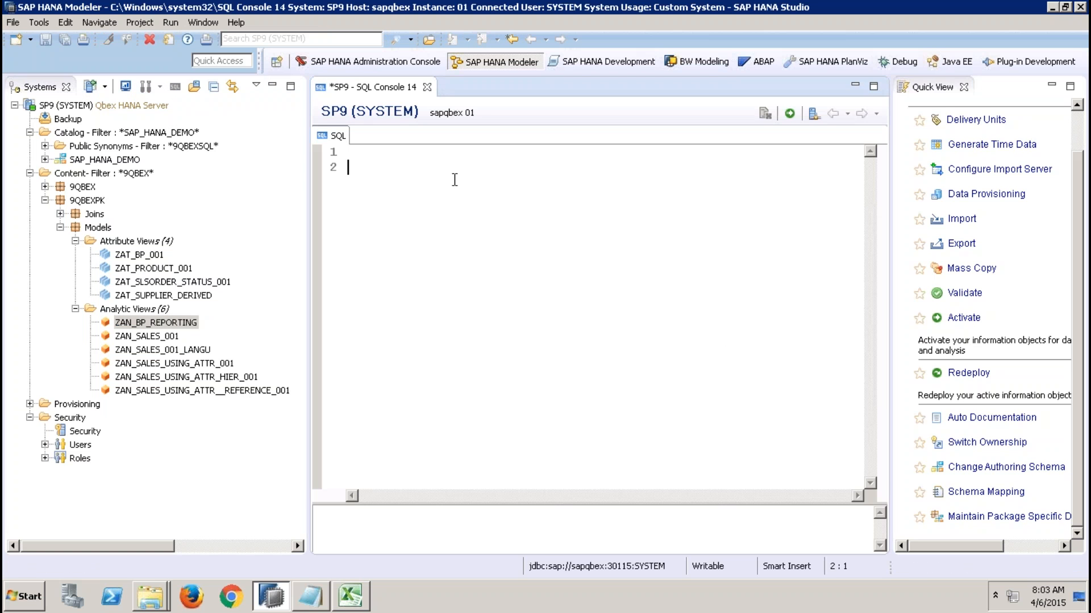
type("SELECT *")
key("Return")
type("FROM")
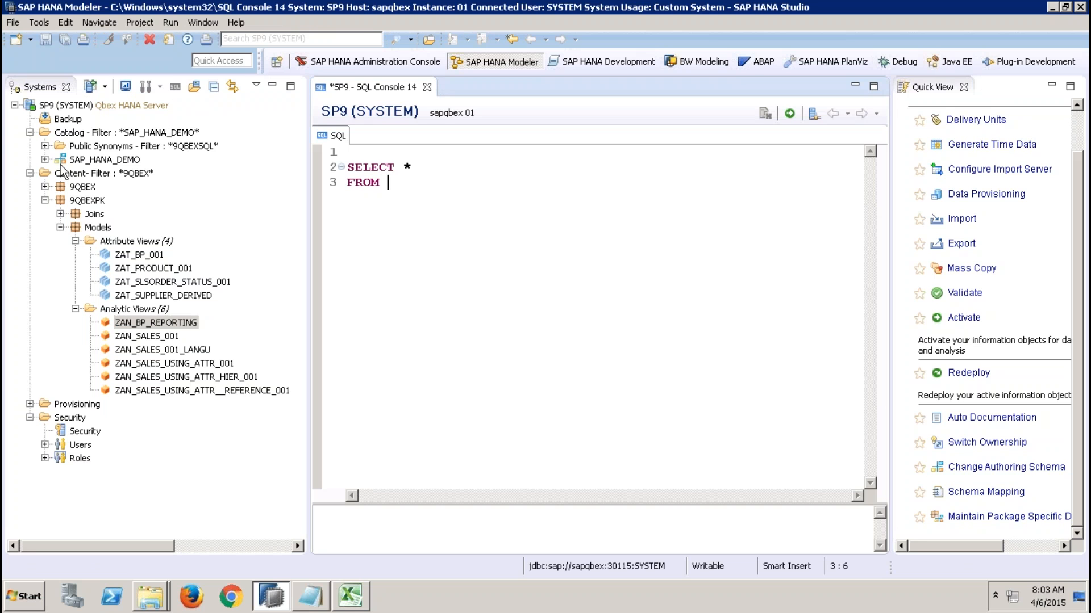
Filter the SP9 catalog schemas by the pattern _SYS_BIC.
left_click(142, 134)
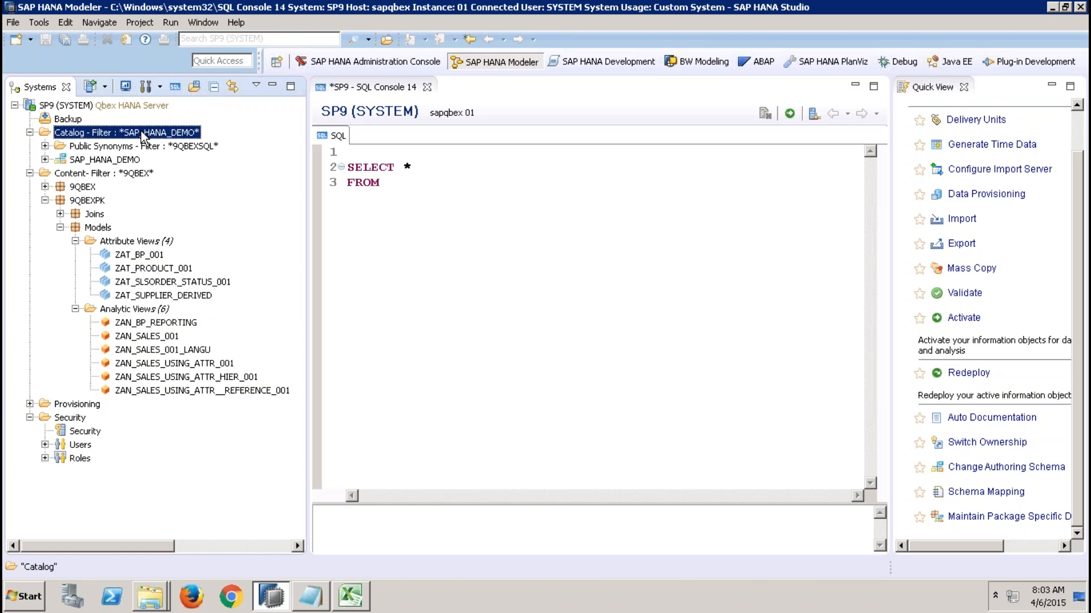
right_click(141, 133)
left_click(172, 270)
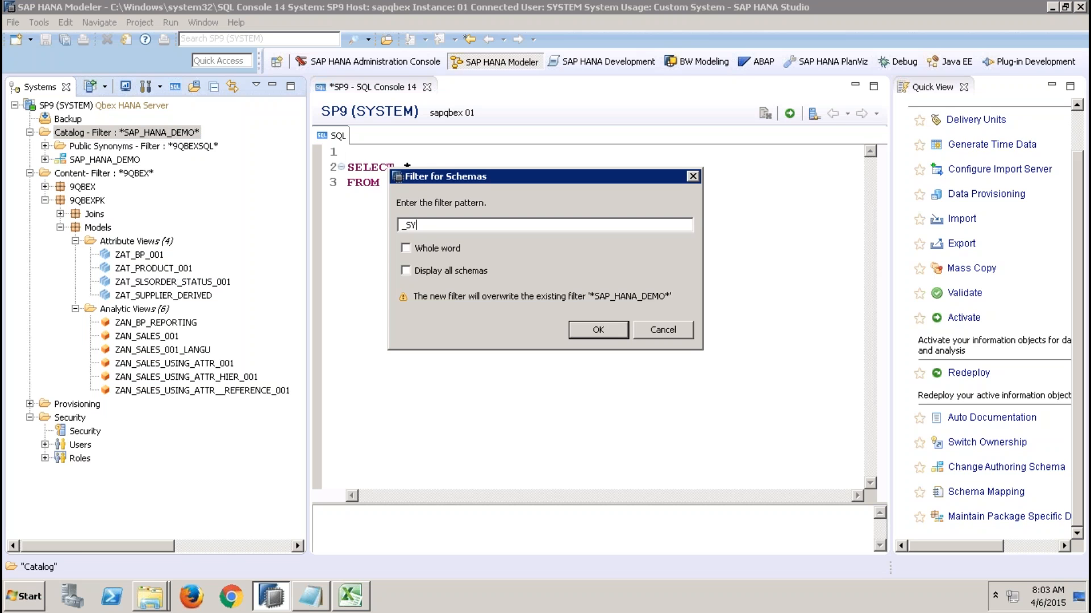
type("_SYS_BIC")
key("Return")
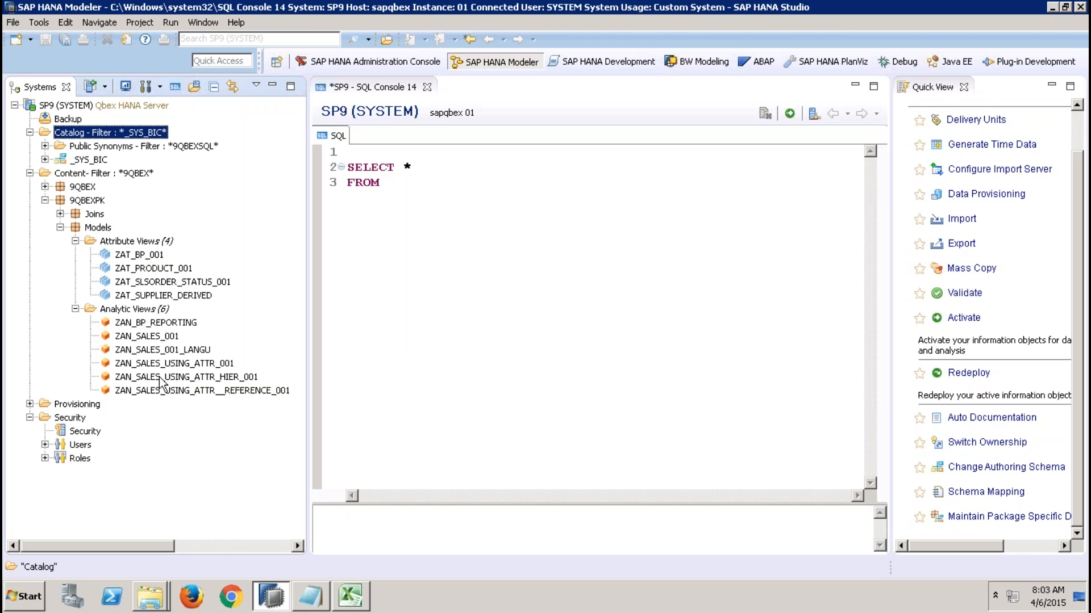
Expand the _SYS_BIC schema and filter its column views by ZAN_SALES_USING_ATTR_HIER_001.
left_click(45, 159)
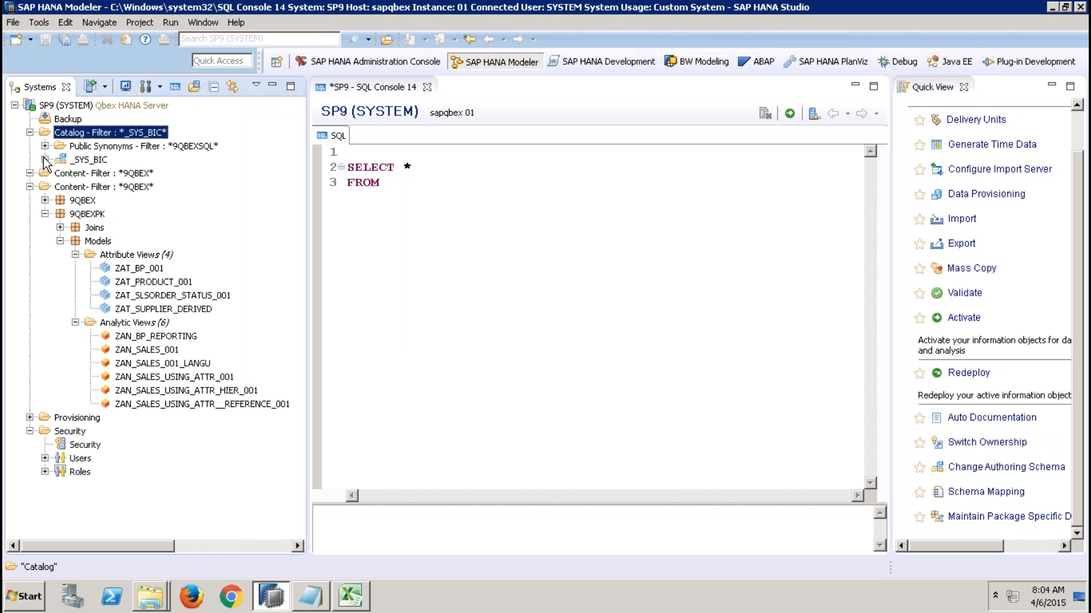
right_click(106, 172)
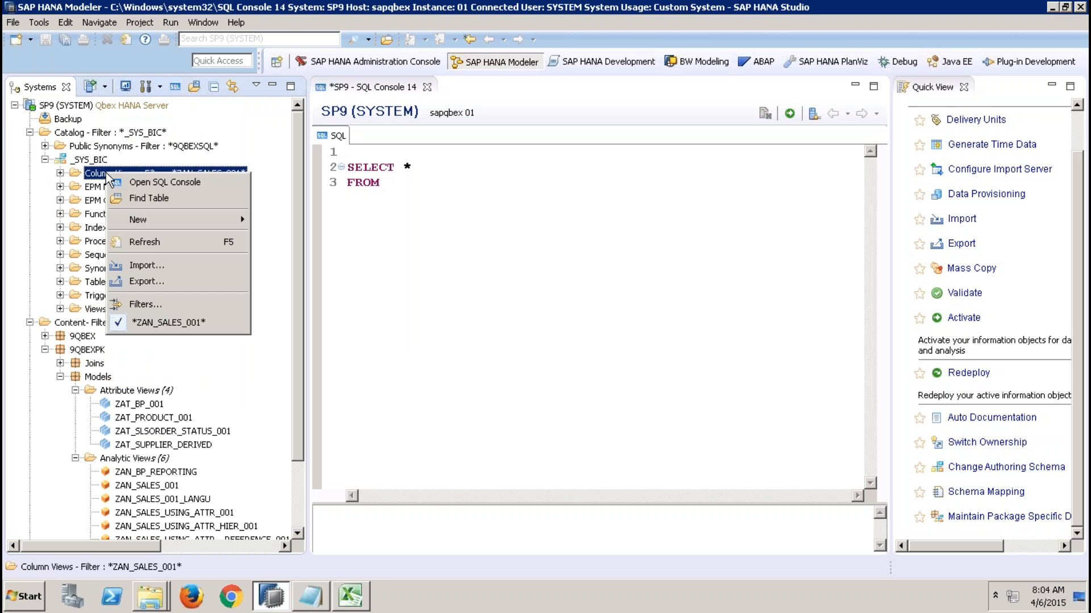
left_click(145, 302)
type("Z")
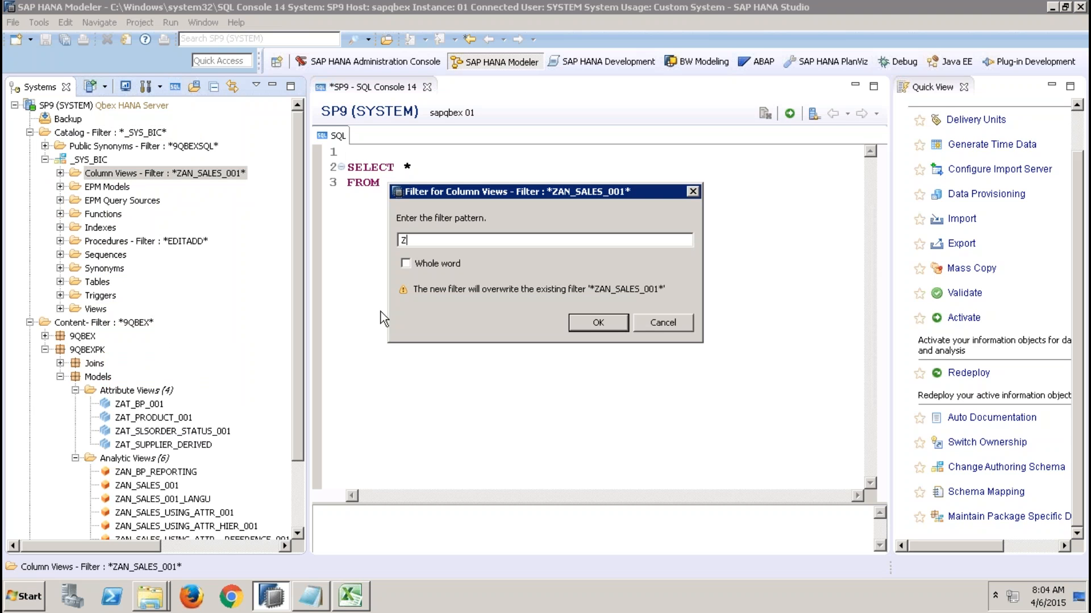
type("AN_SALES_USING_ATTR_HIER_")
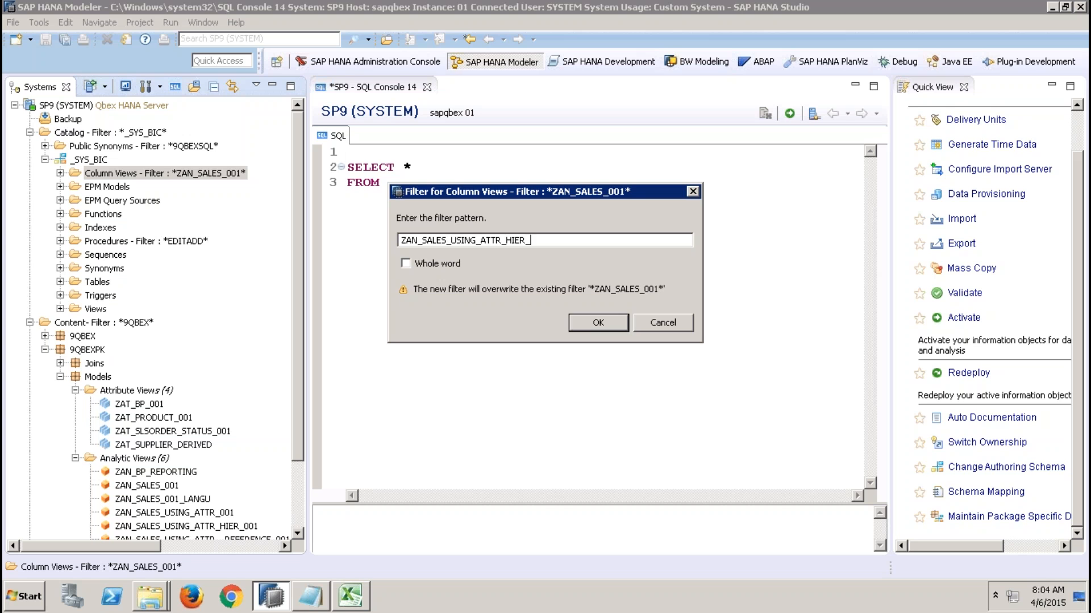
type("001")
key("Return")
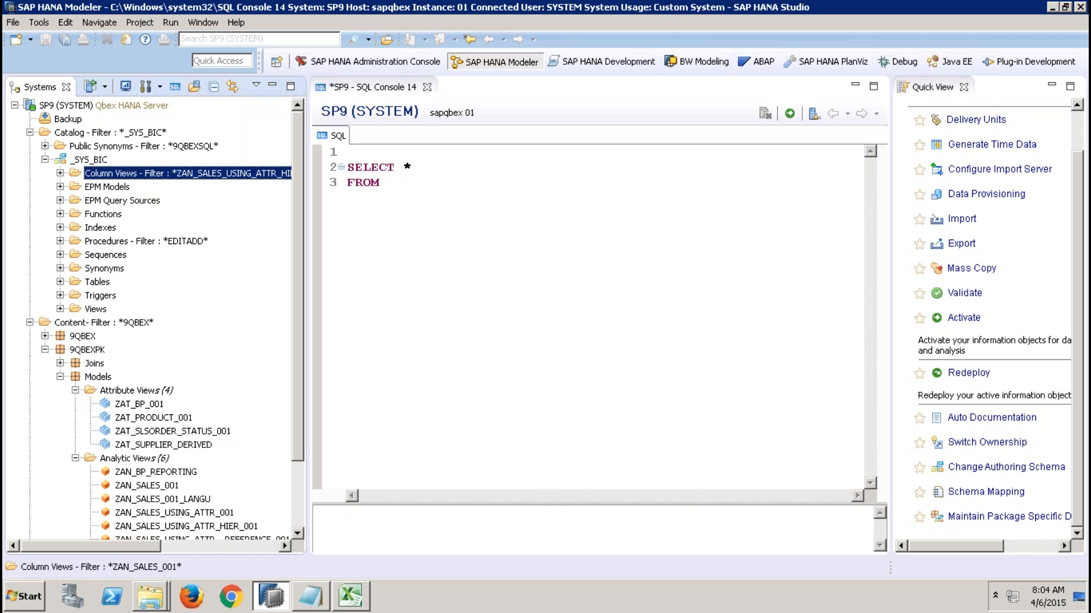
Insert the ZAN_SALES_USING_ATTR_HIER_001 column view into the query's FROM clause and execute the SELECT * statement.
left_click(59, 173)
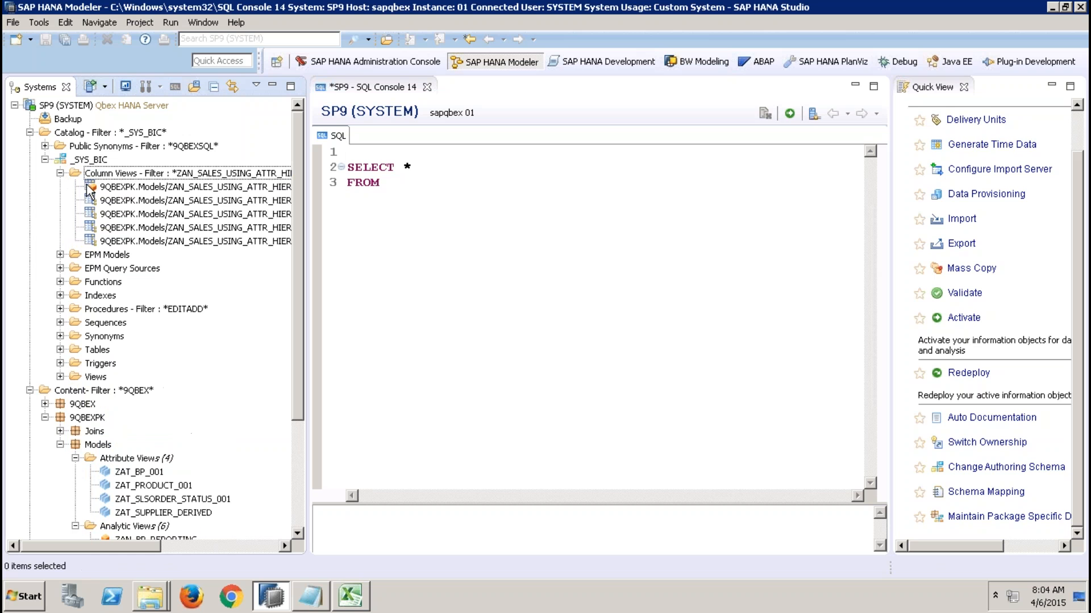
left_click_drag(128, 193, 397, 182)
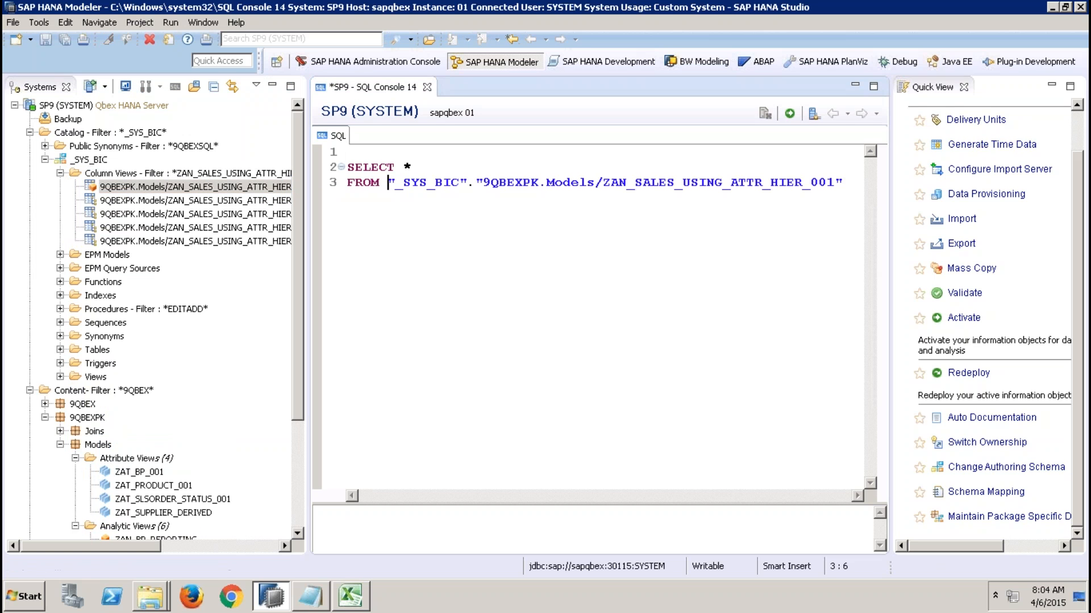
key("ctrl+a")
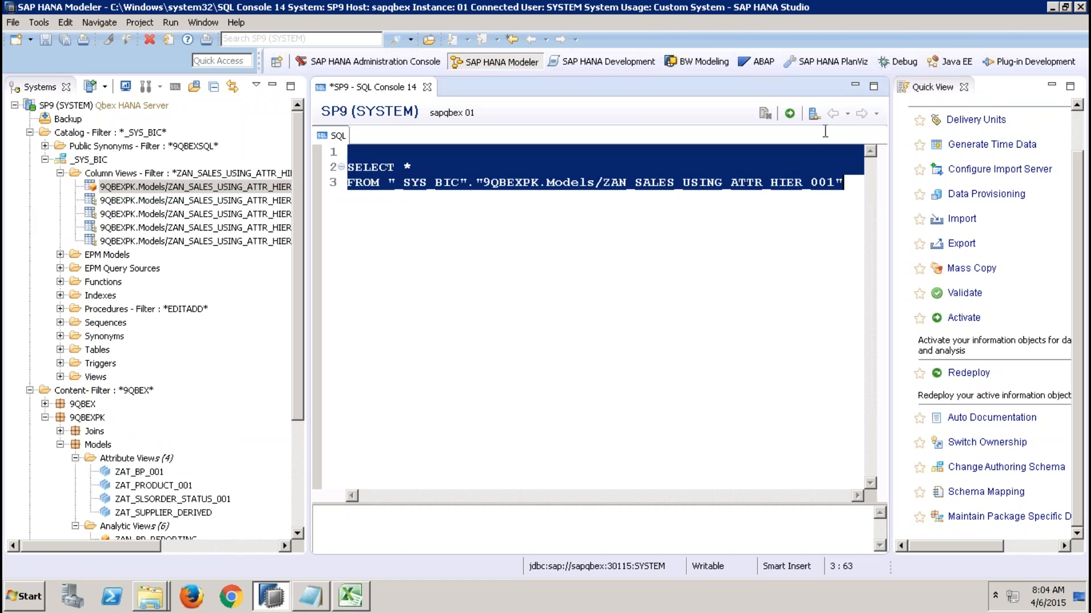
left_click(791, 114)
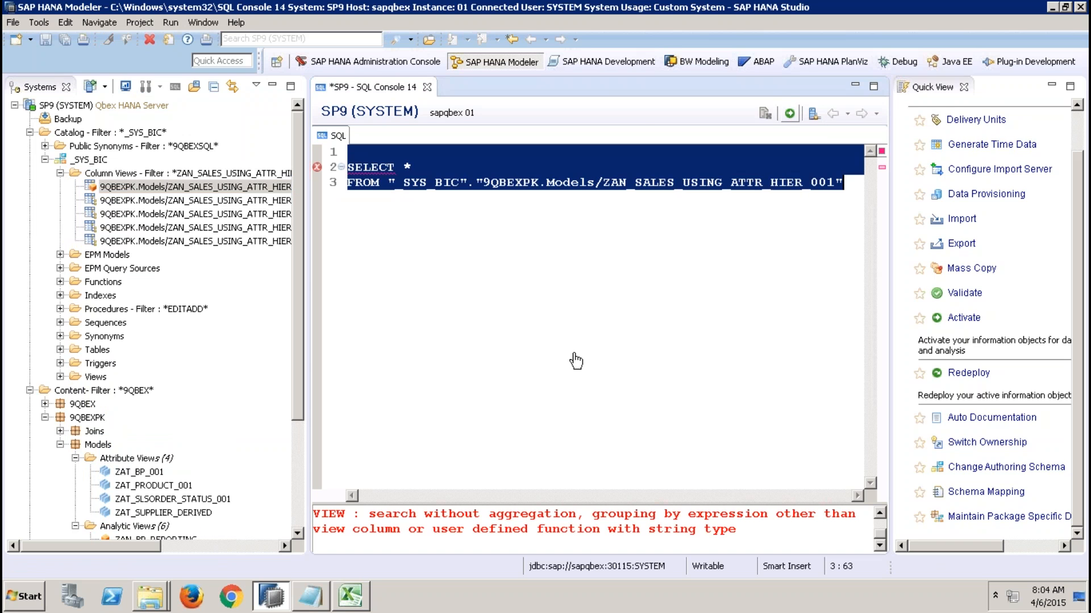
left_click(463, 350)
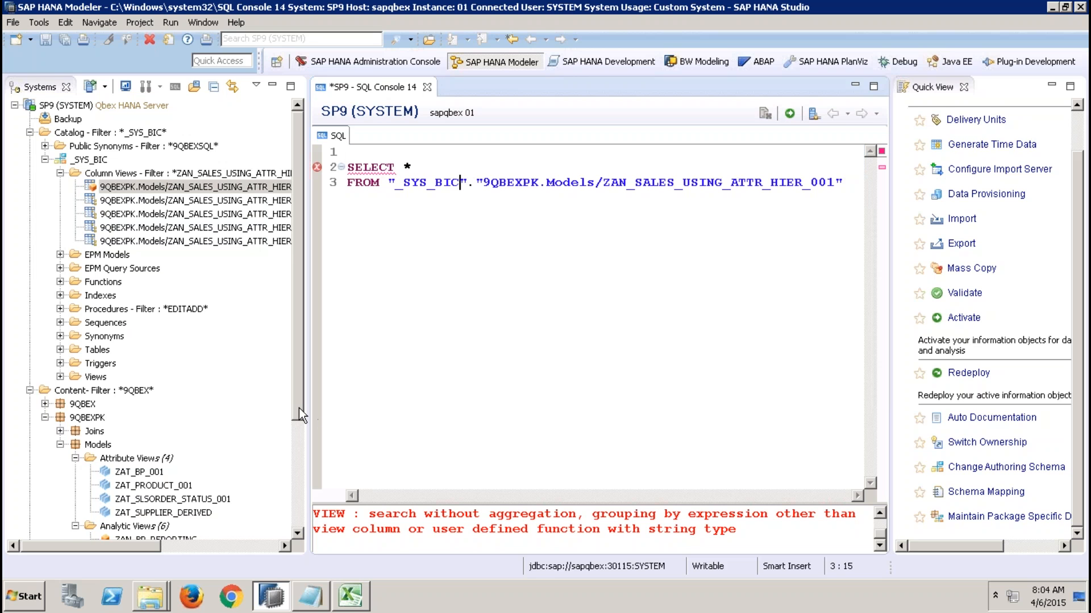
Open the ZAN_SALES_USING_ATTR_HIER_001 analytic view to check its column names, and return to the SQL console.
left_click_drag(299, 405, 296, 468)
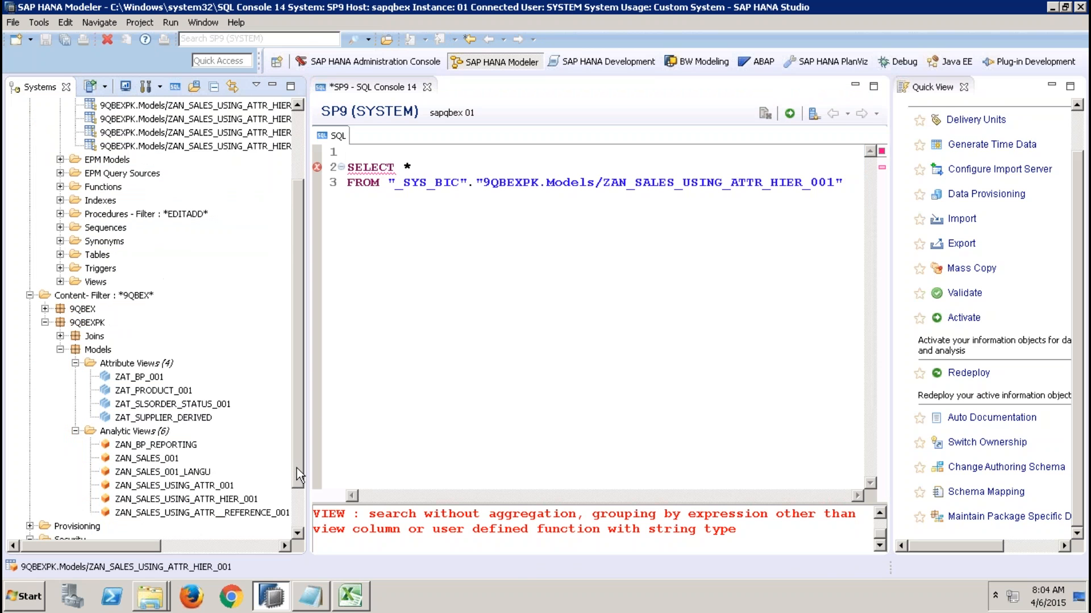
double_click(227, 499)
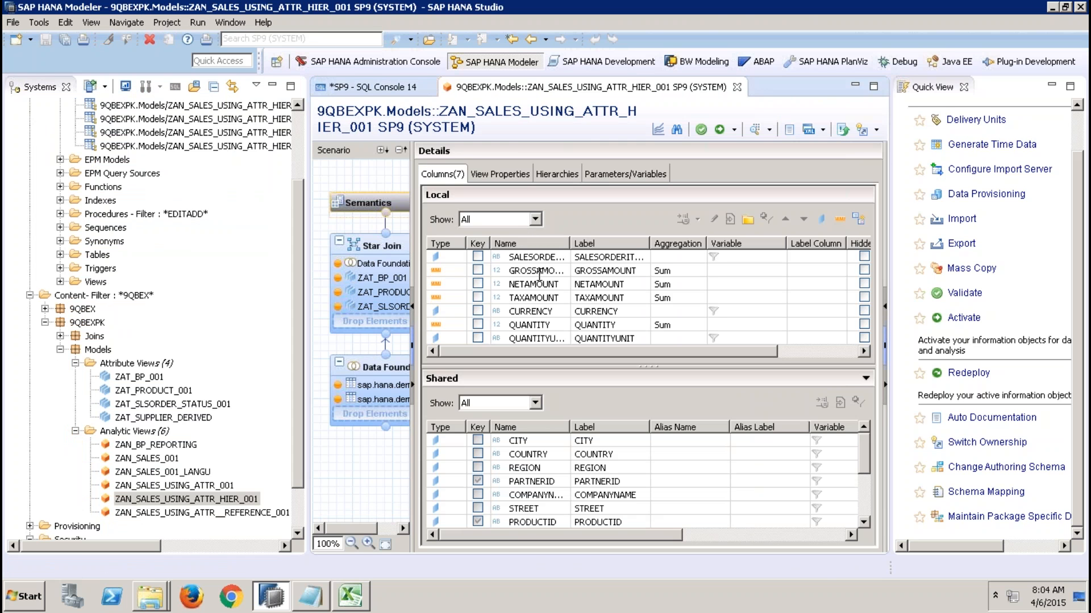
left_click(398, 87)
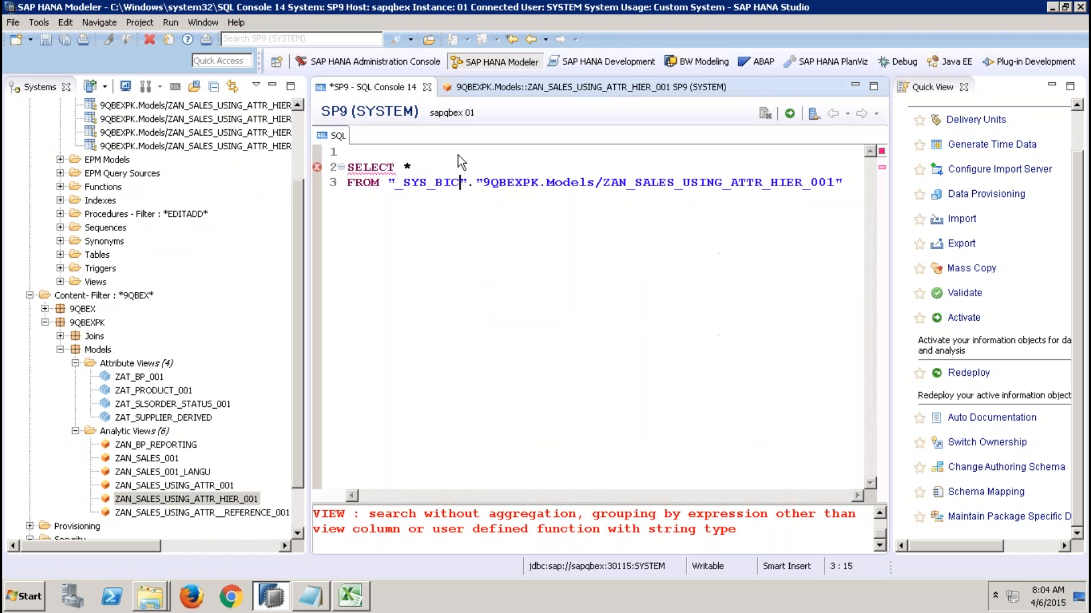
Replace the asterisk in the SELECT clause with "COMPANYNAME", SUM("GROSSAMOUNT").
left_click(419, 166)
key("BackSpace")
type("\"COMPANYN")
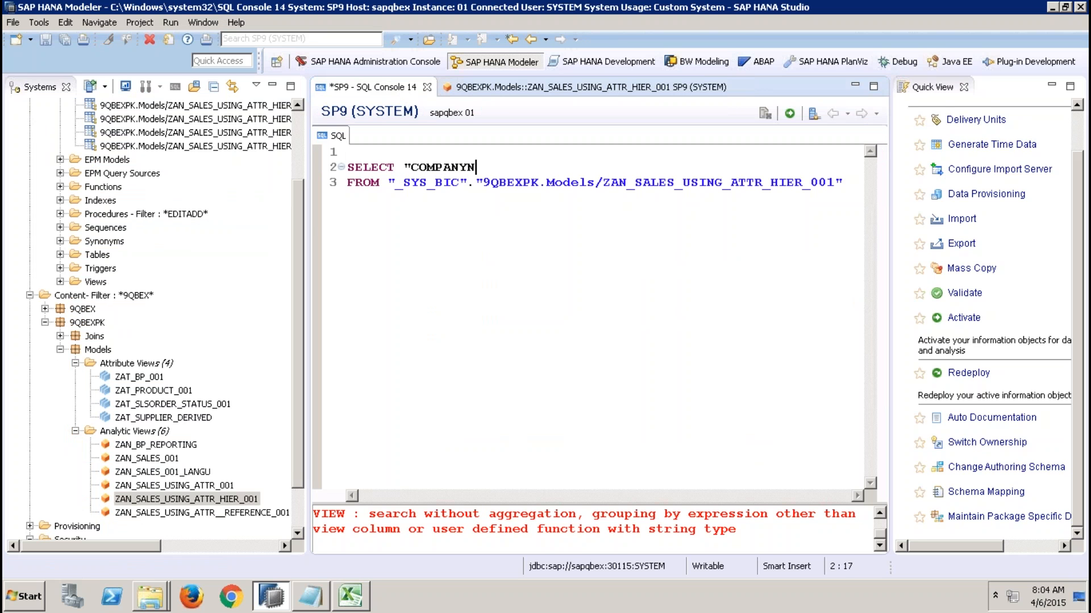
type("AME\", \"SUM(")
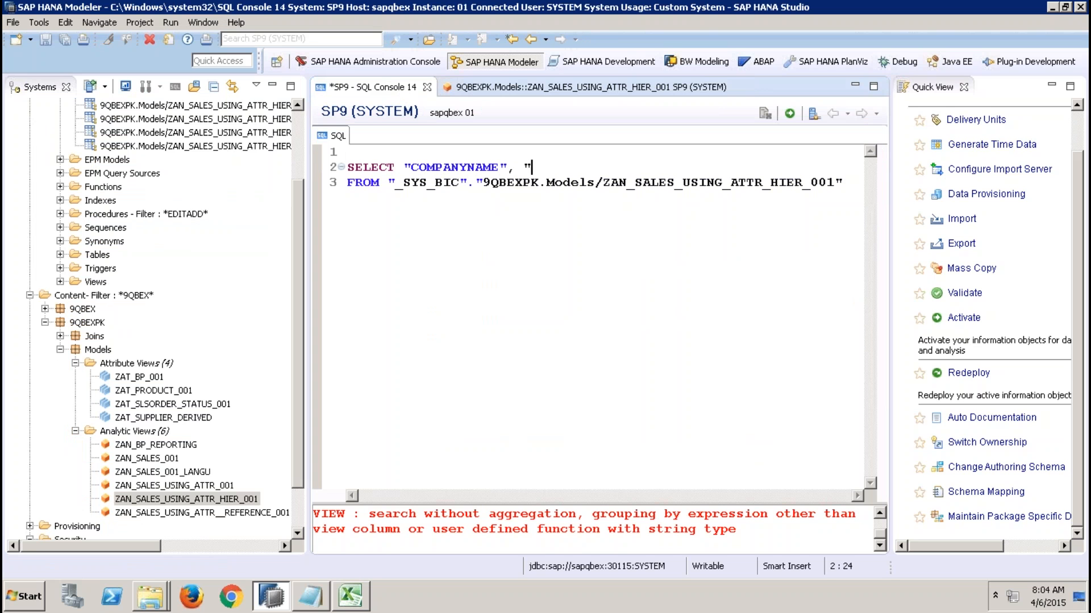
type("\"GROSSAM")
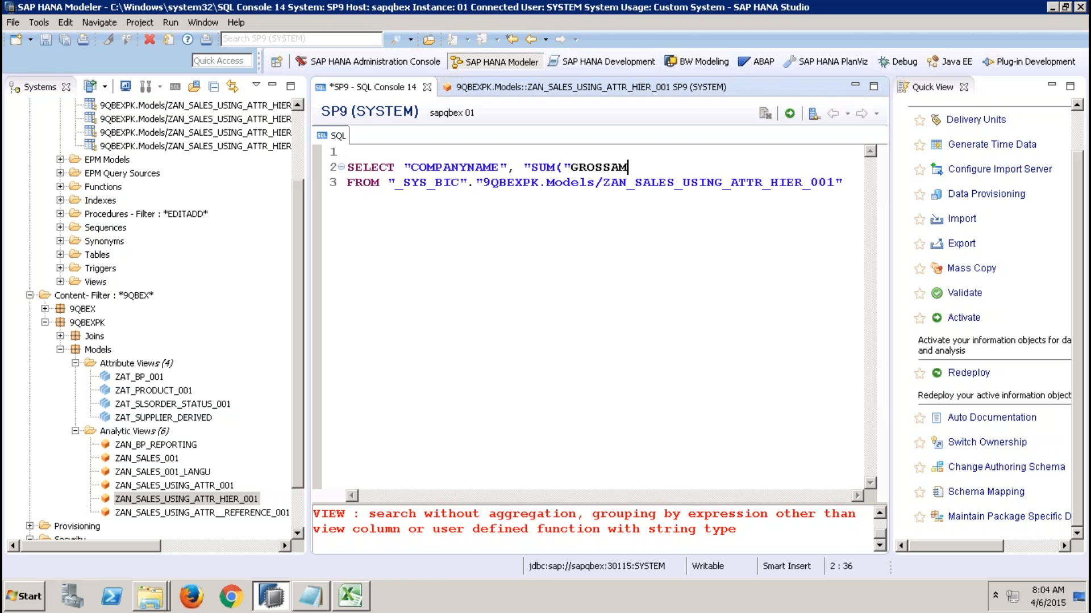
type("OUNT\")")
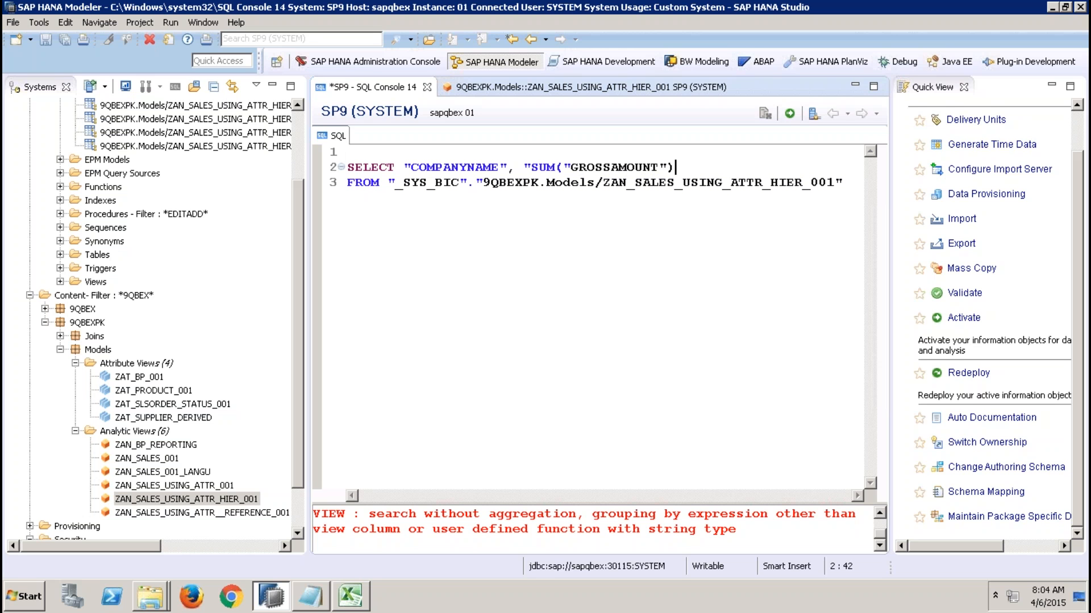
key("Left")
key("Left")
key("Left")
key("Left")
key("Left")
key("Left")
key("Left")
key("Left")
key("Left")
key("Left")
key("Left")
key("Left")
key("Left")
key("Left")
key("Left")
key("Left")
key("Left")
key("Left")
key("Left")
key("Left")
key("Right")
key("Right")
key("BackSpace")
key("Down")
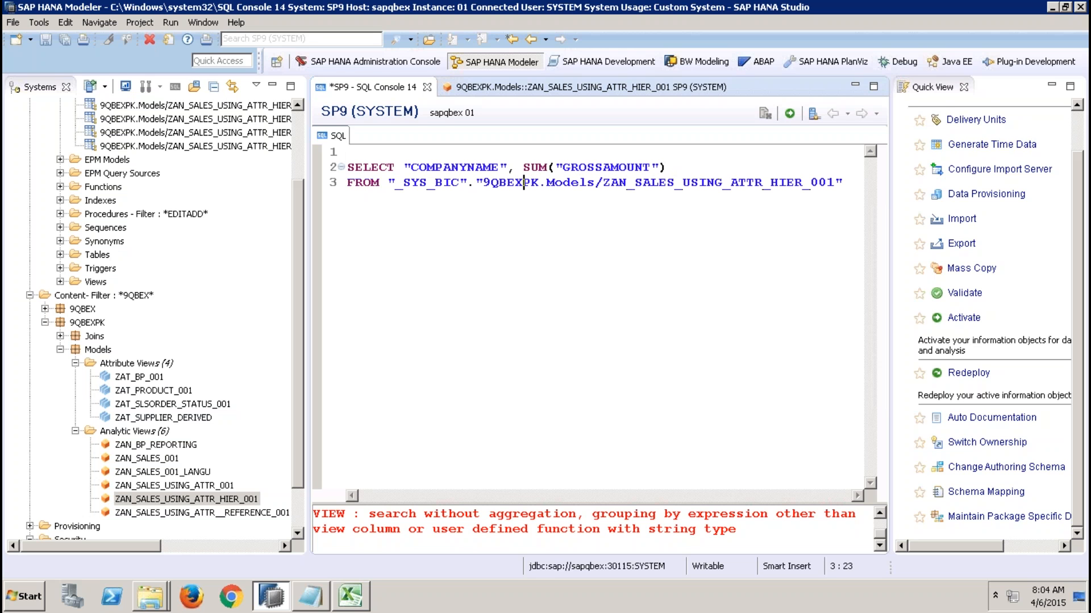
Add the line GROUP BY "COMPANYNAME" to the query and execute it.
key("End")
key("Return")
type("GROYP")
key("BackSpace")
key("BackSpace")
key("BackSpace")
type("UP B")
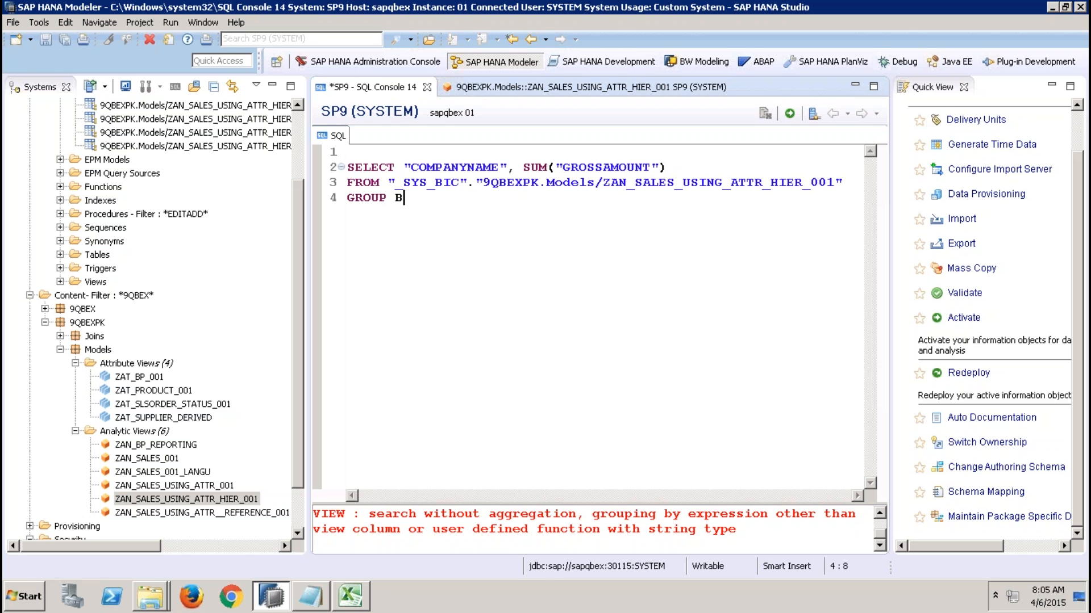
type("Y \"COMPANYNAME\"")
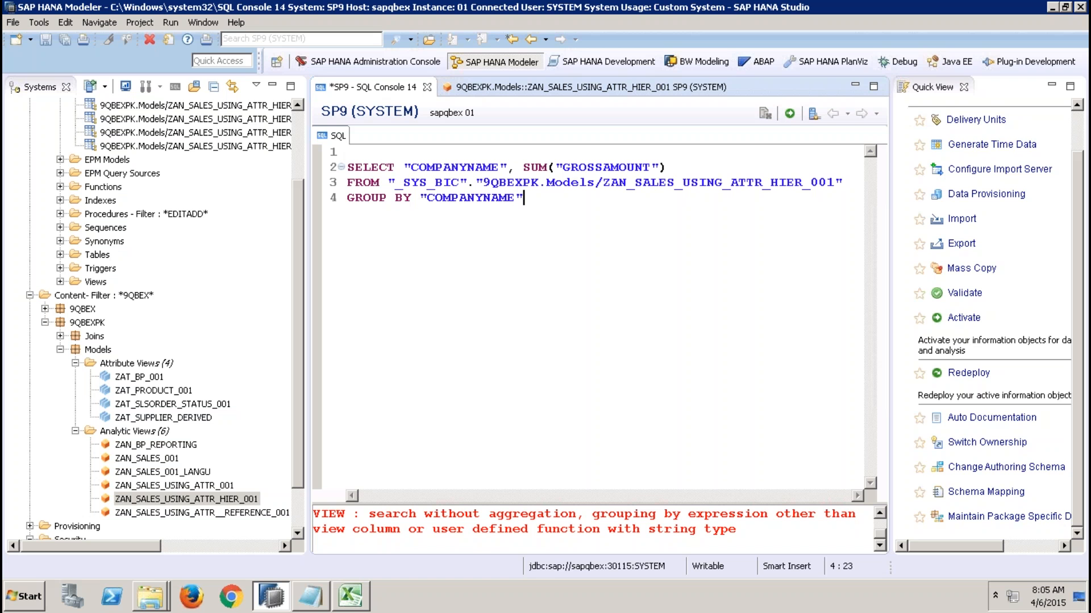
left_click(790, 113)
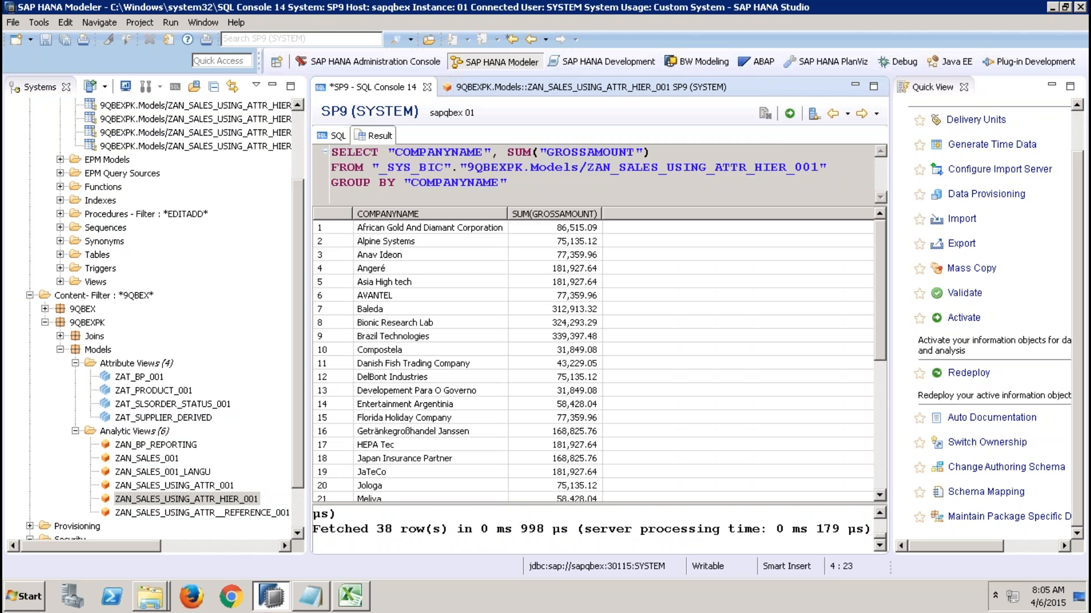
Select the whole SQL statement and visualize its execution plan, accepting the switch to the SAP HANA PlanViz perspective.
left_click(325, 138)
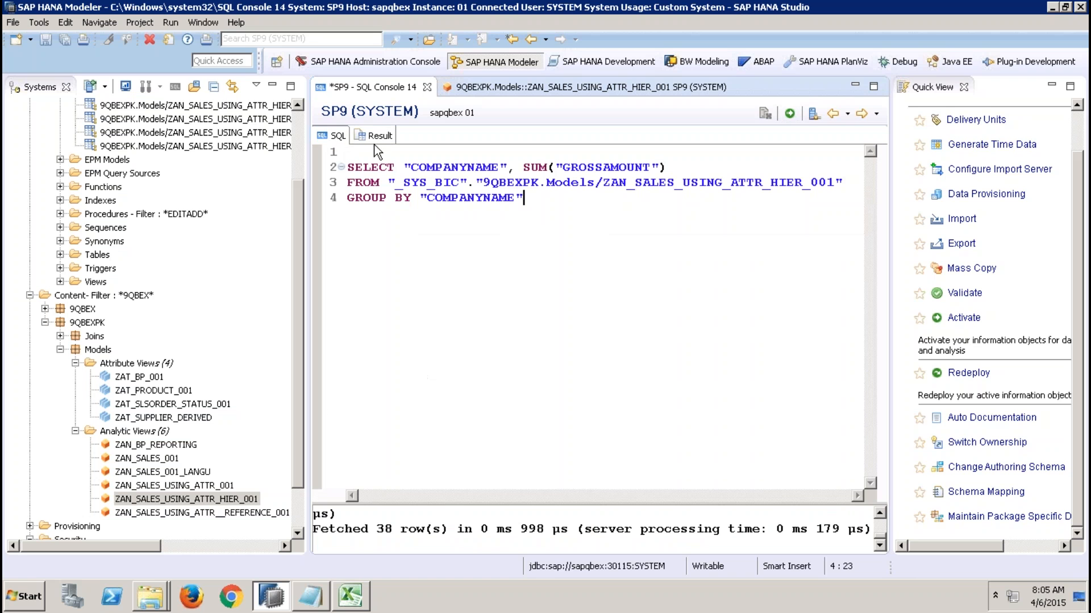
left_click(537, 198)
left_click_drag(537, 198, 344, 152)
right_click(432, 184)
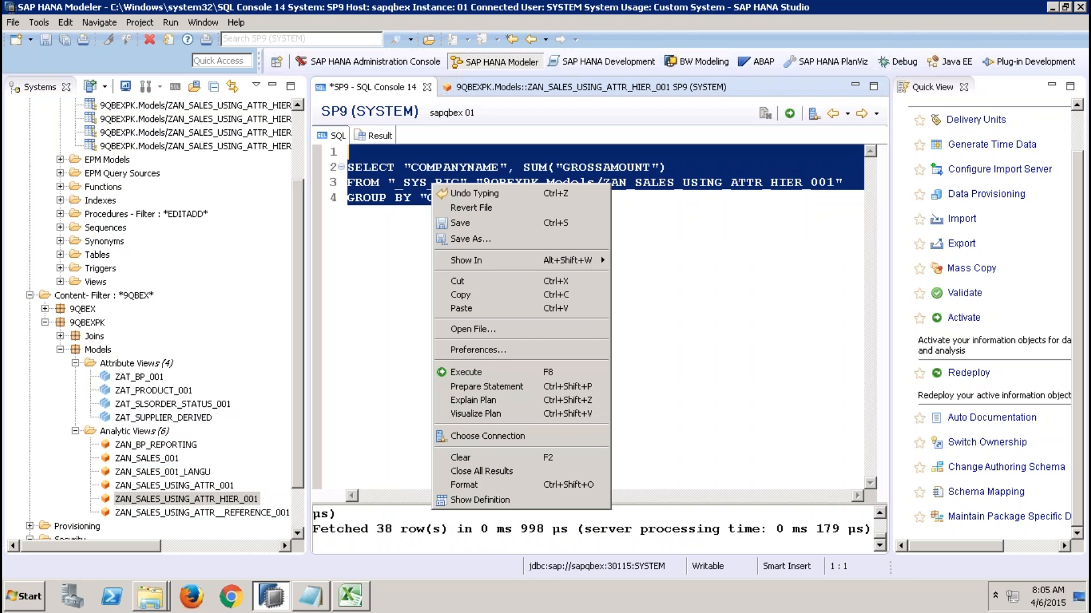
left_click(509, 414)
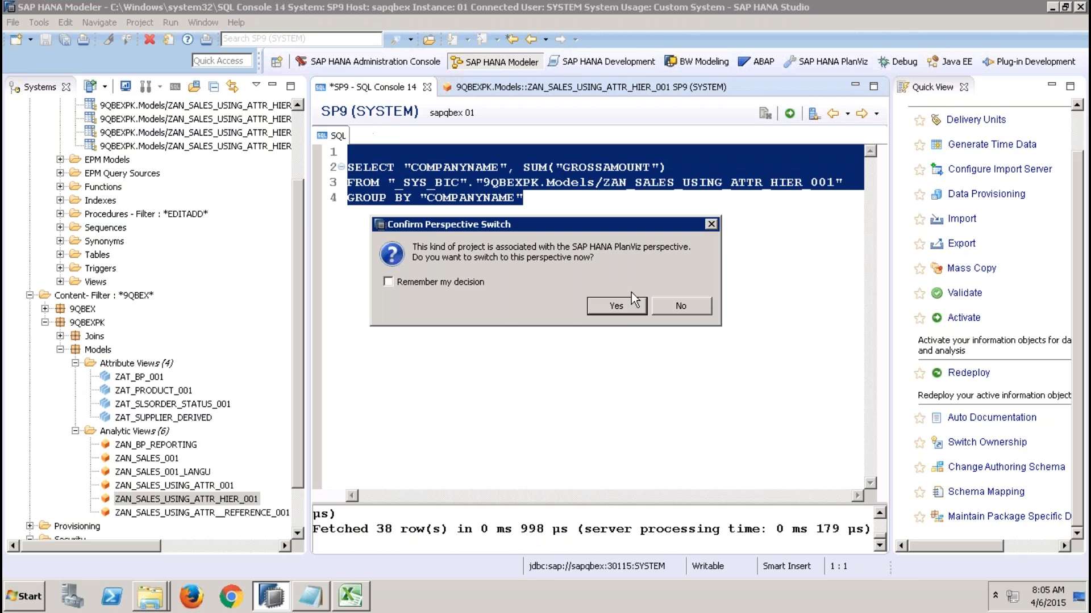
left_click(617, 306)
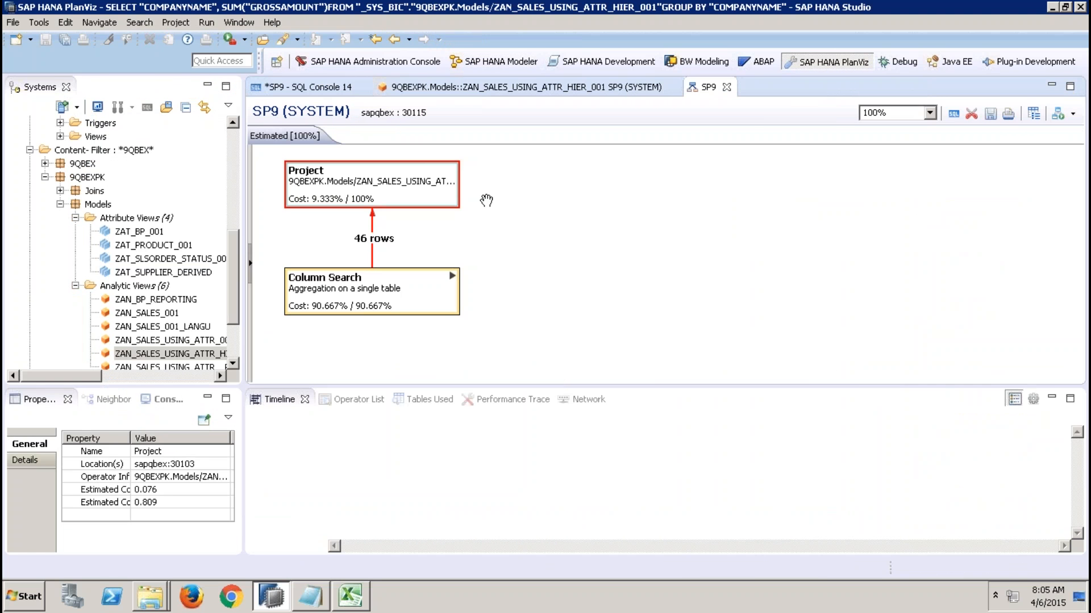
Expand the Column Search node in the estimated plan and examine its Analytic View and Aggregation operators.
left_click(208, 85)
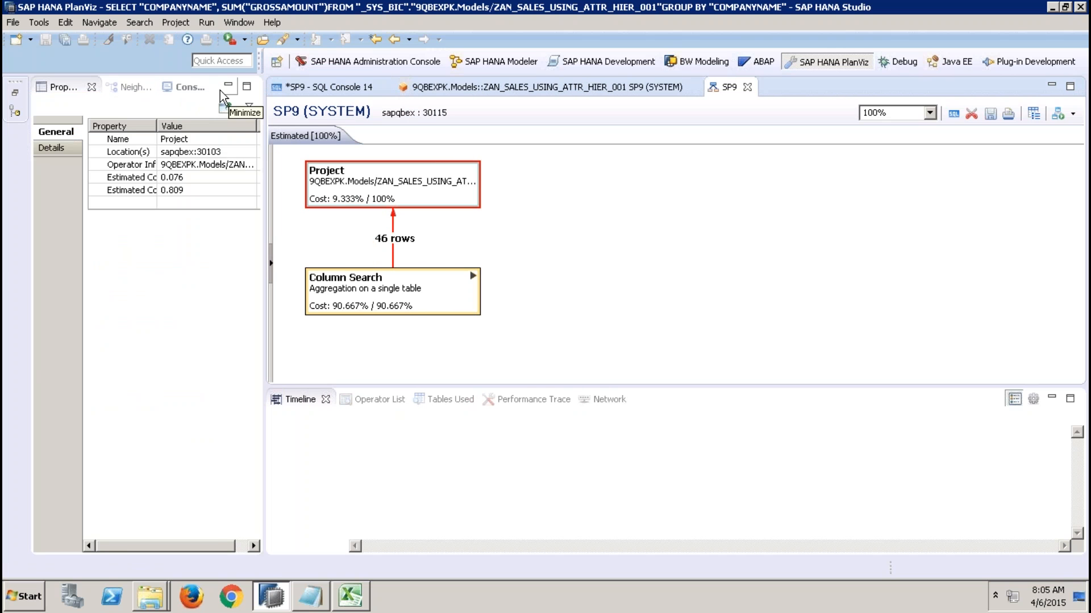
left_click(15, 92)
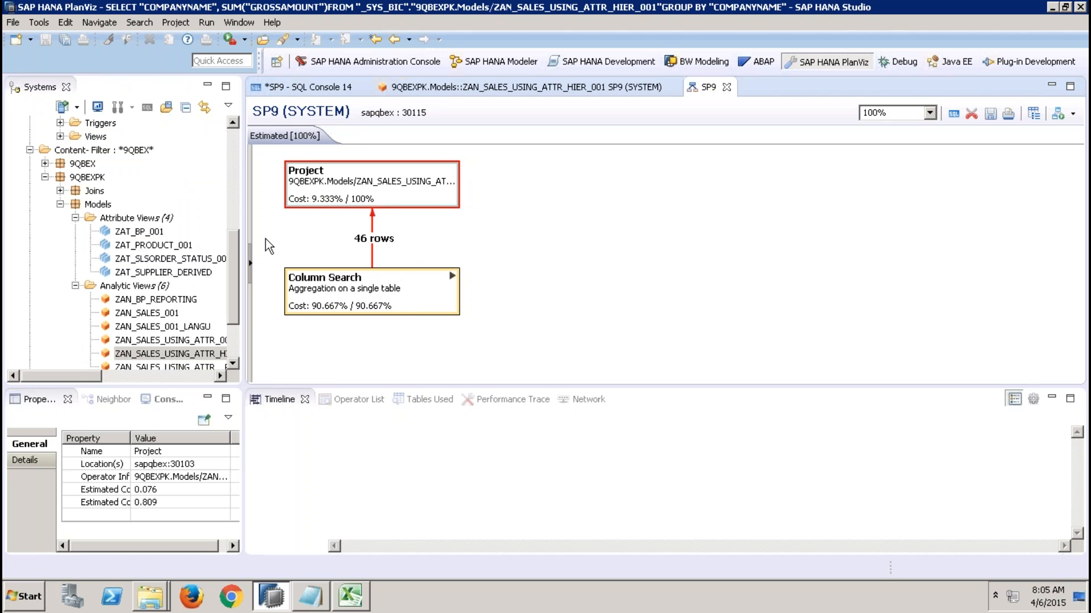
left_click(407, 273)
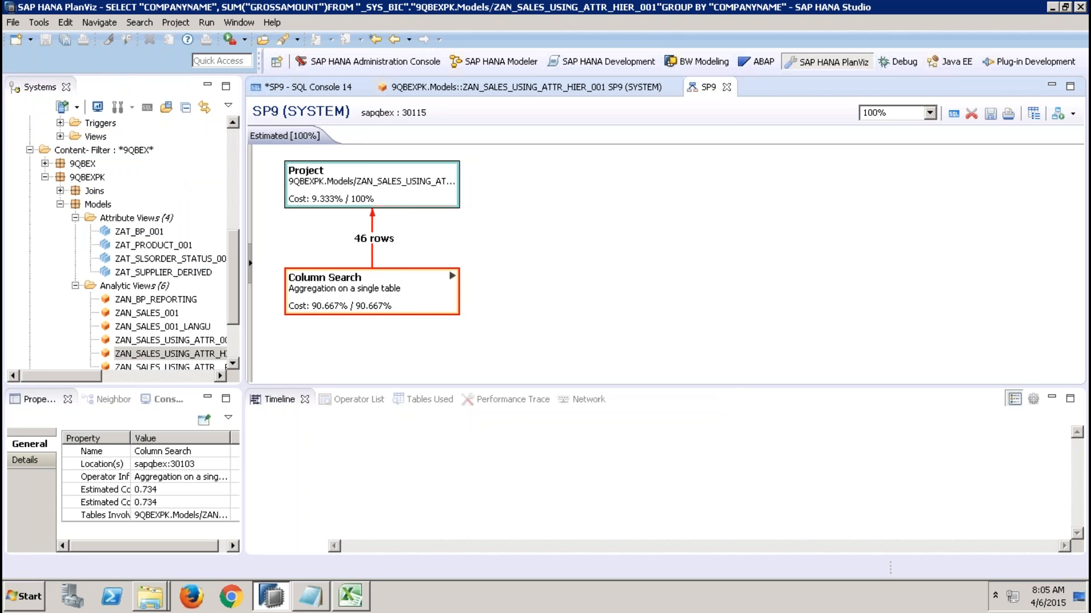
left_click(372, 173)
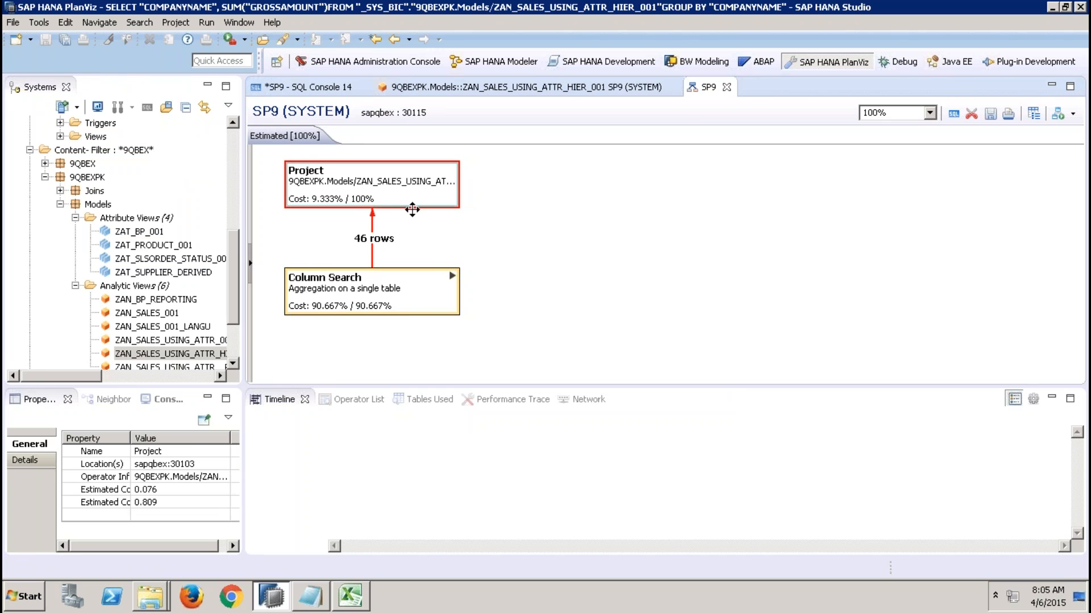
left_click(449, 274)
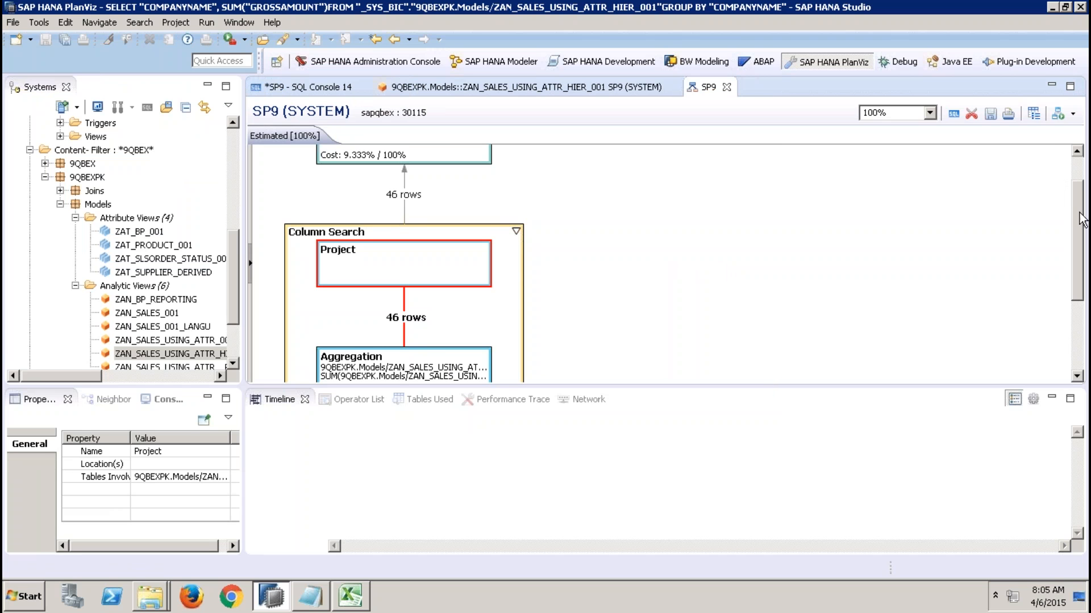
left_click_drag(1078, 219, 1088, 287)
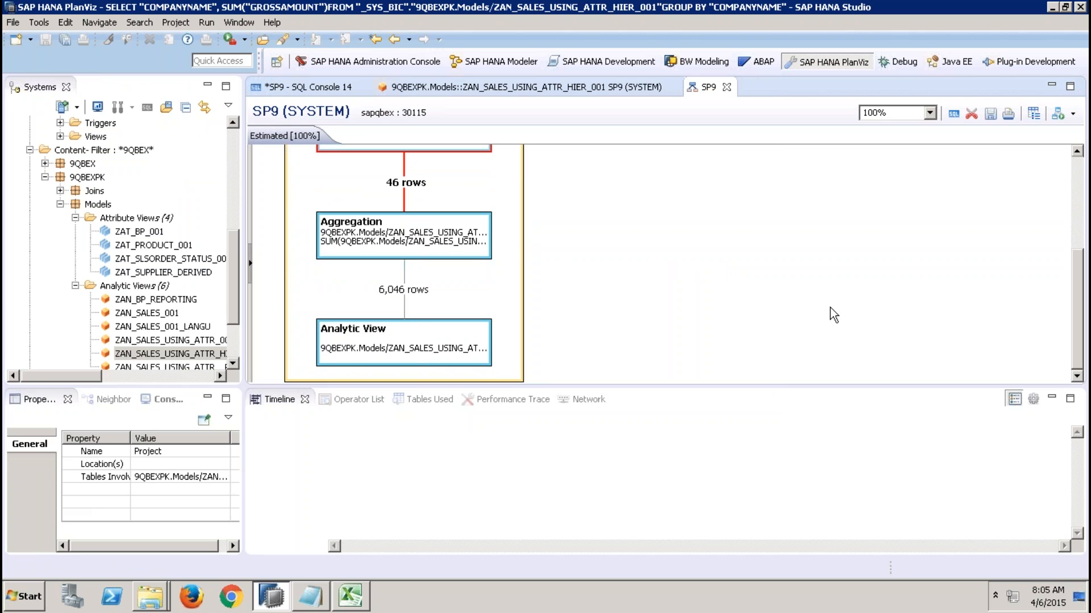
left_click(390, 350)
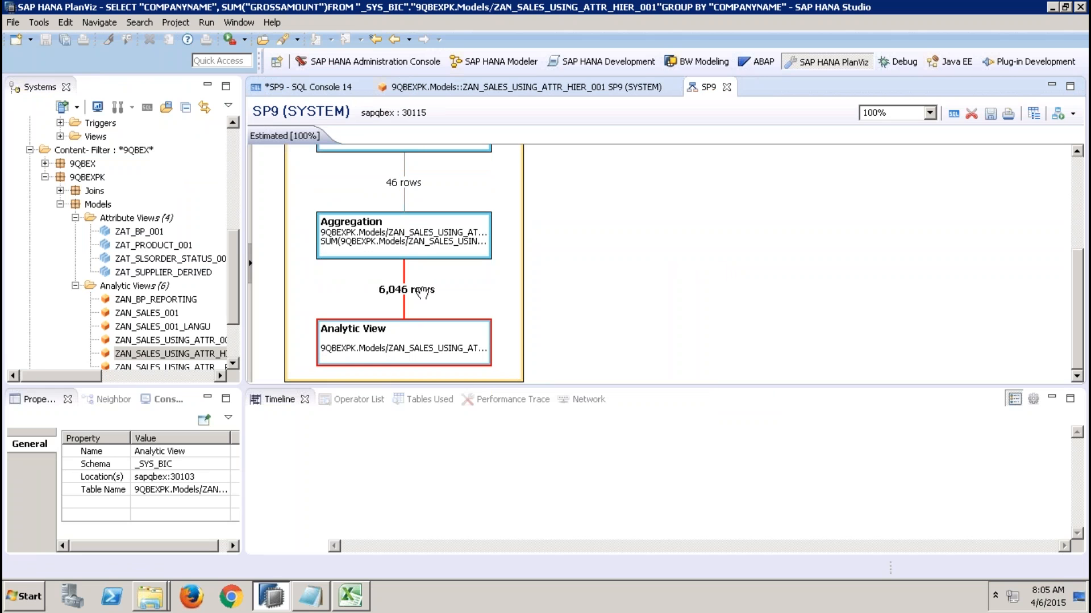
left_click(401, 237)
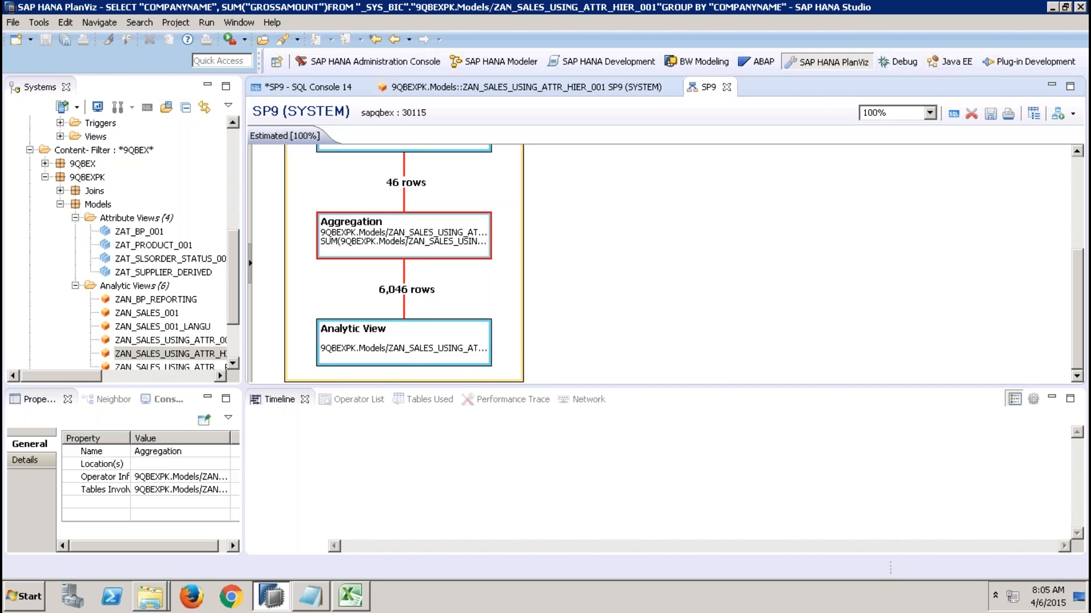
mouse_move(397, 193)
left_click_drag(1079, 264, 1079, 198)
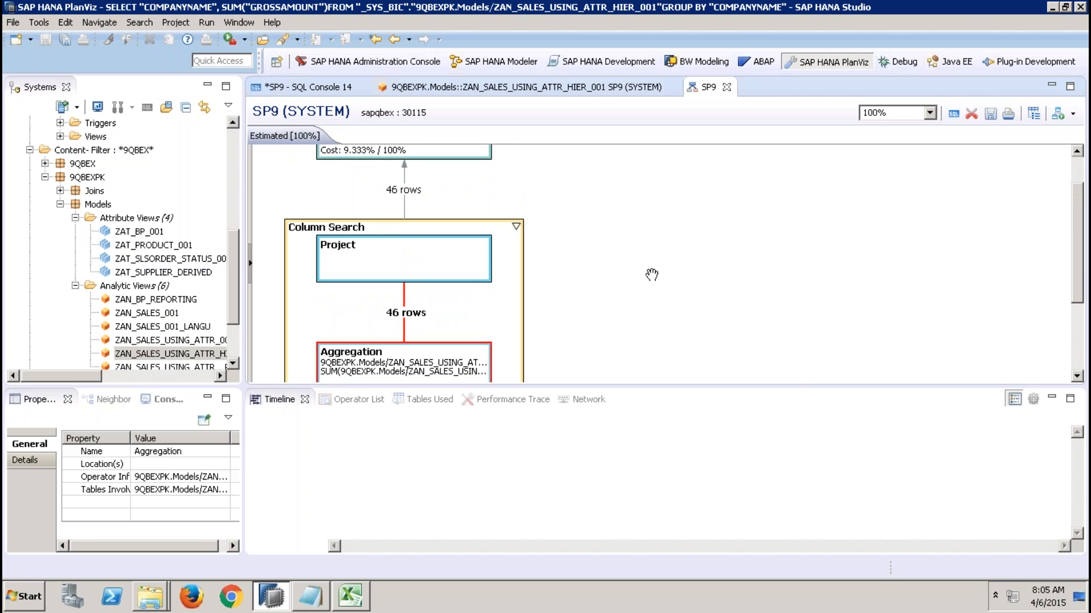
Execute the visualized plan with its results displayed, and enlarge the Executed Plan graph over the result table.
left_click(504, 254)
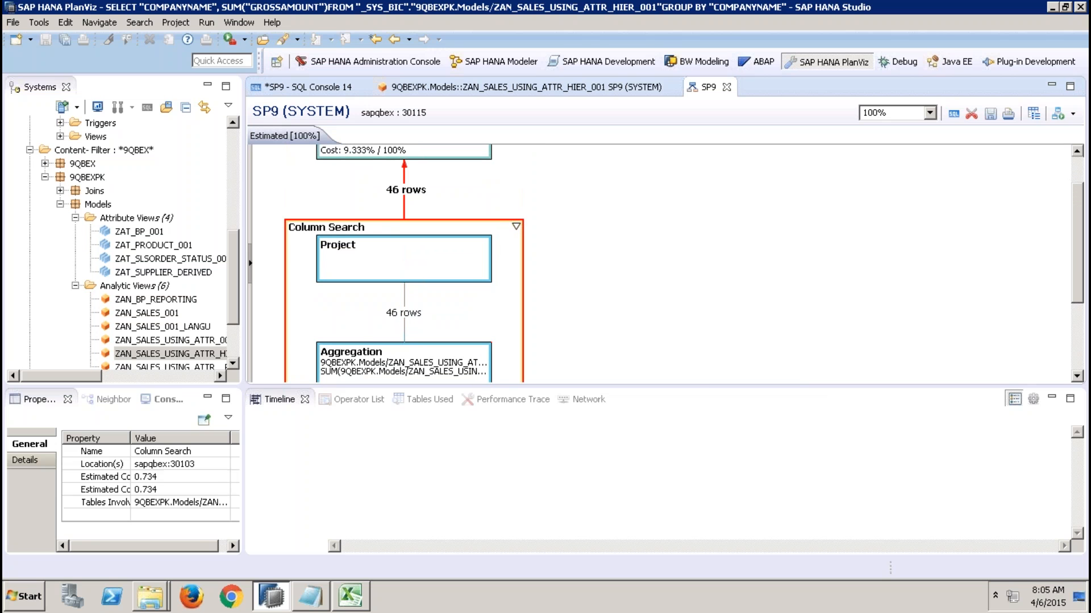
right_click(505, 255)
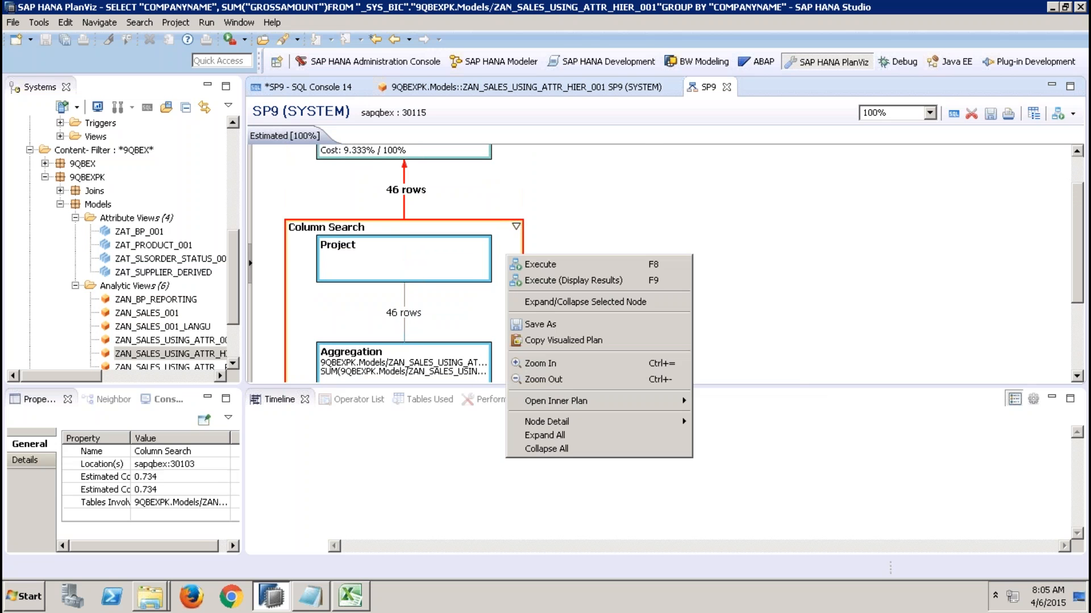
left_click(576, 279)
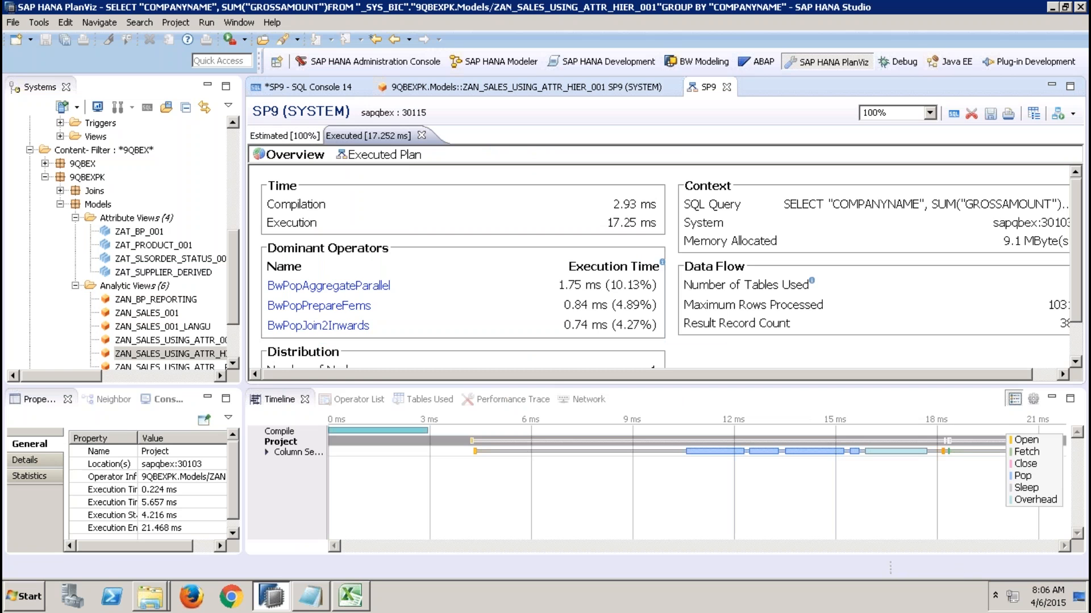
left_click(370, 155)
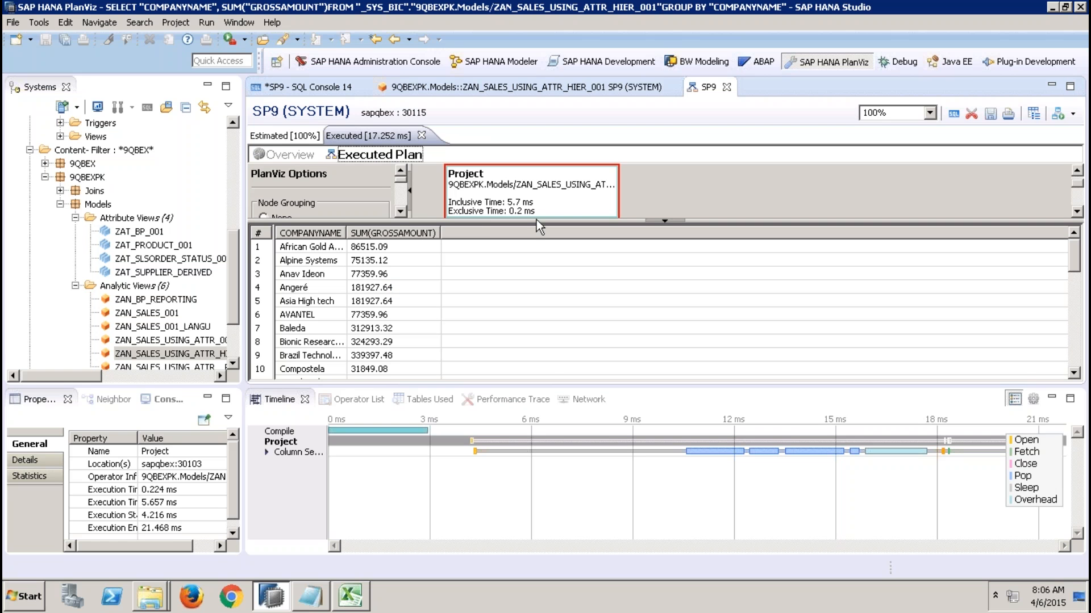
left_click_drag(536, 220, 870, 372)
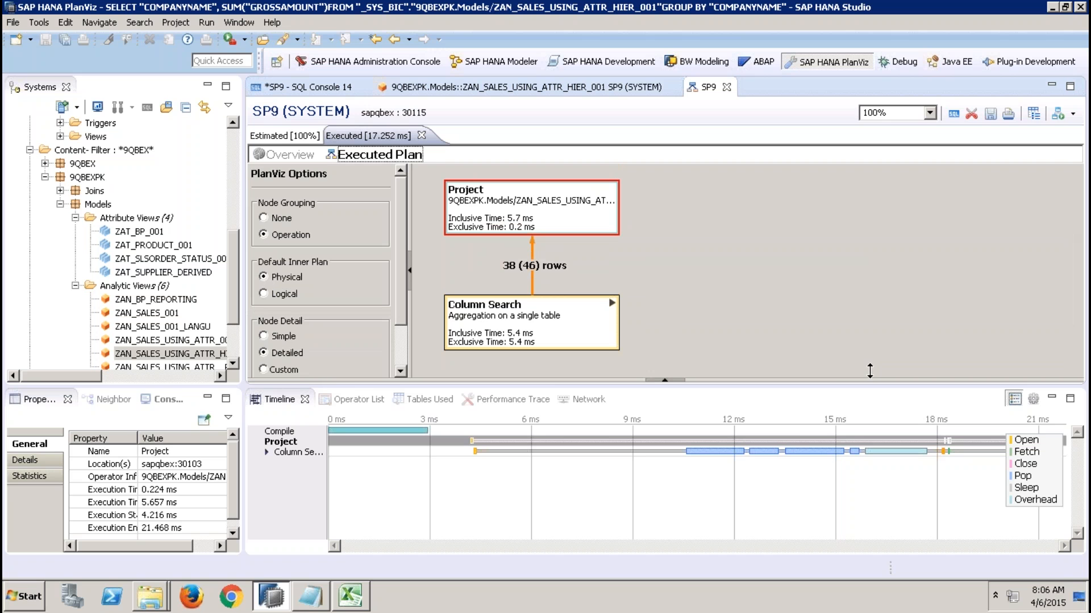
Expand the Column Search and Analytical Search nodes in the executed plan and inspect the BwPopSearch operator.
left_click(611, 303)
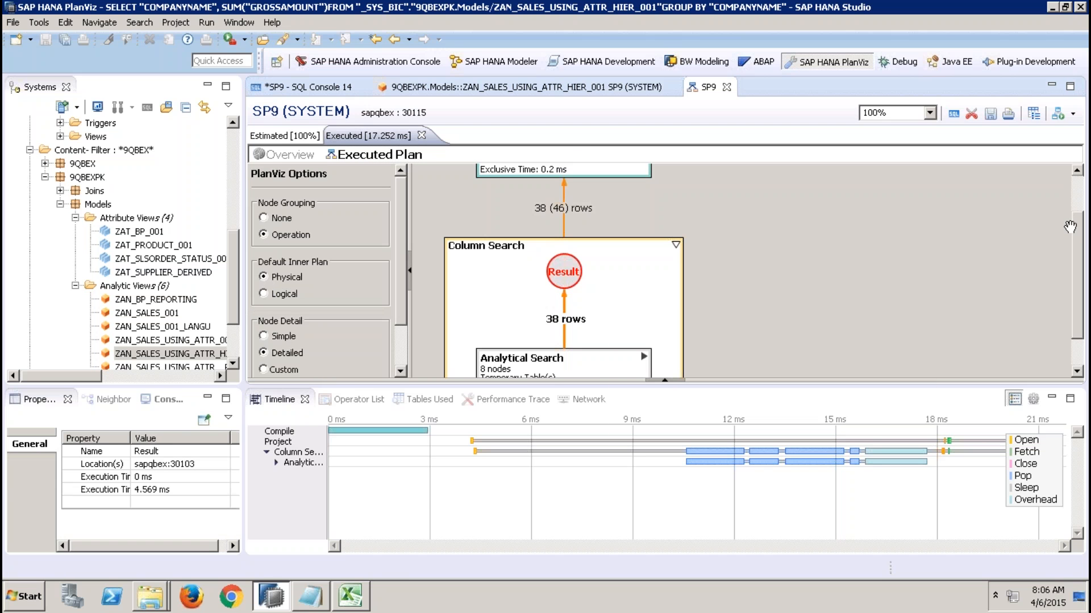
scroll(1069, 227, "down", 1)
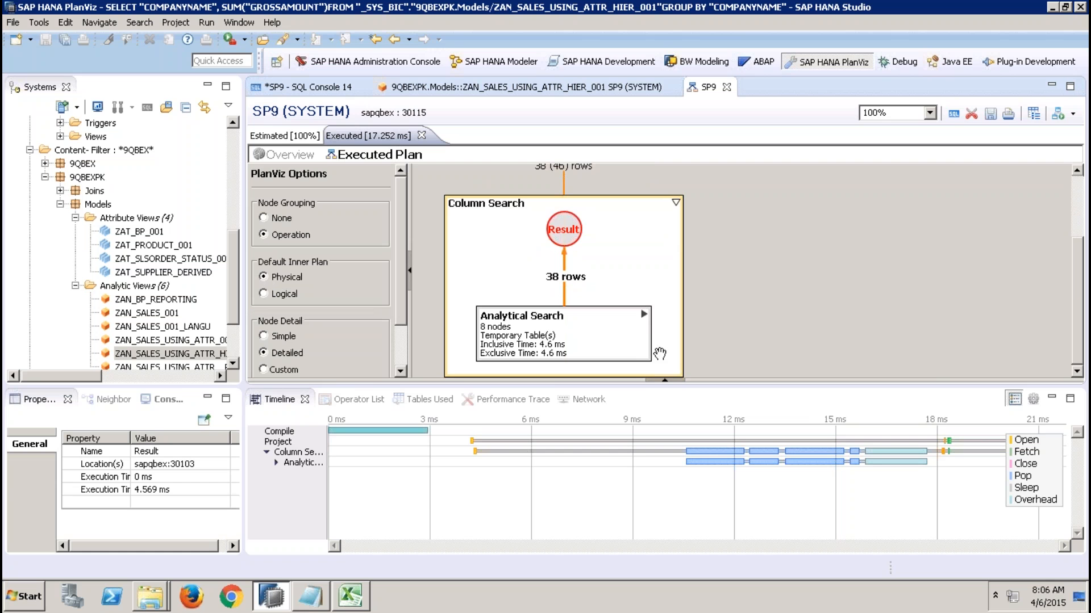
left_click(641, 316)
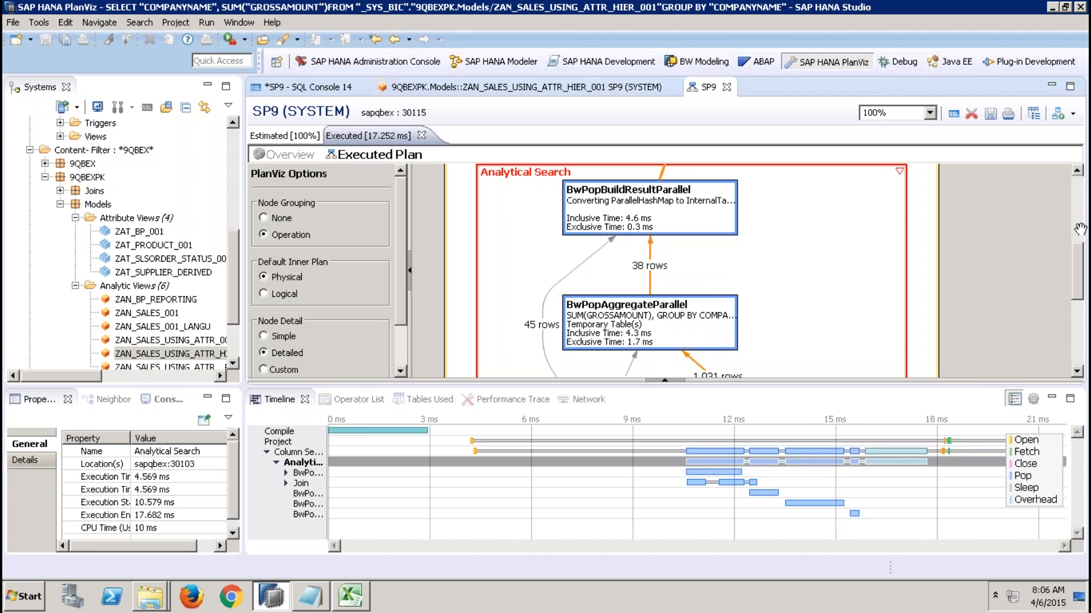
left_click_drag(1081, 258, 1086, 349)
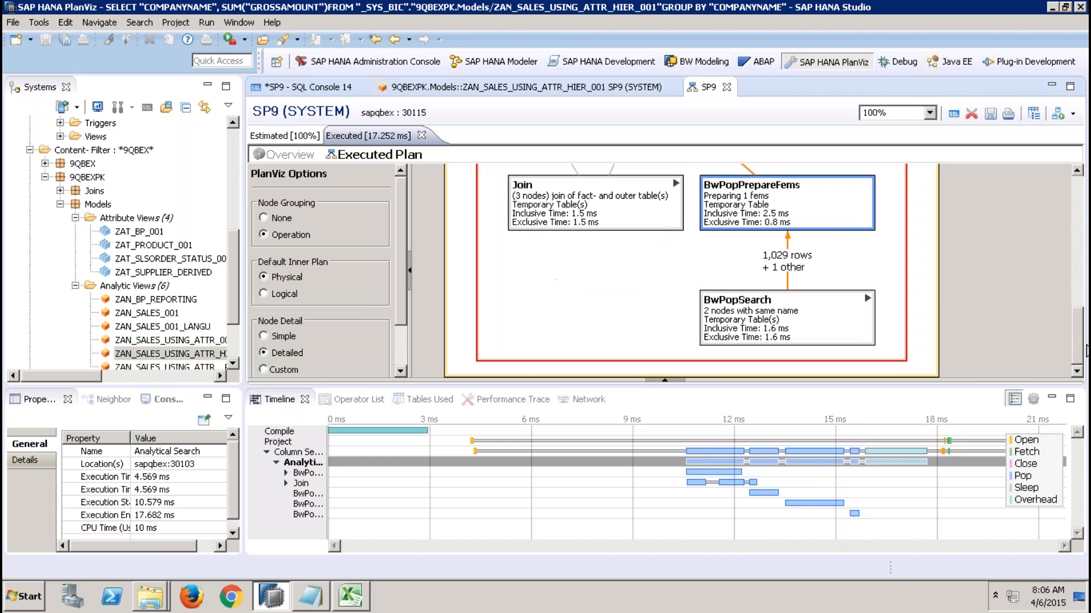
left_click(764, 301)
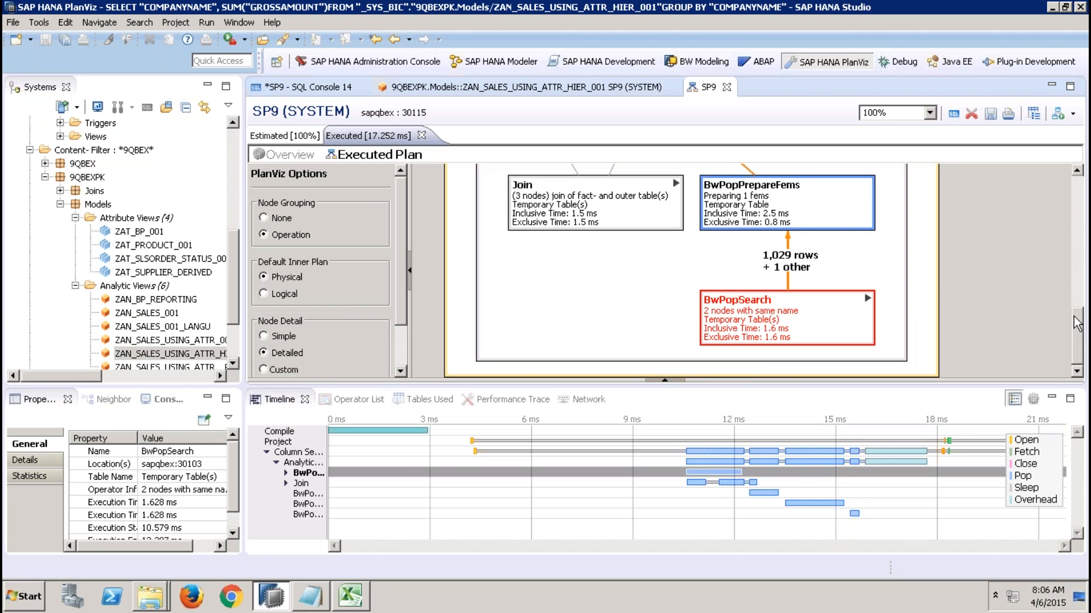
left_click_drag(1075, 324, 1049, 346)
Widen the timeline's operator names and expand both BwPopSearch branches down to their LIKE Predicate operators to examine them.
left_click(325, 498)
left_click_drag(325, 499, 379, 500)
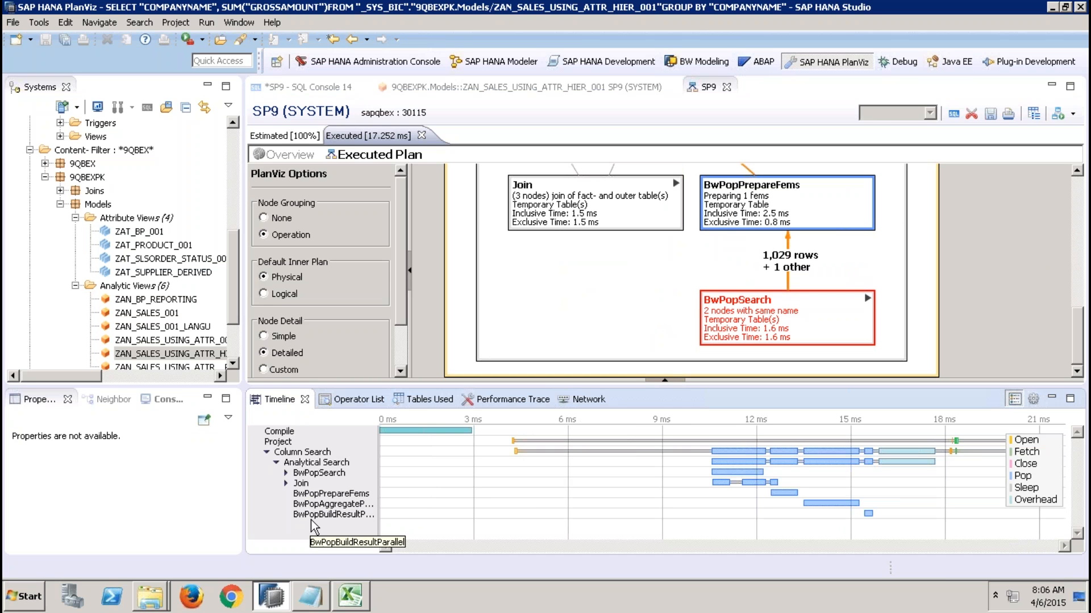
left_click(285, 473)
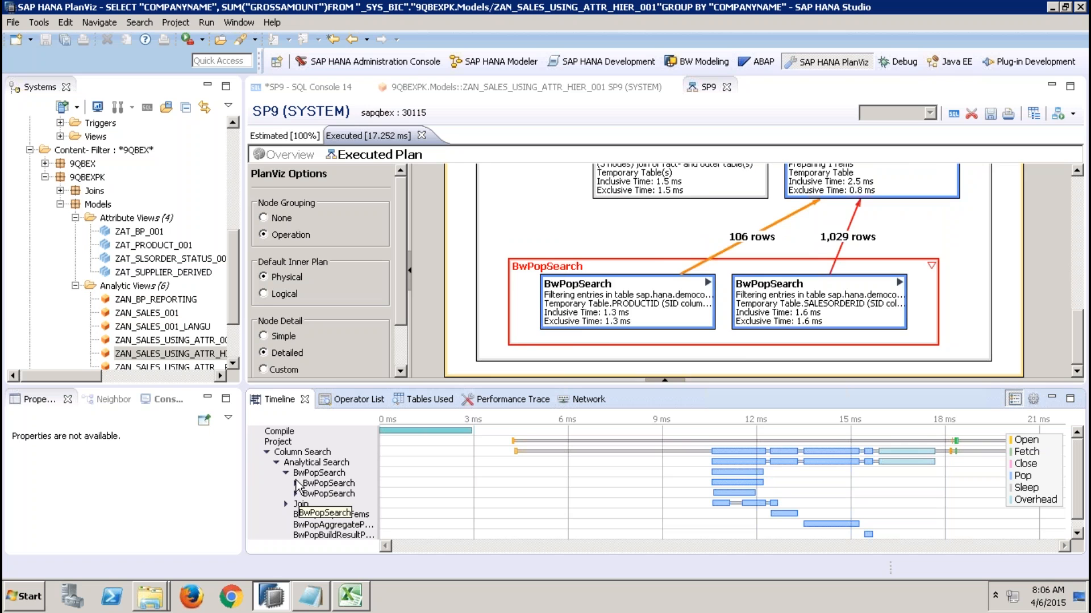
left_click(296, 483)
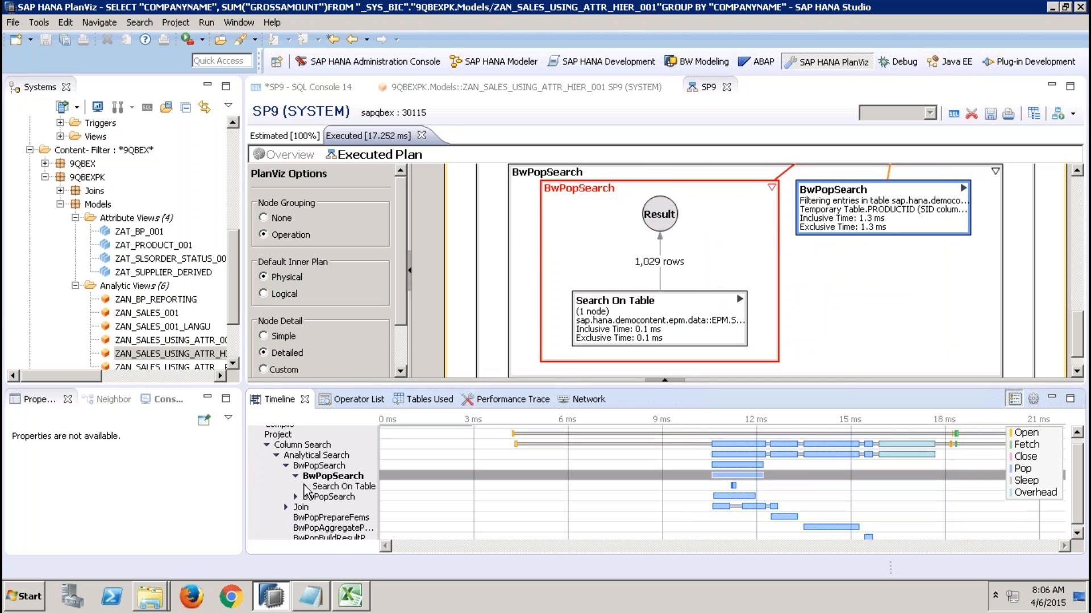
left_click(305, 487)
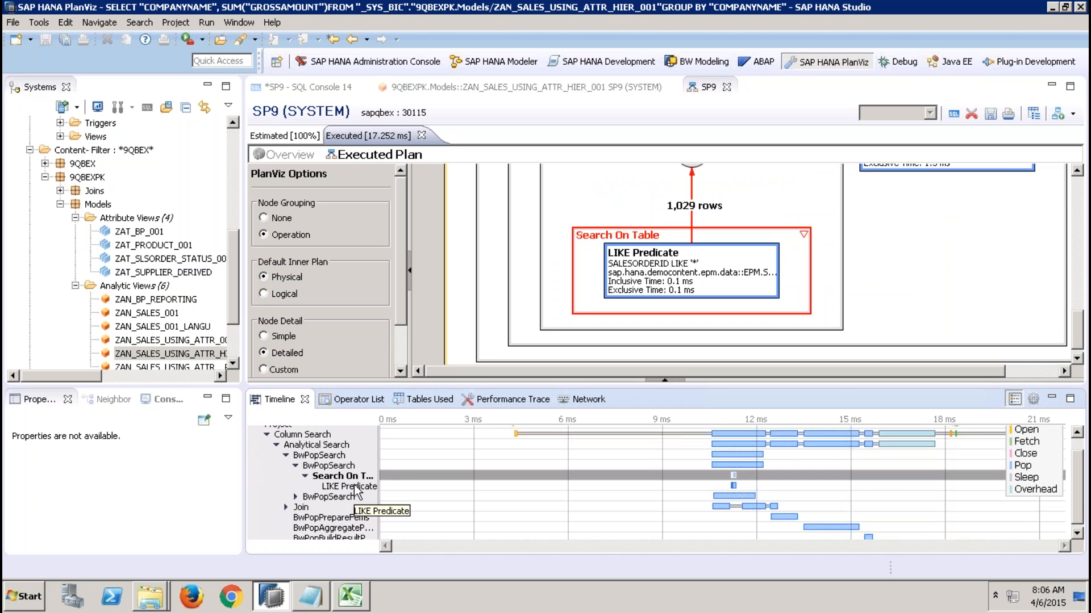
left_click(356, 488)
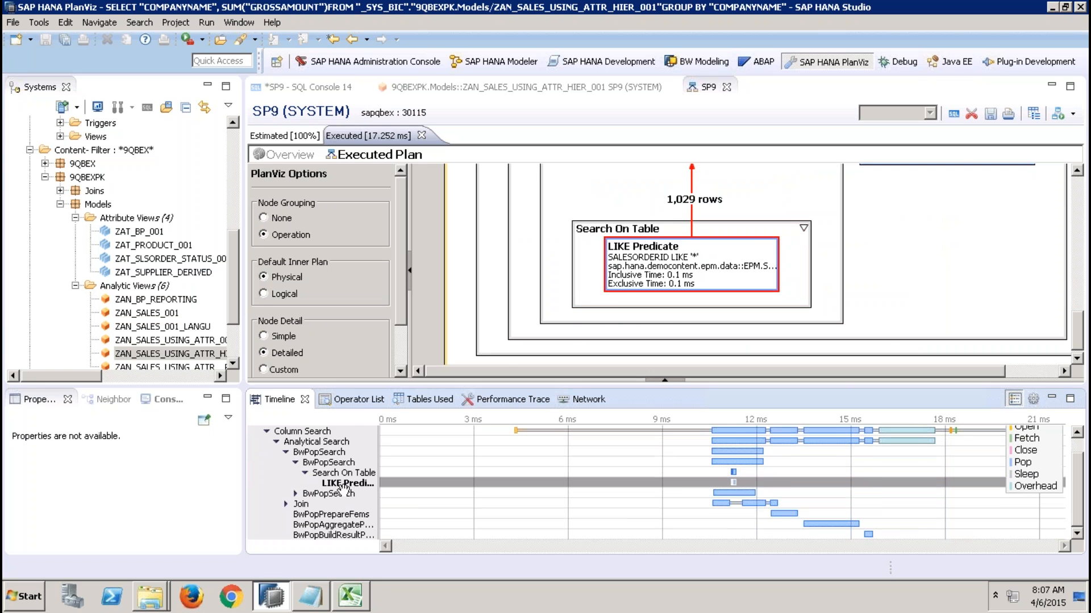
double_click(309, 493)
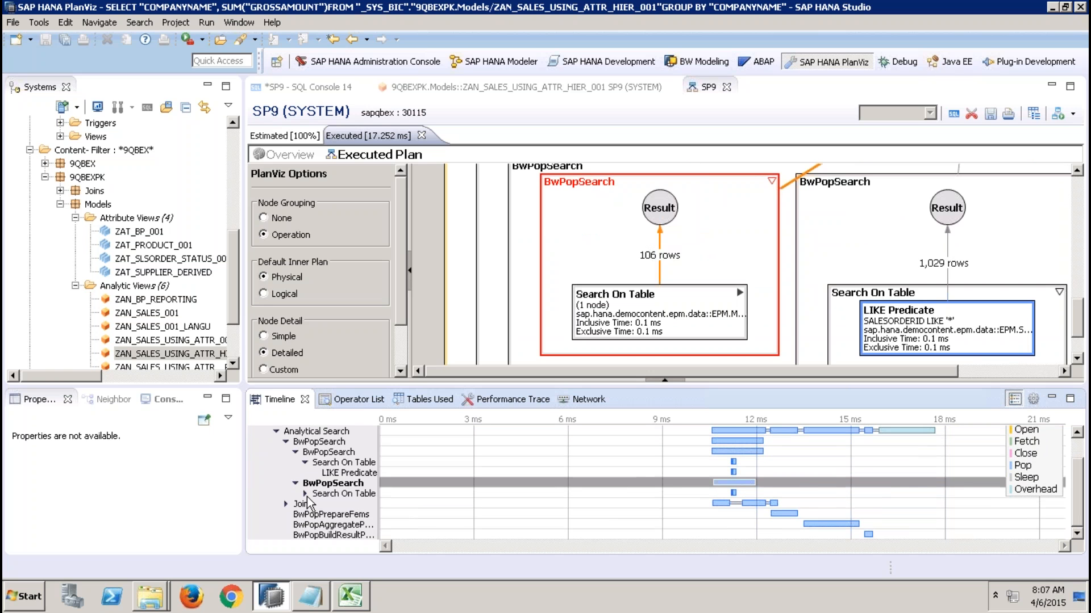
double_click(307, 494)
left_click(355, 494)
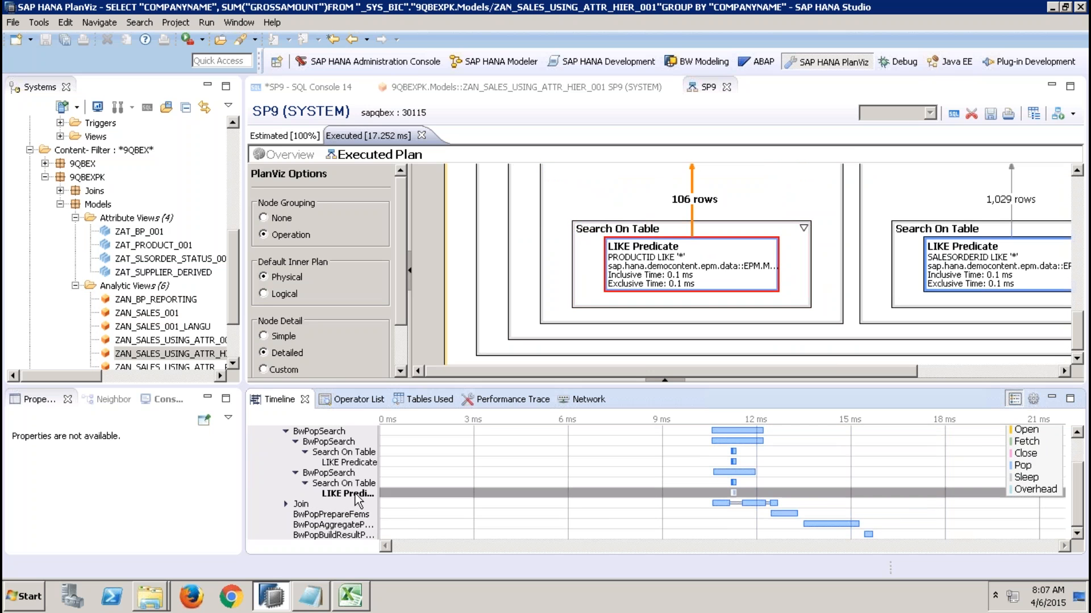
Expand Join in the timeline and examine its BwPopJoin operators, then BwPopPrepareFems, BwPopAggregateParallel and BwPopBuildResultParallel.
double_click(313, 505)
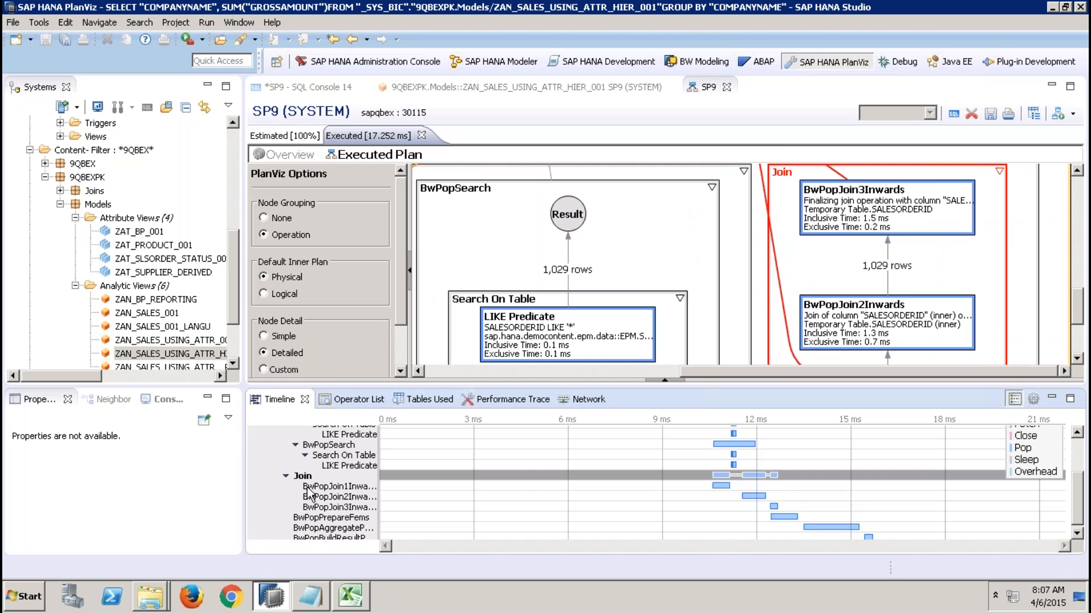
left_click(335, 487)
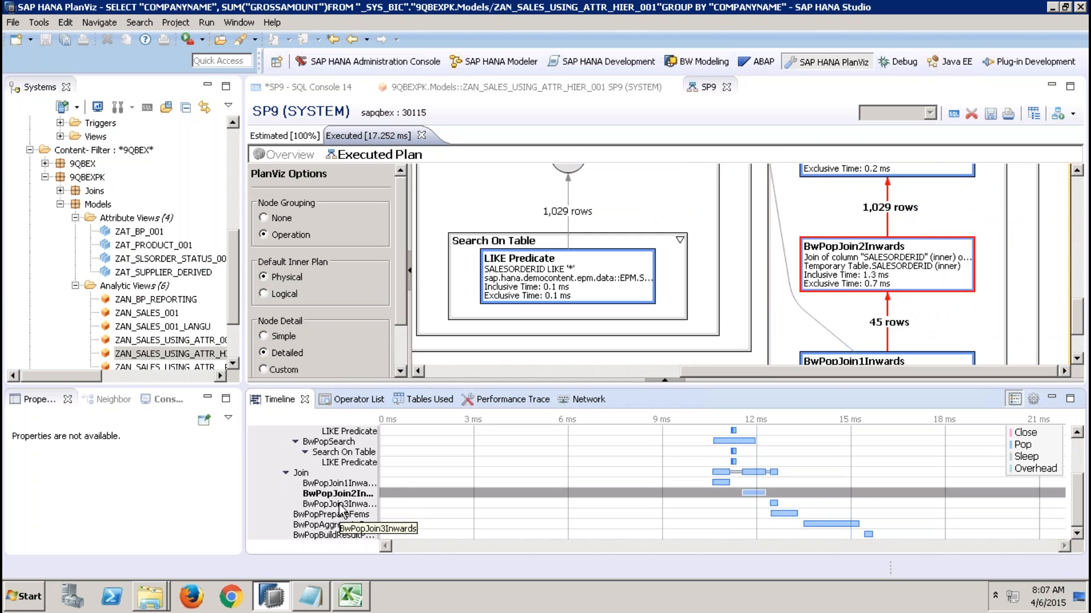
left_click(340, 505)
left_click(341, 515)
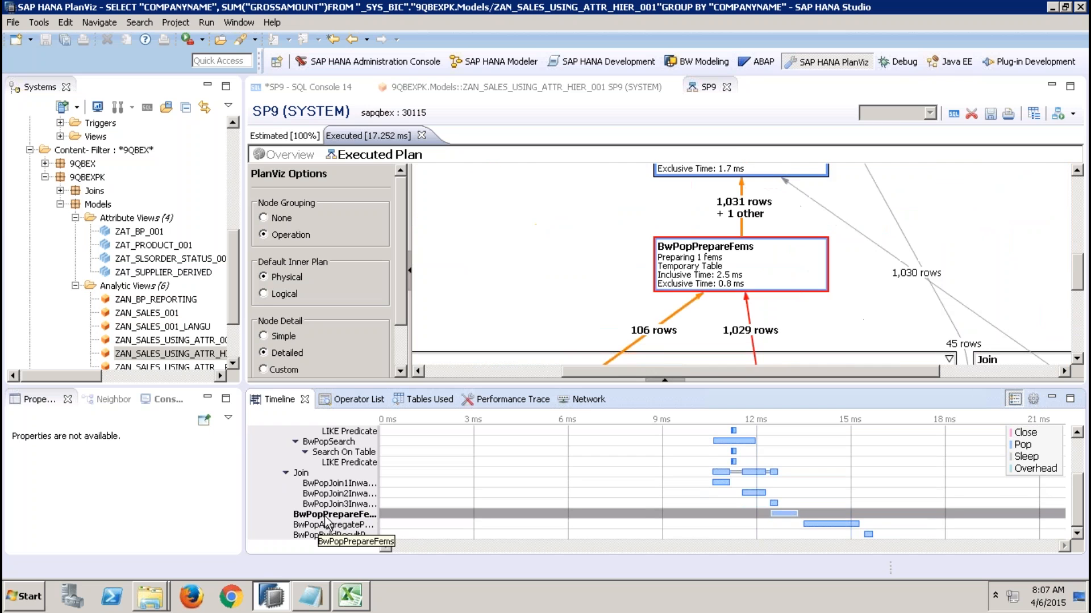
left_click(342, 525)
left_click(335, 535)
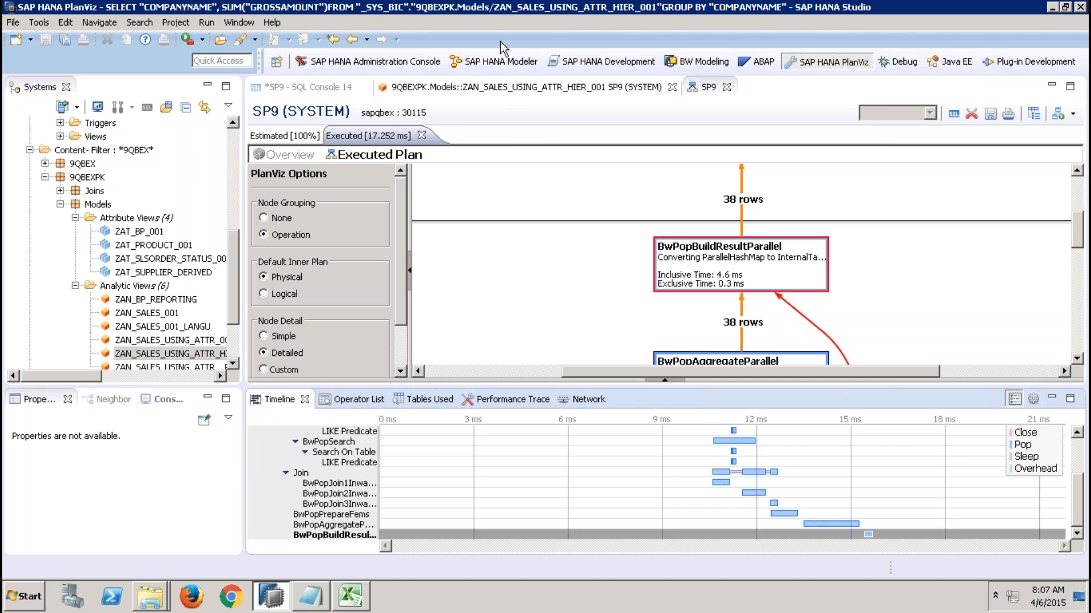
Return to the SAP HANA Modeler perspective and close the plan, SQL console and analytic view editors, discarding the console changes.
left_click(502, 65)
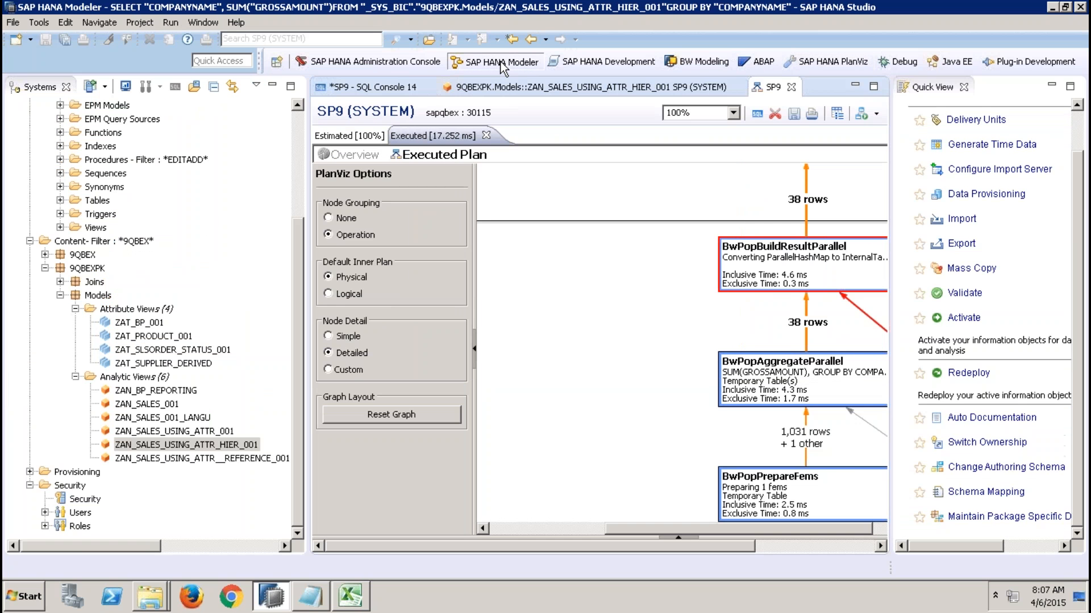
left_click(791, 87)
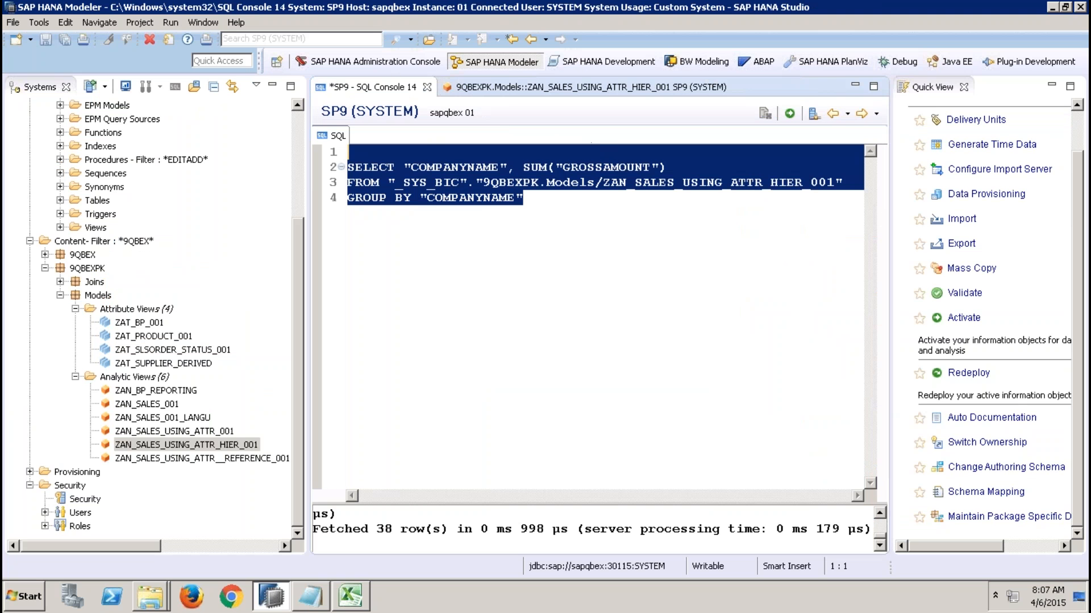
left_click(427, 87)
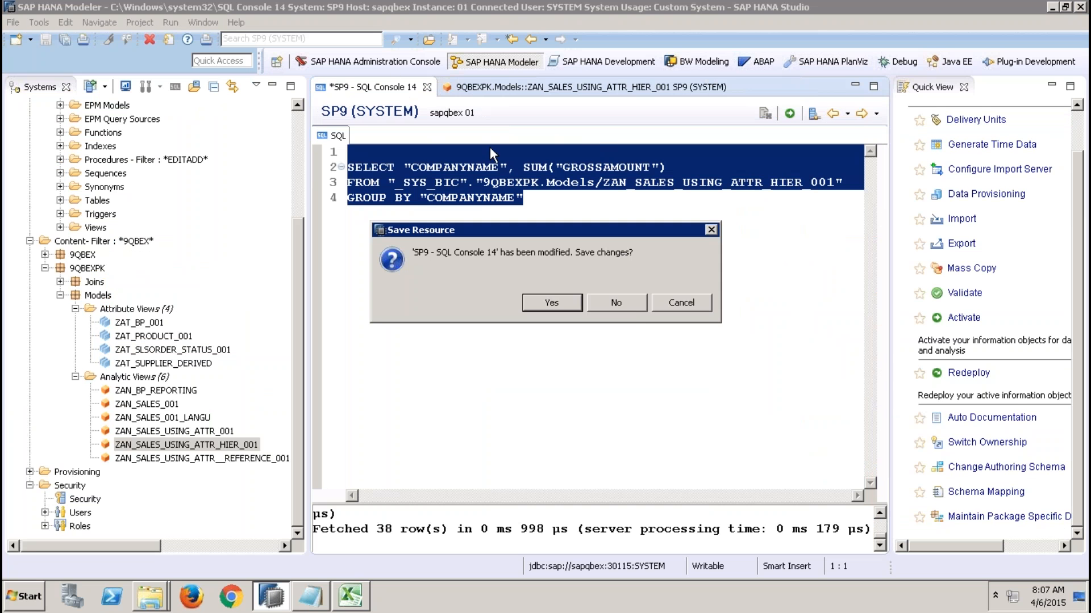
left_click(626, 305)
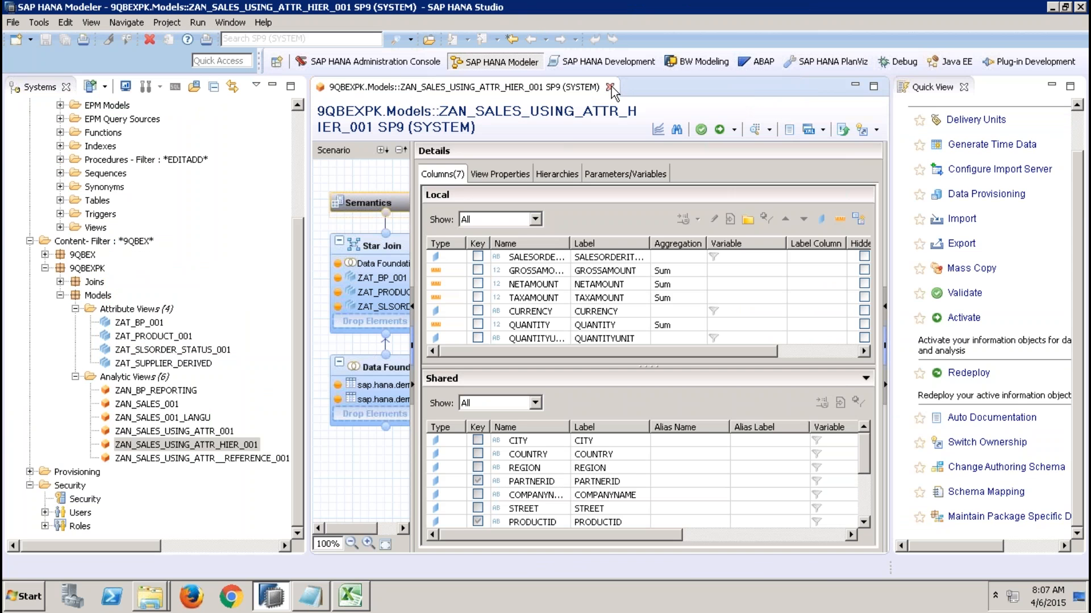
left_click(610, 87)
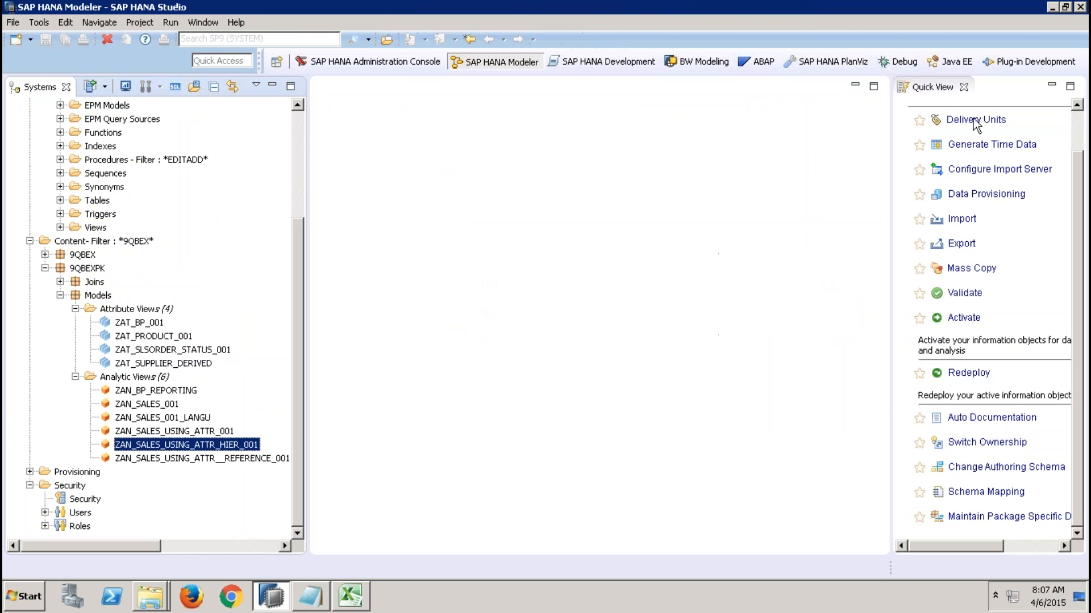
Close the Quick View and select the Attribute Views folder of the Models package.
left_click(964, 87)
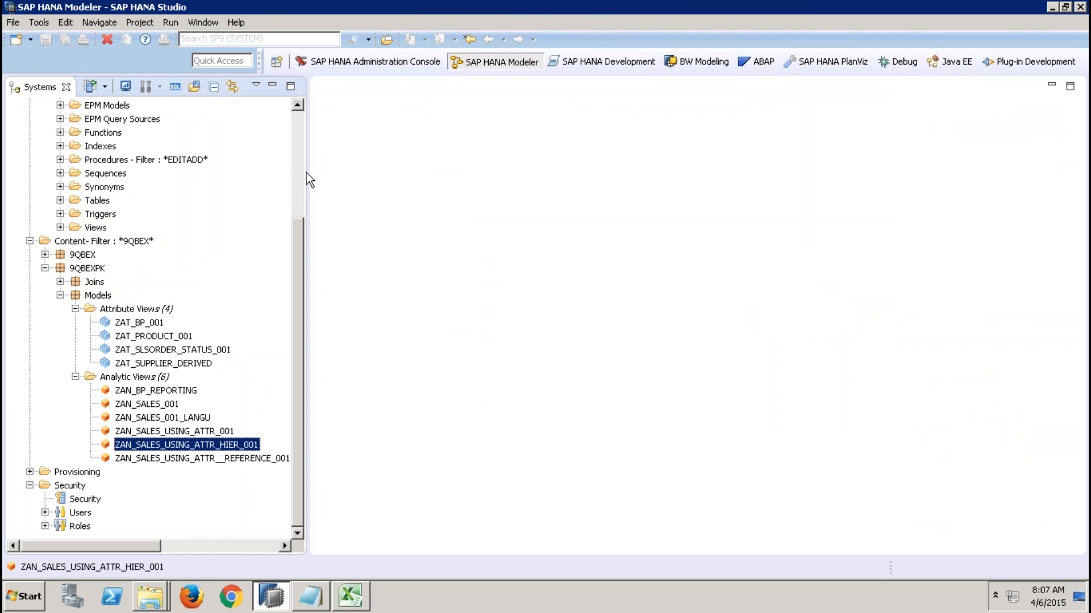
left_click(157, 309)
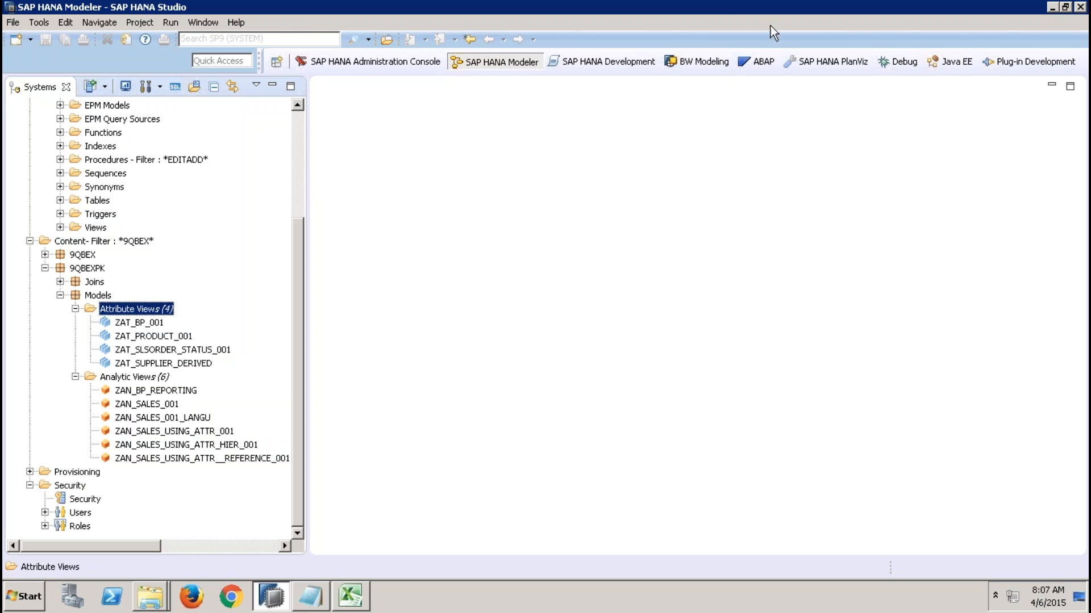
Minimize the remote session, switch to the SAP HANA Introduction presentation in PowerPoint and go to the Attributes & Measures slide.
mouse_move(724, 5)
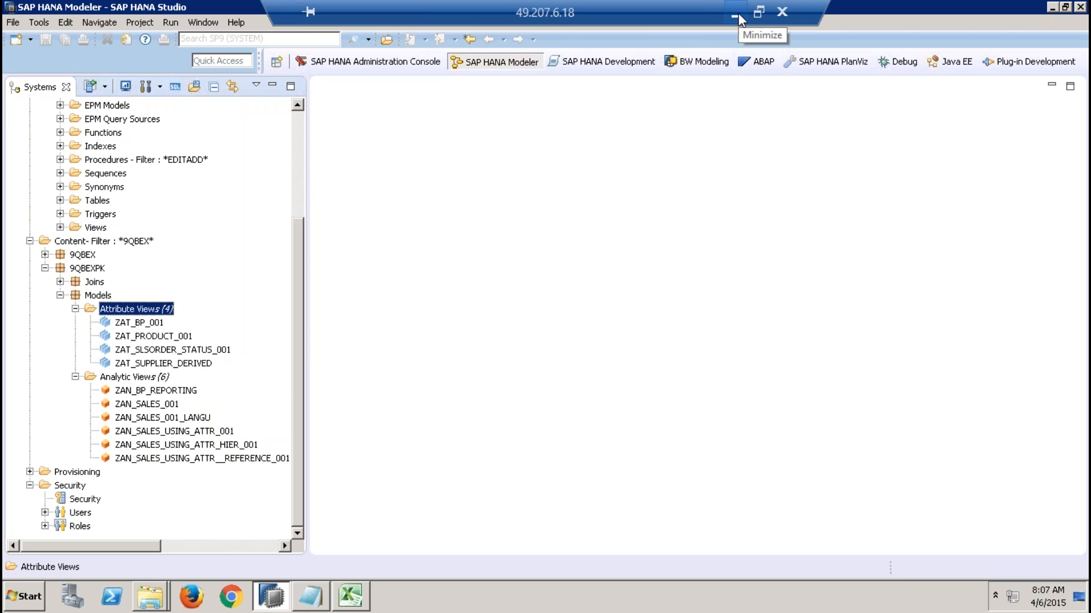
left_click(738, 12)
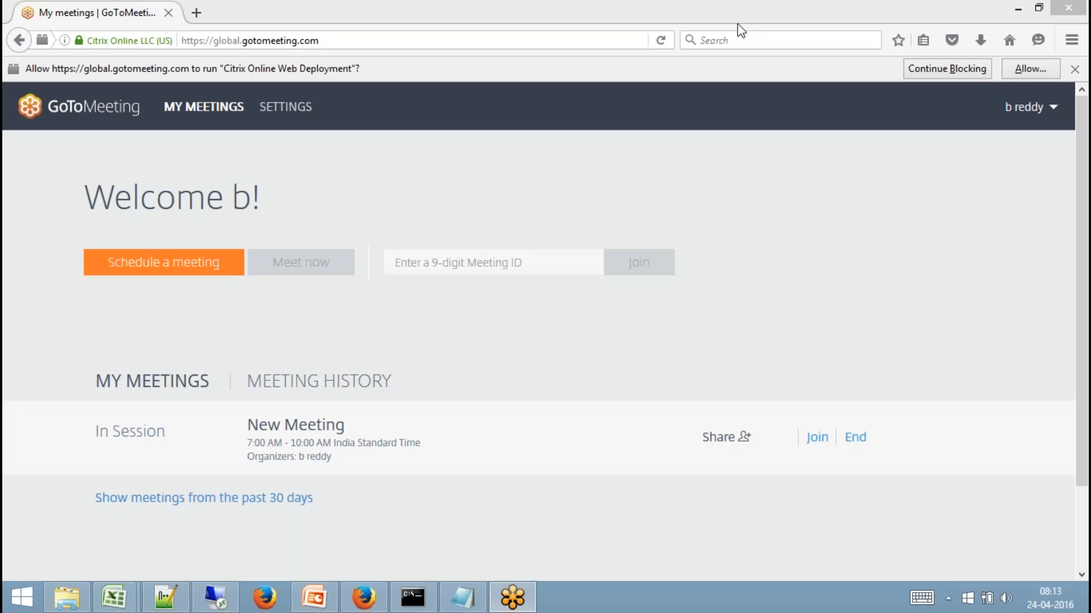
left_click(315, 603)
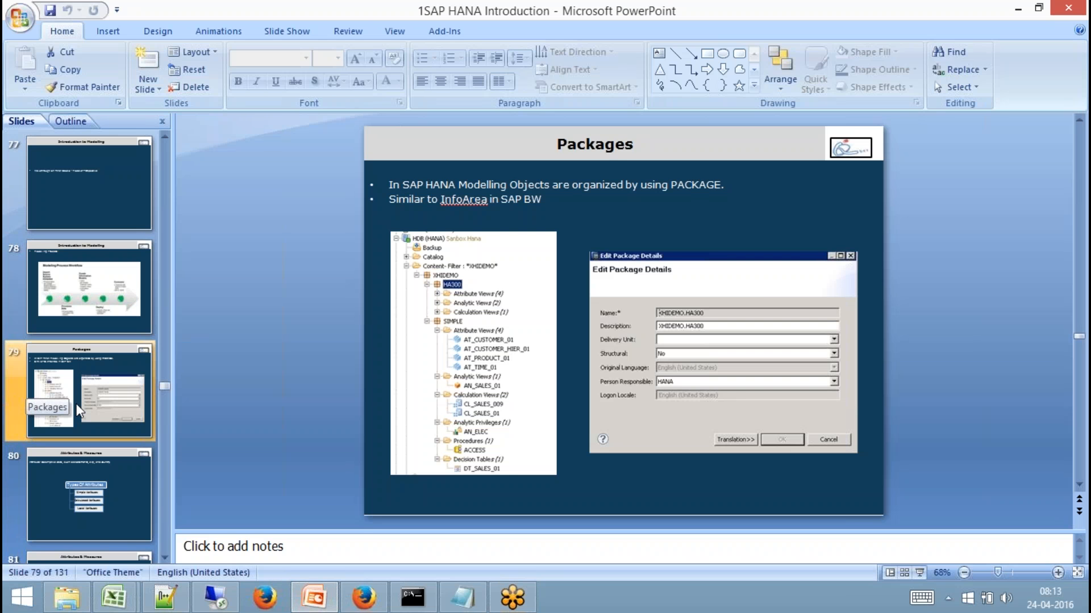
left_click(125, 496)
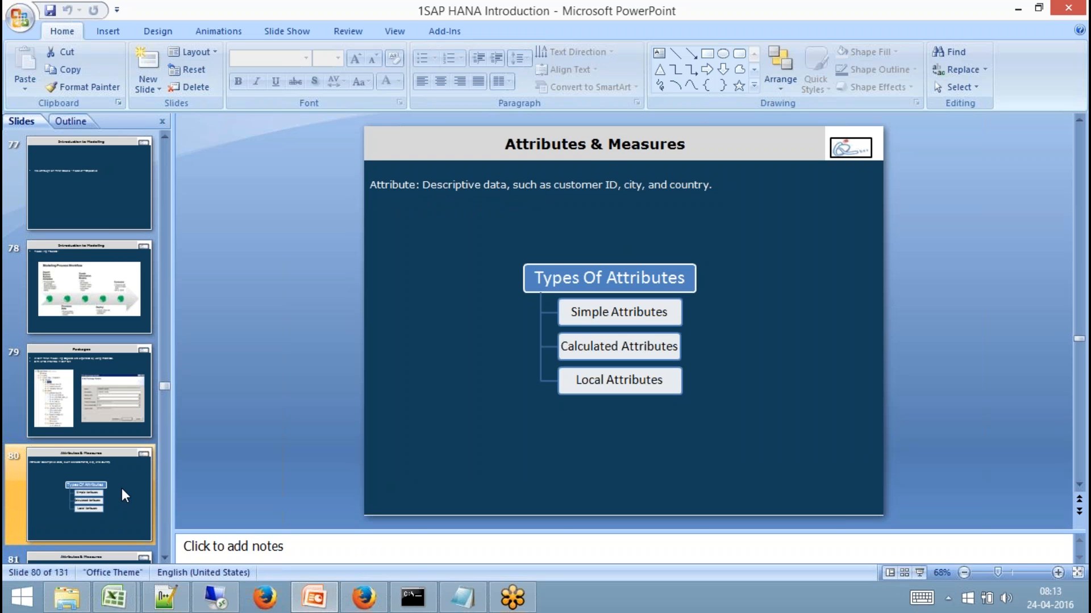
key("Up")
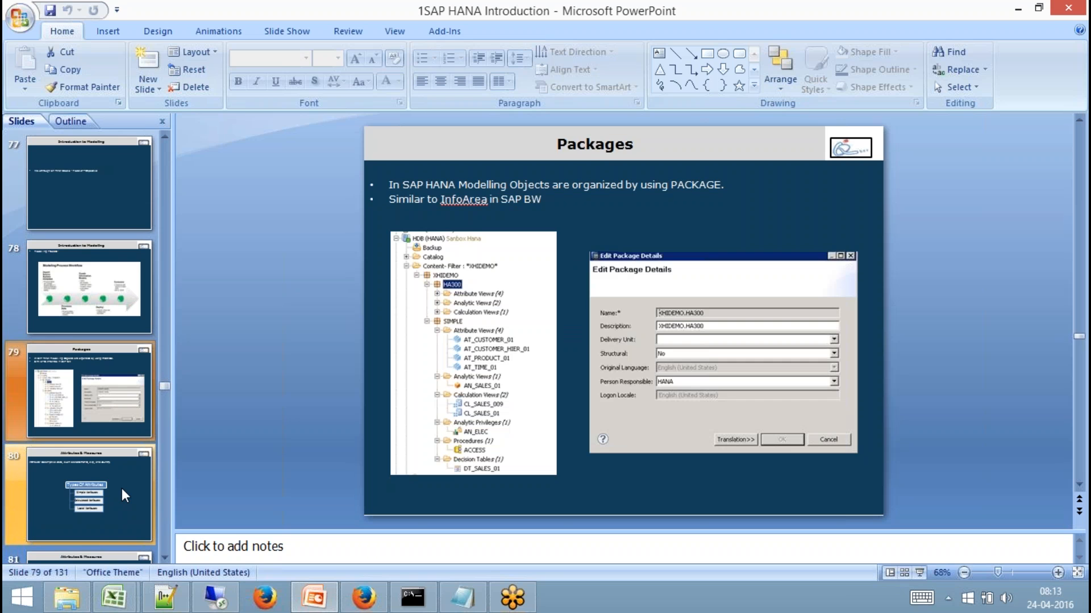
left_click(125, 496)
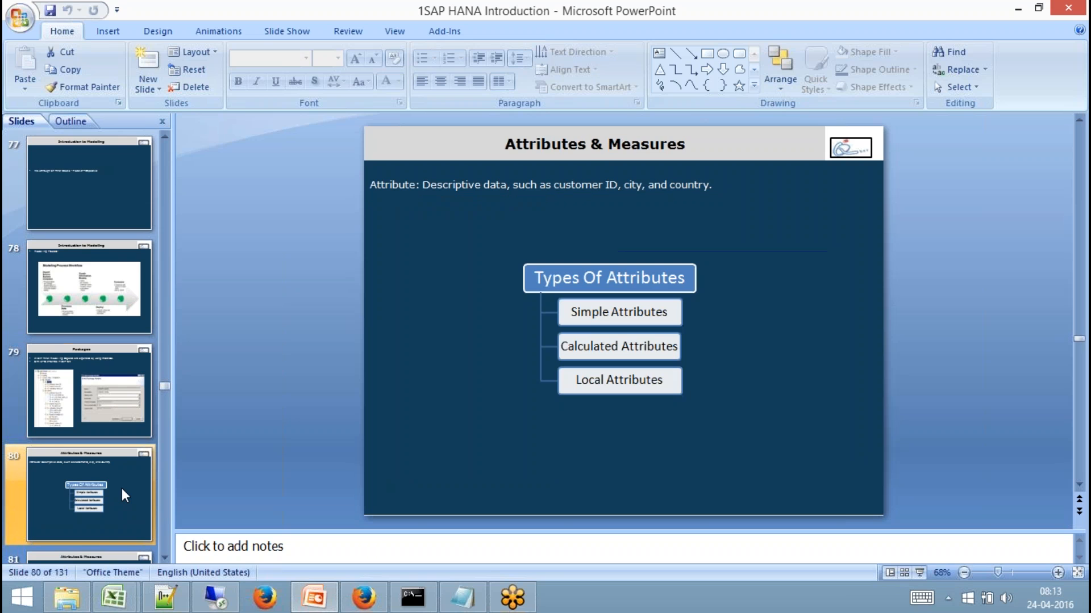
Start the slide show and review the Introduction to Modelling slides, ending on the Packages slide.
left_click(921, 573)
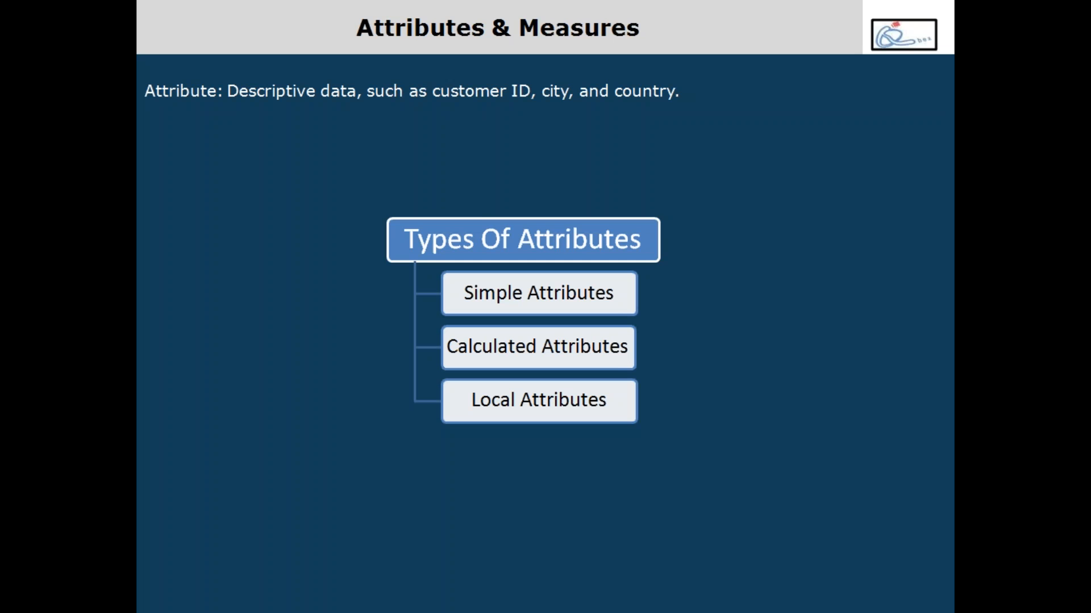
key("Left")
key("Left")
key("Left")
key("Left")
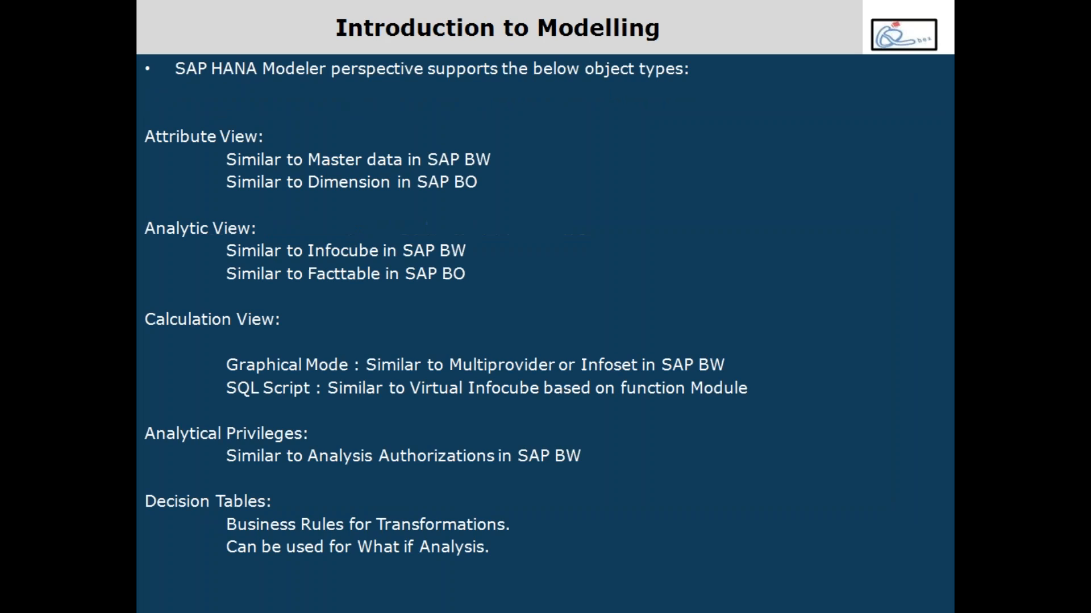
key("Left")
key("Right")
key("Right")
key("Right")
key("Right")
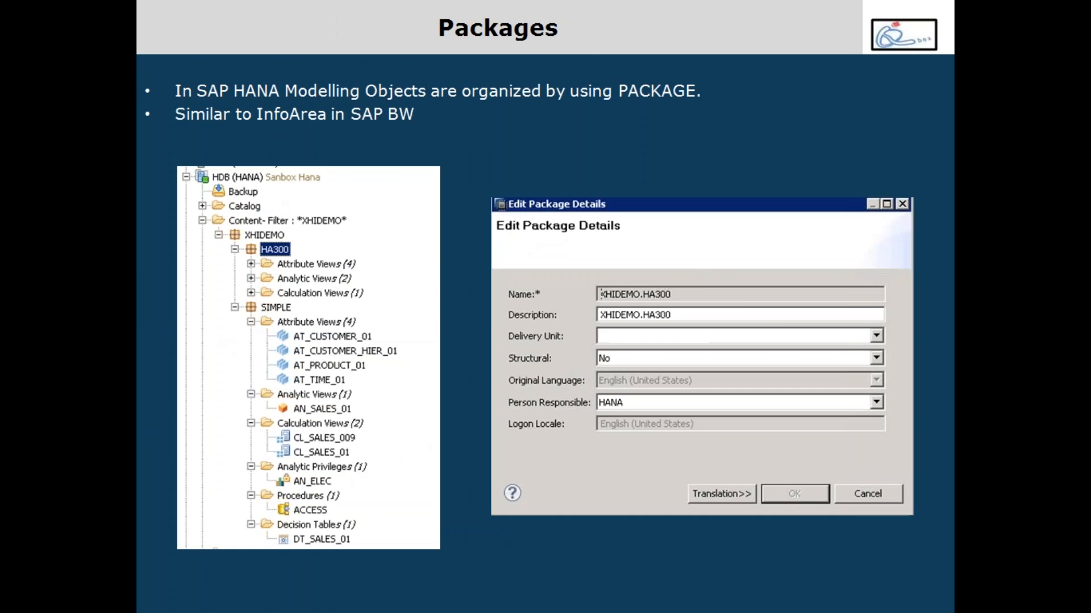
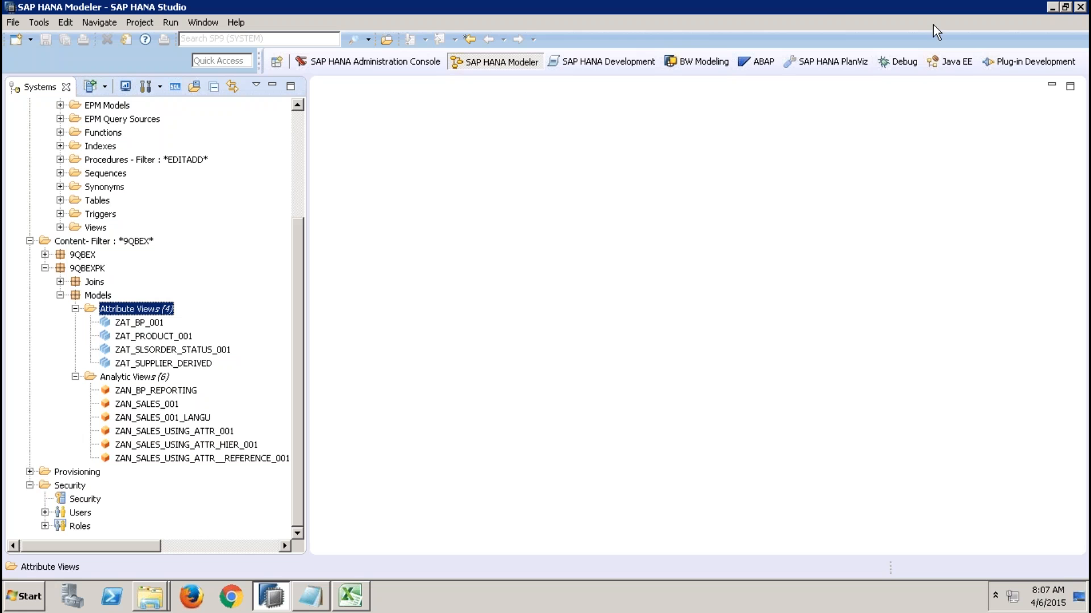
Back in SAP HANA Studio, start a new attribute view named ZAT_TIME_001 in the Models package with subtype Time.
mouse_move(850, 4)
right_click(148, 312)
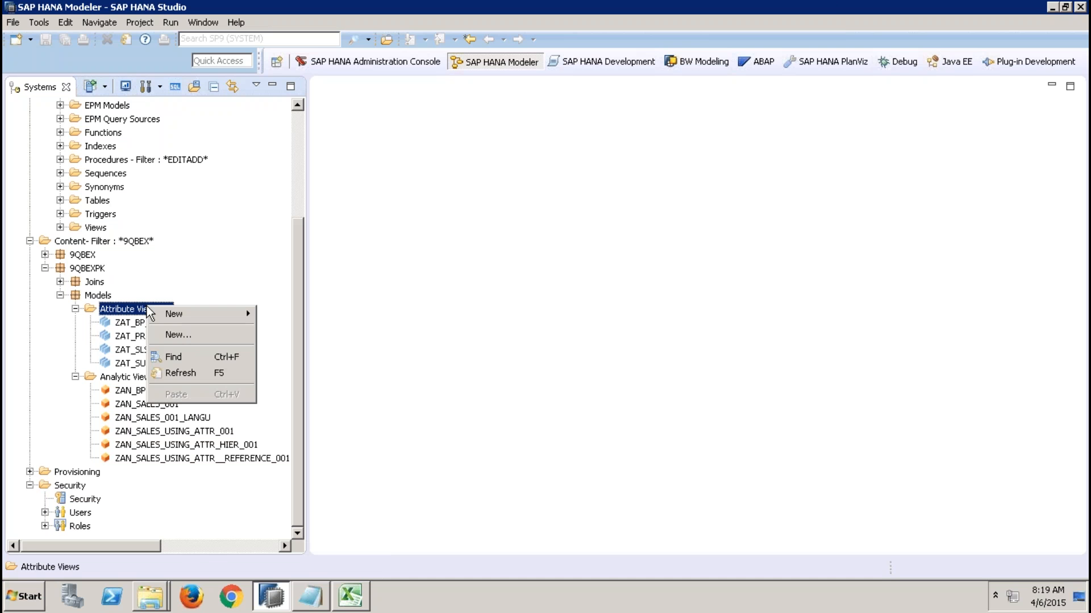
left_click(184, 335)
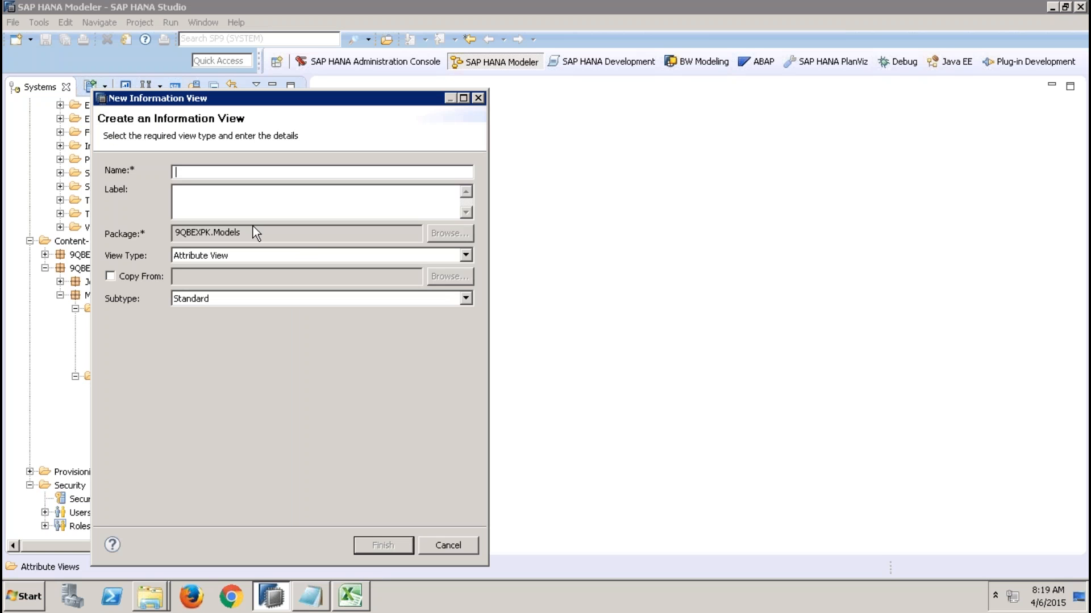
type("ZAT_TIME_001")
left_click(297, 197)
left_click(208, 301)
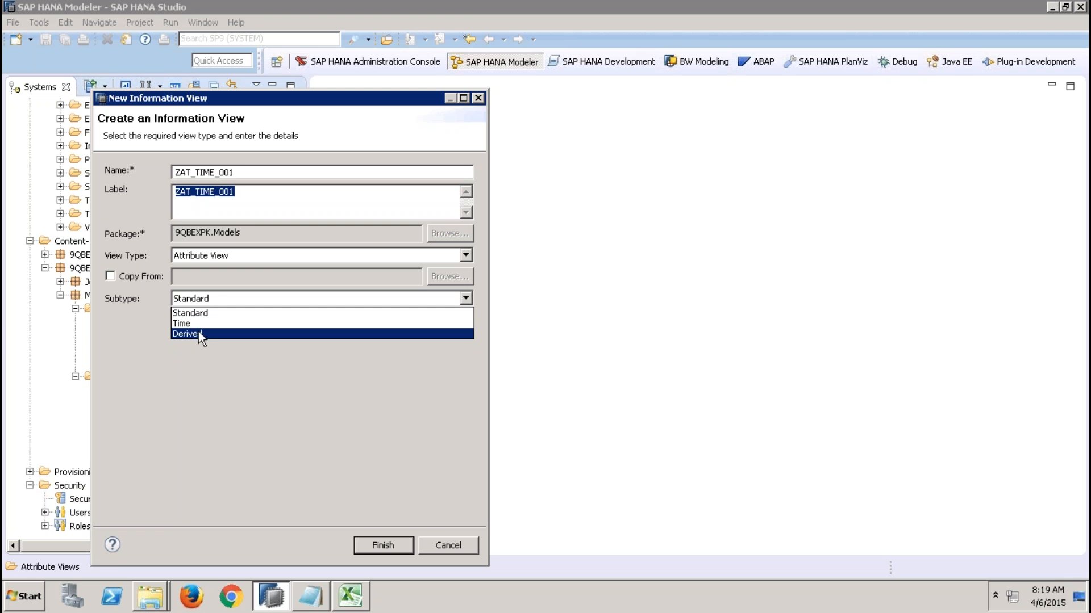
left_click(201, 323)
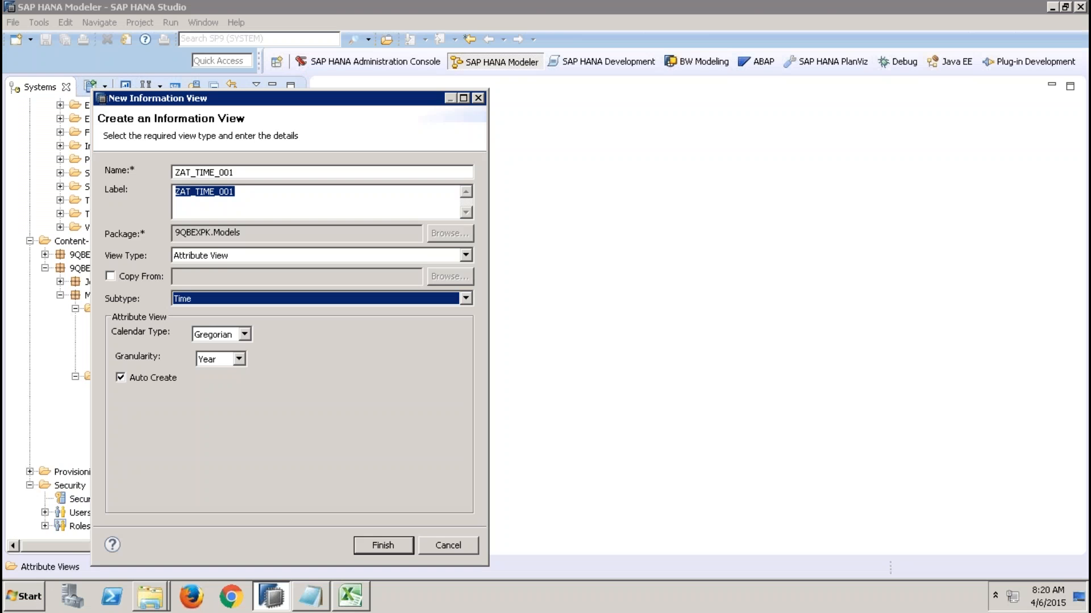
Keep the Gregorian calendar type, set the granularity to Date and create the time attribute view.
left_click(245, 334)
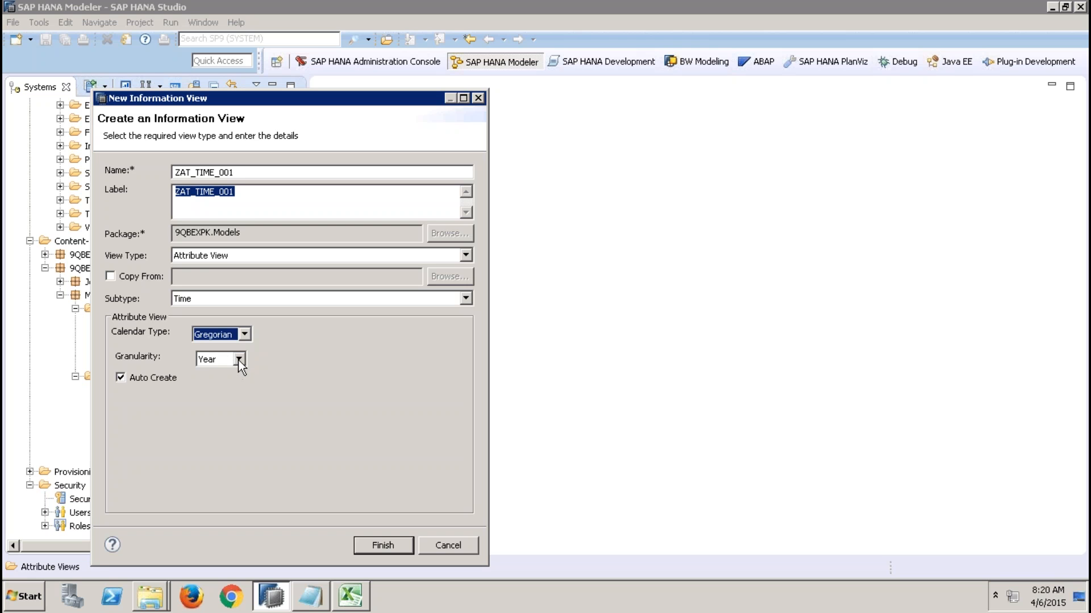
left_click(238, 359)
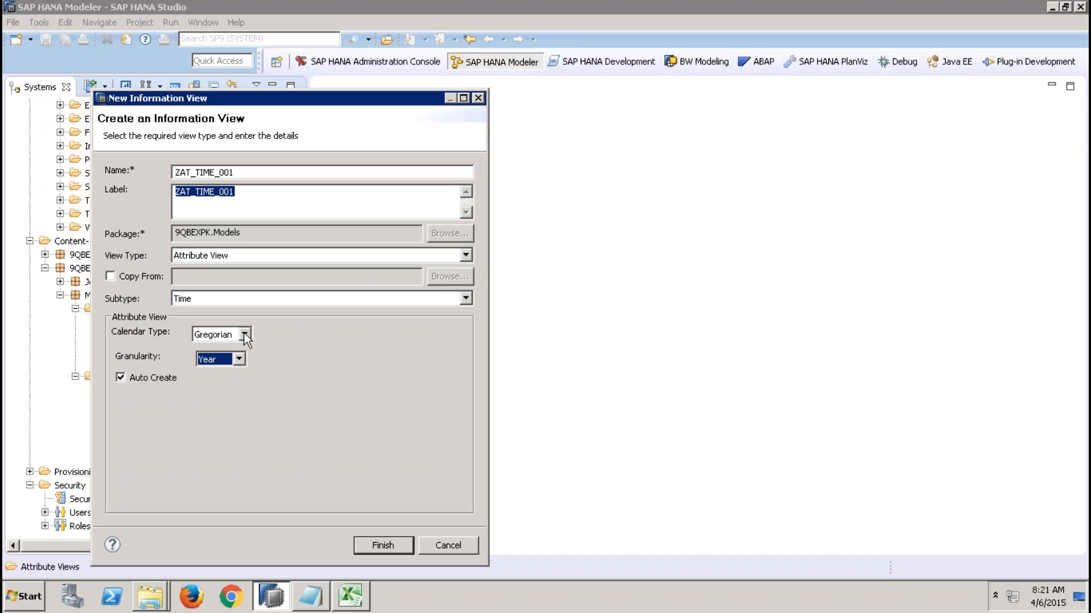
left_click(245, 336)
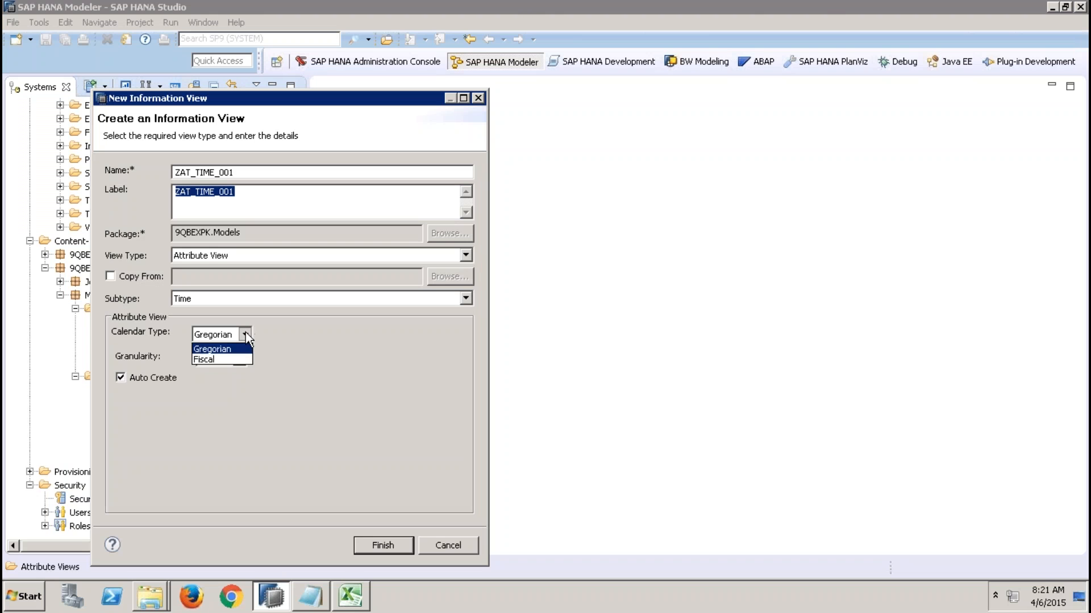
left_click(245, 333)
left_click(239, 359)
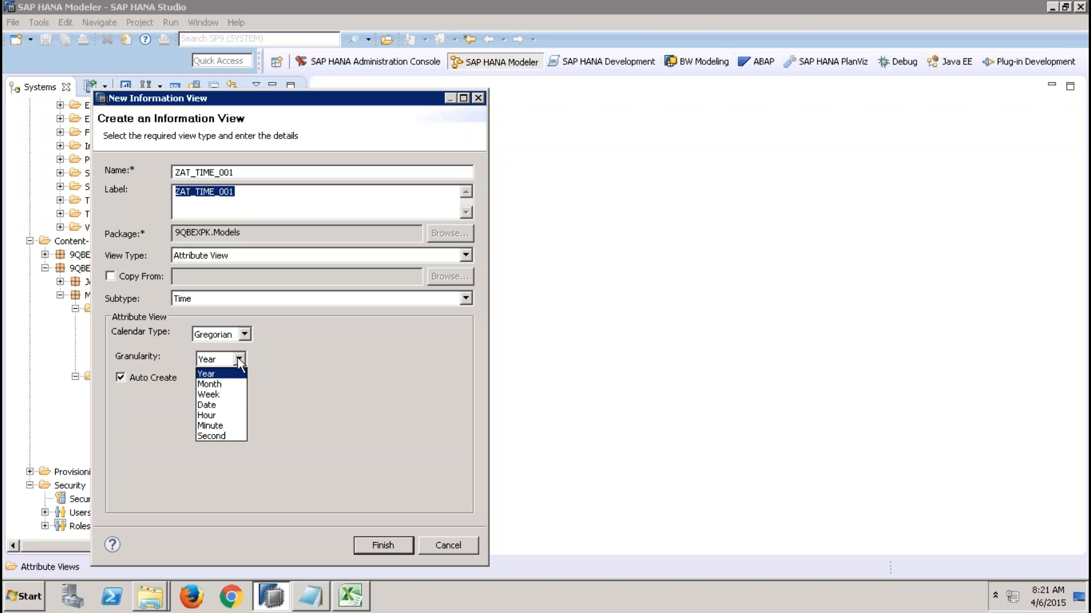
left_click(206, 405)
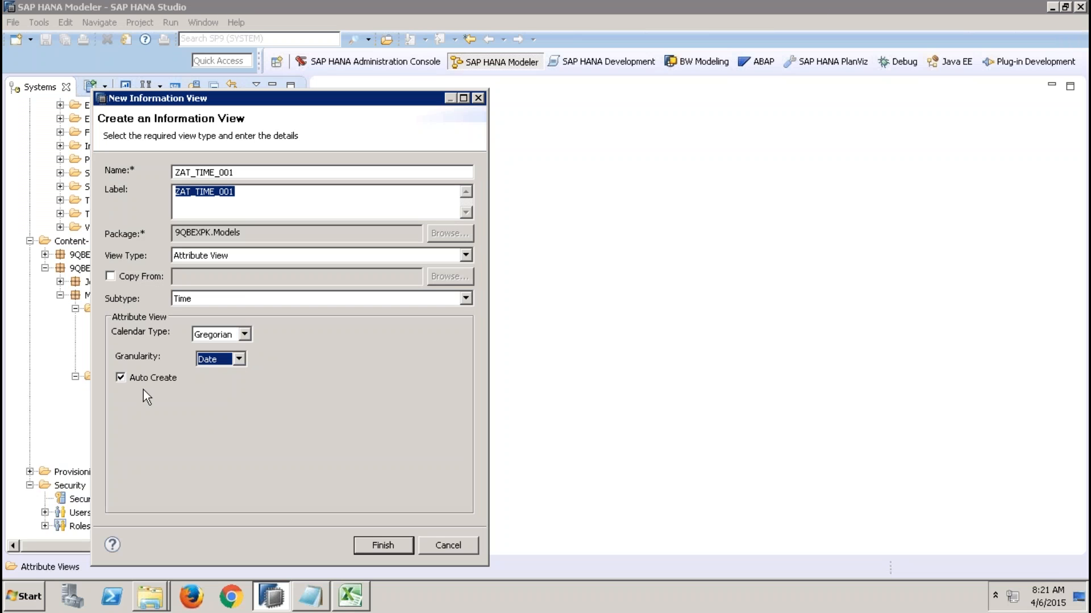
left_click(387, 545)
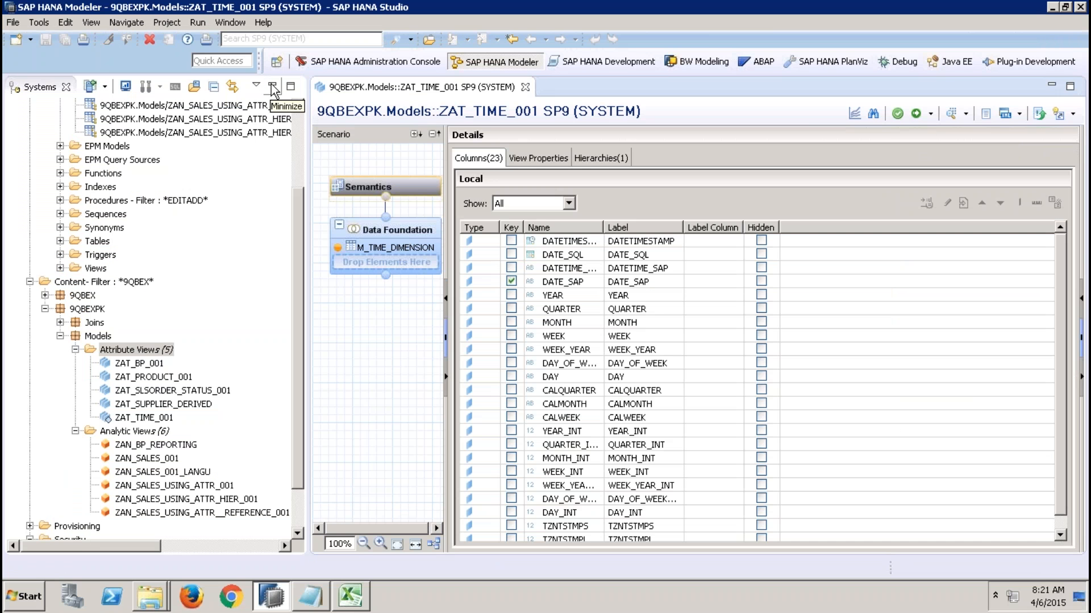
Minimize the Systems view and examine the M_TIME_DIMENSION table in the Data Foundation, including its DATE_SQL column.
left_click(273, 86)
left_click(142, 239)
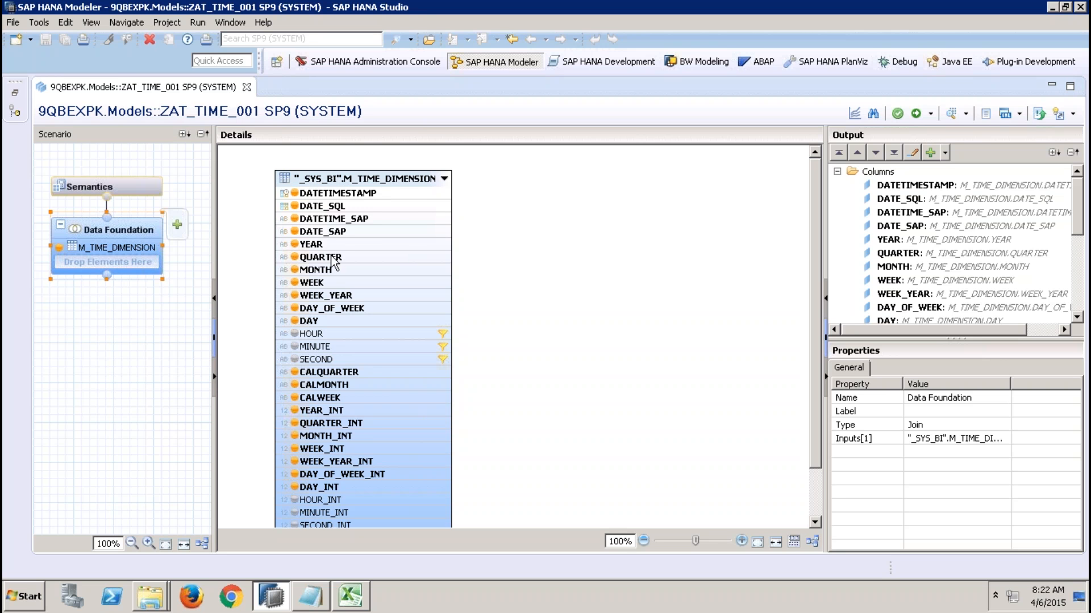
left_click(321, 207)
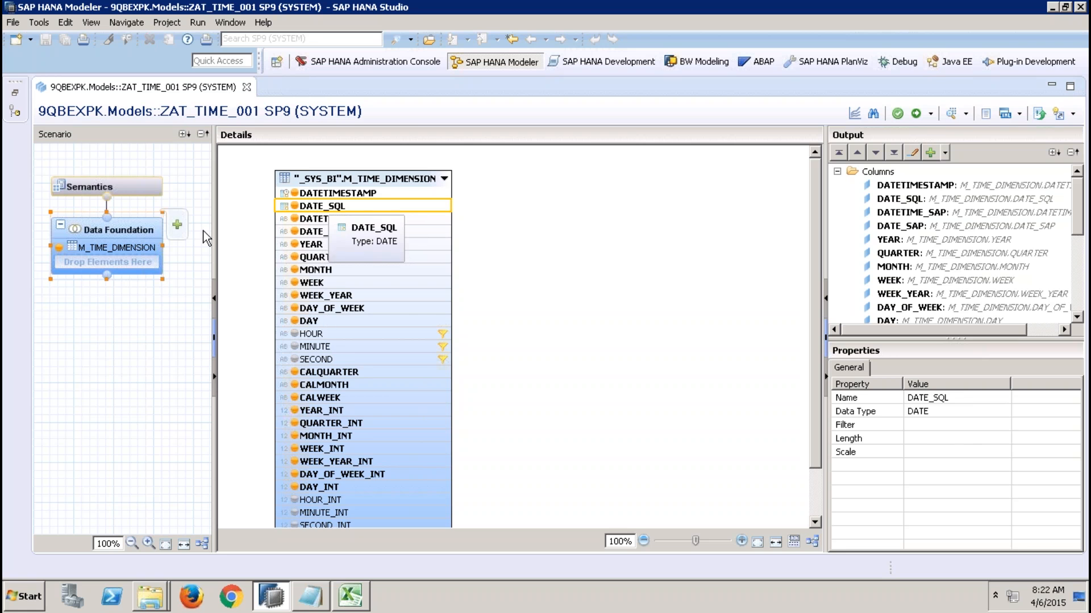
Examine the Gregorian_Hierarchy definition in the Semantics node and close it without changes.
left_click(159, 187)
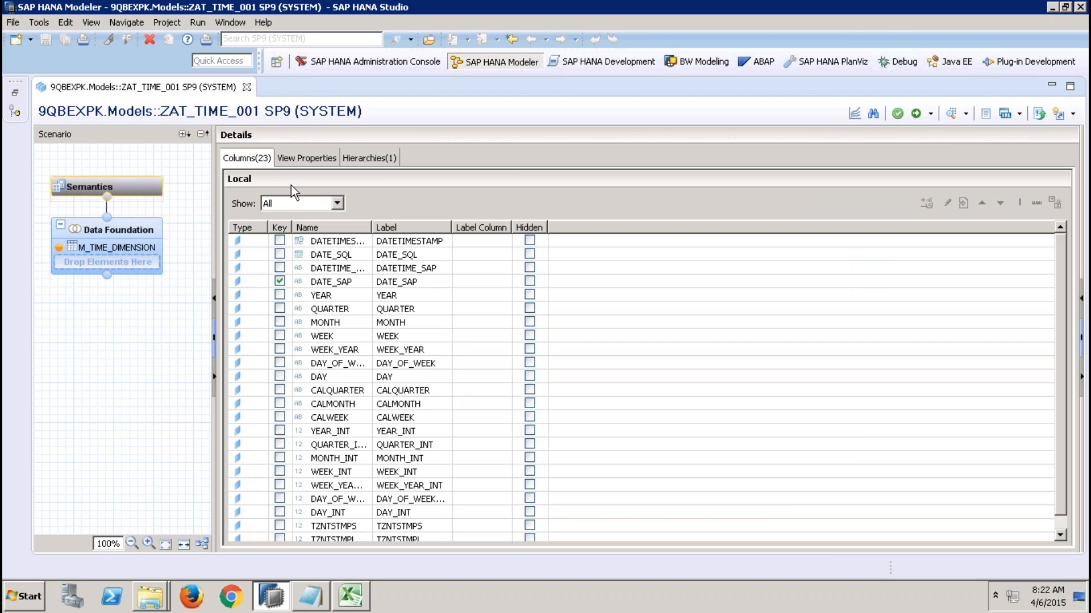
left_click(346, 157)
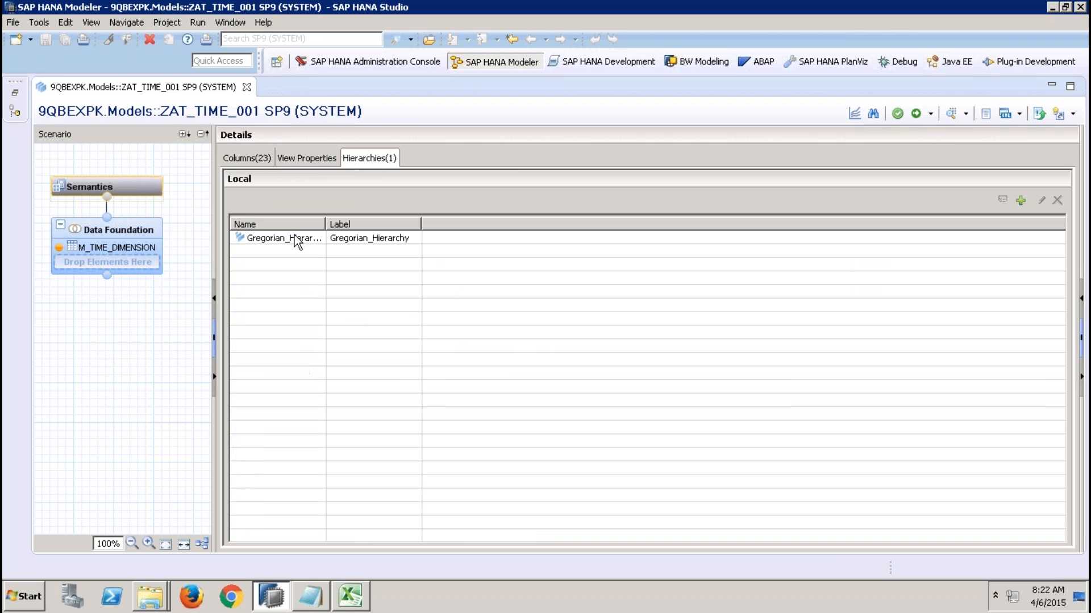
double_click(294, 236)
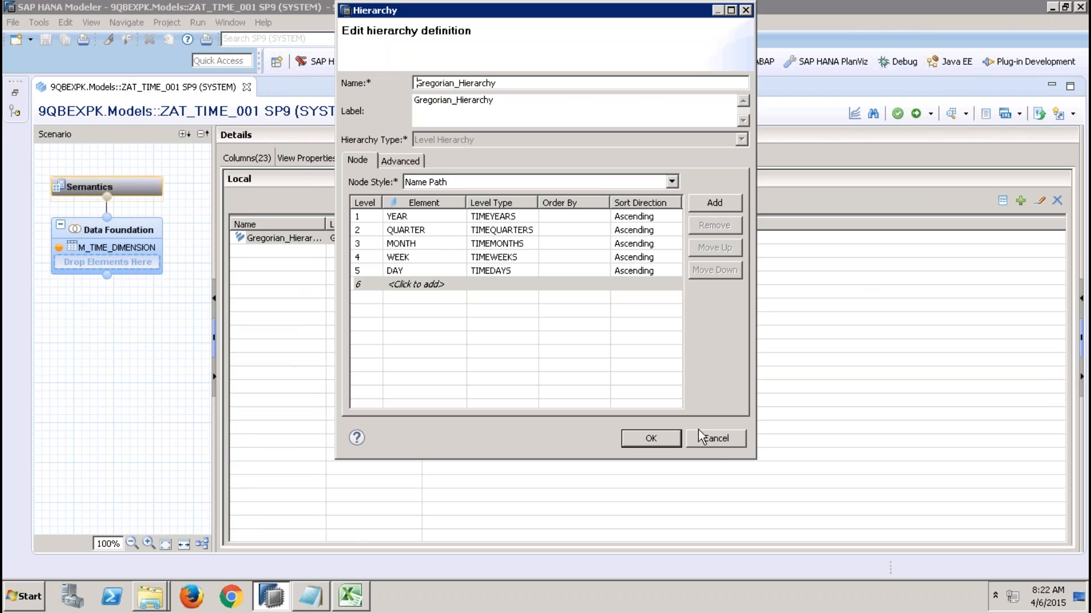
left_click(715, 438)
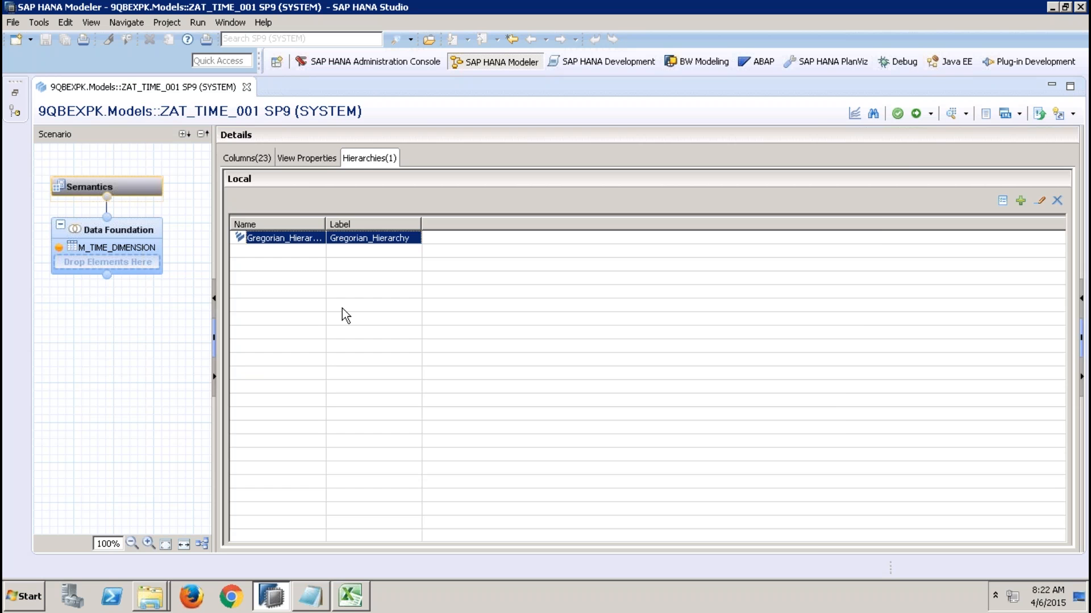
Return to the Data Foundation, activate ZAT_TIME_001 and close the job log.
left_click(131, 231)
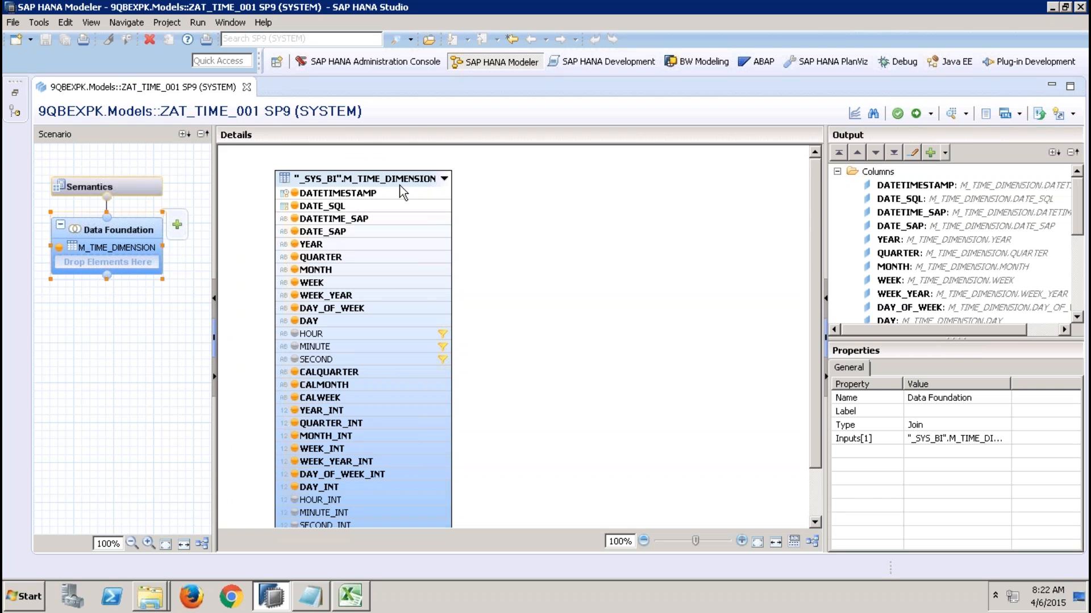
left_click(923, 112)
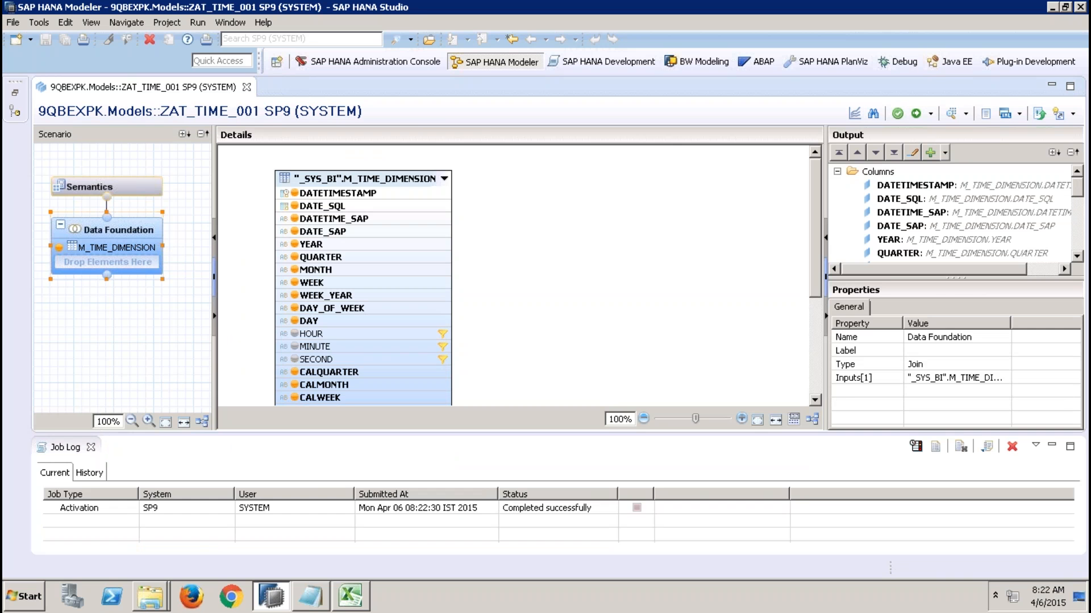
left_click(91, 447)
Restore the Systems view and start a new attribute view named ZAT_TIME_FY_001 in 9QBEXPK.Models with subtype Time.
left_click(13, 90)
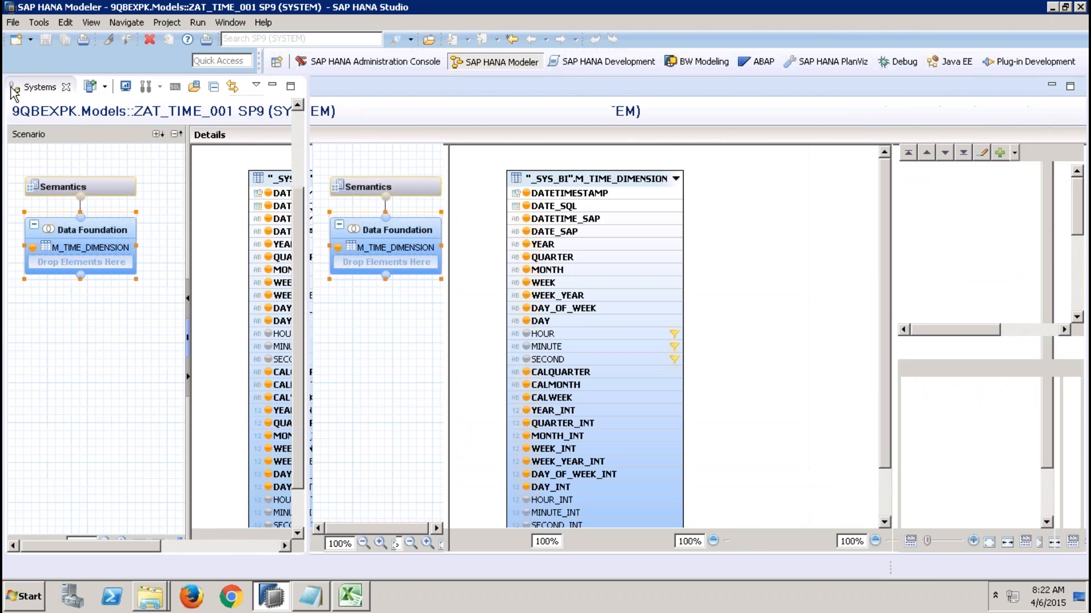
right_click(161, 352)
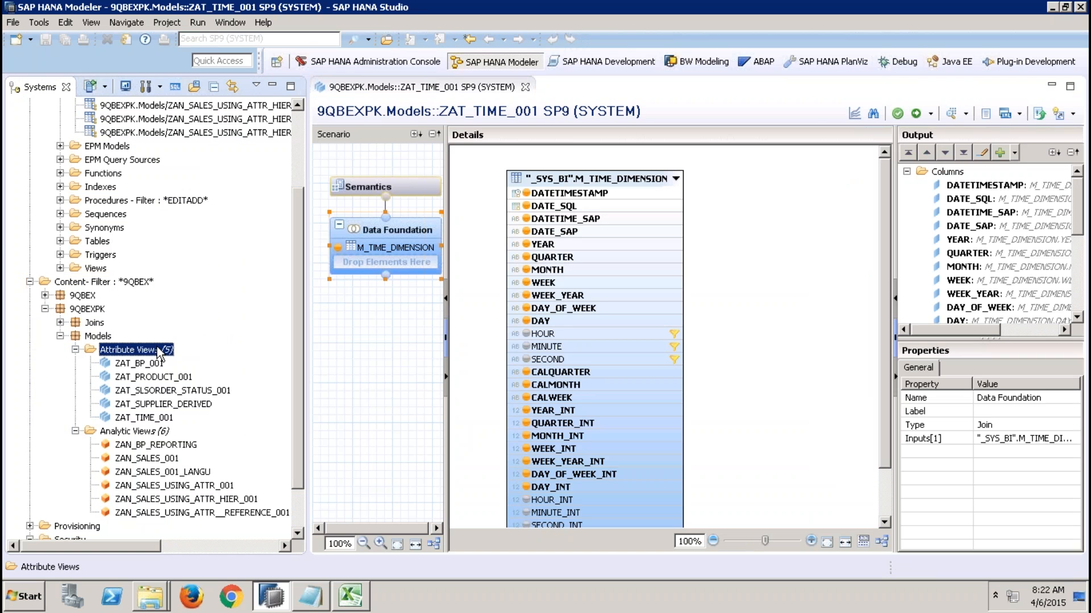
left_click(182, 373)
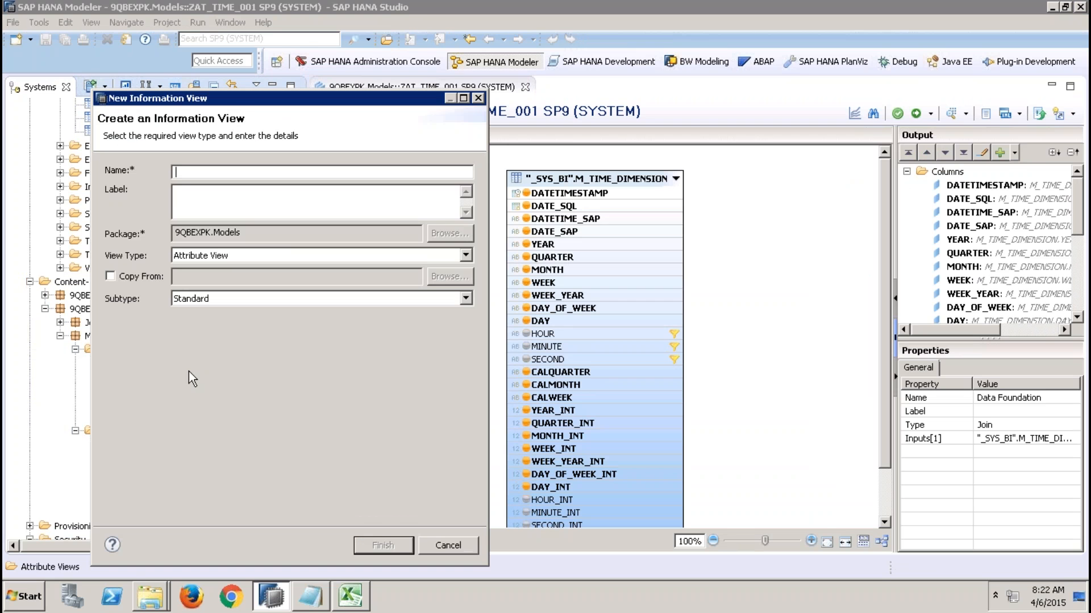
type("ZAT_TIME_FY_001")
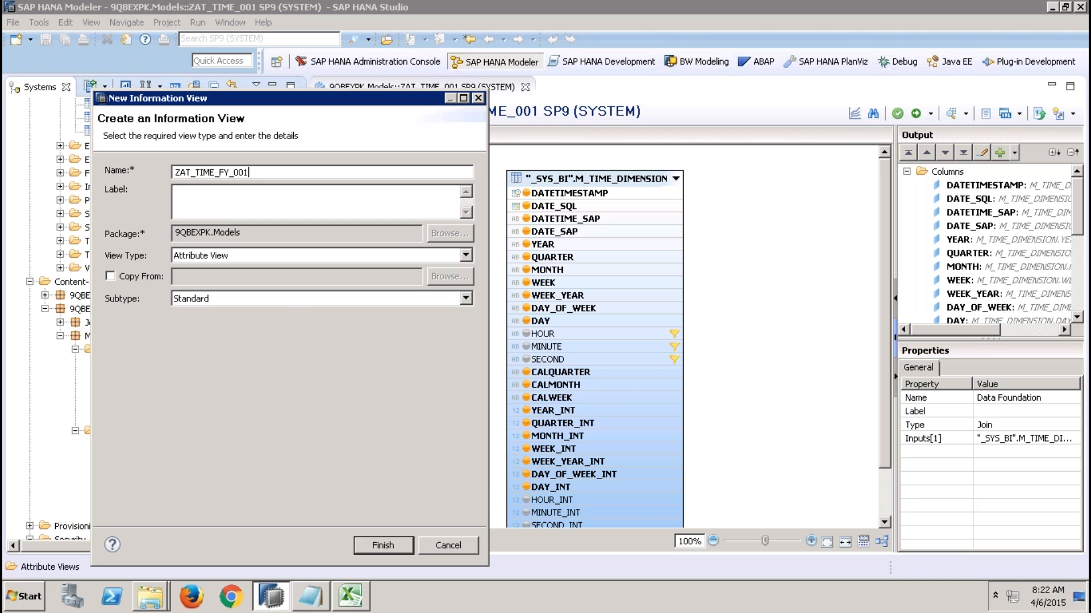
left_click(302, 297)
left_click(253, 322)
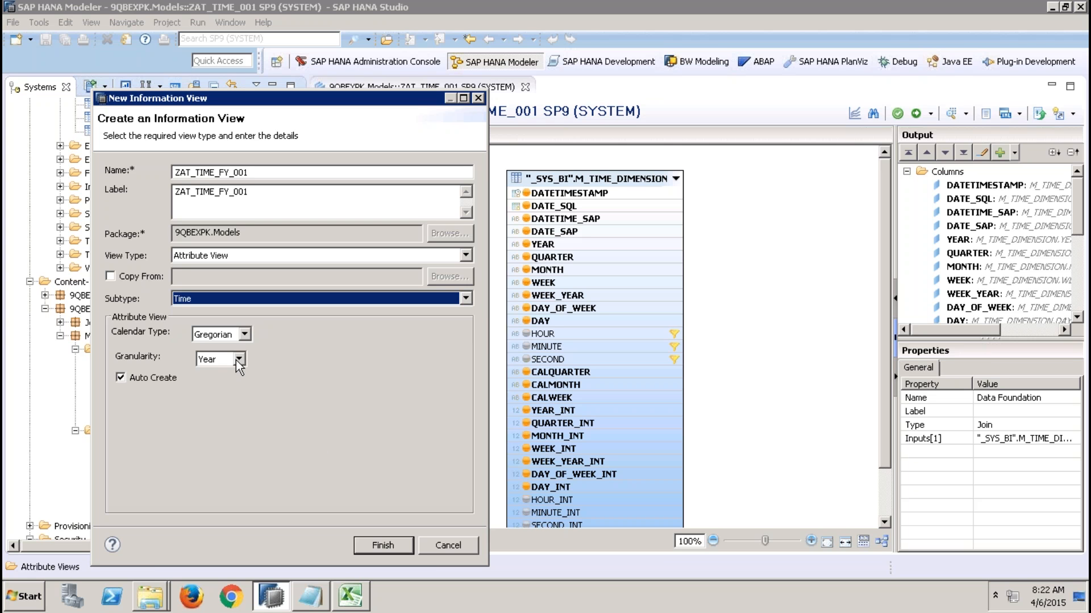
Set the calendar type to Fiscal with variant schema SAPABAP1 and variant K4:000, and create the attribute view.
left_click(238, 336)
left_click(214, 357)
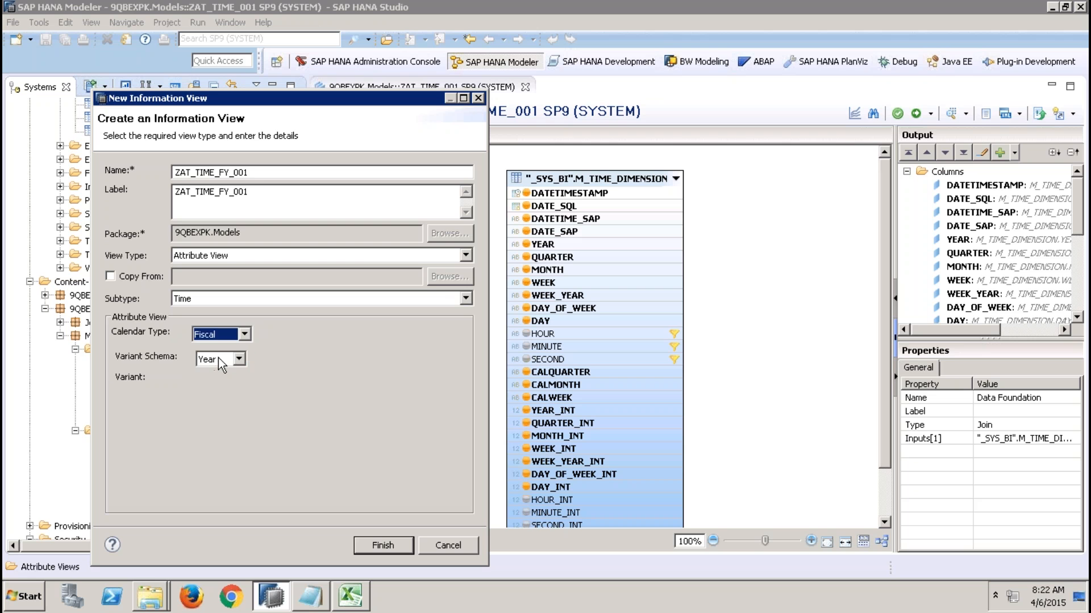
left_click(227, 359)
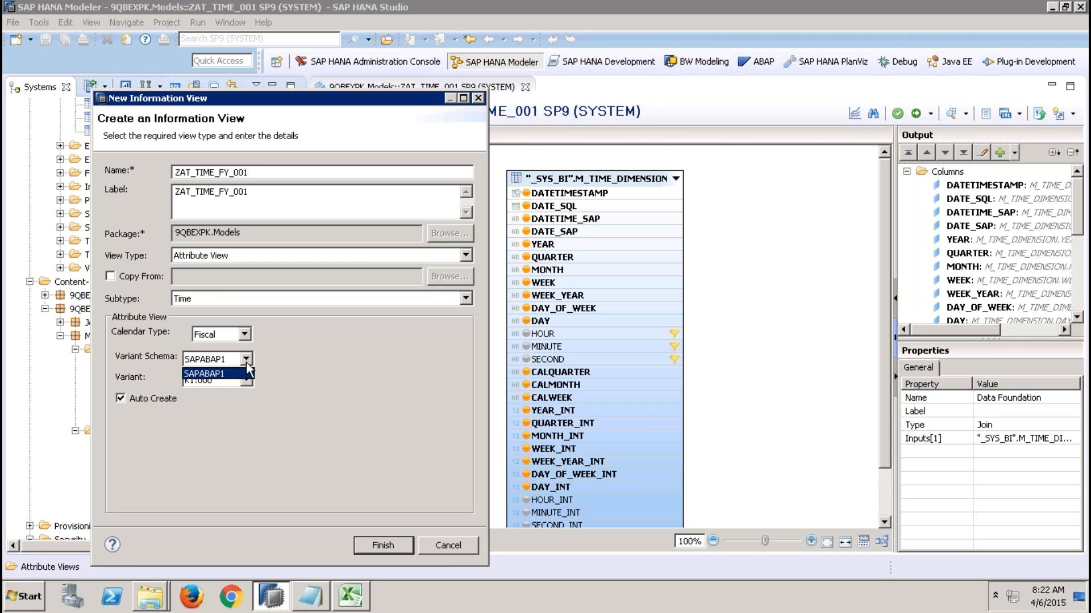
left_click(250, 372)
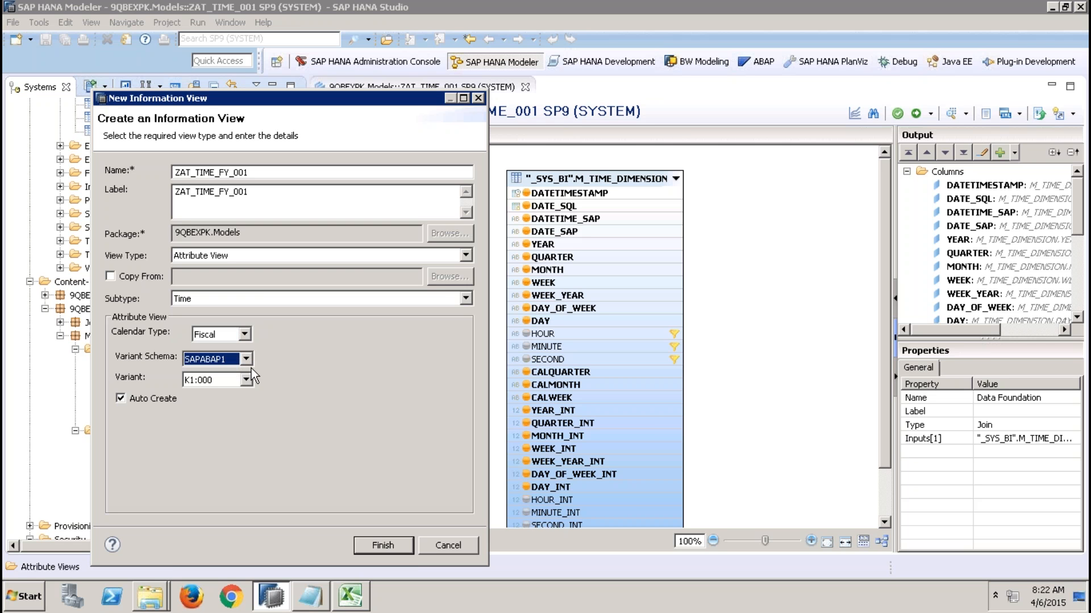
left_click(244, 380)
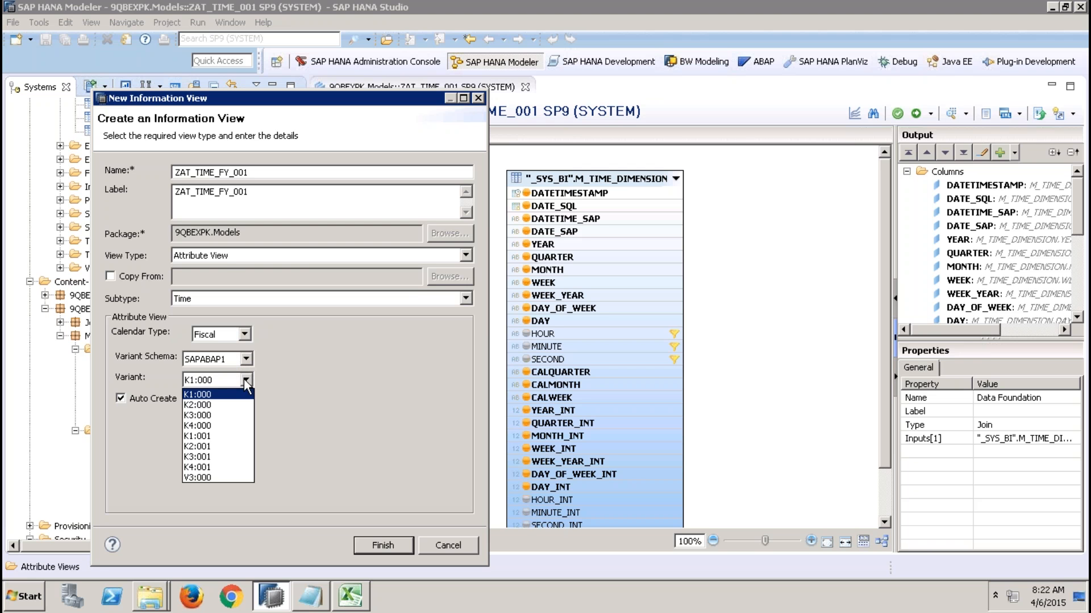
left_click(206, 425)
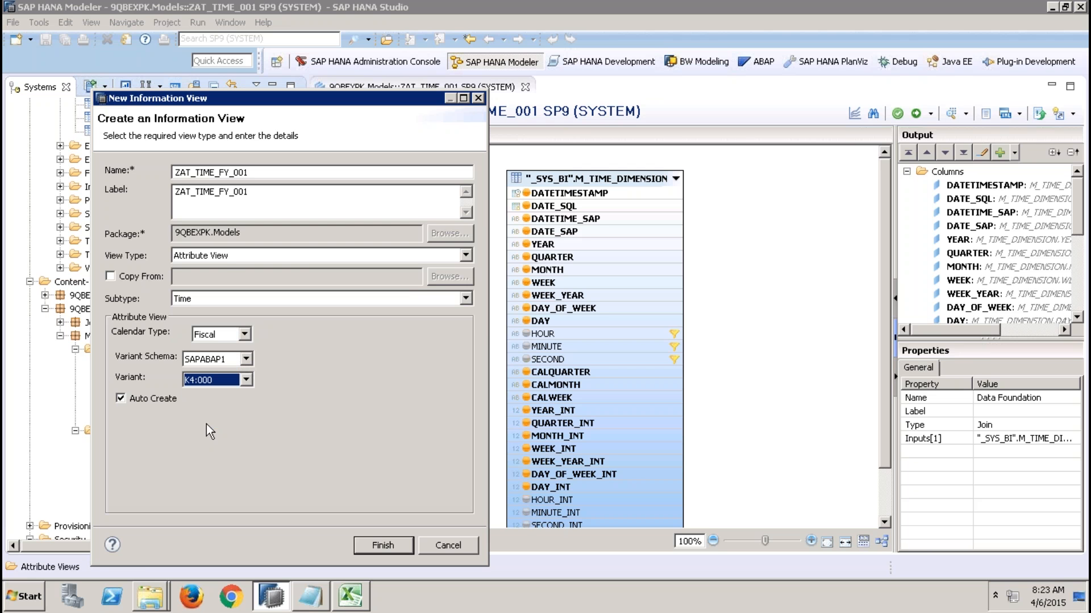
left_click(371, 540)
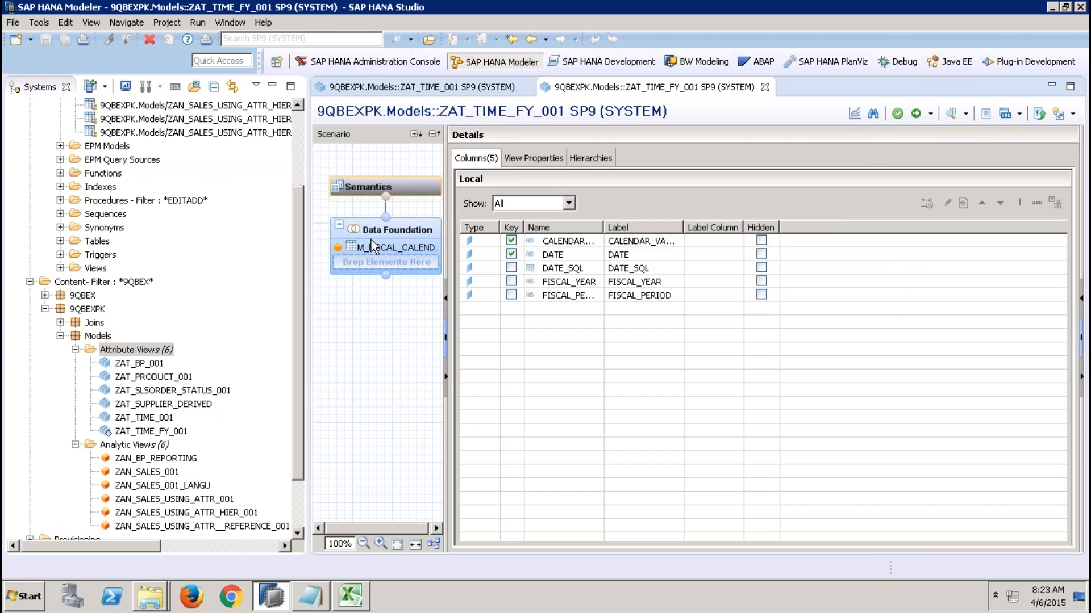
Review the M_FISCAL_CALENDAR table and the Semantics columns with the Systems view minimized, and activate ZAT_TIME_FY_001.
left_click(370, 240)
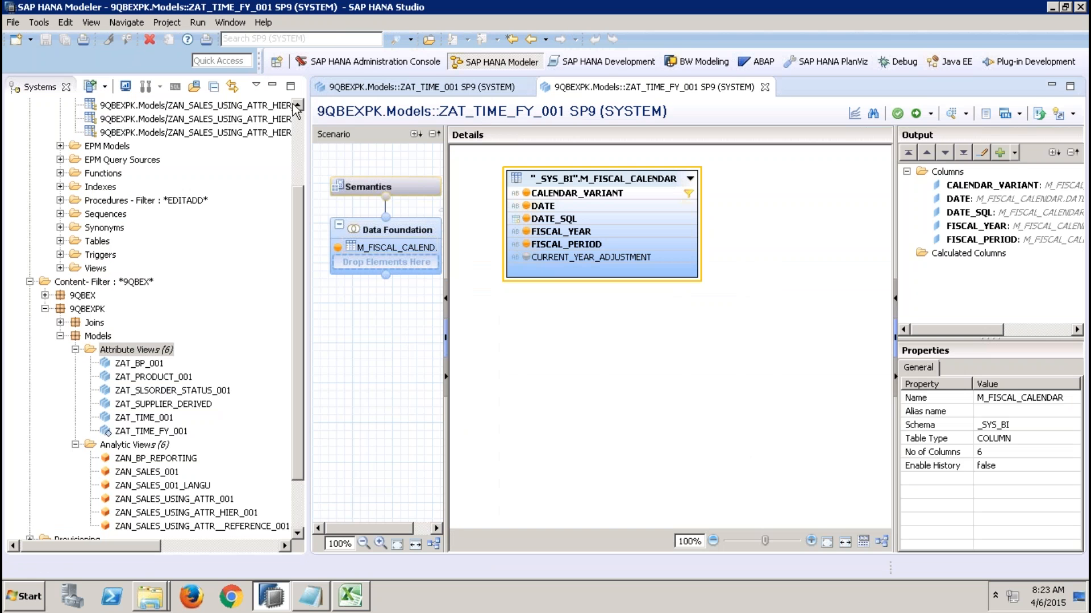
left_click(272, 86)
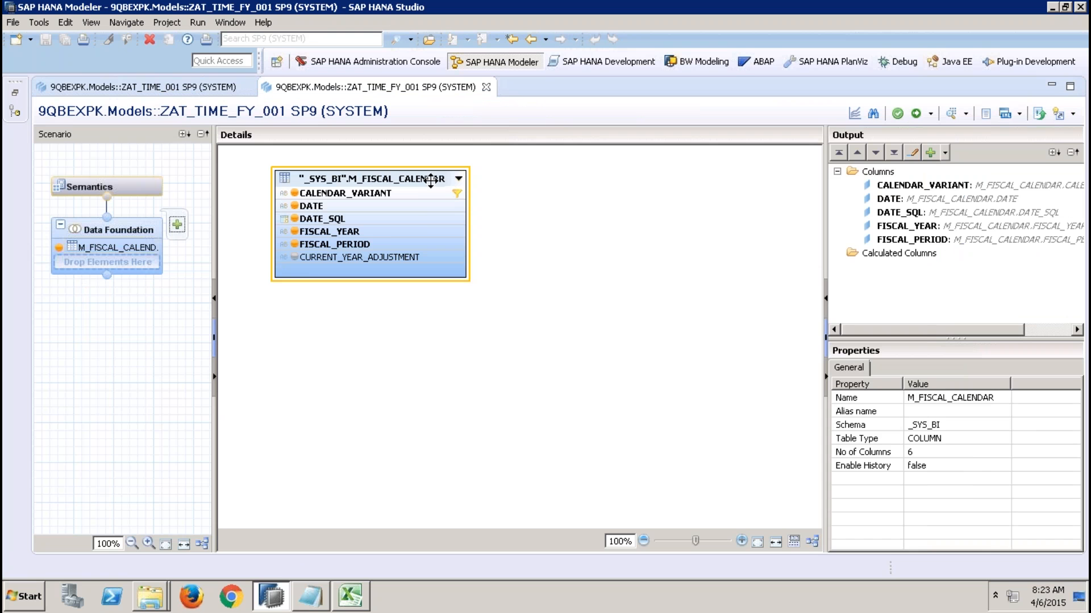
left_click(148, 189)
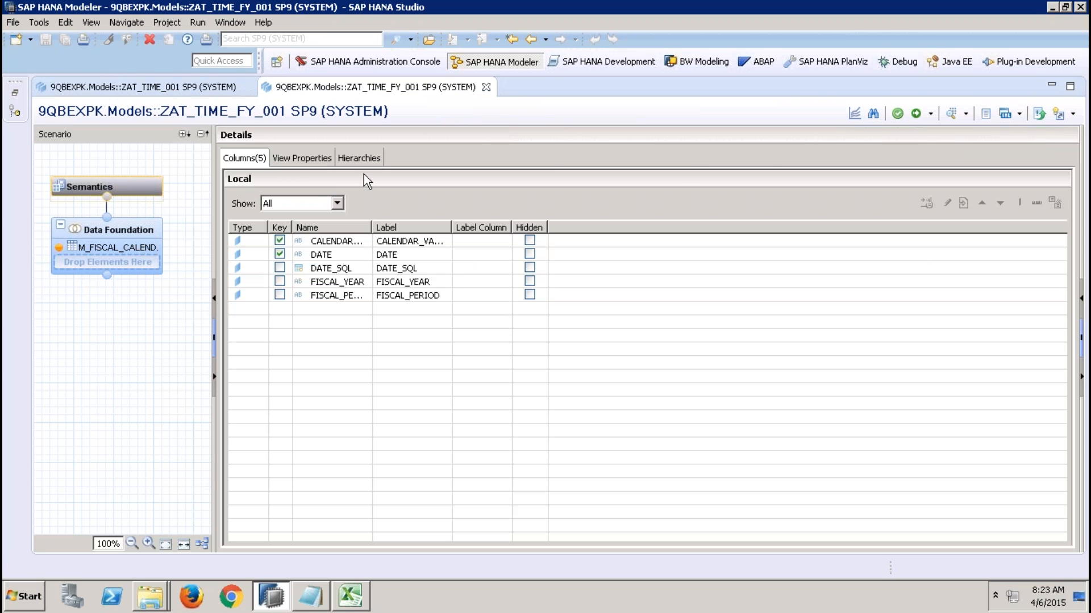
left_click(916, 113)
left_click(139, 233)
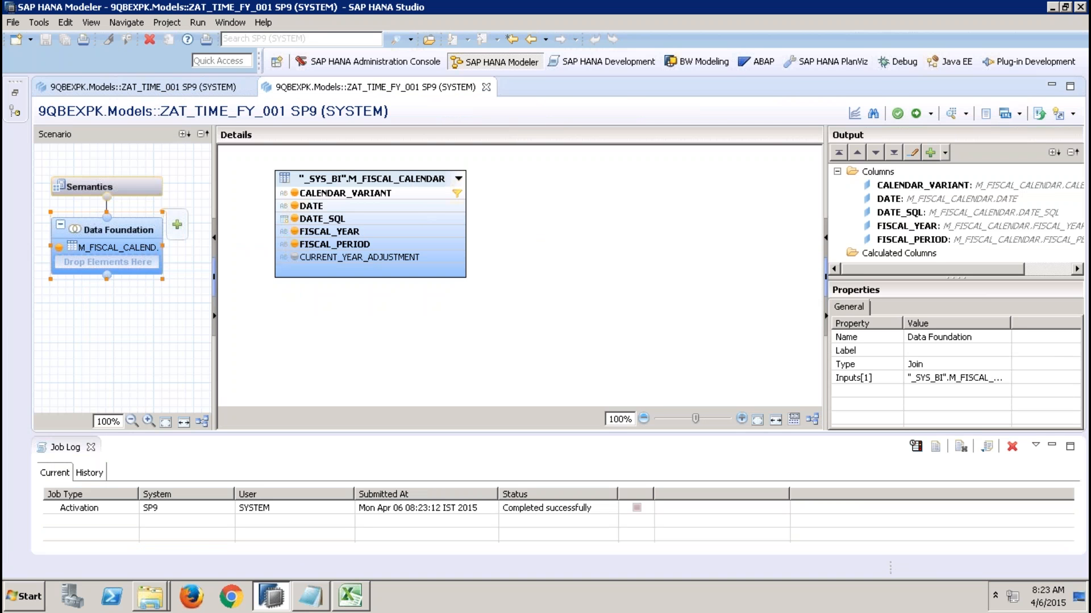
Compare the source tables M_TIME_DIMENSION in ZAT_TIME_001 and M_FISCAL_CALENDAR in ZAT_TIME_FY_001.
left_click(183, 86)
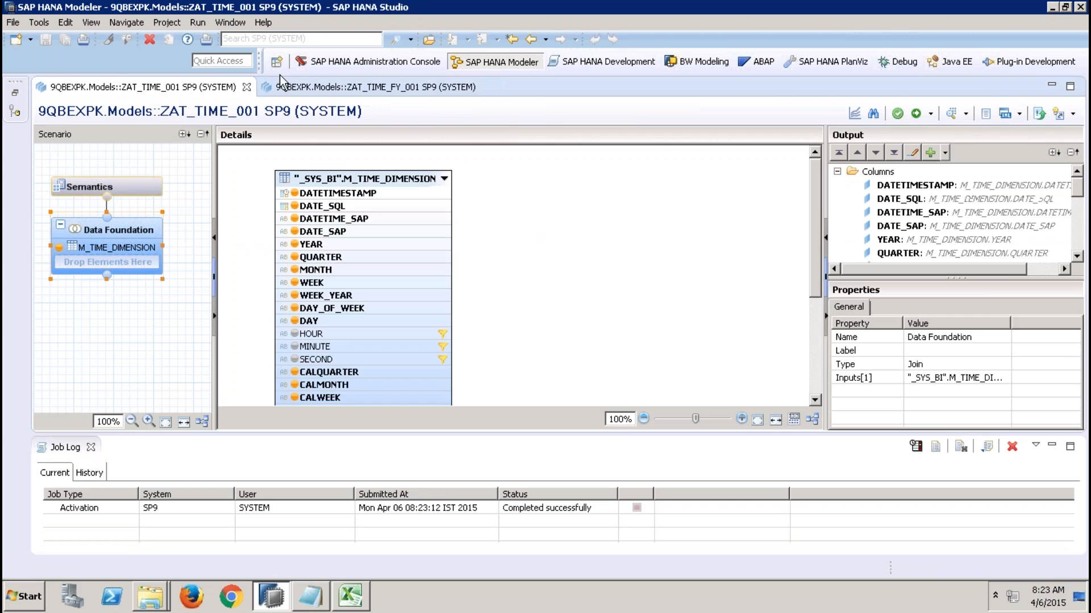
left_click(335, 88)
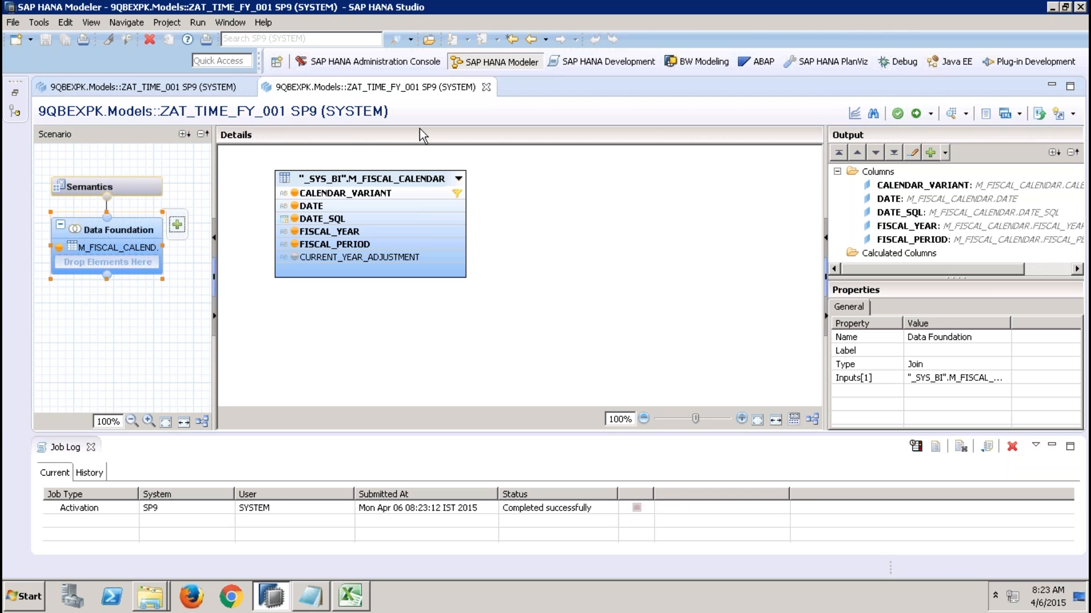
left_click(176, 88)
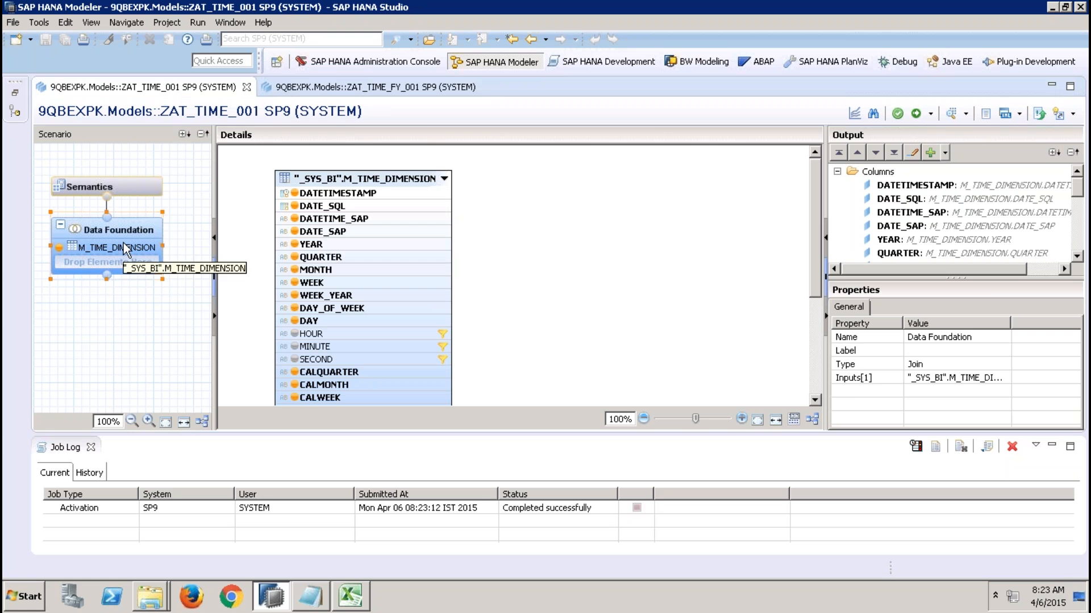
left_click(437, 189)
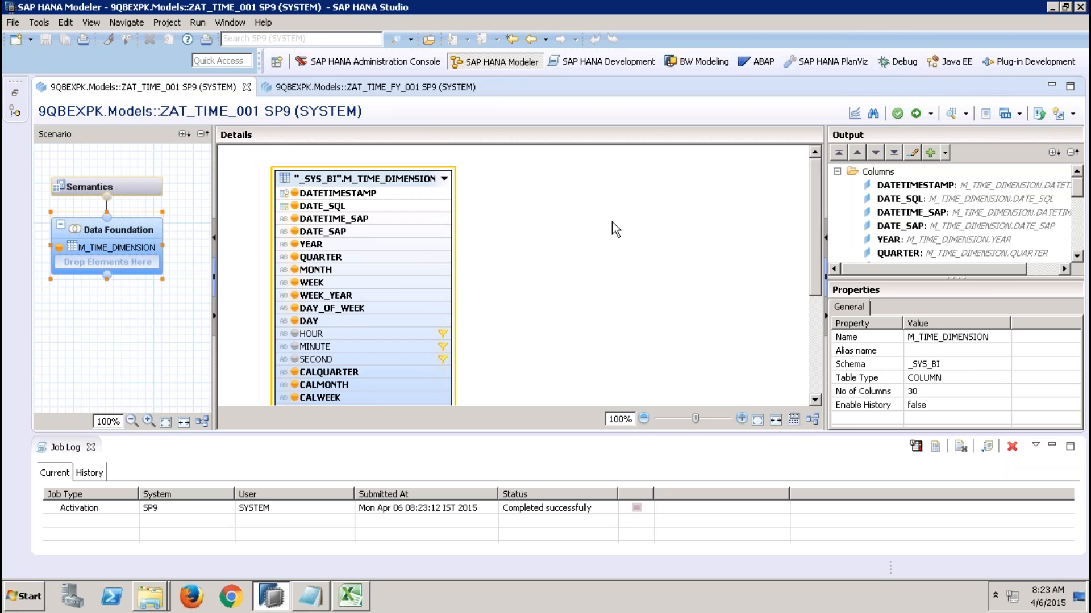
left_click(430, 91)
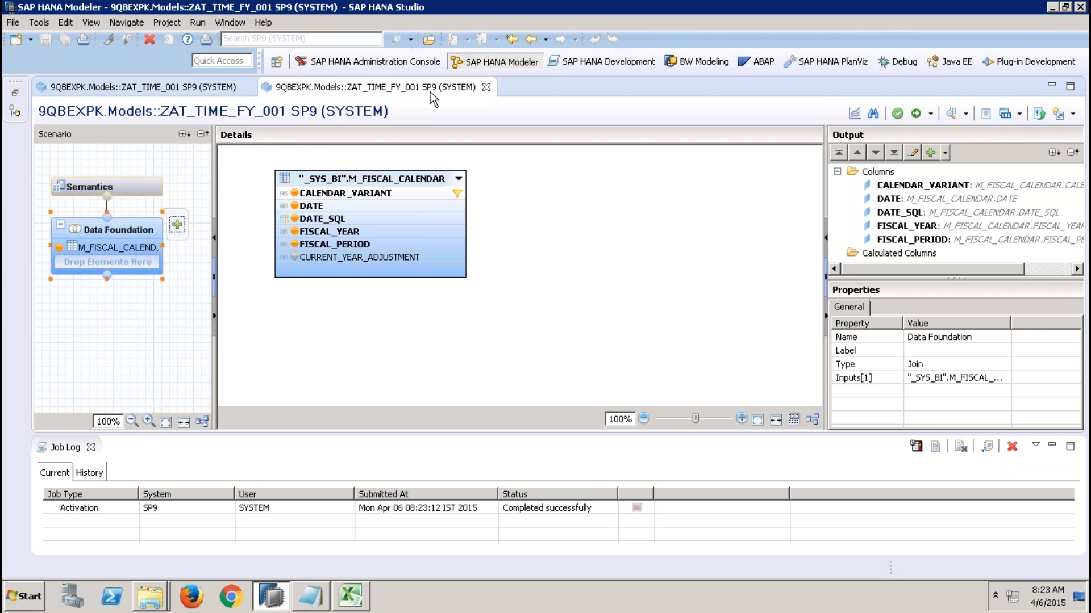
left_click(192, 87)
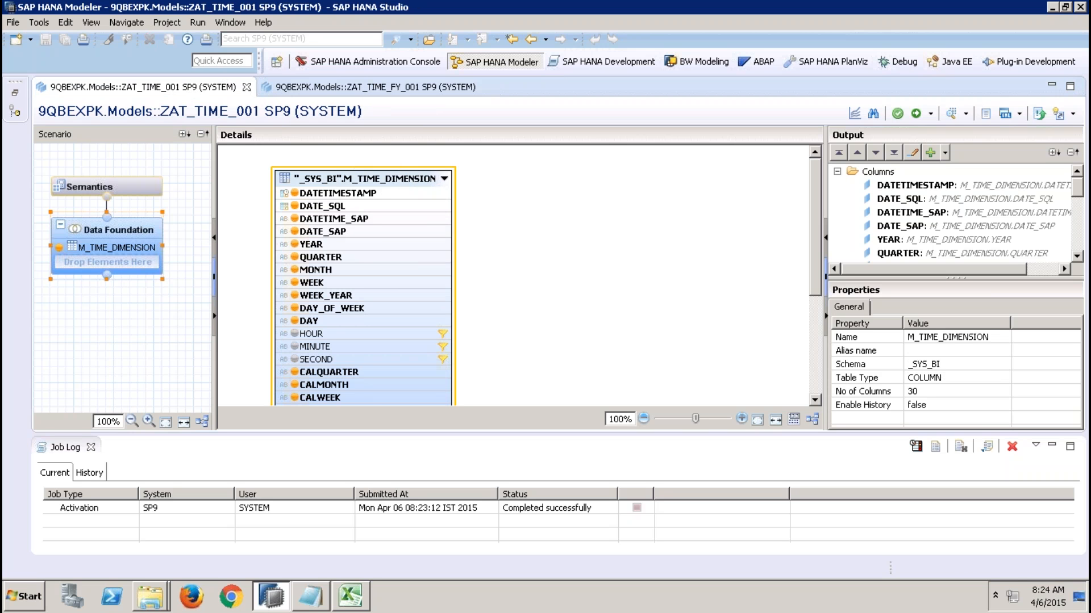
Restore the Systems view and filter the Catalog schemas by the pattern _SYS_BI.
left_click(16, 95)
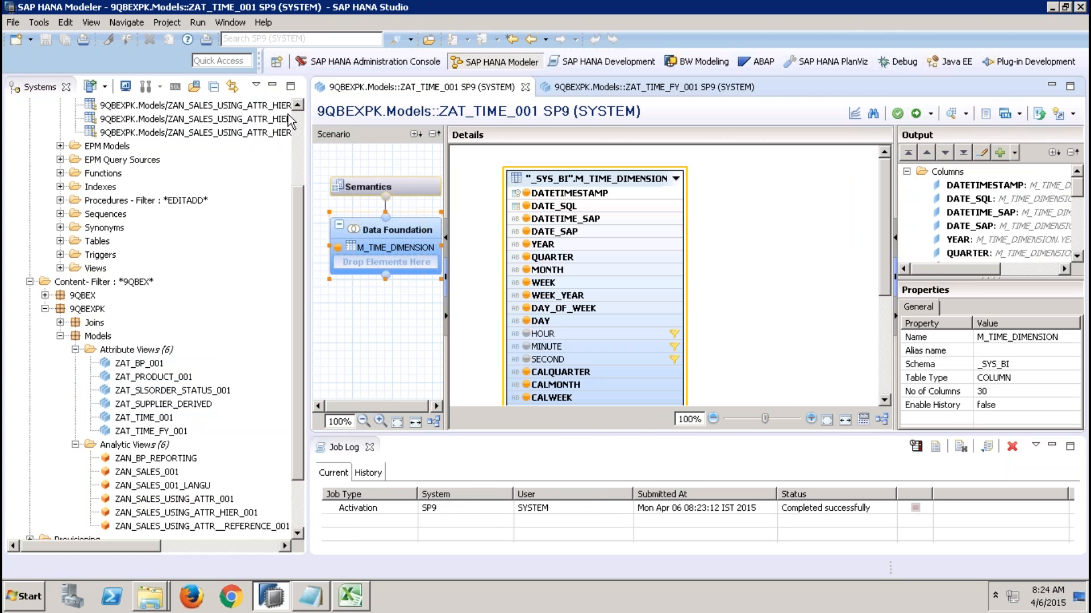
left_click(153, 147)
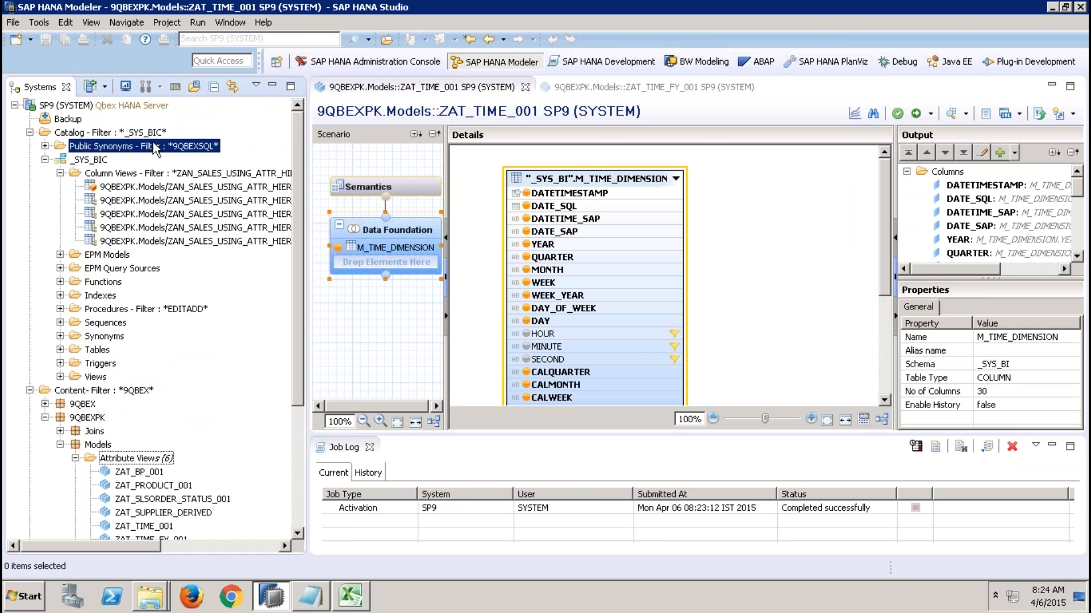
right_click(139, 133)
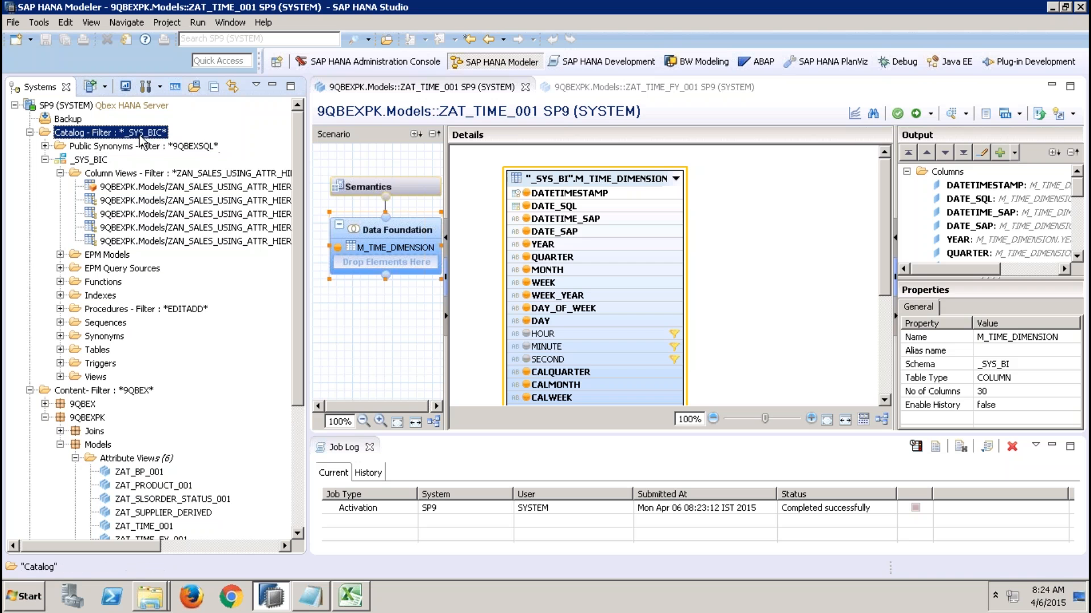
left_click(175, 265)
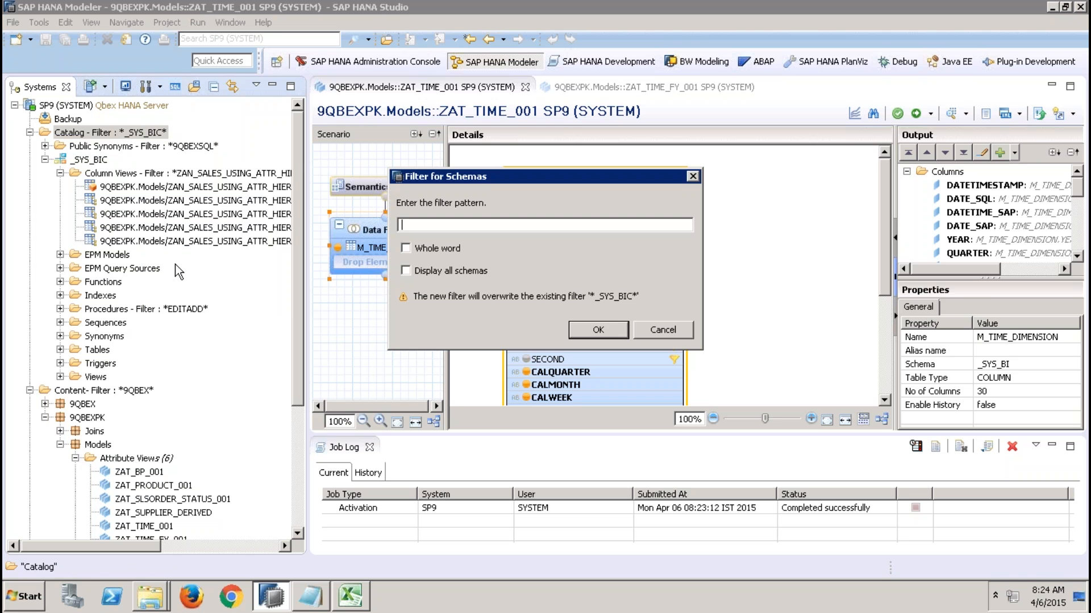
type("_SYS_BI")
key("Return")
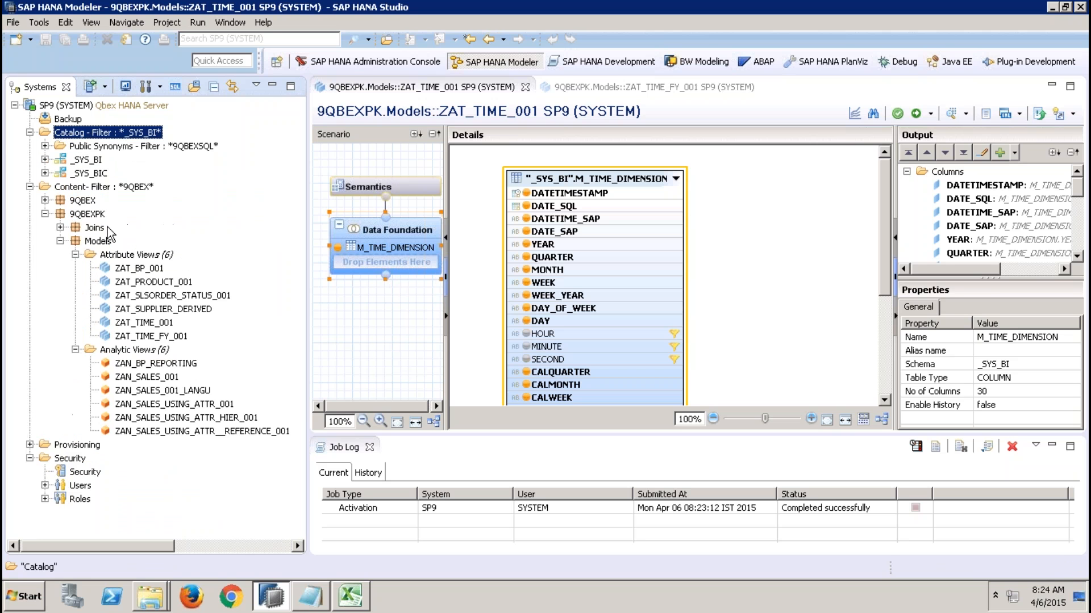
Expand the tables of the _SYS_BI schema and locate M_TIME_DIMENSION and M_FISCAL_CALENDAR.
left_click(45, 160)
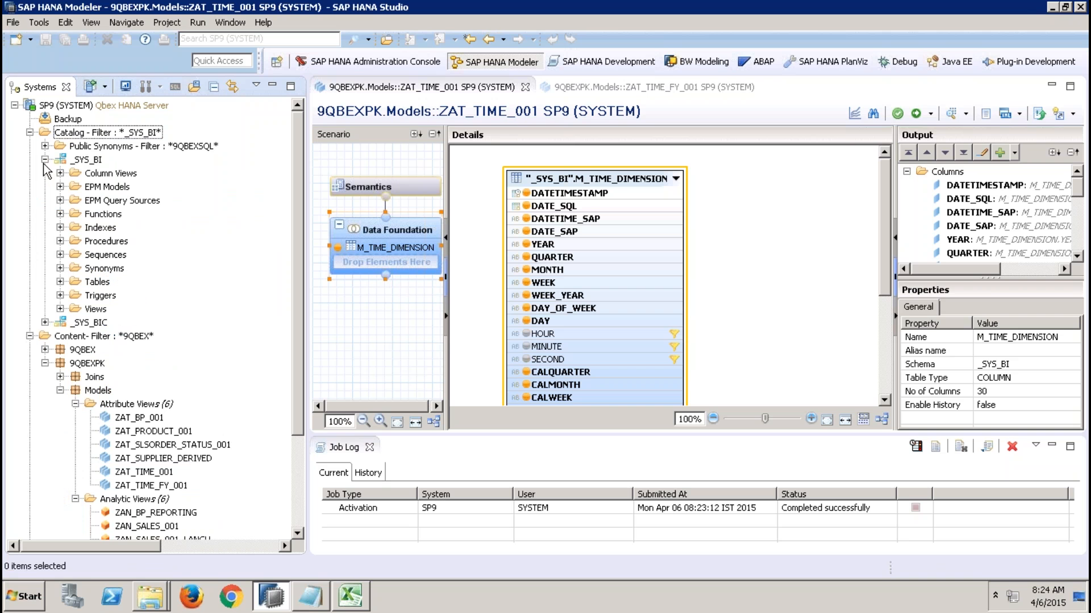
left_click(59, 281)
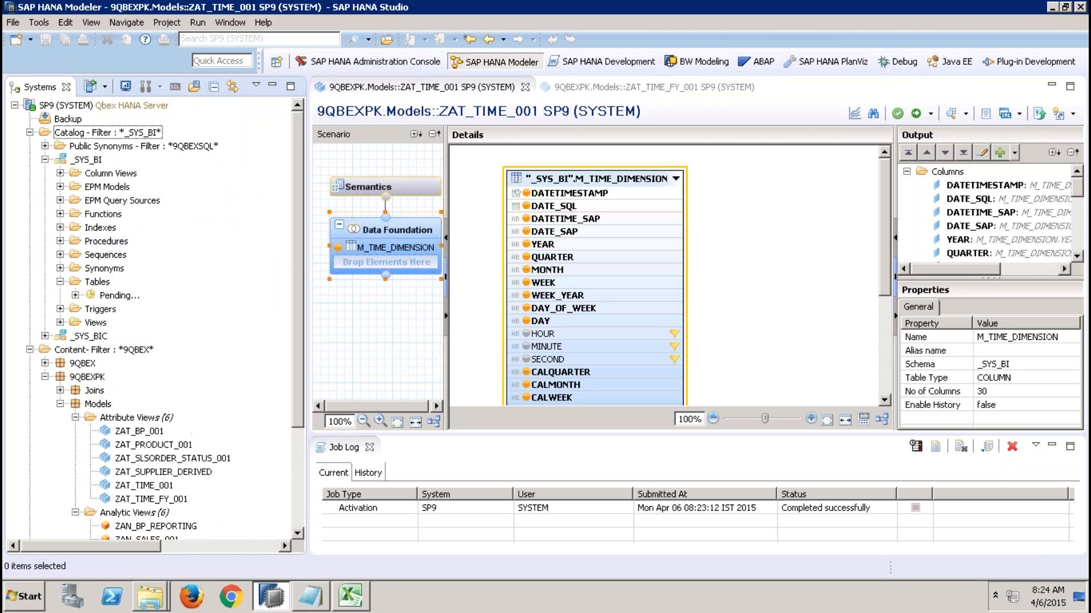
left_click_drag(298, 233, 291, 300)
left_click(151, 391)
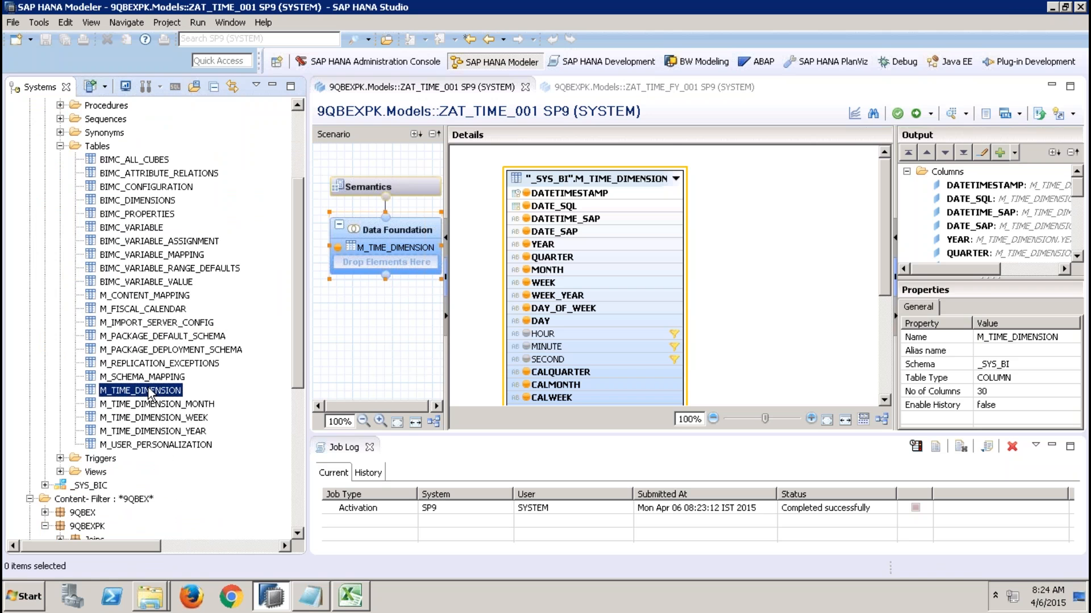
left_click(147, 311)
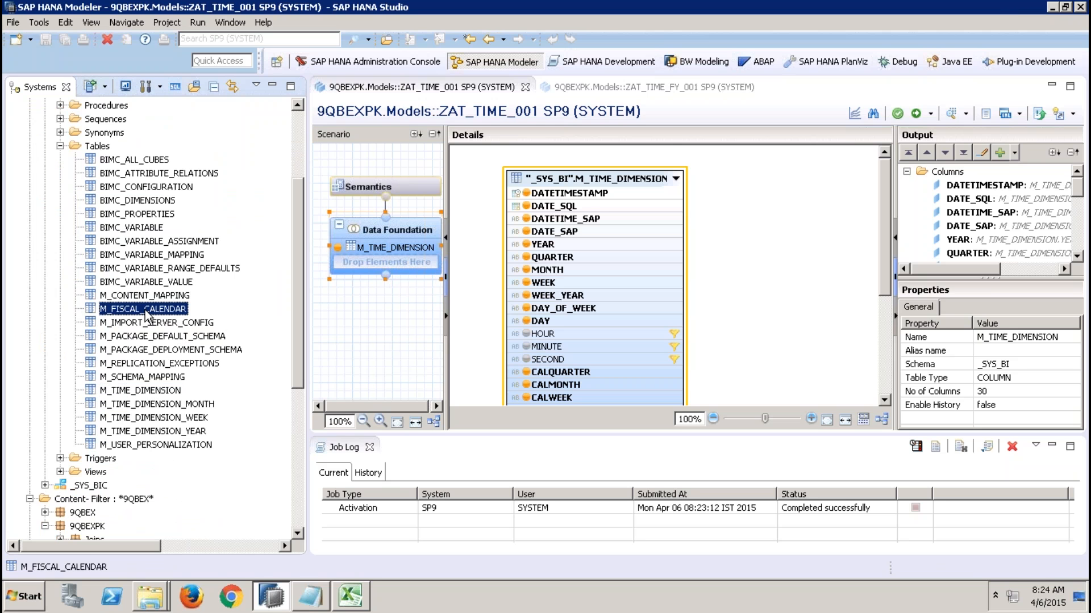
Preview the raw data of the M_TIME_DIMENSION table and close the preview.
left_click(159, 392)
right_click(161, 394)
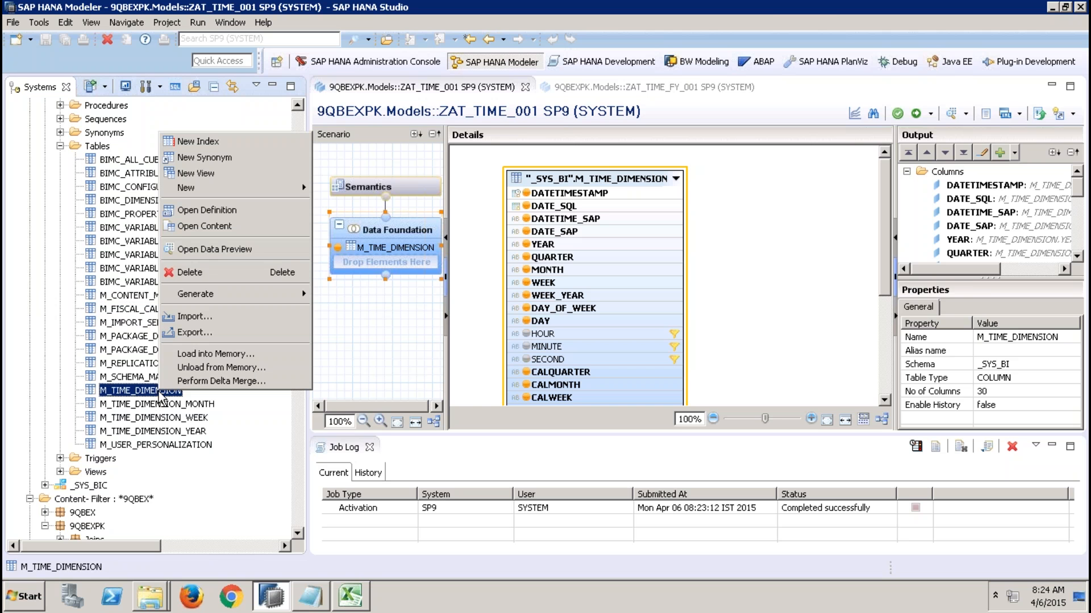
left_click(231, 249)
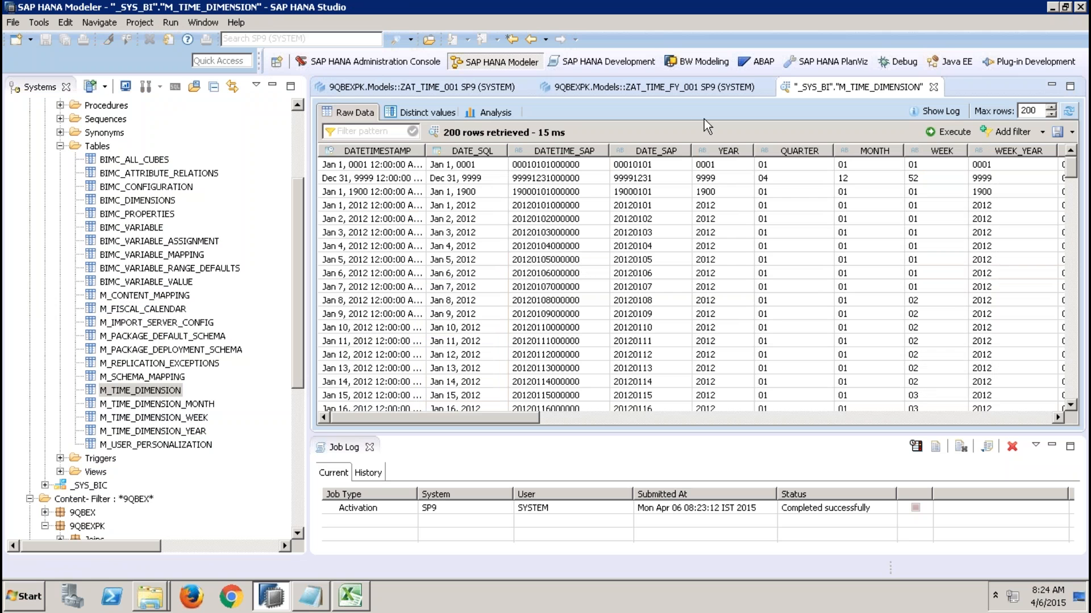
left_click(933, 87)
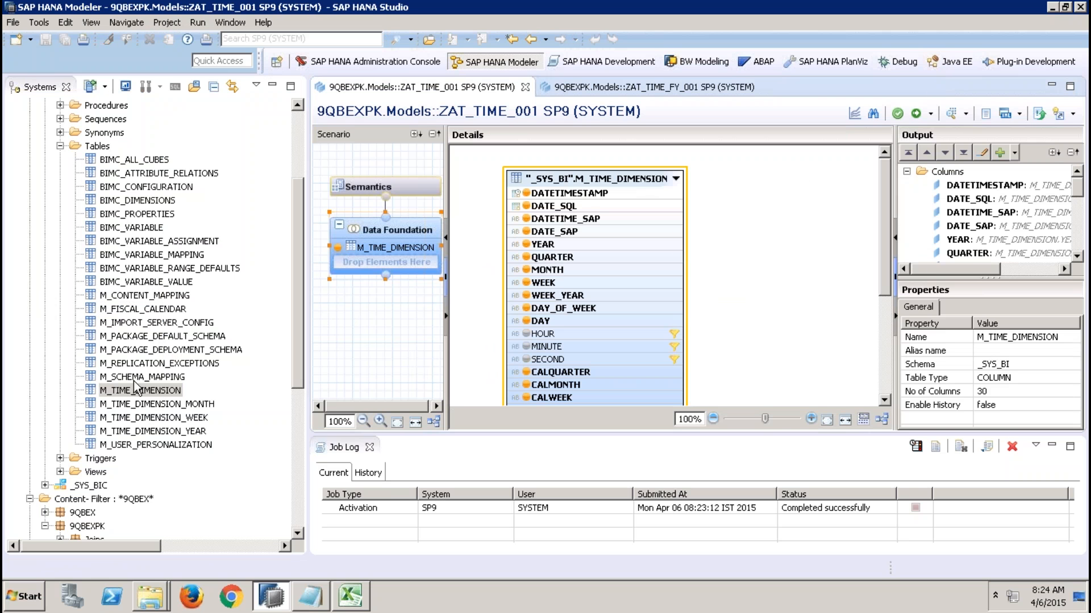
Delete all rows of the M_TIME_DIMENSION table in the _SYS_BI schema, keeping the catalog object.
left_click(138, 392)
right_click(138, 392)
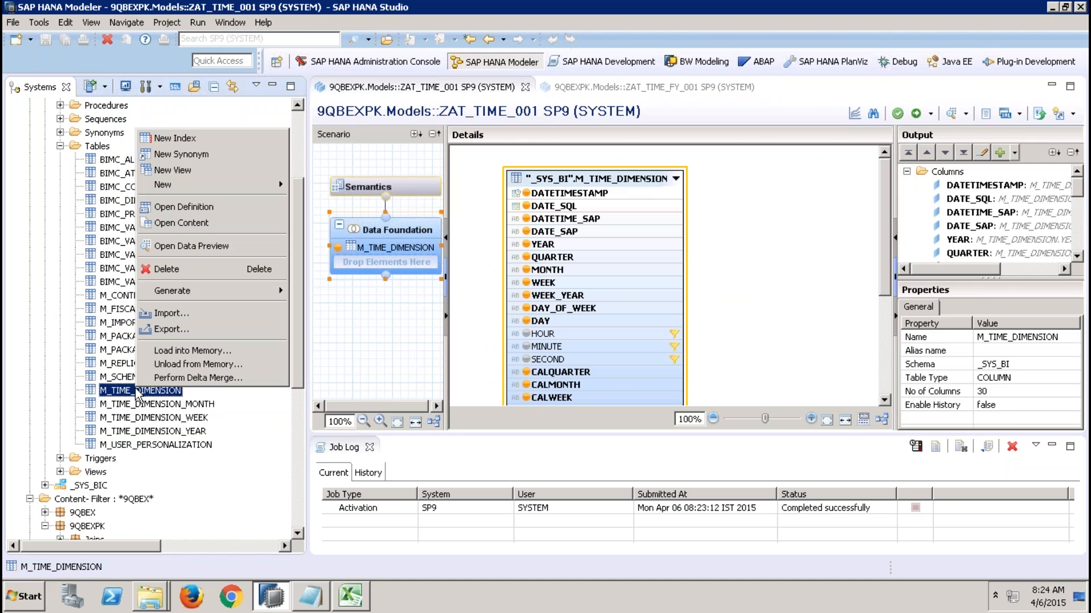
left_click(177, 271)
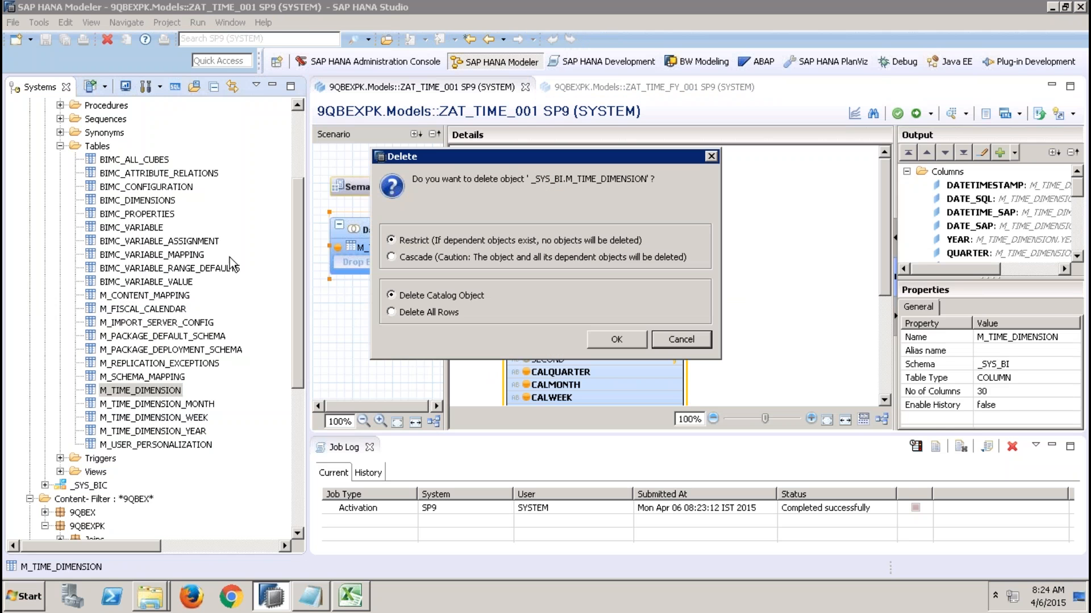
left_click(414, 310)
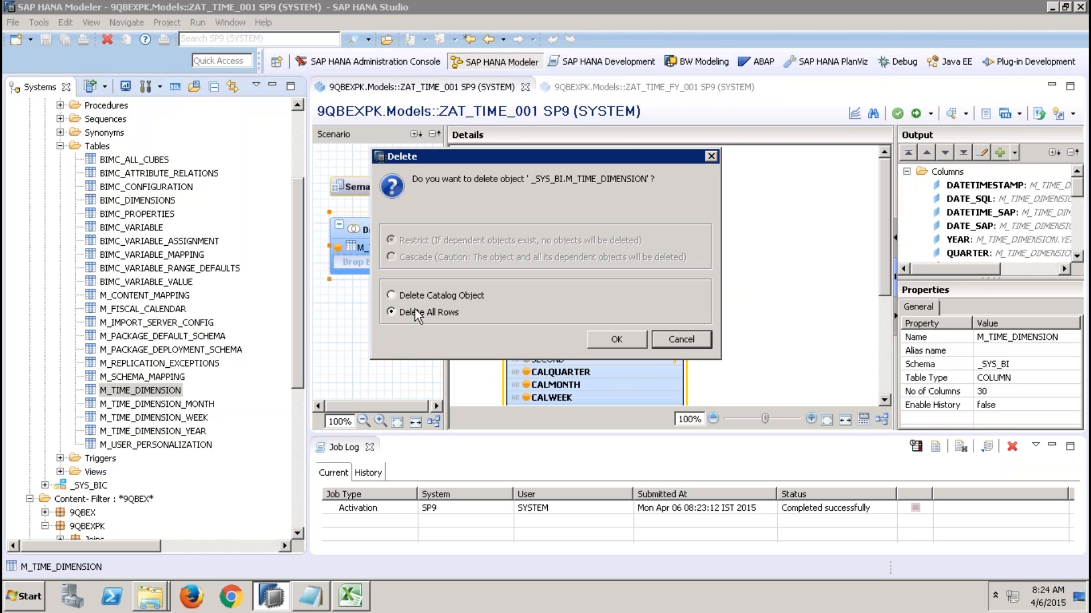
left_click(616, 339)
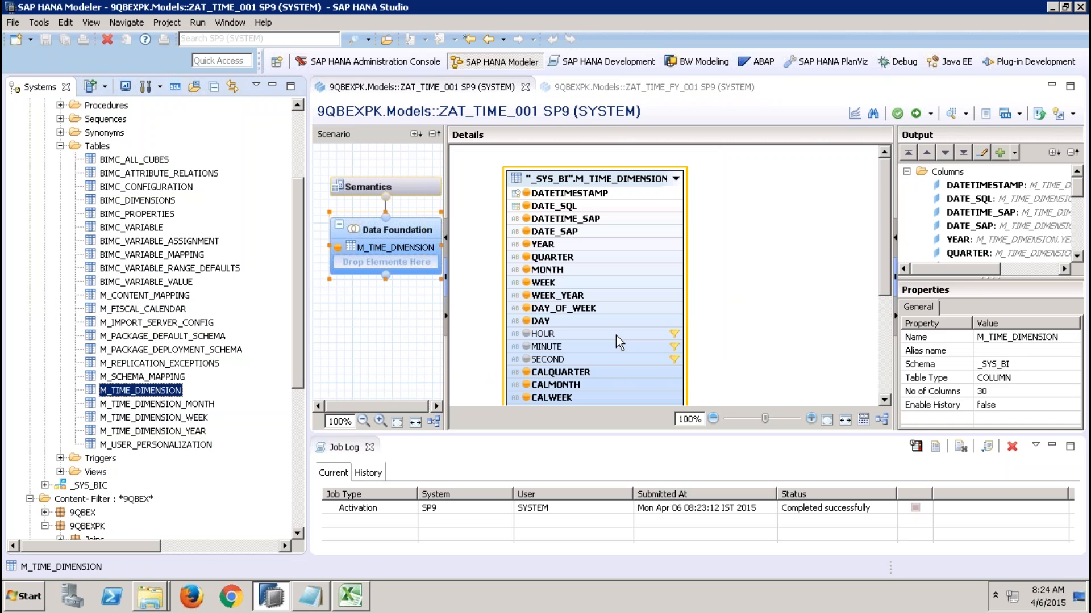
Preview the raw data of the M_TIME_DIMENSION table and of the ZAT_TIME_001 attribute view.
right_click(164, 392)
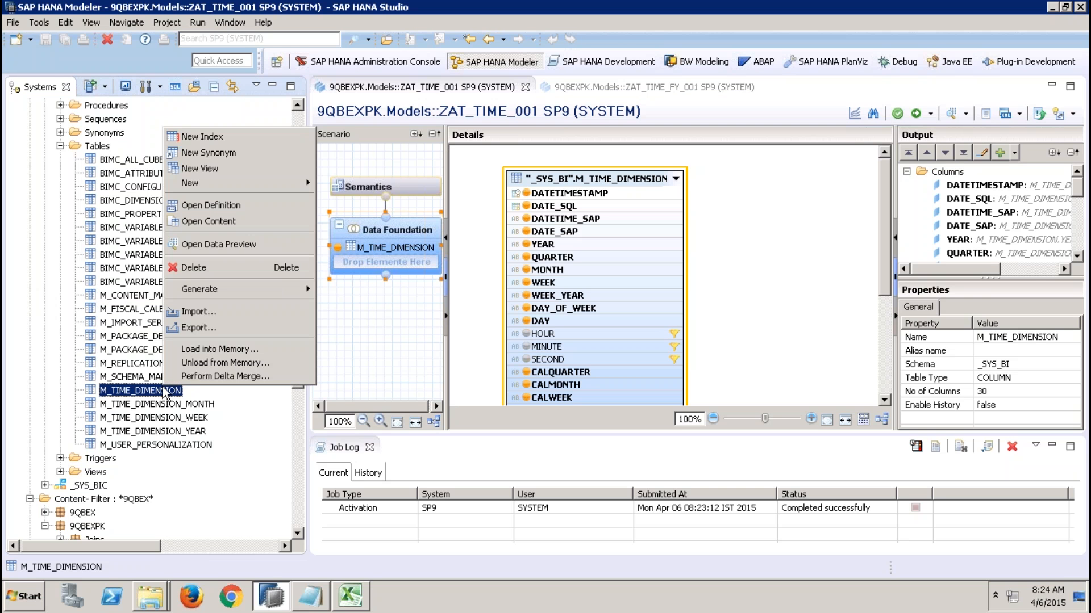
left_click(250, 245)
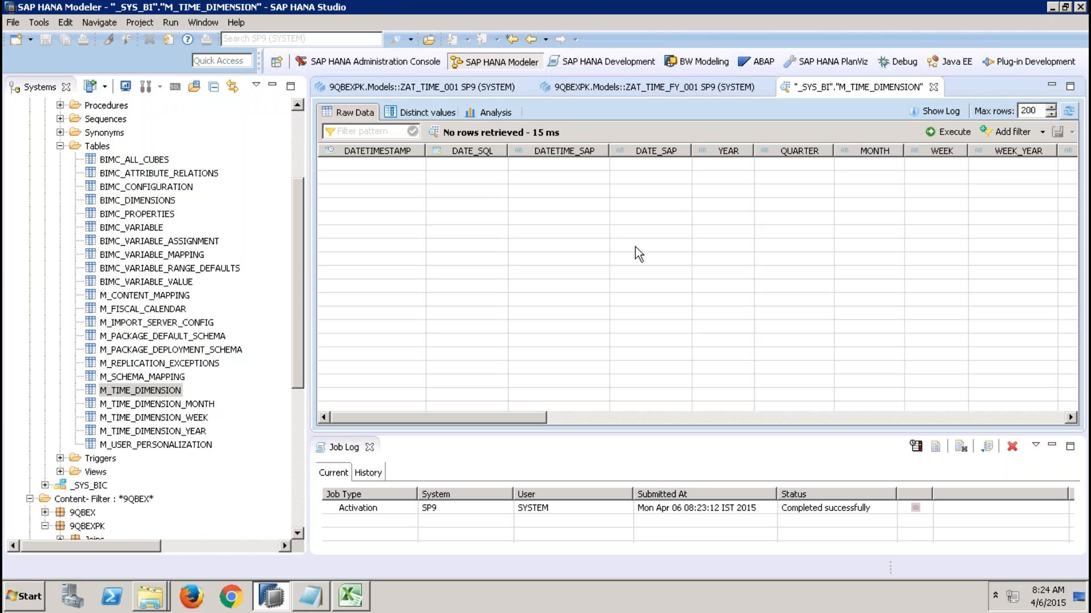
left_click(435, 85)
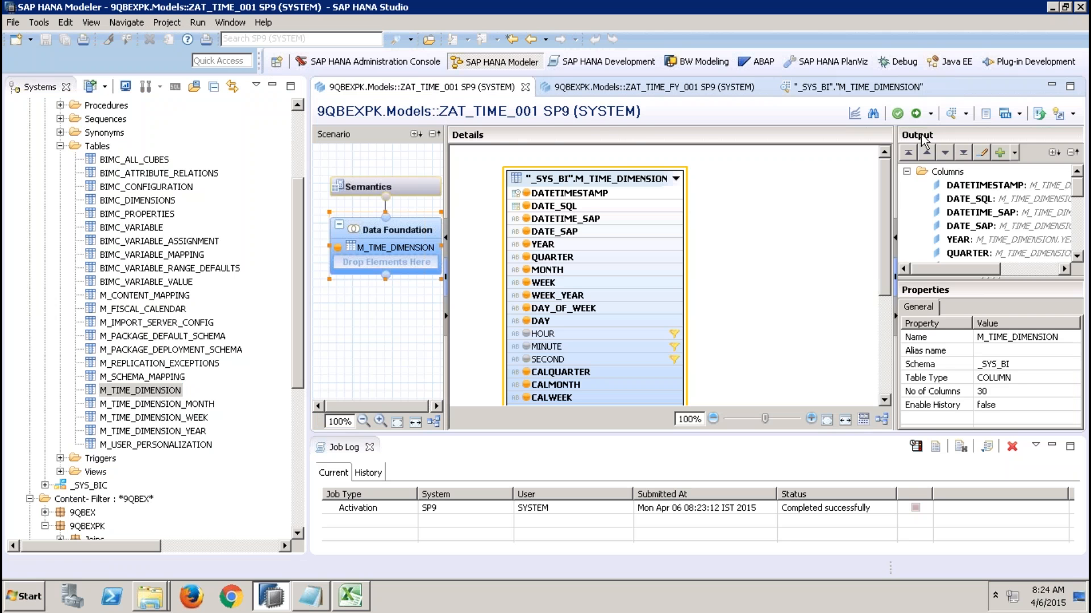
left_click(948, 114)
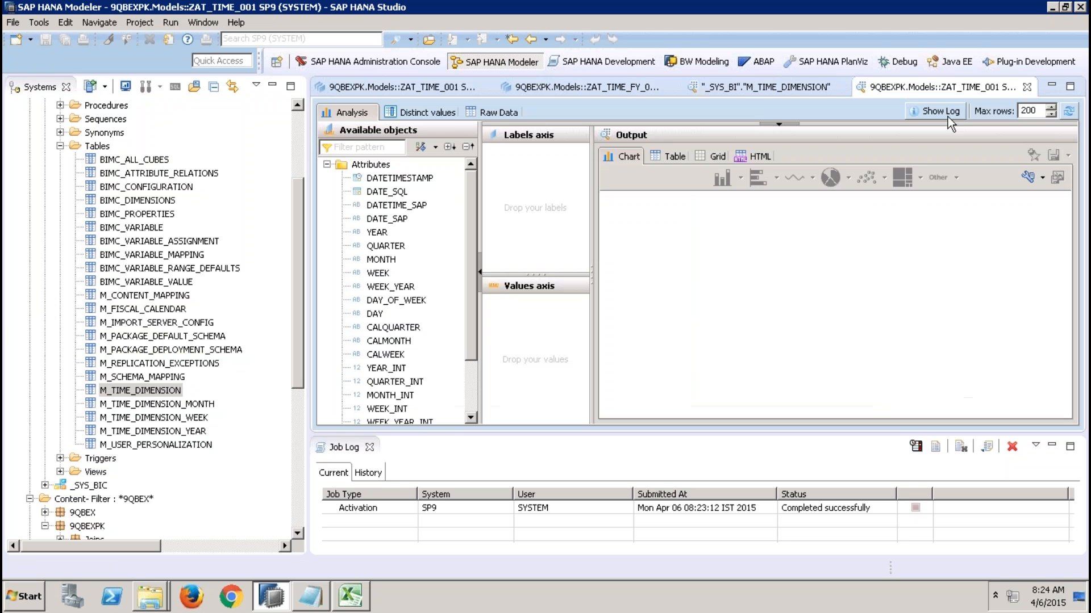
left_click(499, 112)
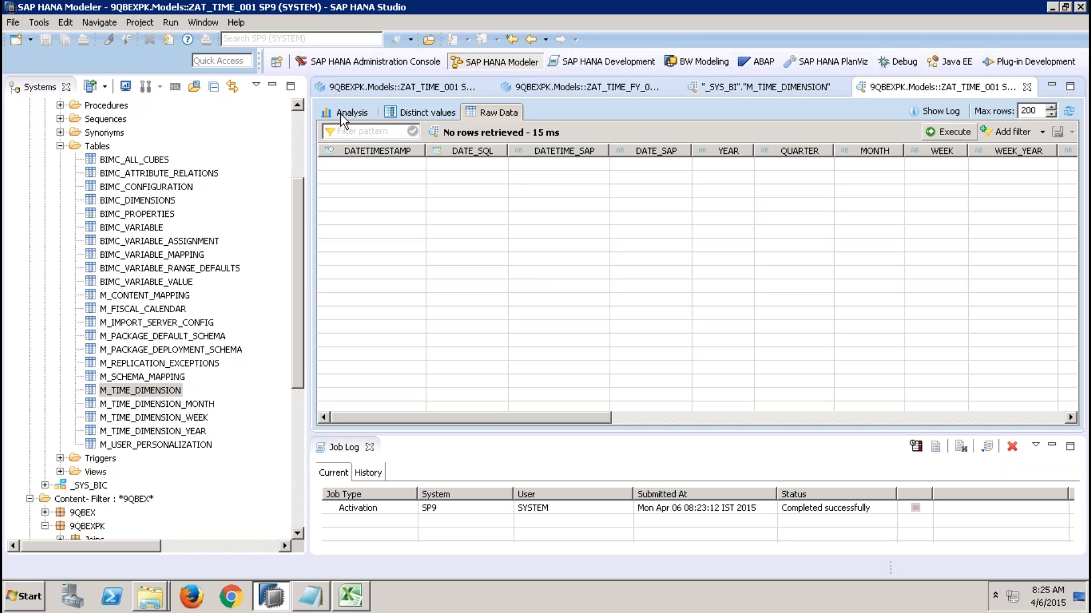
Open the Quick View, close the Job Log, and start Generate Time Data for the SP9 system.
left_click(238, 22)
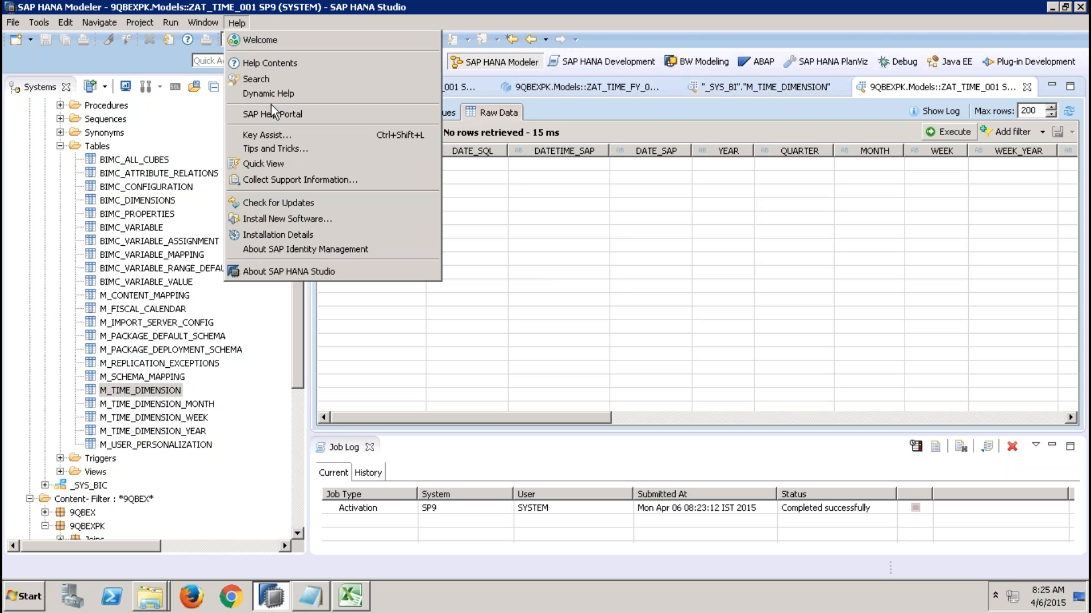
left_click(260, 164)
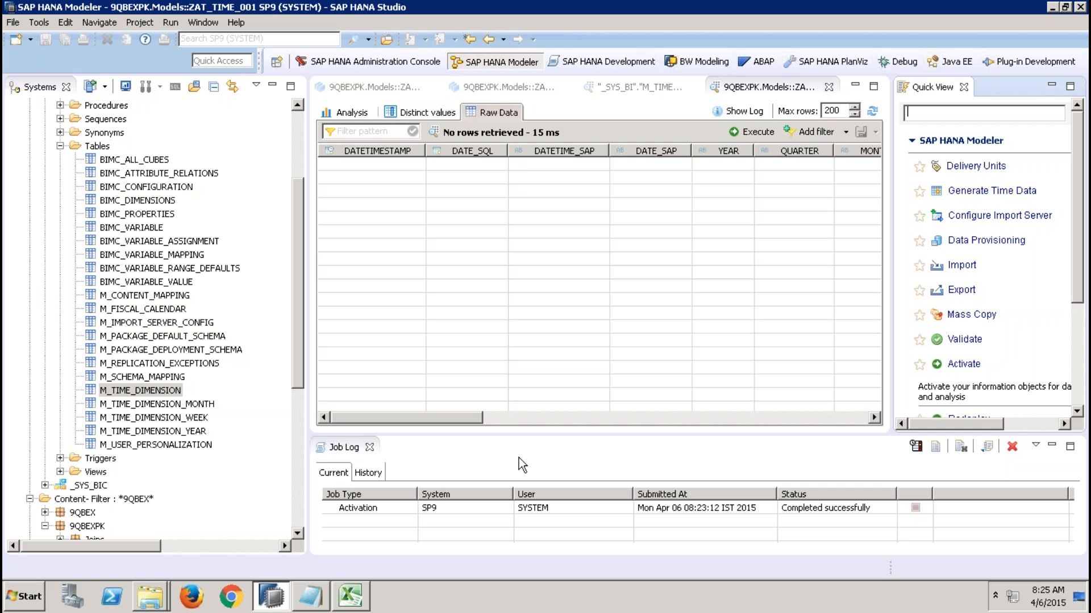
left_click(369, 447)
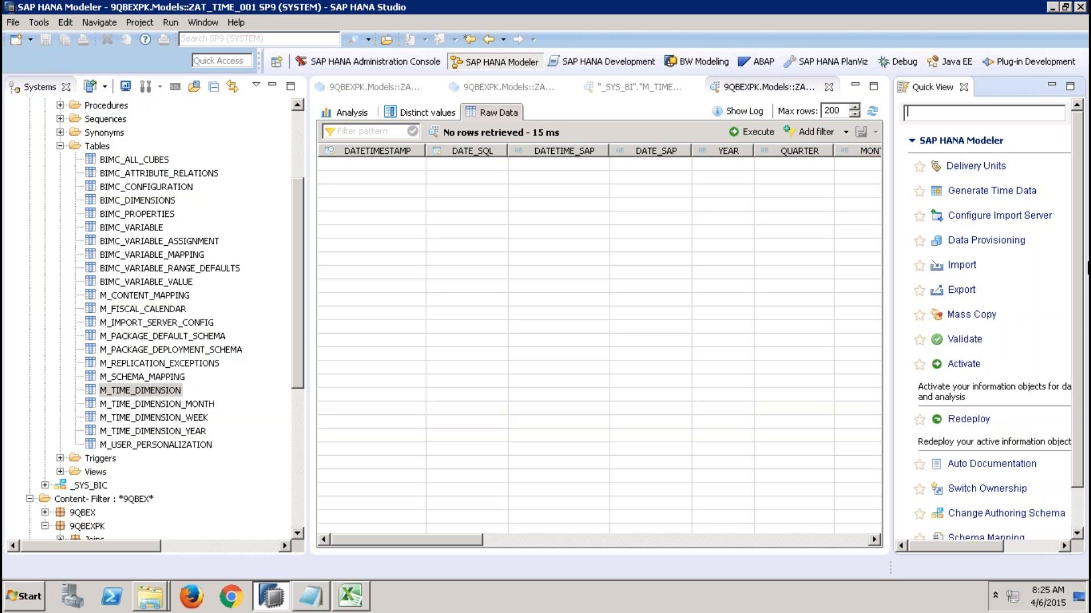
left_click(985, 191)
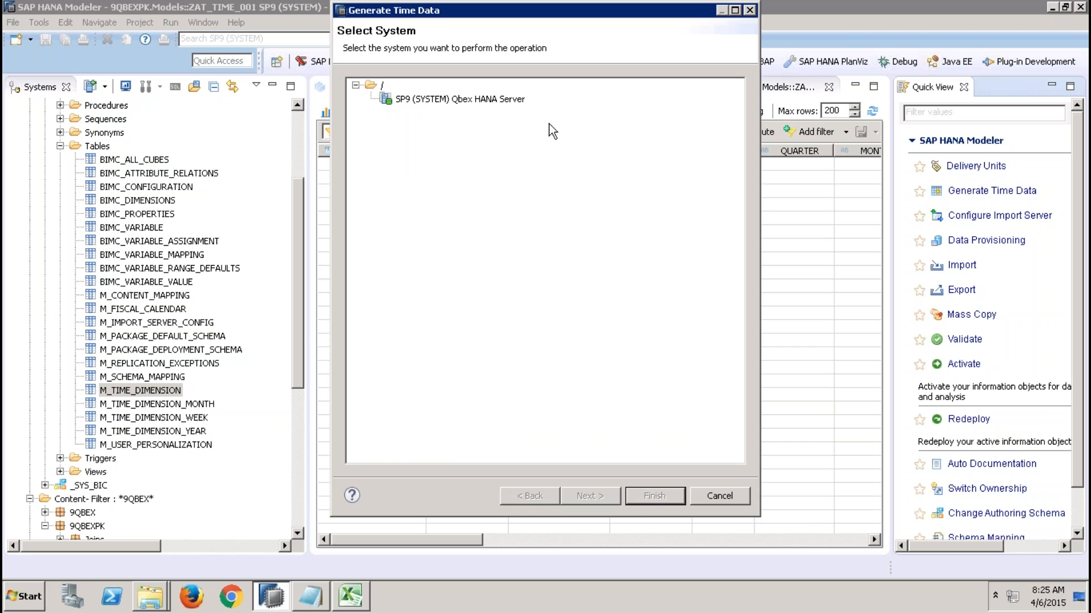
double_click(512, 101)
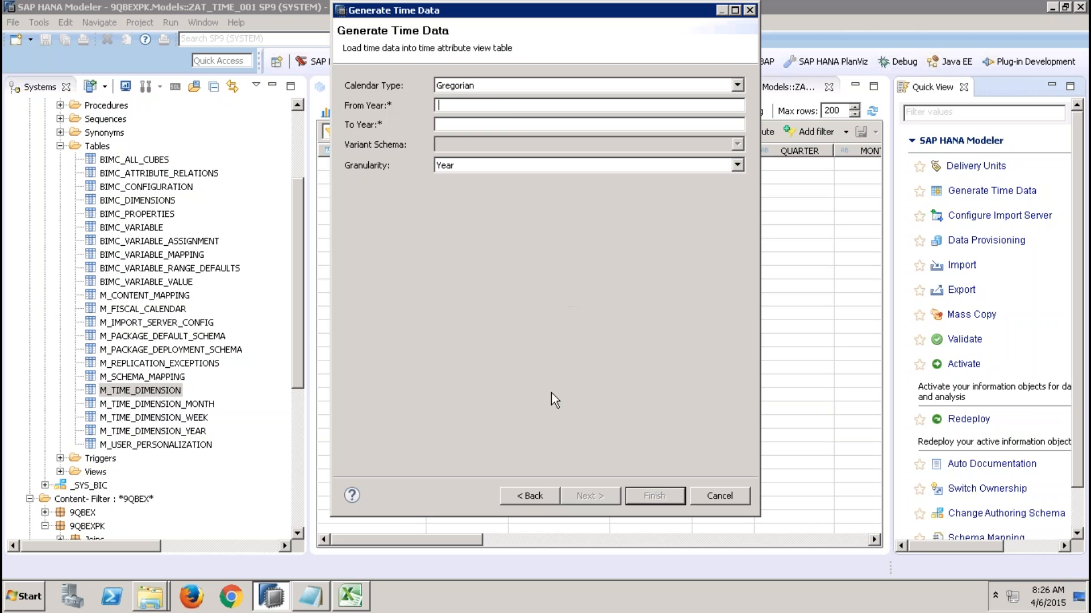
Generate Gregorian time data from year 2010 to 2012 with Day granularity.
left_click(498, 86)
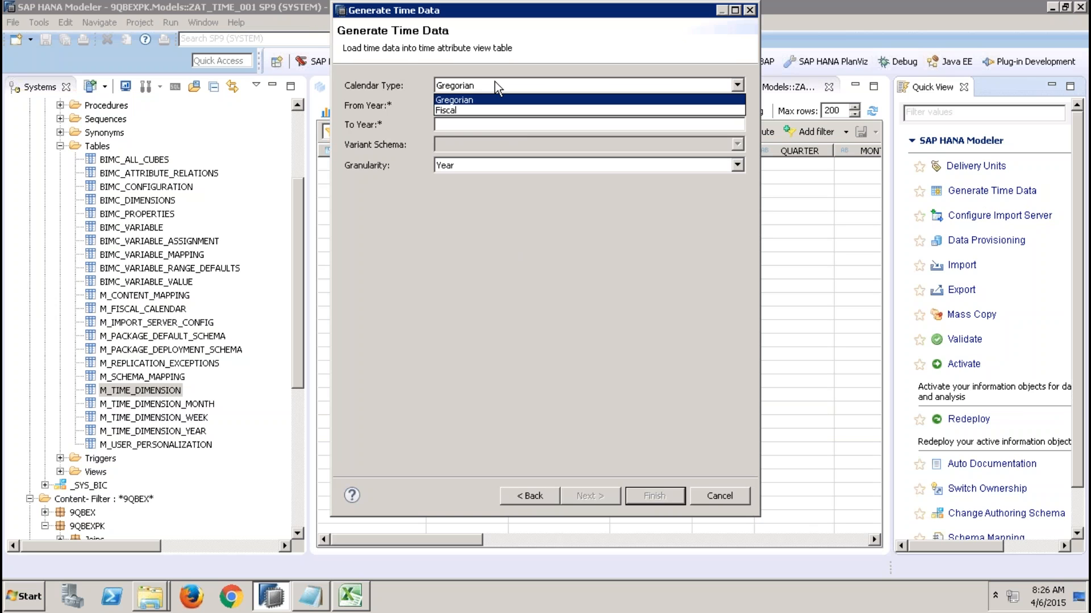
left_click(463, 99)
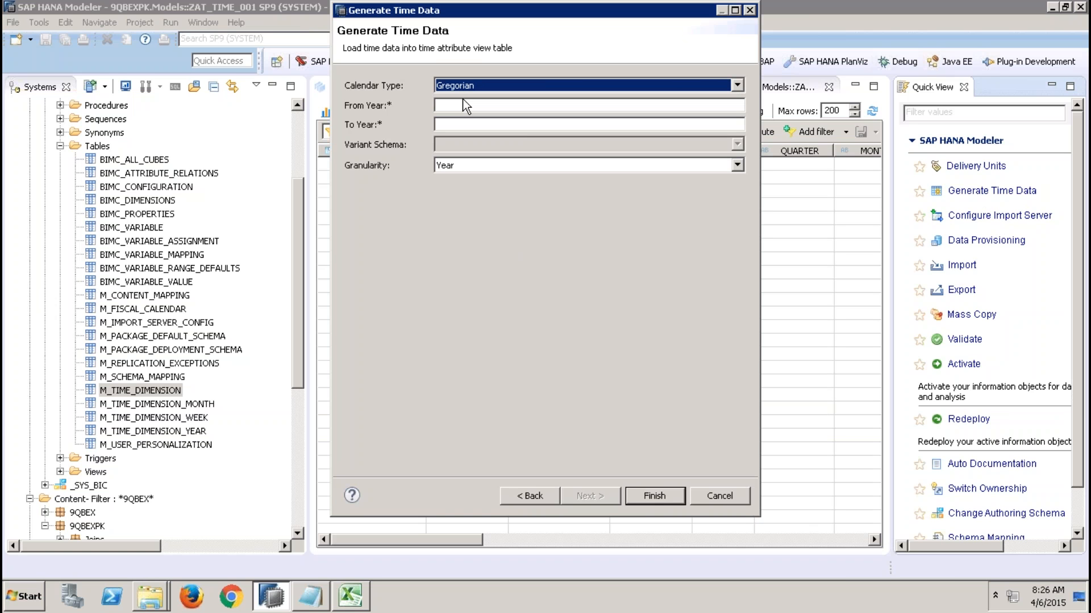
left_click(452, 106)
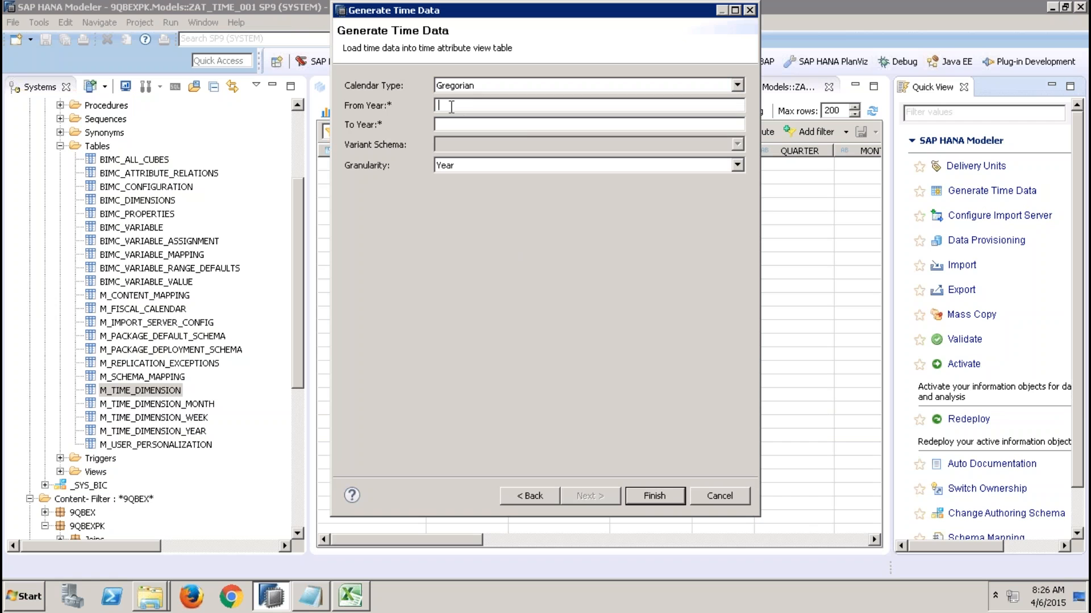
type("20")
type("1")
type("0")
type("2")
type("012")
left_click(480, 170)
left_click(451, 211)
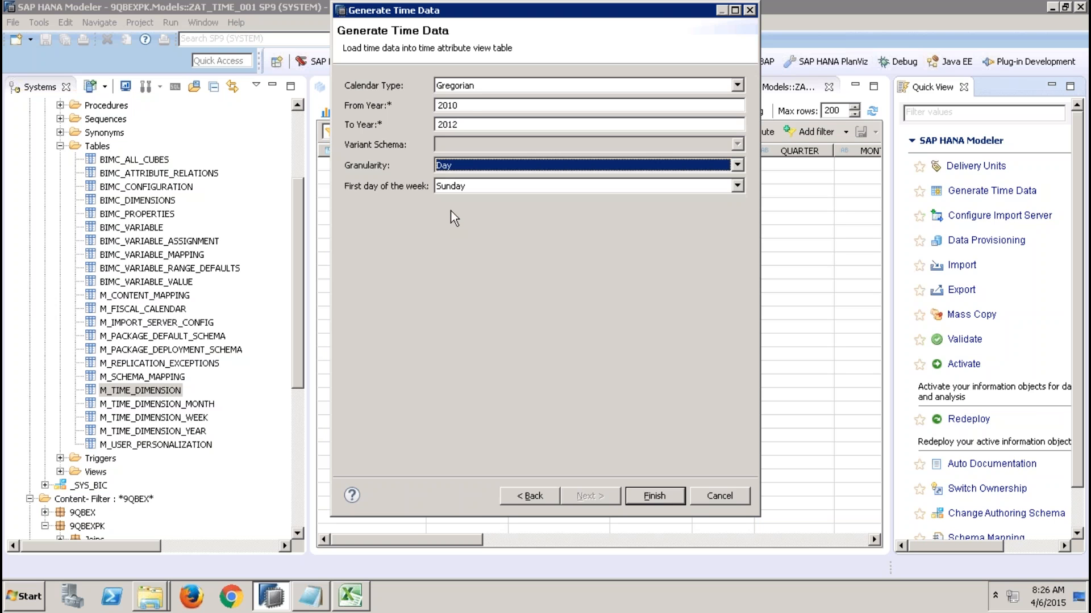
left_click(470, 105)
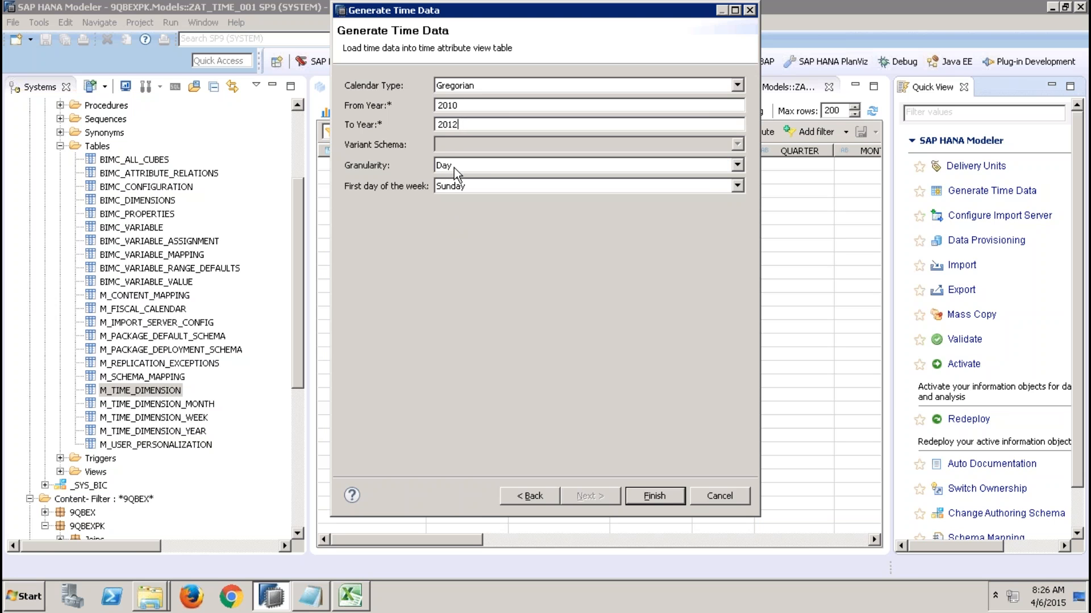
left_click(648, 495)
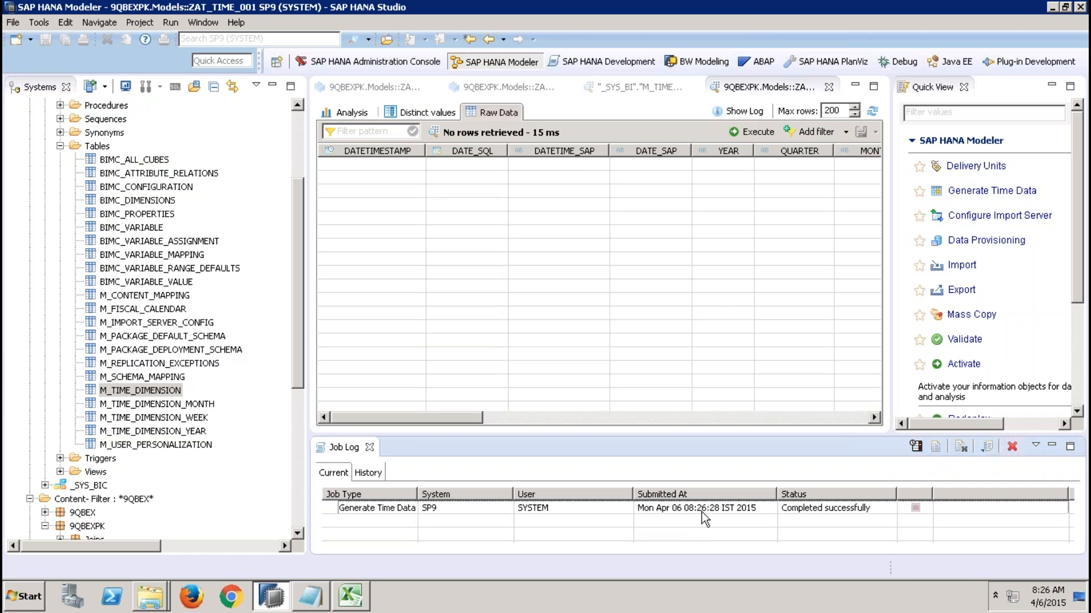
Refresh the raw data previews of the M_TIME_DIMENSION table and the ZAT_TIME_001 attribute view.
left_click(627, 86)
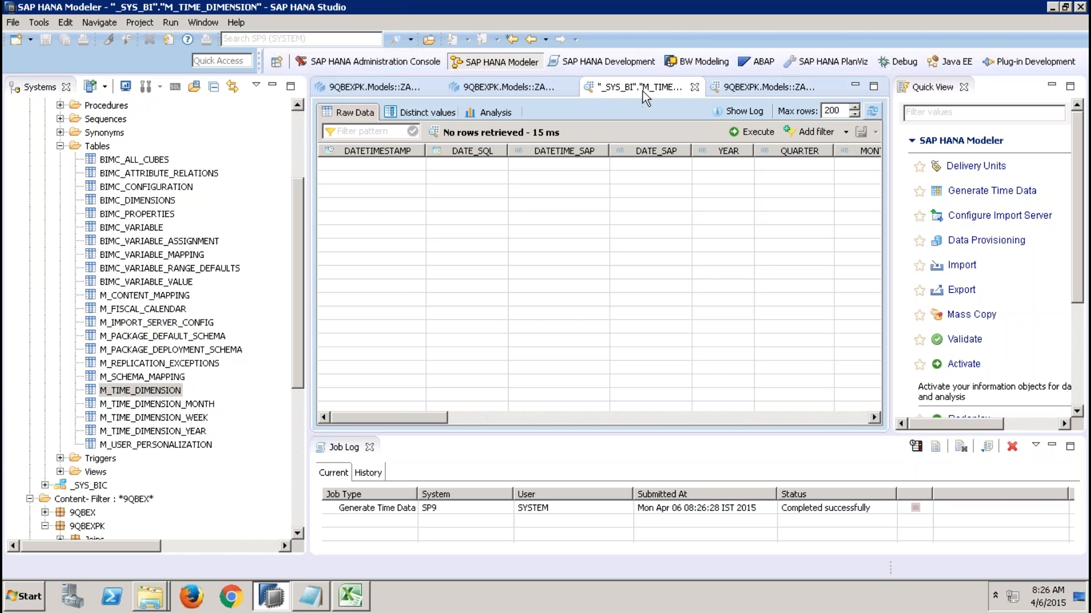
left_click(752, 127)
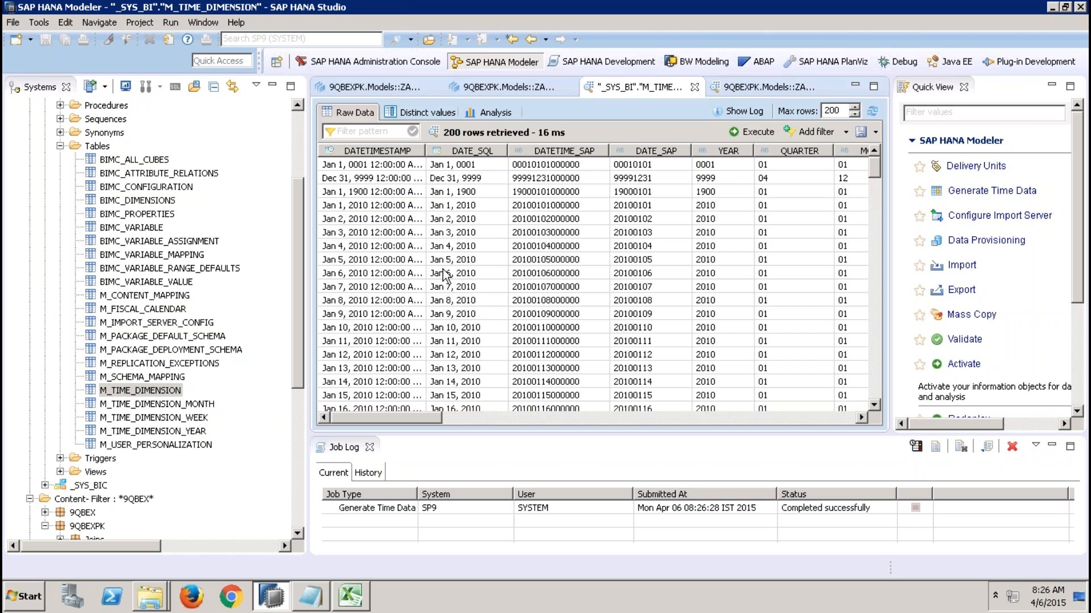
left_click(767, 87)
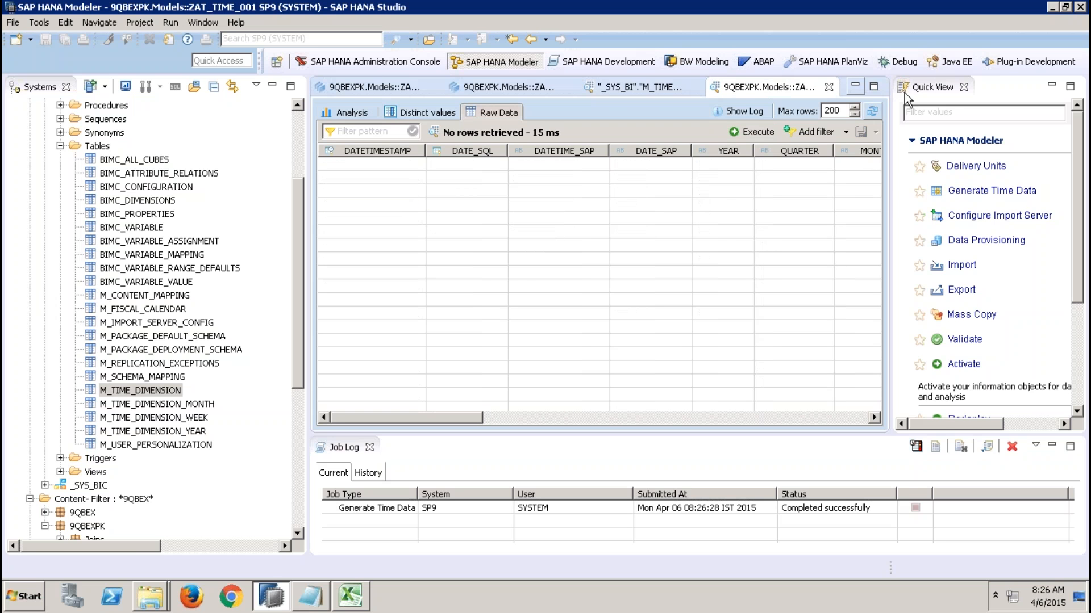
left_click(872, 110)
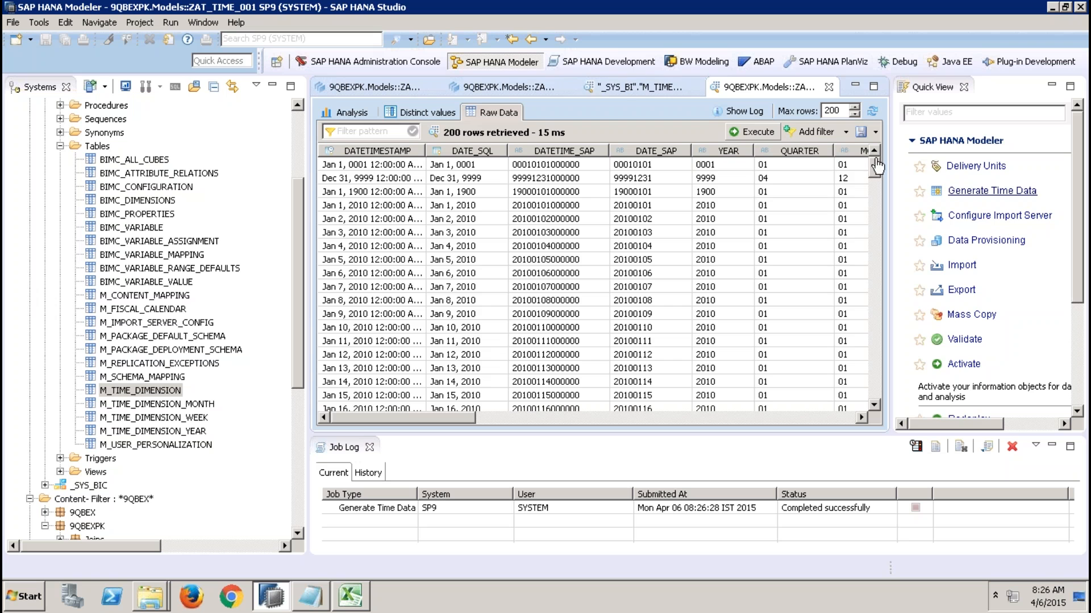
With the M_FISCAL_CALENDAR table open in data preview, delete all of its rows and rerun the preview.
right_click(165, 311)
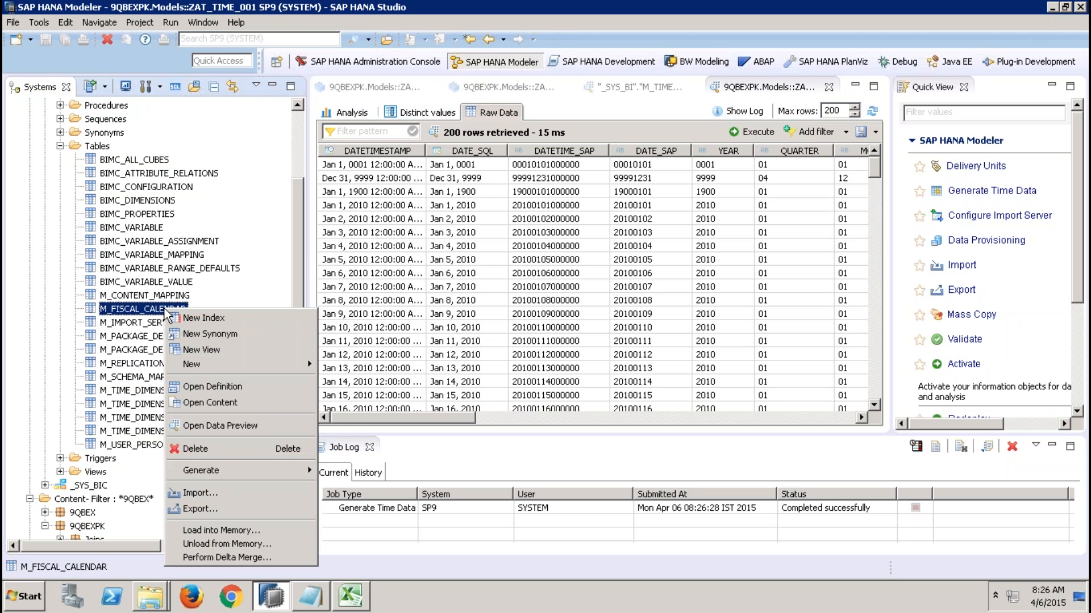
left_click(239, 425)
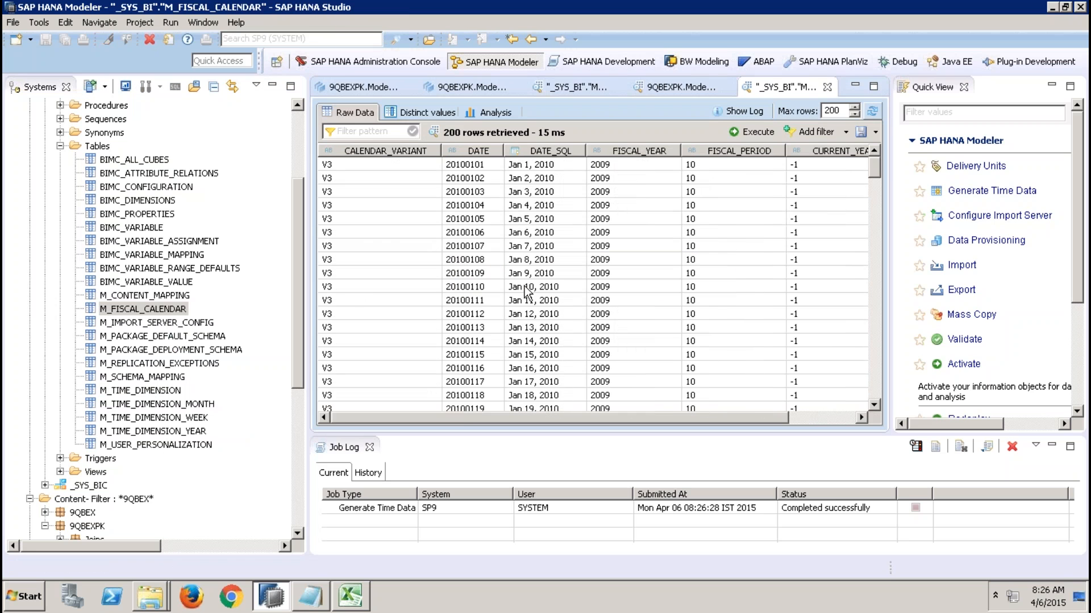
right_click(177, 310)
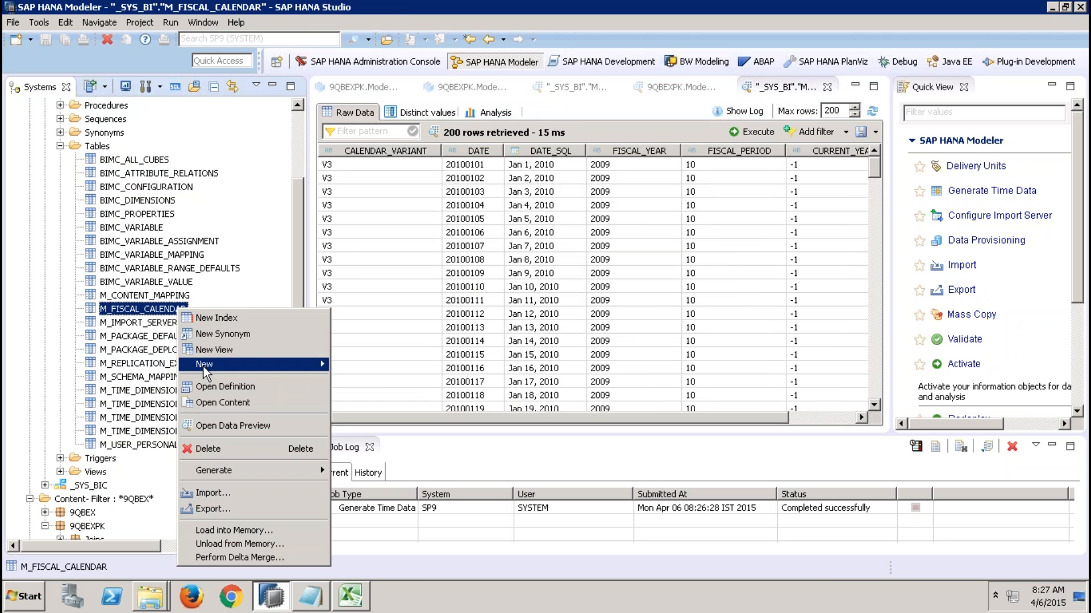
left_click(215, 448)
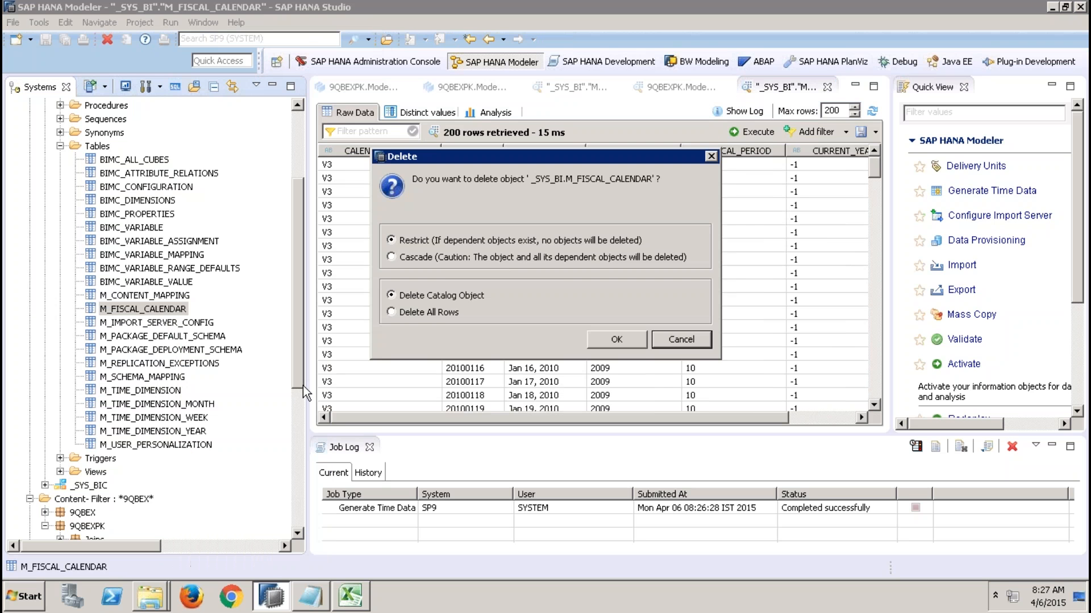
left_click(435, 312)
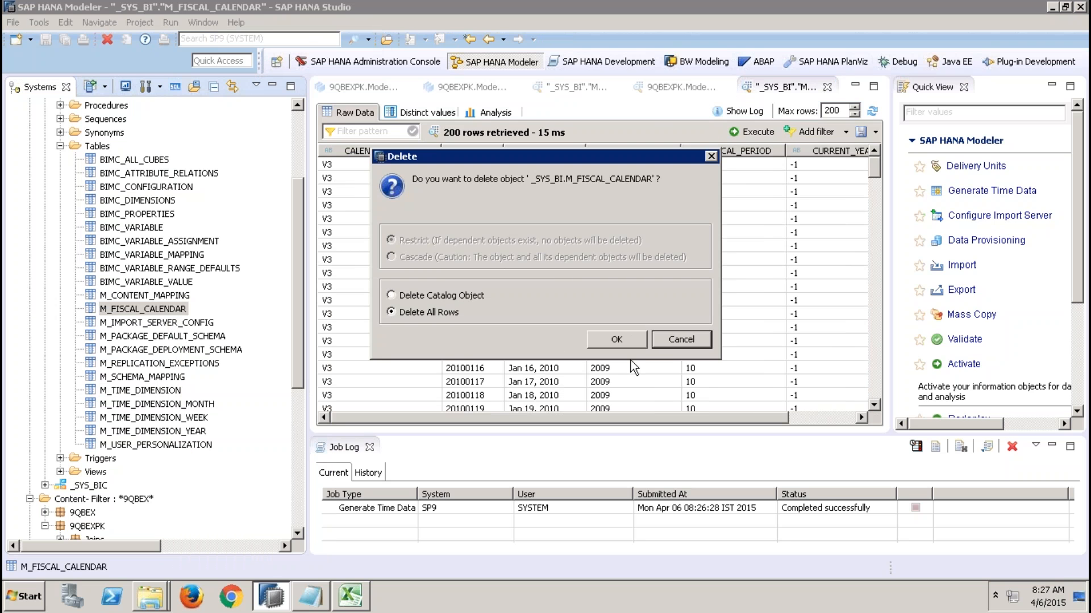
left_click(630, 336)
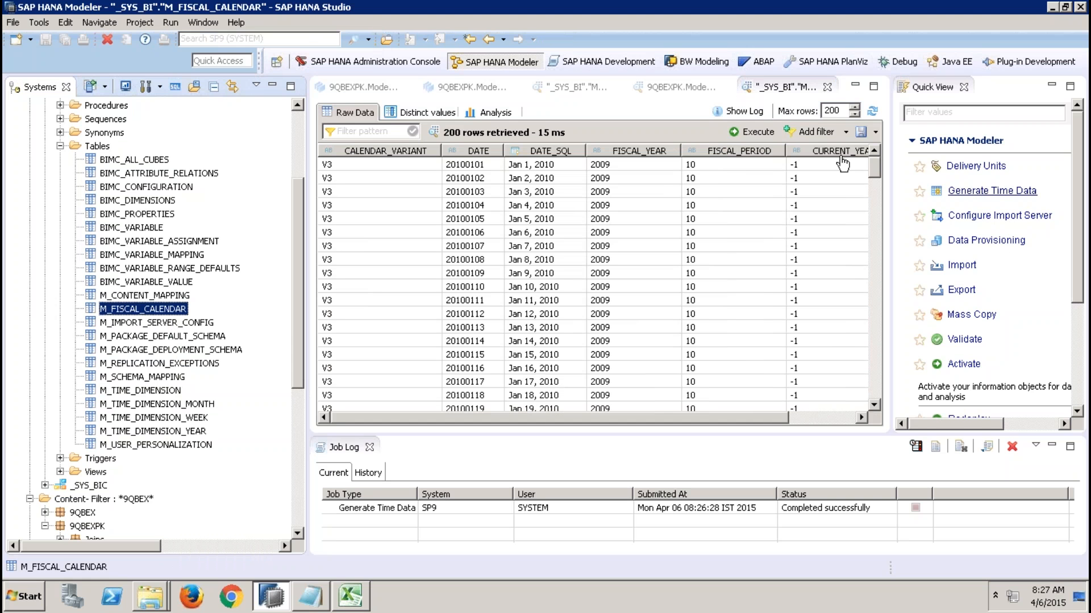
left_click(752, 133)
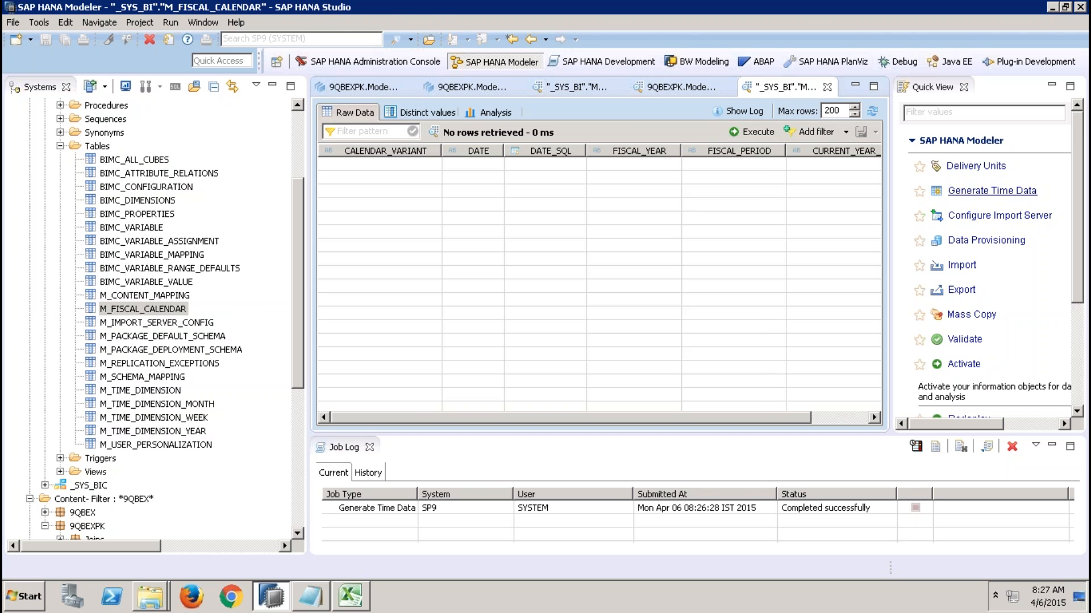
left_click(991, 191)
double_click(492, 98)
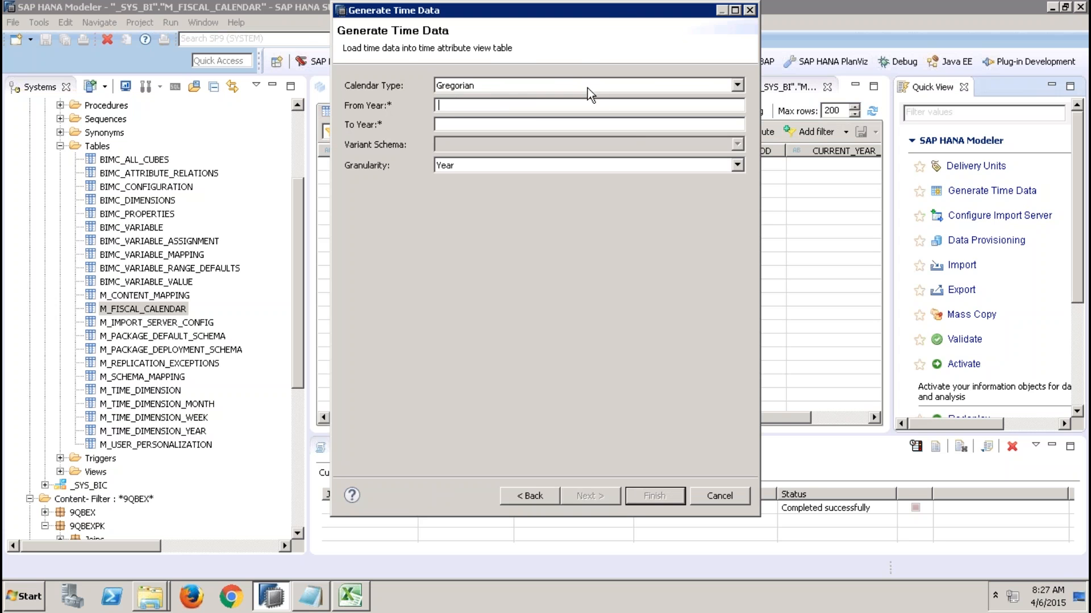
left_click(588, 87)
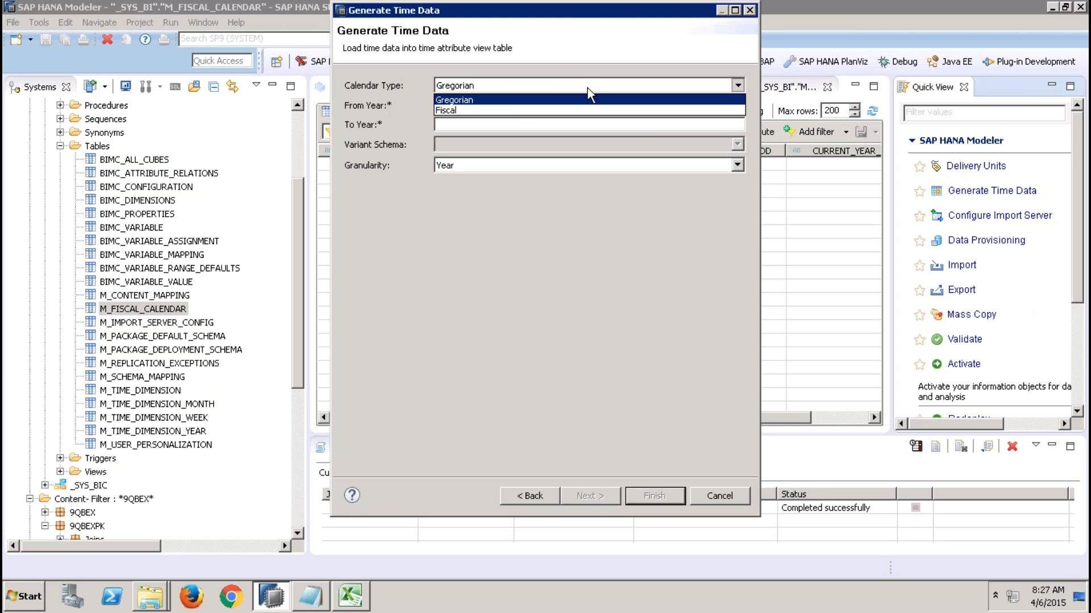
left_click(516, 110)
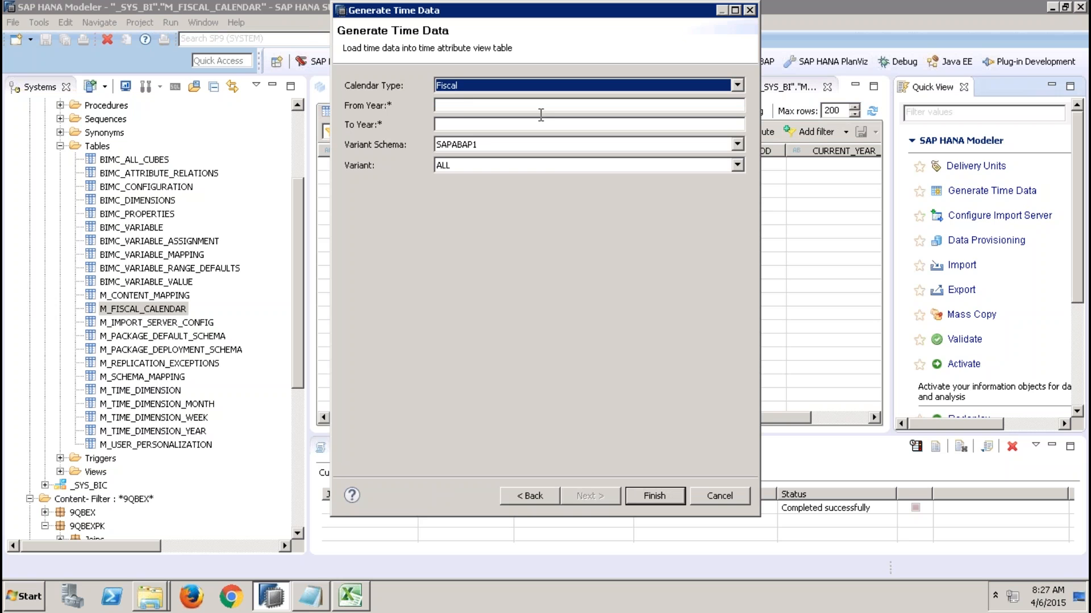
left_click(464, 104)
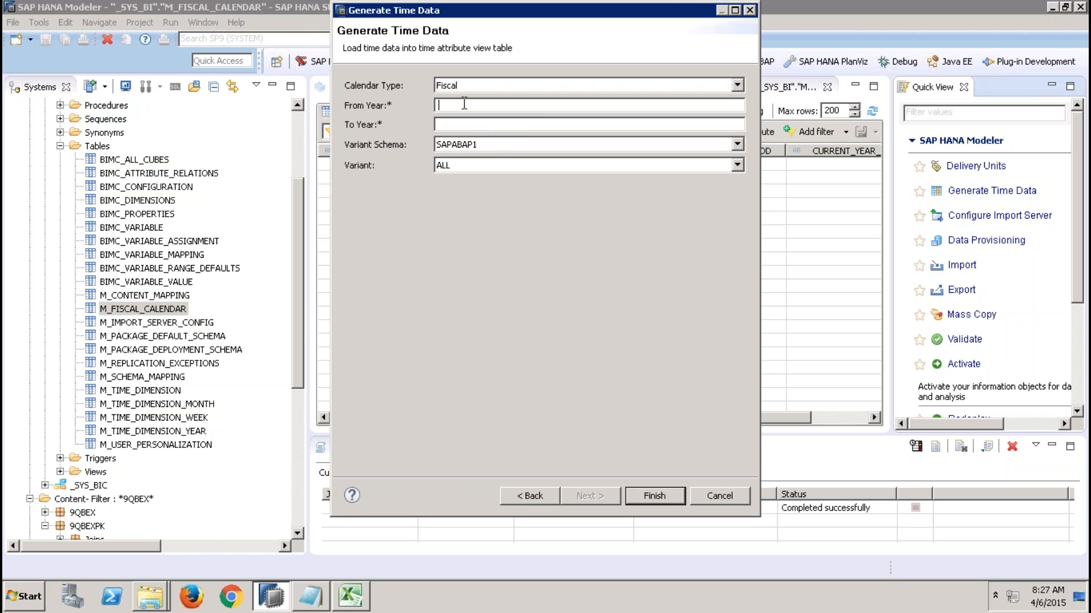
type("2010")
key("Tab")
type("2012")
left_click(458, 170)
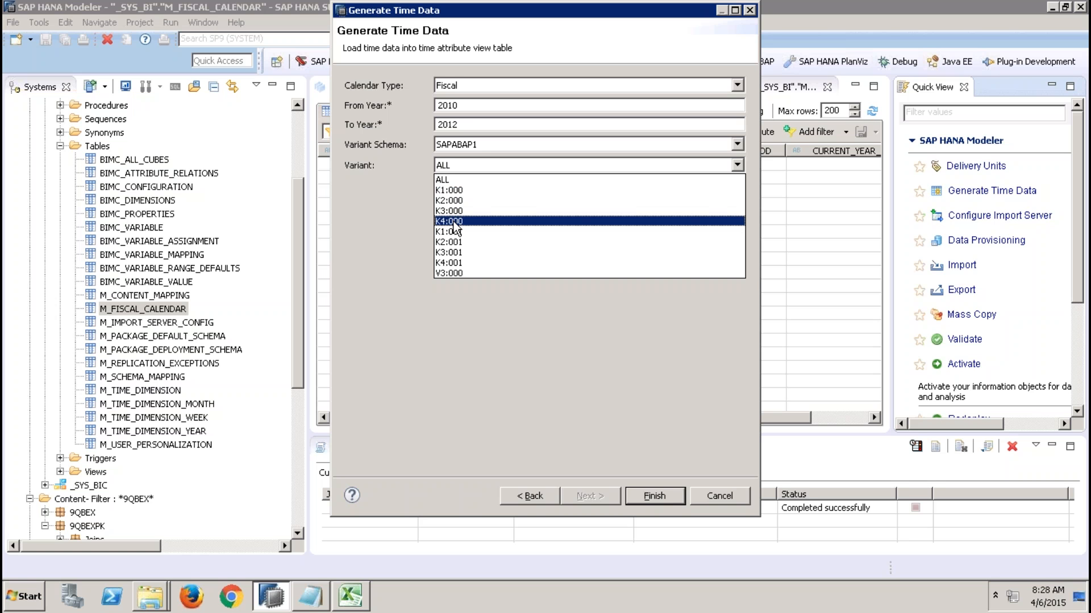
left_click(449, 273)
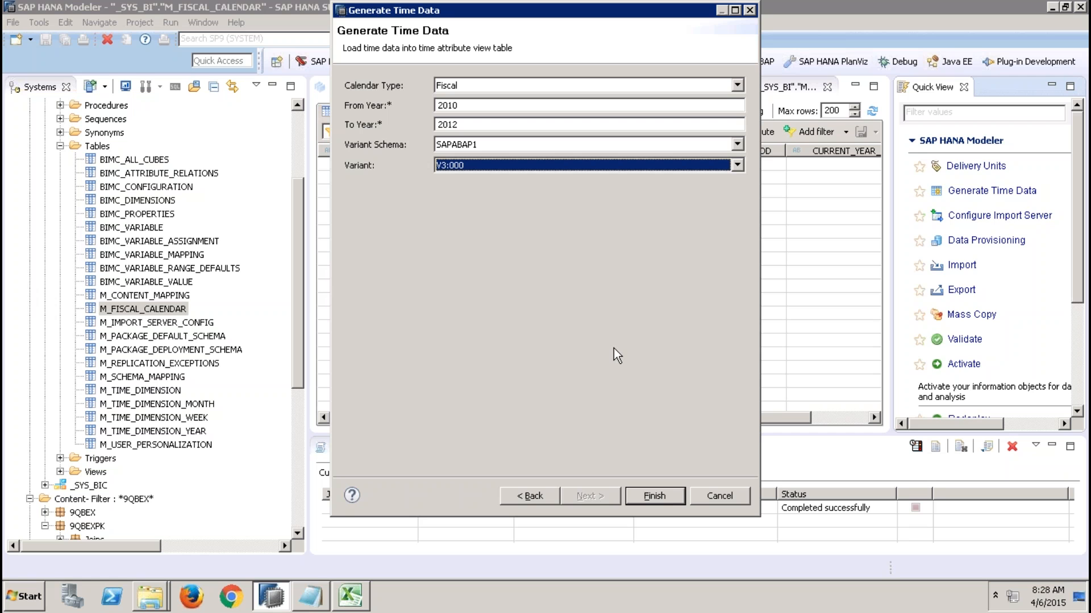
left_click(455, 147)
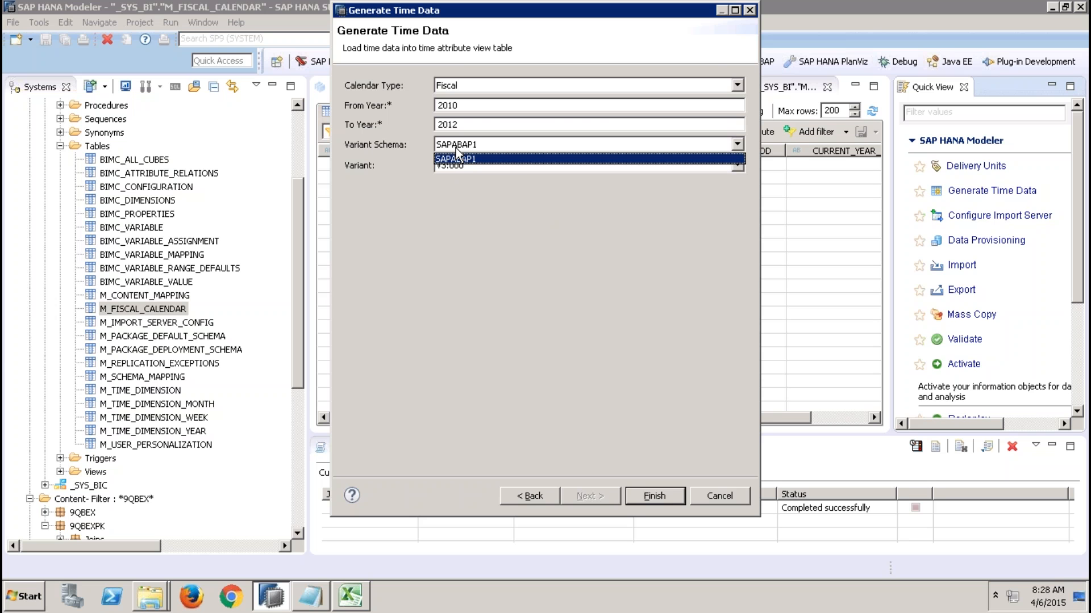
left_click(474, 161)
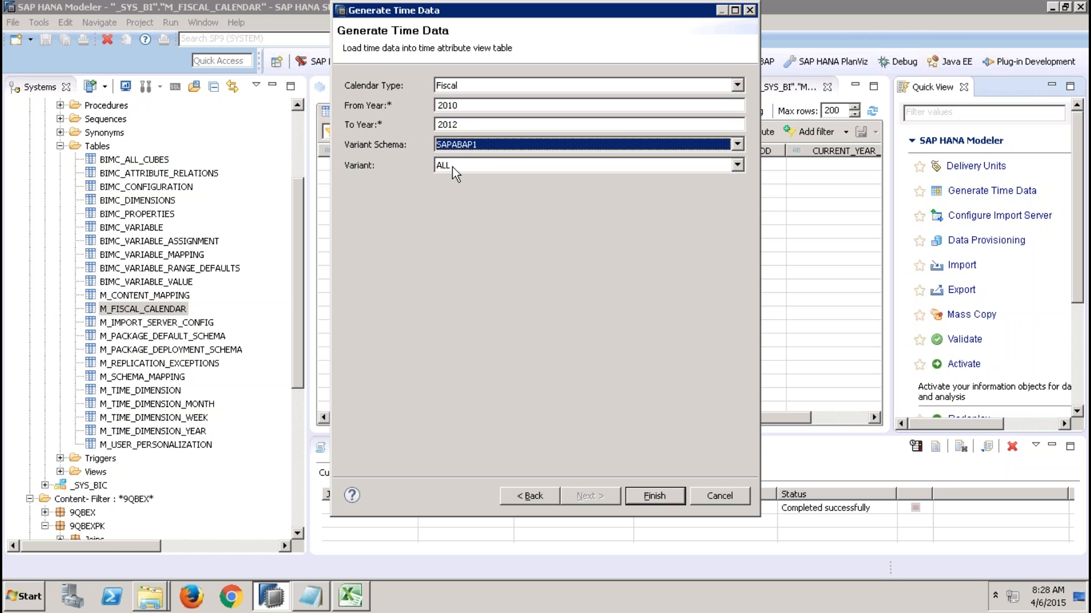
left_click(447, 167)
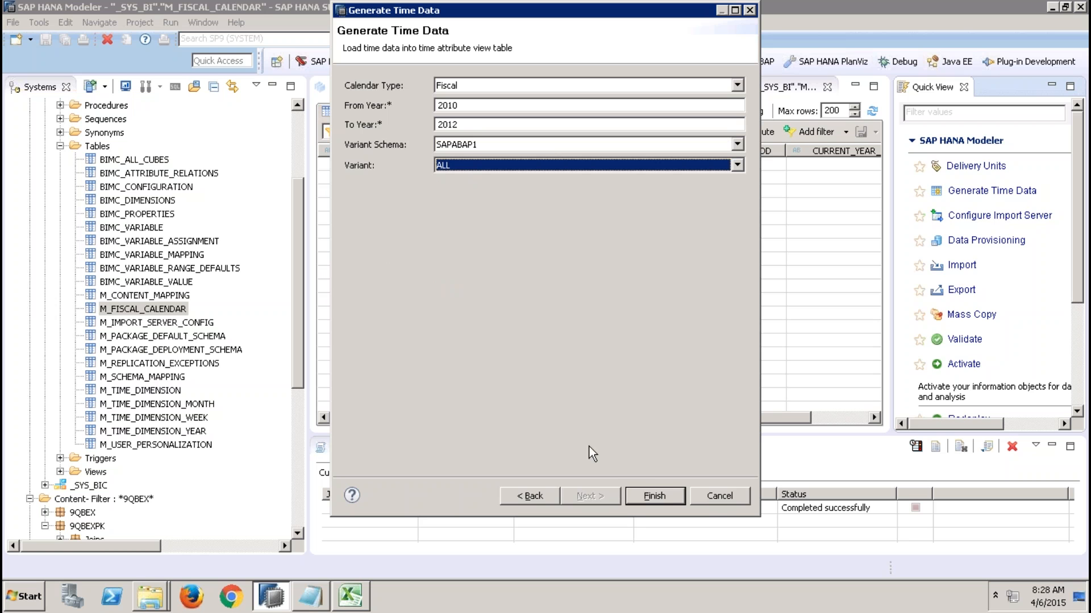
left_click(719, 496)
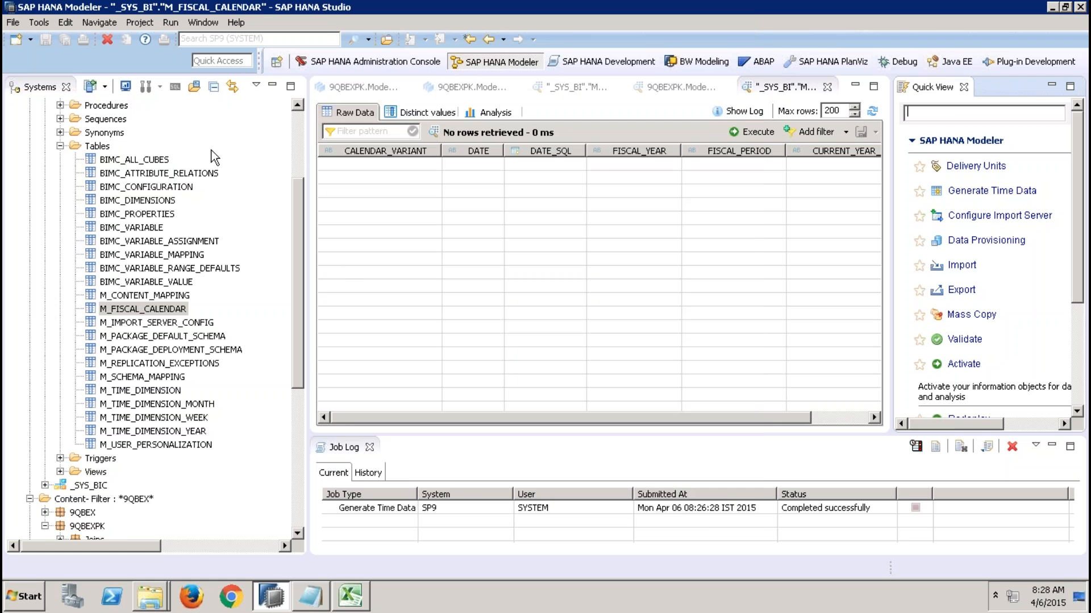
Filter the Catalog schemas of the SP9 system by the pattern SAPABAP1.
left_click(296, 133)
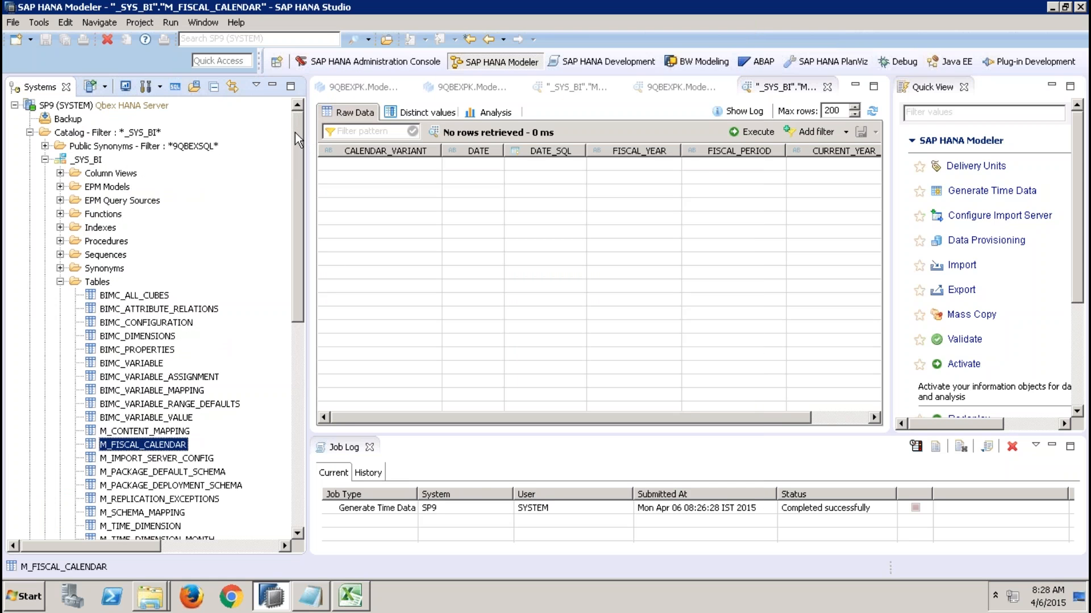
right_click(79, 134)
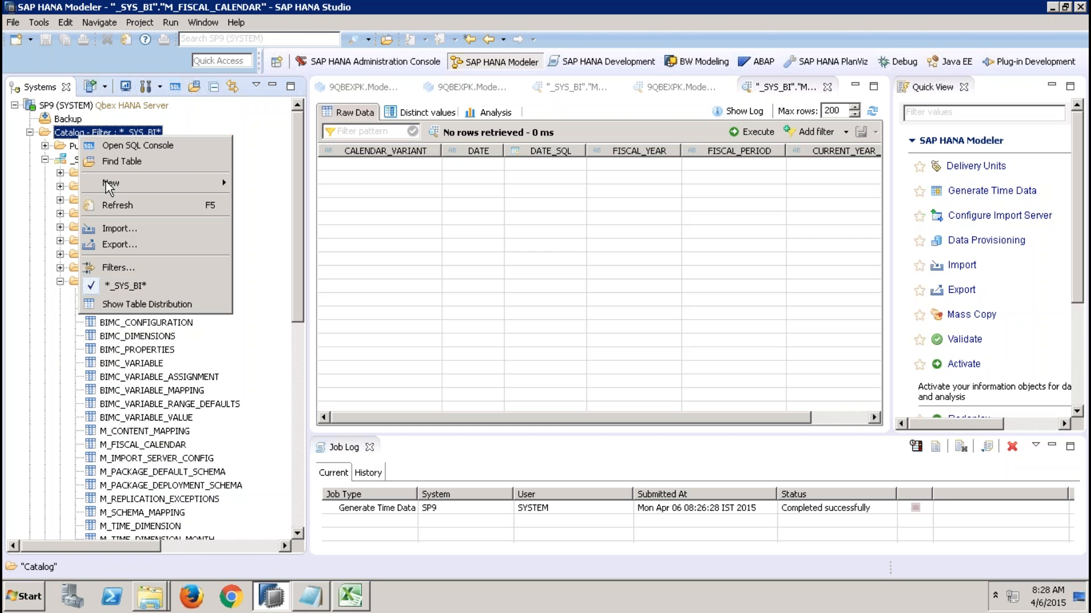
left_click(120, 269)
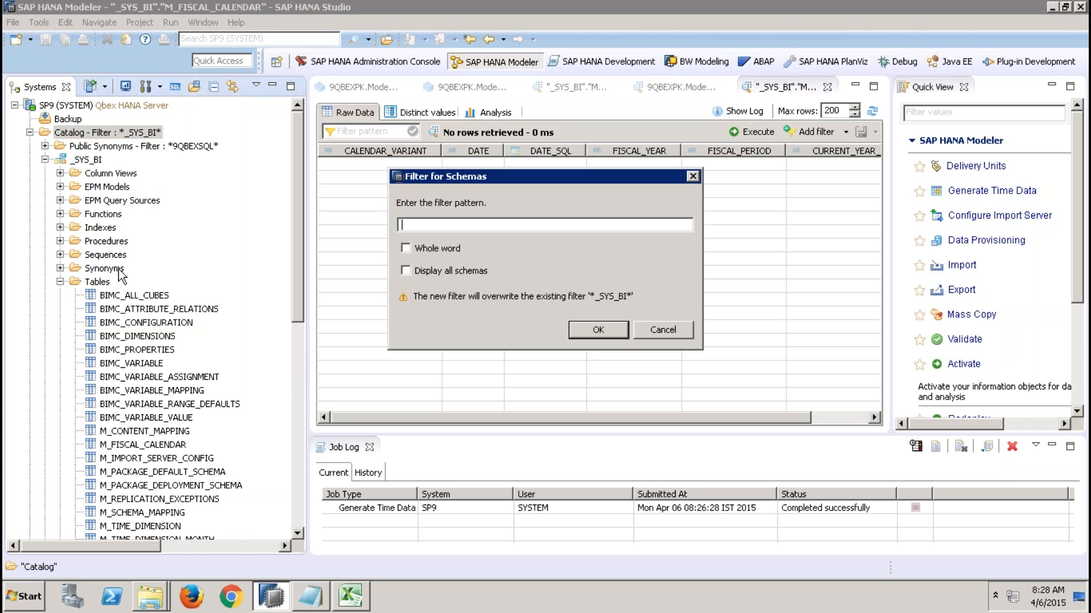
type("SAPABAP1")
key("Return")
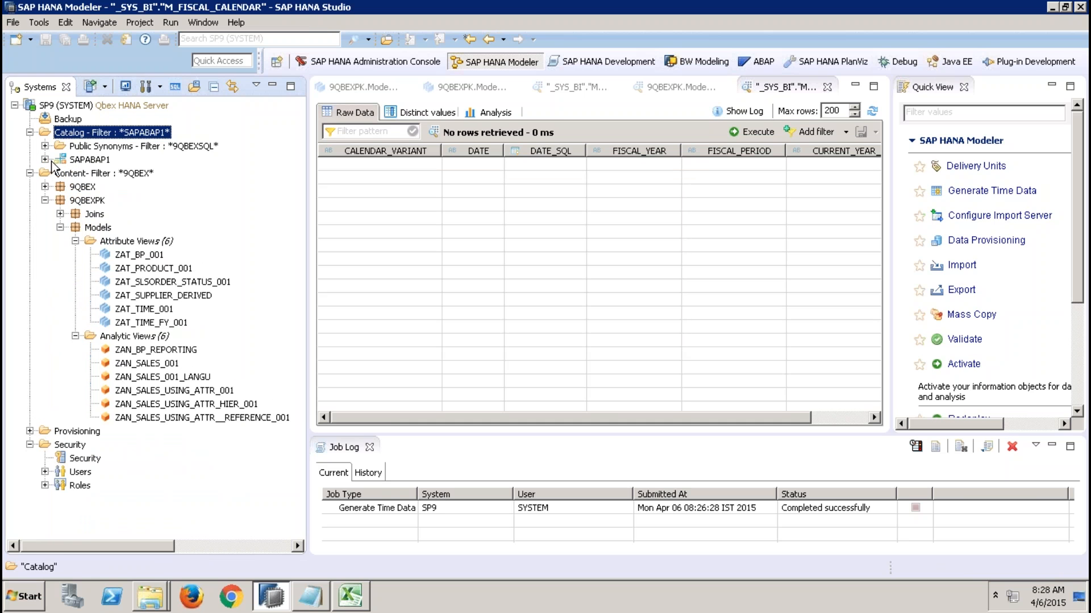
Filter the tables of the SAPABAP1 schema by the pattern T009 and expand the filtered list.
left_click(45, 160)
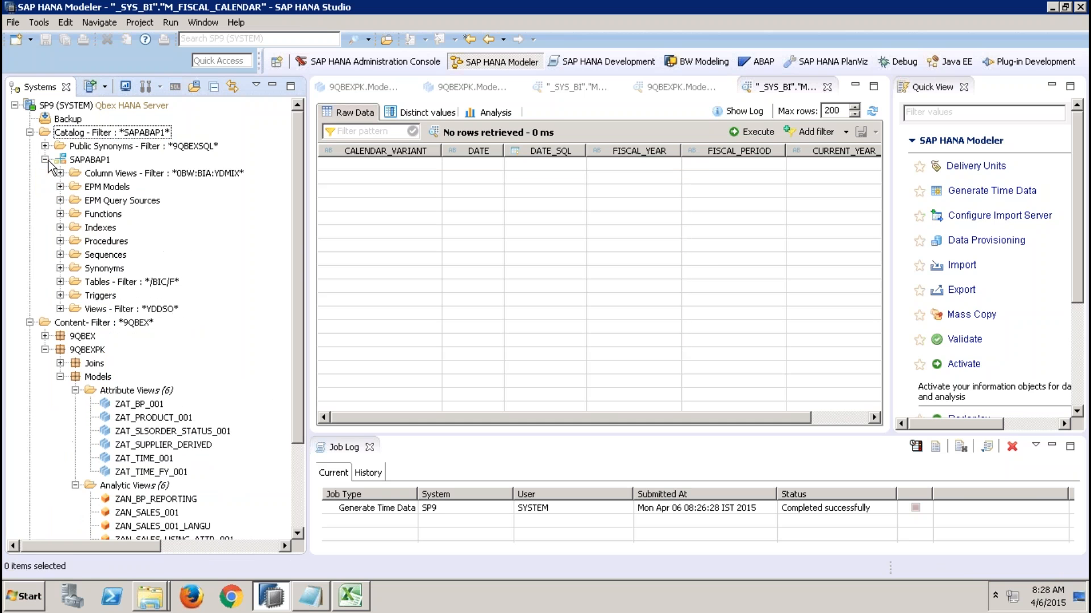
right_click(135, 283)
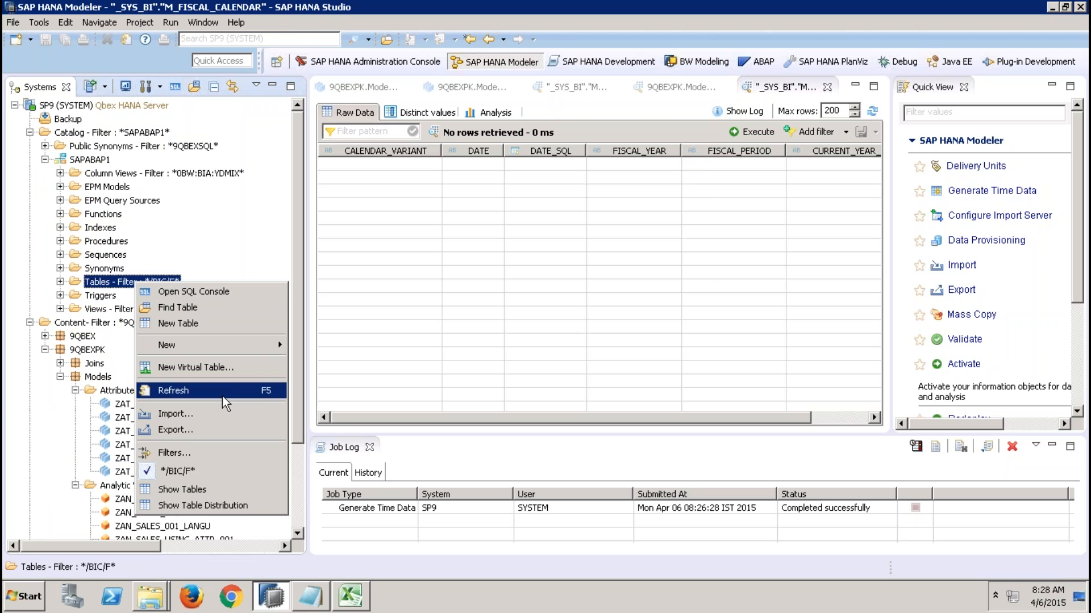
left_click(172, 454)
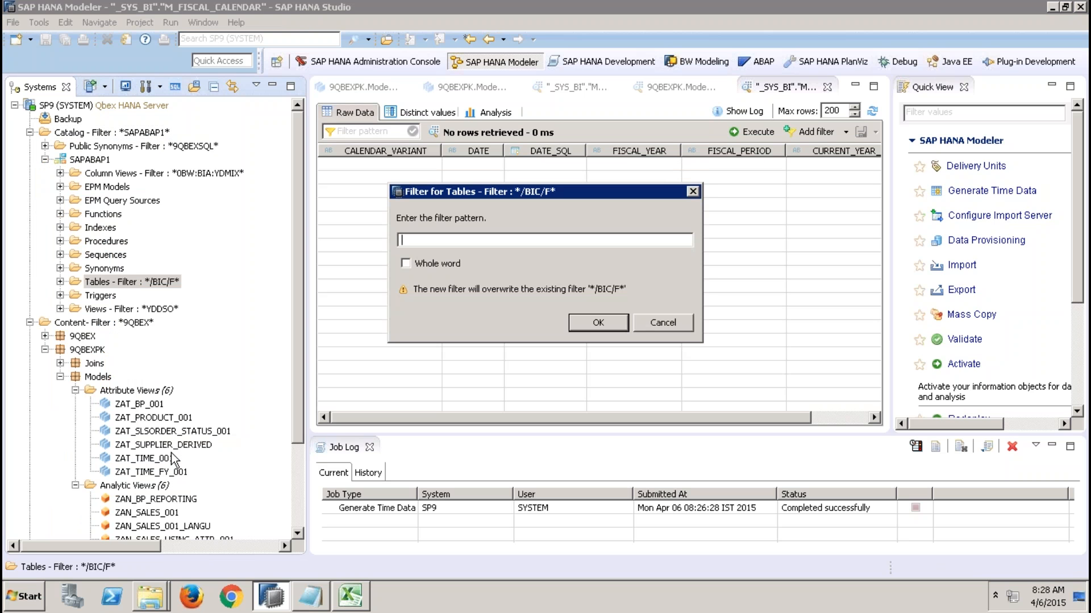
type("T009")
key("Return")
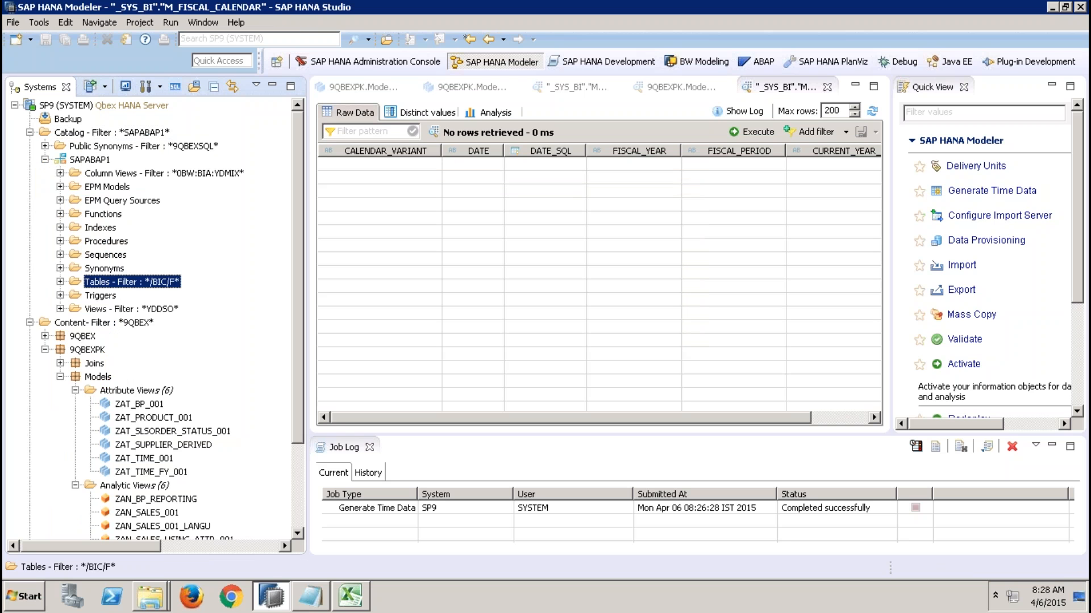
left_click(60, 282)
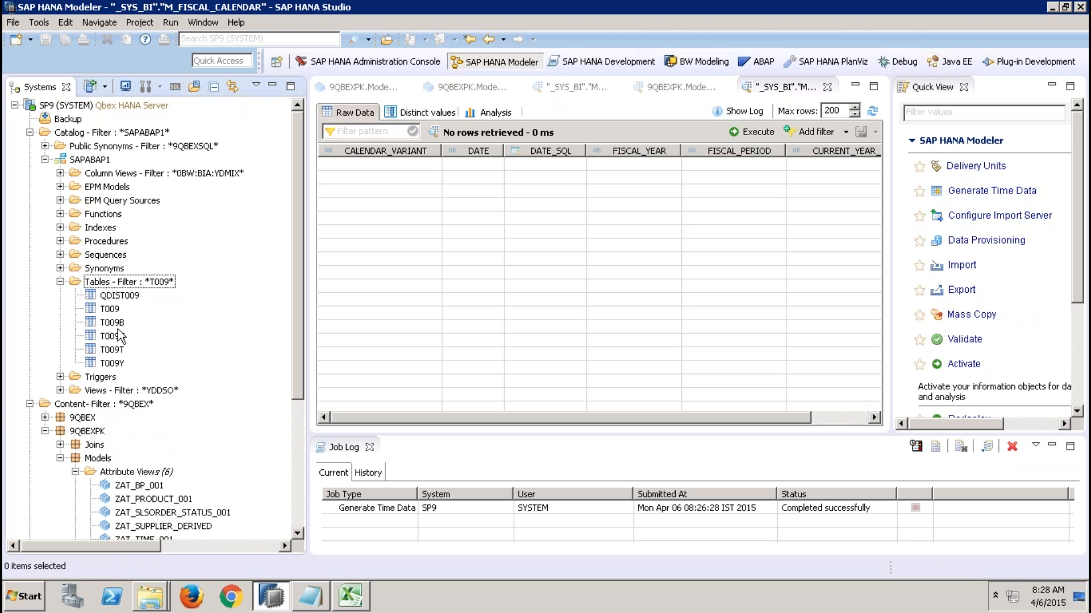
Open the contents of the SAPABAP1 tables T009 and T009B.
left_click(111, 309)
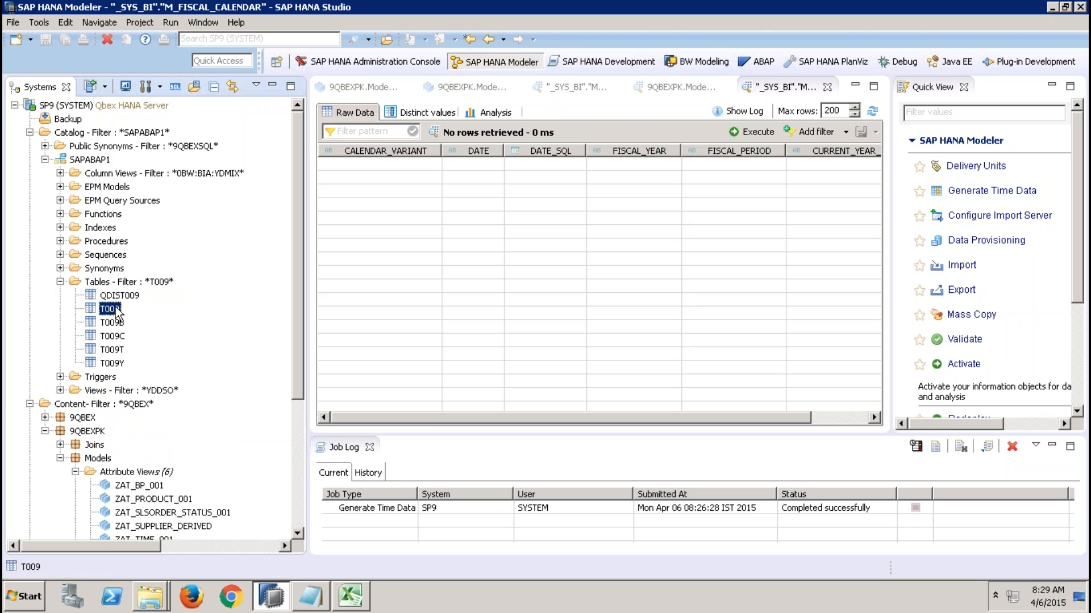
right_click(116, 311)
left_click(166, 401)
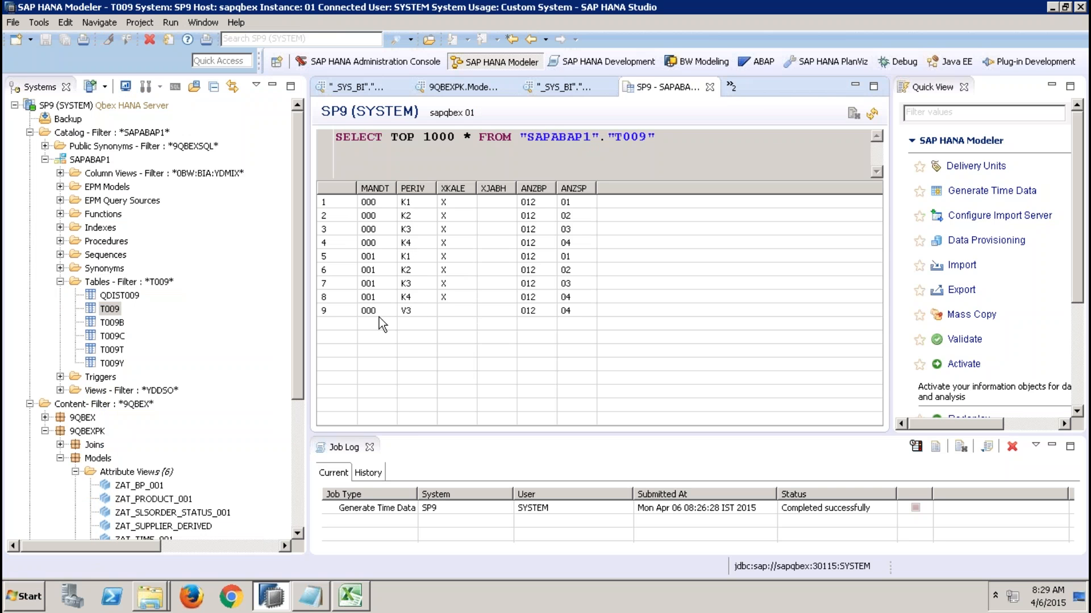
right_click(117, 323)
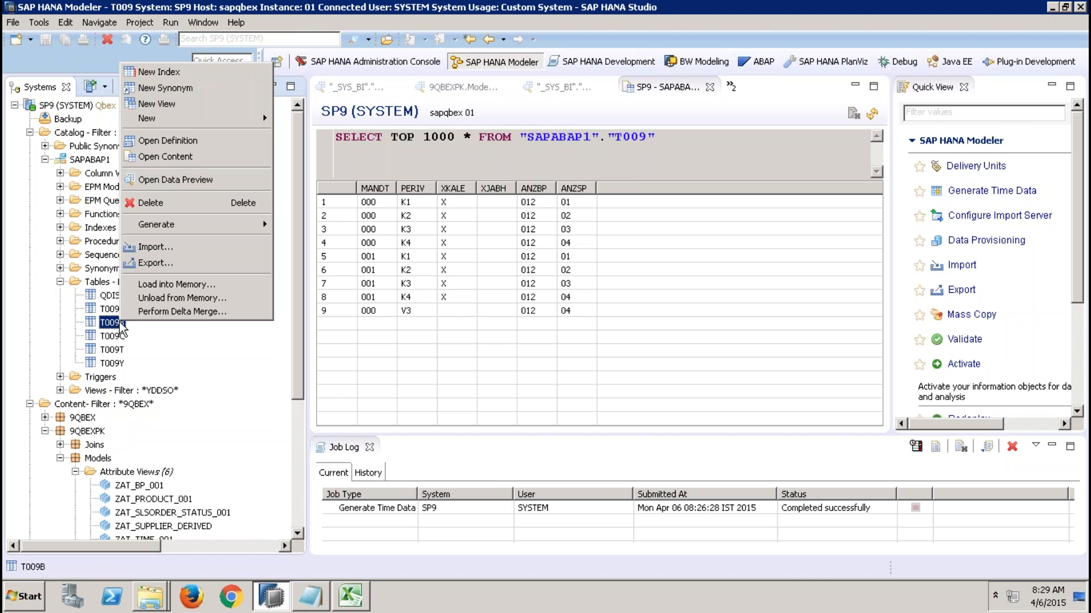
left_click(178, 157)
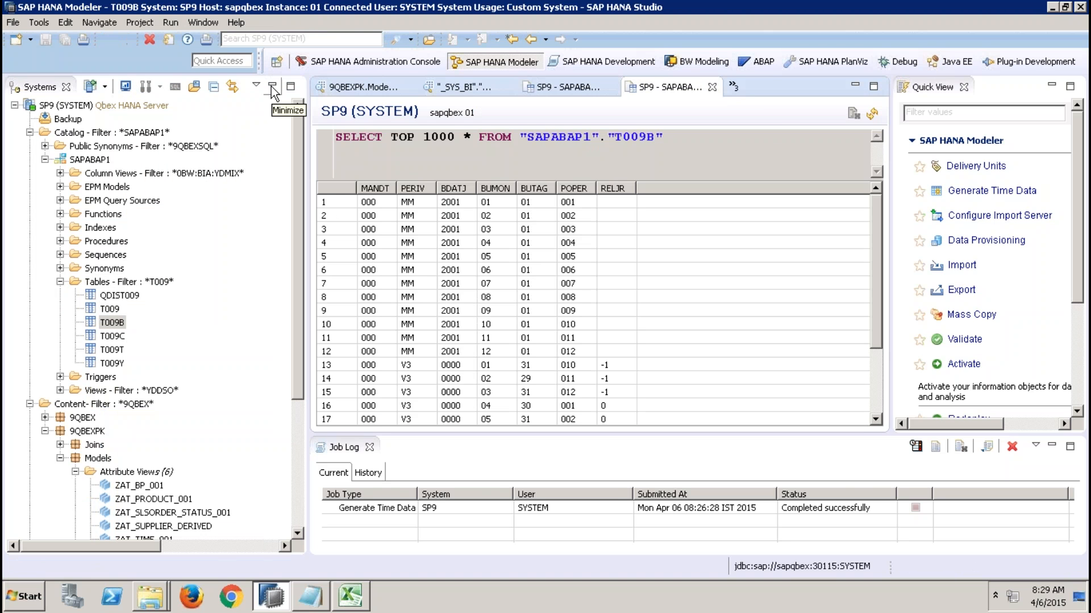
Minimize the Systems view and examine the month, day, period and year-shift entries of fiscal variant V3 in T009B.
left_click(272, 87)
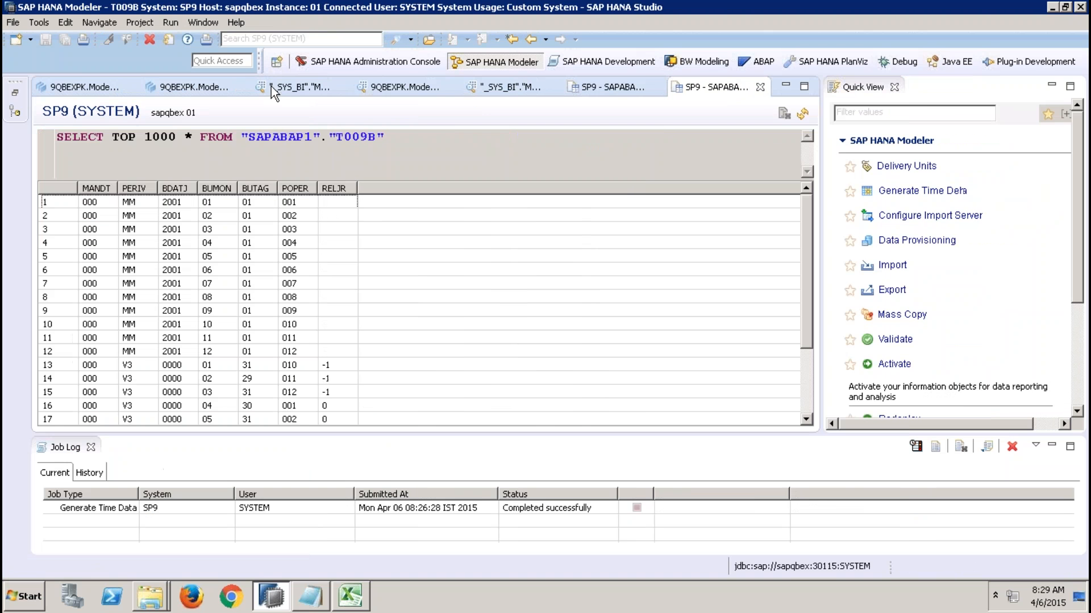
left_click(128, 367)
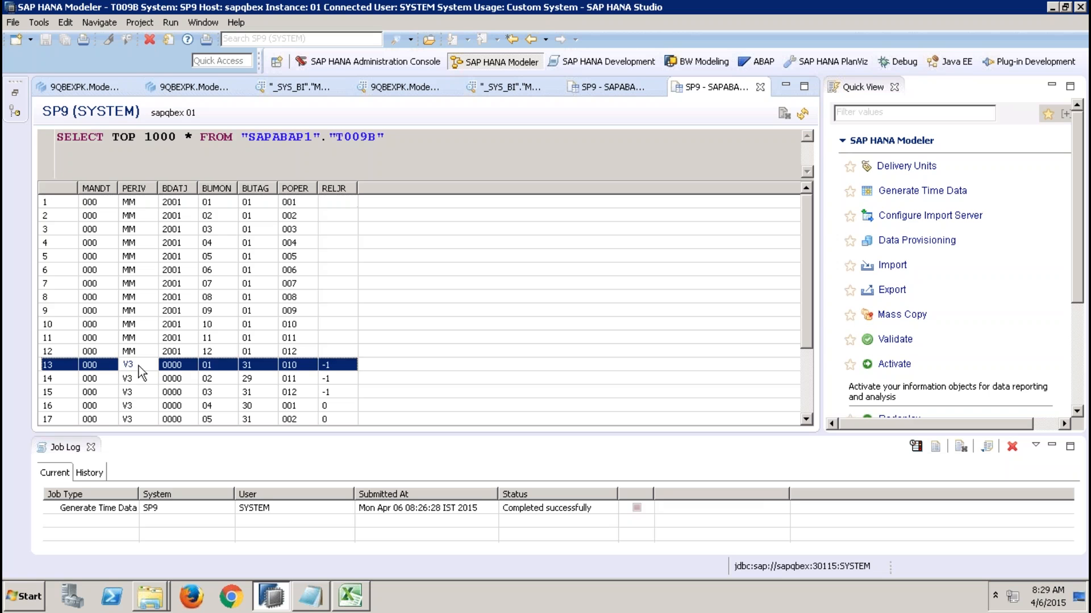
left_click(209, 368)
left_click(254, 367)
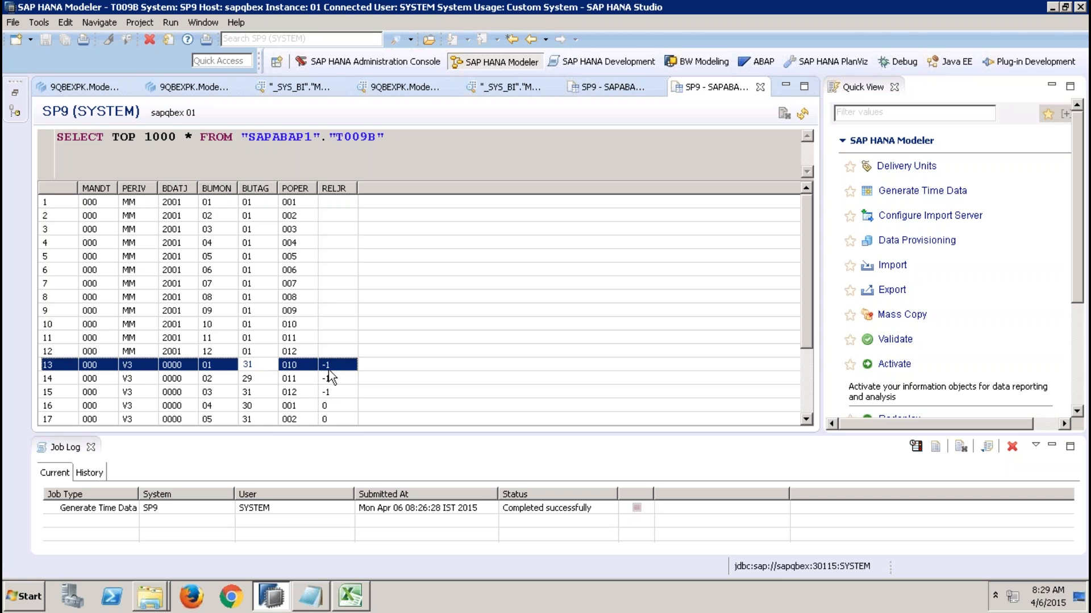
left_click(209, 407)
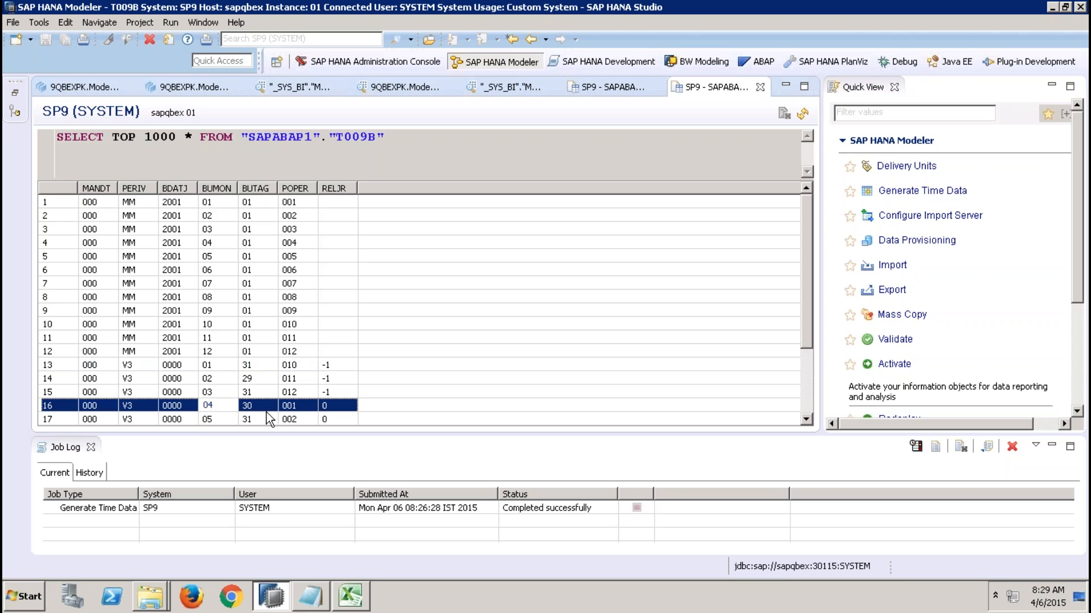
key("Down")
key("Down")
key("Down")
key("Down")
key("Down")
key("Down")
key("Down")
key("Down")
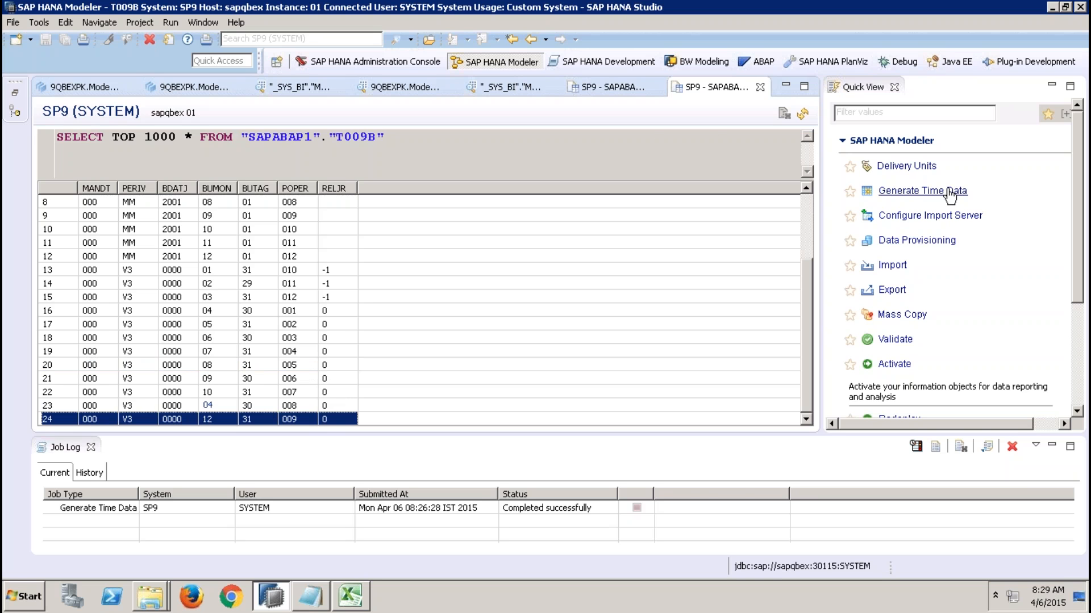
Start Generate Time Data for the SP9 system, choose the Fiscal calendar type, and review the available variants.
left_click(922, 190)
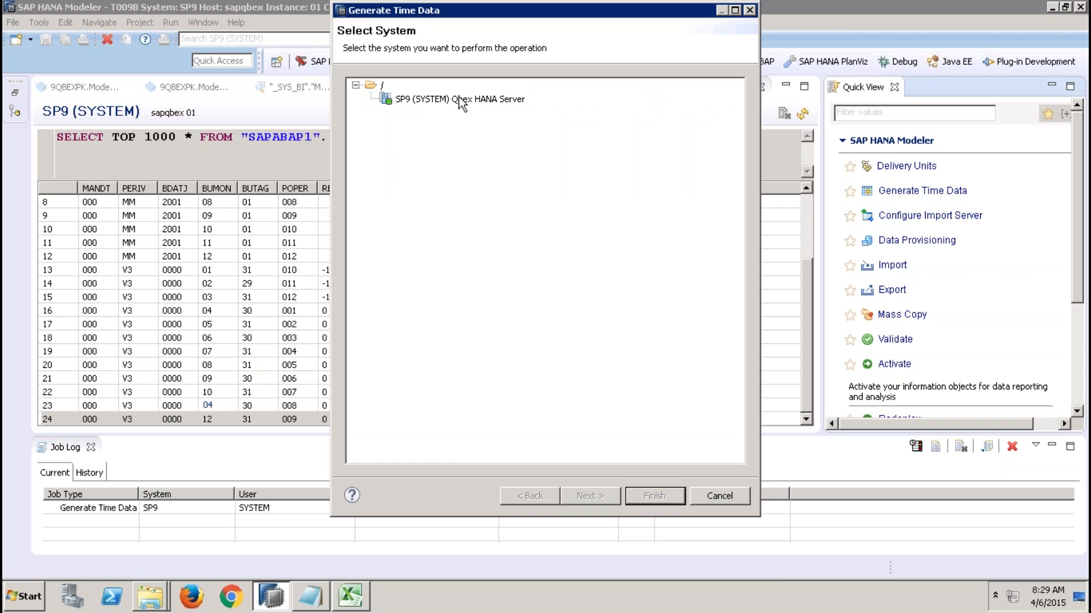
double_click(460, 99)
left_click(514, 91)
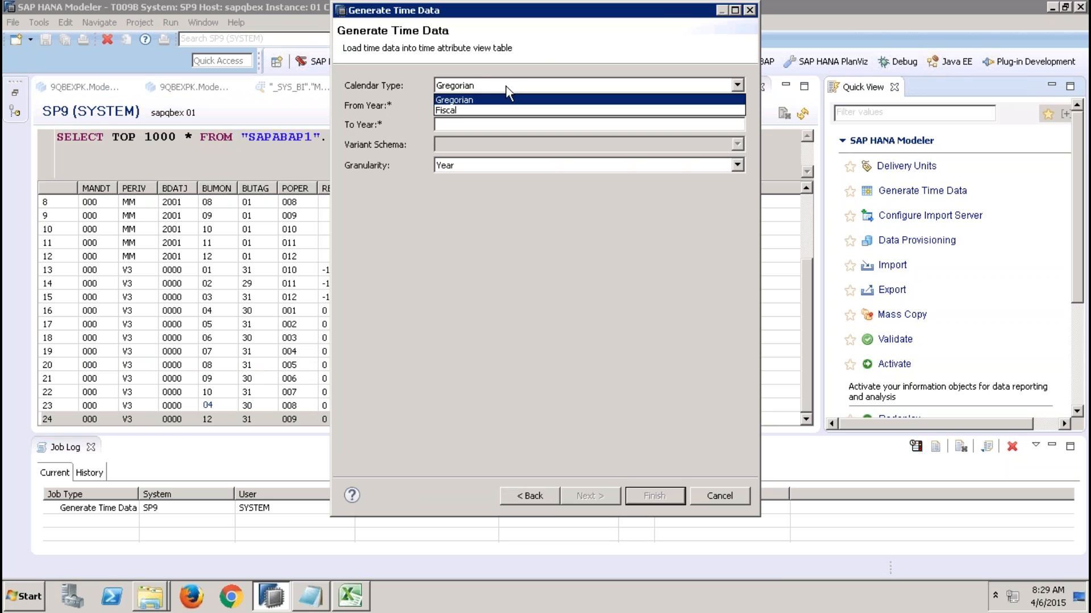
left_click(450, 111)
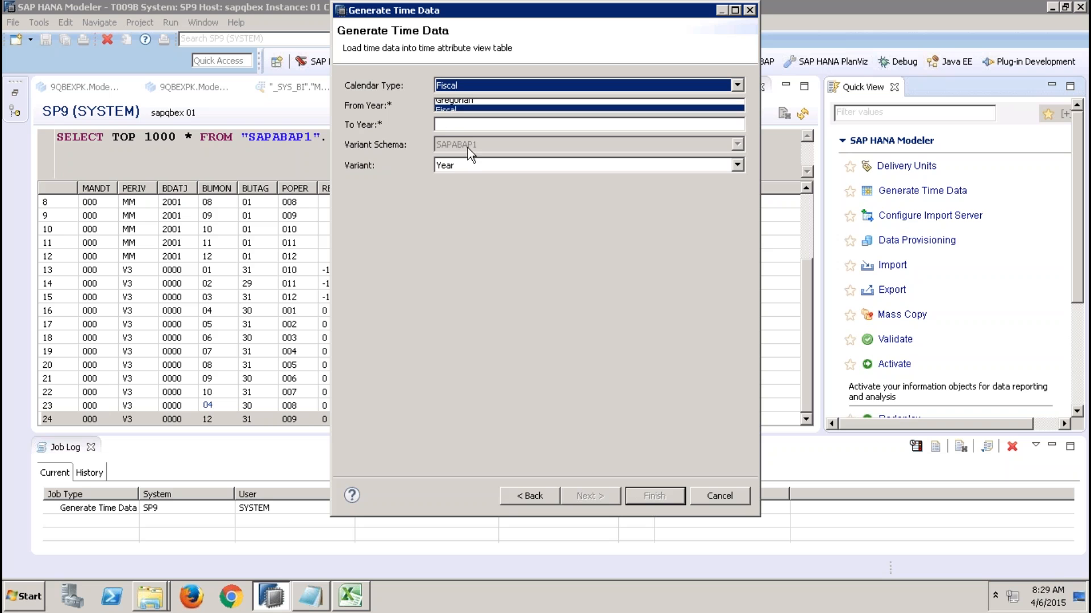
left_click(457, 165)
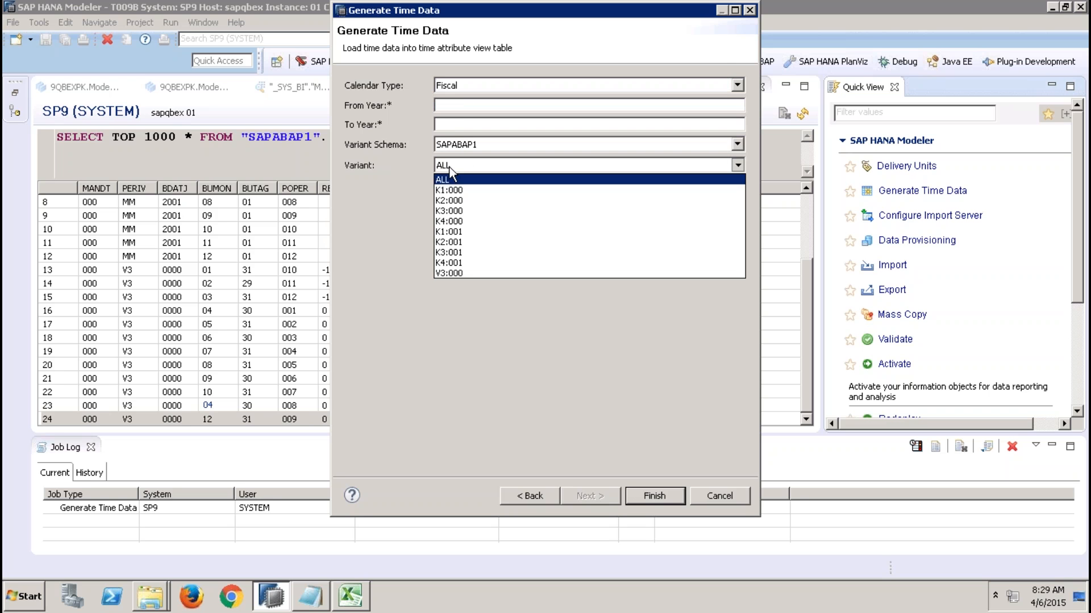
left_click(384, 226)
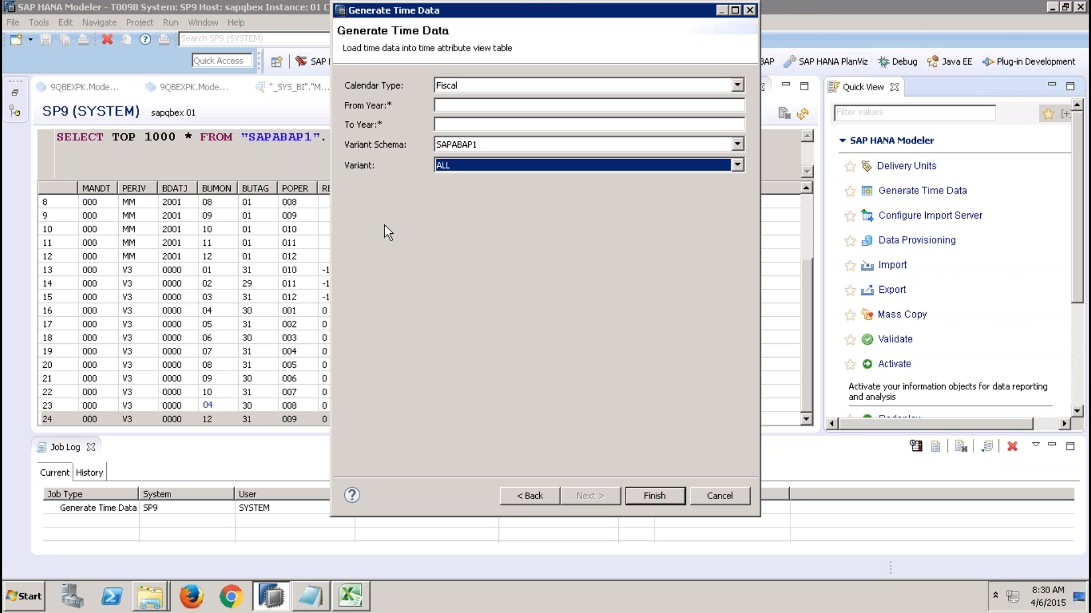
Switch to the PowerPoint presentation and start the slide show at the Attribute View slide.
mouse_move(698, 1)
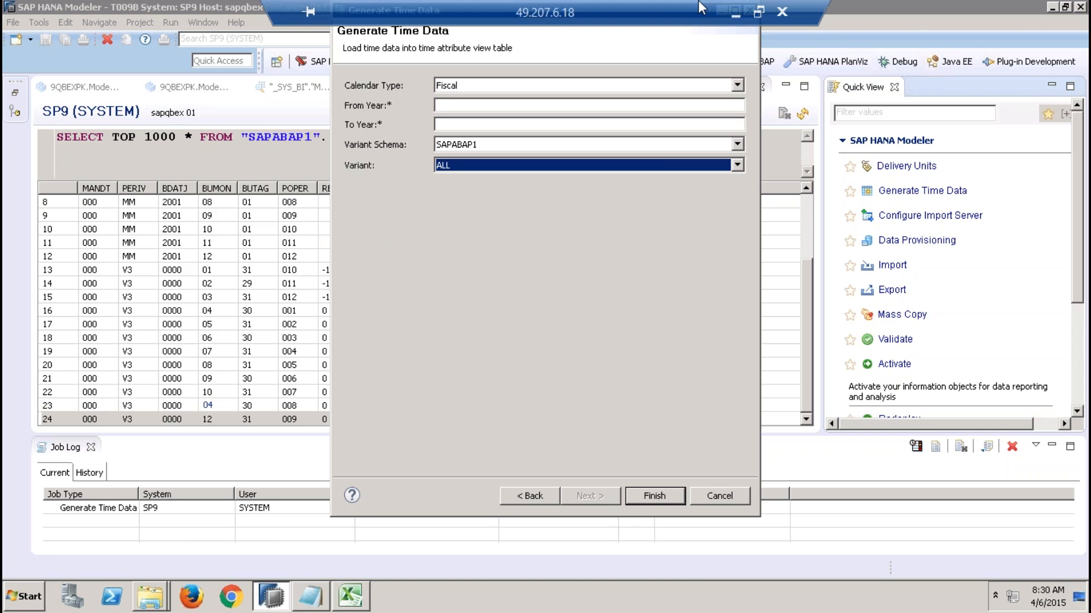
left_click(732, 12)
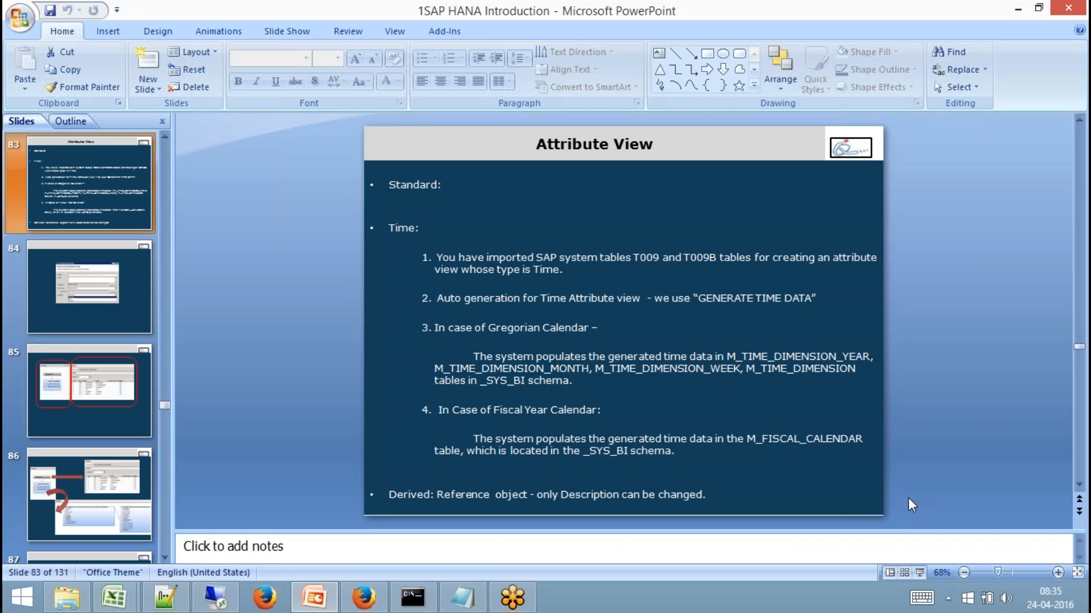
left_click(920, 572)
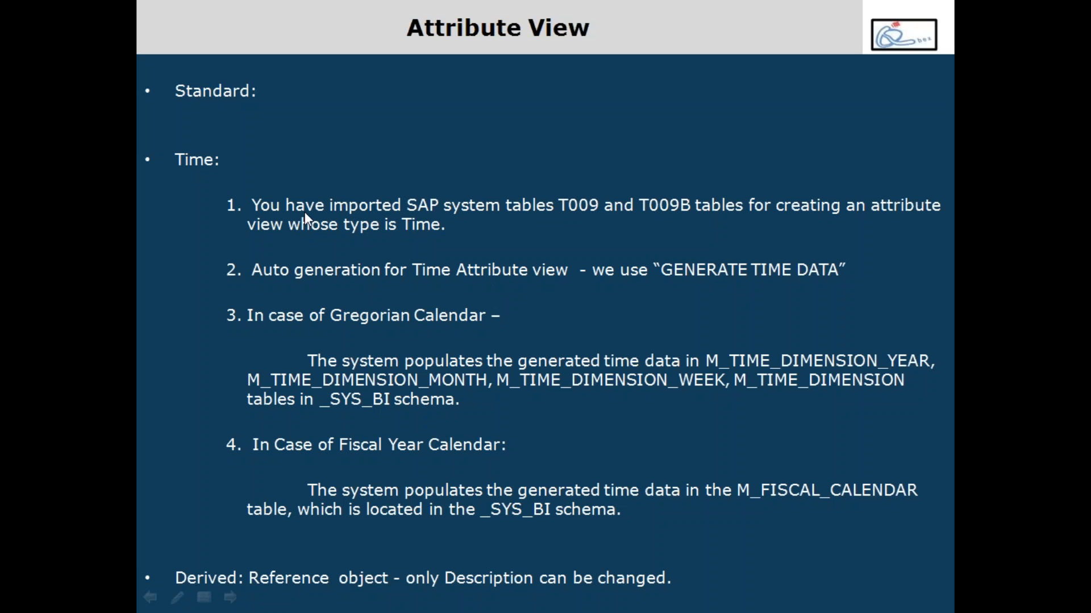